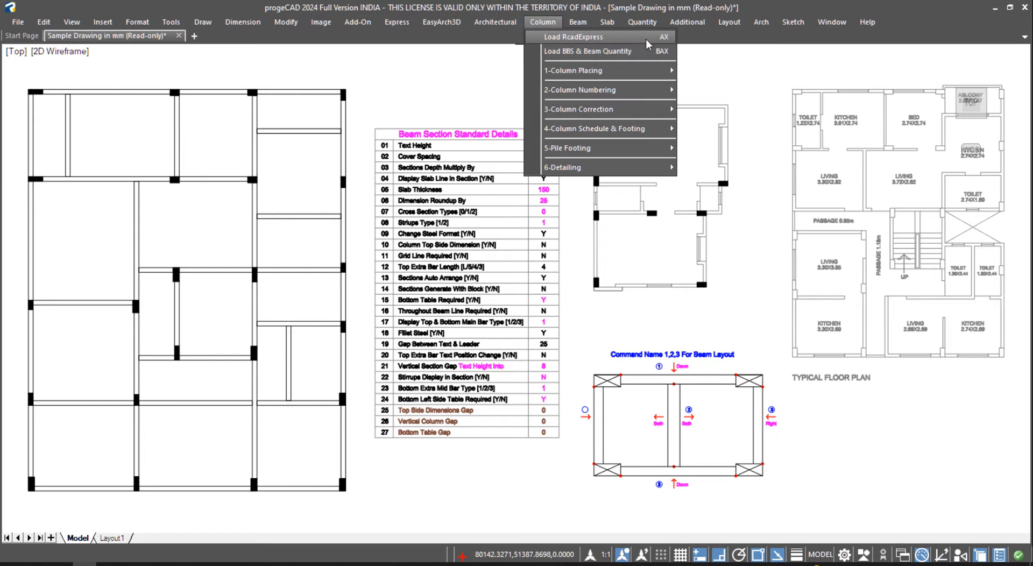
# - Load the RcadExpress column tools (AX) and confirm 'Ax Loaded' in the command history
pyautogui.click(643, 37)
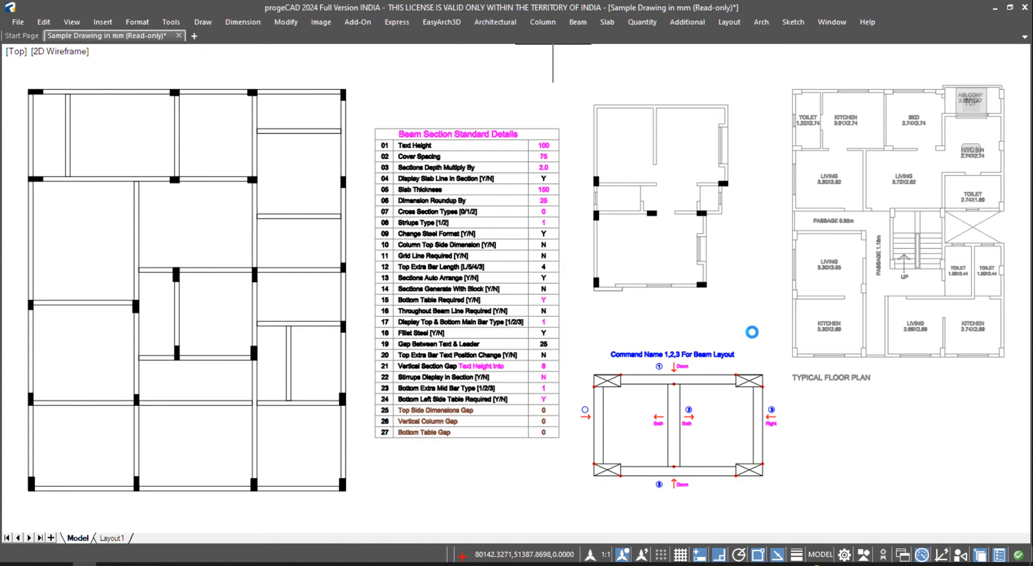
pyautogui.hotkey('ctrl', '0')
pyautogui.hotkey('ctrl', '0')
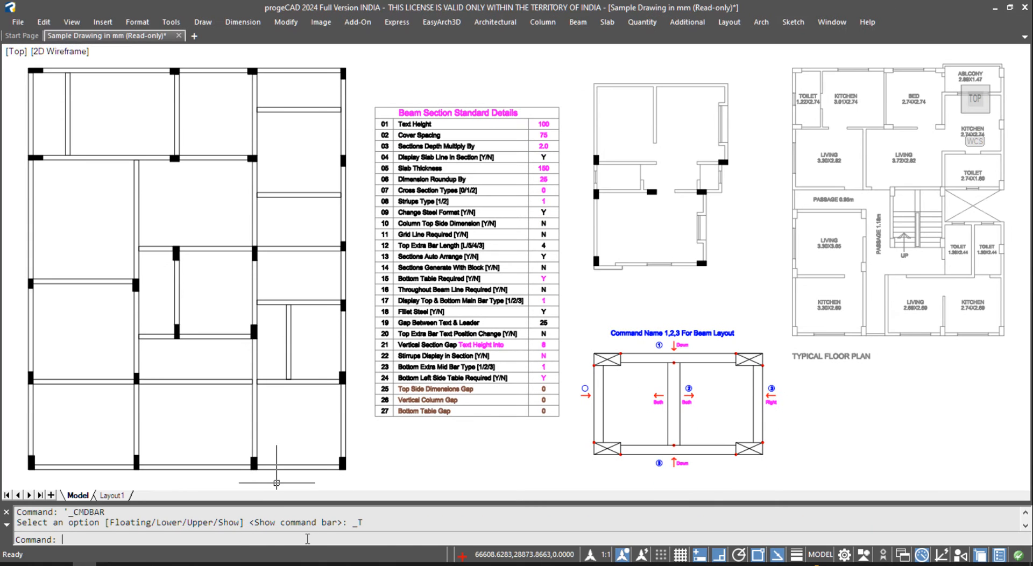
pyautogui.press('F2')
pyautogui.moveTo(366, 357); pyautogui.dragTo(310, 359)
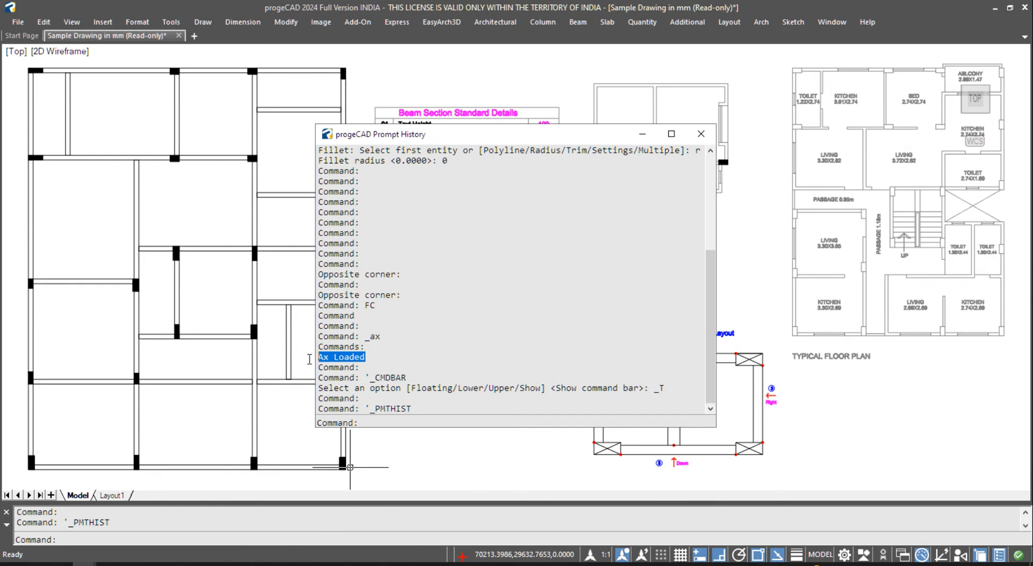
pyautogui.press('F2')
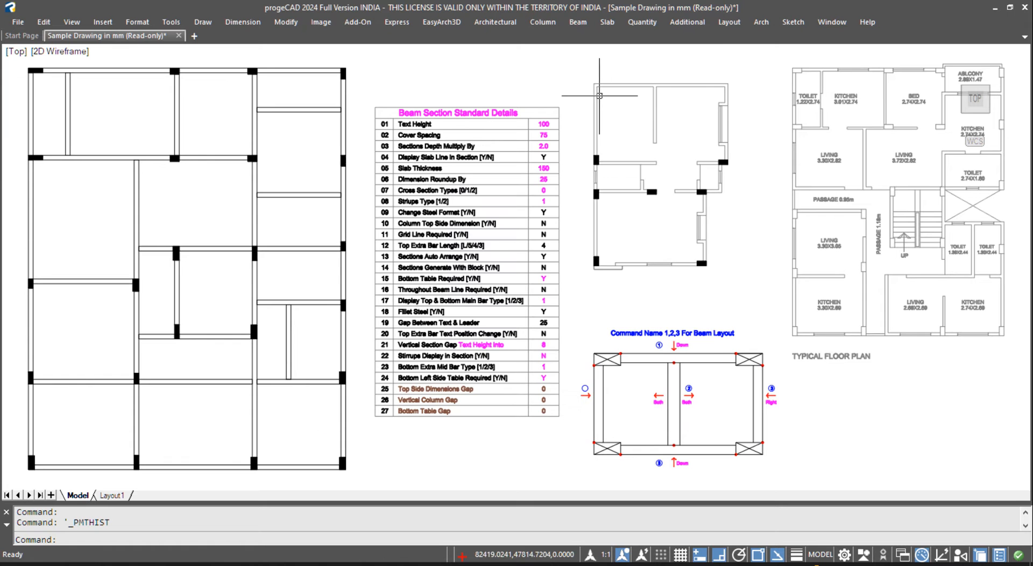
# - Load the BBS & Beam Quantity tools (BAX) and confirm the 'Bax Loaded' message
pyautogui.click(578, 22)
pyautogui.click(598, 51)
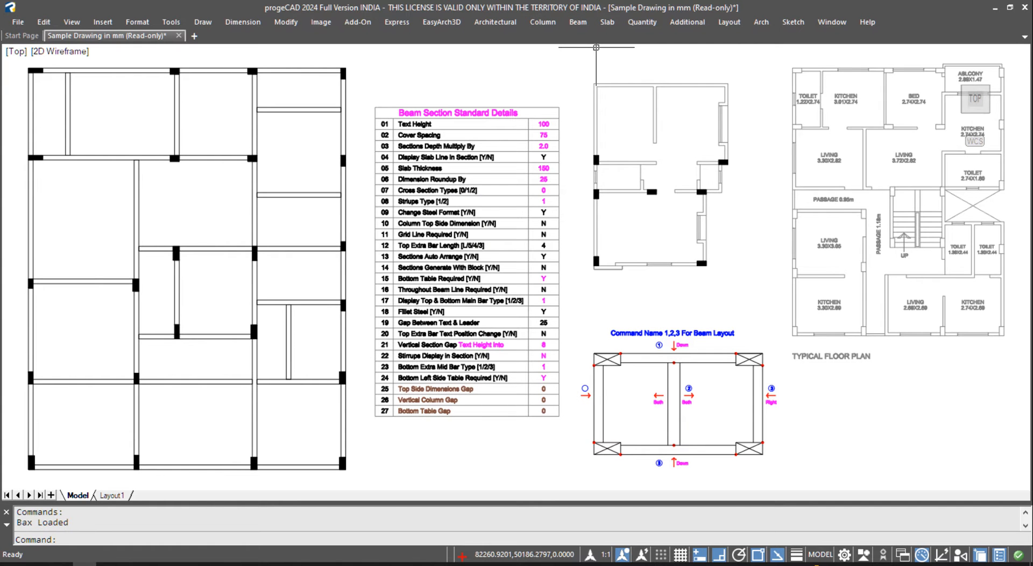
pyautogui.moveTo(74, 522); pyautogui.dragTo(12, 524)
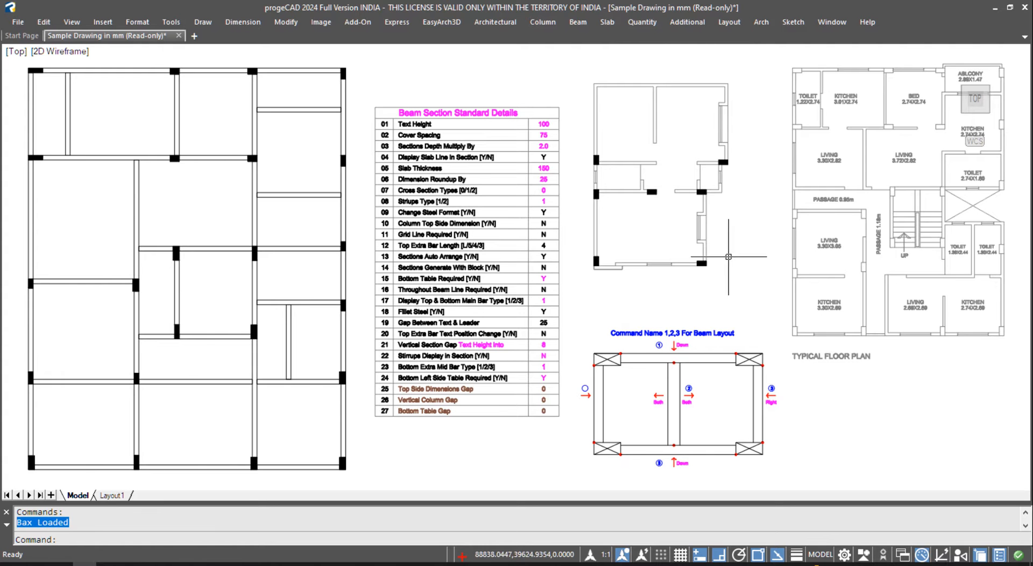
pyautogui.press('Escape')
pyautogui.moveTo(679, 163); pyautogui.dragTo(617, 232, button='middle')
pyautogui.scroll(2, 622, 164)
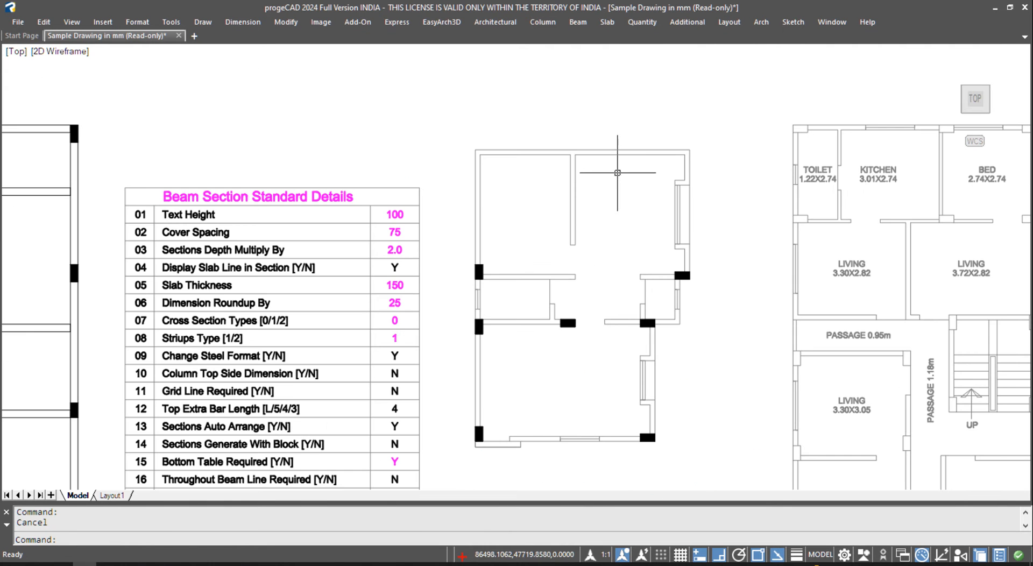
# - Replace the default column size, keeping width 230 and entering depth 600
pyautogui.click(553, 25)
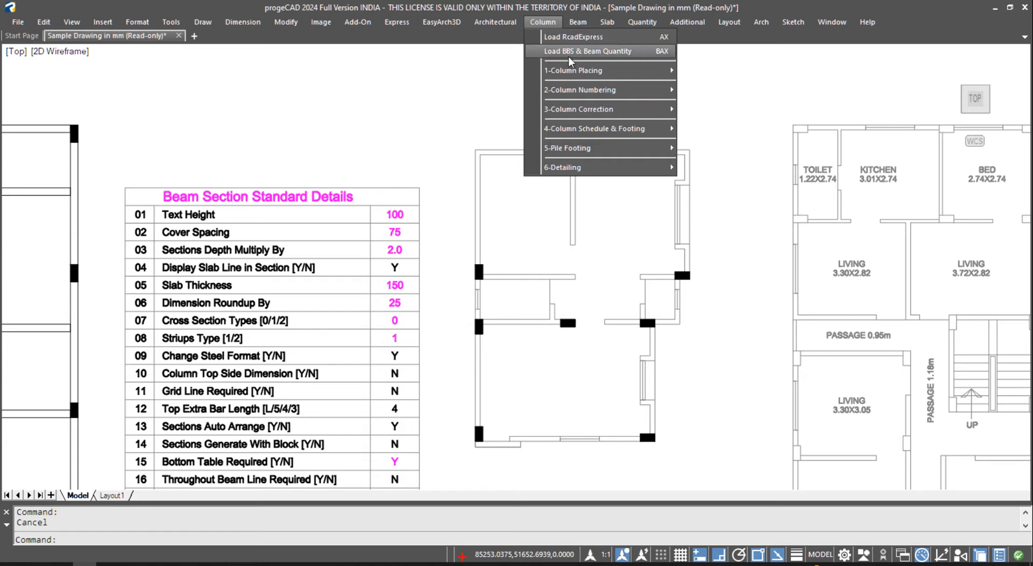
pyautogui.moveTo(575, 74)
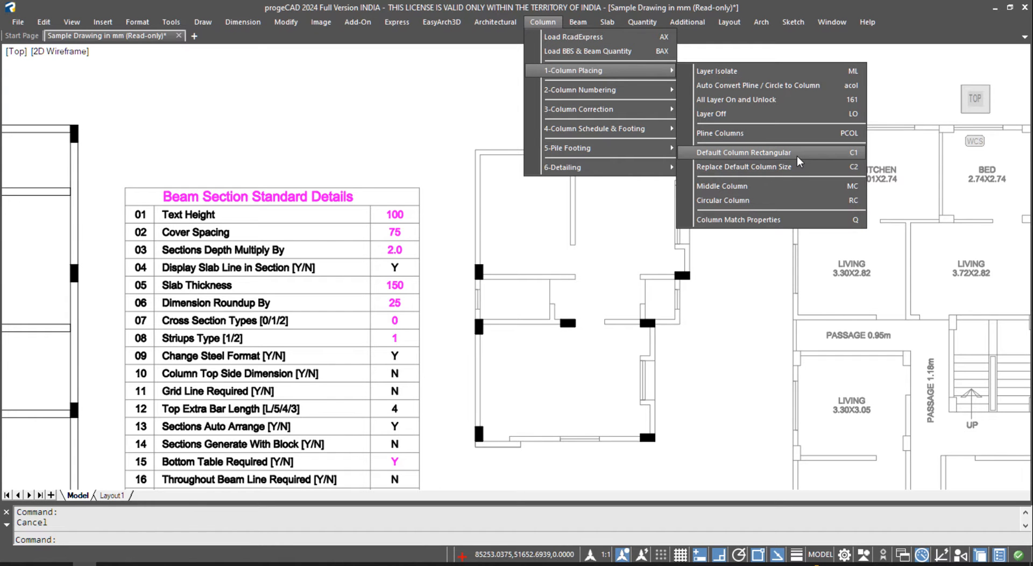
pyautogui.click(771, 171)
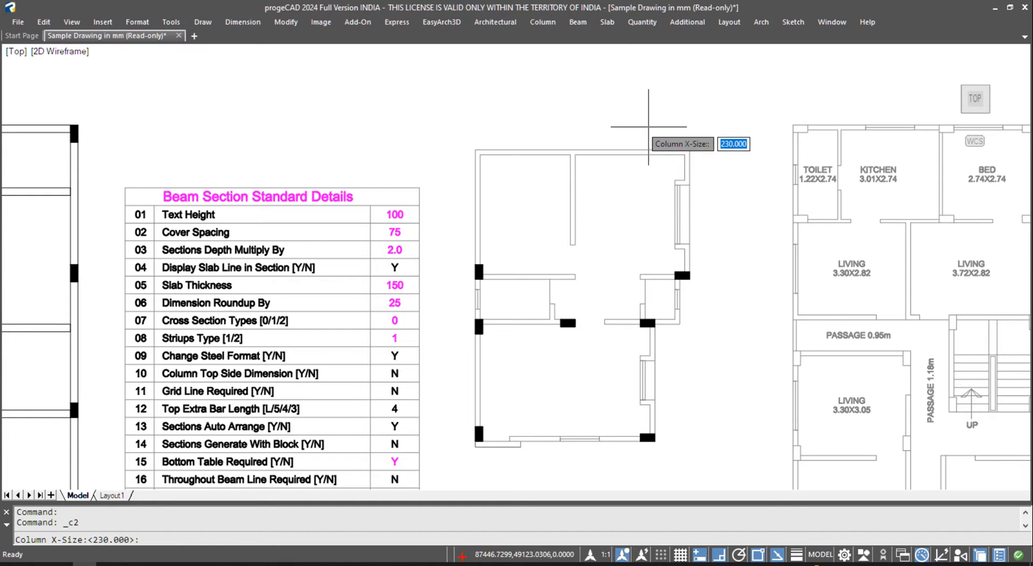
pyautogui.press('Return')
pyautogui.write('600')
pyautogui.press('Return')
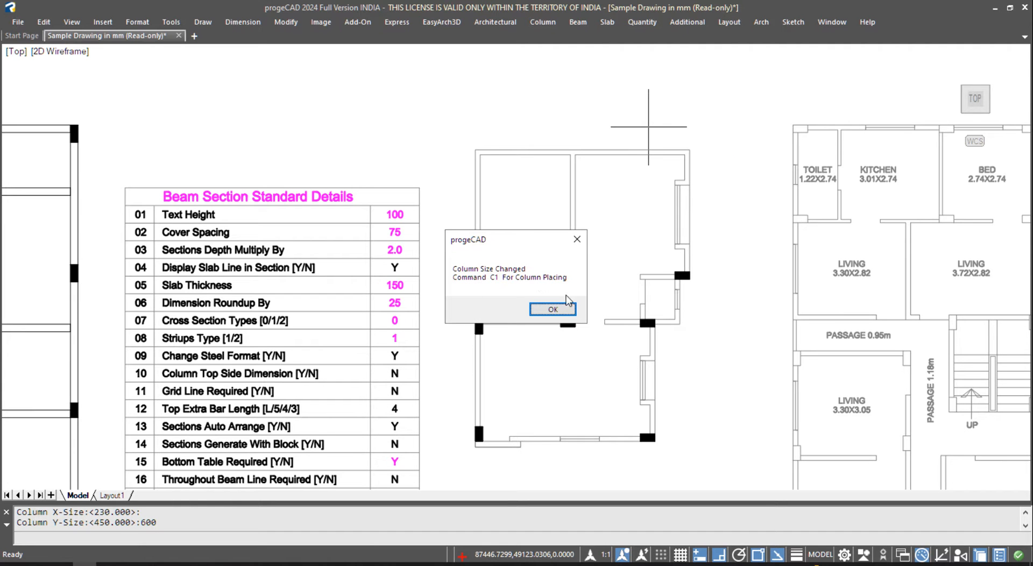
pyautogui.click(563, 309)
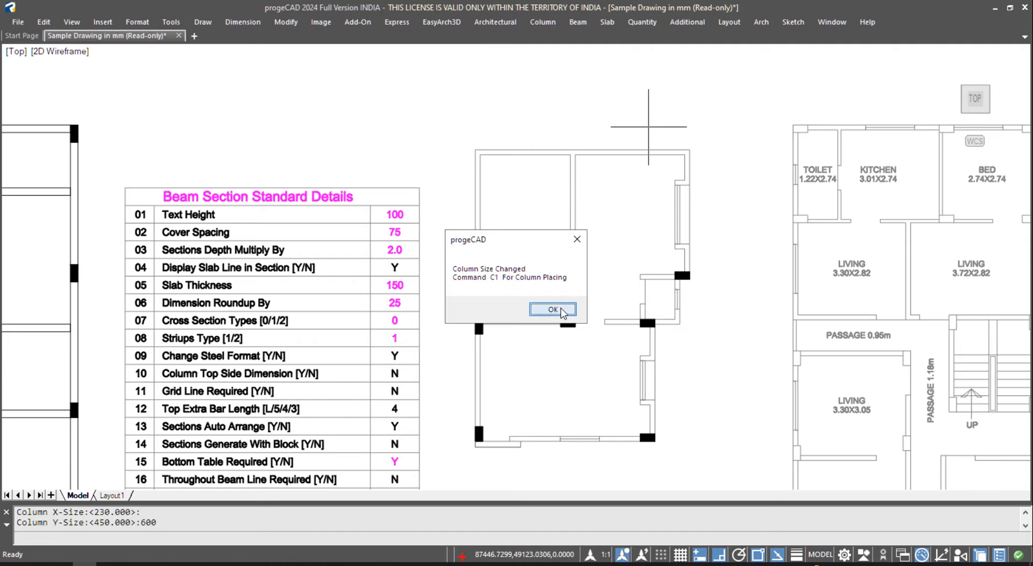
# - Place a default column at the top-left wall corner, then erase it for its wrong orientation
pyautogui.click(543, 24)
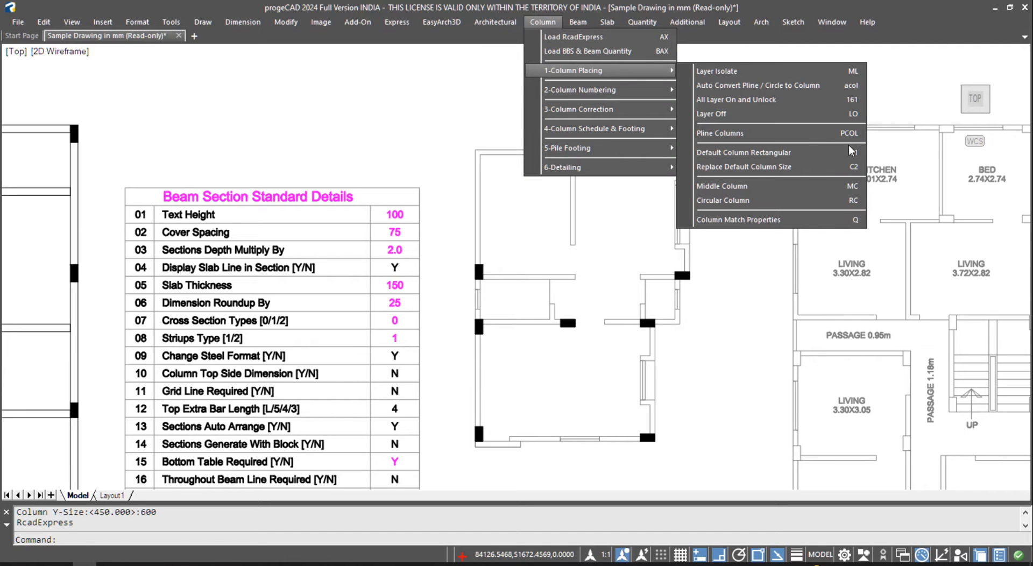
pyautogui.click(853, 153)
pyautogui.scroll(5, 489, 148)
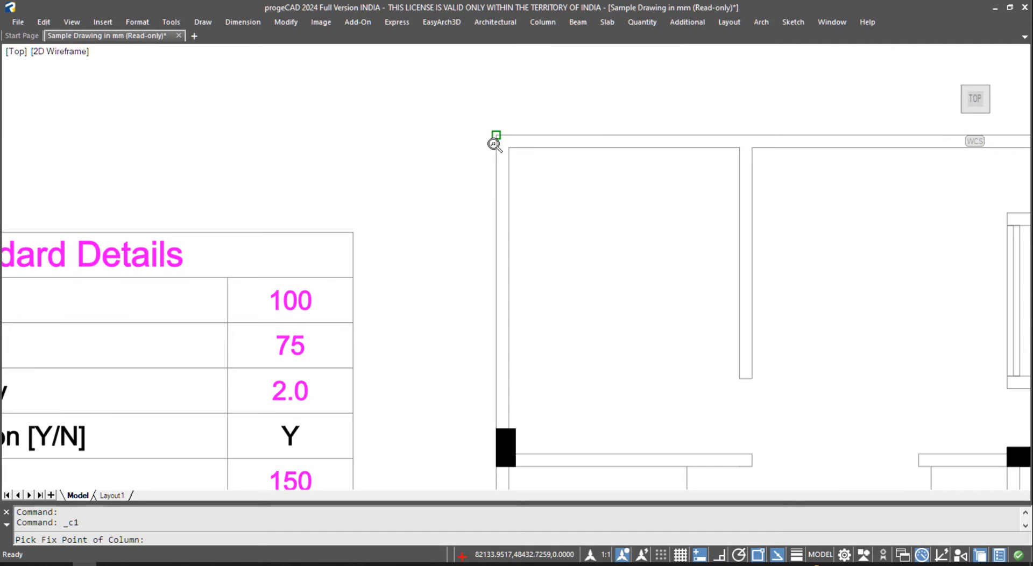
pyautogui.click(495, 135)
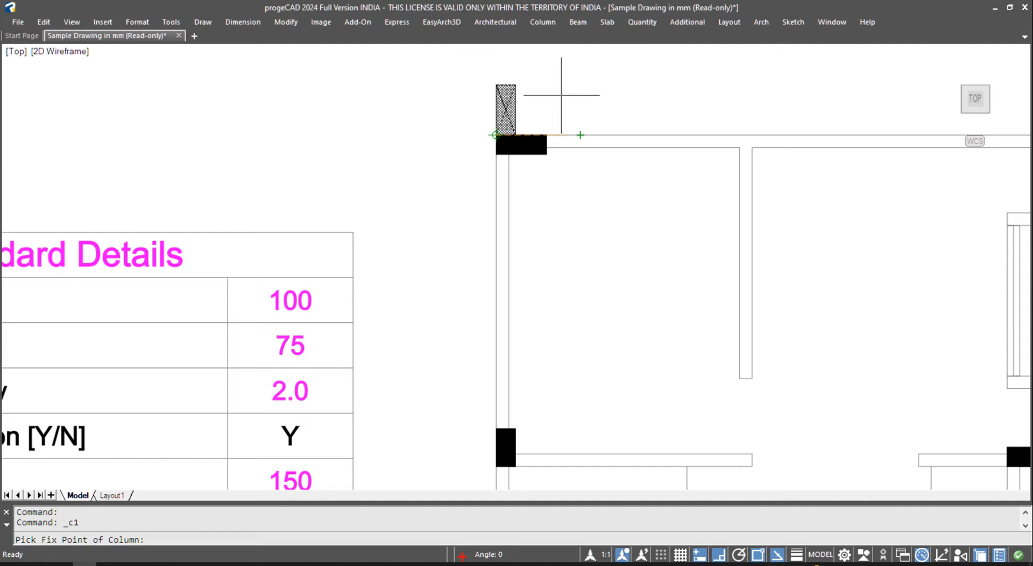
pyautogui.press('Escape')
pyautogui.click(498, 100)
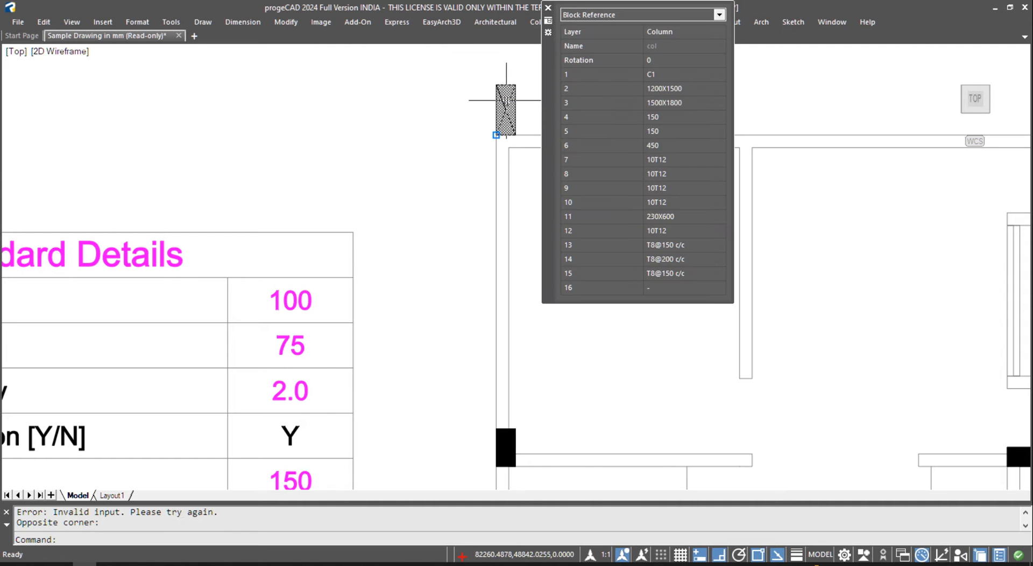
pyautogui.write('E')
pyautogui.press('Return')
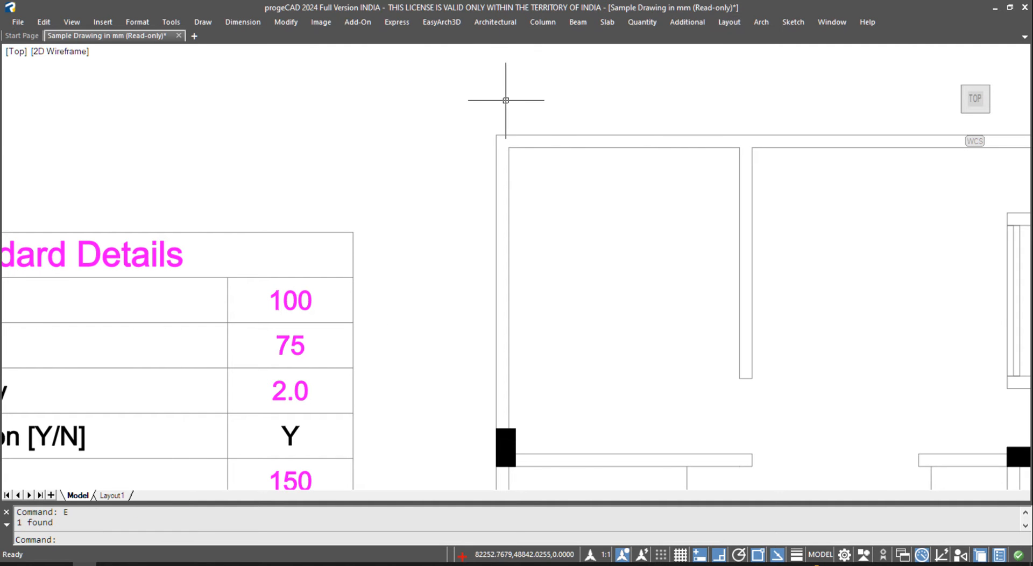
# - Place the default column again at the top-left corner, oriented down the wall at 270°
pyautogui.click(557, 21)
pyautogui.moveTo(586, 67)
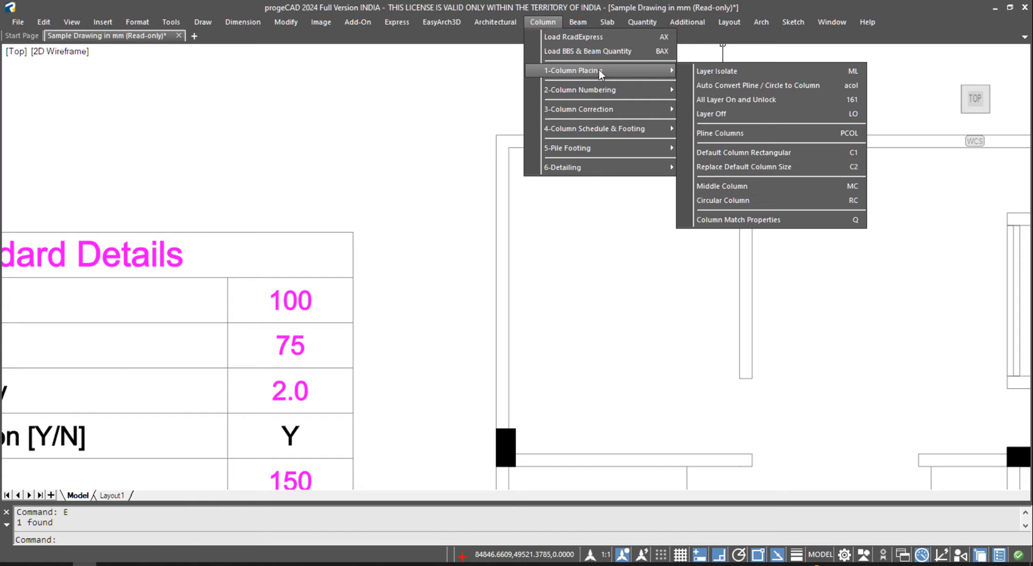
pyautogui.click(795, 152)
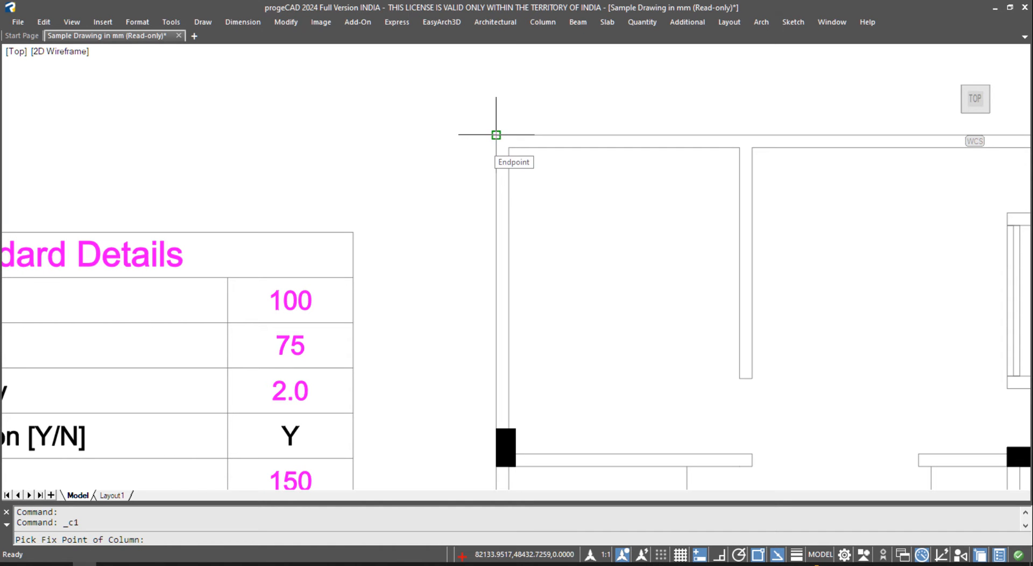
pyautogui.click(496, 135)
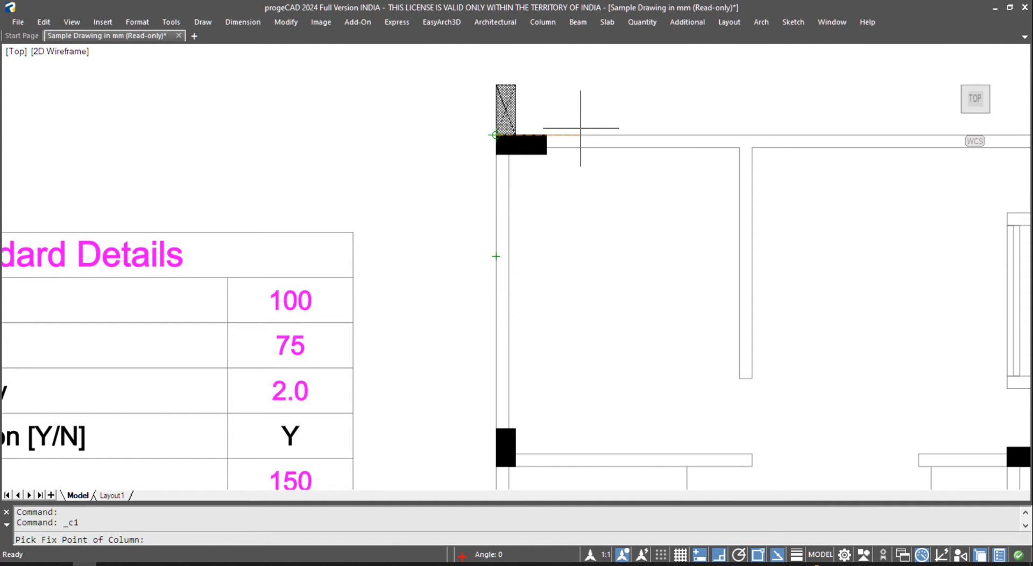
pyautogui.click(496, 230)
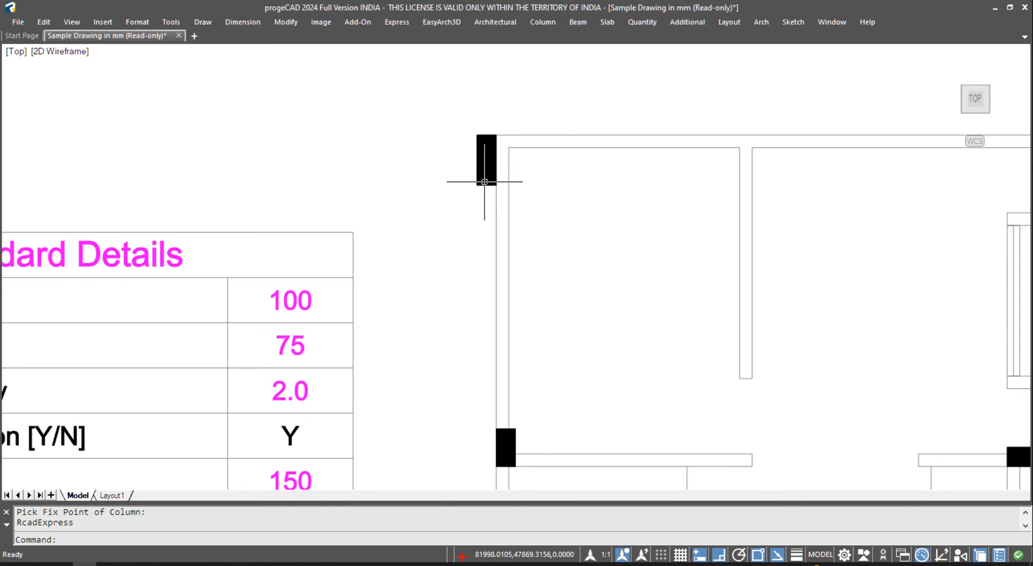
# - Move the corner column 230 to the right into the wall corner
pyautogui.write('m')
pyautogui.press('Return')
pyautogui.click(481, 183)
pyautogui.press('Return')
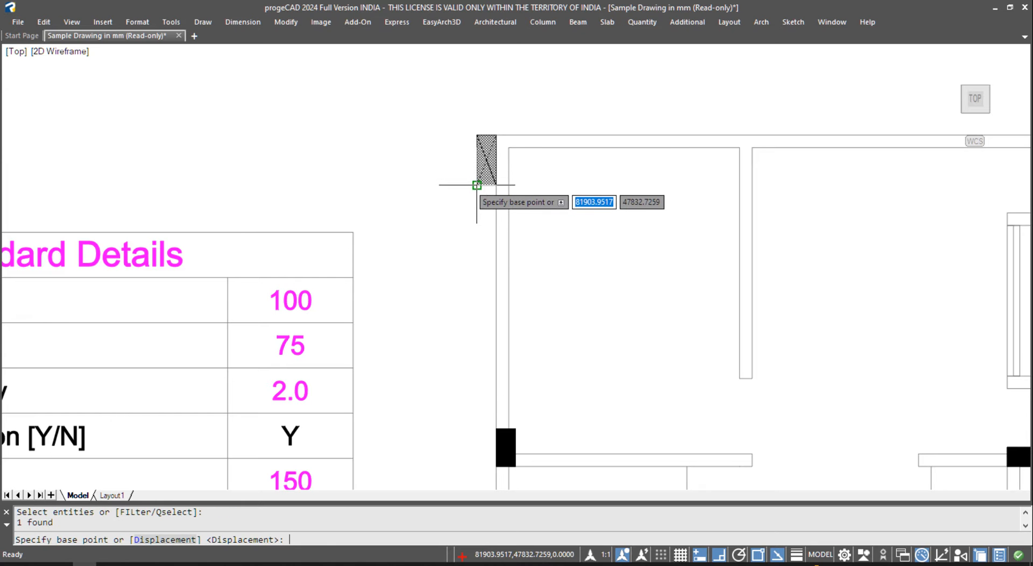
pyautogui.click(477, 185)
pyautogui.click(496, 185)
pyautogui.click(512, 143)
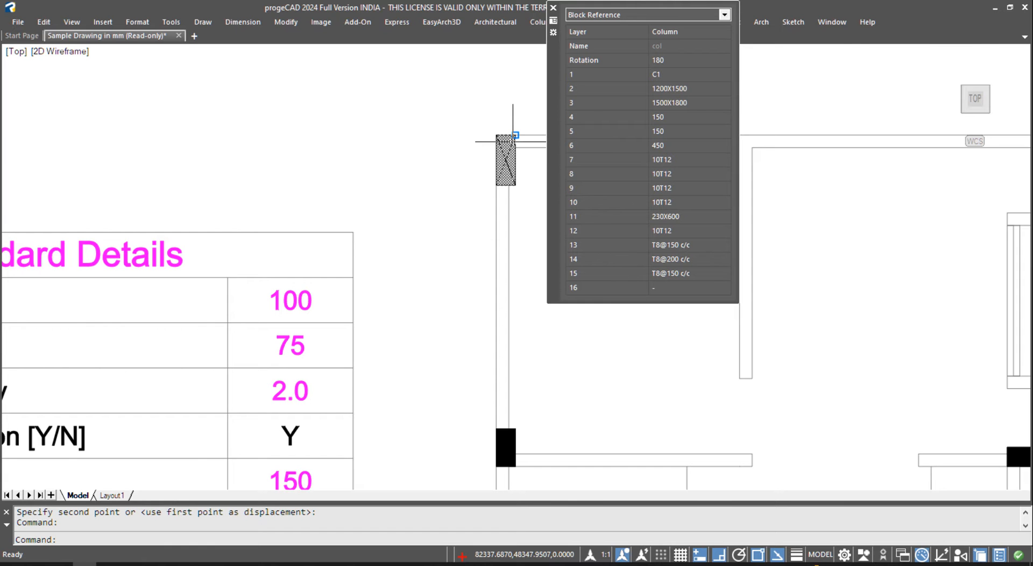
pyautogui.press('Escape')
# - Mirror the column about its corner, deleting the original
pyautogui.write('mi')
pyautogui.press('Return')
pyautogui.click(503, 143)
pyautogui.press('Return')
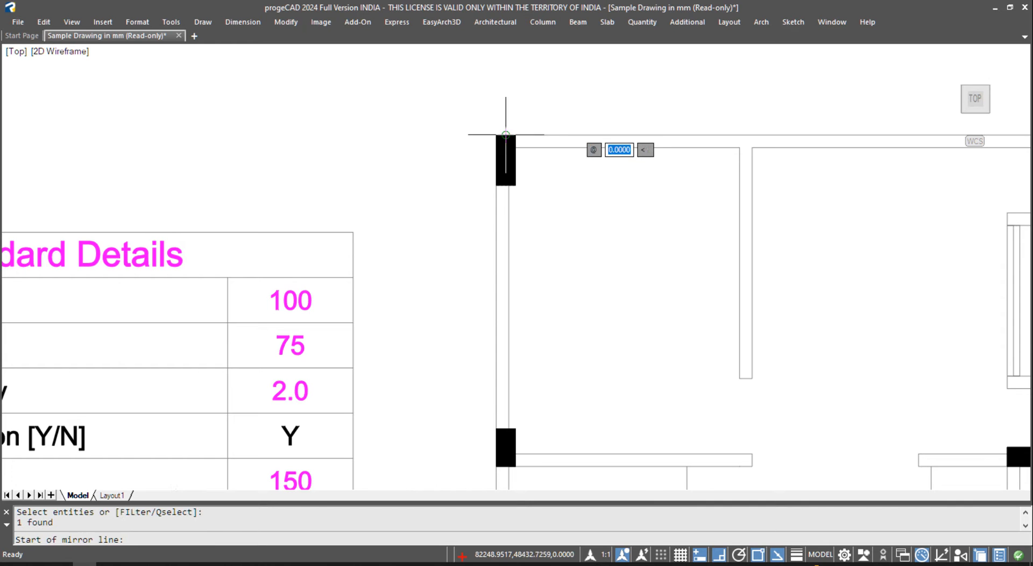
pyautogui.click(506, 134)
pyautogui.click(518, 84)
pyautogui.write('y')
pyautogui.press('Return')
# - Select the mirrored column and view its full properties: C1, 230X600, rotation 180
pyautogui.click(516, 168)
pyautogui.press('Escape')
pyautogui.click(516, 167)
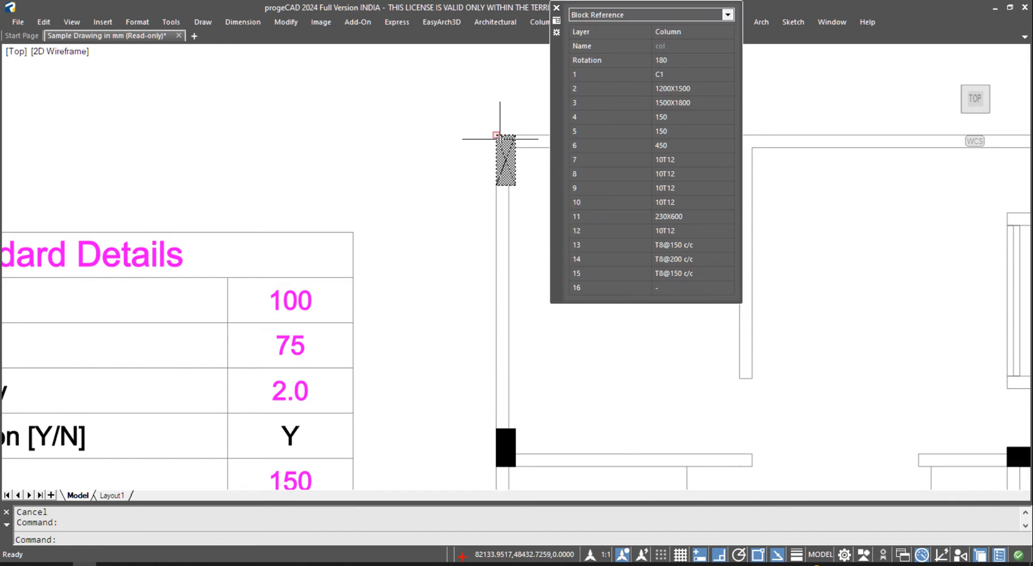
pyautogui.click(595, 336)
pyautogui.press('Escape')
pyautogui.click(517, 176)
pyautogui.hotkey('ctrl', '1')
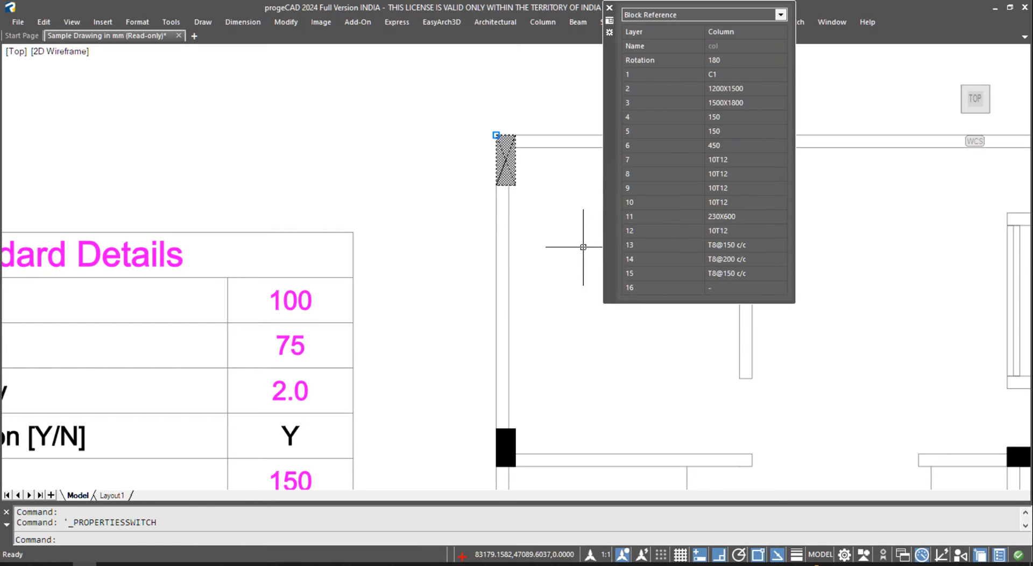
# - Close the quick properties palette and stop it from appearing again
pyautogui.click(610, 7)
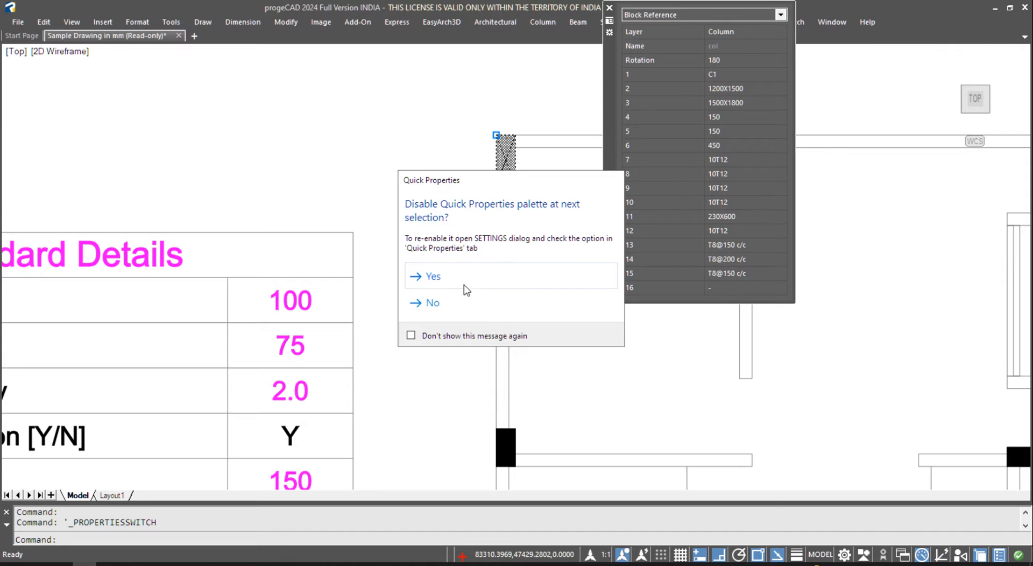
pyautogui.click(425, 336)
pyautogui.click(449, 277)
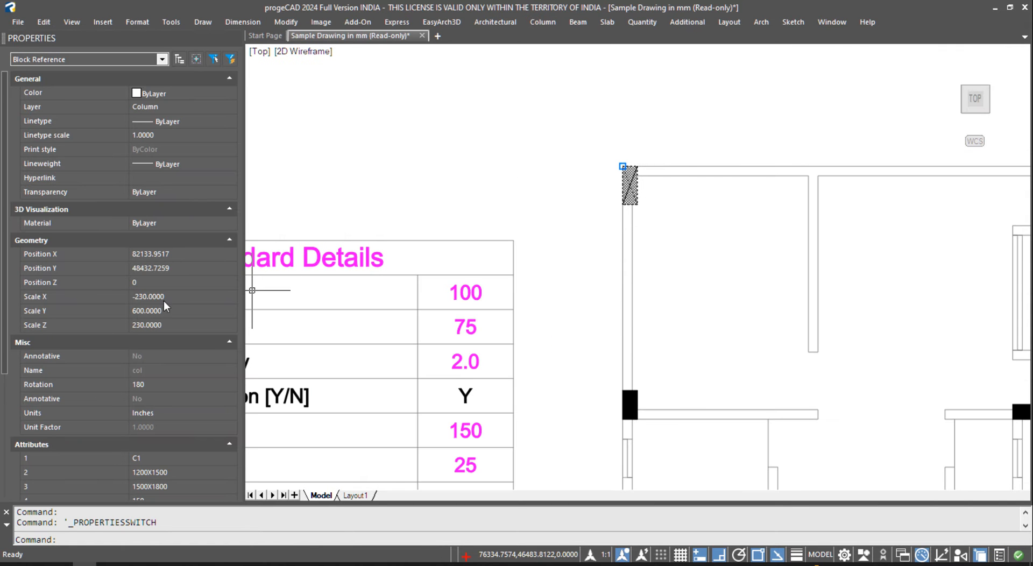
# - Change the corner column's Scale X to -300 so it measures 300 × 600
pyautogui.click(177, 297)
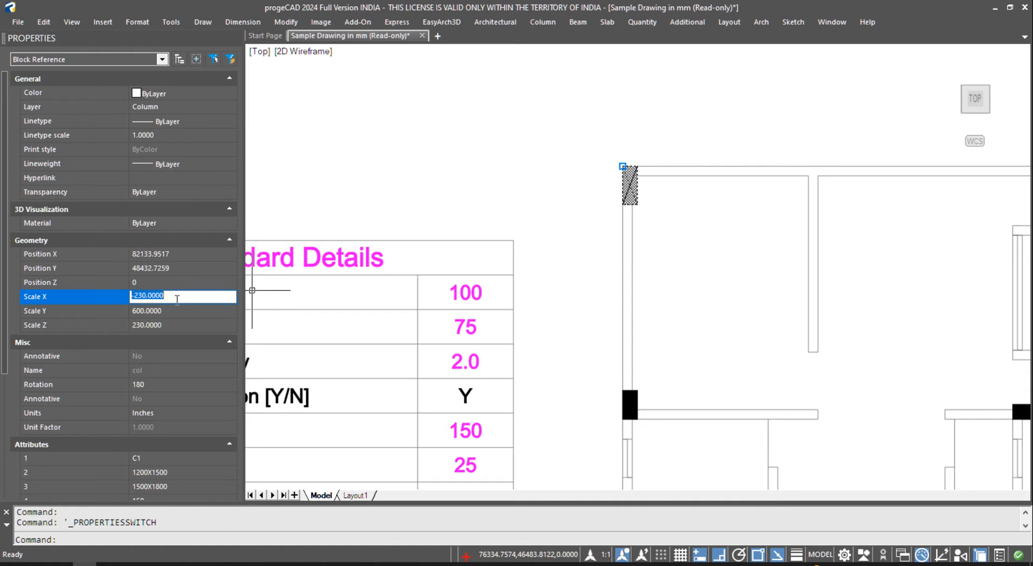
pyautogui.click(168, 296)
pyautogui.moveTo(142, 299); pyautogui.dragTo(220, 293)
pyautogui.write('300')
pyautogui.press('Tab')
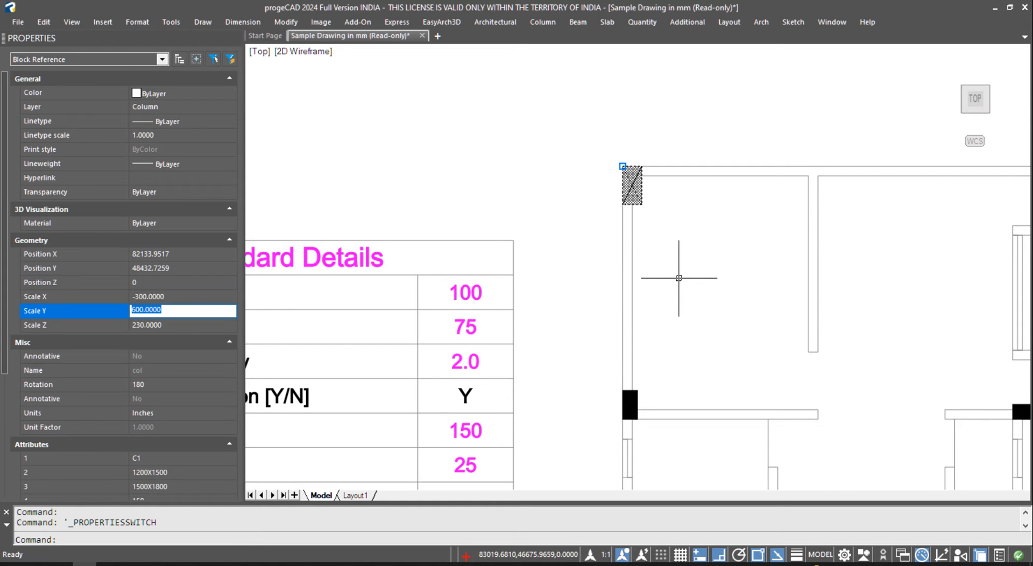
pyautogui.click(645, 201)
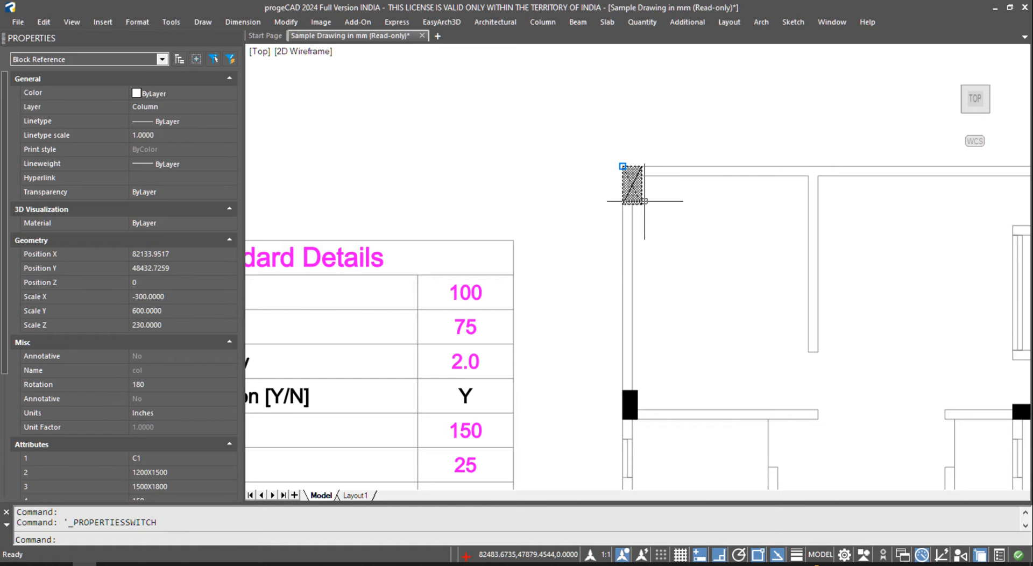
pyautogui.press('Escape')
pyautogui.scroll(-4, 562, 204)
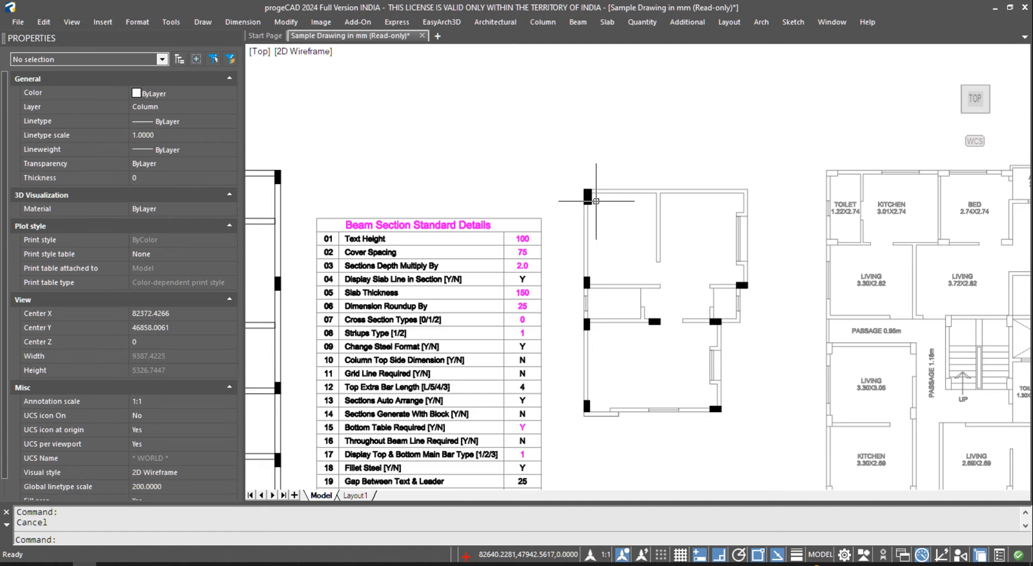
pyautogui.click(543, 26)
pyautogui.click(577, 189)
pyautogui.scroll(1, 599, 207)
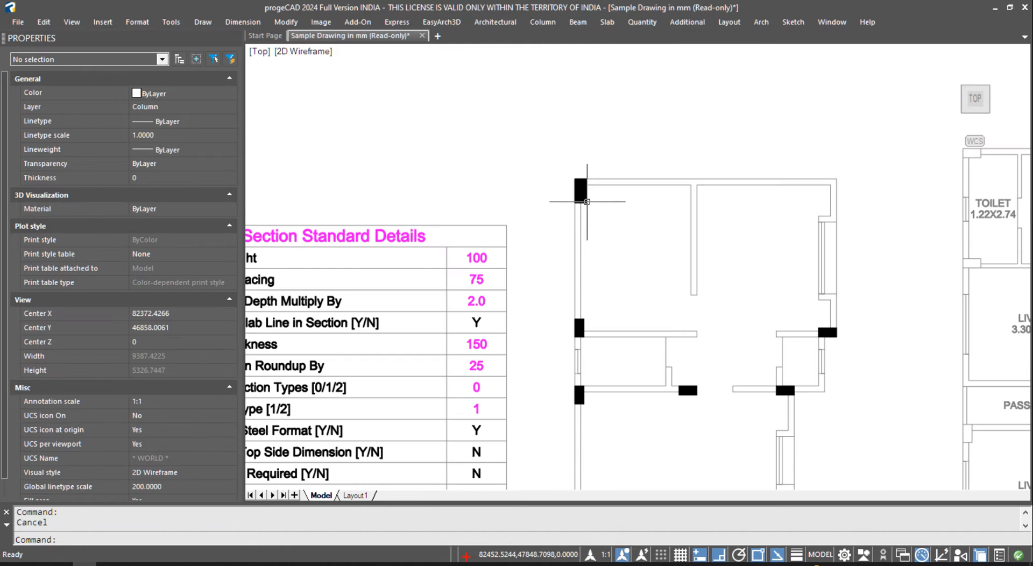
pyautogui.click(588, 202)
pyautogui.doubleClick(587, 201)
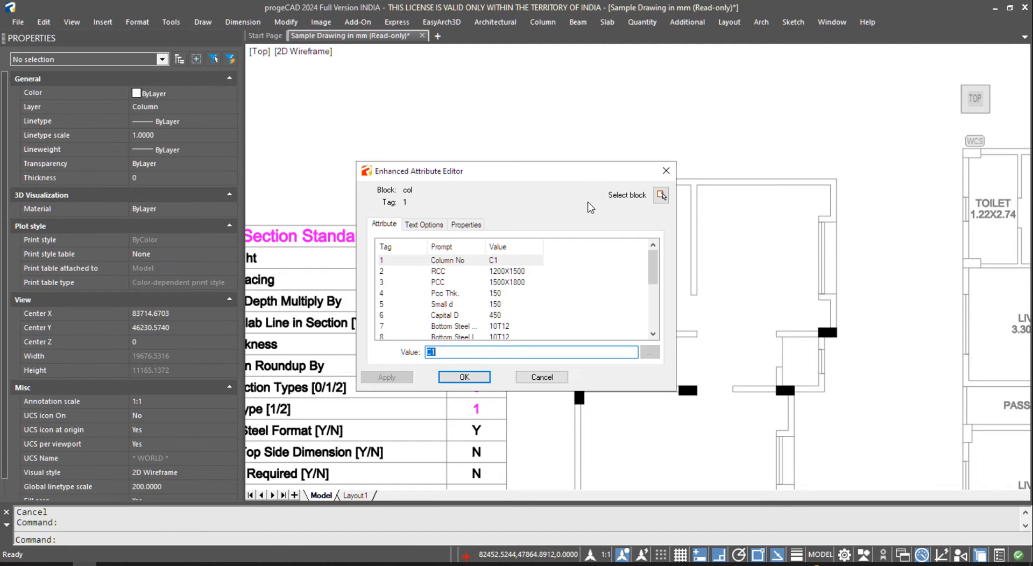
pyautogui.click(504, 325)
pyautogui.scroll(-2, 505, 323)
pyautogui.click(503, 304)
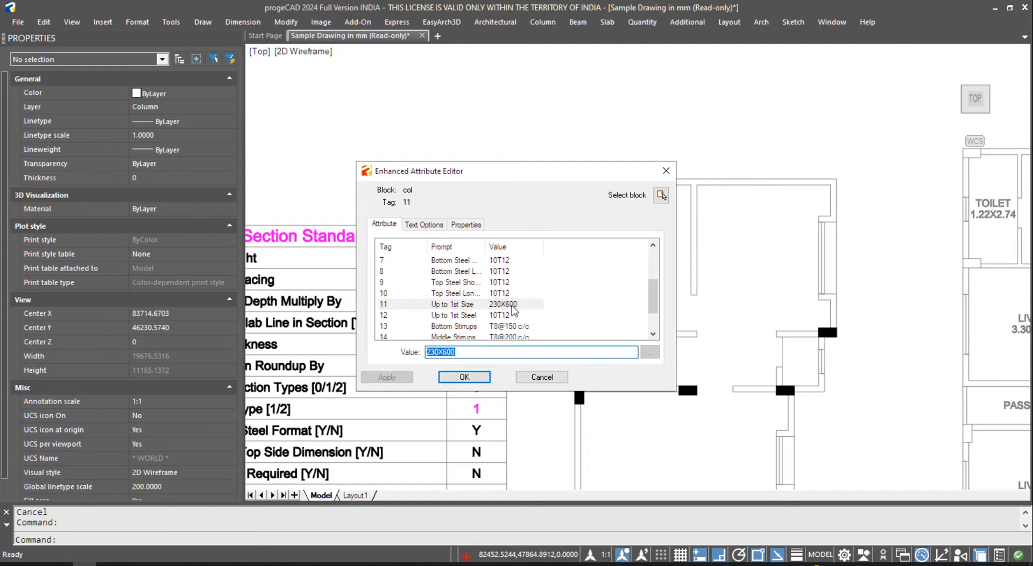
pyautogui.click(542, 377)
pyautogui.click(588, 203)
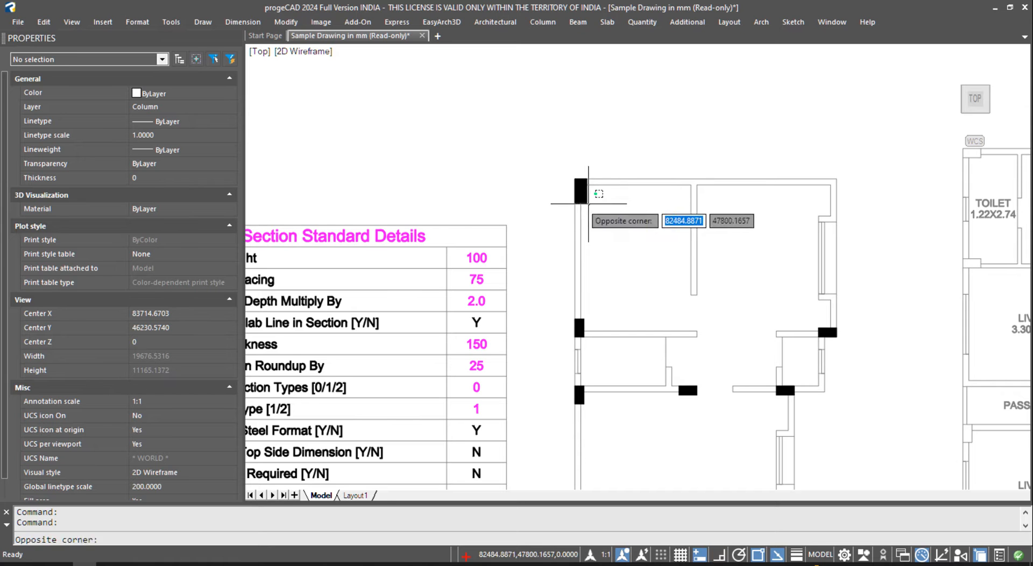
pyautogui.click(573, 178)
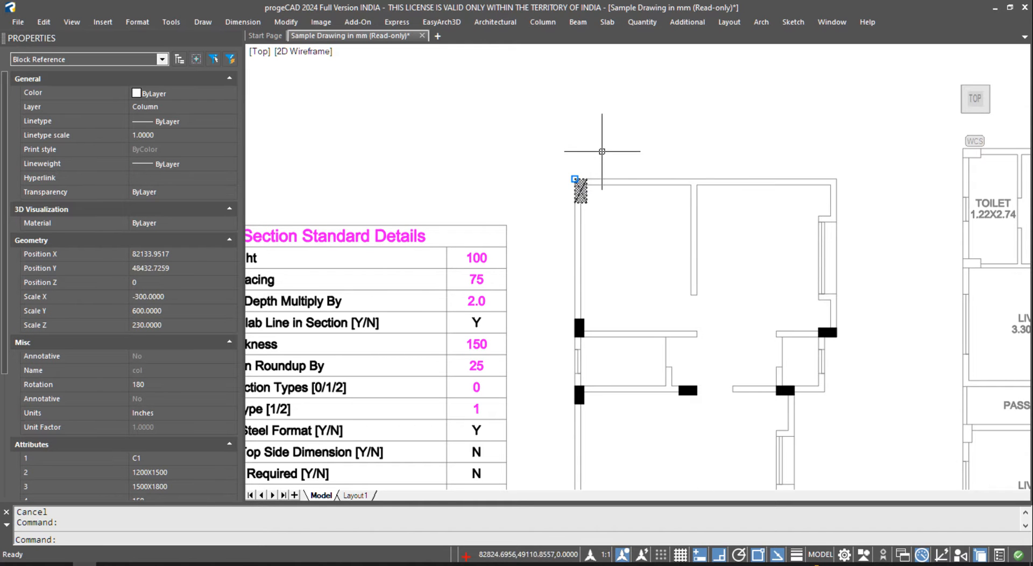
pyautogui.press('Escape')
pyautogui.click(543, 22)
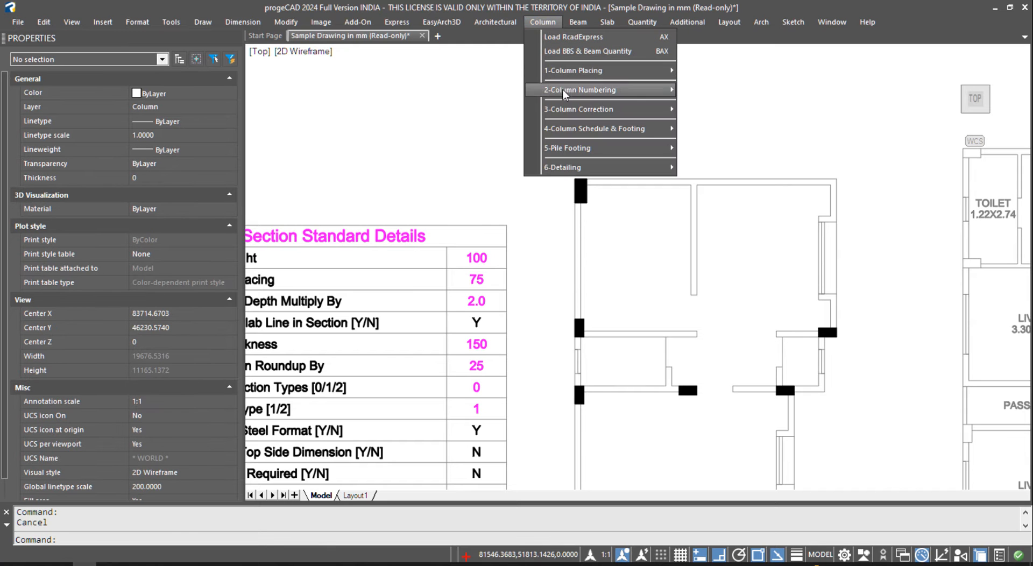
# - Run Update Column Size on a window selection of the plan's 8 columns
pyautogui.moveTo(574, 110)
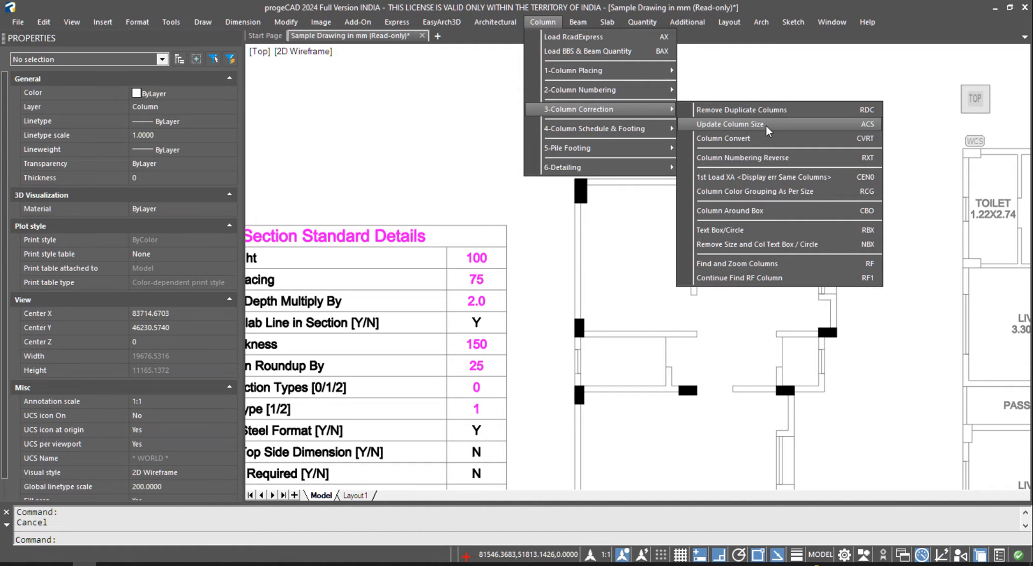
pyautogui.click(766, 126)
pyautogui.scroll(-2, 587, 129)
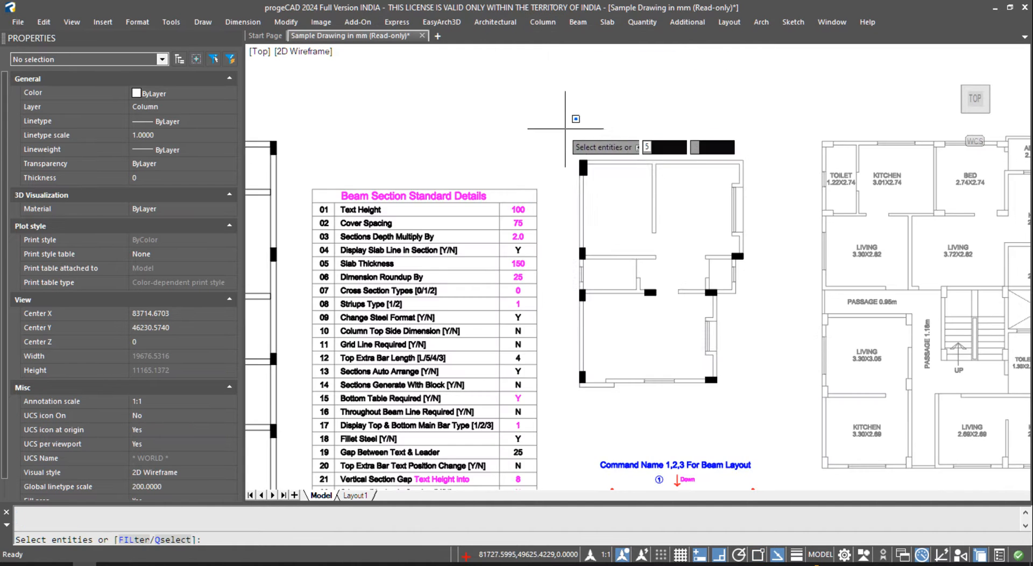
pyautogui.click(569, 130)
pyautogui.click(784, 403)
pyautogui.rightClick(773, 330)
# - Verify the top-left column's size attribute reads 300X600, then close the Properties palette
pyautogui.click(535, 304)
pyautogui.scroll(4, 590, 174)
pyautogui.doubleClick(570, 143)
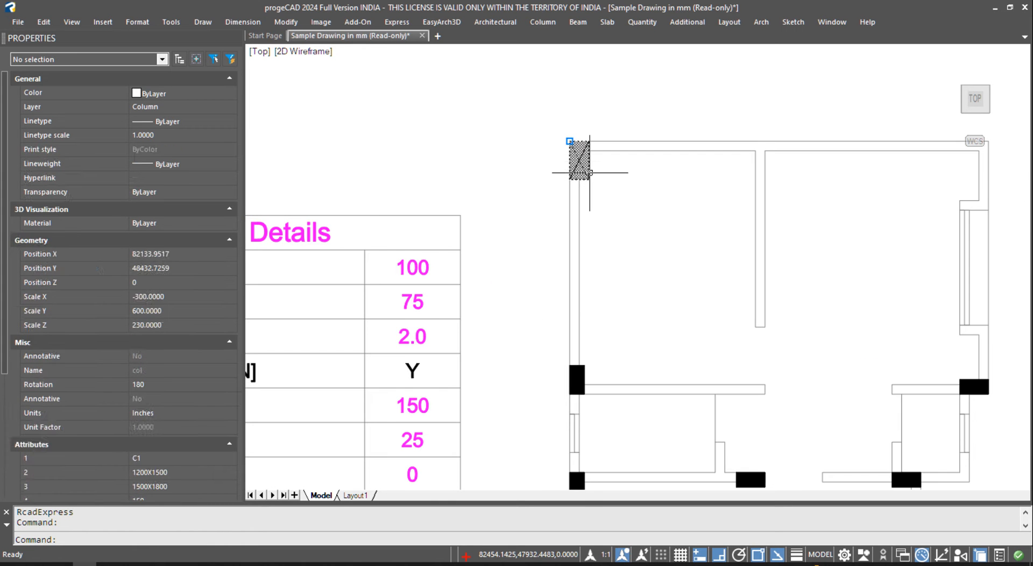
pyautogui.scroll(-2, 498, 291)
pyautogui.click(502, 304)
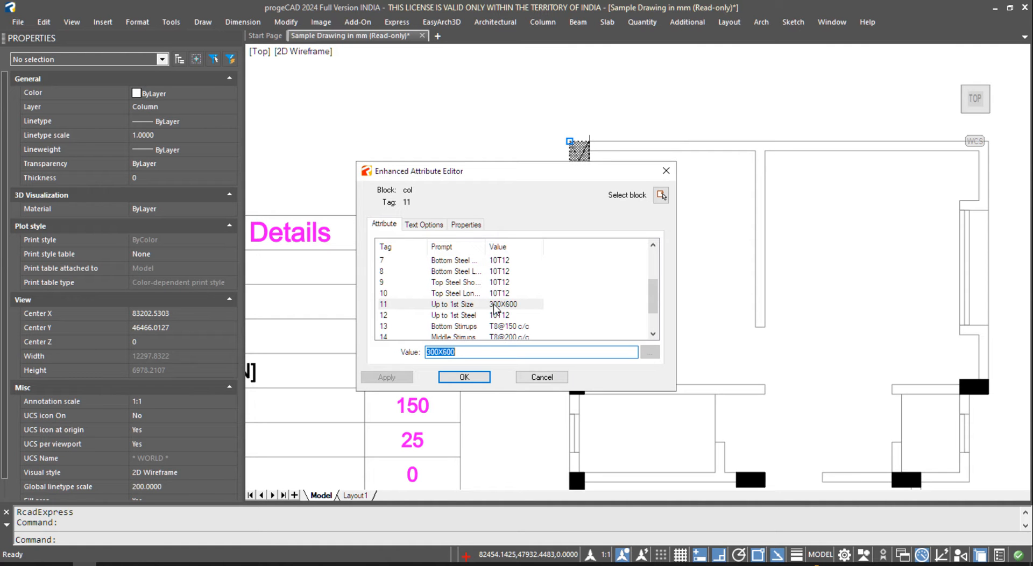
pyautogui.click(540, 377)
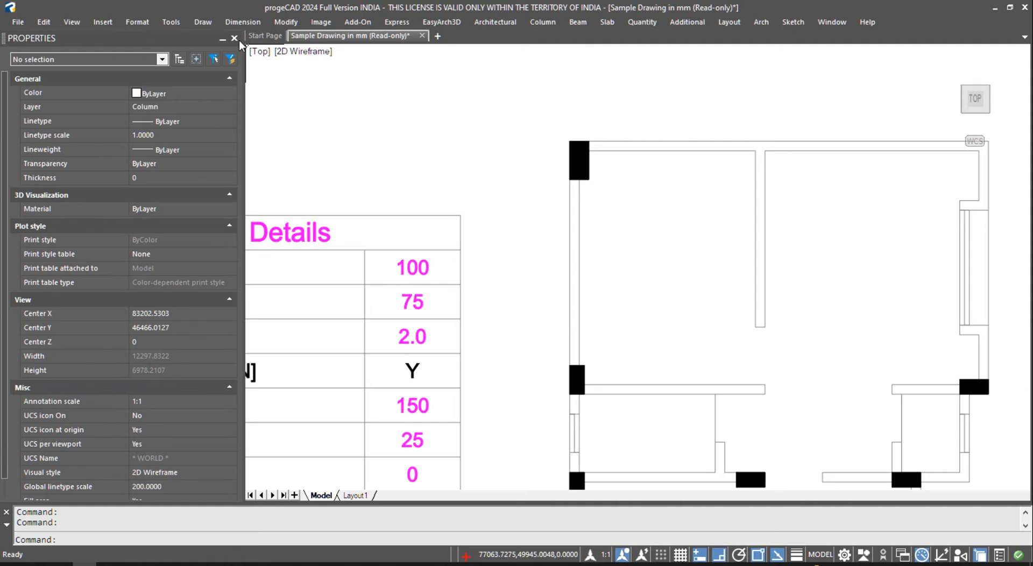
pyautogui.click(234, 38)
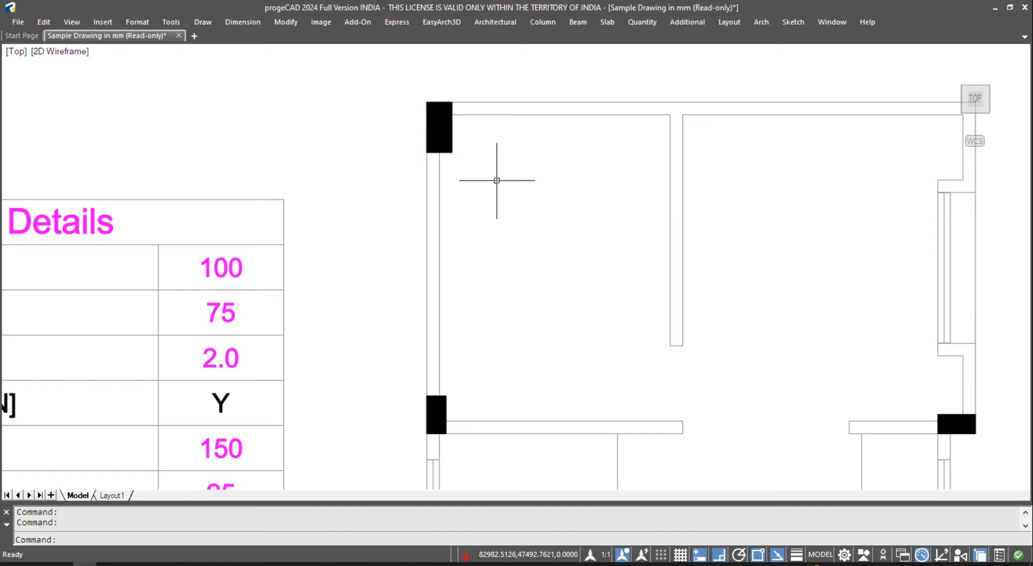
# - Place a default rectangular column at a top wall corner of the plan
pyautogui.scroll(-4, 468, 154)
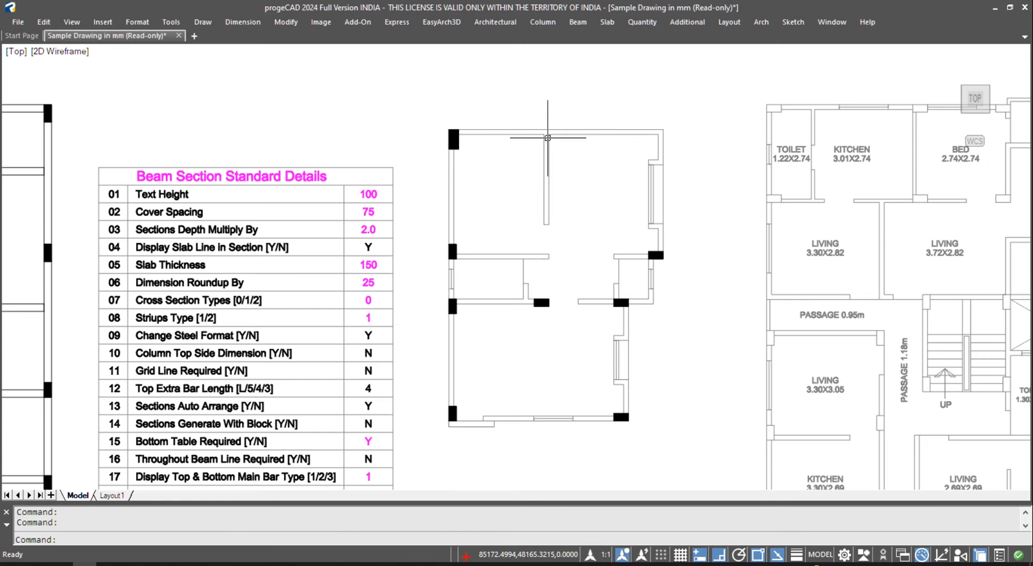
pyautogui.click(542, 22)
pyautogui.moveTo(588, 74)
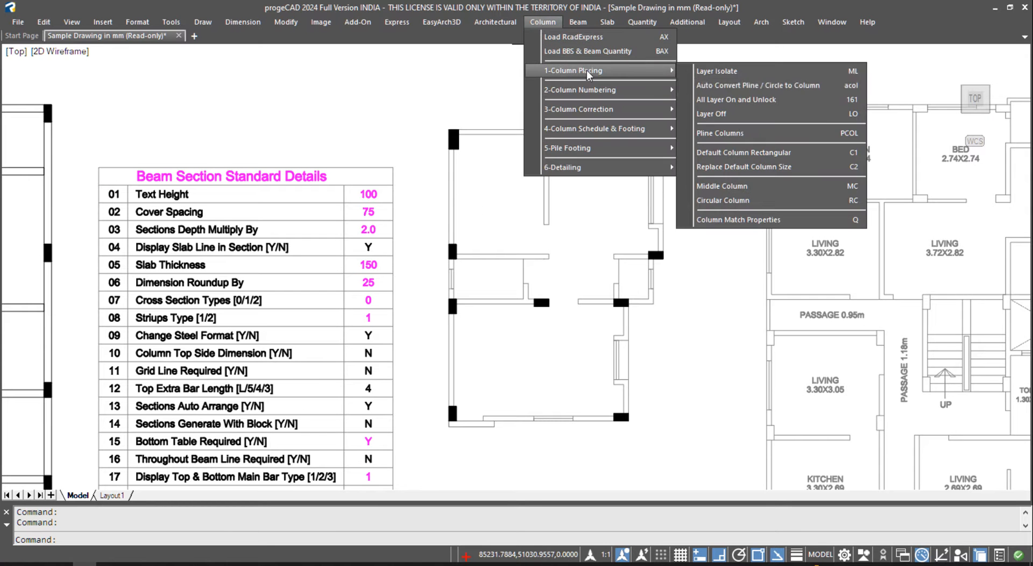
pyautogui.click(805, 155)
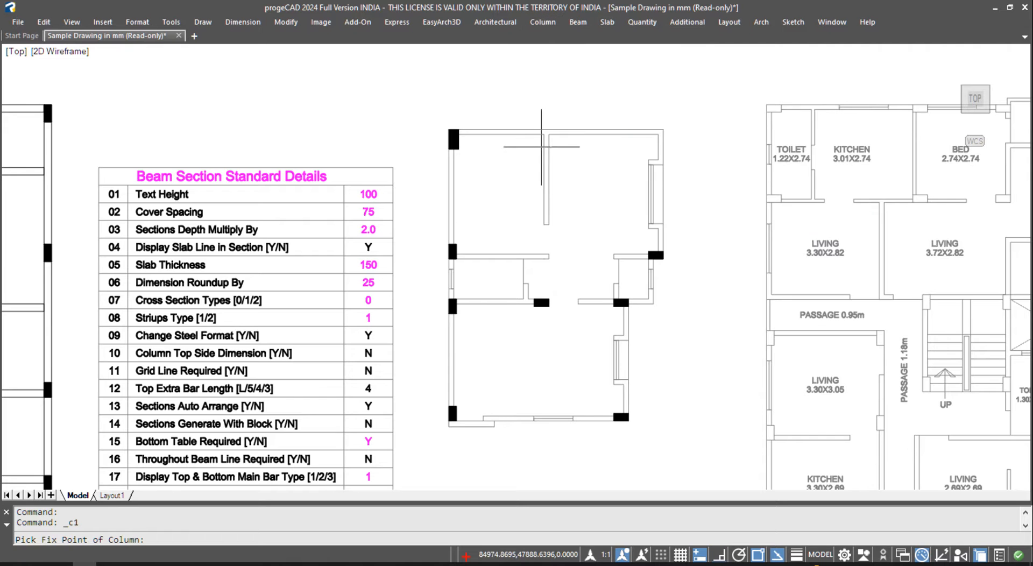
pyautogui.scroll(6, 641, 113)
pyautogui.scroll(-3, 664, 101)
pyautogui.click(668, 135)
pyautogui.press('Escape')
# - Place two more default columns, one along a wall end and one downward at the right wall jog
pyautogui.click(542, 21)
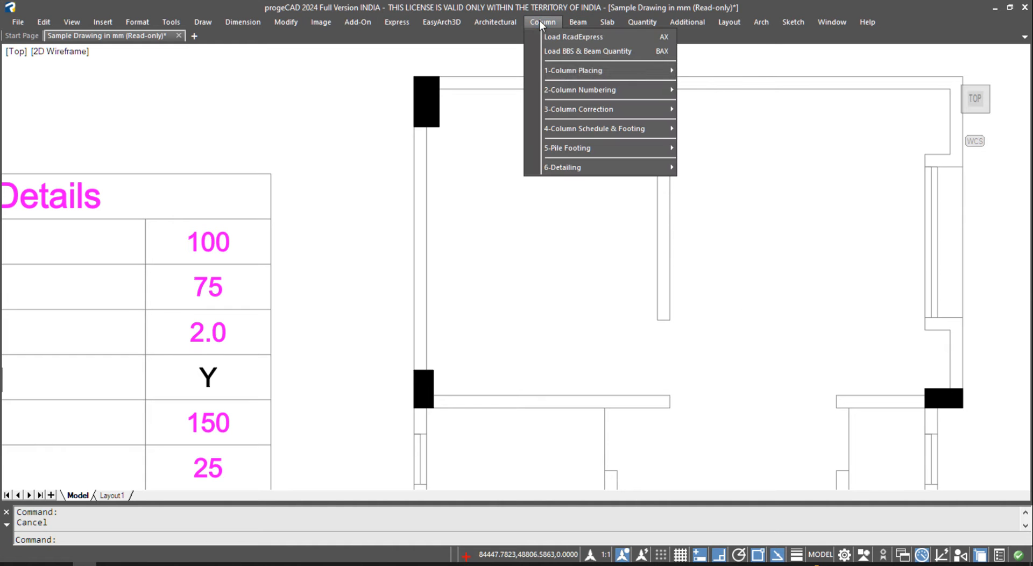
pyautogui.moveTo(583, 71)
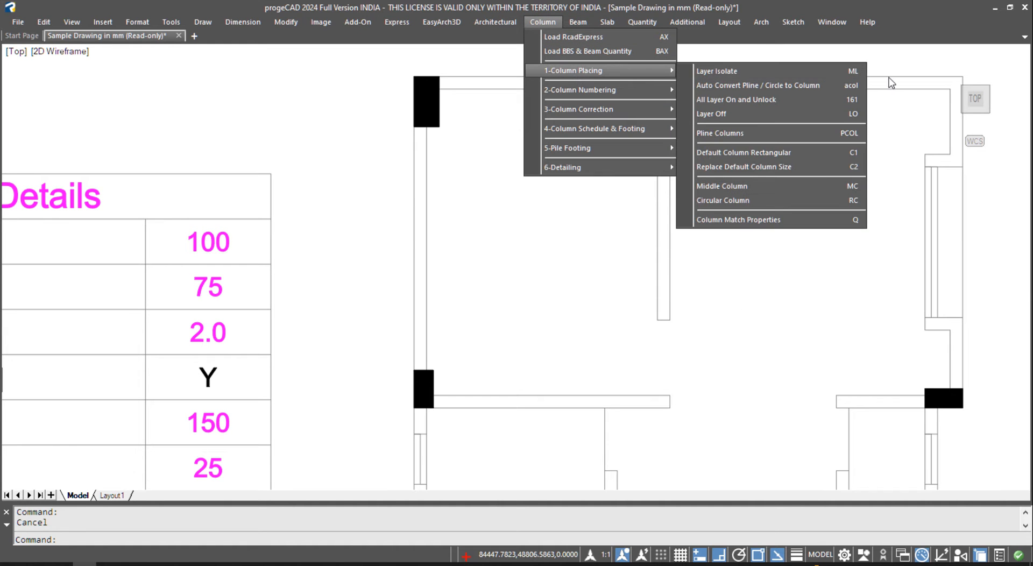
pyautogui.click(813, 153)
pyautogui.click(669, 410)
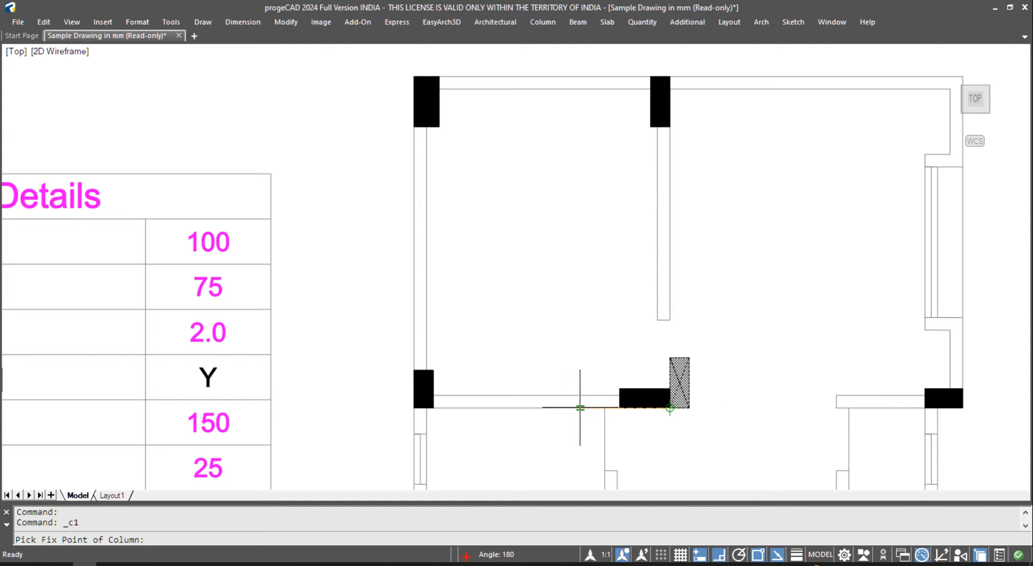
pyautogui.click(575, 408)
pyautogui.press('Return')
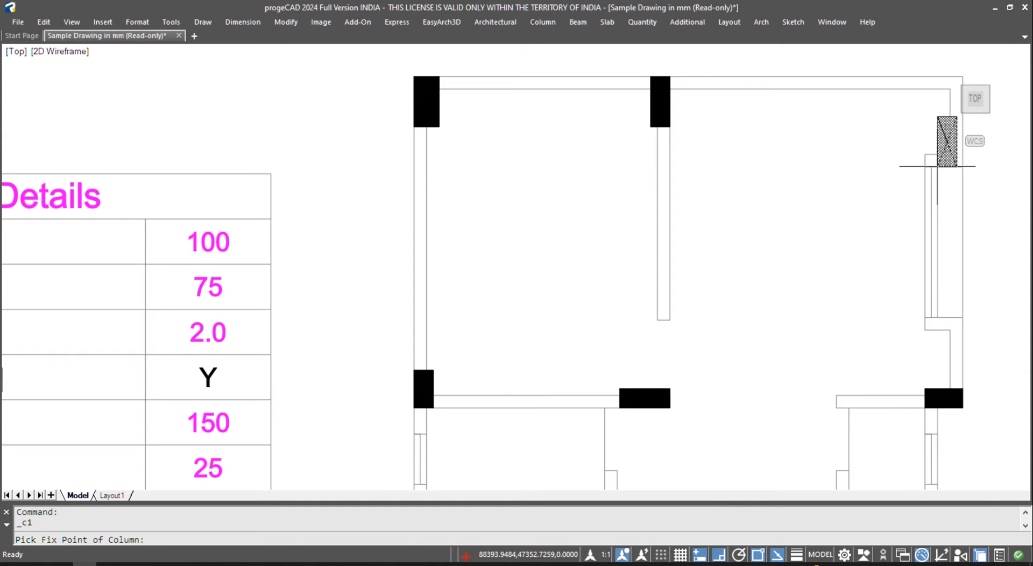
pyautogui.click(937, 167)
pyautogui.click(939, 180)
# - Grip-stretch the right-wall column up to the top-right outer corner
pyautogui.click(938, 166)
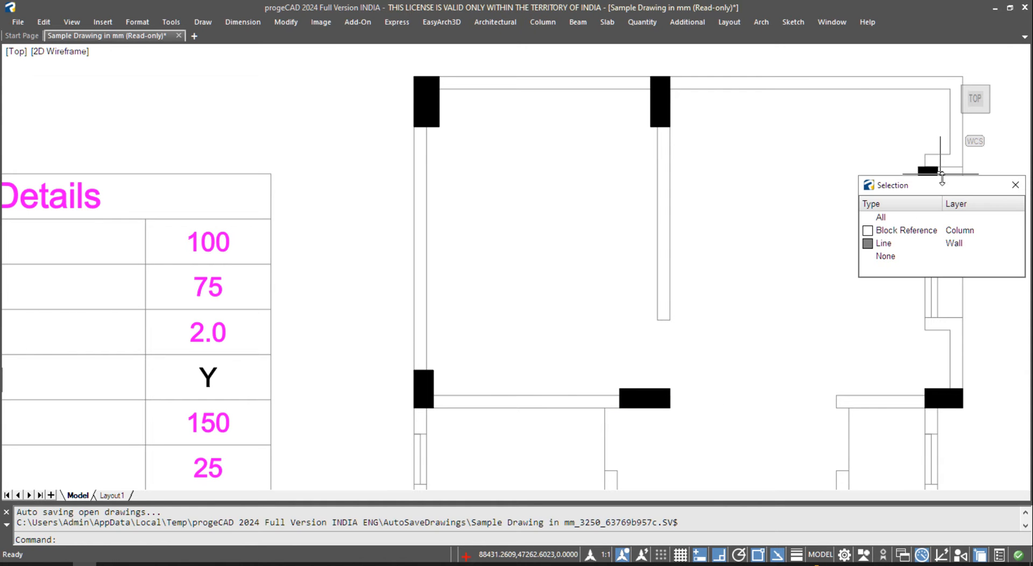
pyautogui.click(1016, 185)
pyautogui.click(937, 194)
pyautogui.click(939, 192)
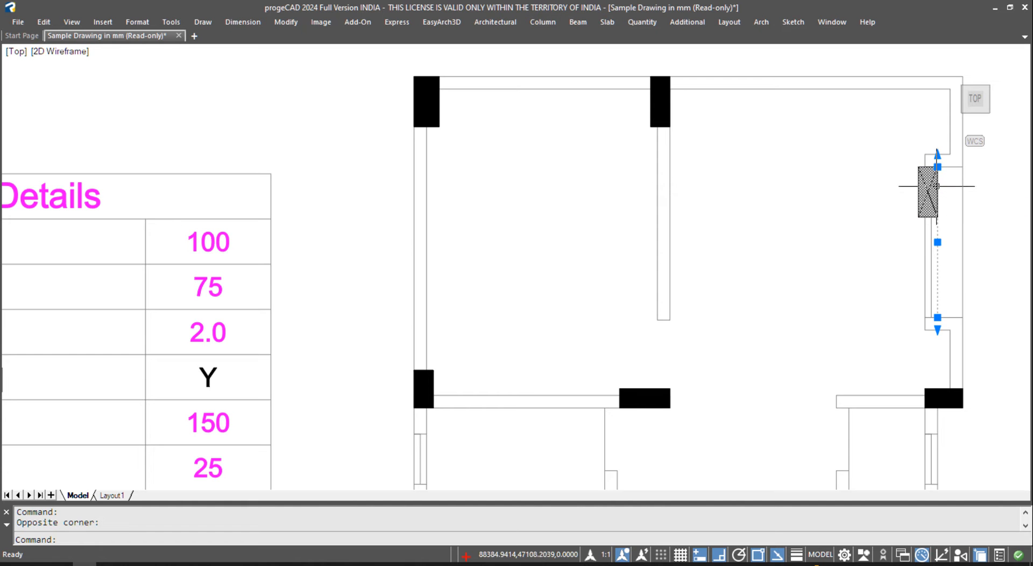
pyautogui.press('Escape')
pyautogui.click(935, 181)
pyautogui.click(918, 174)
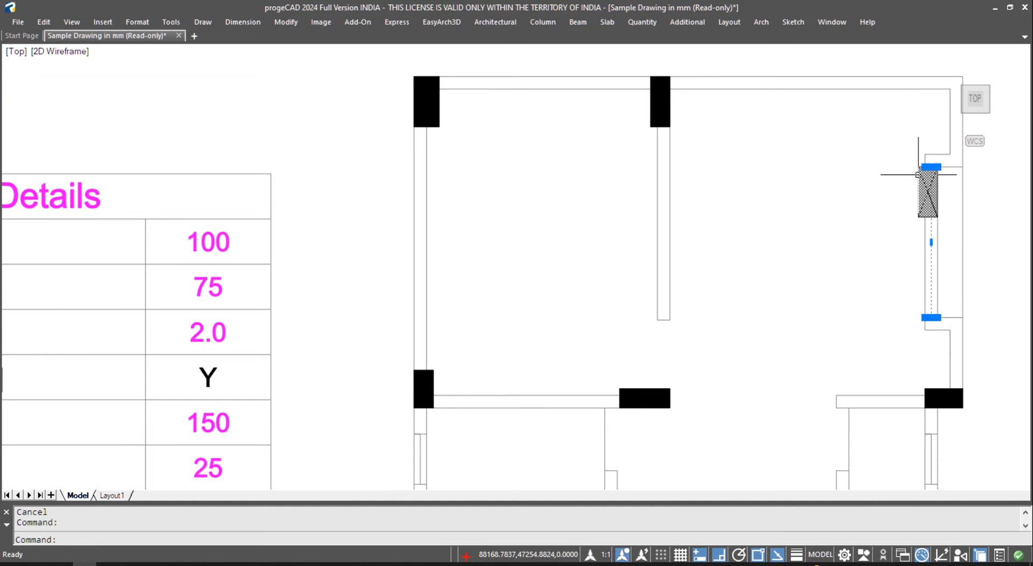
pyautogui.click(931, 166)
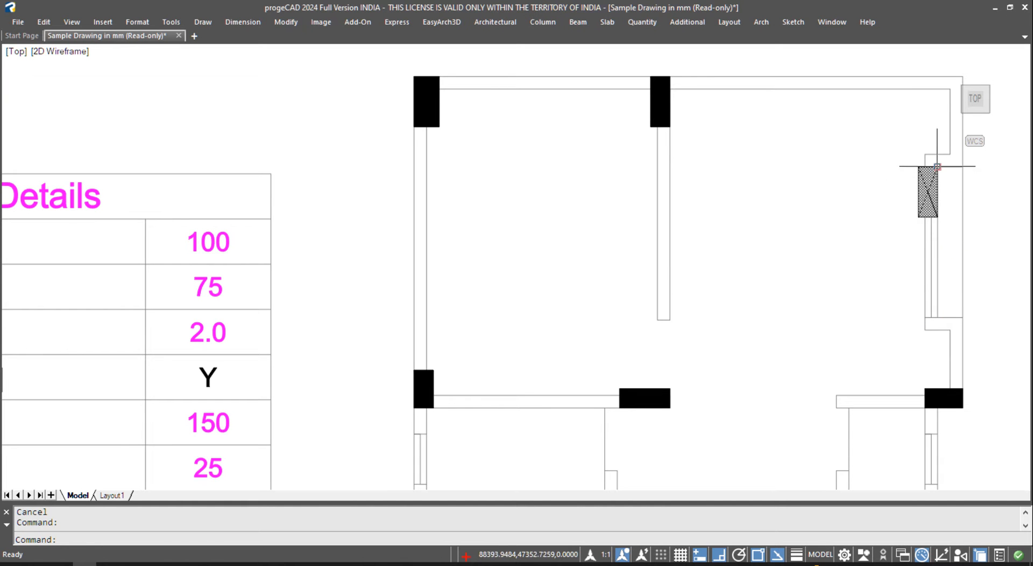
pyautogui.click(948, 77)
pyautogui.press('Escape')
pyautogui.scroll(-5, 726, 214)
pyautogui.scroll(3, 623, 142)
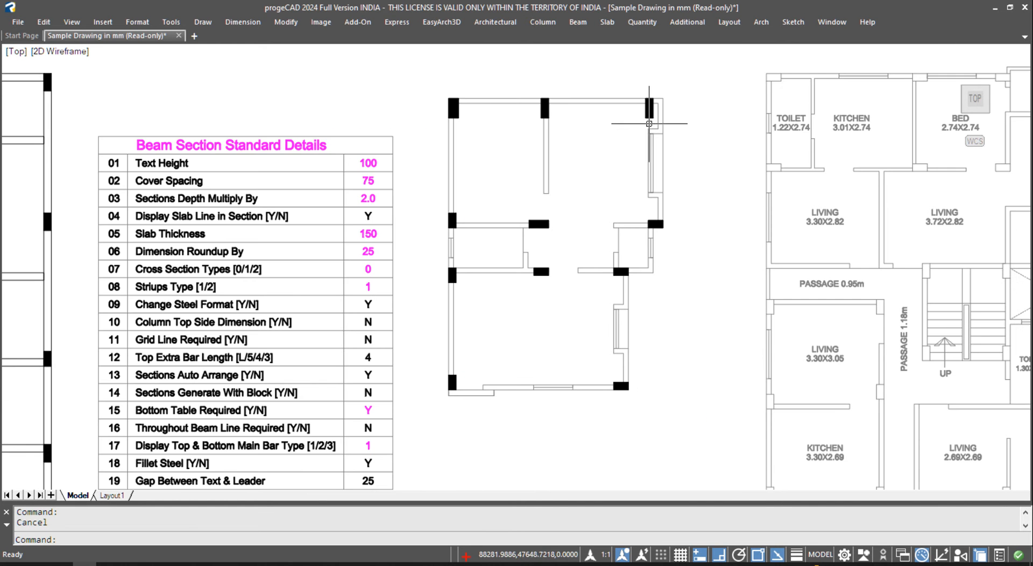
pyautogui.scroll(3, 623, 142)
pyautogui.scroll(-3, 541, 168)
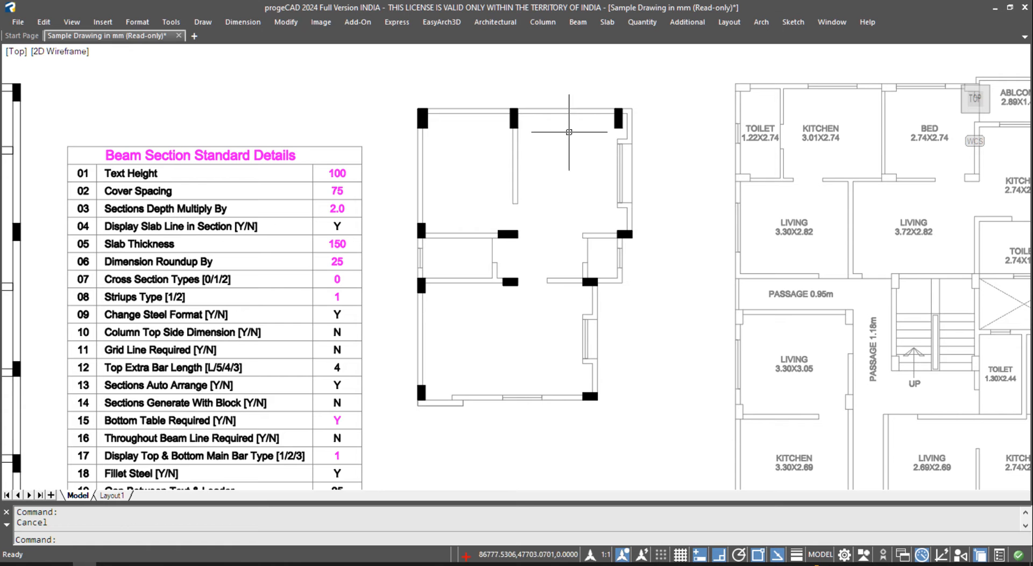
pyautogui.click(543, 22)
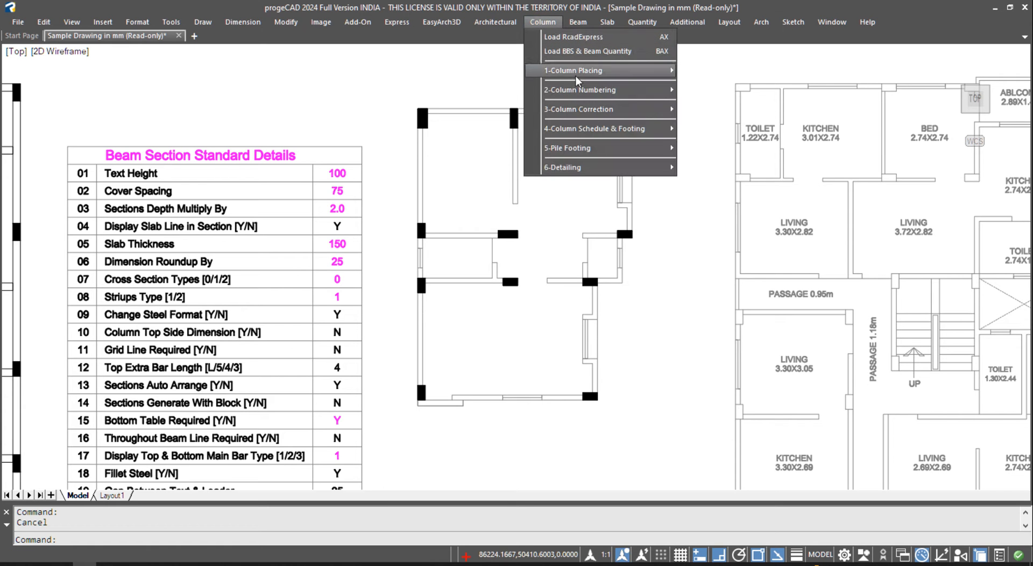
# - Auto-number the plan's columns with default prefix, start number and text height, labelling C1–C11 with sizes
pyautogui.moveTo(590, 94)
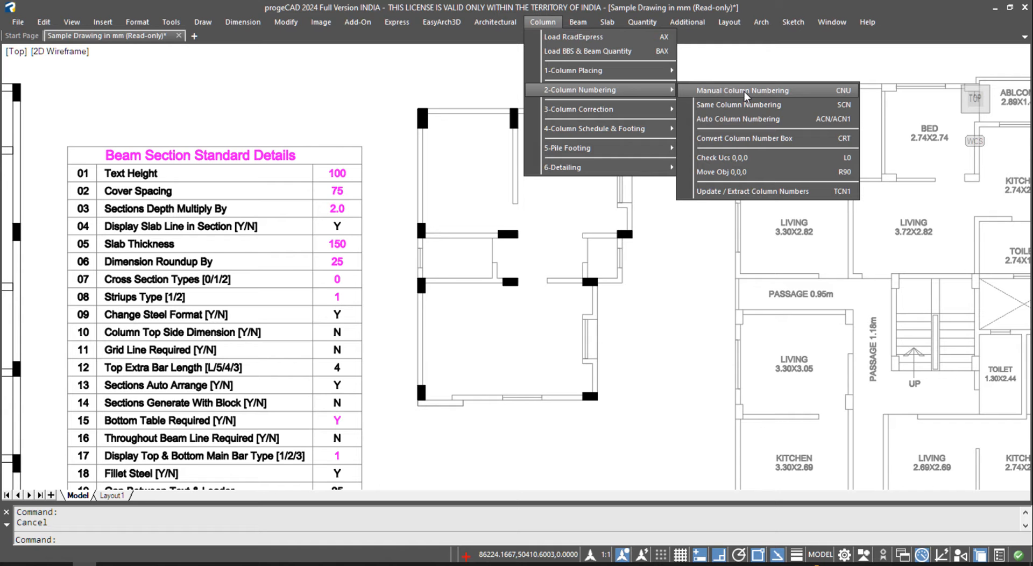
pyautogui.click(773, 119)
pyautogui.press('Return')
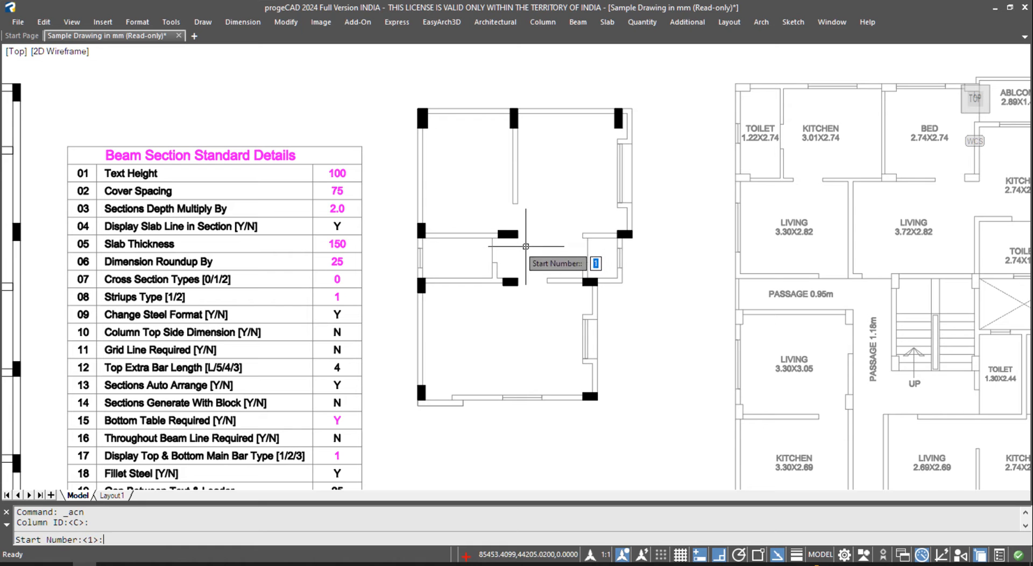
pyautogui.press('Return')
pyautogui.press('Return')
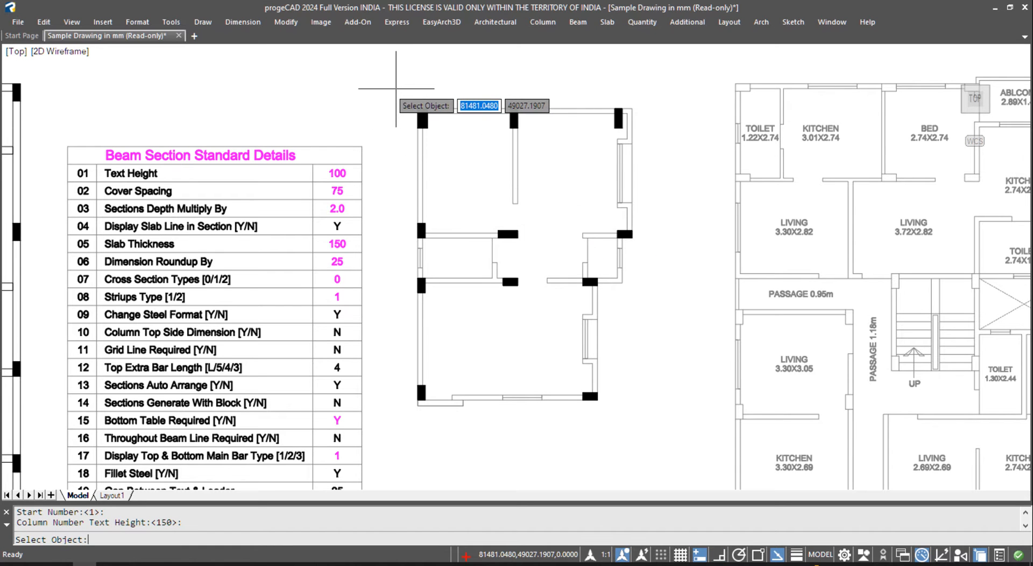
pyautogui.click(405, 421)
pyautogui.click(661, 105)
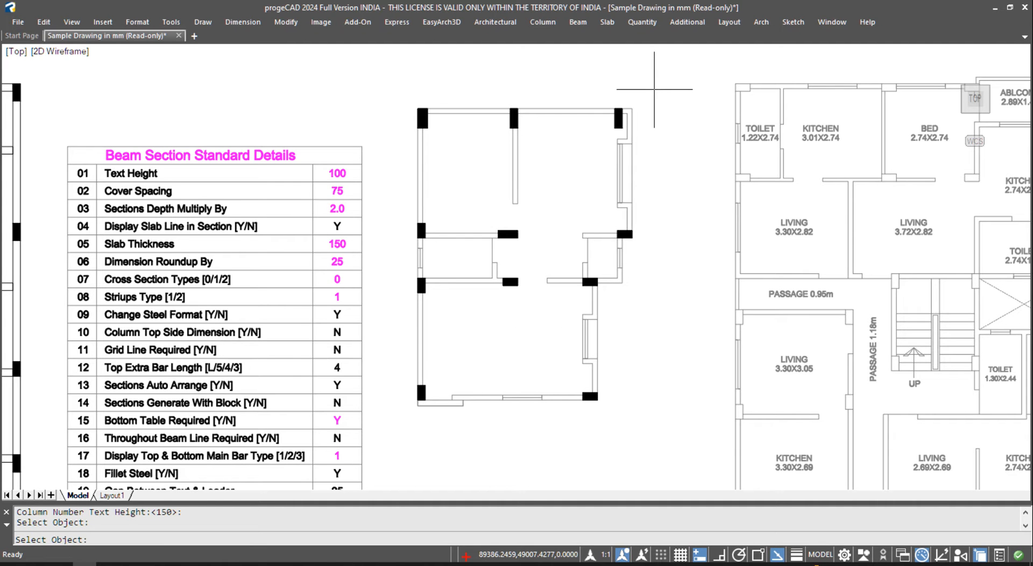
pyautogui.press('Return')
pyautogui.scroll(2, 538, 339)
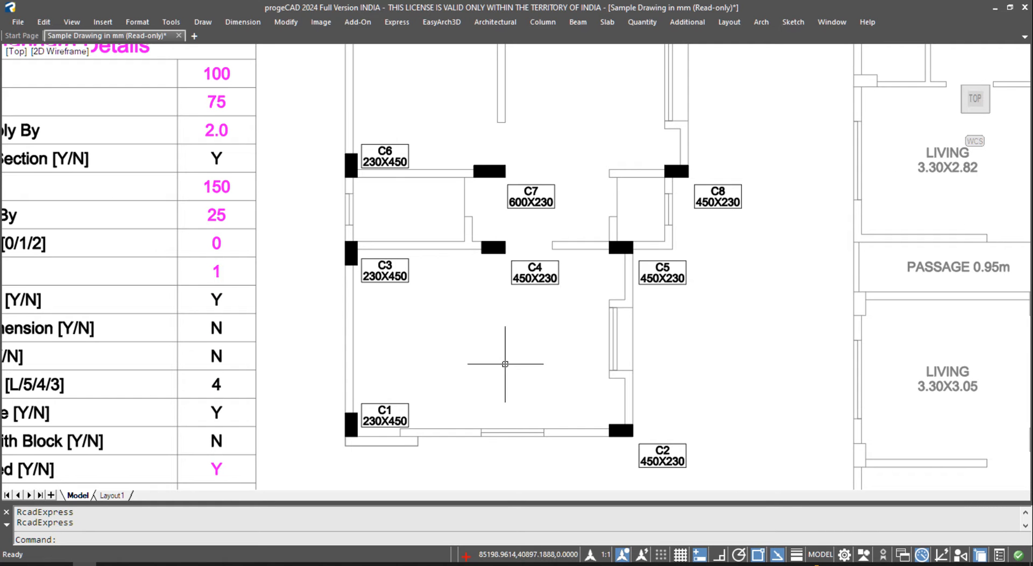
pyautogui.scroll(-2, 504, 366)
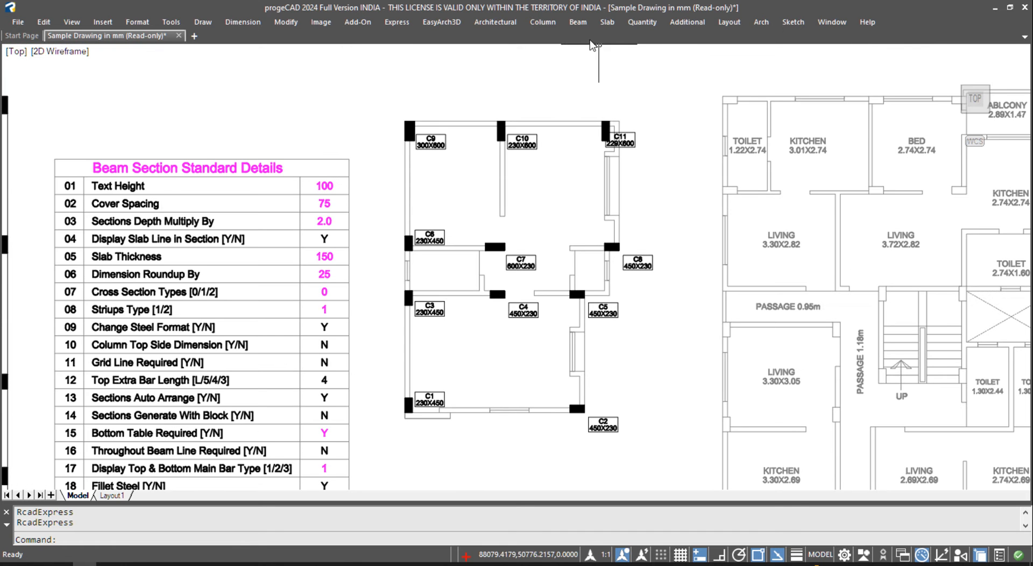
pyautogui.click(557, 23)
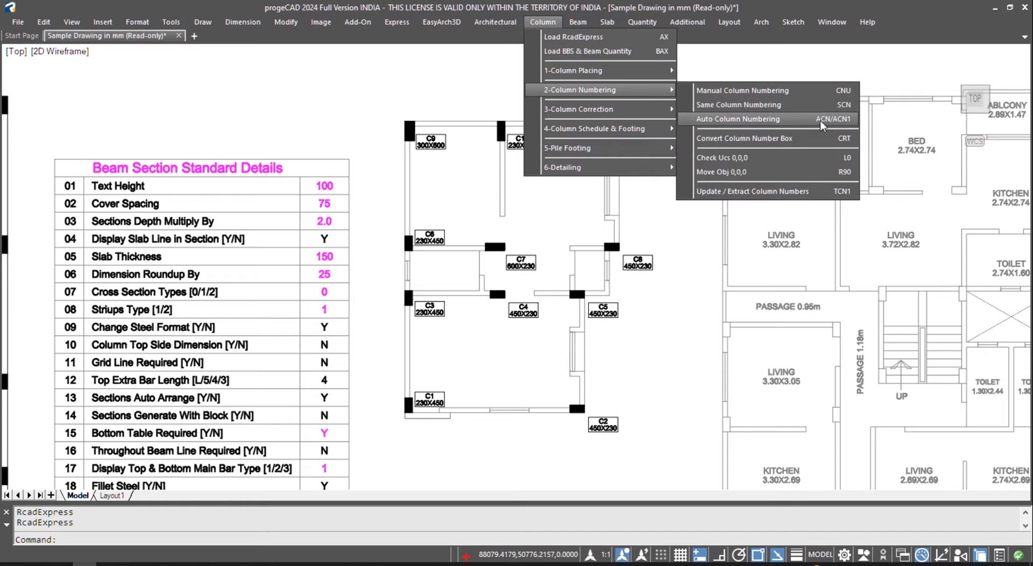
# - Run Auto Column Numbering with defaults over a window around the plan
pyautogui.click(820, 120)
pyautogui.press('Return')
pyautogui.press('Return')
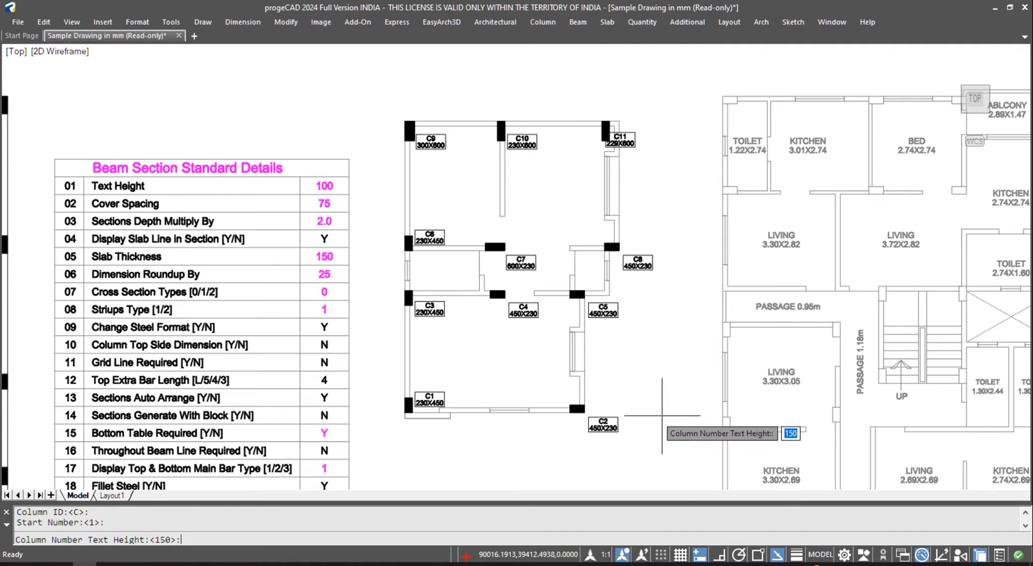
pyautogui.press('Return')
pyautogui.click(664, 451)
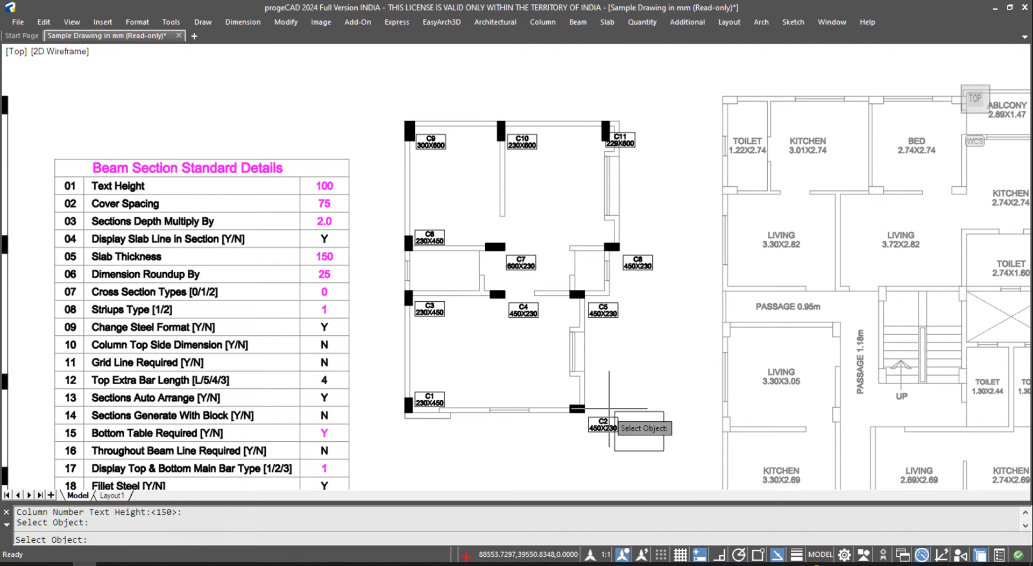
pyautogui.click(384, 93)
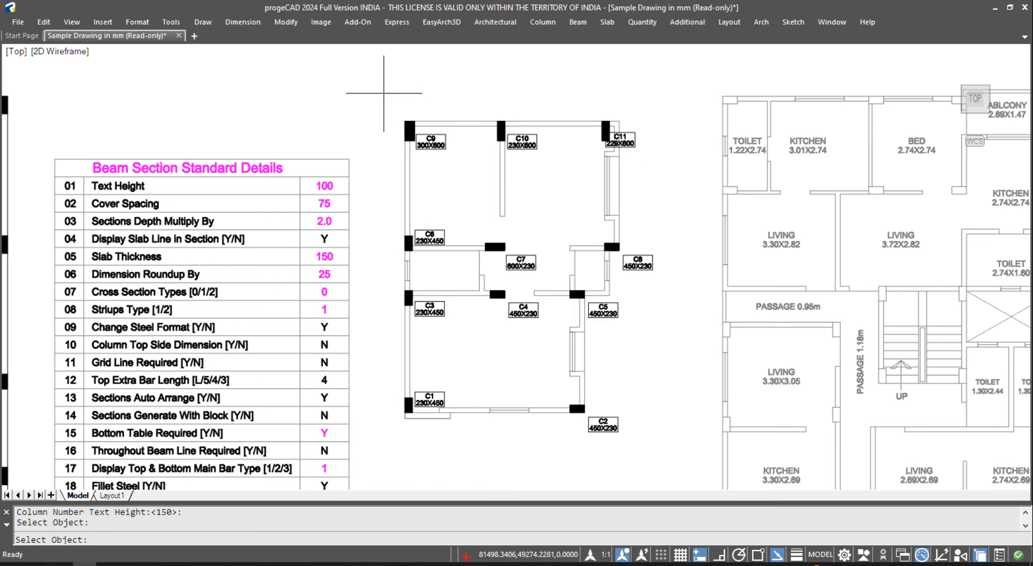
pyautogui.press('Return')
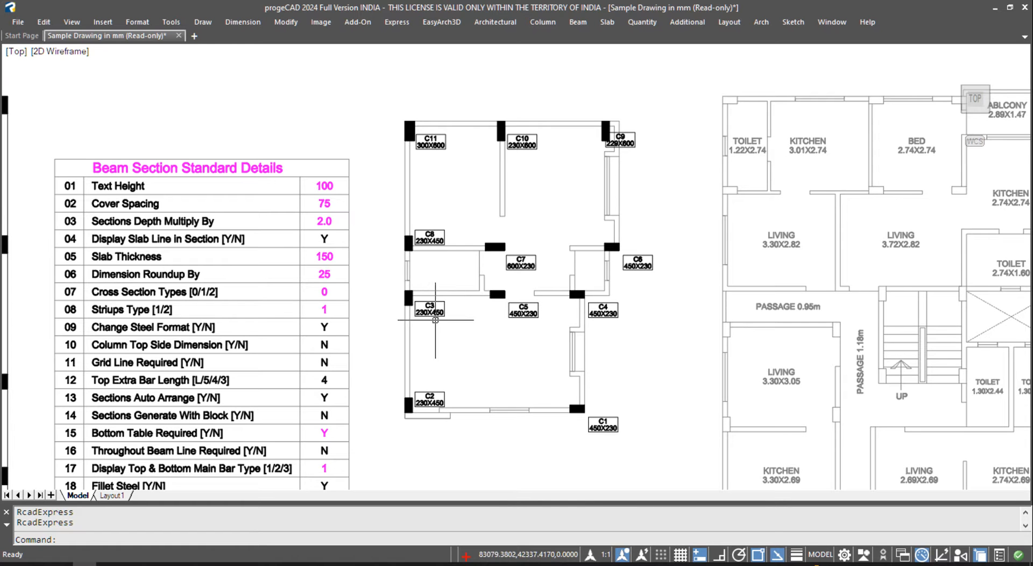
pyautogui.scroll(5, 479, 291)
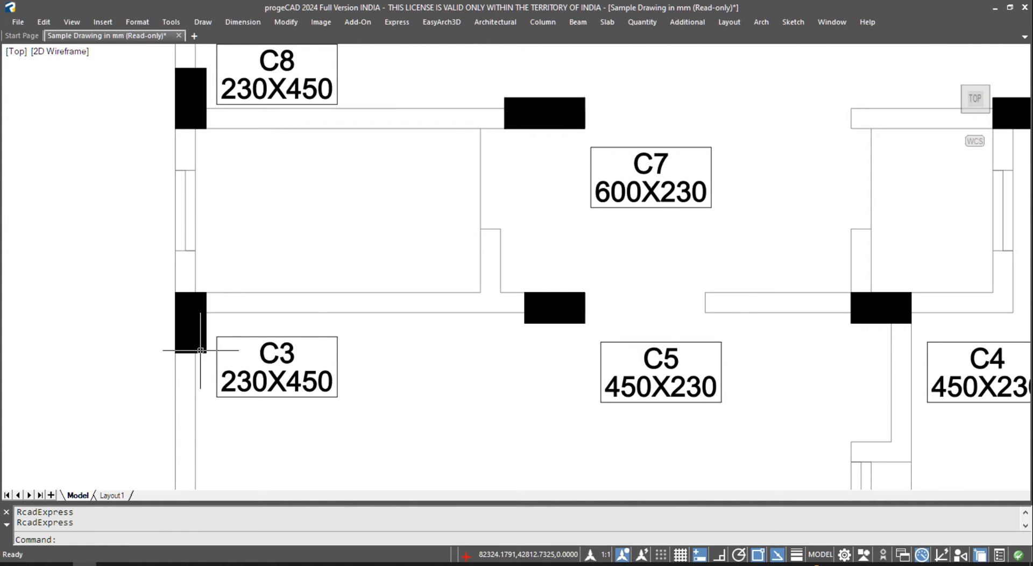
pyautogui.scroll(-2, 315, 338)
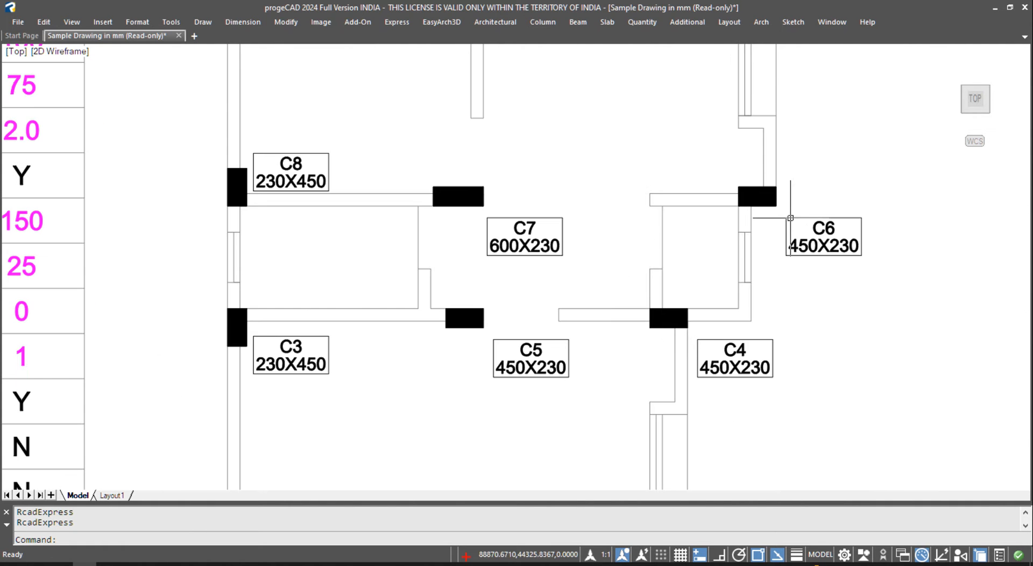
pyautogui.scroll(-3, 438, 231)
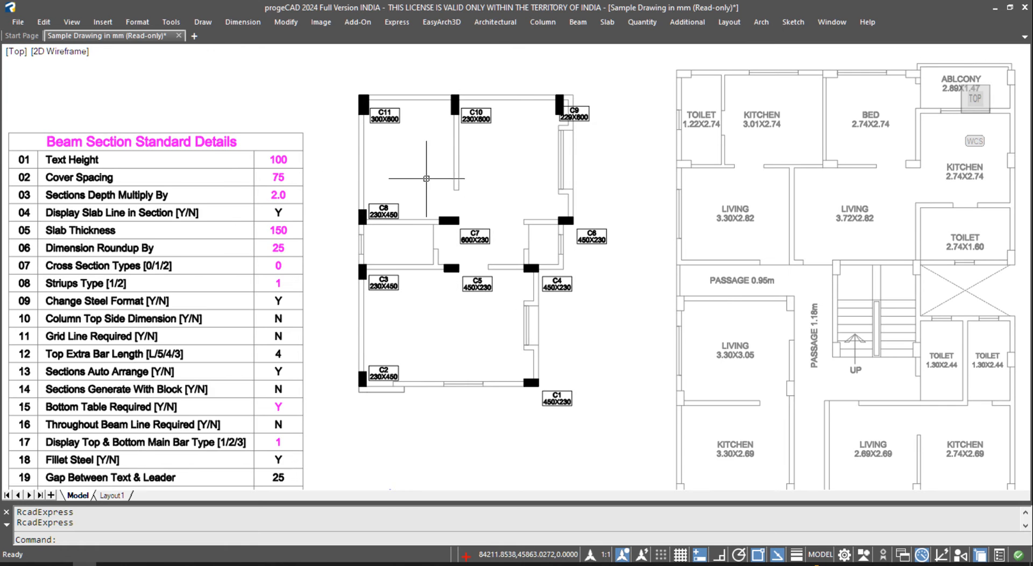
pyautogui.moveTo(426, 178); pyautogui.dragTo(430, 199, button='middle')
# - Repeat the numbering over the whole plan so C1 is top-left and C11 bottom-right
pyautogui.press('Return')
pyautogui.press('Return')
pyautogui.press('Return')
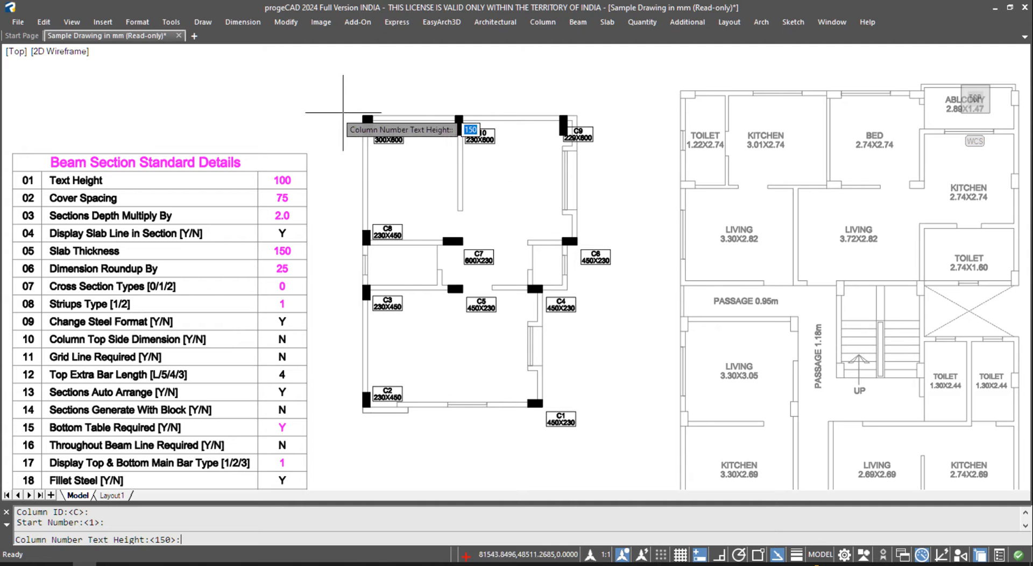
pyautogui.press('Return')
pyautogui.click(334, 99)
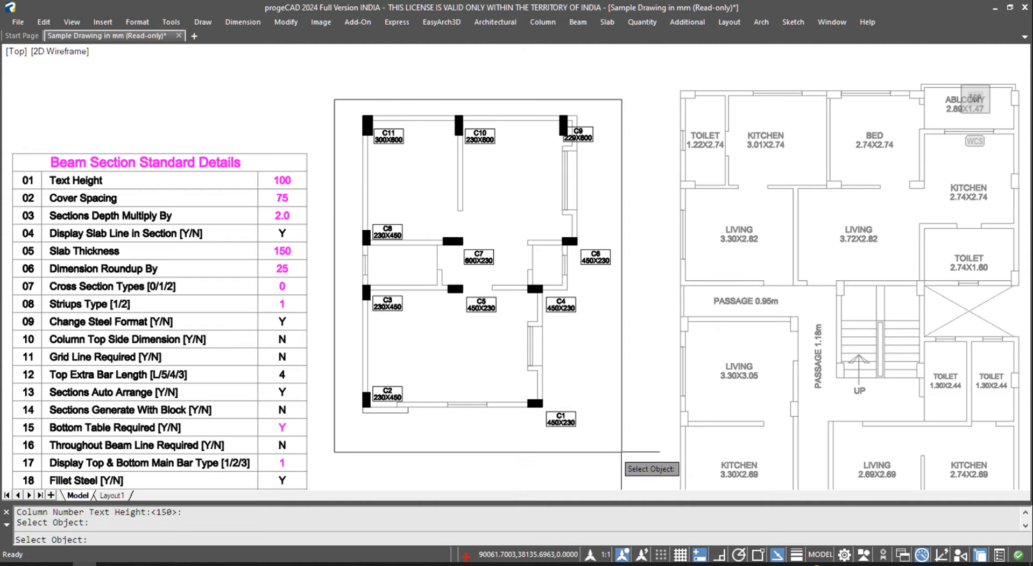
pyautogui.click(627, 448)
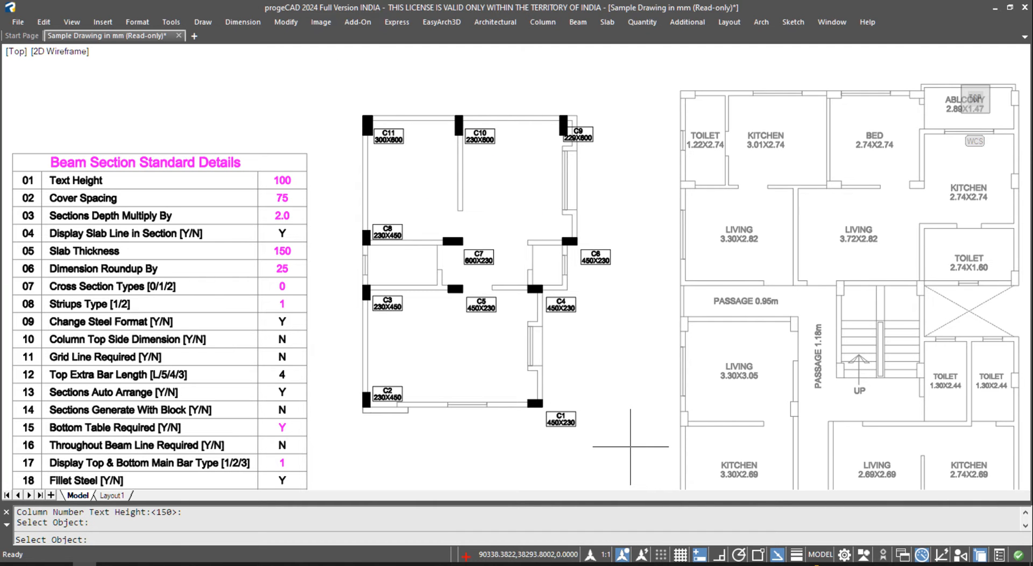
pyautogui.press('Return')
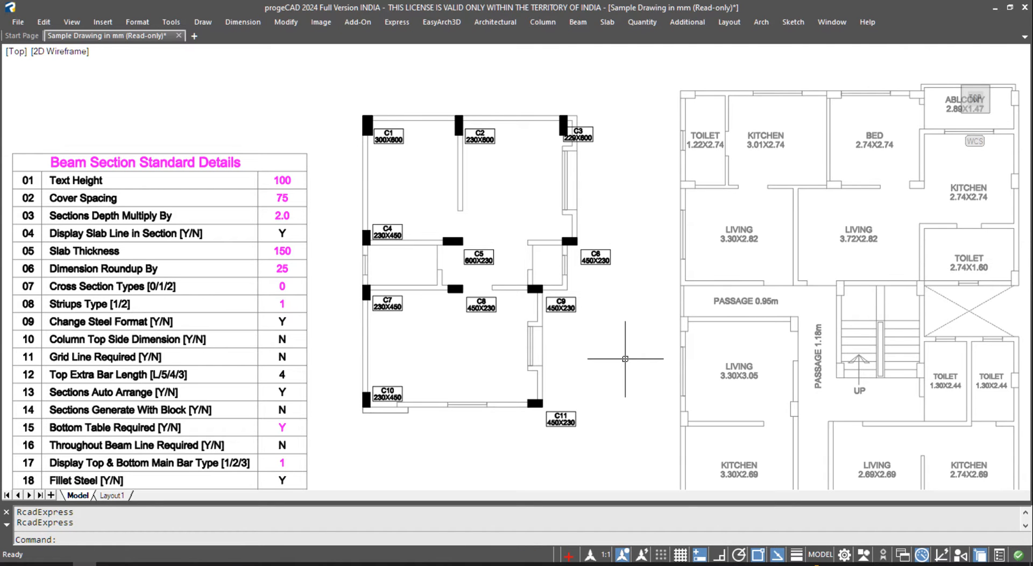
pyautogui.scroll(2, 413, 149)
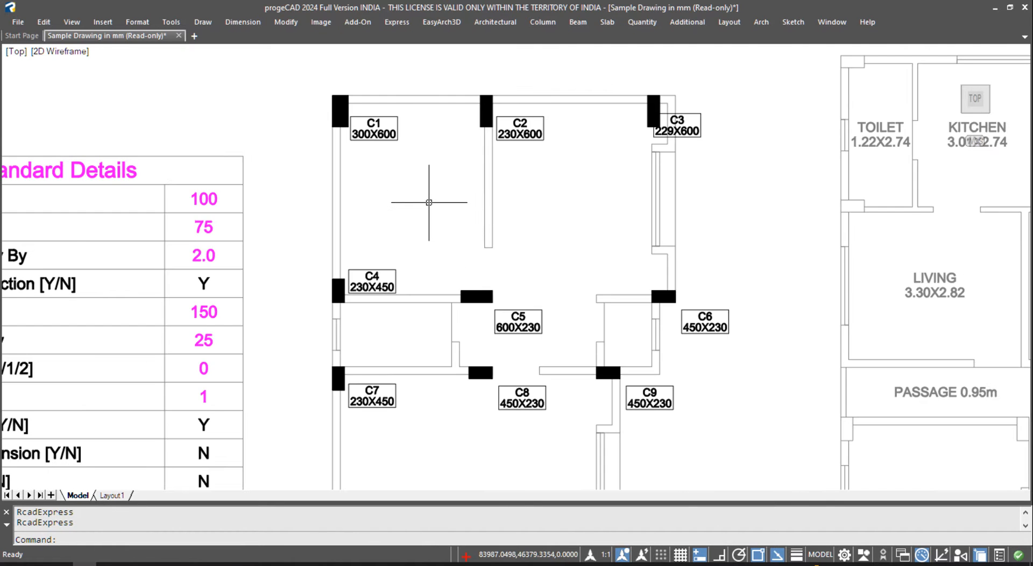
pyautogui.scroll(-2, 425, 202)
pyautogui.scroll(-3, 489, 207)
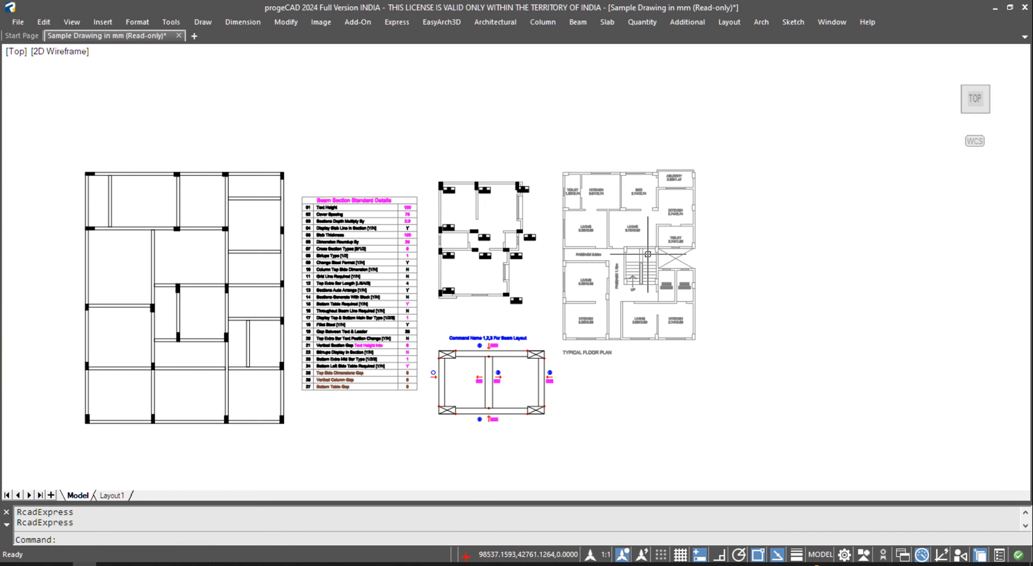
# - Window-select the typical floor plan and erase it
pyautogui.click(550, 153)
pyautogui.click(768, 381)
pyautogui.press('Return')
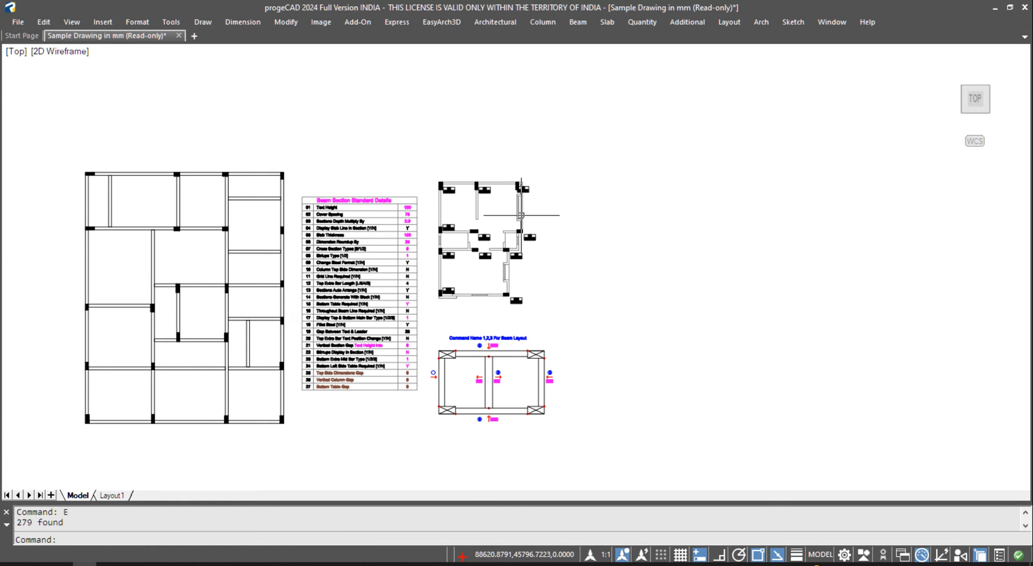
pyautogui.scroll(4, 497, 211)
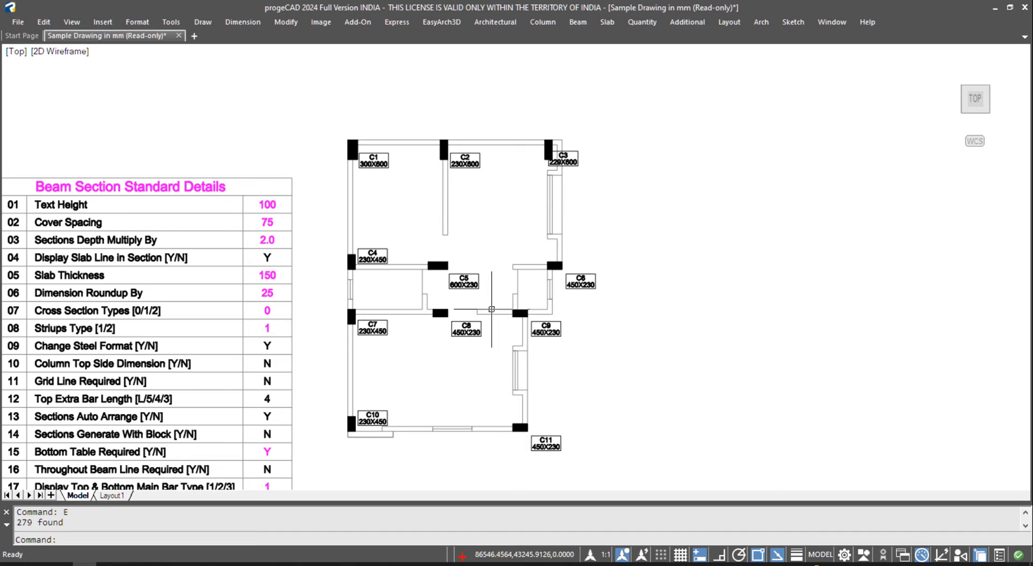
# - Shift the column plan and table slightly left and bring up the Column Schedule & Footing commands
pyautogui.moveTo(496, 325); pyautogui.dragTo(471, 318, button='middle')
pyautogui.click(544, 22)
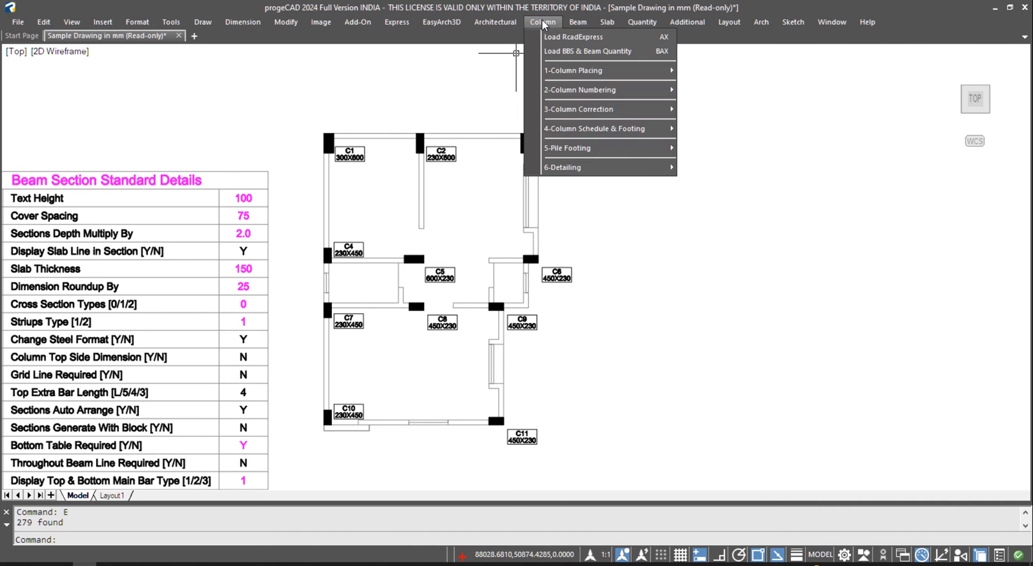
pyautogui.moveTo(590, 132)
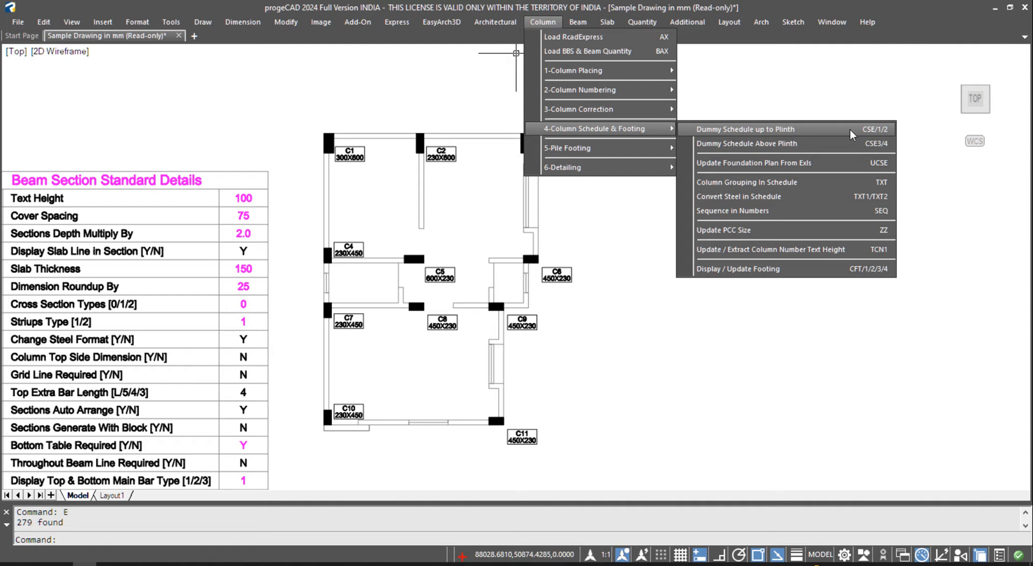
# - Run Dummy Schedule up to Plinth with default ID and text height 150 on all 11 columns, placing the table
pyautogui.click(817, 129)
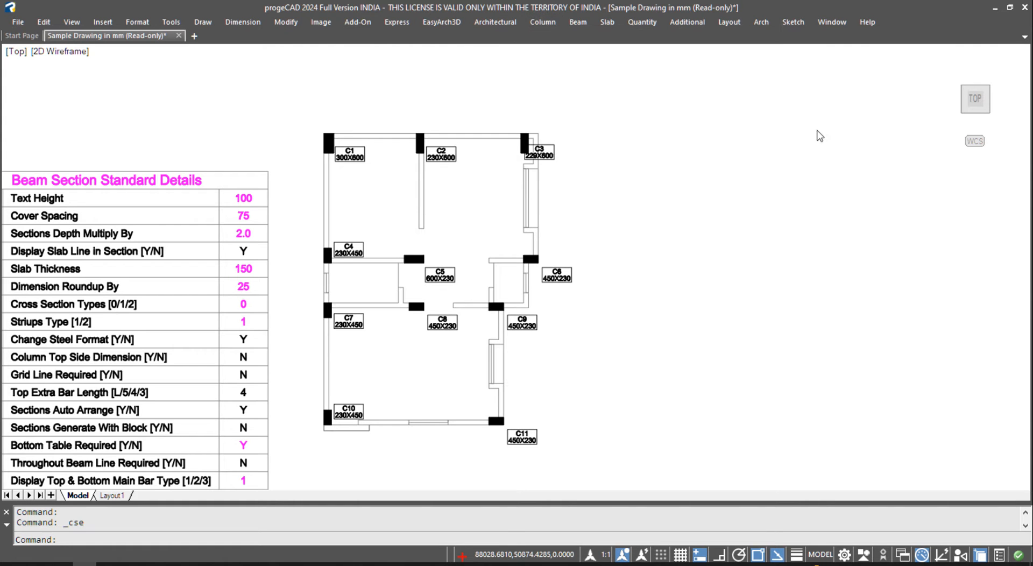
pyautogui.press('Return')
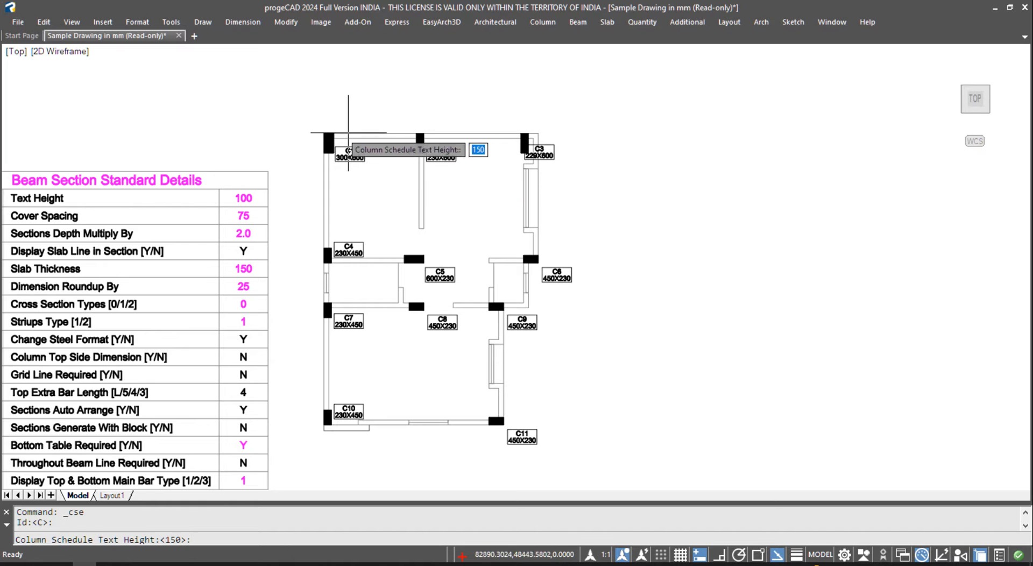
pyautogui.press('Return')
pyautogui.click(300, 109)
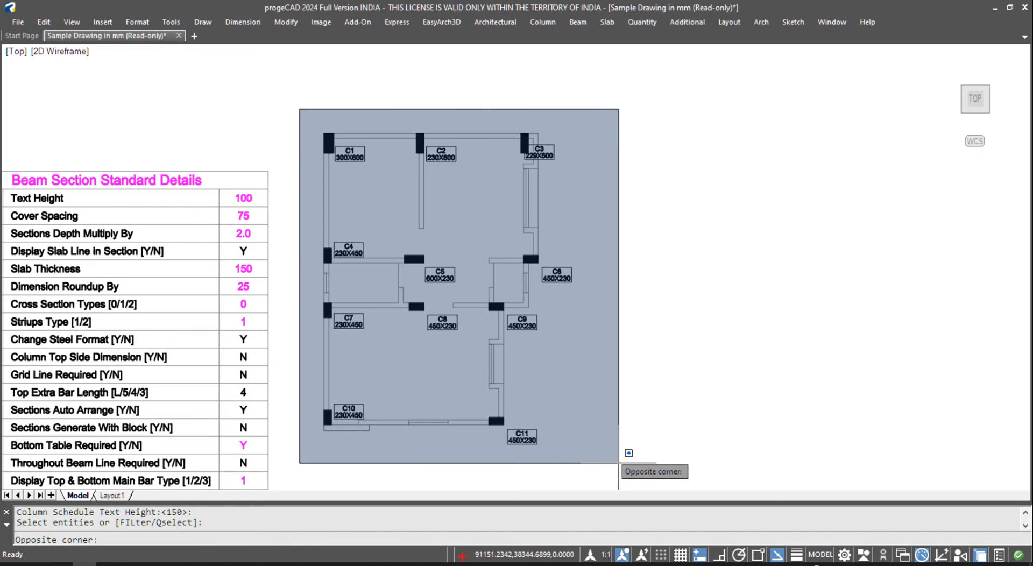
pyautogui.click(657, 489)
pyautogui.press('Return')
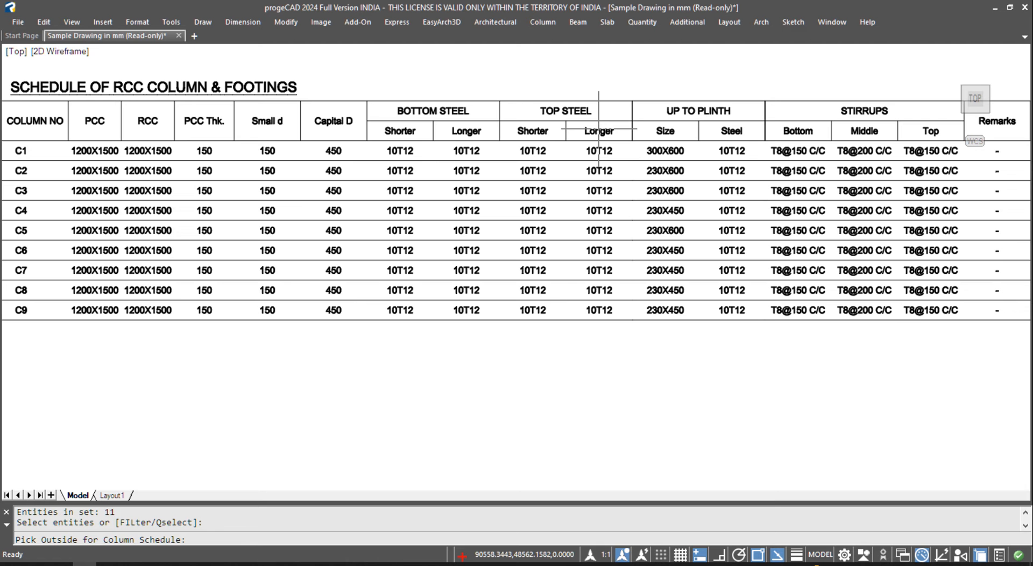
pyautogui.click(598, 129)
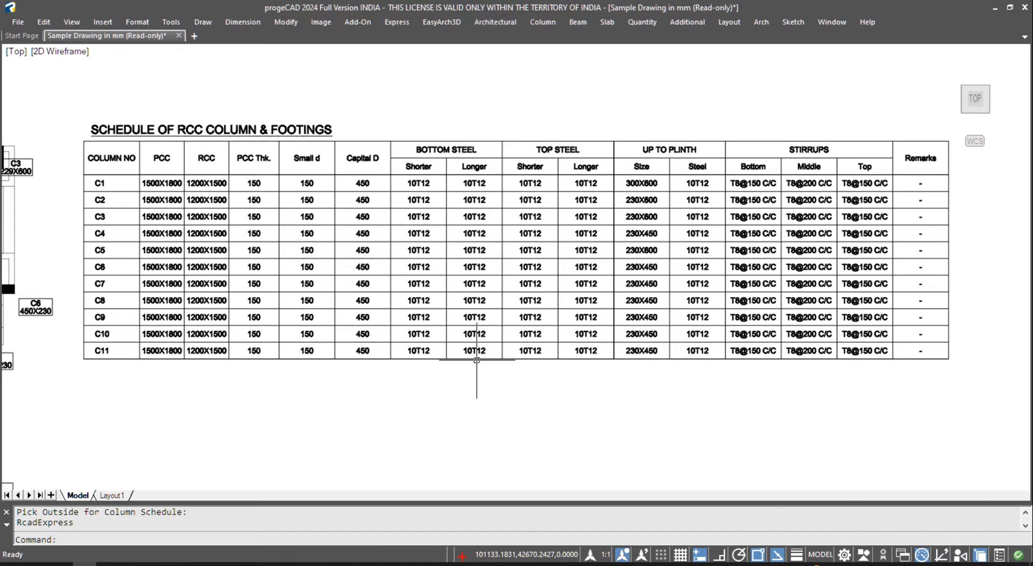
pyautogui.scroll(-3, 618, 341)
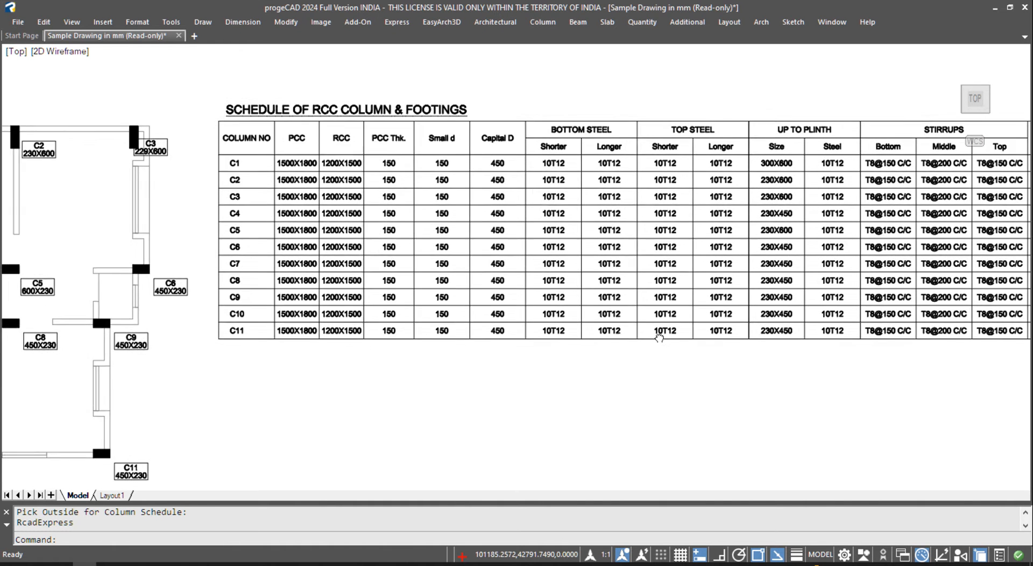
pyautogui.click(543, 23)
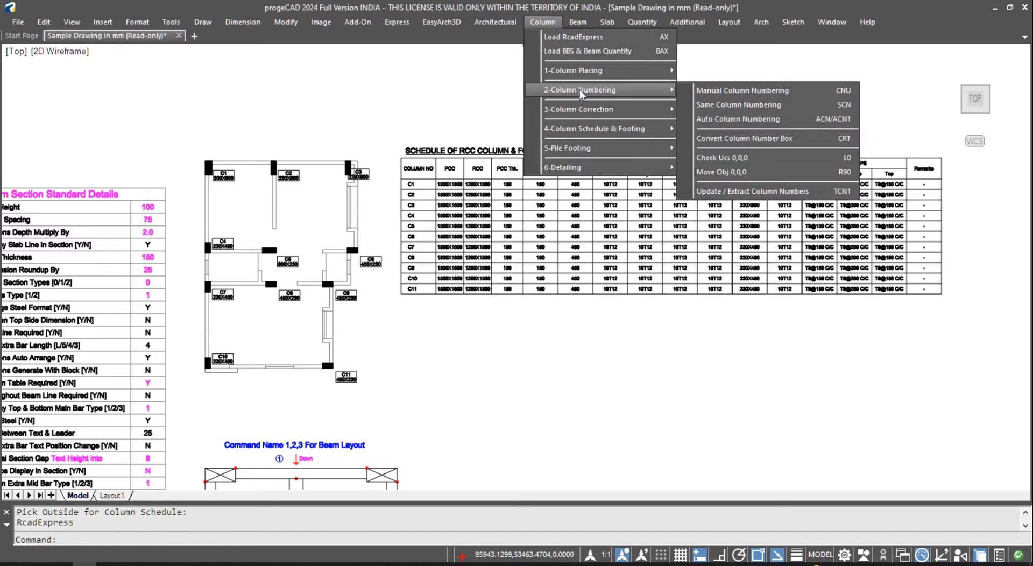
# - Run cse1 with default ID and text height 150 on the plan's columns, placing the transposed schedule below
pyautogui.moveTo(591, 128)
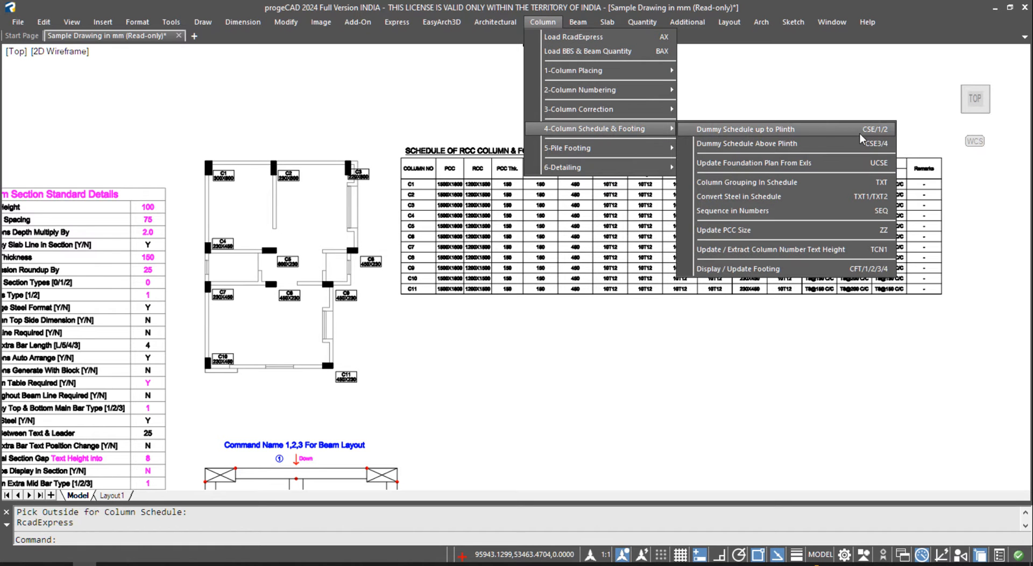
pyautogui.click(547, 342)
pyautogui.click(492, 369)
pyautogui.write('cse1')
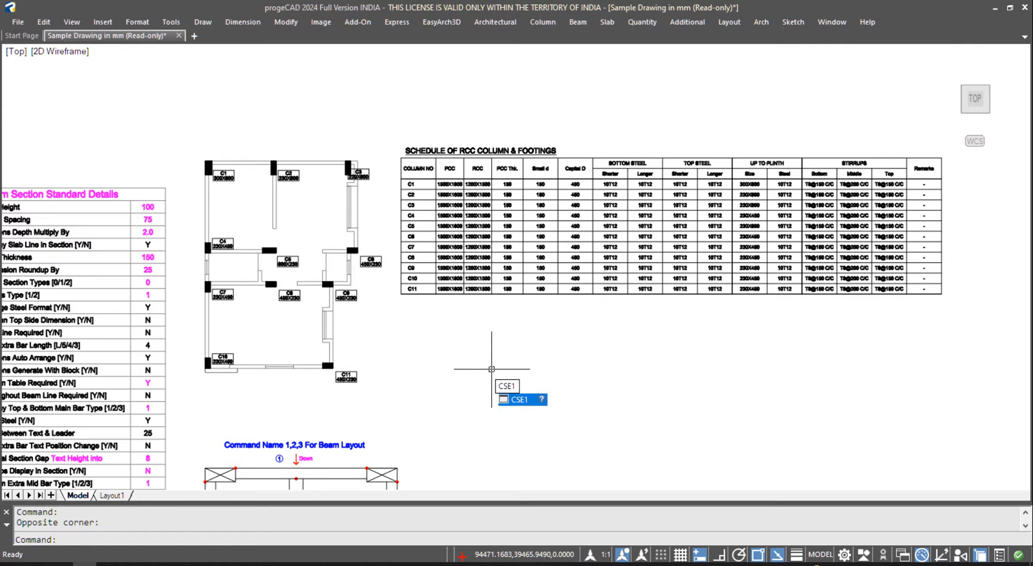
pyautogui.press('Return')
pyautogui.press('Return')
pyautogui.press('Return')
pyautogui.click(387, 398)
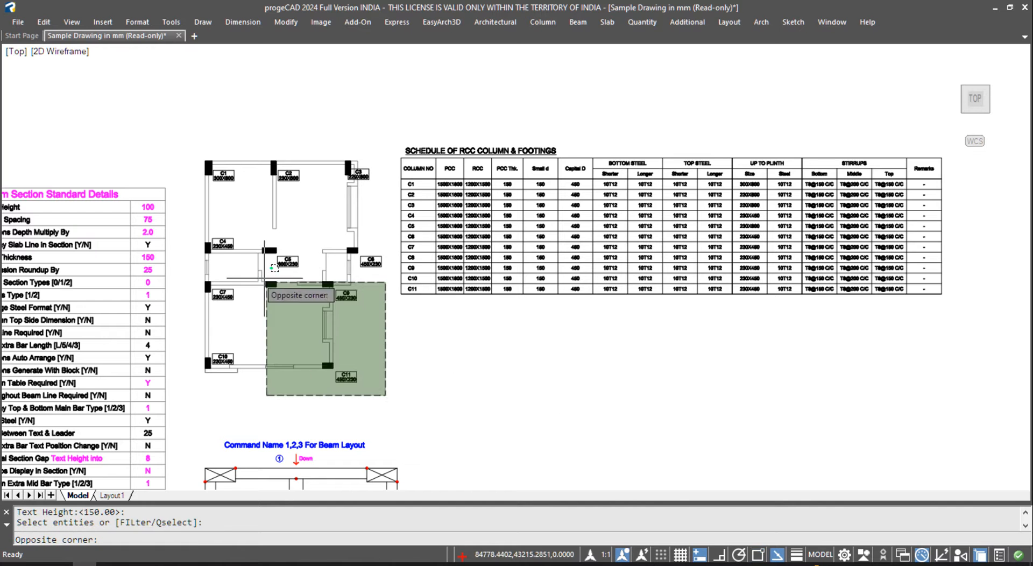
pyautogui.click(162, 89)
pyautogui.press('Return')
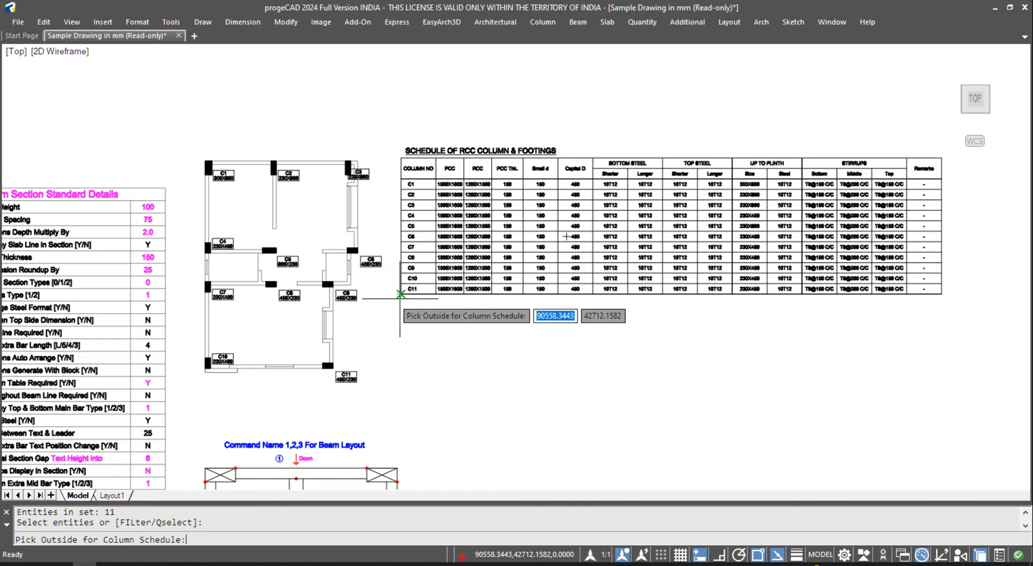
pyautogui.click(400, 327)
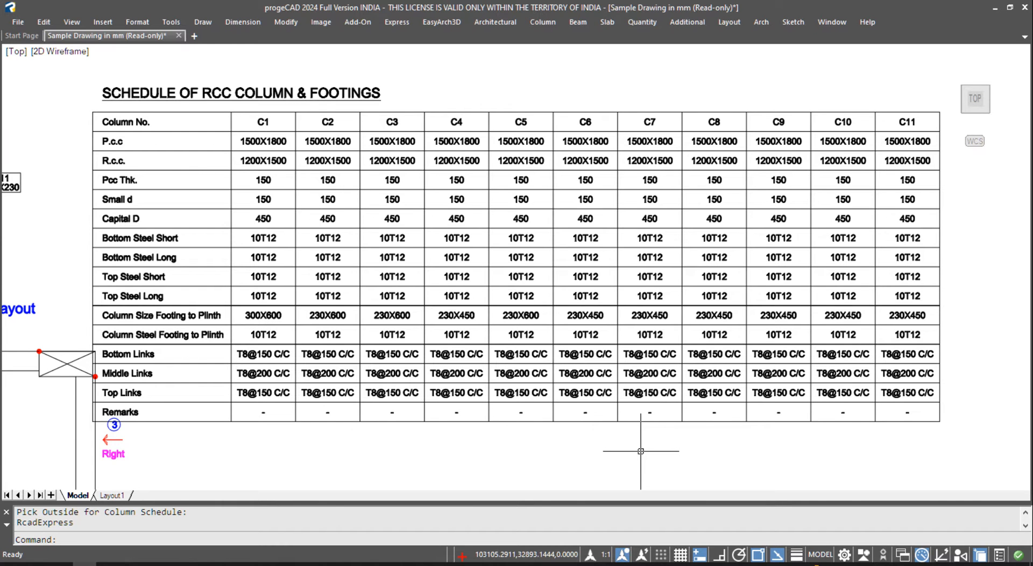
# - Pan and zoom out to view both schedules, then open File Explorer
pyautogui.moveTo(489, 180); pyautogui.dragTo(566, 507, button='middle')
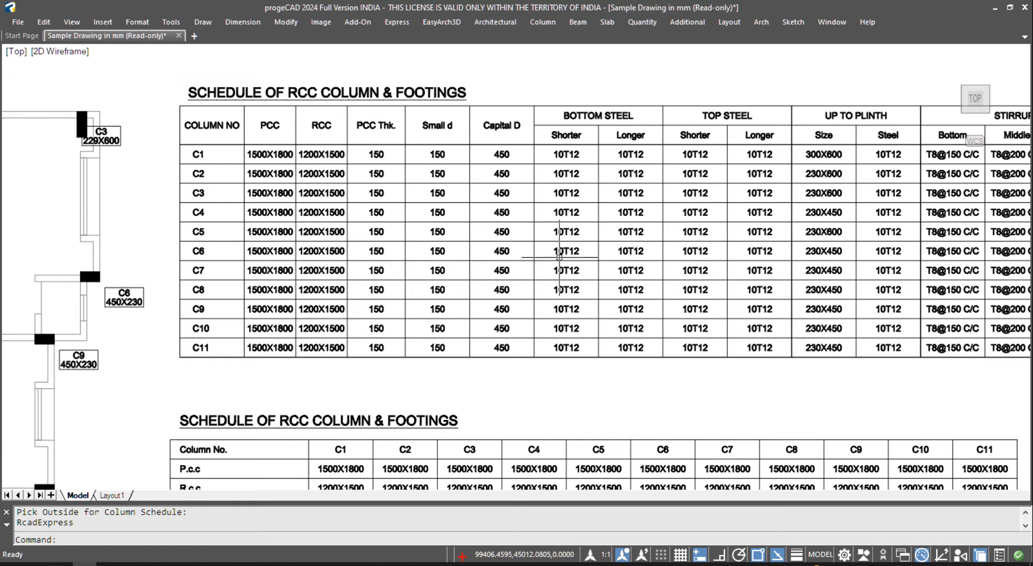
pyautogui.scroll(-3, 592, 272)
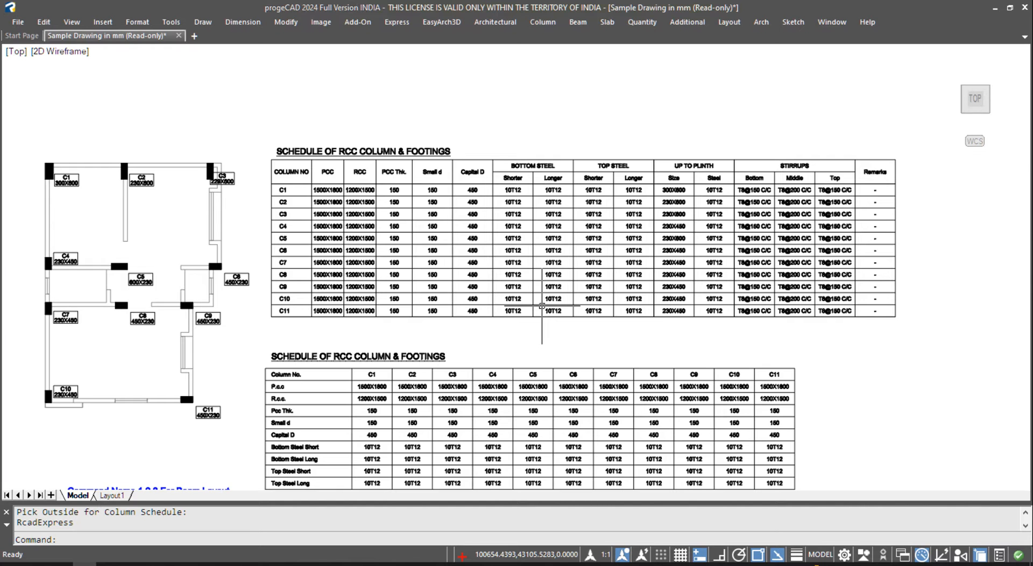
pyautogui.press('super+e')
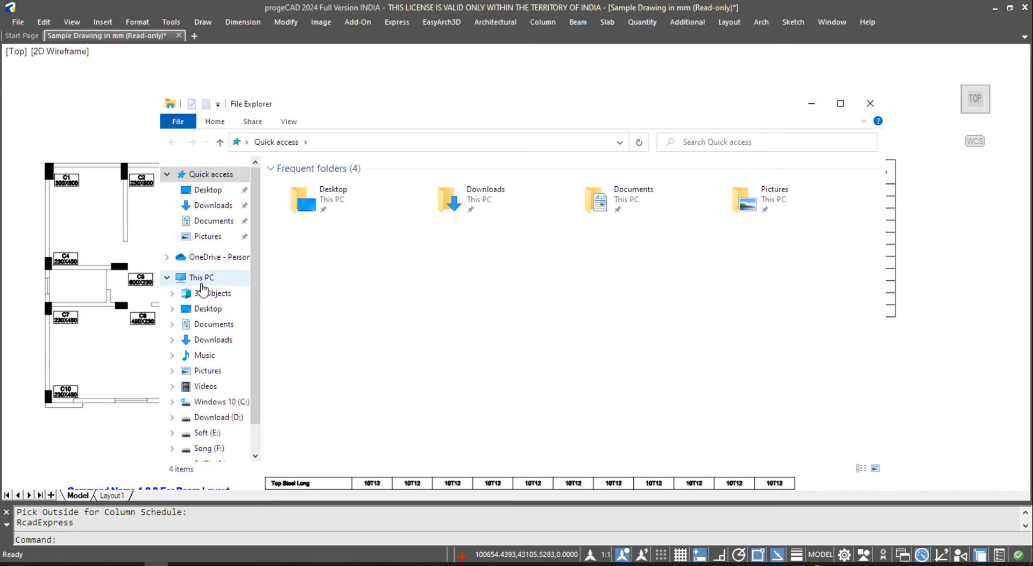
# - Browse to C:\tmp and open the Column workbook in Excel
pyautogui.click(235, 402)
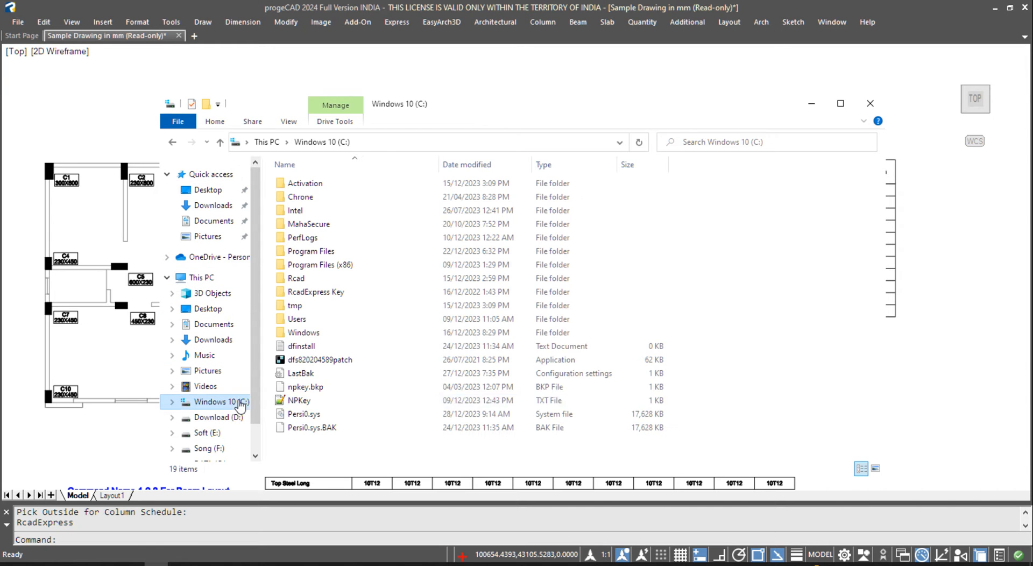
pyautogui.doubleClick(303, 306)
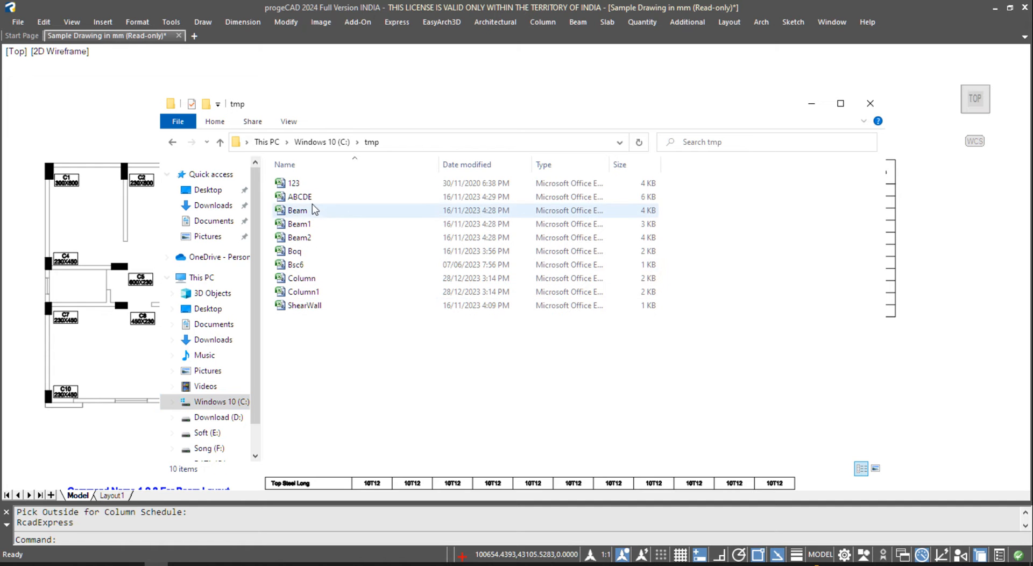
pyautogui.click(306, 281)
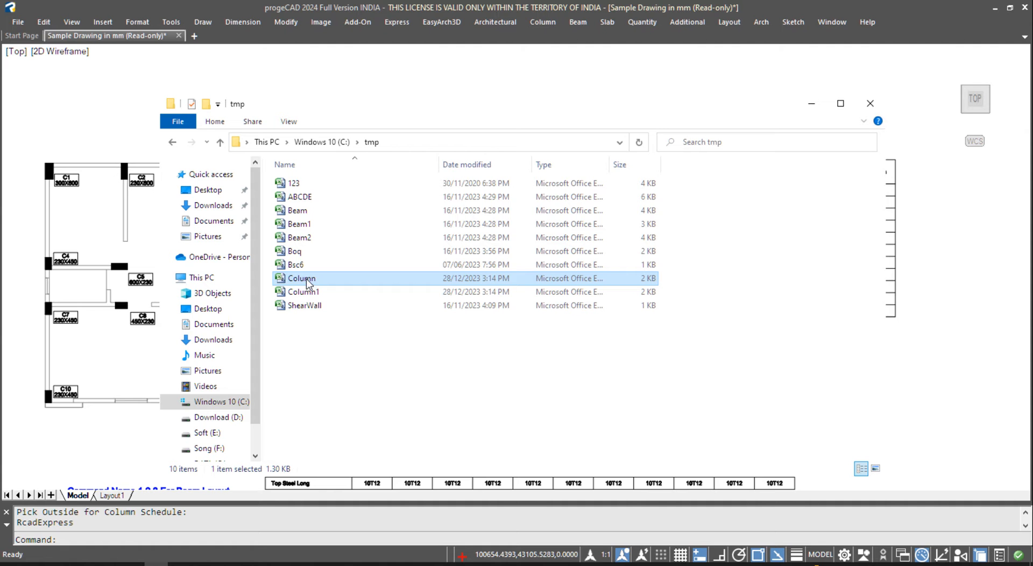
pyautogui.click(305, 295)
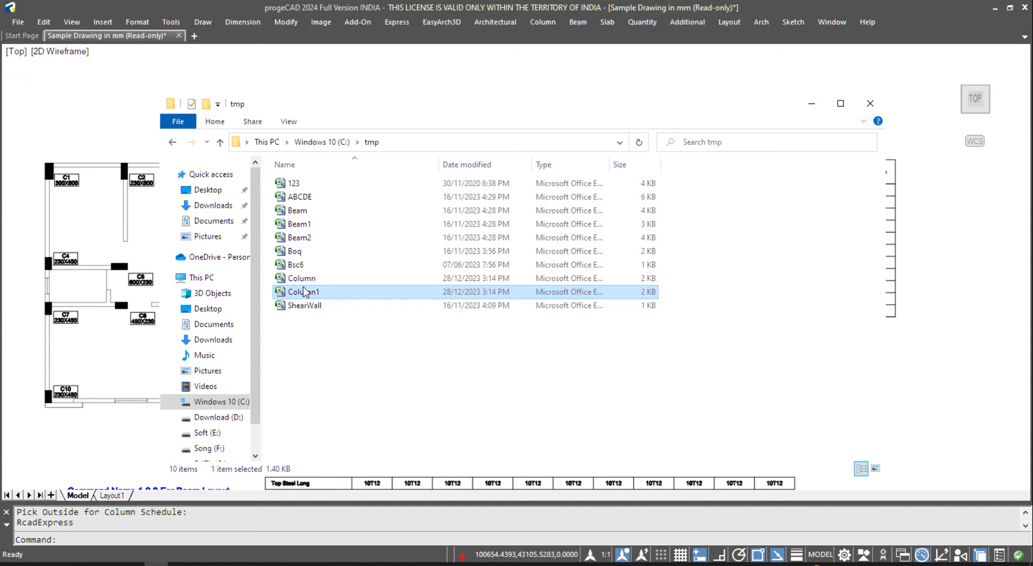
pyautogui.doubleClick(302, 280)
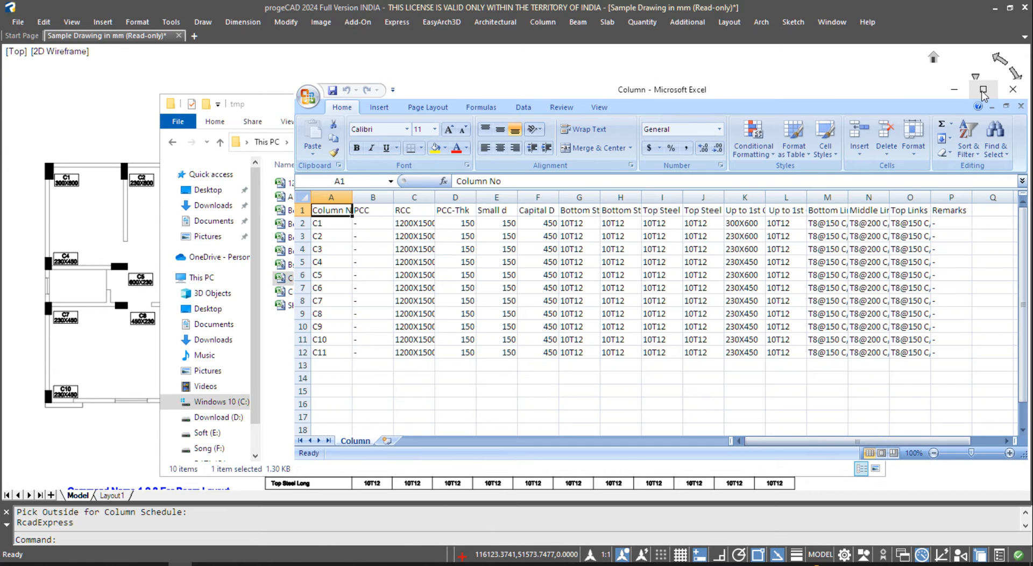
# - Maximize Excel and centre the whole schedule table horizontally and vertically
pyautogui.click(982, 89)
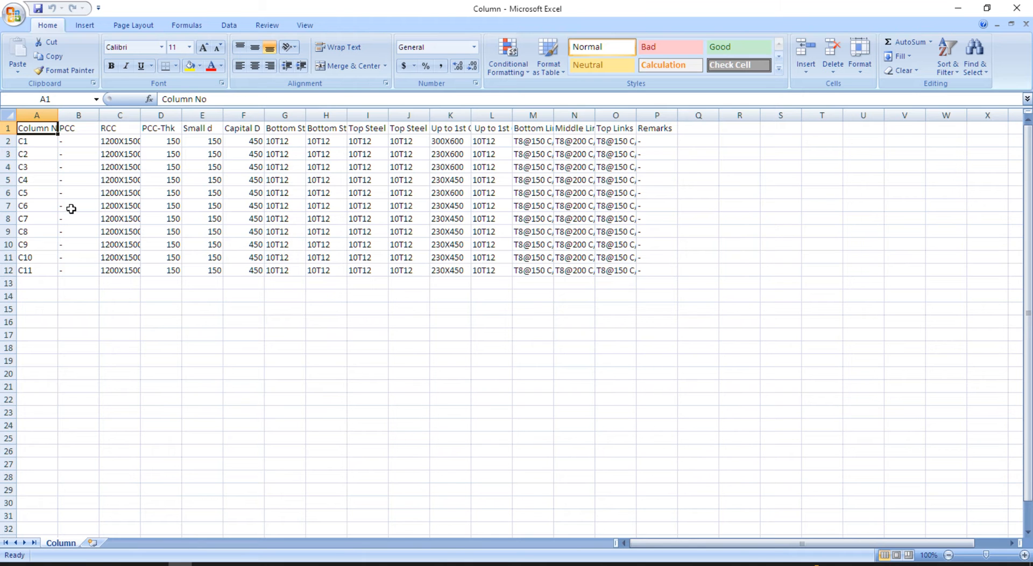
pyautogui.click(129, 194)
pyautogui.hotkey('ctrl', 'a')
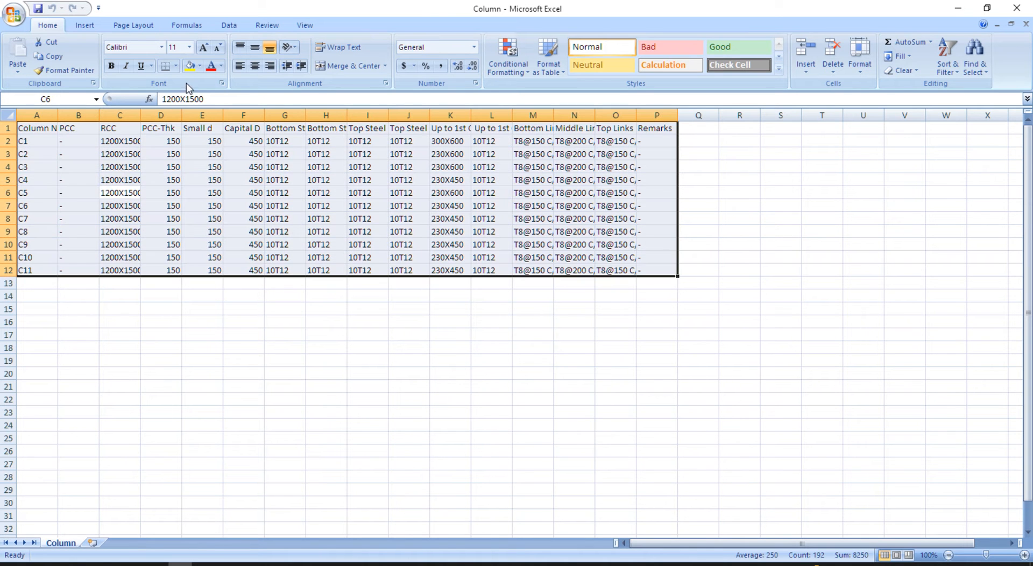
pyautogui.click(255, 65)
pyautogui.click(255, 47)
pyautogui.click(241, 308)
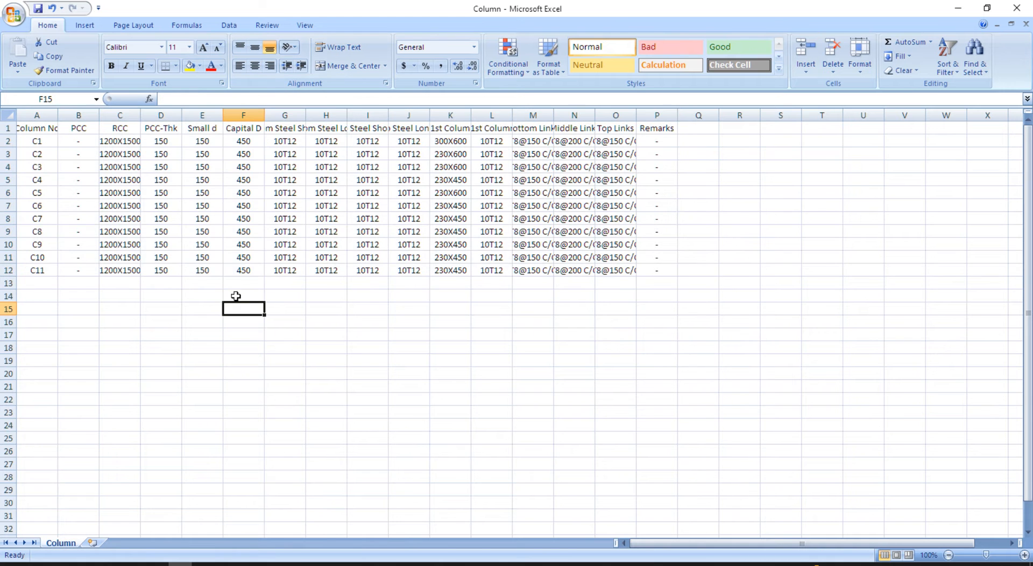
# - Autofit column C so RCC sizes like 1200X1500 show in full, then select the C1–C11 RCC sizes
pyautogui.keyDown('ctrl'); pyautogui.scroll(1, 137, 197); pyautogui.keyUp('ctrl')
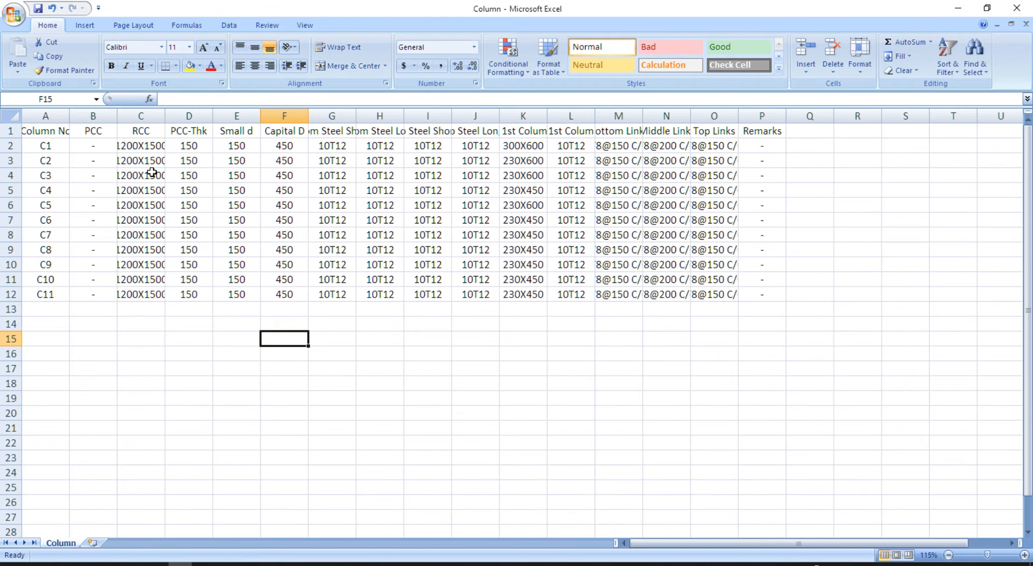
pyautogui.doubleClick(165, 116)
pyautogui.keyDown('ctrl'); pyautogui.scroll(-1, 228, 241); pyautogui.keyUp('ctrl')
pyautogui.moveTo(129, 143); pyautogui.dragTo(125, 266)
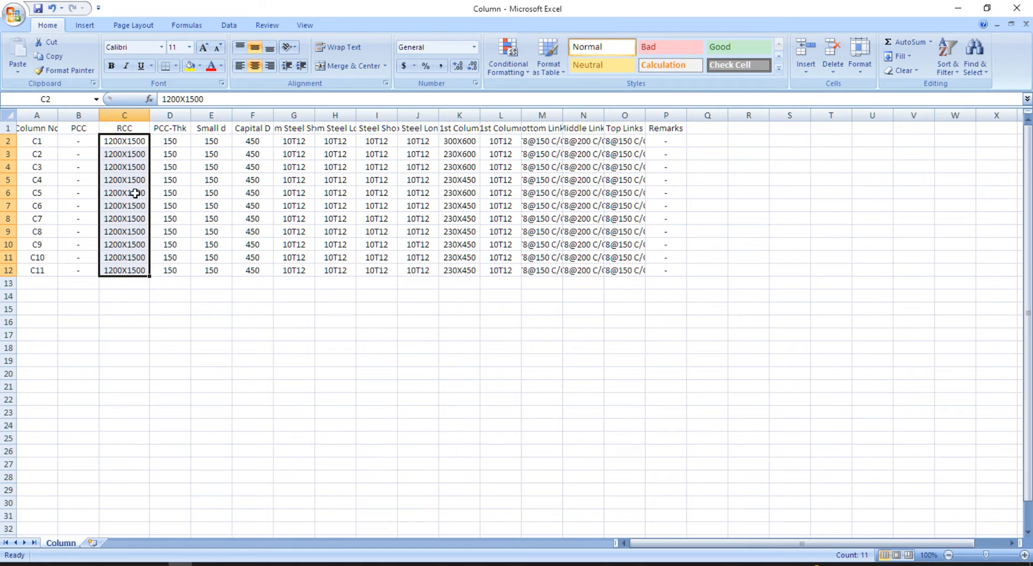
# - Set C1's RCC size to 1500X1800 and its Small d to 450
pyautogui.click(131, 142)
pyautogui.press('F2')
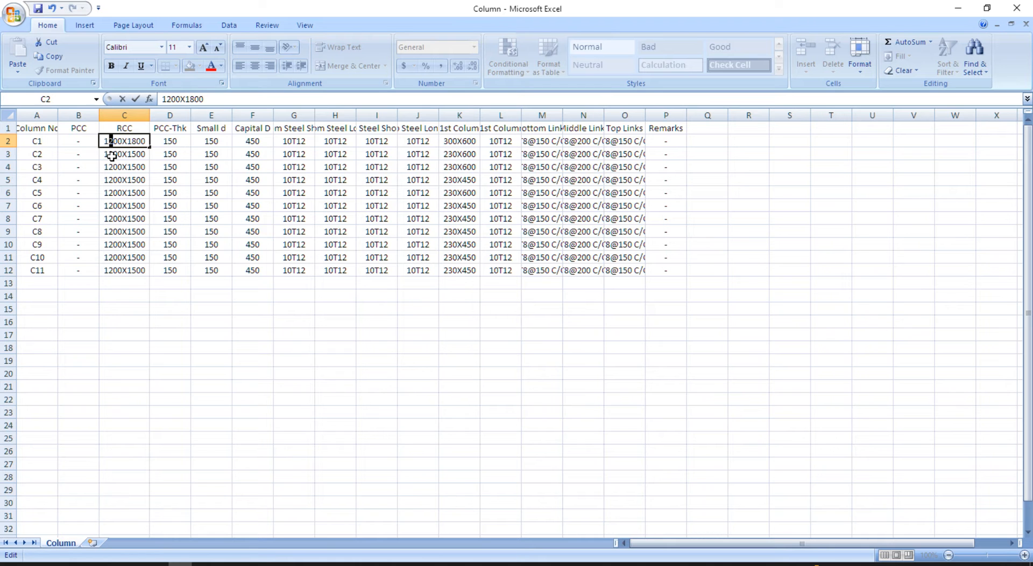
pyautogui.write('5')
pyautogui.press('Return')
pyautogui.press('Up')
pyautogui.press('Right')
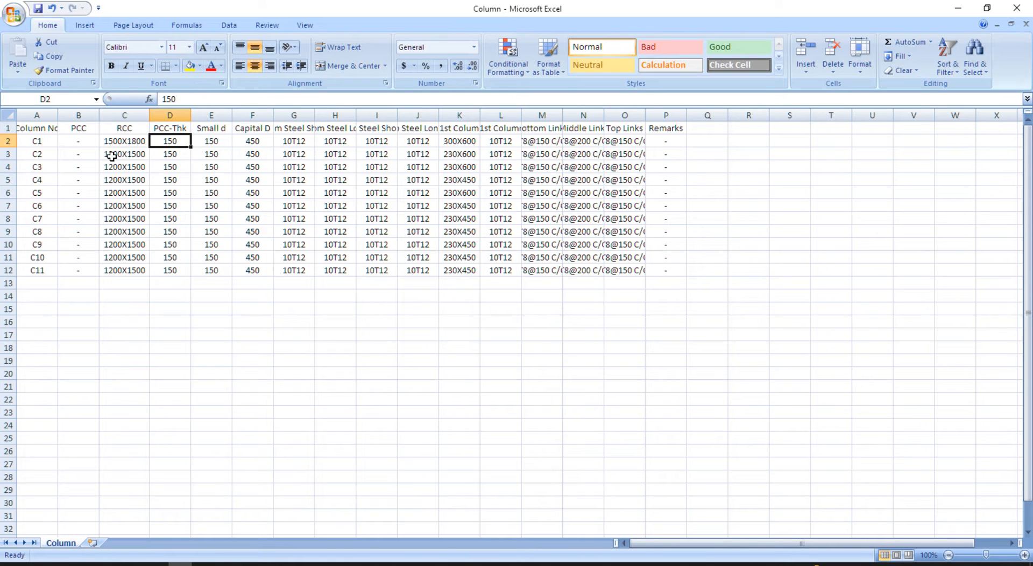
pyautogui.press('Right')
pyautogui.write('450')
pyautogui.press('Return')
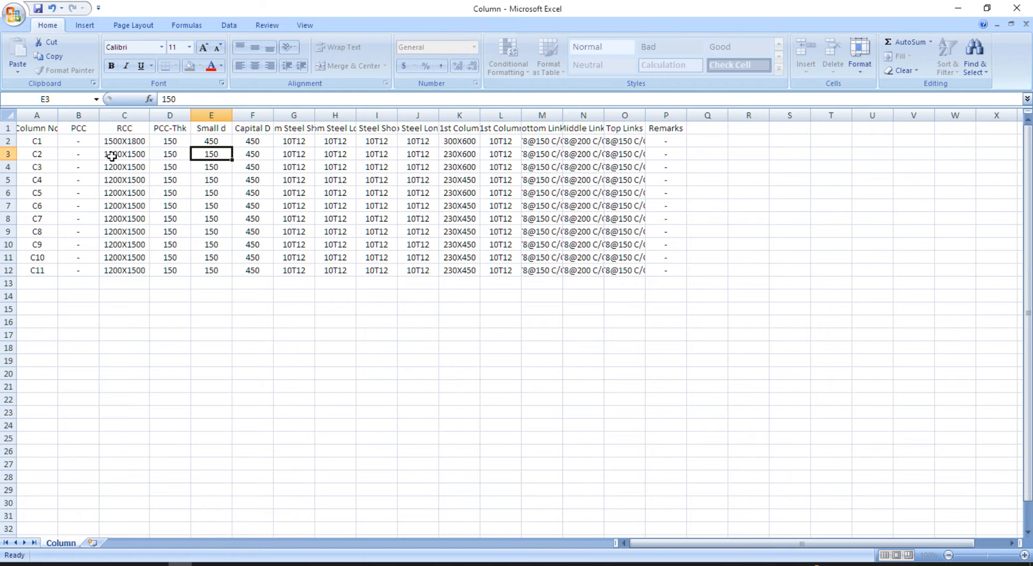
# - Change C1's column size up to plinth to 300X750
pyautogui.press('Up')
pyautogui.press('Right')
pyautogui.press('Left')
pyautogui.press('Right')
pyautogui.press('Right')
pyautogui.press('Right')
pyautogui.press('Right')
pyautogui.press('Right')
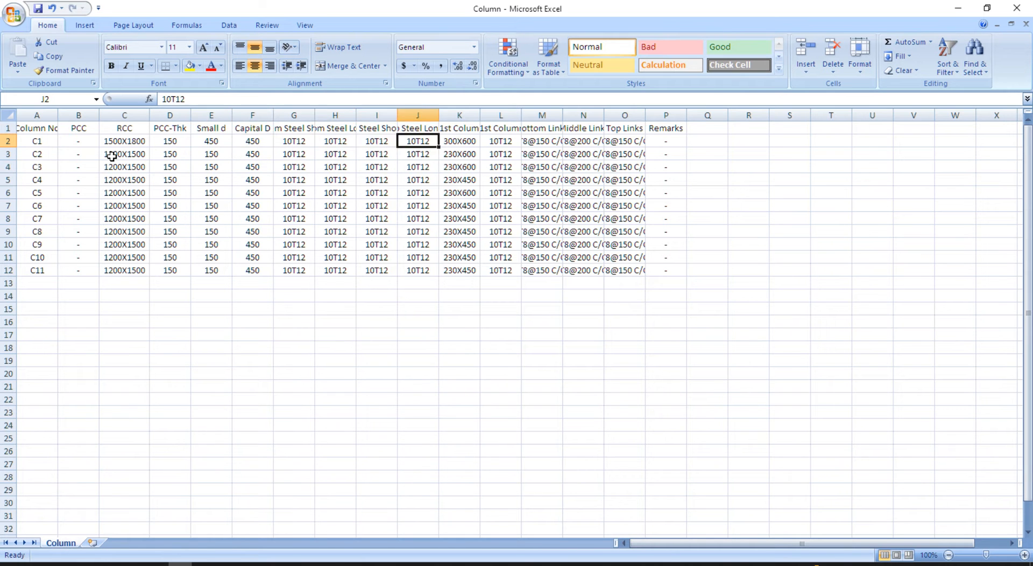
pyautogui.press('Right')
pyautogui.press('F2')
pyautogui.hotkey('shift', 'Left')
pyautogui.hotkey('shift', 'Left')
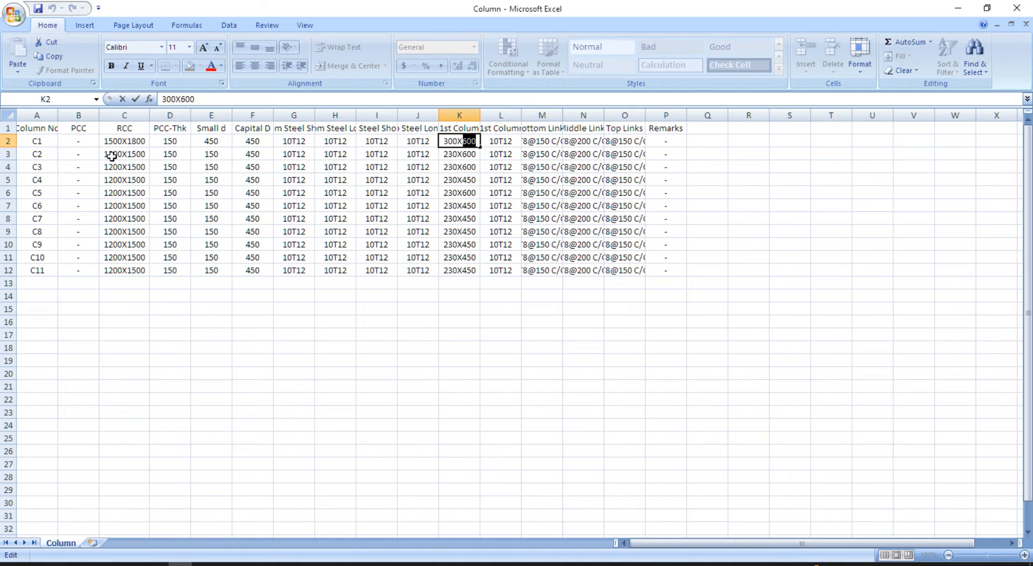
pyautogui.write('750')
pyautogui.press('Return')
# - Change C1's plinth steel to 12T12+2T10
pyautogui.press('Up')
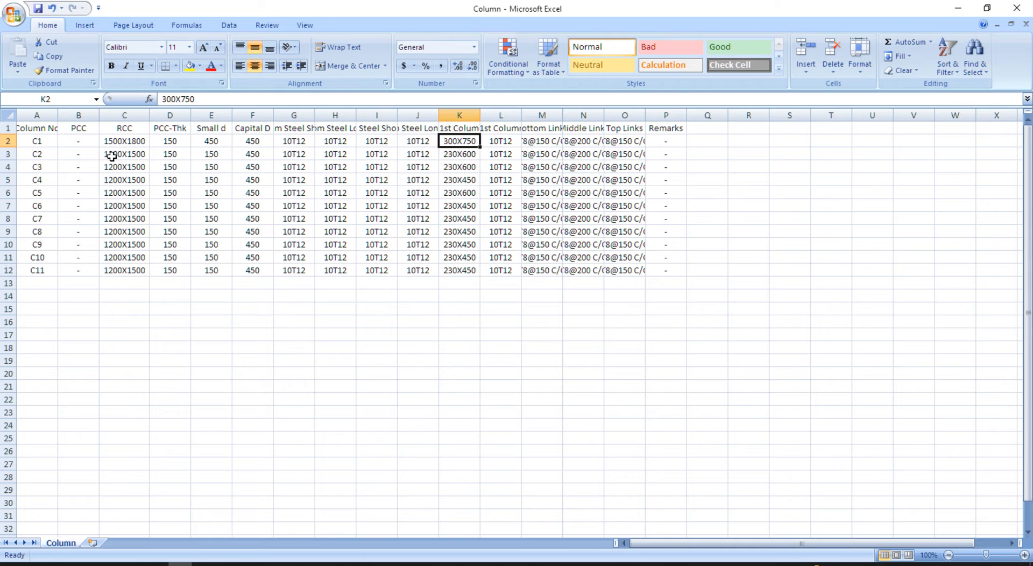
pyautogui.press('Right')
pyautogui.press('F2')
pyautogui.press('Left')
pyautogui.press('Left')
pyautogui.press('Left')
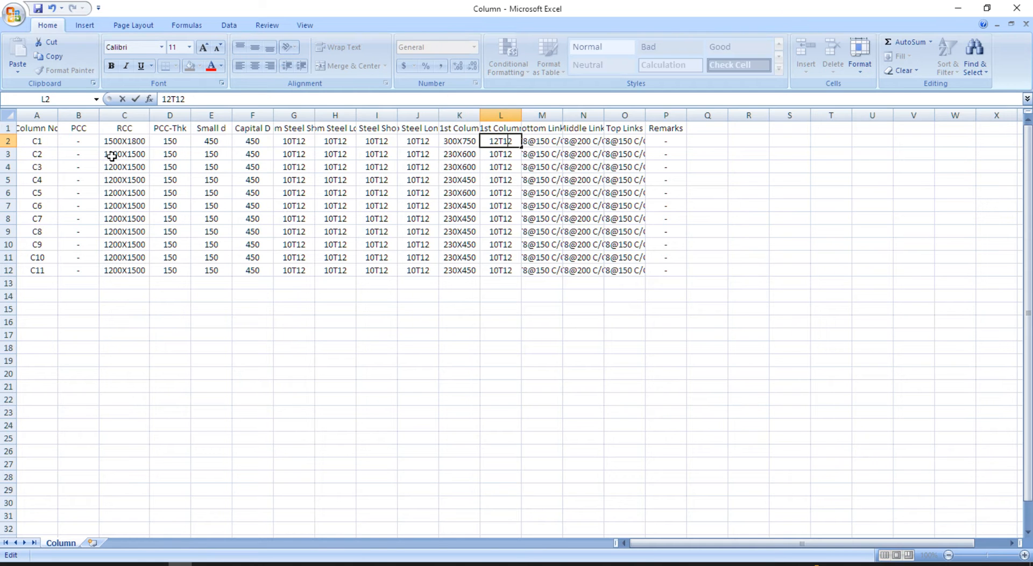
pyautogui.write('+2T10')
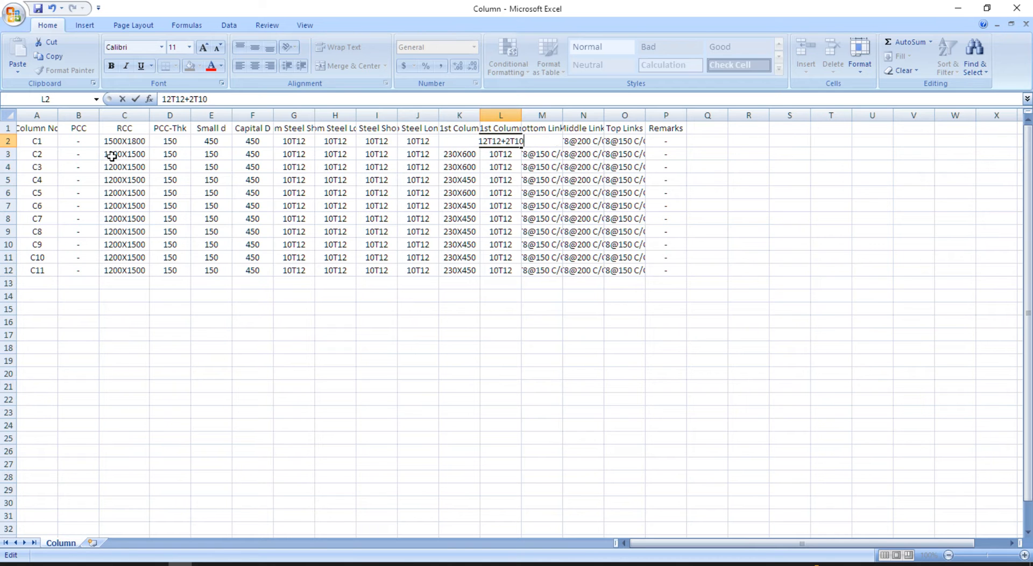
pyautogui.press('Return')
# - Widen column L and copy C1's updated row values into the C4, C7 and C11 rows
pyautogui.doubleClick(521, 115)
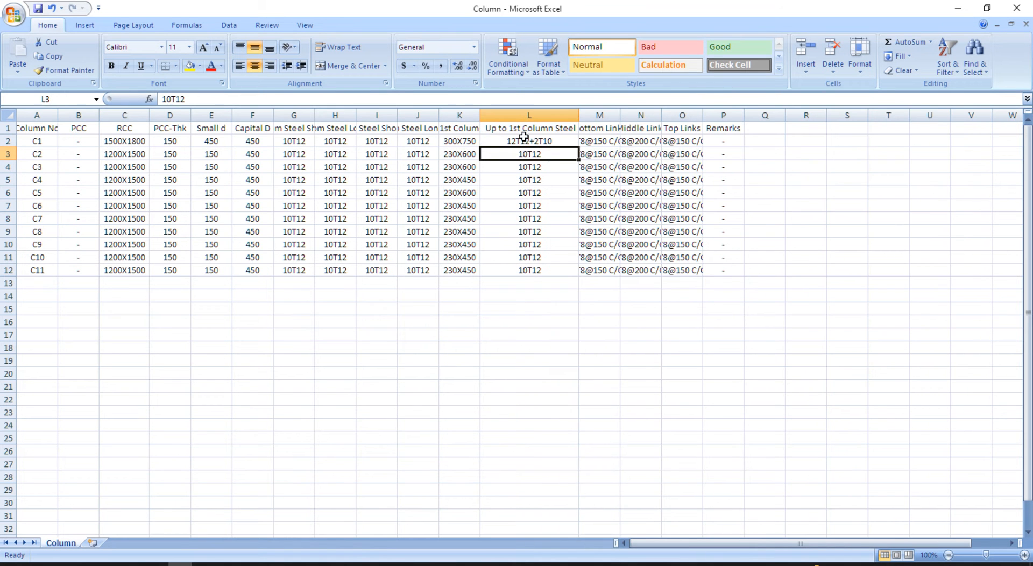
pyautogui.moveTo(145, 141); pyautogui.dragTo(696, 141)
pyautogui.hotkey('ctrl', 'c')
pyautogui.click(116, 180)
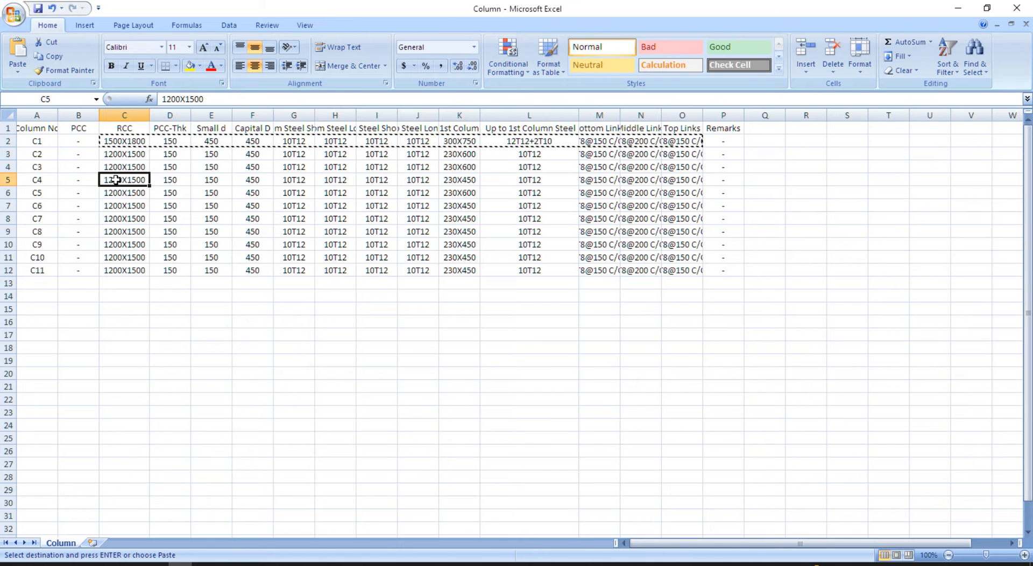
pyautogui.hotkey('ctrl', 'v')
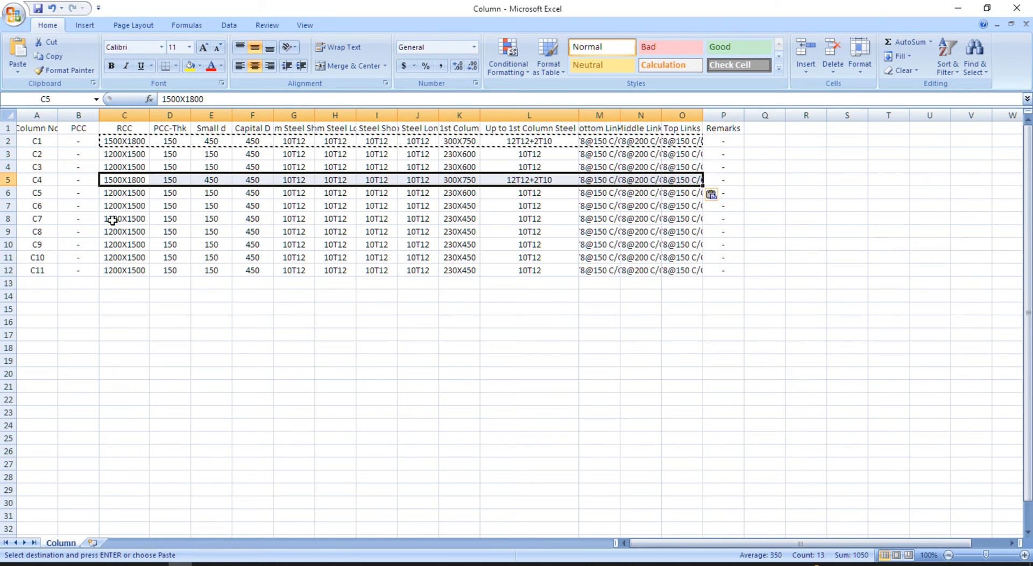
pyautogui.click(113, 219)
pyautogui.hotkey('ctrl', 'v')
pyautogui.click(115, 269)
pyautogui.hotkey('ctrl', 'v')
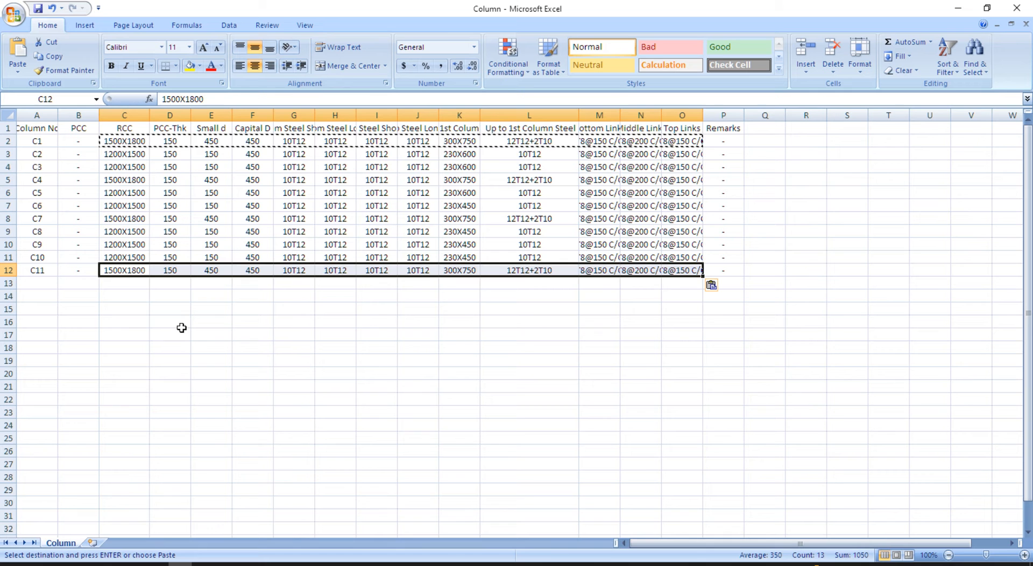
pyautogui.click(225, 331)
pyautogui.press('Escape')
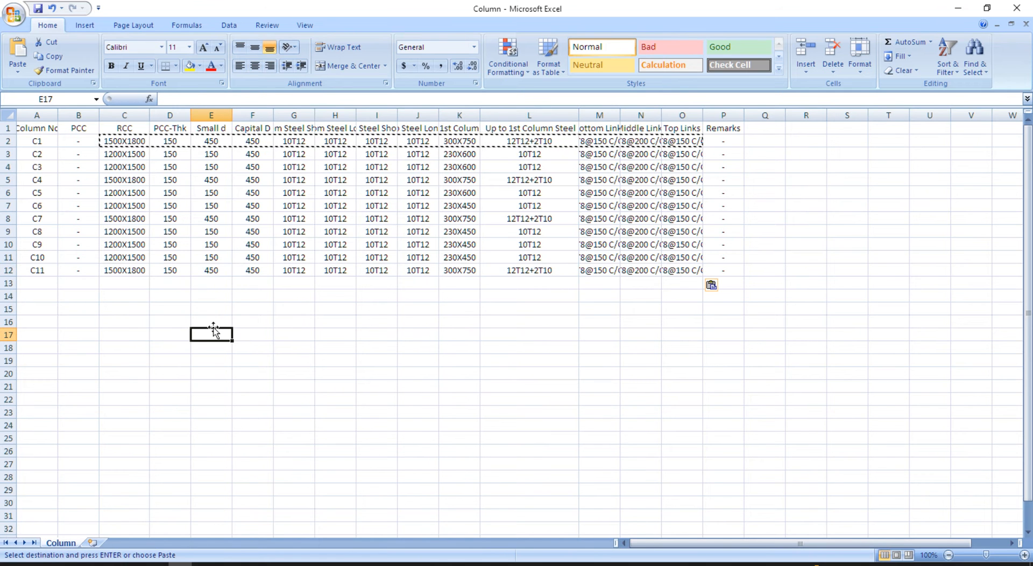
# - Set C3's RCC size to 1300X1700 and its Small d to 450
pyautogui.click(111, 156)
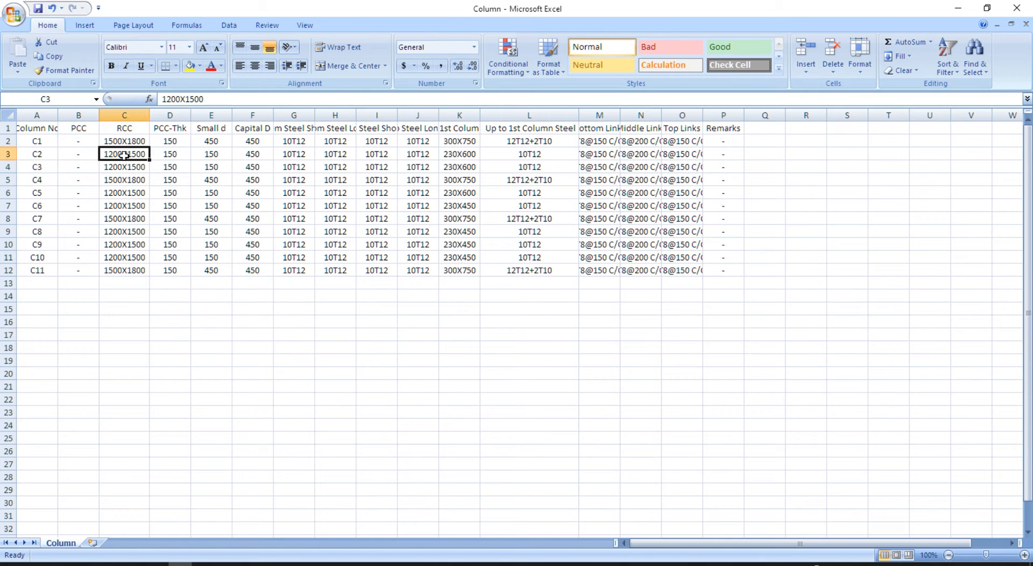
pyautogui.click(139, 139)
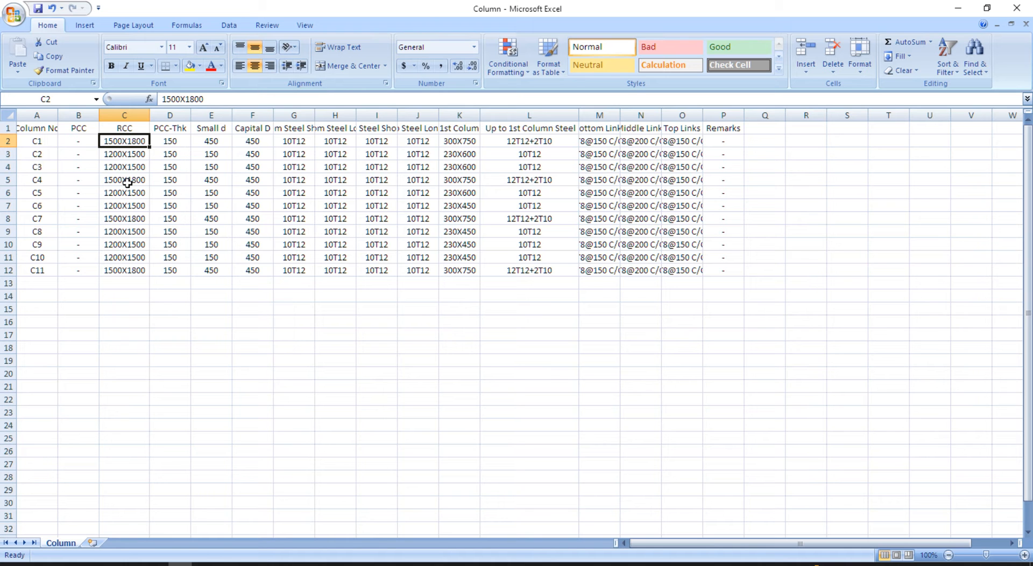
pyautogui.click(118, 167)
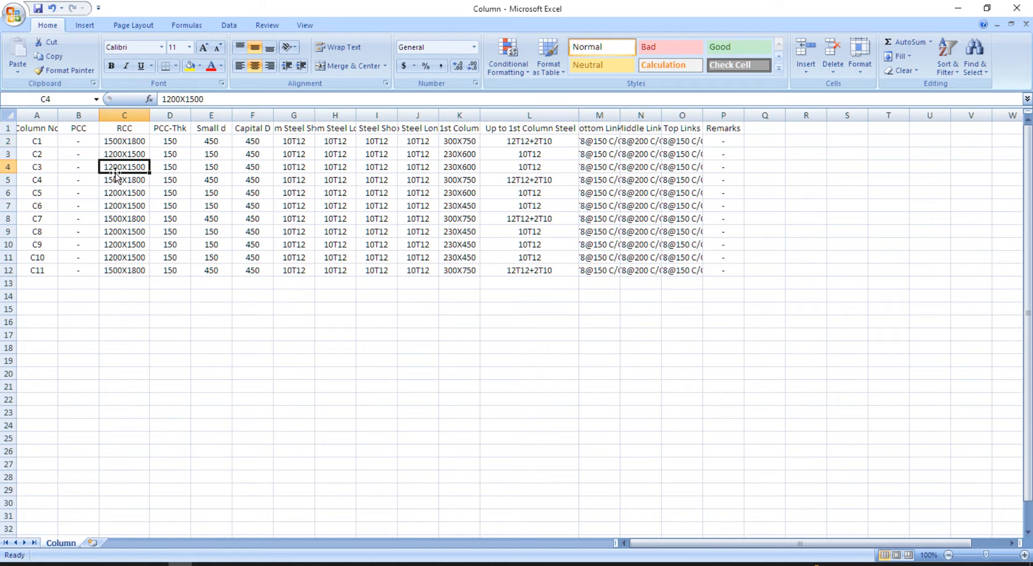
pyautogui.doubleClick(111, 169)
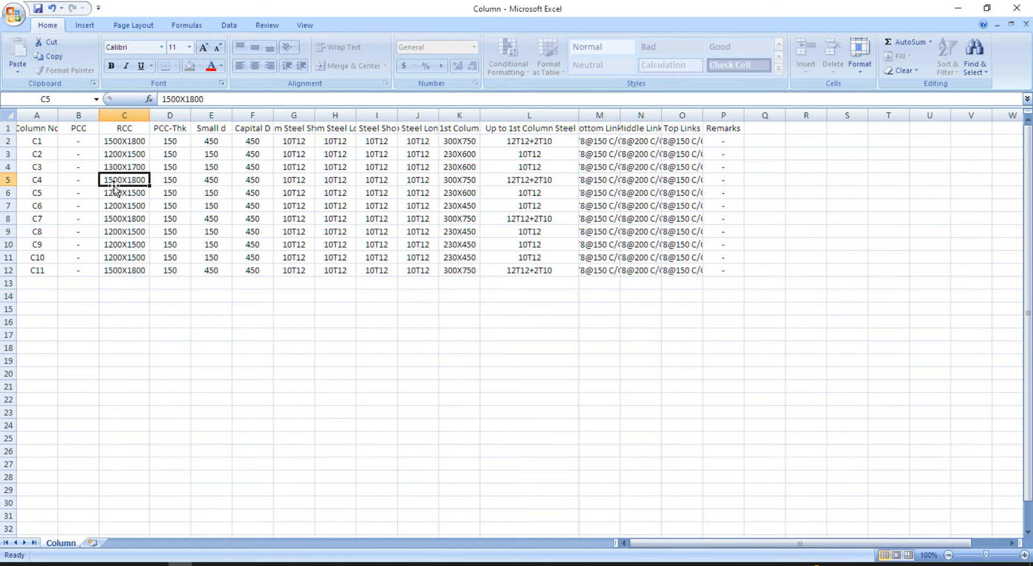
pyautogui.press('Return')
pyautogui.press('Up')
pyautogui.press('Right')
pyautogui.press('Right')
pyautogui.write('450')
pyautogui.press('Return')
# - Copy C3's RCC through Capital D values into the C10 row and check the result
pyautogui.press('Up')
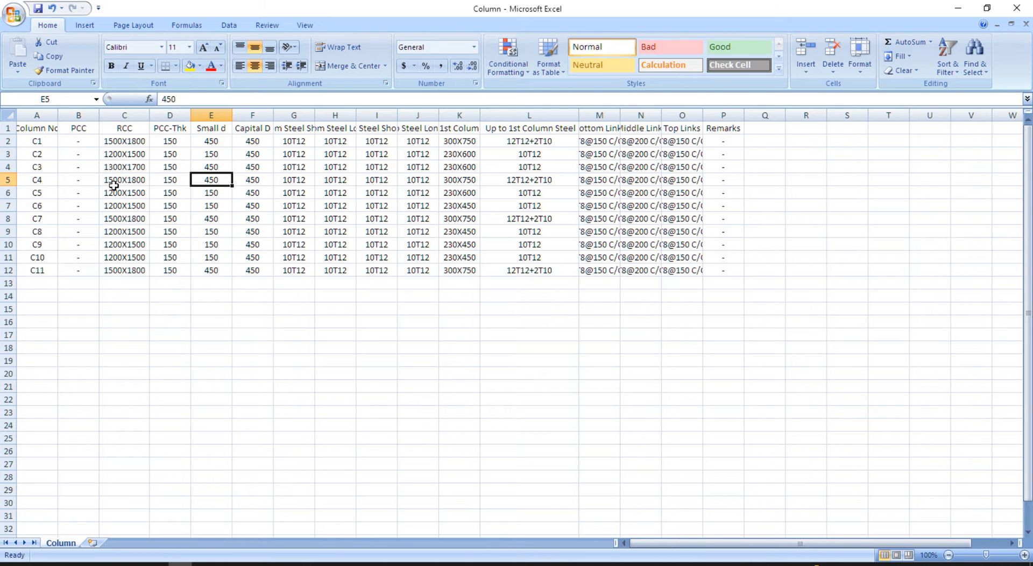
pyautogui.press('Left')
pyautogui.press('Left')
pyautogui.hotkey('shift', 'Right')
pyautogui.hotkey('shift', 'Right')
pyautogui.hotkey('shift', 'Right')
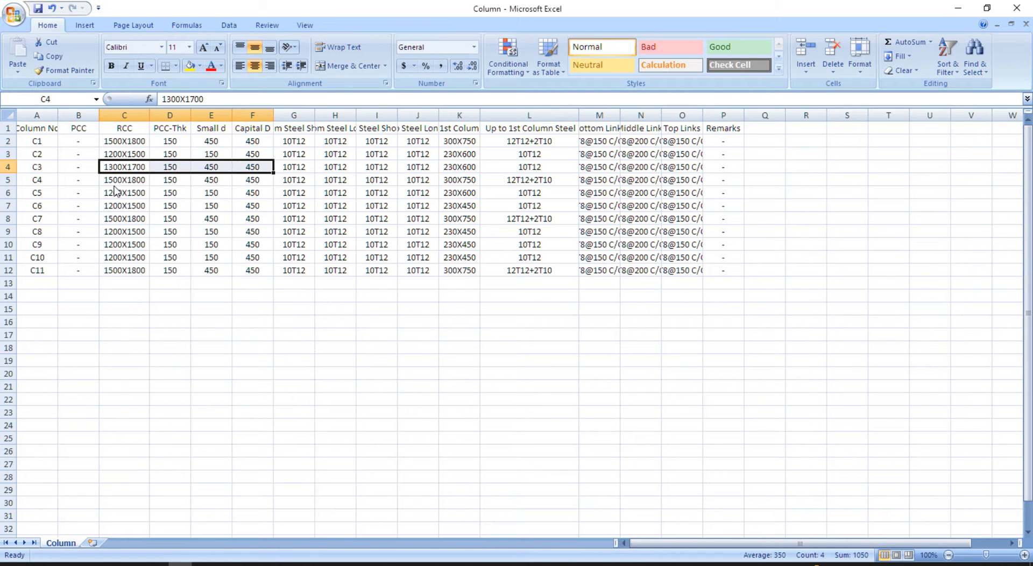
pyautogui.hotkey('ctrl', 'c')
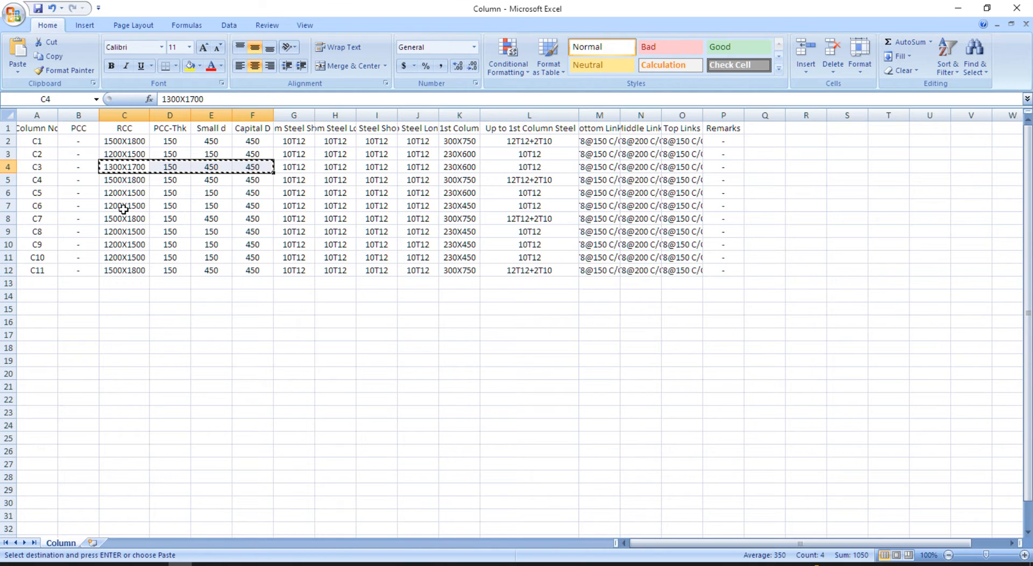
pyautogui.click(115, 257)
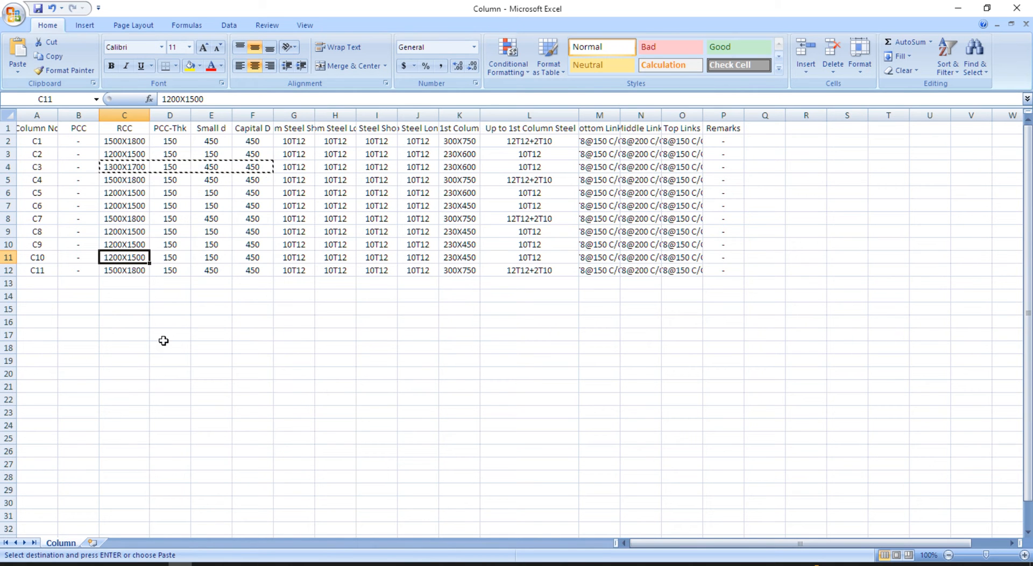
pyautogui.hotkey('ctrl', 'v')
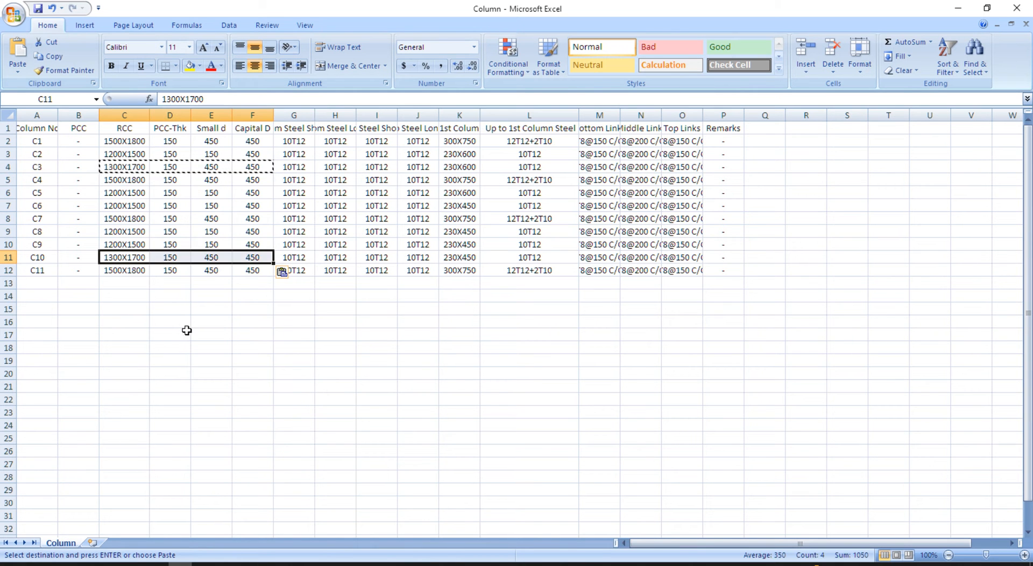
pyautogui.click(184, 331)
pyautogui.click(125, 258)
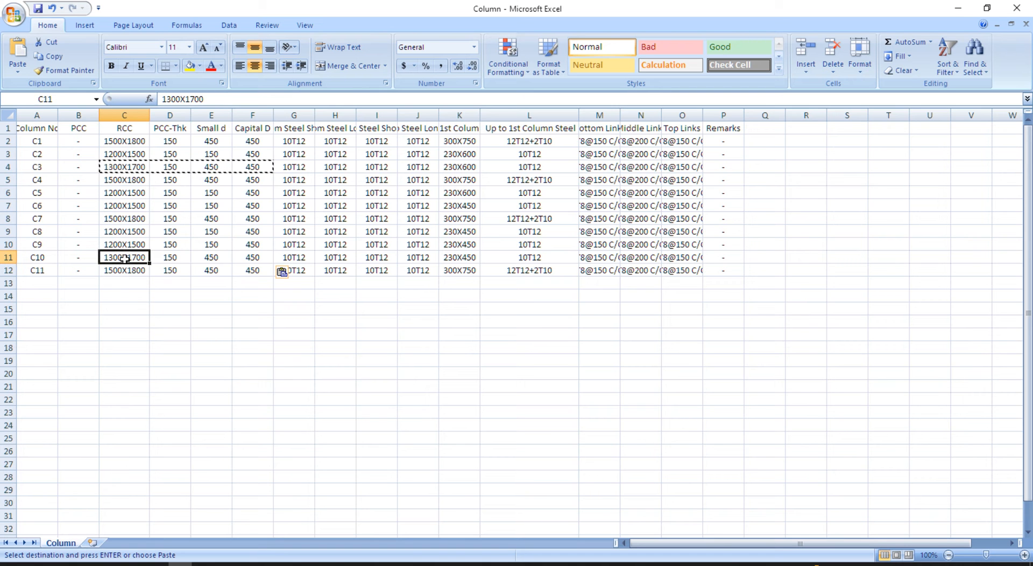
pyautogui.moveTo(121, 244); pyautogui.dragTo(131, 260)
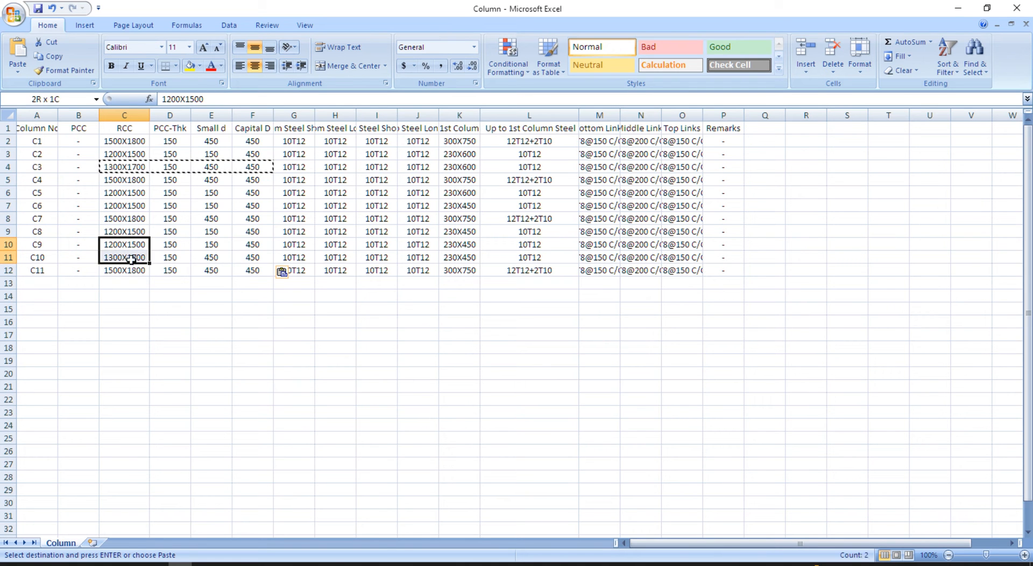
pyautogui.click(224, 299)
# - Review C1 and C10 footing values, then save the sheet as Column.csv in CSV format
pyautogui.click(538, 141)
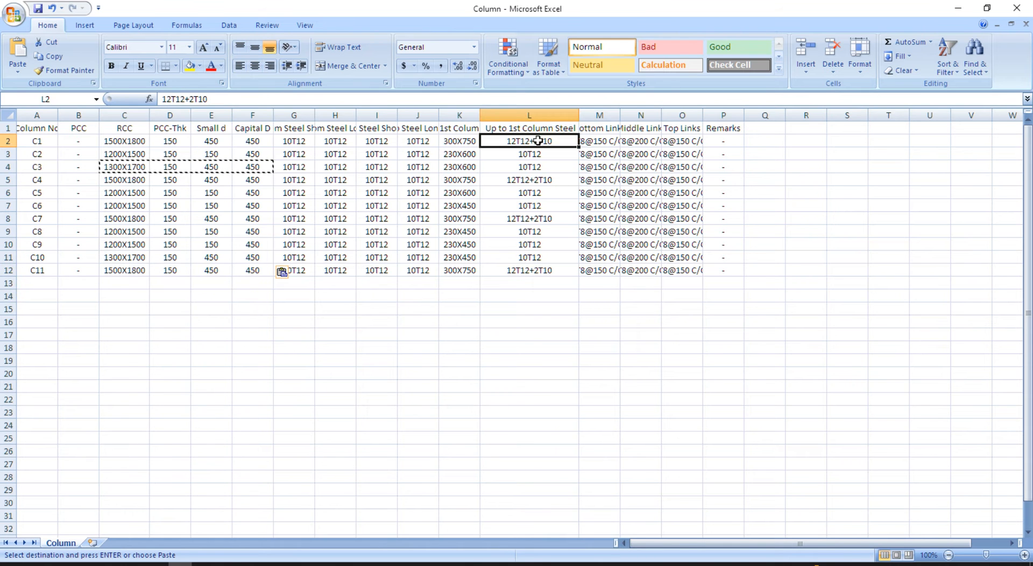
pyautogui.click(258, 141)
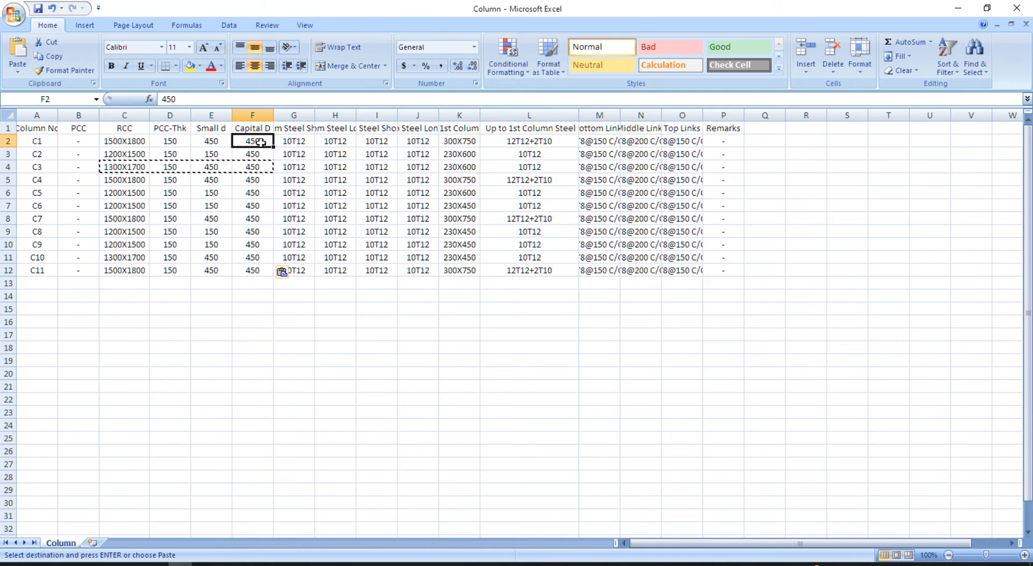
pyautogui.click(219, 141)
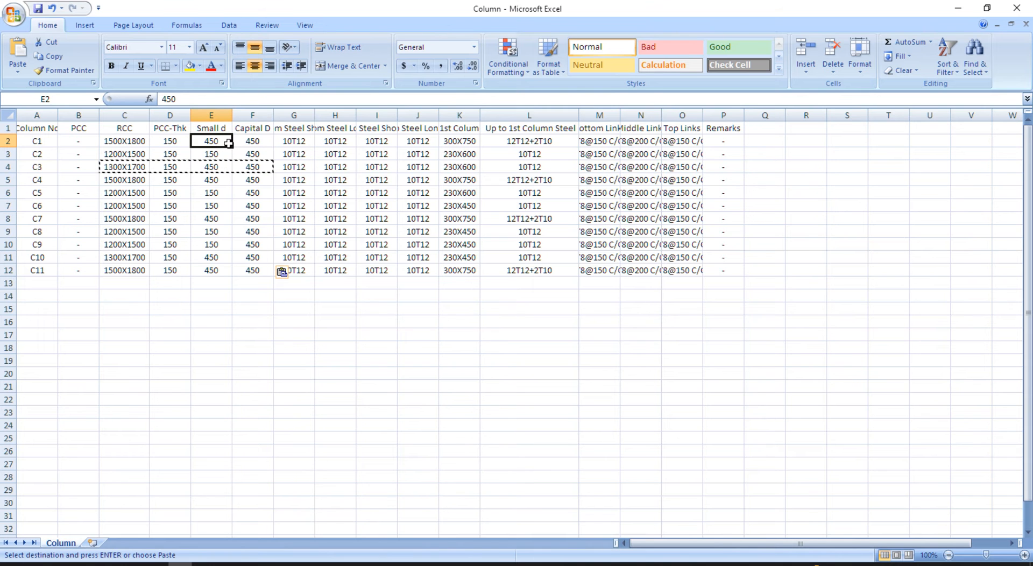
pyautogui.click(247, 140)
pyautogui.click(261, 258)
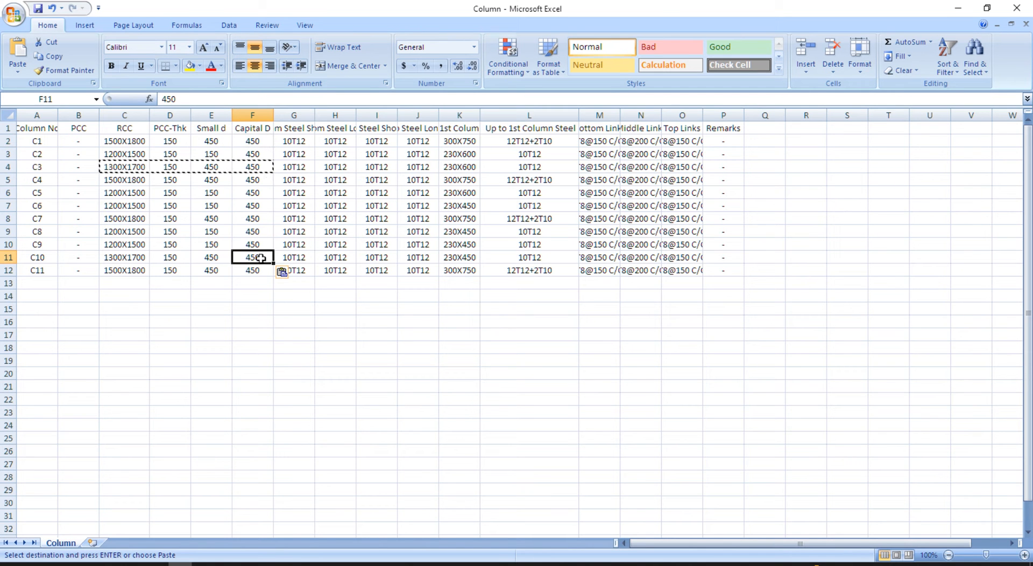
pyautogui.hotkey('ctrl', 's')
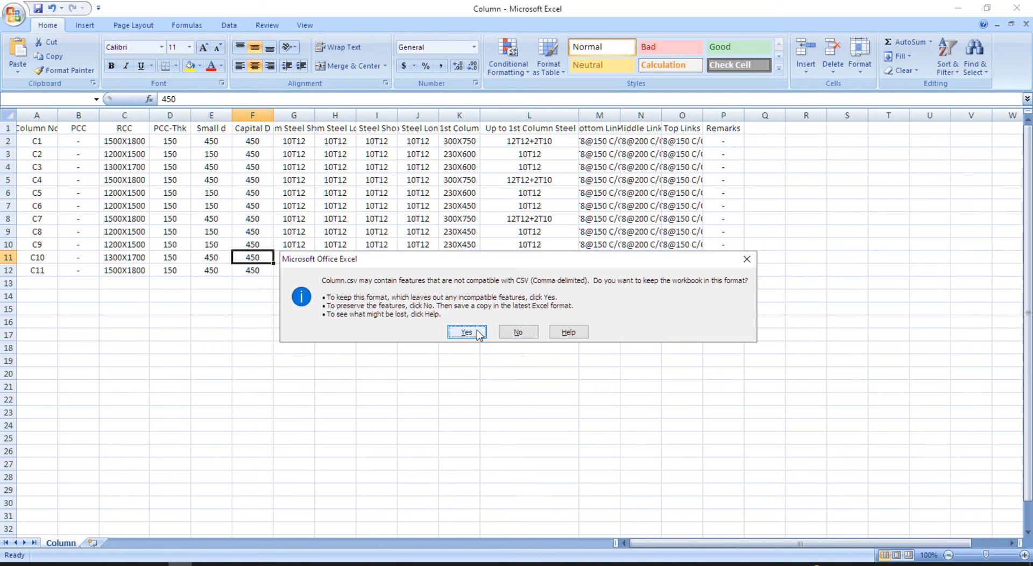
pyautogui.click(476, 329)
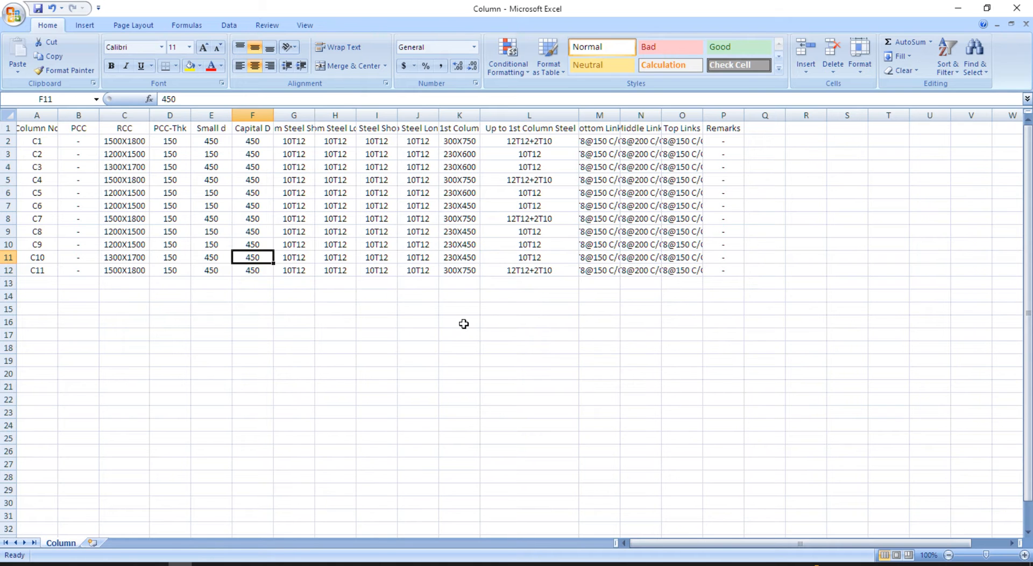
pyautogui.hotkey('ctrl', 's')
pyautogui.click(461, 326)
# - Return to progeCAD and erase the lower, transposed schedule table
pyautogui.moveTo(81, 557)
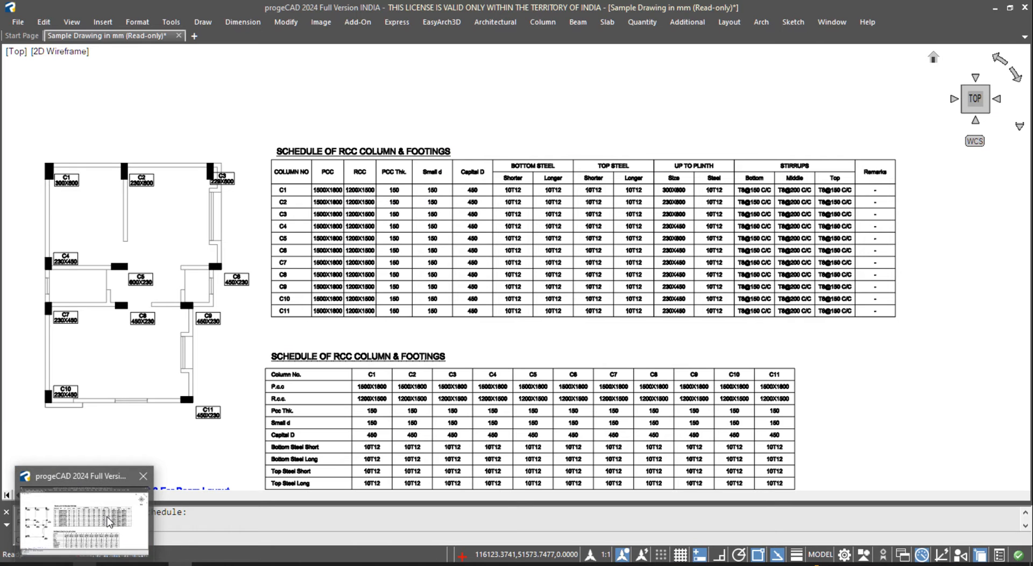
pyautogui.click(109, 521)
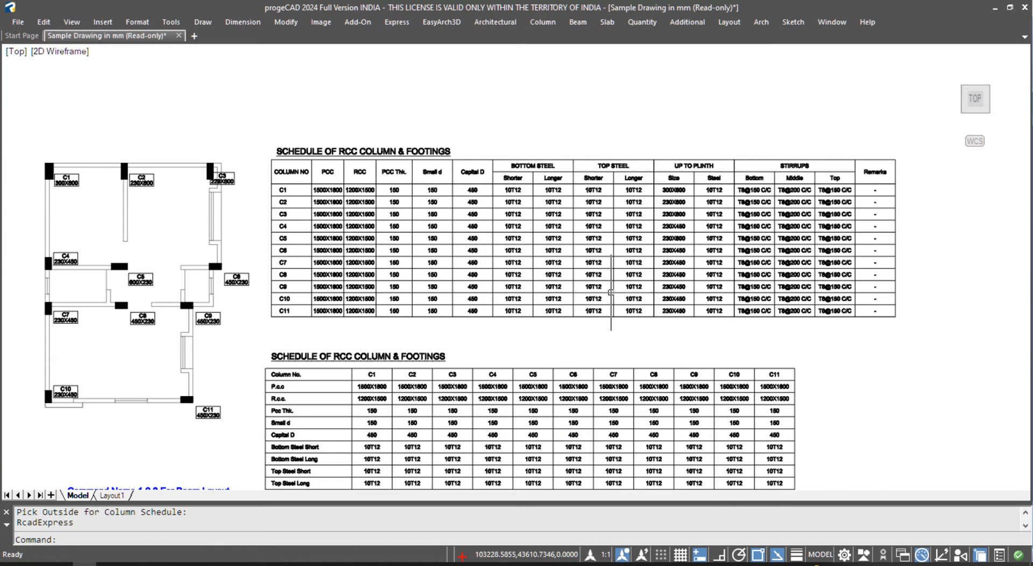
pyautogui.scroll(2, 627, 226)
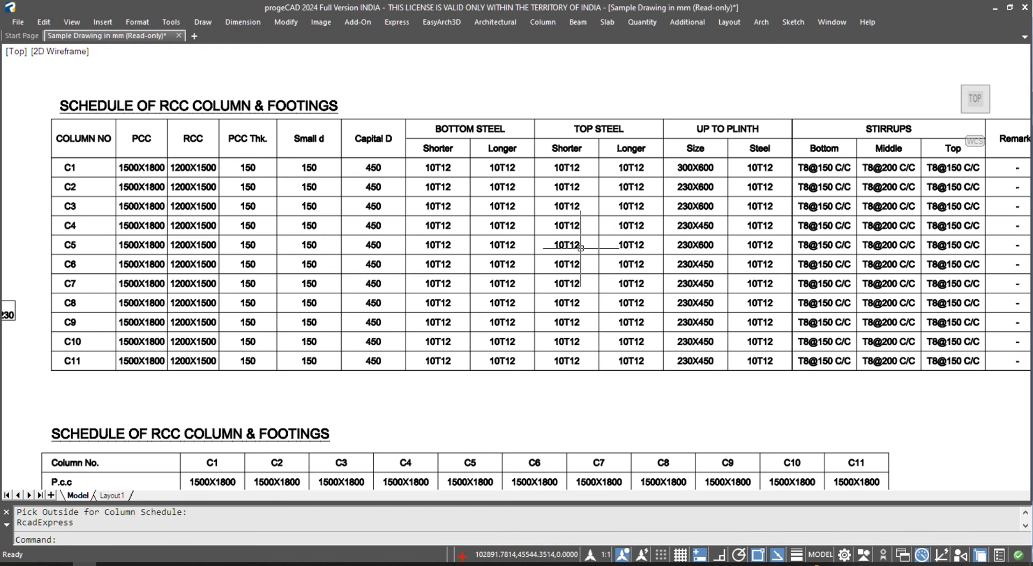
pyautogui.scroll(-4, 580, 248)
pyautogui.click(282, 286)
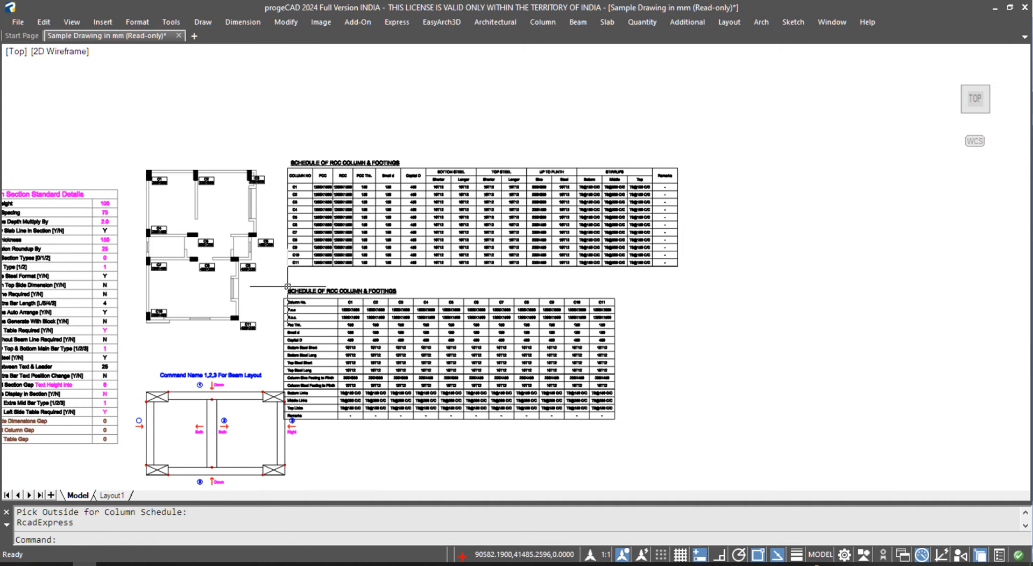
pyautogui.click(607, 439)
pyautogui.press('Delete')
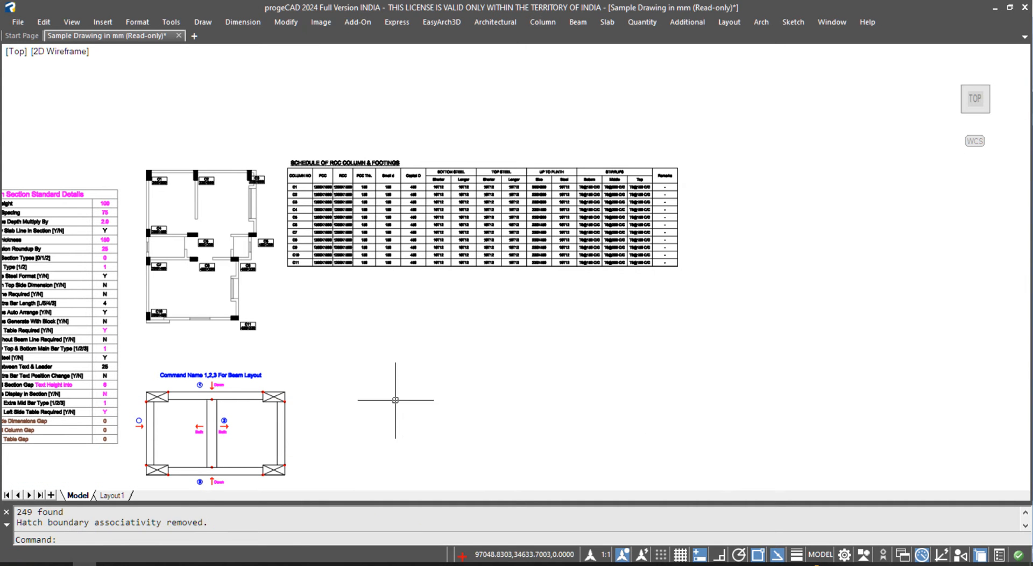
# - Erase the beam layout sketch and shift the drawing slightly right
pyautogui.click(318, 358)
pyautogui.click(139, 473)
pyautogui.press('Delete')
pyautogui.scroll(2, 331, 258)
pyautogui.moveTo(329, 242); pyautogui.dragTo(346, 245, button='middle')
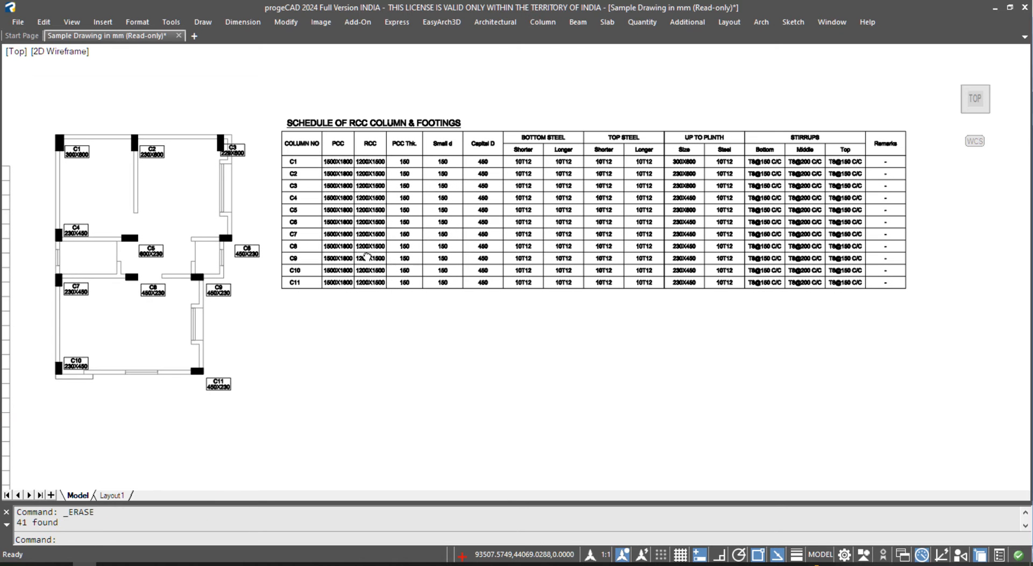
# - Run Update Foundation Plan From Exls with text height 150 on the plan's columns, placing the schedule below the table
pyautogui.click(542, 22)
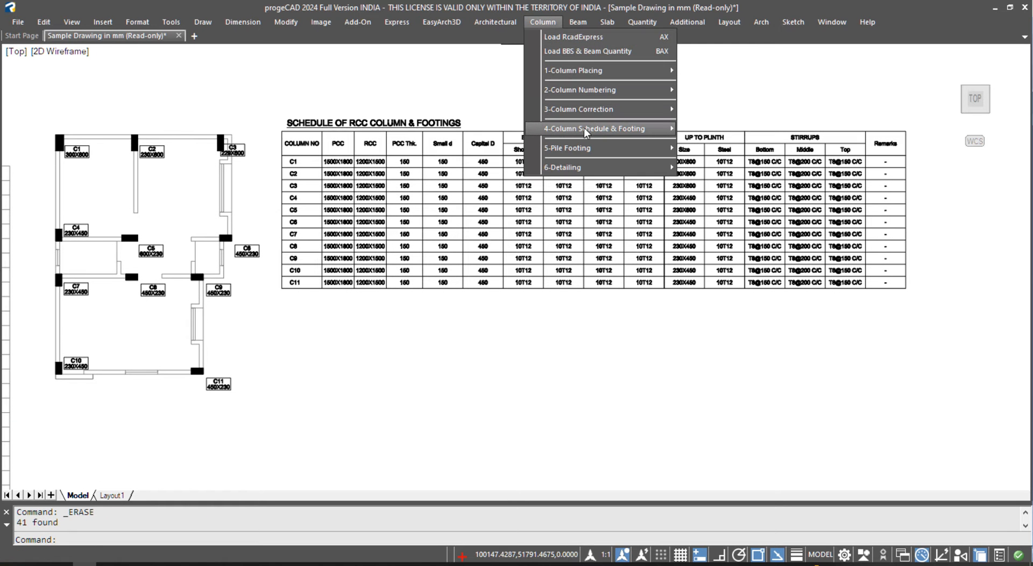
pyautogui.moveTo(584, 128)
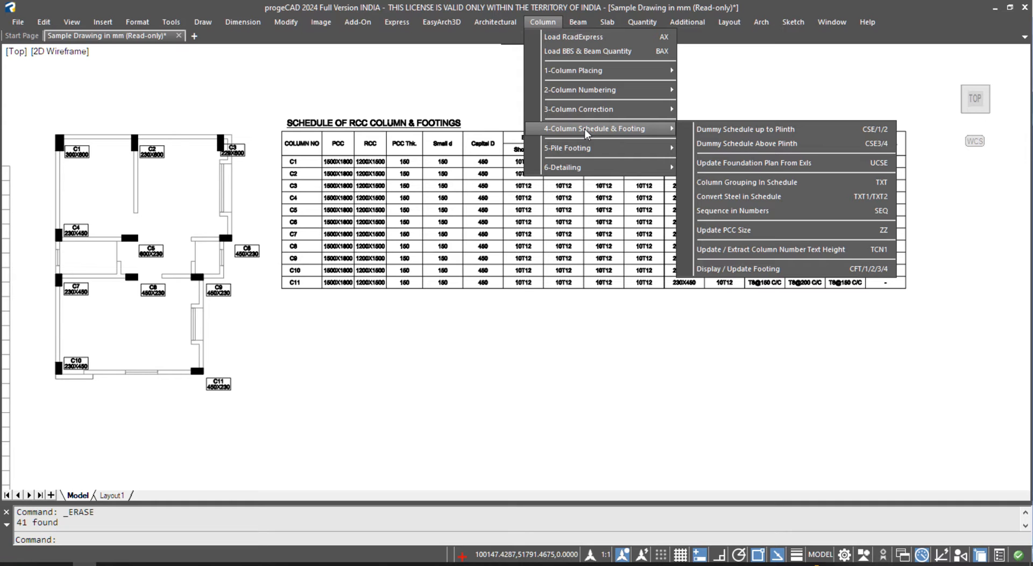
pyautogui.click(821, 166)
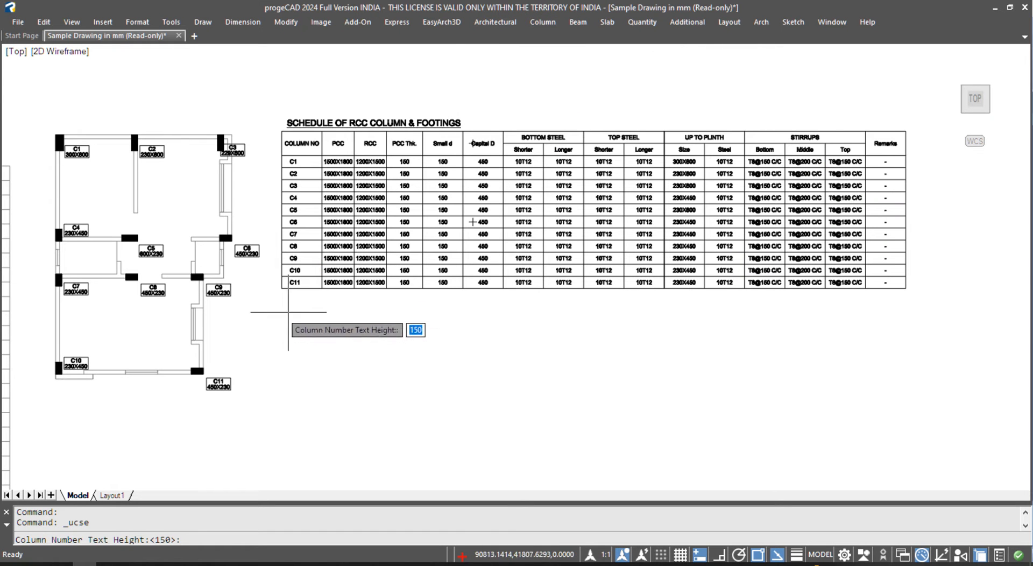
pyautogui.press('Return')
pyautogui.click(32, 111)
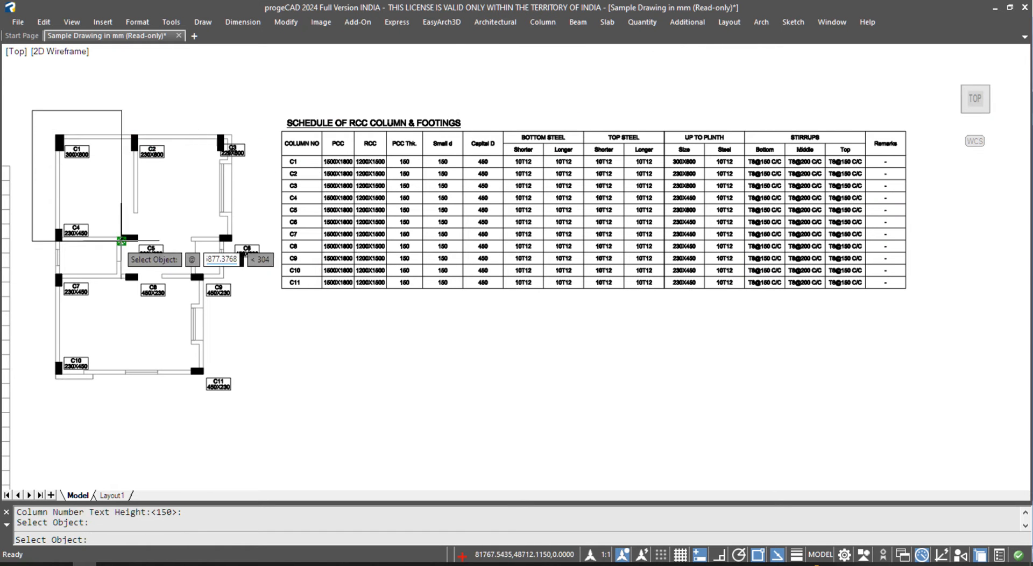
pyautogui.click(260, 420)
pyautogui.press('Return')
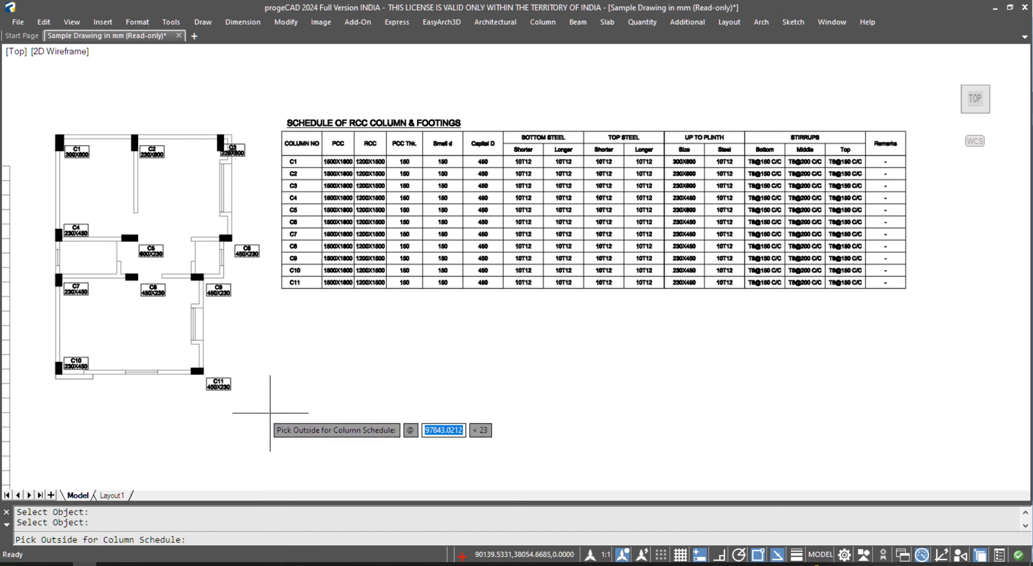
pyautogui.click(282, 306)
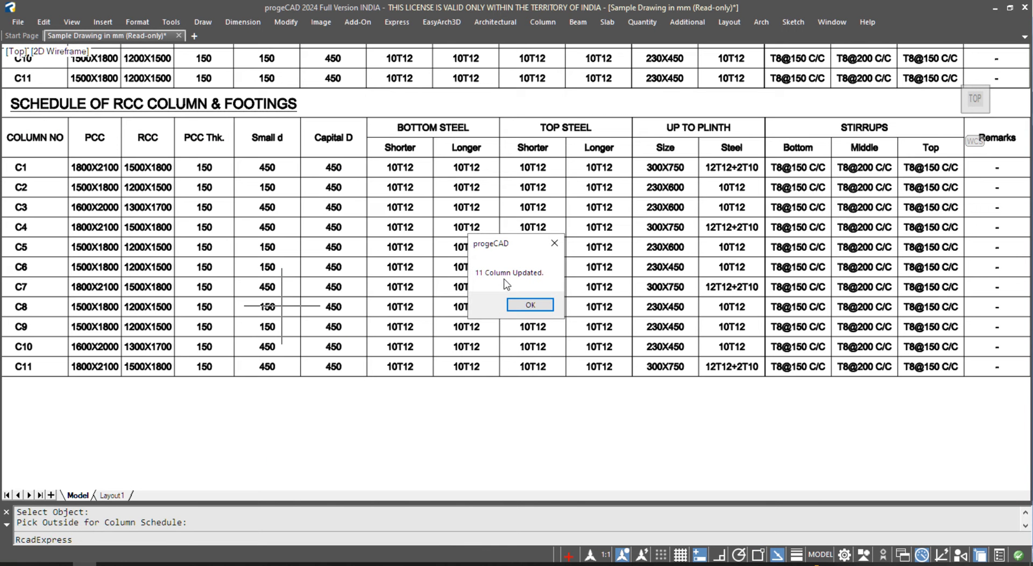
# - Dismiss the 11 columns updated message and clear the stray text selection
pyautogui.moveTo(523, 245); pyautogui.dragTo(510, 368)
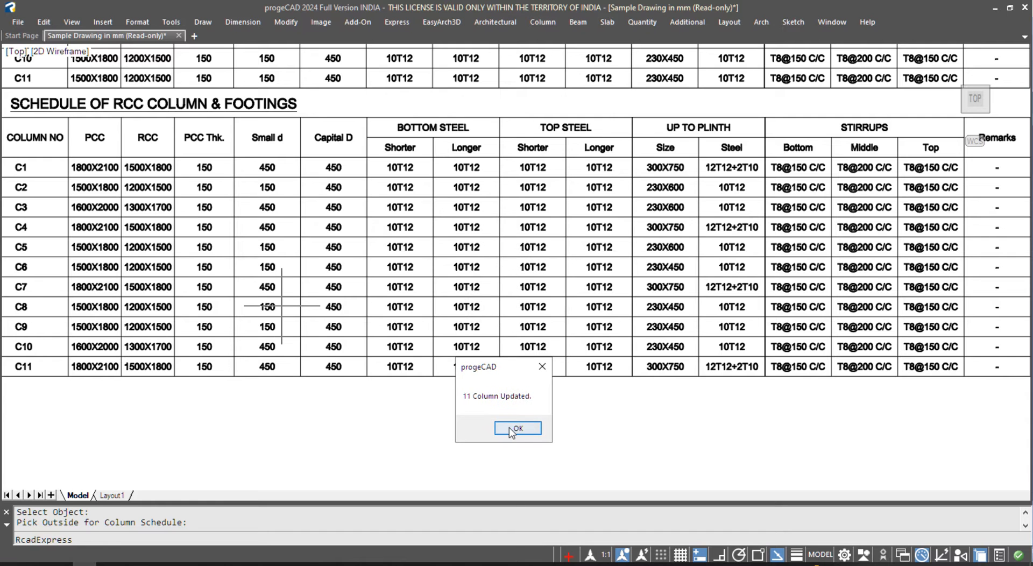
pyautogui.click(515, 428)
pyautogui.click(94, 367)
pyautogui.press('Escape')
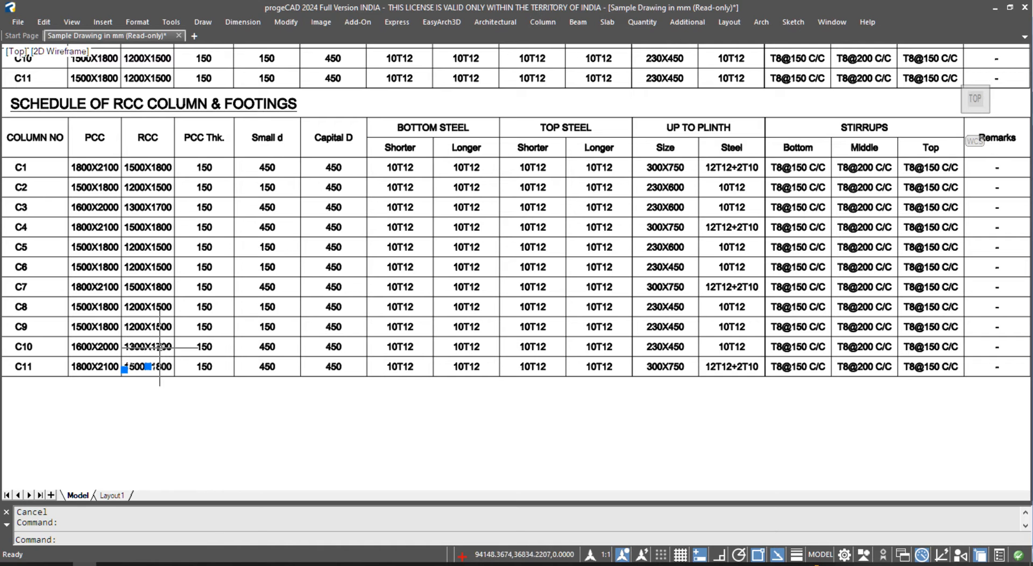
pyautogui.press('Escape')
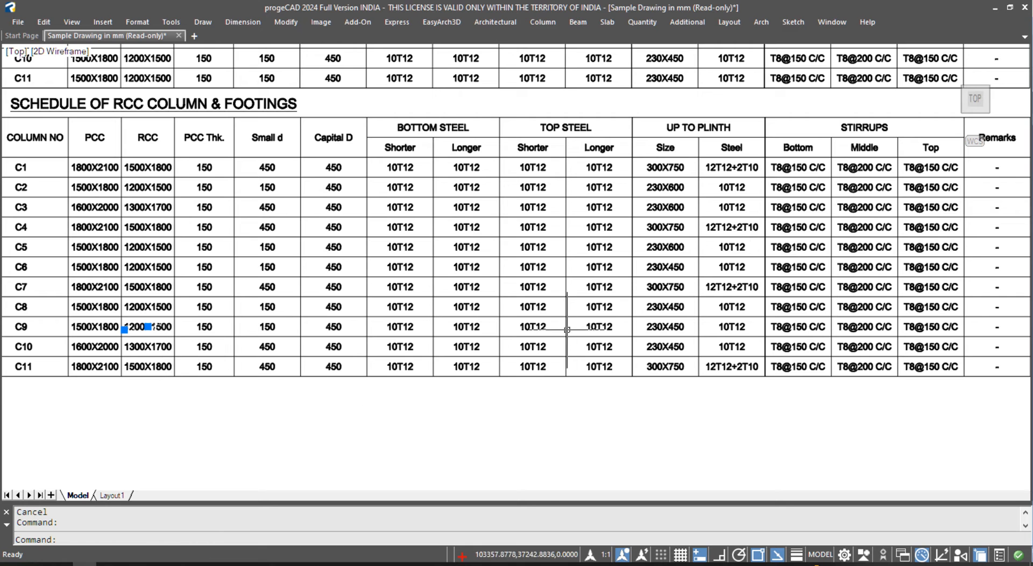
# - Check the three 300X750 plinth sizes across the schedules, then clear the selection
pyautogui.scroll(4, 687, 174)
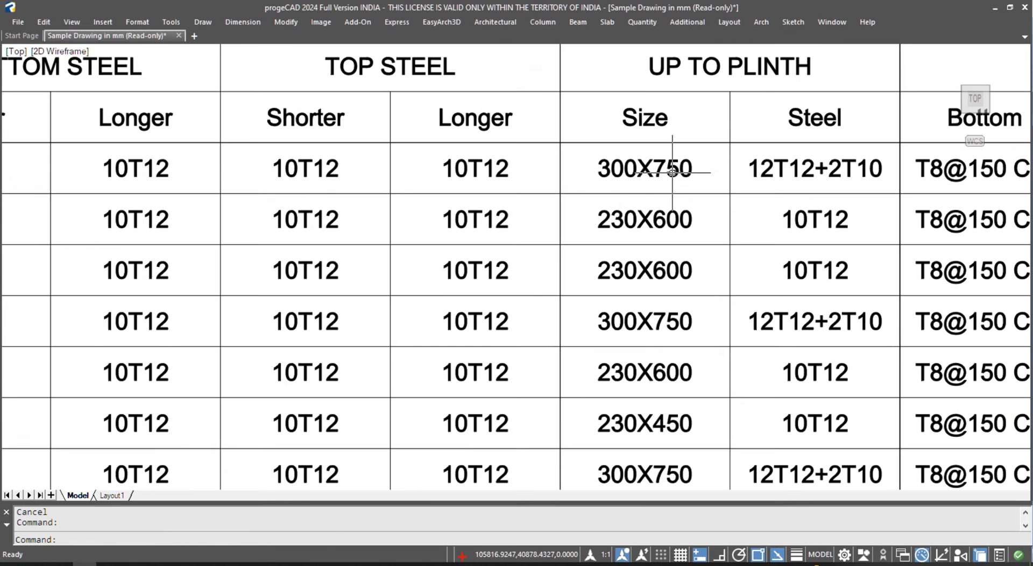
pyautogui.click(677, 172)
pyautogui.click(679, 322)
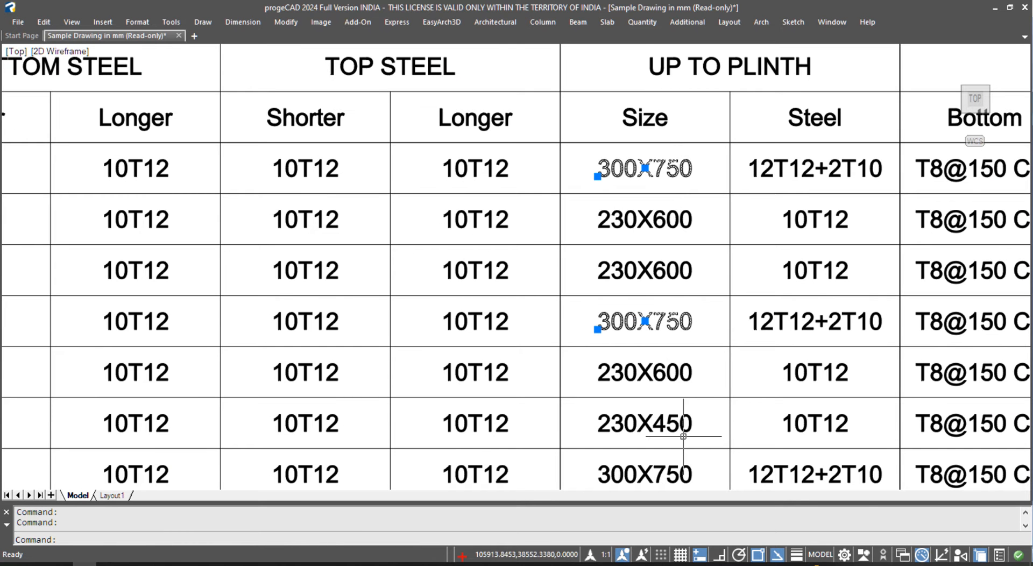
pyautogui.click(680, 464)
pyautogui.press('Escape')
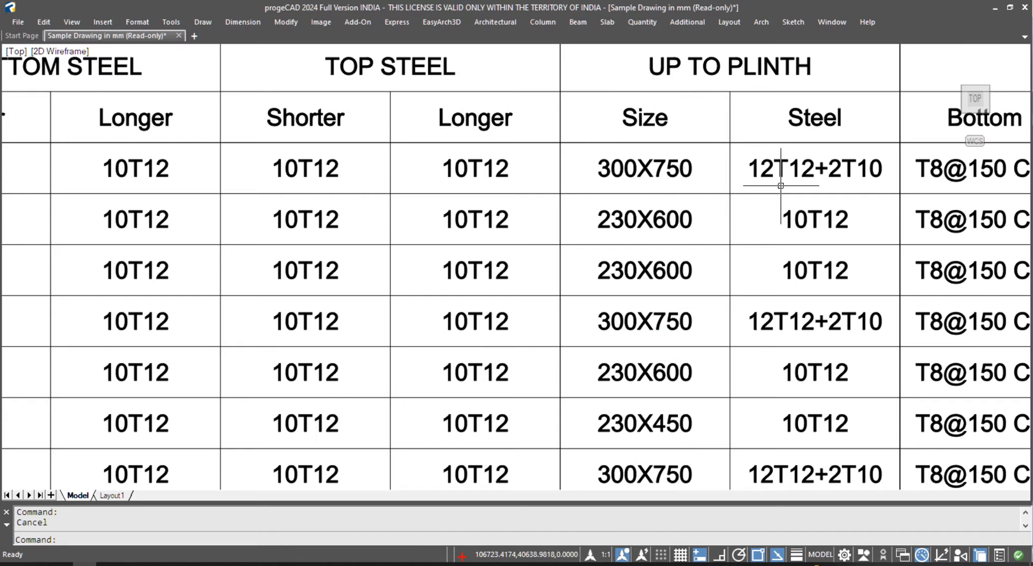
pyautogui.scroll(-8, 775, 229)
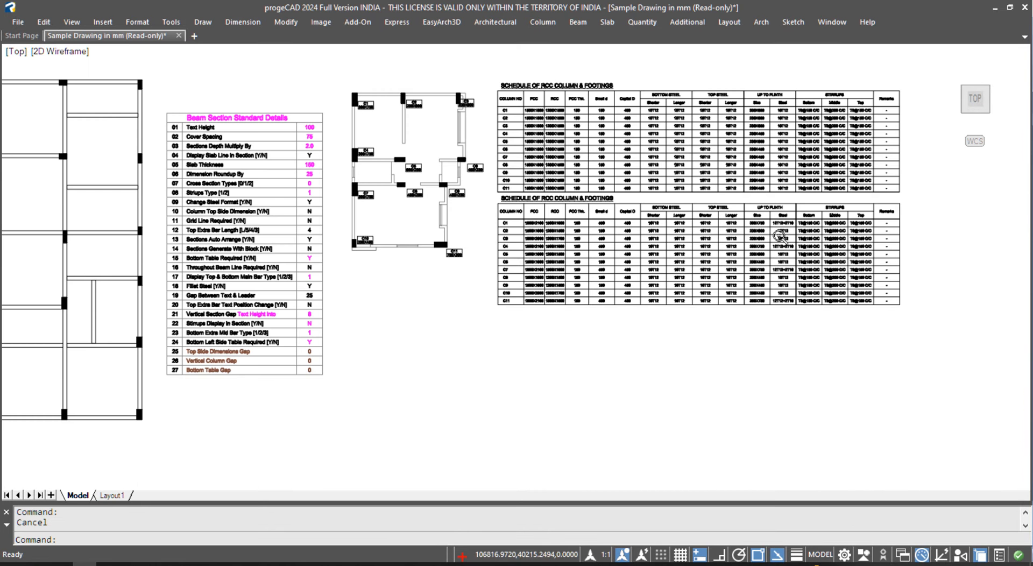
pyautogui.scroll(4, 417, 104)
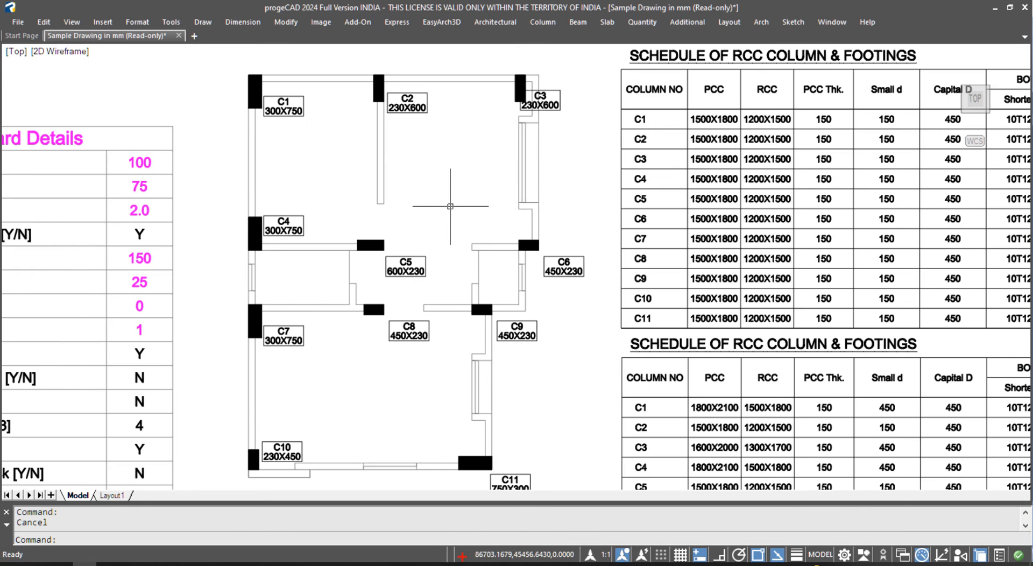
pyautogui.scroll(-2, 448, 205)
# - Run Display / Update Footing on the whole plan with PCC offset 150, cover 75 and no grouping
pyautogui.click(536, 22)
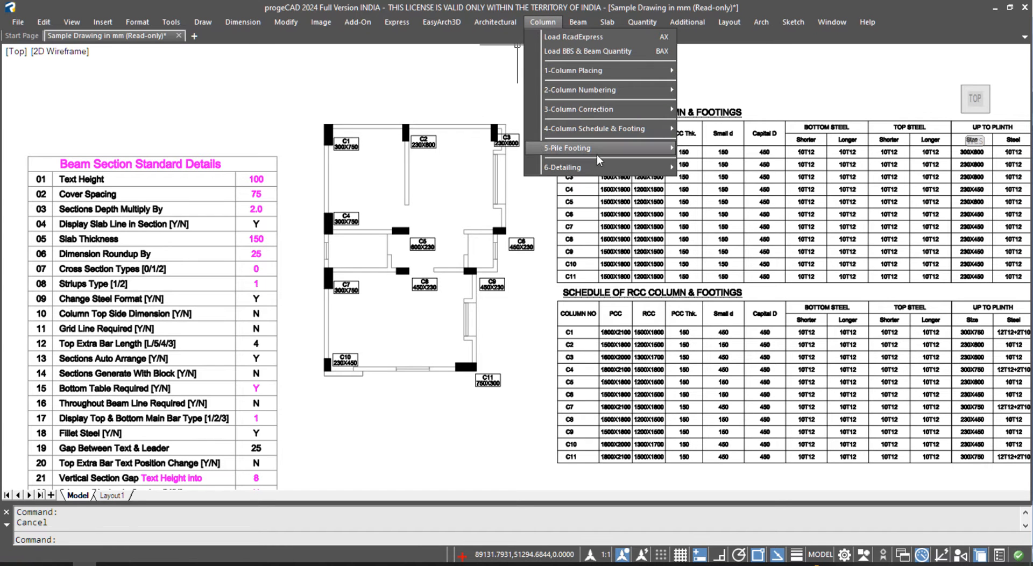
pyautogui.moveTo(592, 131)
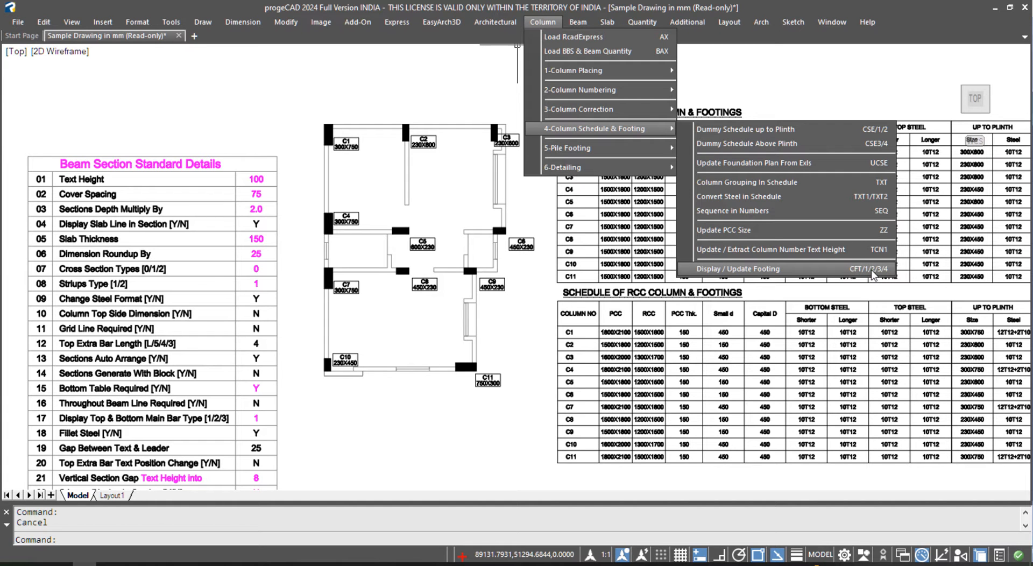
pyautogui.click(787, 269)
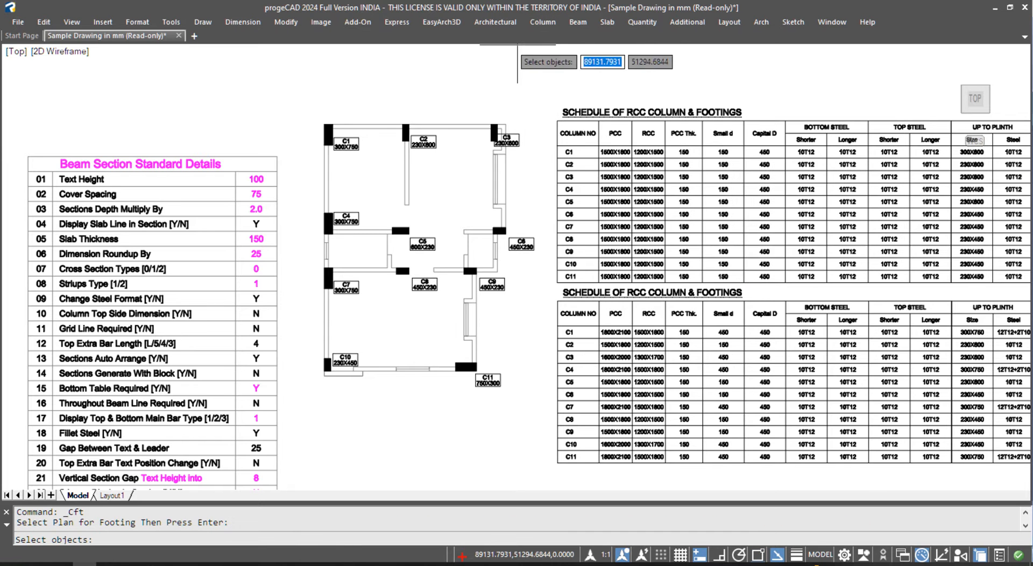
pyautogui.click(294, 99)
pyautogui.click(519, 342)
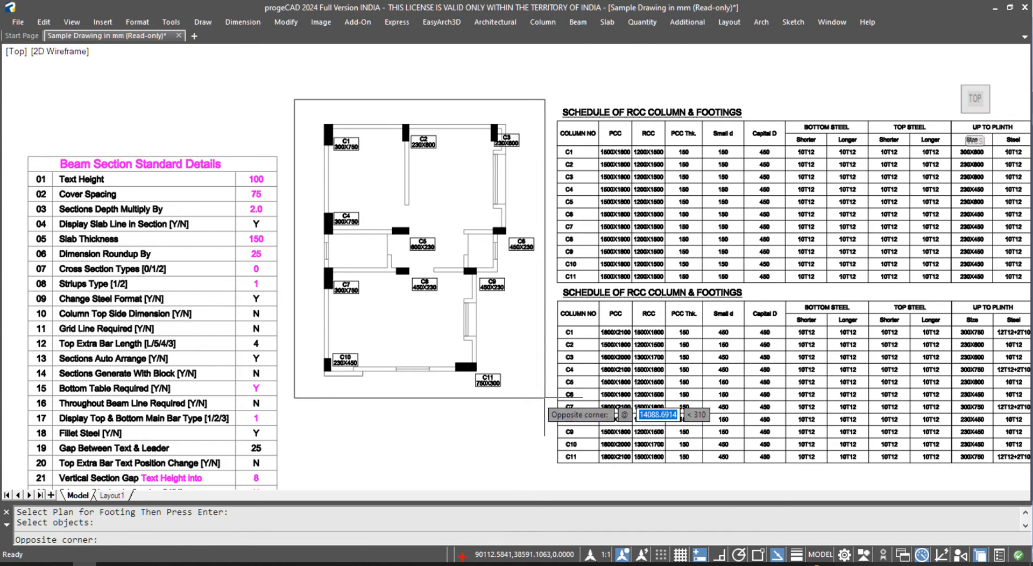
pyautogui.press('Return')
pyautogui.press('Return')
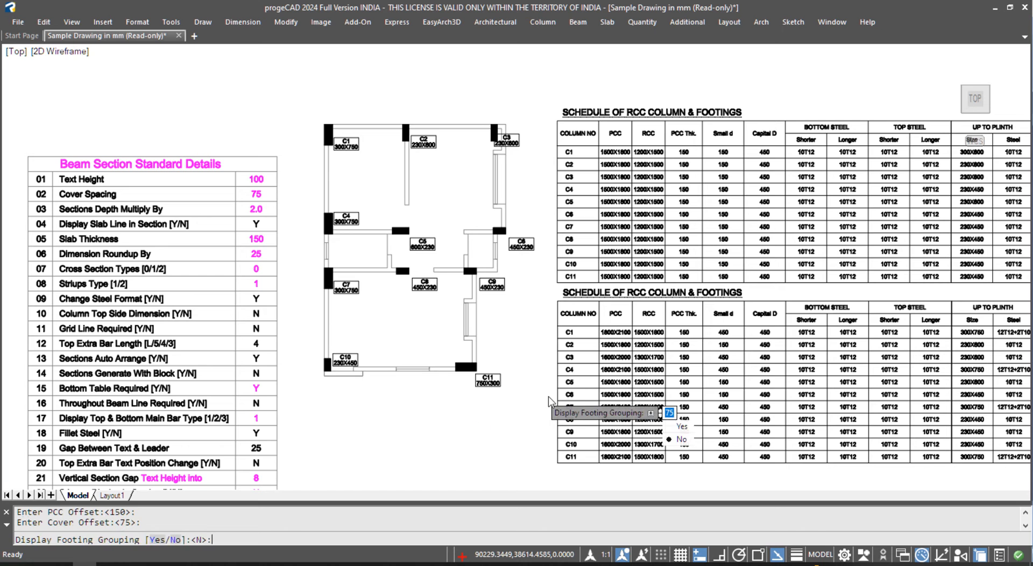
pyautogui.press('Return')
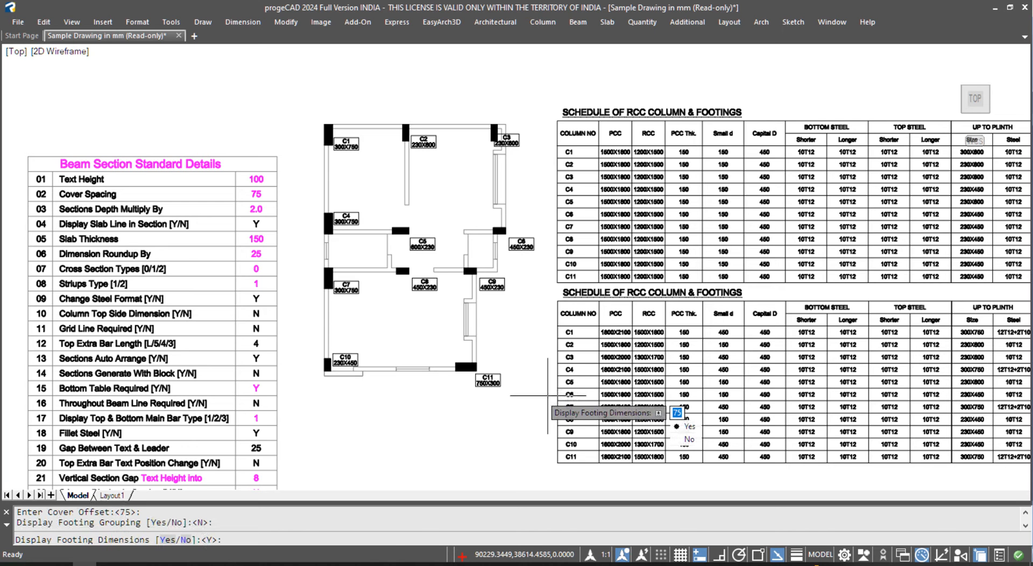
pyautogui.press('Return')
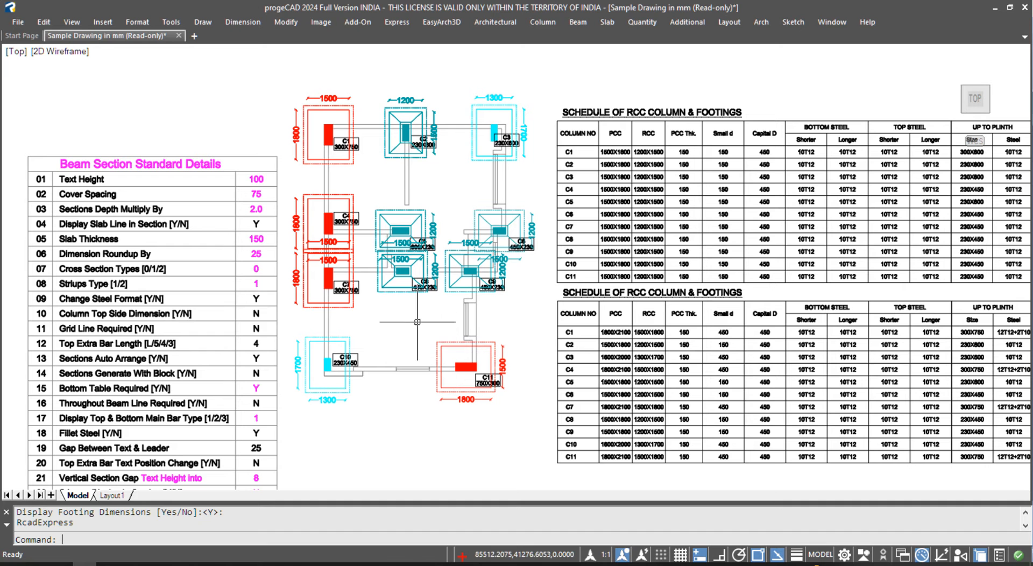
# - Zoom and pan to inspect the new footings around C4, C7 and the middle columns
pyautogui.scroll(4, 493, 98)
pyautogui.scroll(-6, 564, 190)
pyautogui.scroll(6, 231, 350)
pyautogui.moveTo(386, 256); pyautogui.dragTo(343, 469, button='middle')
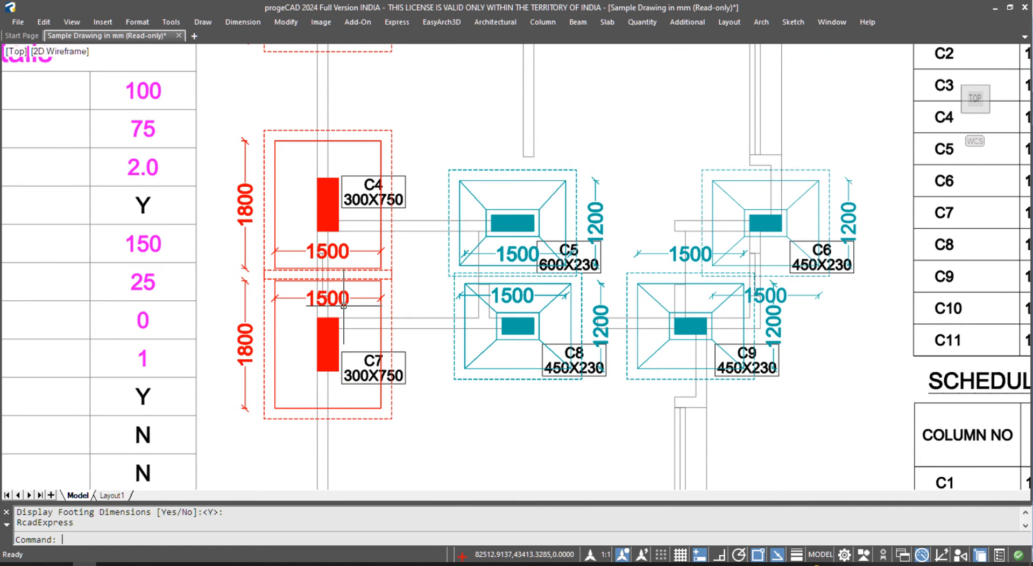
pyautogui.scroll(-4, 255, 311)
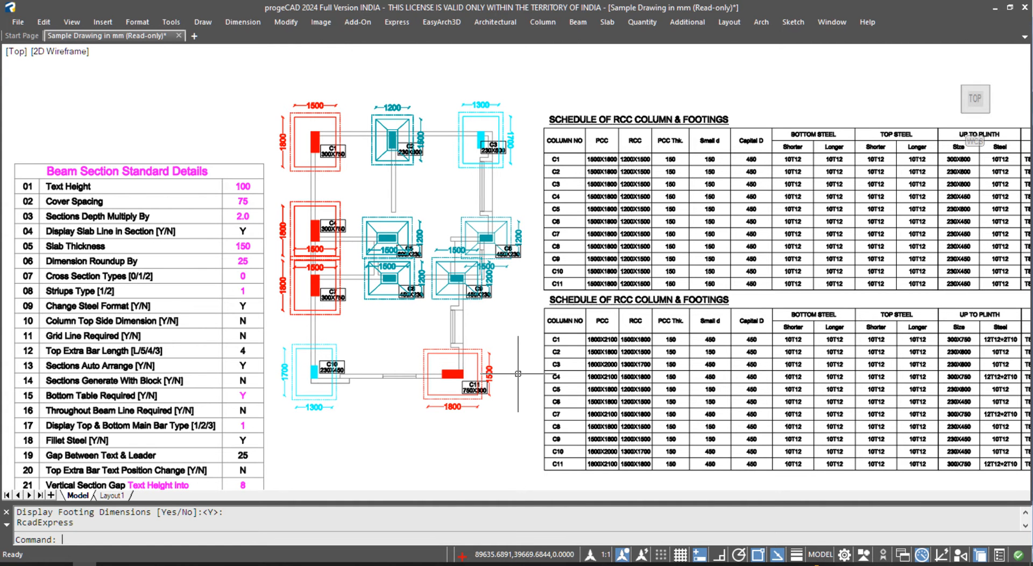
pyautogui.scroll(5, 451, 258)
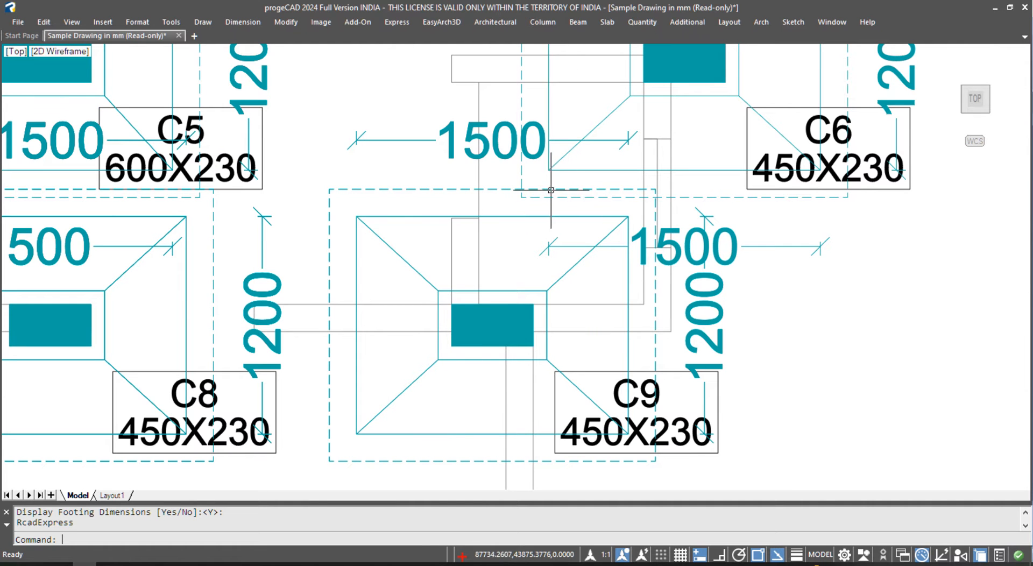
pyautogui.press('Escape')
pyautogui.write('lo')
pyautogui.press('Return')
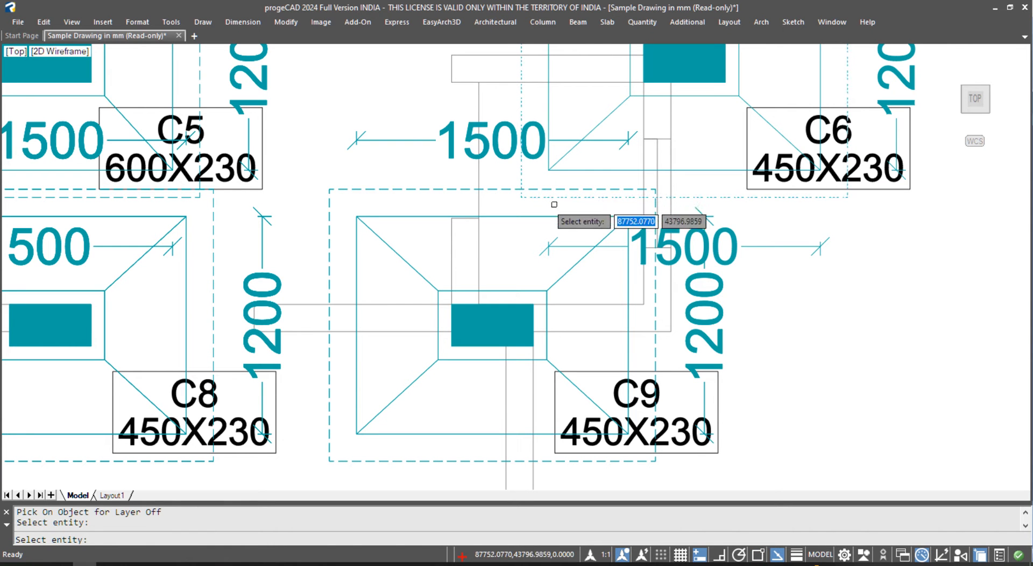
pyautogui.press('Escape')
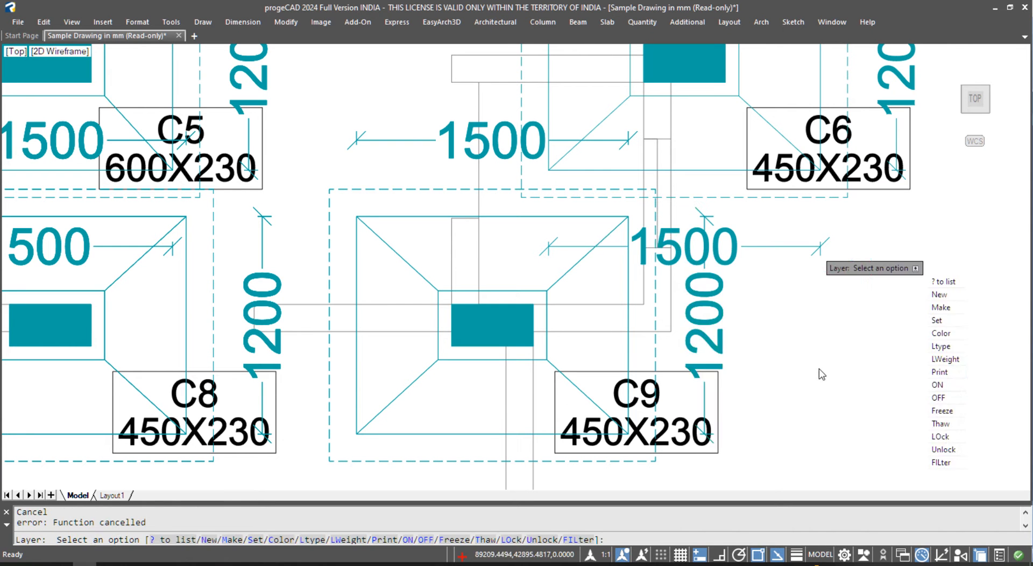
pyautogui.press('Escape')
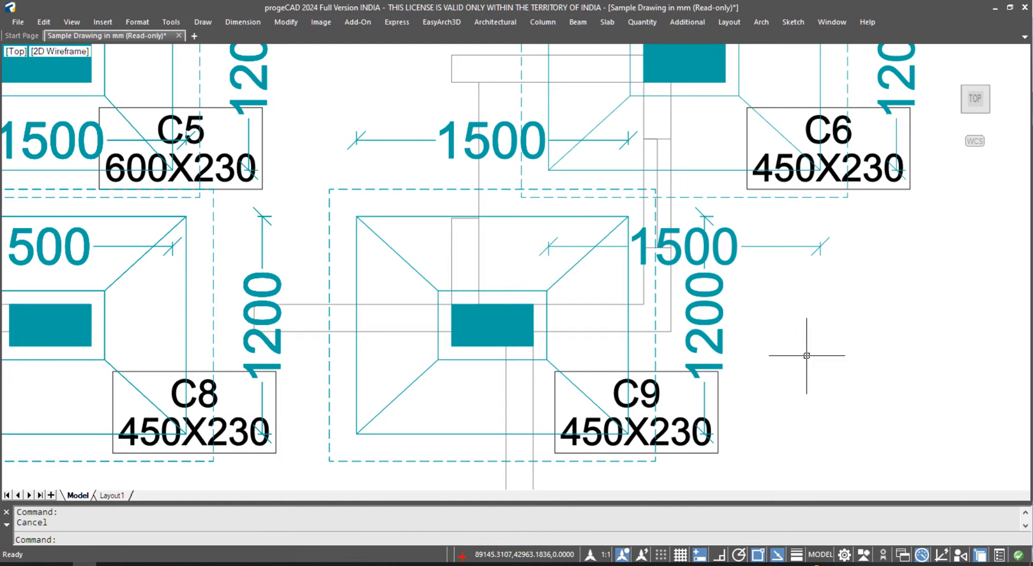
pyautogui.scroll(-4, 428, 321)
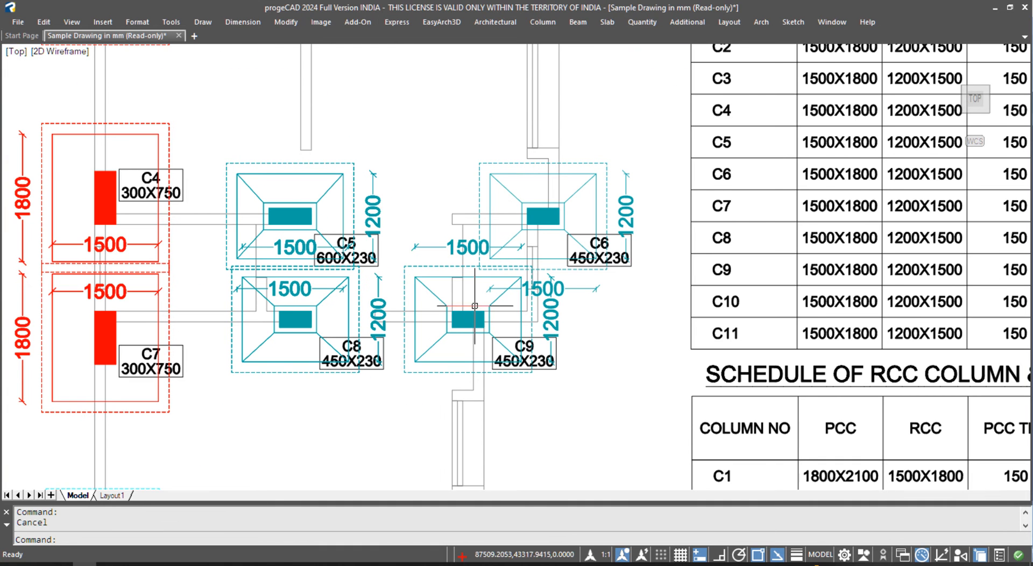
pyautogui.scroll(2, 459, 290)
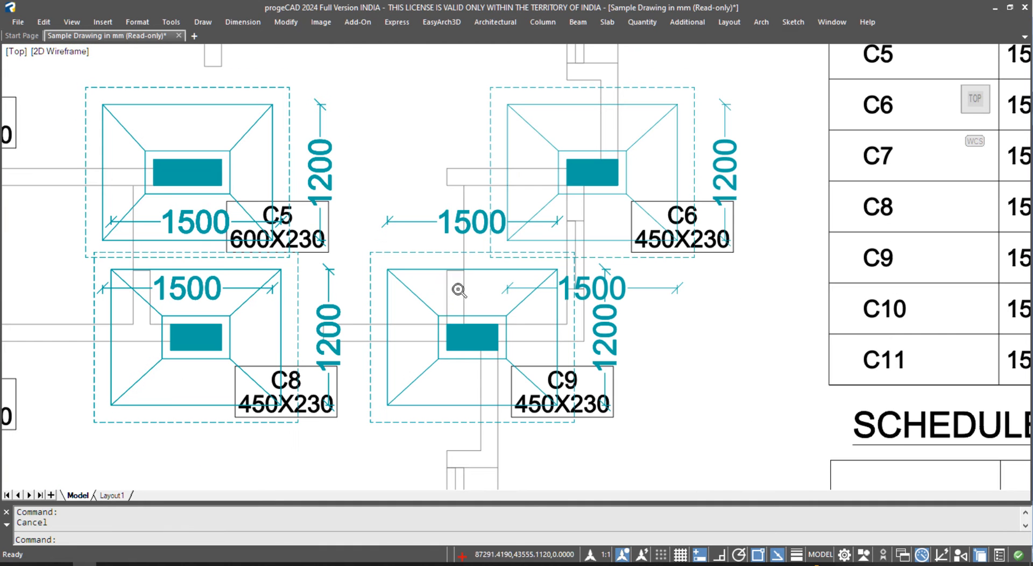
pyautogui.click(423, 270)
pyautogui.press('Escape')
pyautogui.press('Escape')
pyautogui.click(415, 267)
pyautogui.click(412, 268)
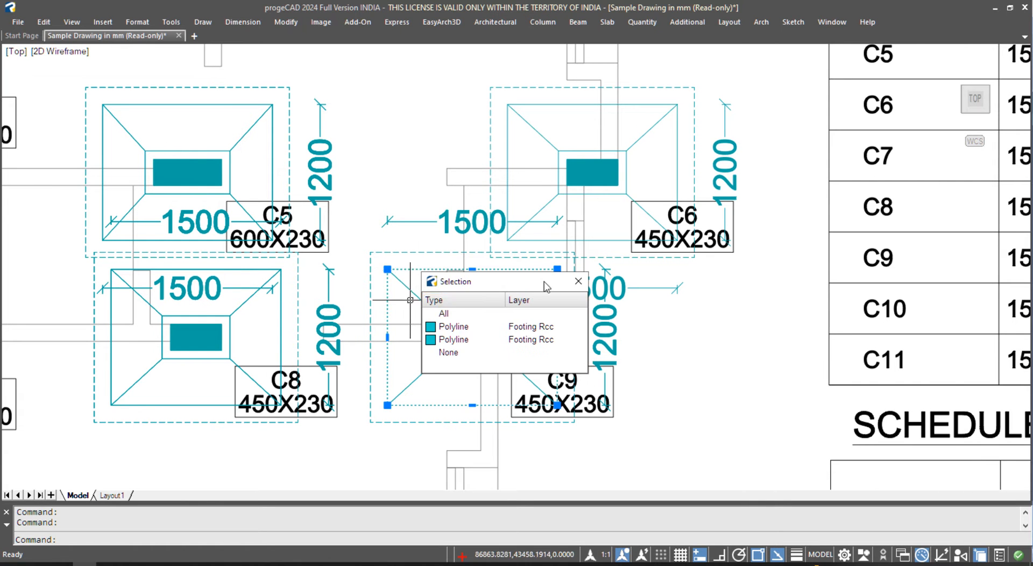
pyautogui.click(578, 283)
pyautogui.click(412, 269)
pyautogui.press('Escape')
pyautogui.click(418, 265)
pyautogui.press('Escape')
pyautogui.click(419, 267)
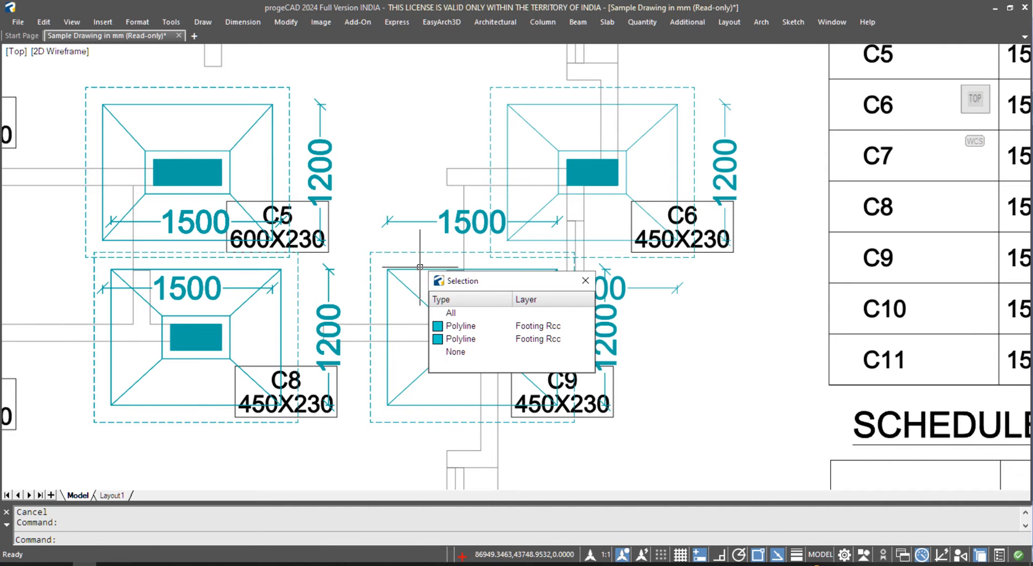
pyautogui.click(585, 281)
pyautogui.write('e')
pyautogui.press('Return')
pyautogui.click(425, 270)
pyautogui.click(451, 327)
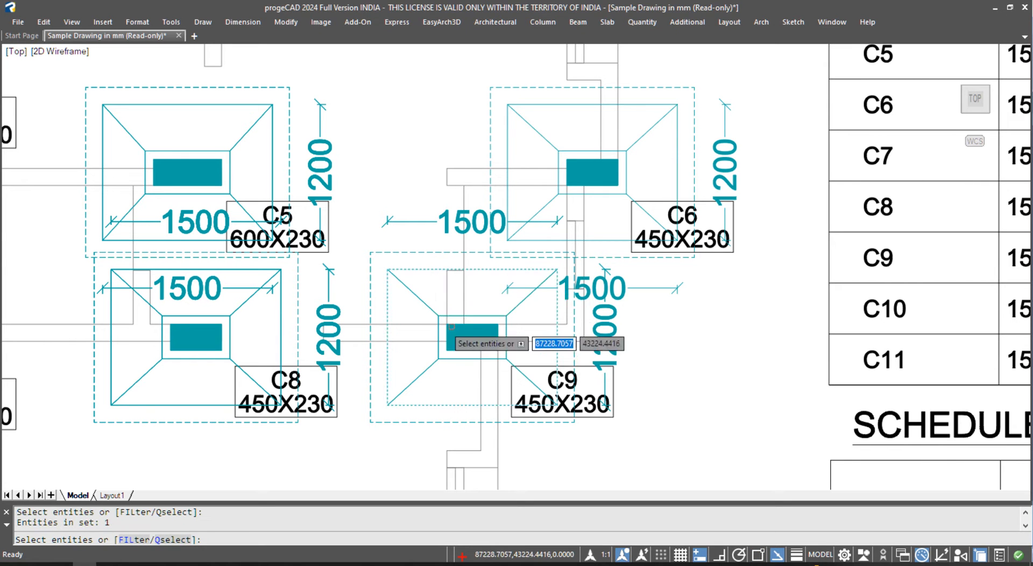
pyautogui.press('Return')
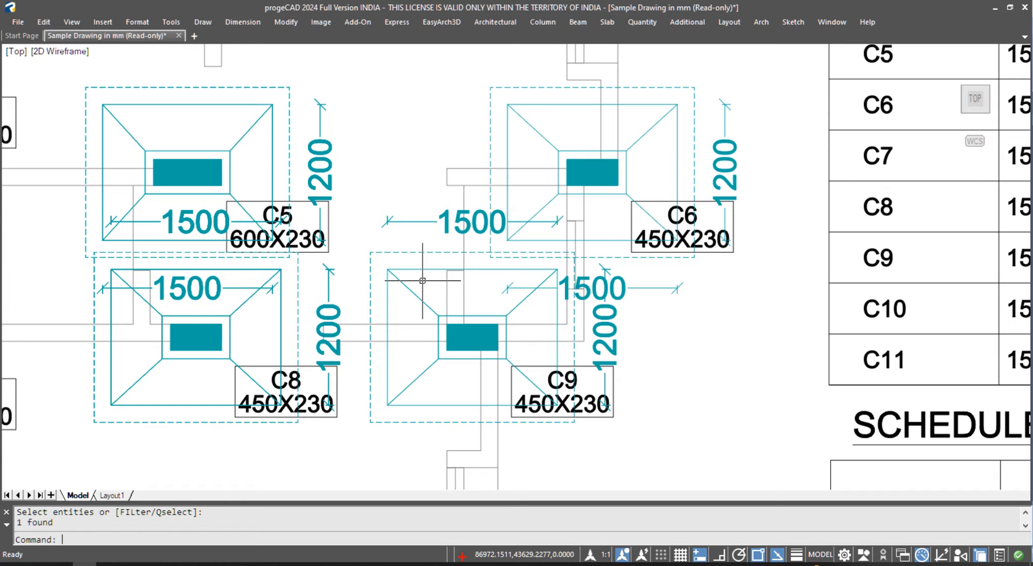
pyautogui.write('ED')
pyautogui.press('Return')
pyautogui.click(422, 270)
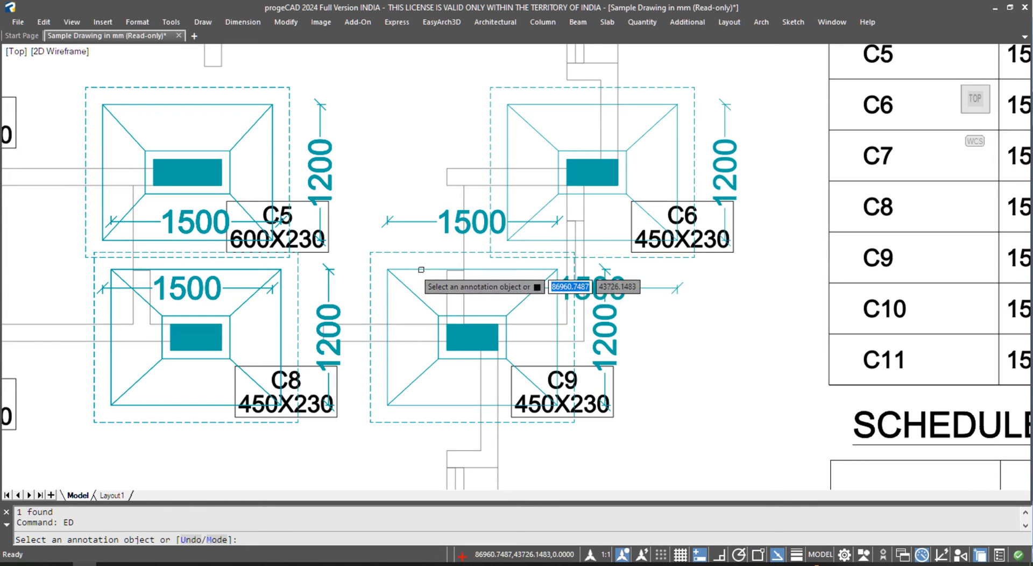
pyautogui.press('Escape')
pyautogui.click(424, 269)
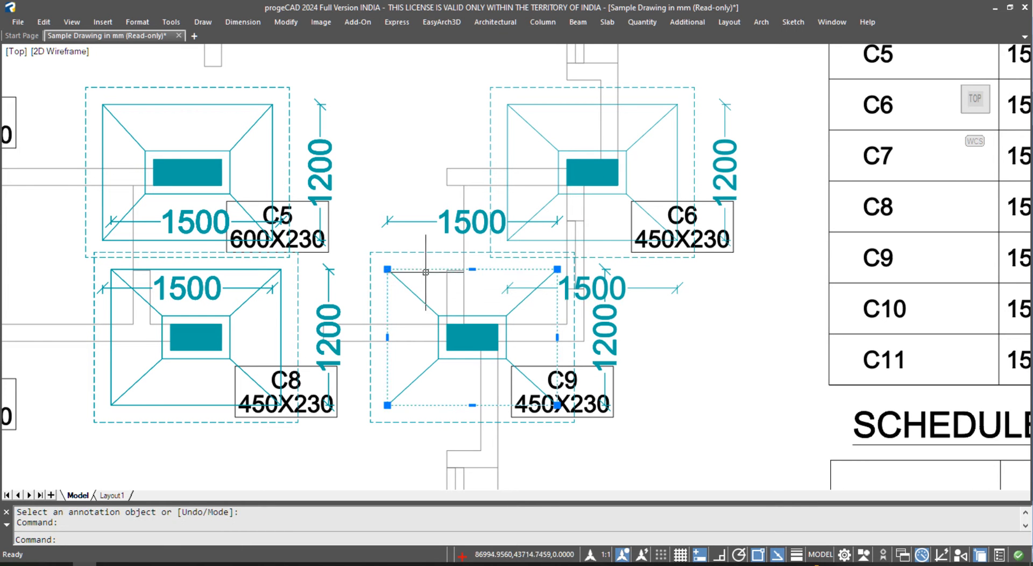
pyautogui.write('E')
pyautogui.press('Return')
pyautogui.hotkey('ctrl', 'z')
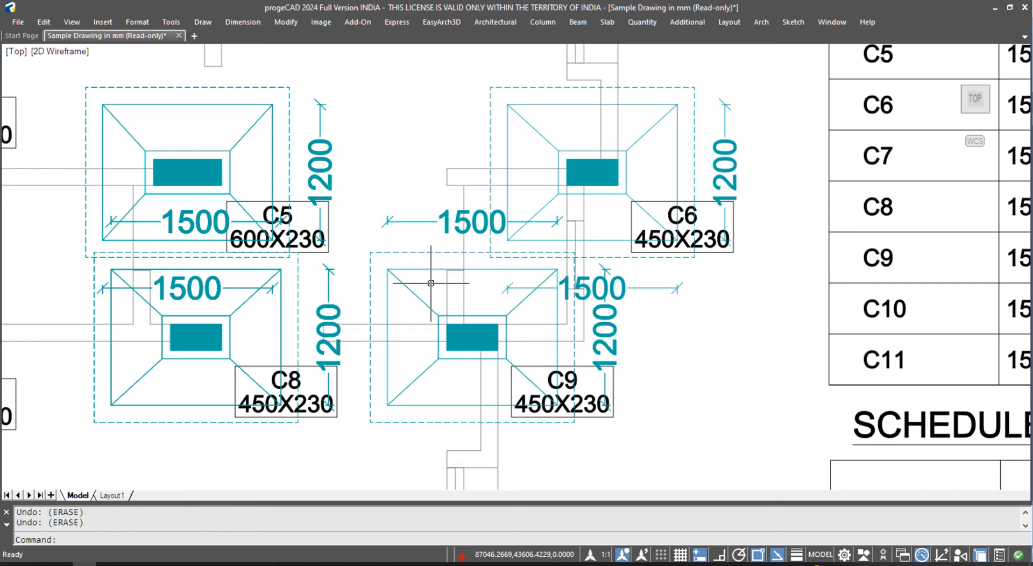
pyautogui.hotkey('ctrl', 'z')
pyautogui.write('E')
pyautogui.press('Return')
pyautogui.click(507, 144)
pyautogui.press('Return')
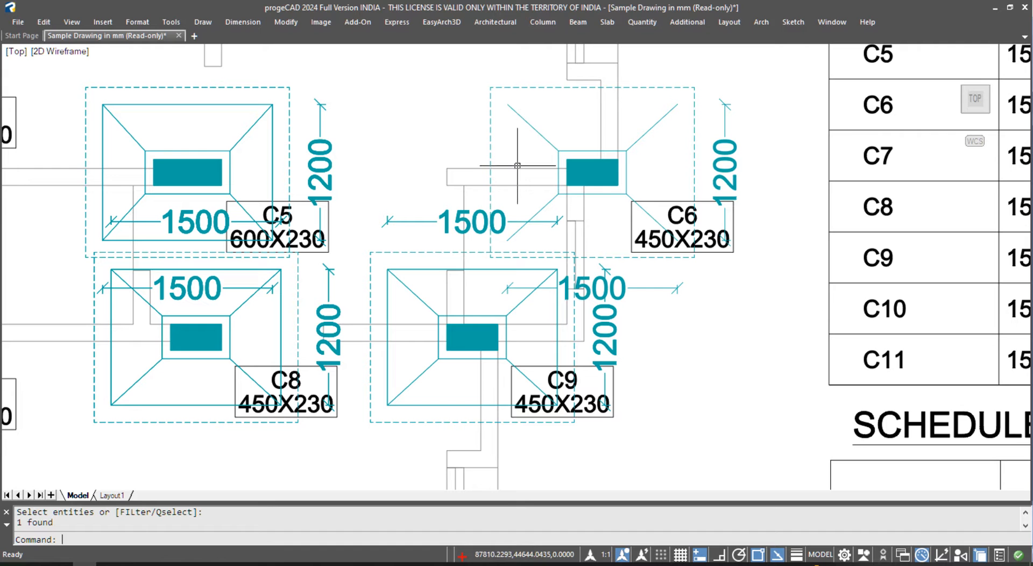
pyautogui.press('Escape')
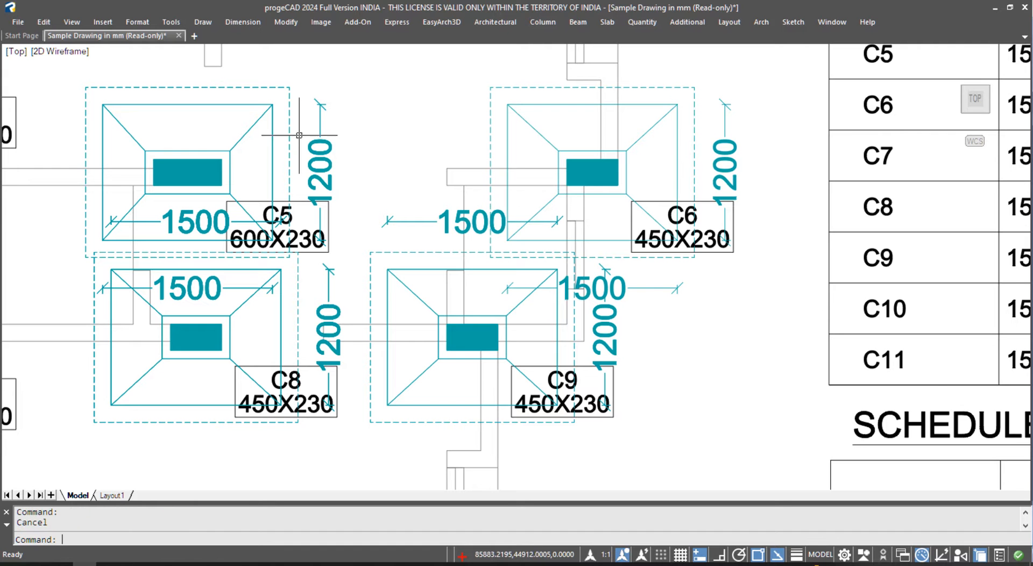
pyautogui.write('E')
pyautogui.press('Return')
pyautogui.click(213, 106)
pyautogui.press('Escape')
pyautogui.press('Escape')
pyautogui.write('E')
pyautogui.press('Return')
pyautogui.click(226, 117)
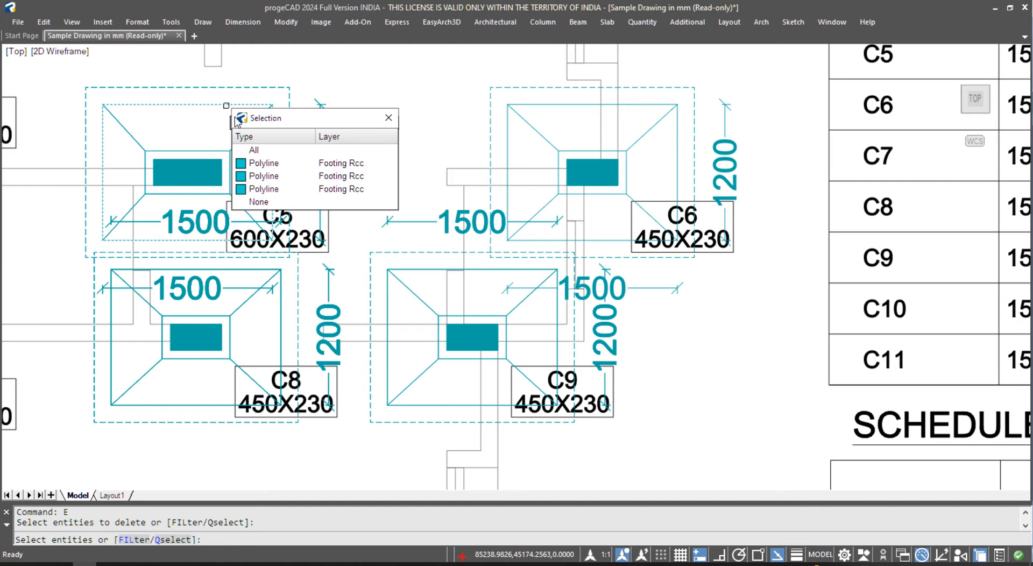
pyautogui.press('Escape')
pyautogui.press('Escape')
pyautogui.press('Escape')
pyautogui.write('M')
pyautogui.press('Return')
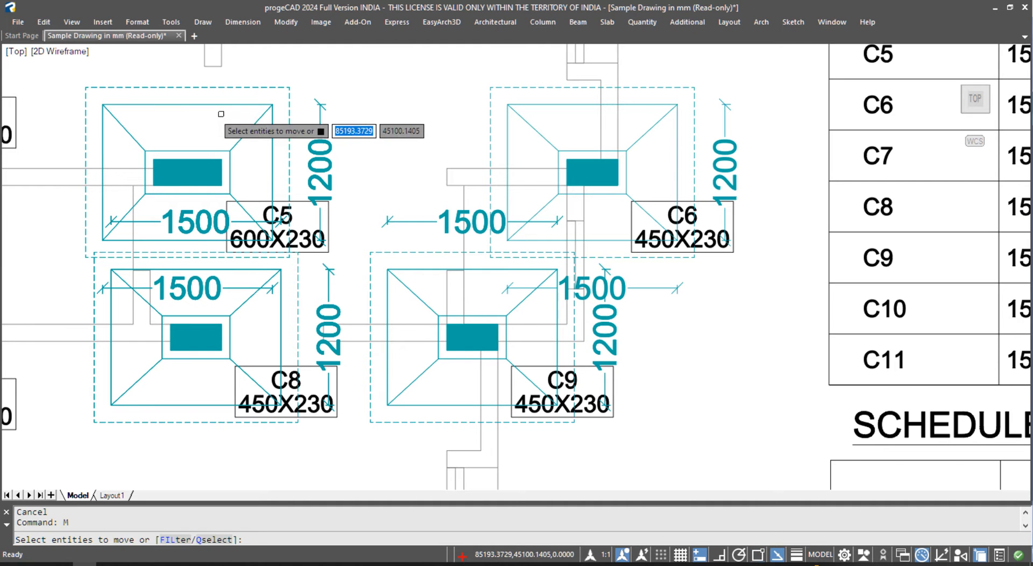
pyautogui.scroll(2, 222, 99)
pyautogui.click(232, 98)
pyautogui.click(197, 148)
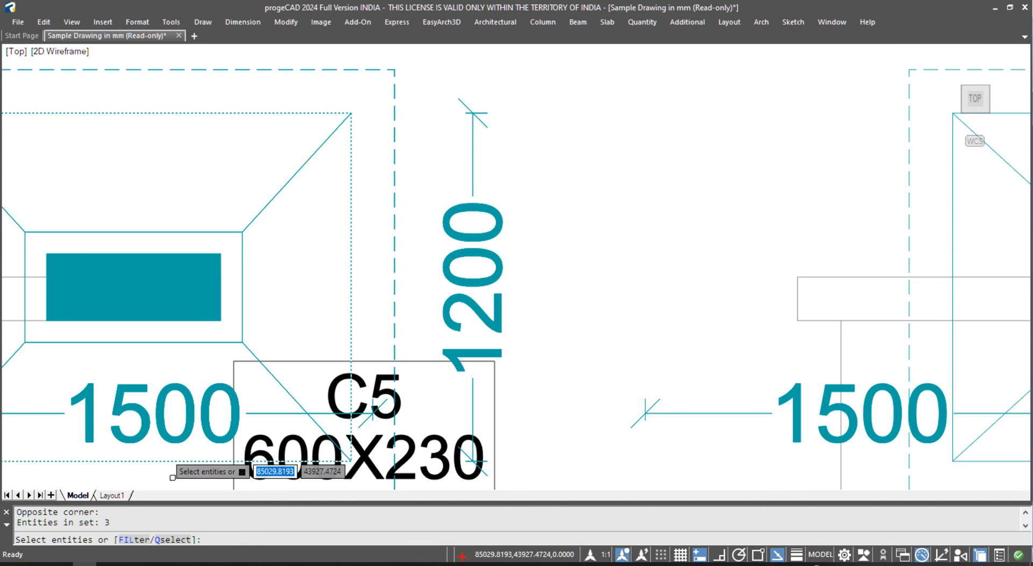
pyautogui.scroll(-3, 342, 172)
pyautogui.press('Escape')
pyautogui.scroll(-5, 342, 204)
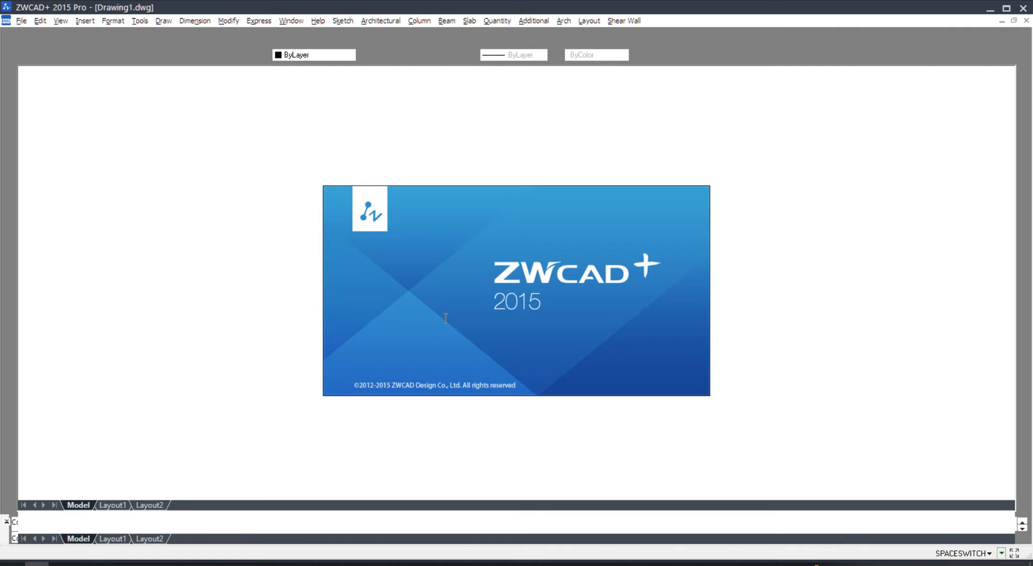
# - Close the blank Drawing1 without saving it
pyautogui.hotkey('alt', 'f')
pyautogui.press('x')
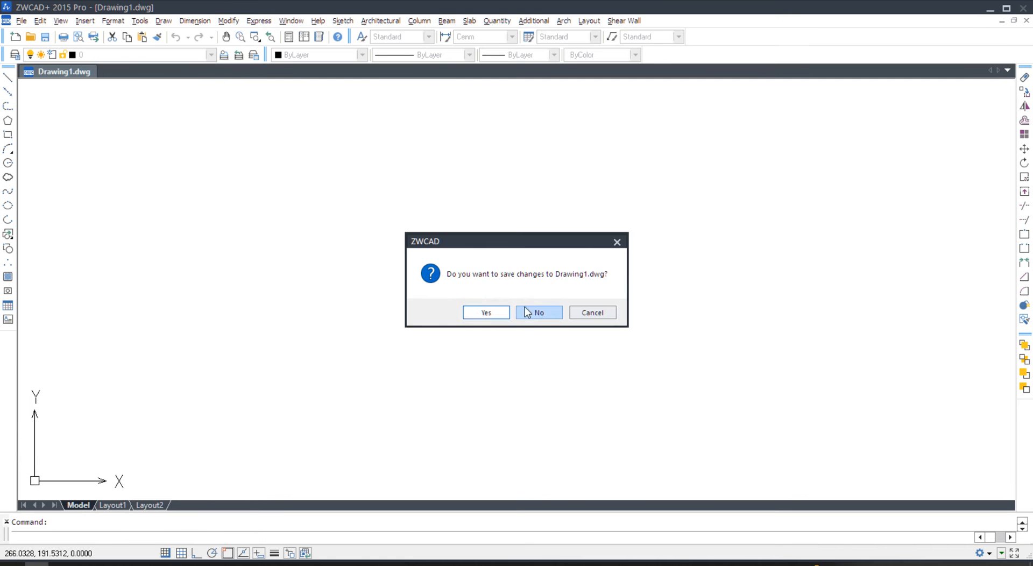
pyautogui.click(526, 312)
# - Open Sample Drawing in mm as read-only and centre its layouts
pyautogui.hotkey('alt', 'f')
pyautogui.press('o')
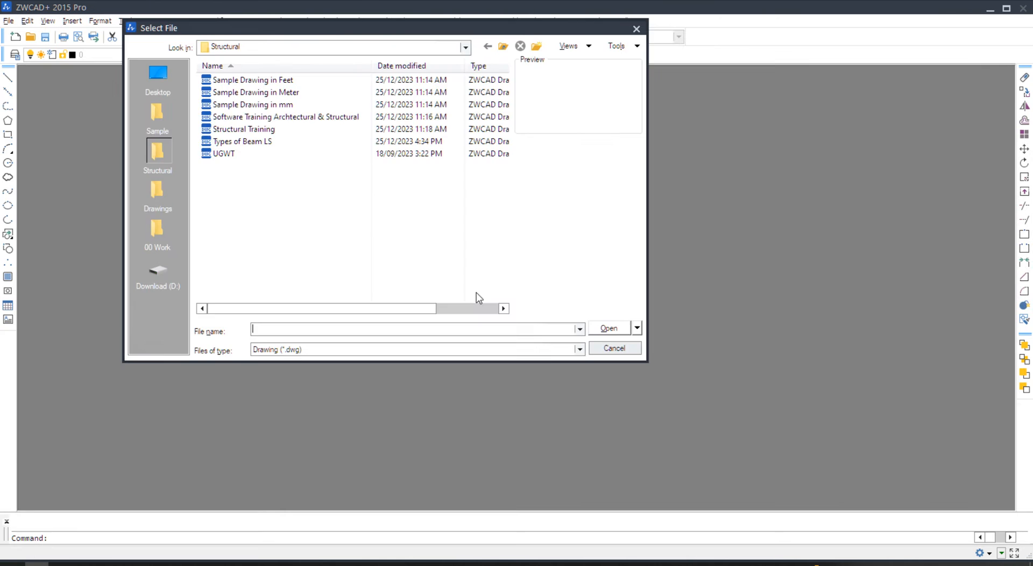
pyautogui.doubleClick(259, 105)
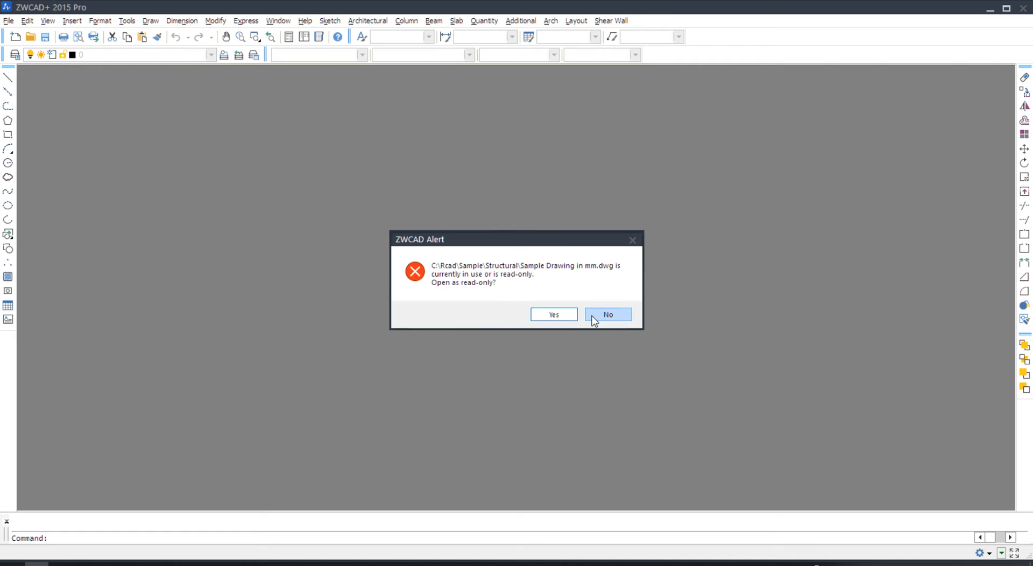
pyautogui.click(598, 318)
pyautogui.moveTo(613, 315)
pyautogui.mouseDown(button='middle')
pyautogui.moveTo(608, 302)
pyautogui.moveTo(433, 349)
pyautogui.mouseUp(button='middle')
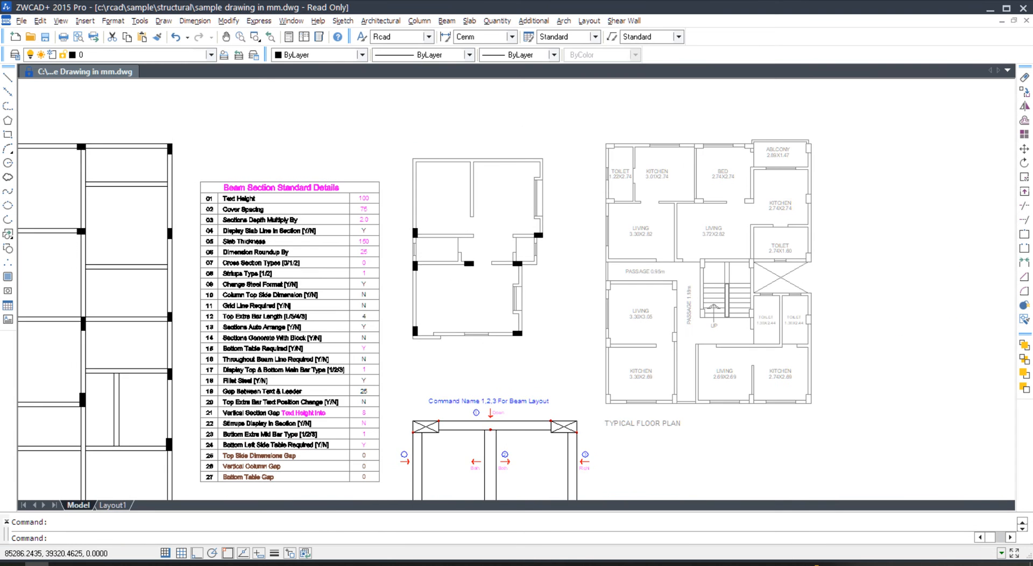
# - Load the RcadExpress add-on from the Column menu
pyautogui.click(419, 21)
pyautogui.click(429, 36)
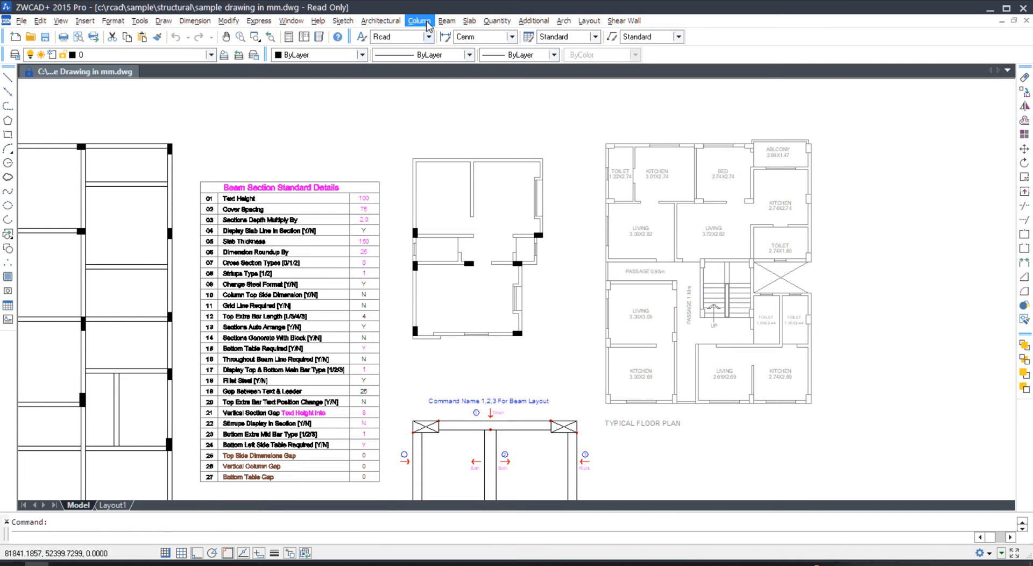
pyautogui.click(420, 20)
pyautogui.click(437, 35)
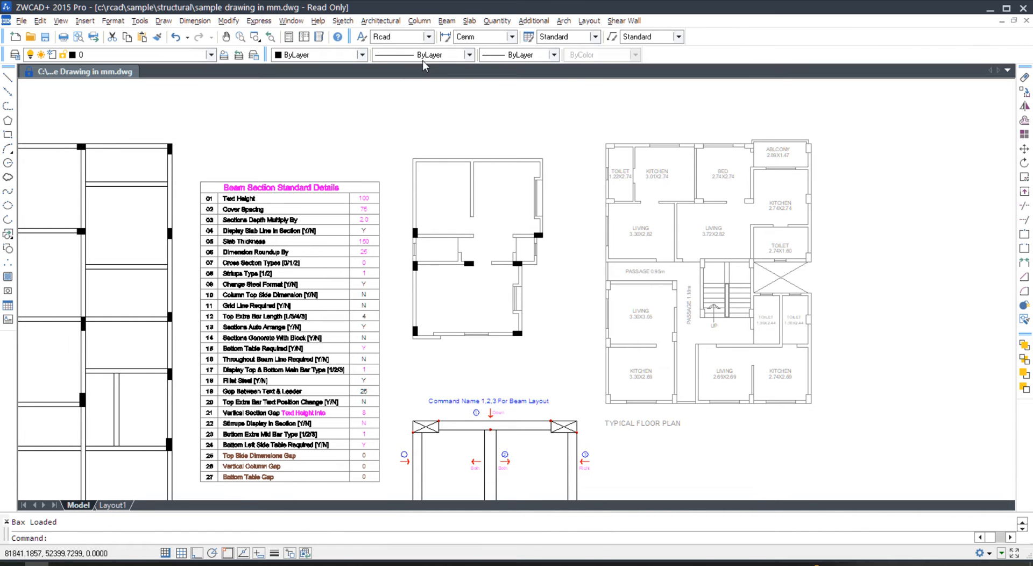
# - Run Display / Update Footing, accepting the default PCC offset of 150
pyautogui.click(420, 21)
pyautogui.moveTo(492, 125)
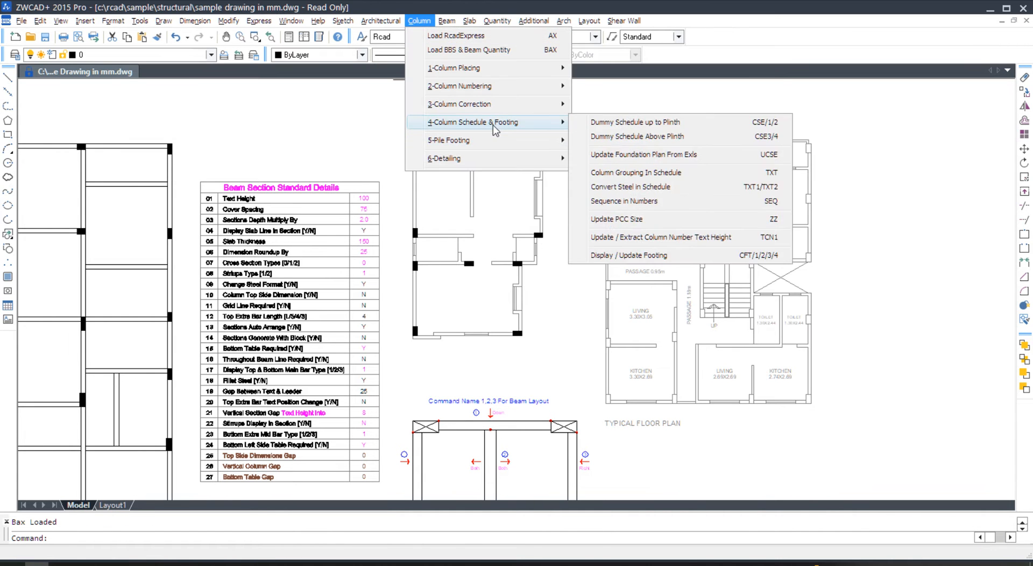
pyautogui.click(749, 256)
pyautogui.press('Return')
pyautogui.press('Return')
pyautogui.press('Return')
pyautogui.press('Return')
pyautogui.press('Return')
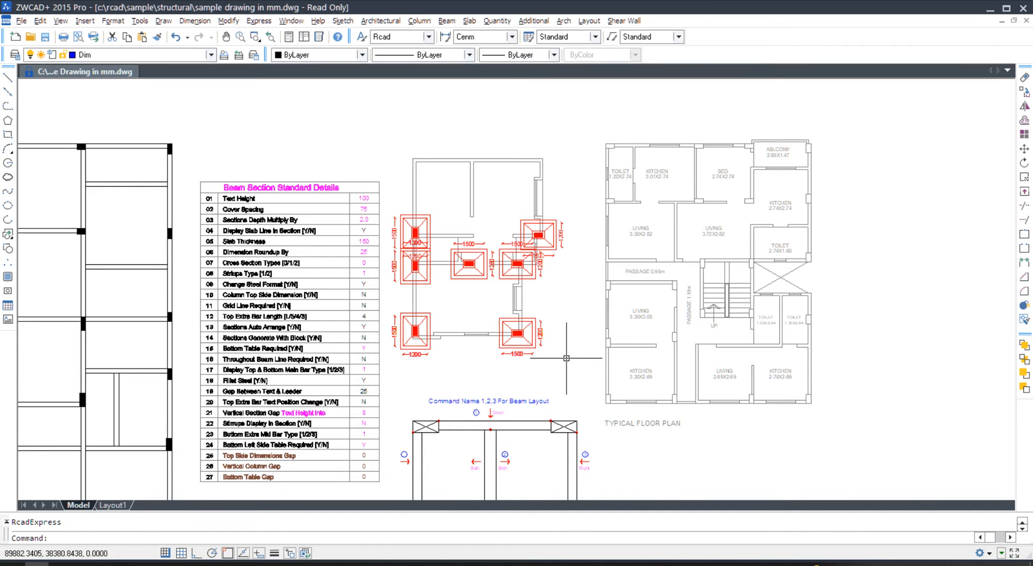
# - Erase duplicate inner footing rectangles, undoing the last erase
pyautogui.scroll(3, 505, 267)
pyautogui.scroll(3, 505, 267)
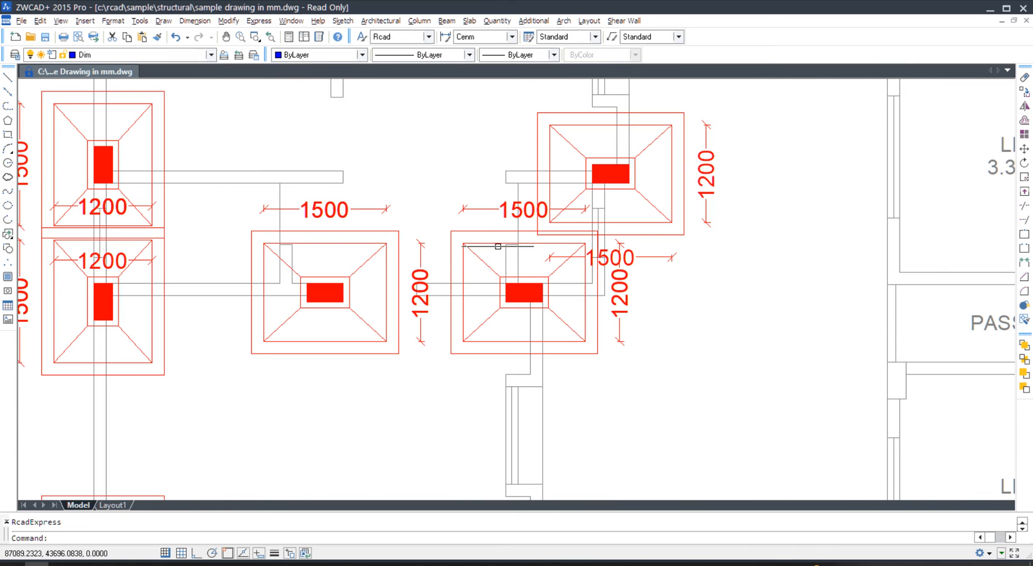
pyautogui.click(501, 259)
pyautogui.press('Return')
pyautogui.click(493, 244)
pyautogui.write('e')
pyautogui.press('Return')
pyautogui.click(488, 243)
pyautogui.write('e')
pyautogui.press('Return')
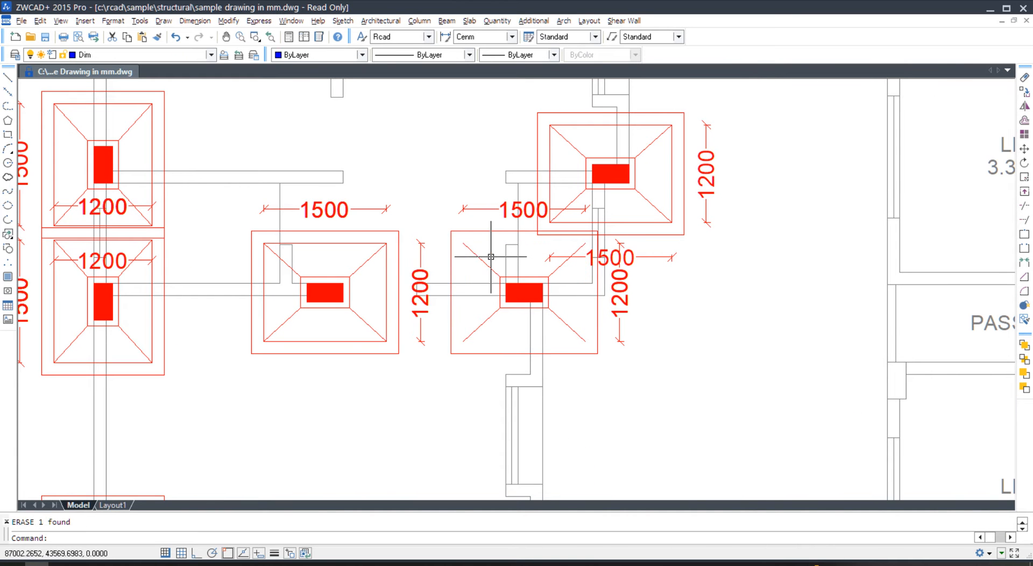
pyautogui.hotkey('ctrl', 'z')
pyautogui.hotkey('ctrl', 'z')
pyautogui.hotkey('ctrl', 'z')
pyautogui.hotkey('ctrl', 'z')
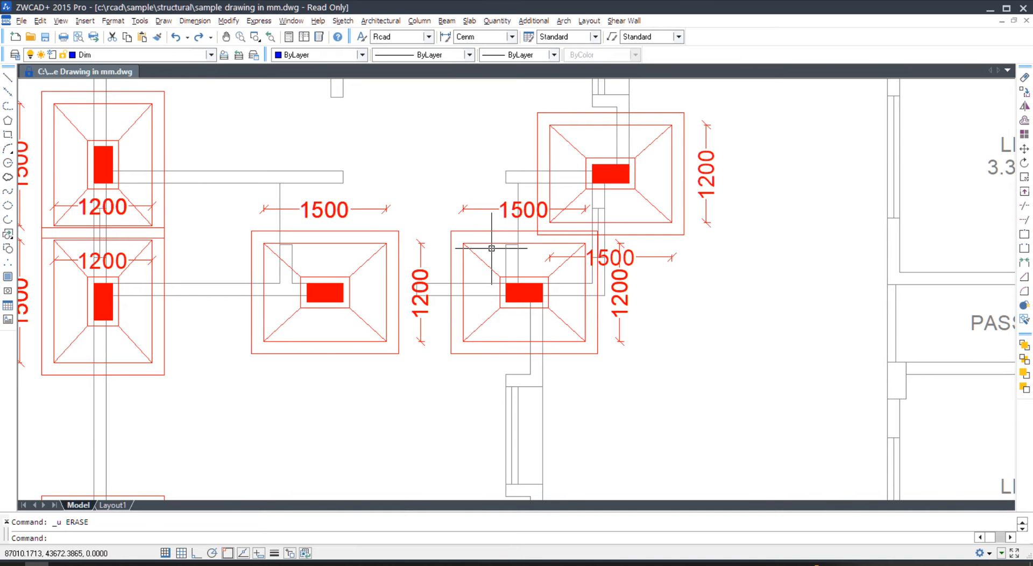
pyautogui.press('Escape')
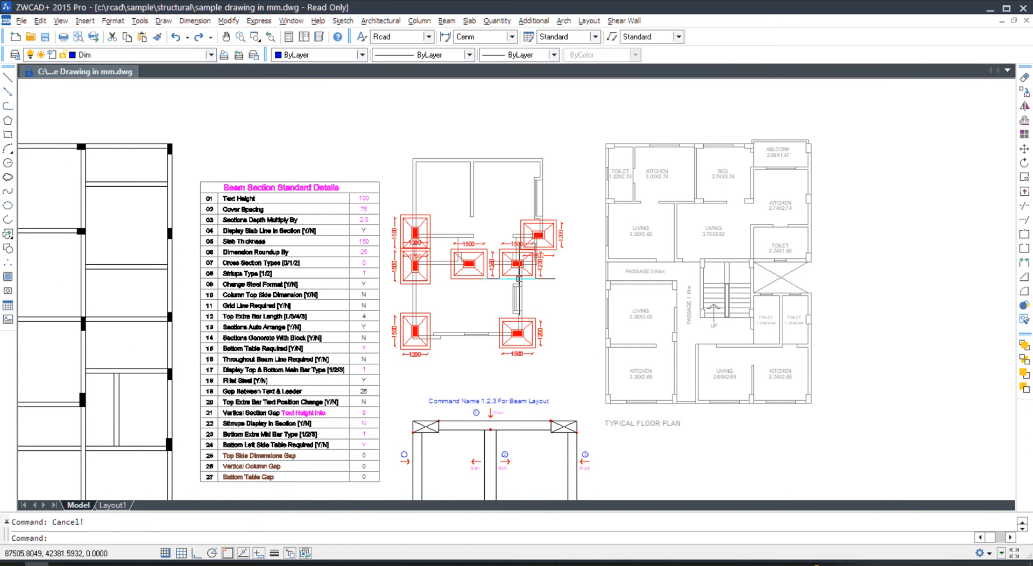
# - Select the middle and left footing rectangles, abandoning a Move attempt
pyautogui.scroll(3, 514, 253)
pyautogui.click(504, 254)
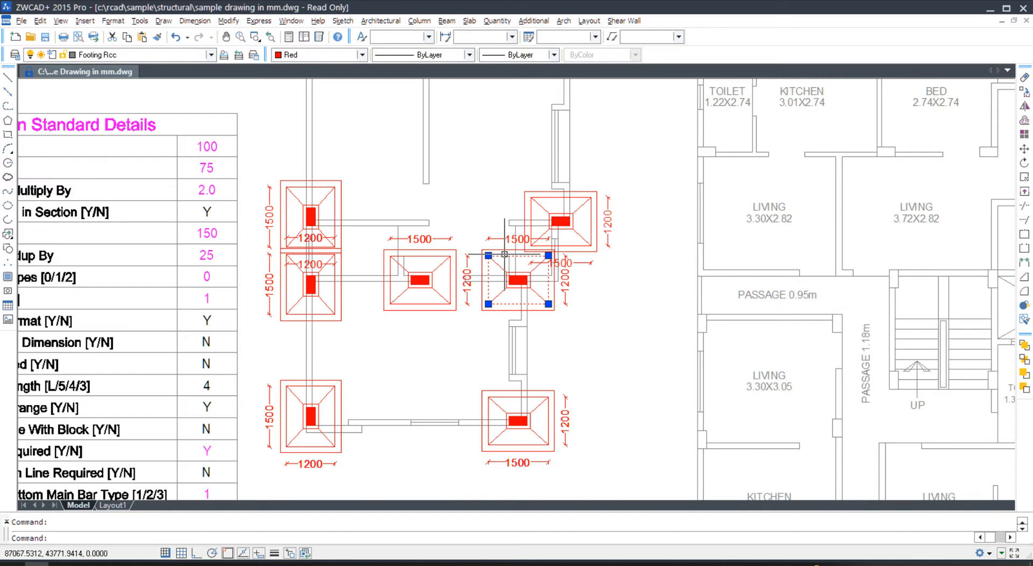
pyautogui.scroll(5, 504, 254)
pyautogui.press('Escape')
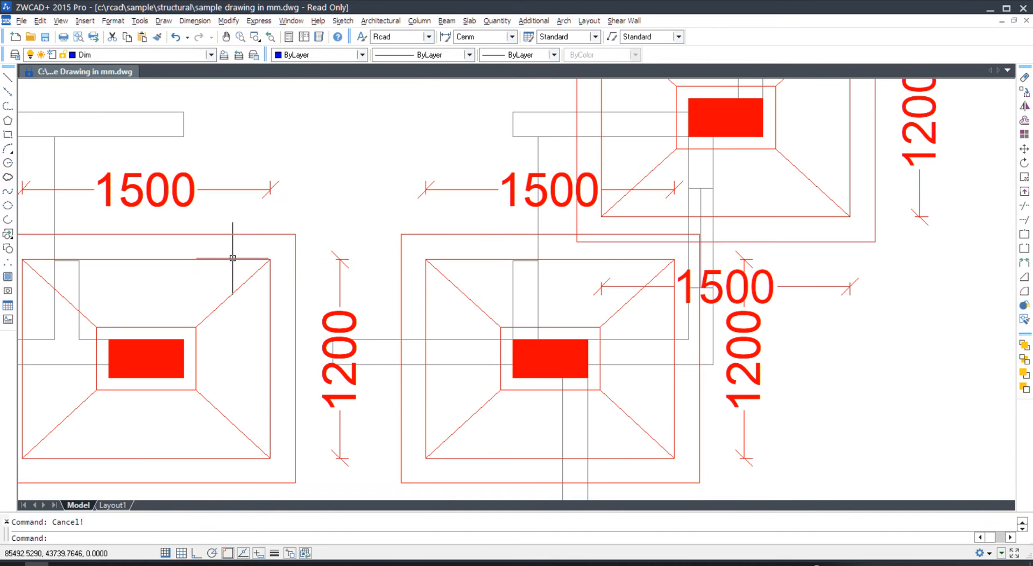
pyautogui.write('m')
pyautogui.press('Return')
pyautogui.click(208, 242)
pyautogui.click(181, 269)
pyautogui.press('Escape')
pyautogui.click(203, 253)
pyautogui.click(190, 267)
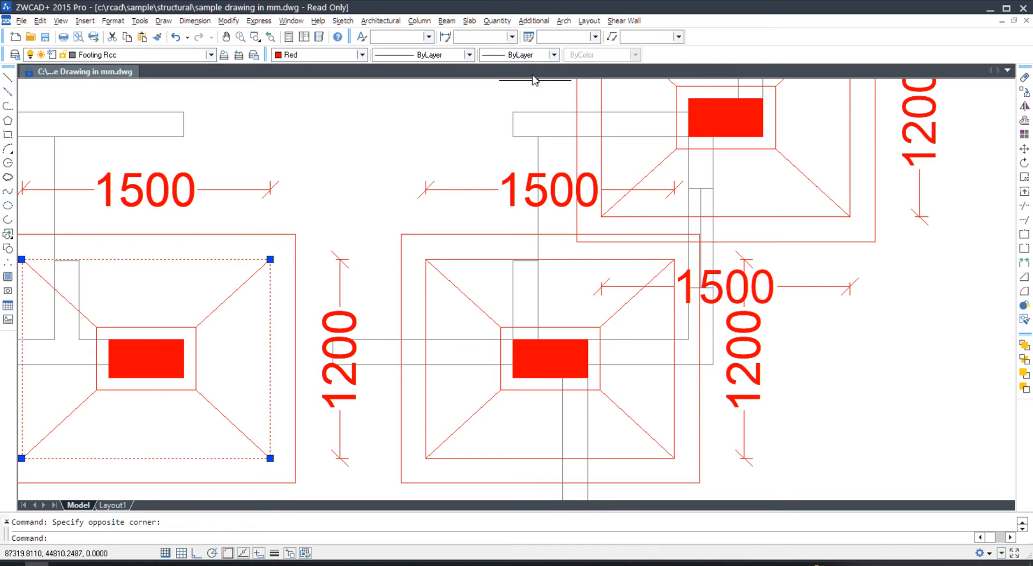
# - Apply Layer Isolate from Additional > Modify-2 to all seven footing rectangles
pyautogui.click(533, 21)
pyautogui.moveTo(572, 365)
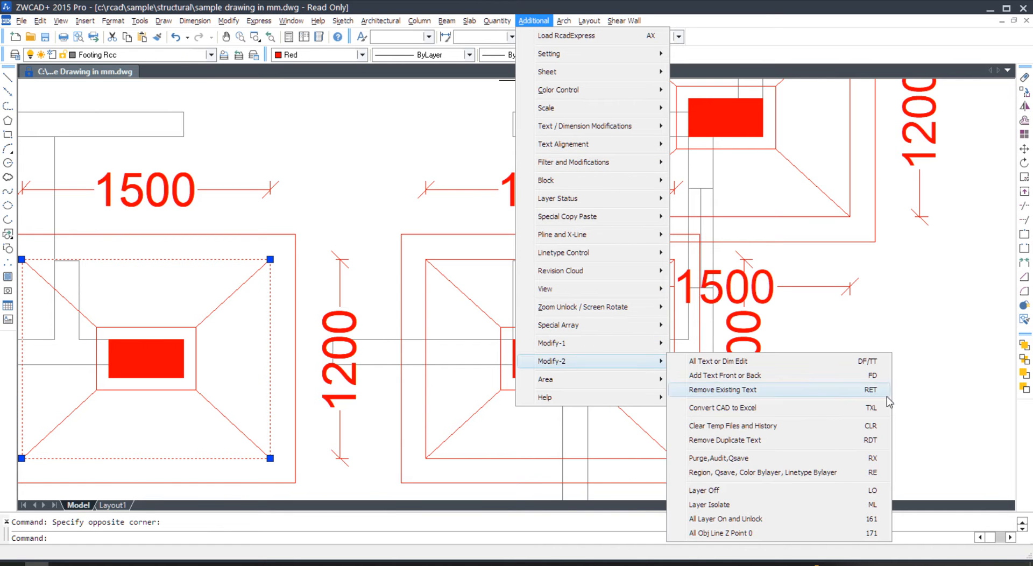
pyautogui.click(846, 505)
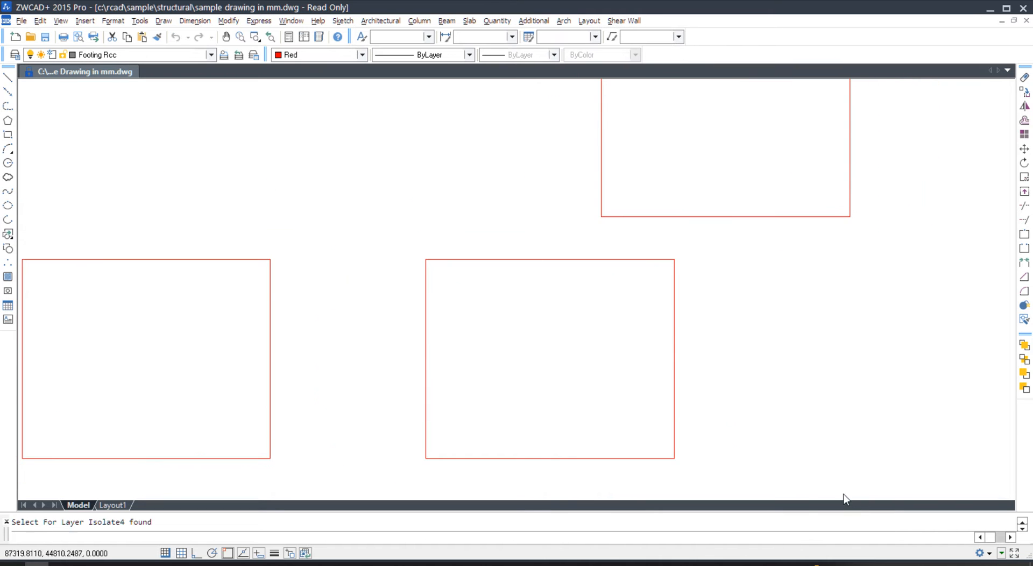
pyautogui.scroll(-10, 705, 369)
pyautogui.click(747, 189)
pyautogui.click(489, 418)
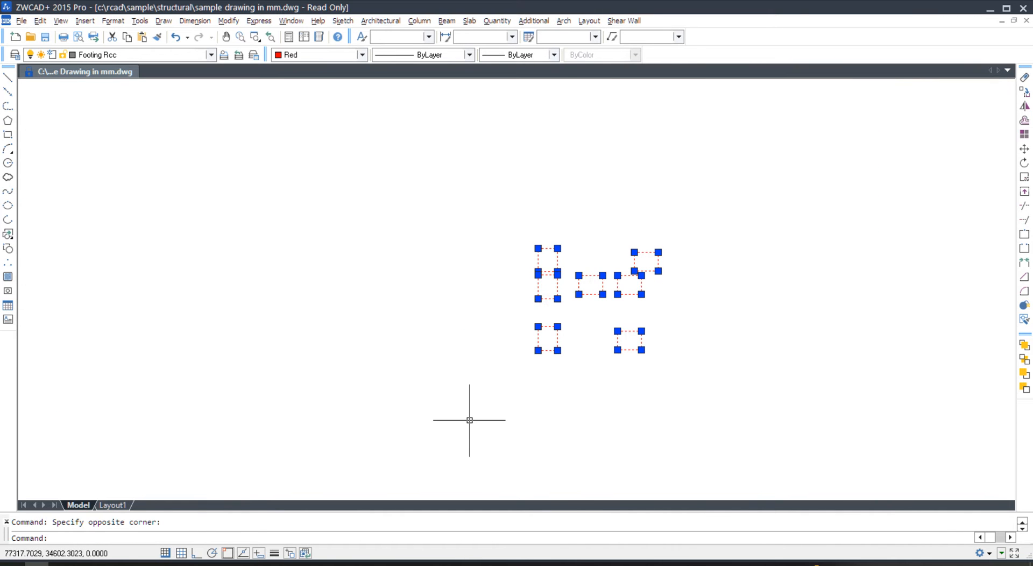
pyautogui.write('LOVERKILL')
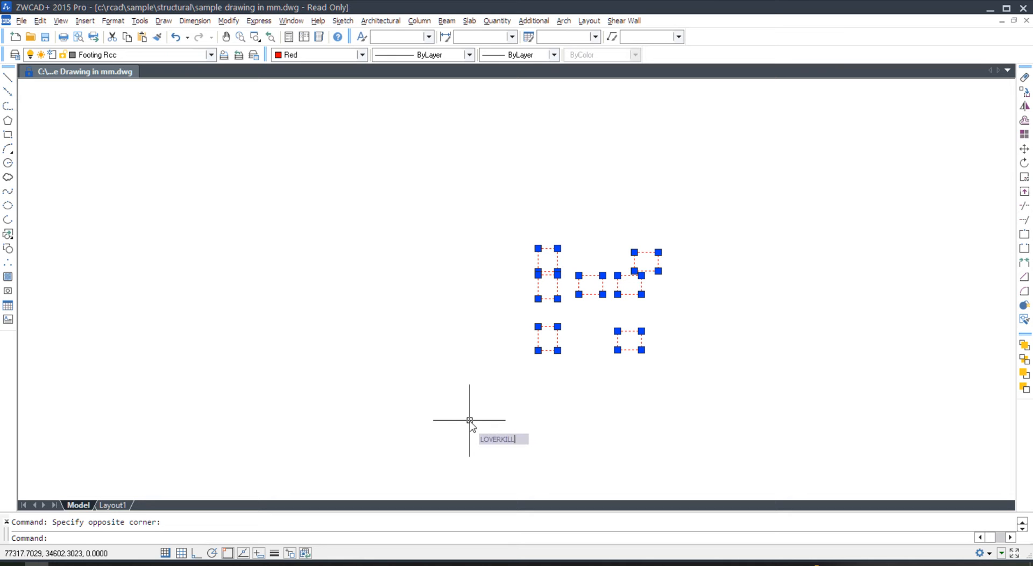
# - Run OVERKILL on the footings, ignoring plot style, colour, layer, lineweight and linetype
pyautogui.press('Return')
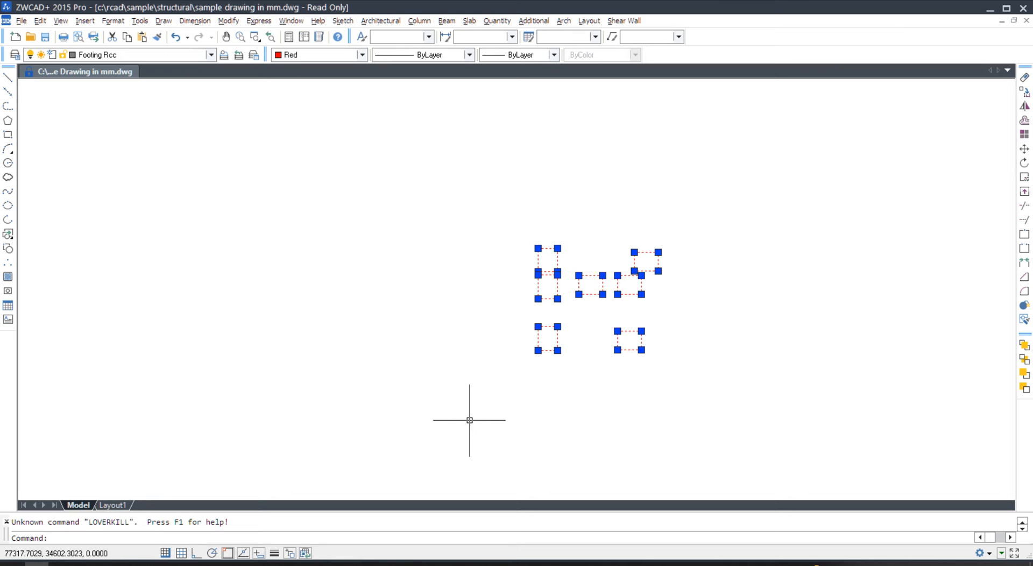
pyautogui.write('OVERKILL')
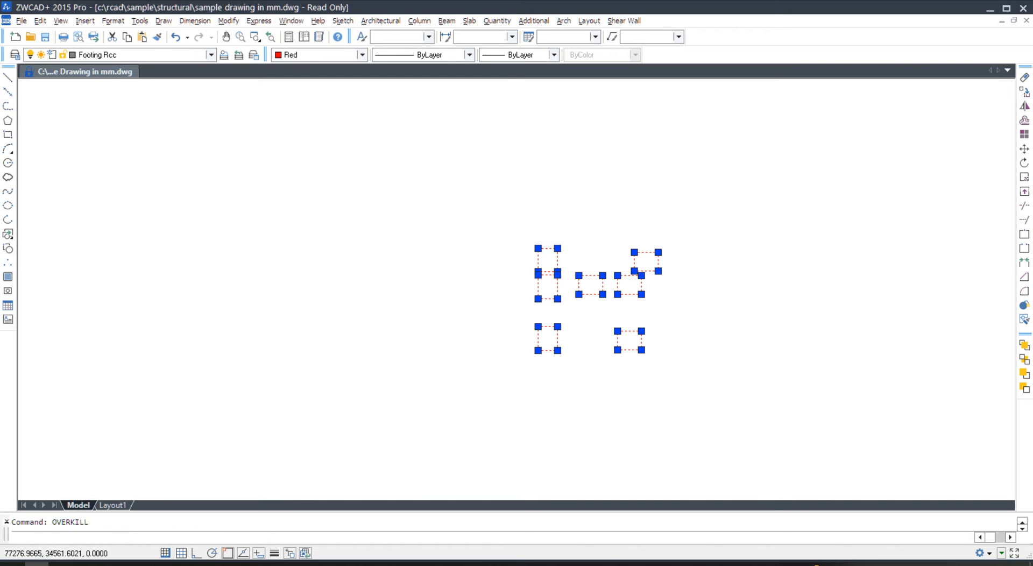
pyautogui.press('Return')
pyautogui.click(413, 273)
pyautogui.click(399, 258)
pyautogui.click(397, 245)
pyautogui.click(532, 245)
pyautogui.click(533, 262)
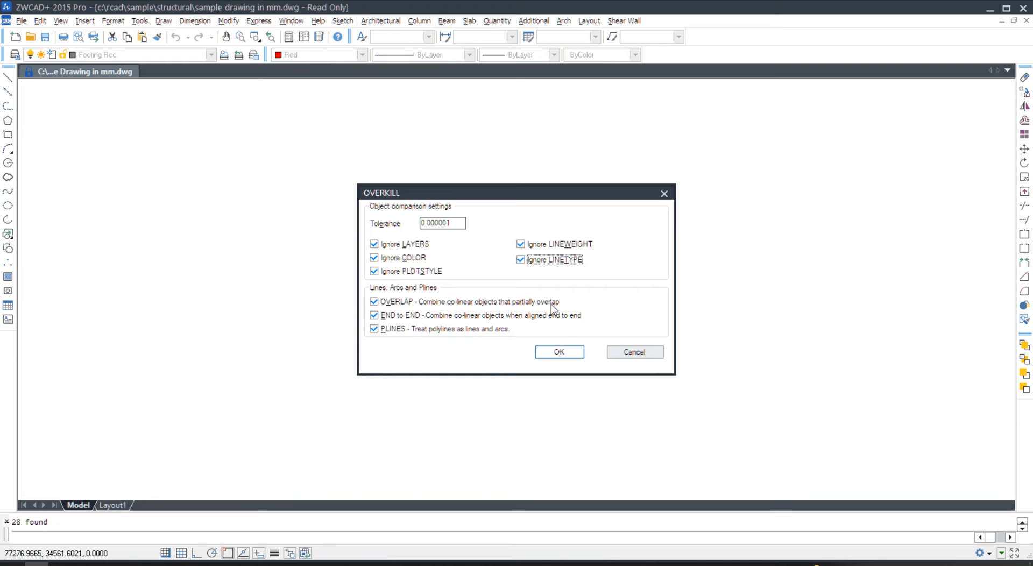
pyautogui.click(560, 353)
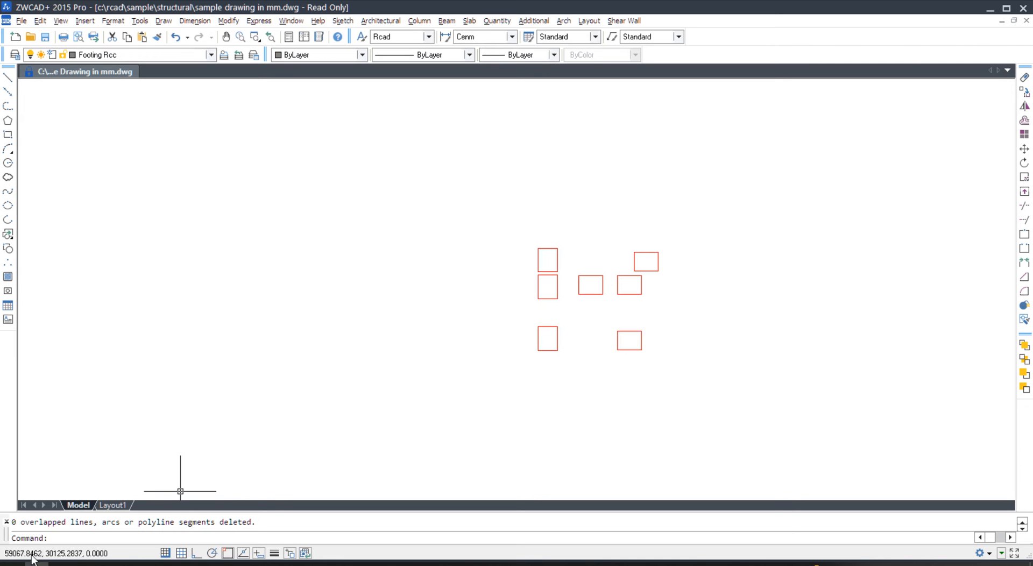
# - Attempt to move the middle footing rectangles, cancelling each selection
pyautogui.write('m')
pyautogui.press('space')
pyautogui.click(600, 302)
pyautogui.click(586, 258)
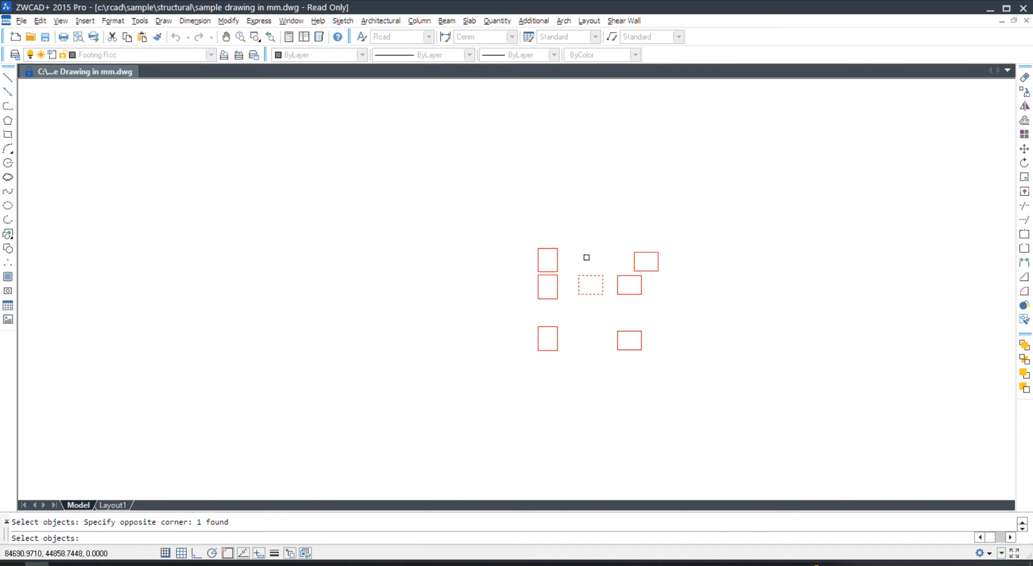
pyautogui.press('Escape')
pyautogui.press('space')
pyautogui.click(640, 304)
pyautogui.click(624, 289)
pyautogui.press('Escape')
pyautogui.press('space')
# - Cancel moves on the top-right and left rectangles, then turn all layers on and unlock
pyautogui.click(684, 260)
pyautogui.click(645, 251)
pyautogui.press('Escape')
pyautogui.press('space')
pyautogui.click(574, 234)
pyautogui.click(534, 322)
pyautogui.press('Escape')
pyautogui.write('11')
pyautogui.press('space')
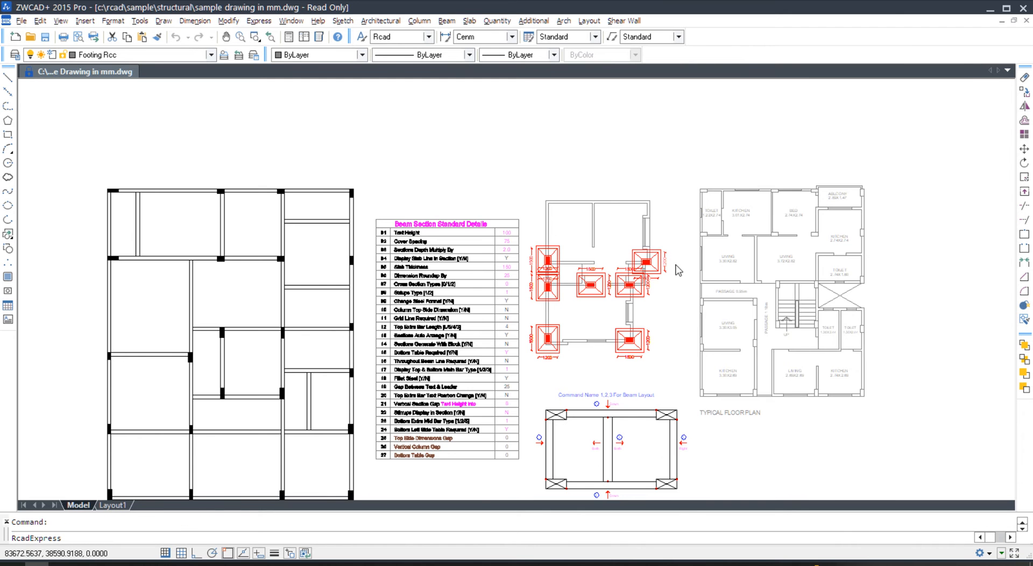
# - Cancel Move selections of the middle, right and lower-left footing rectangles
pyautogui.scroll(6, 598, 275)
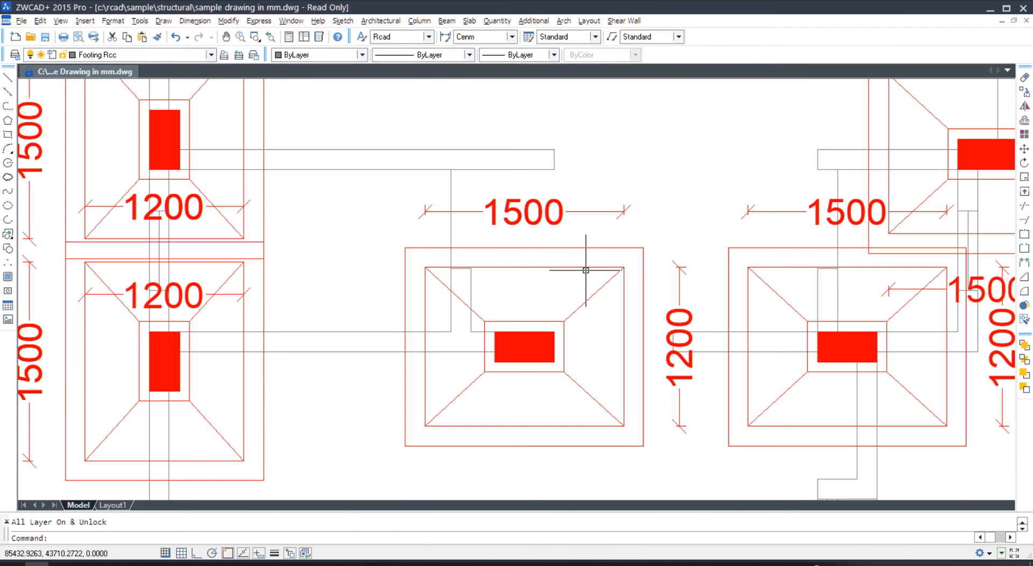
pyautogui.write('m')
pyautogui.press('space')
pyautogui.click(584, 260)
pyautogui.click(565, 276)
pyautogui.press('Escape')
pyautogui.write('m')
pyautogui.press('space')
pyautogui.click(791, 258)
pyautogui.click(781, 277)
pyautogui.press('Escape')
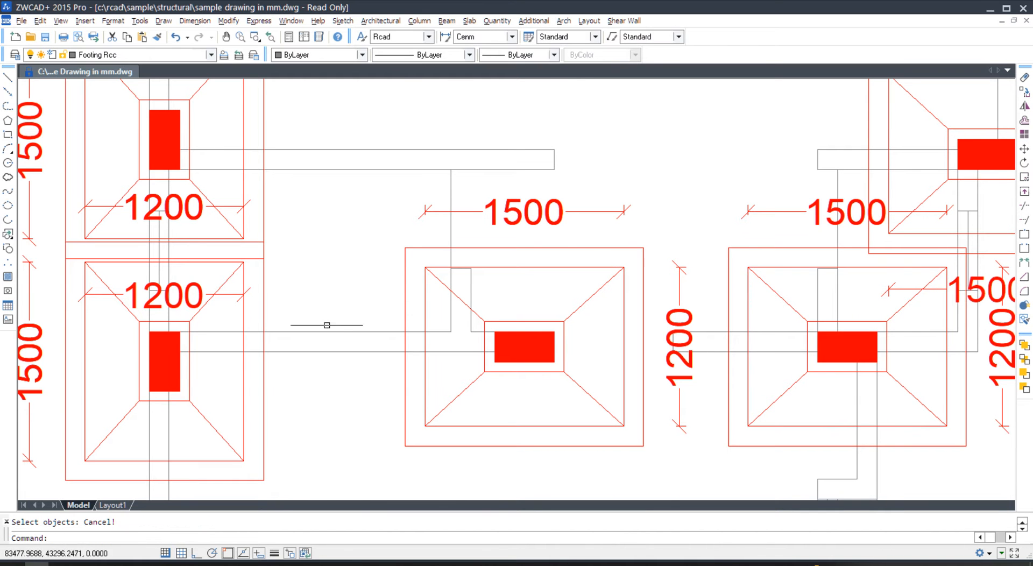
pyautogui.write('m')
pyautogui.press('space')
pyautogui.click(249, 388)
pyautogui.click(234, 388)
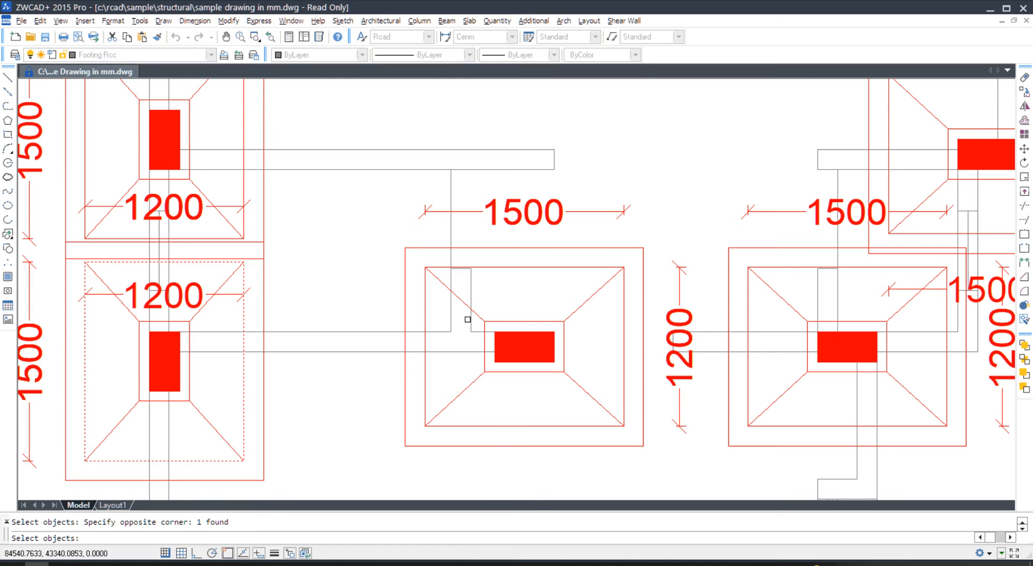
pyautogui.press('Escape')
pyautogui.scroll(-6, 532, 316)
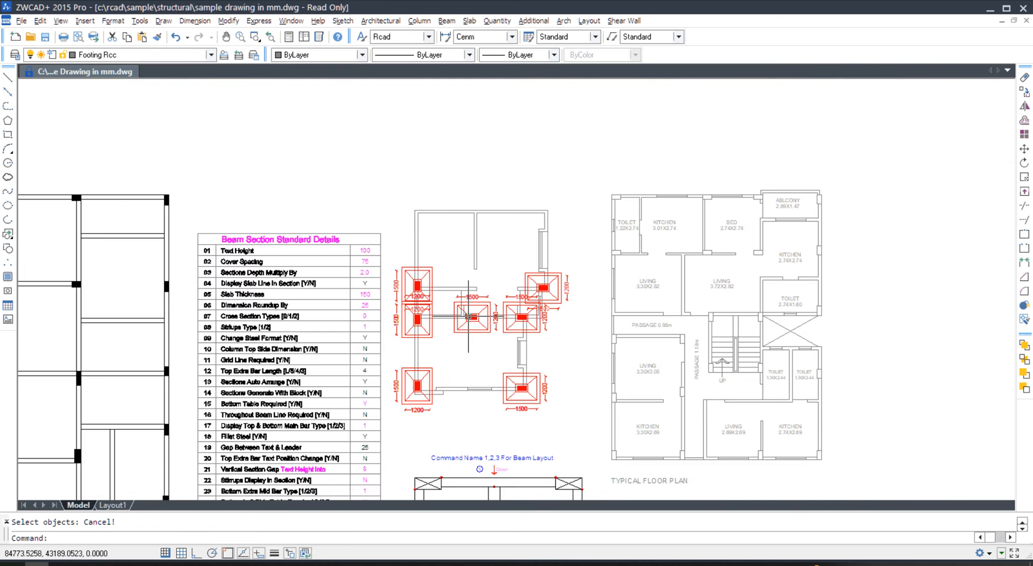
# - Close Sample Drawing in mm.dwg, answering No to saving changes
pyautogui.hotkey('alt', 'f')
pyautogui.press('c')
pyautogui.click(541, 312)
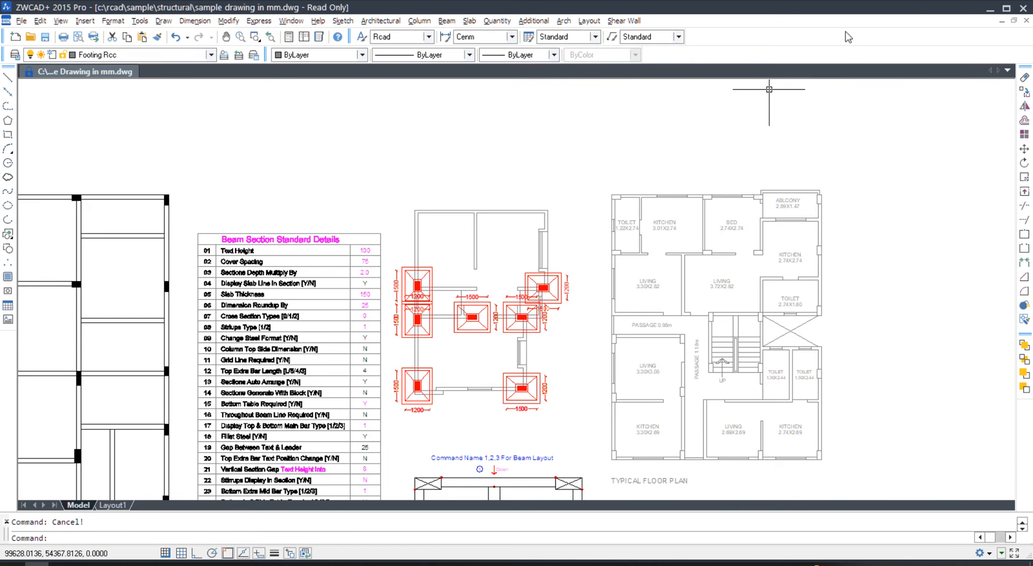
pyautogui.click(1024, 8)
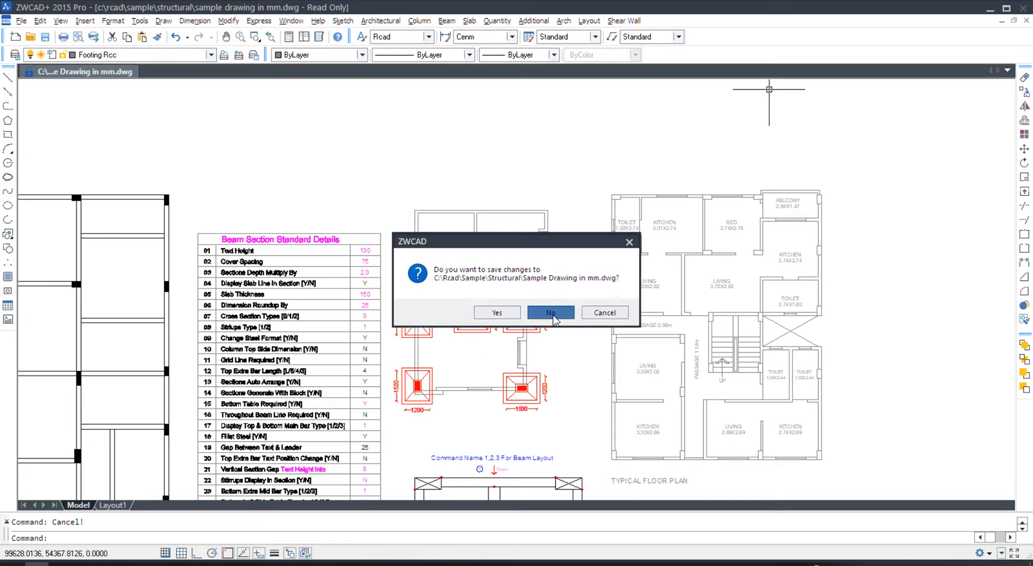
pyautogui.click(497, 313)
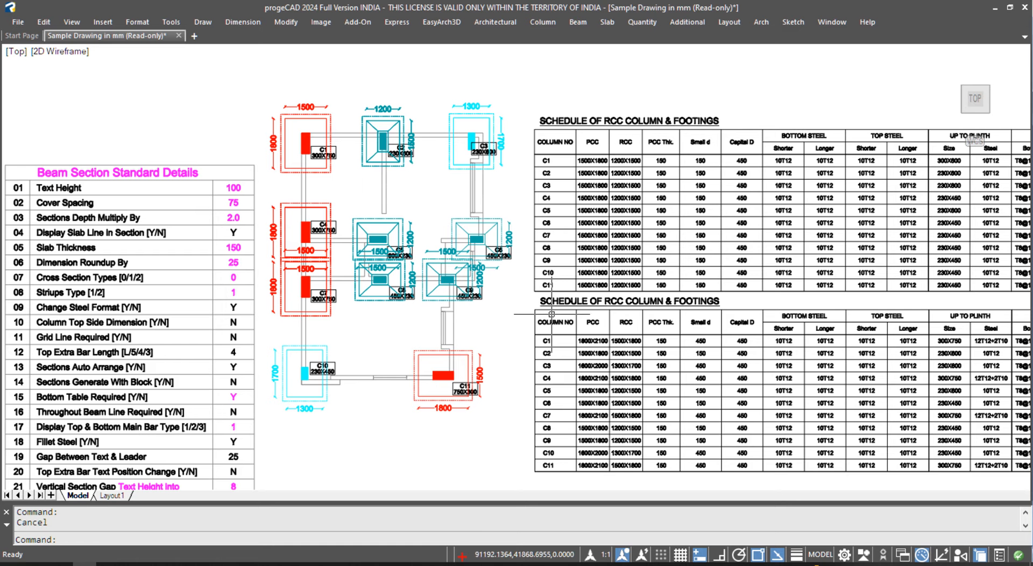
# - Erase the duplicate upper RCC column schedule table
pyautogui.scroll(-4, 387, 242)
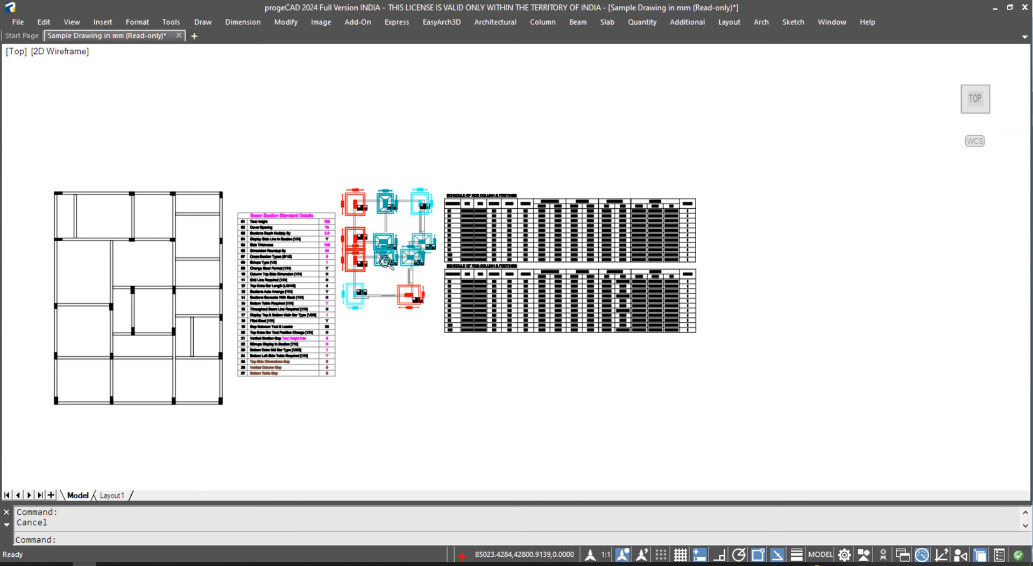
pyautogui.scroll(2, 582, 288)
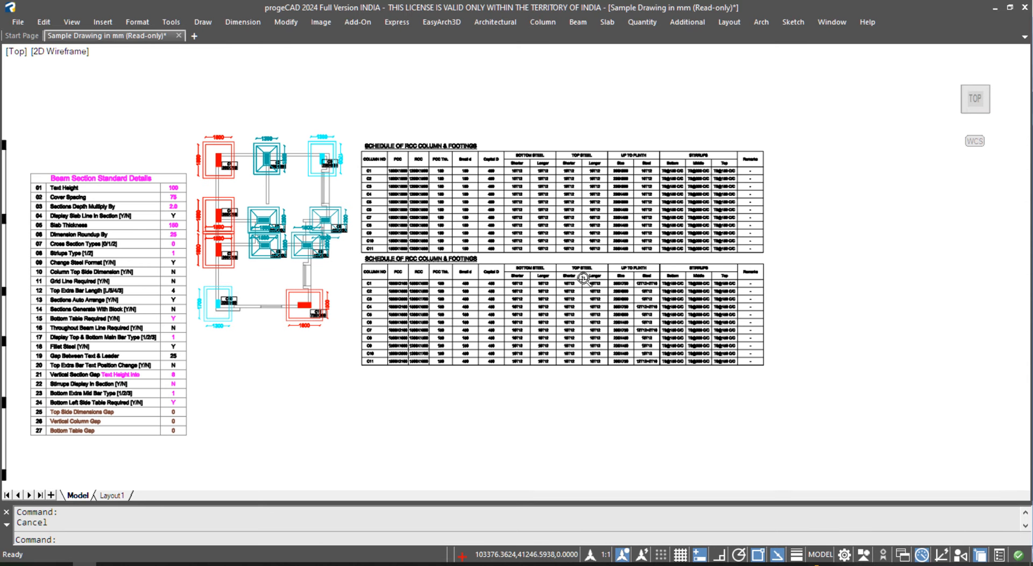
pyautogui.click(361, 127)
pyautogui.click(786, 257)
pyautogui.write('E')
pyautogui.press('Return')
# - Move the remaining schedule table up beside the footing plan
pyautogui.click(799, 249)
pyautogui.click(346, 422)
pyautogui.write('m')
pyautogui.press('Return')
pyautogui.click(504, 342)
pyautogui.click(517, 221)
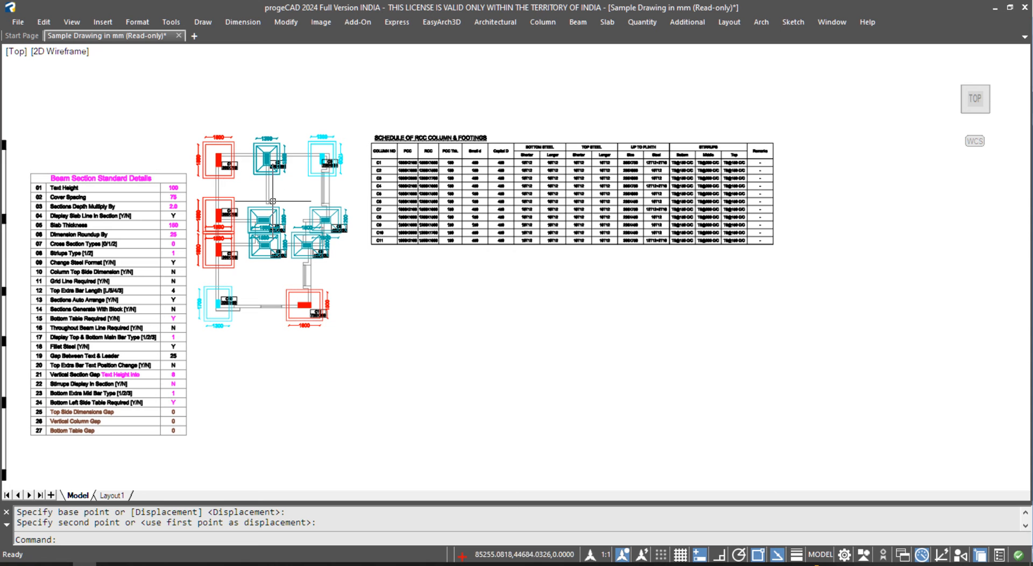
# - Browse the Column menu's 6-Detailing submenu
pyautogui.click(545, 22)
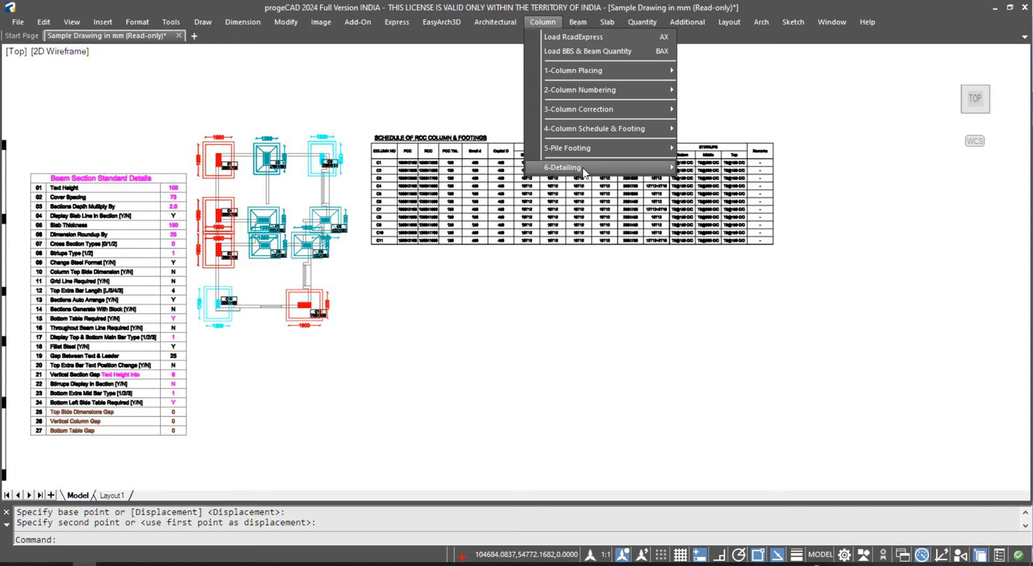
pyautogui.moveTo(585, 172)
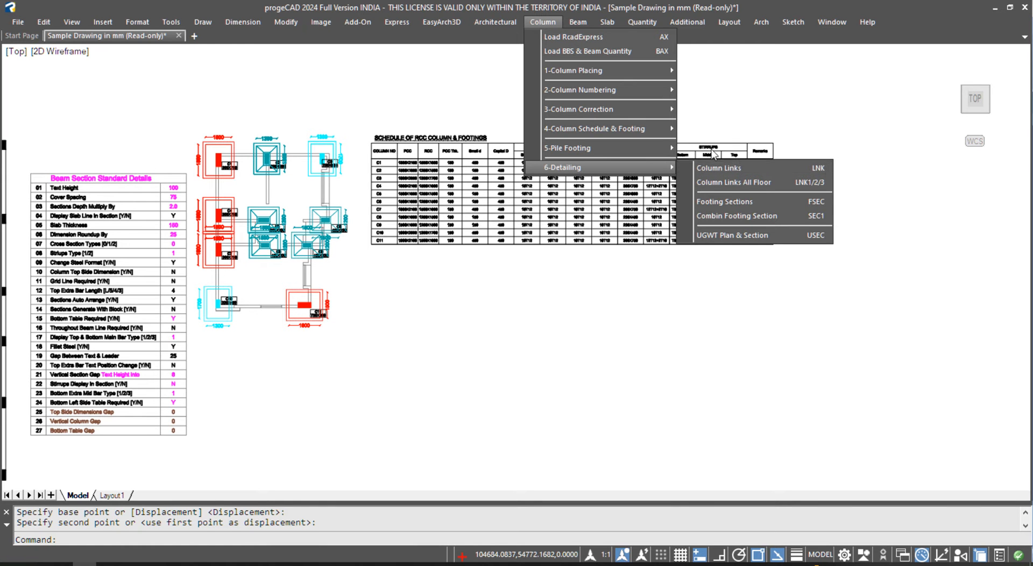
pyautogui.moveTo(627, 69)
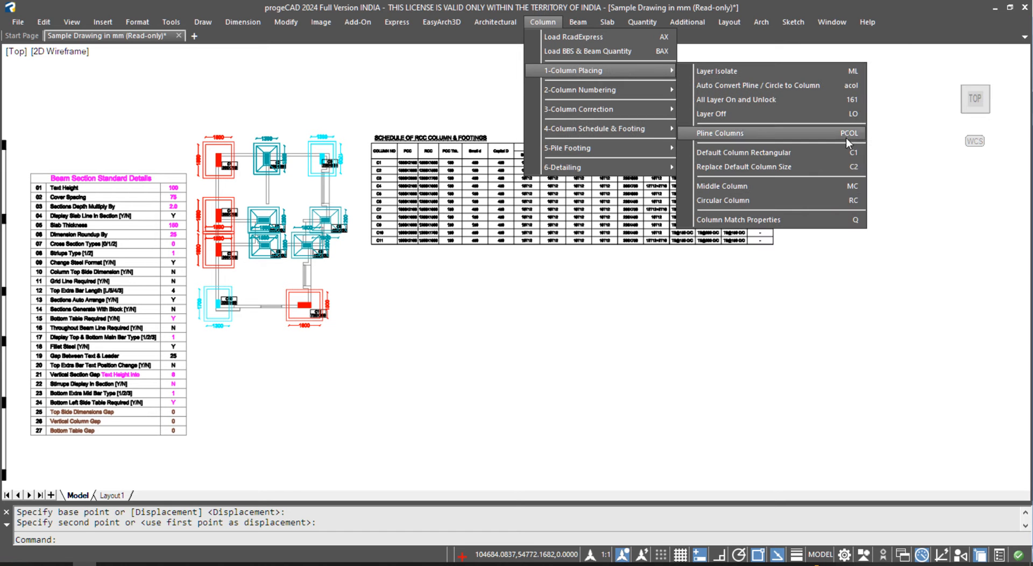
pyautogui.moveTo(641, 172)
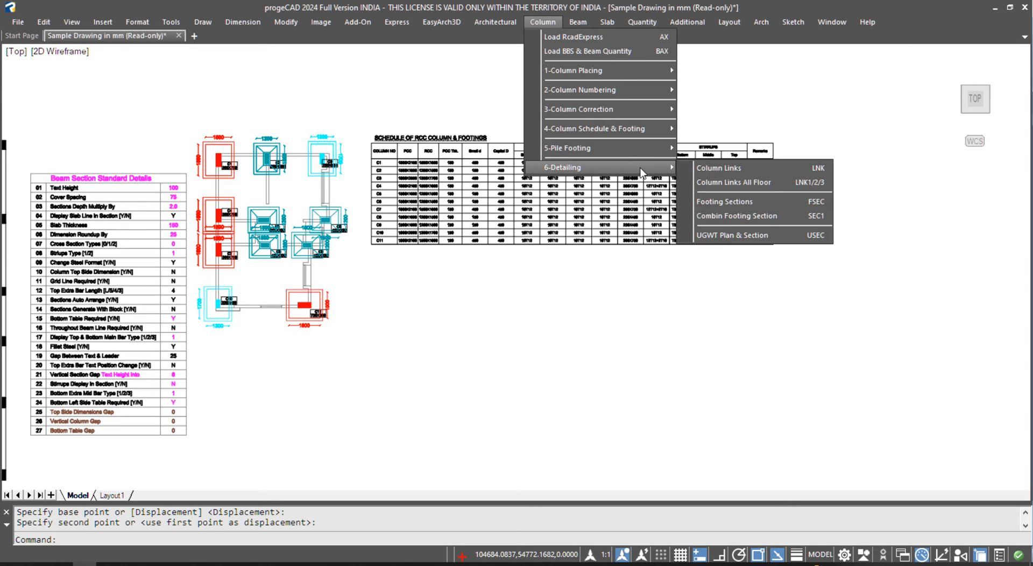
# - Run Column Links (LNK) on all 11 columns and place the C1–C11 sections in empty space
pyautogui.click(796, 168)
pyautogui.press('Return')
pyautogui.click(358, 116)
pyautogui.click(160, 383)
pyautogui.press('Return')
pyautogui.click(410, 333)
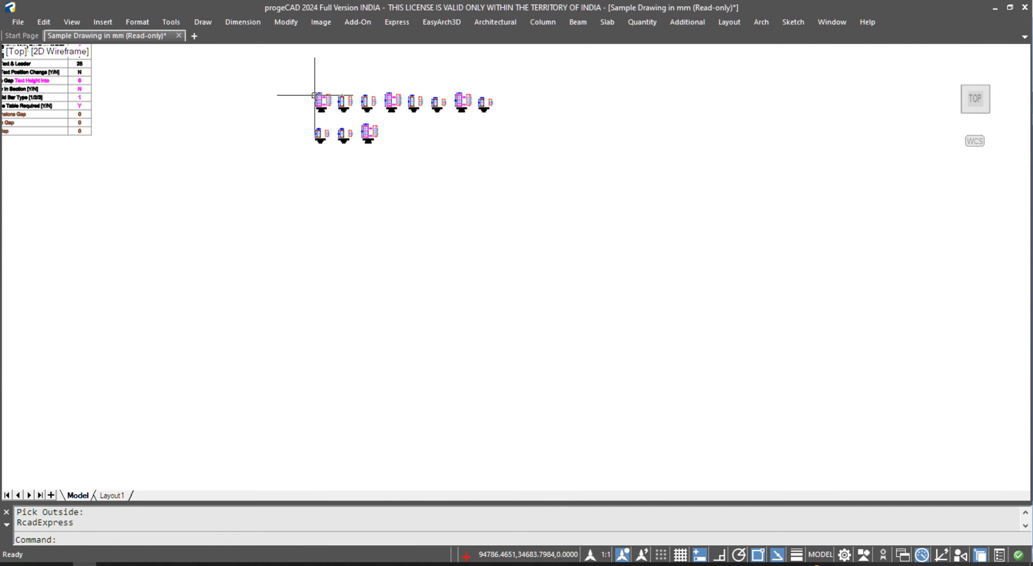
pyautogui.scroll(5, 336, 99)
pyautogui.moveTo(463, 176); pyautogui.dragTo(376, 212, button='middle')
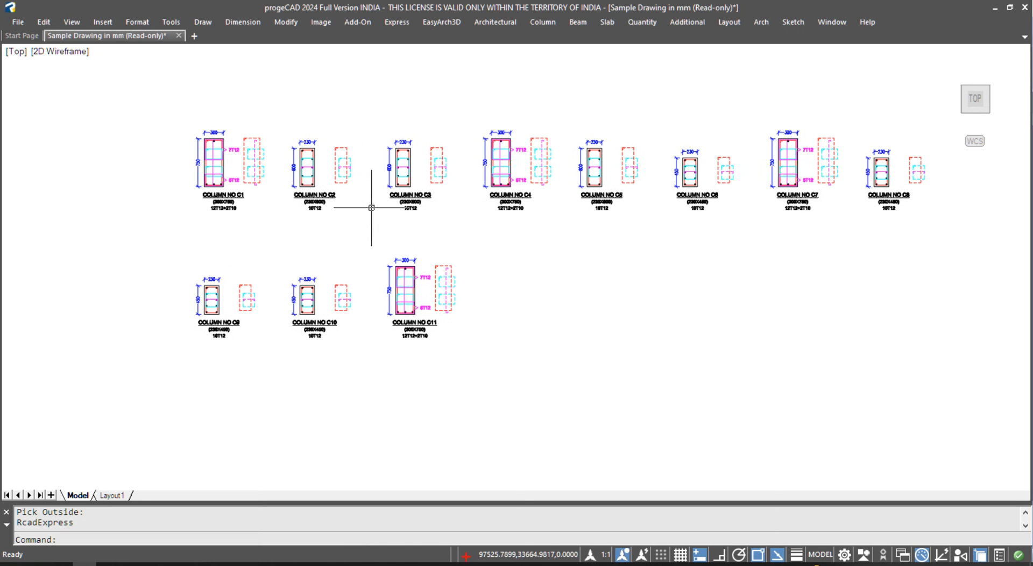
pyautogui.click(542, 22)
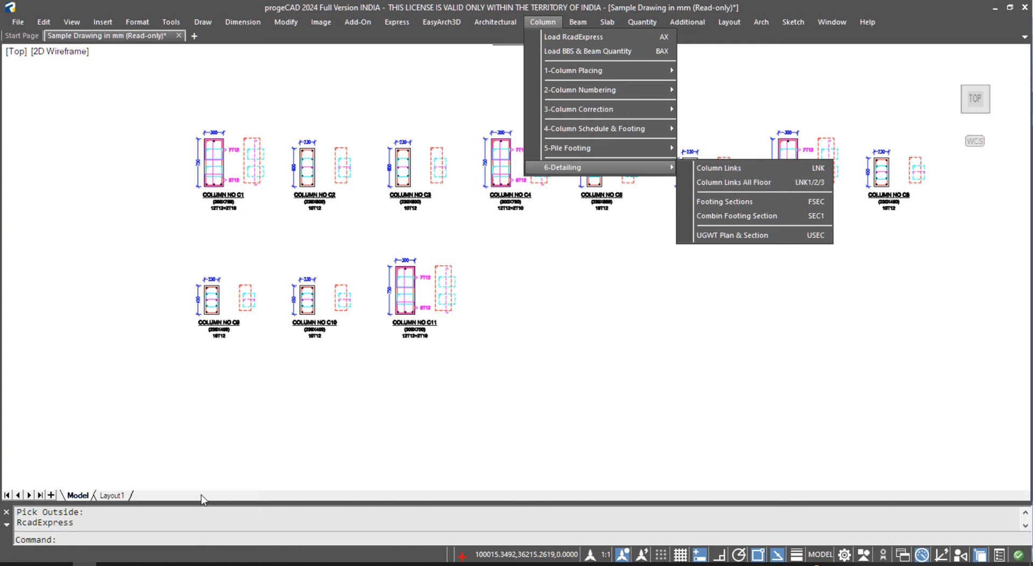
# - Open the Column1 workbook from C:\tmp in Excel
pyautogui.click(156, 564)
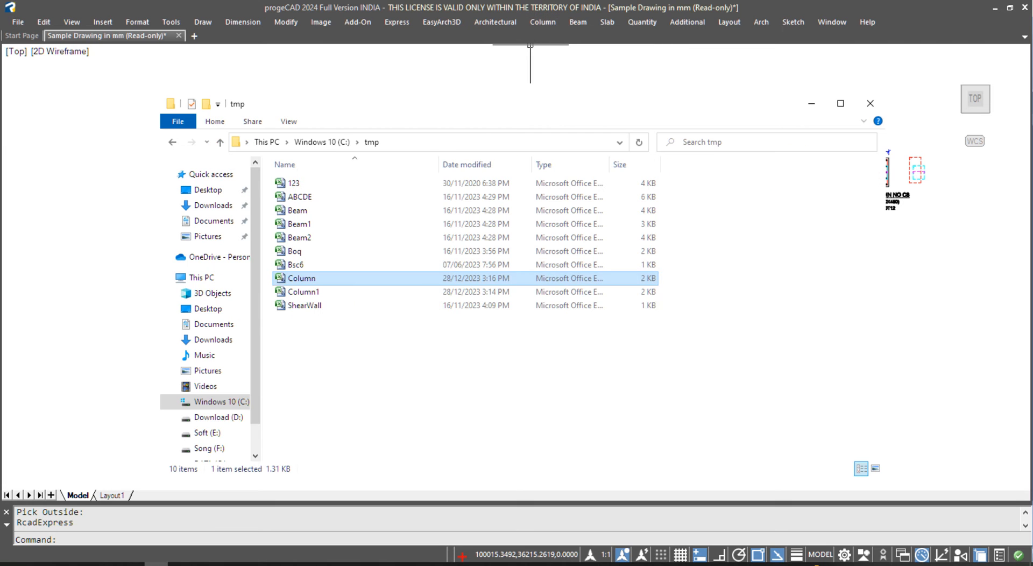
pyautogui.click(307, 294)
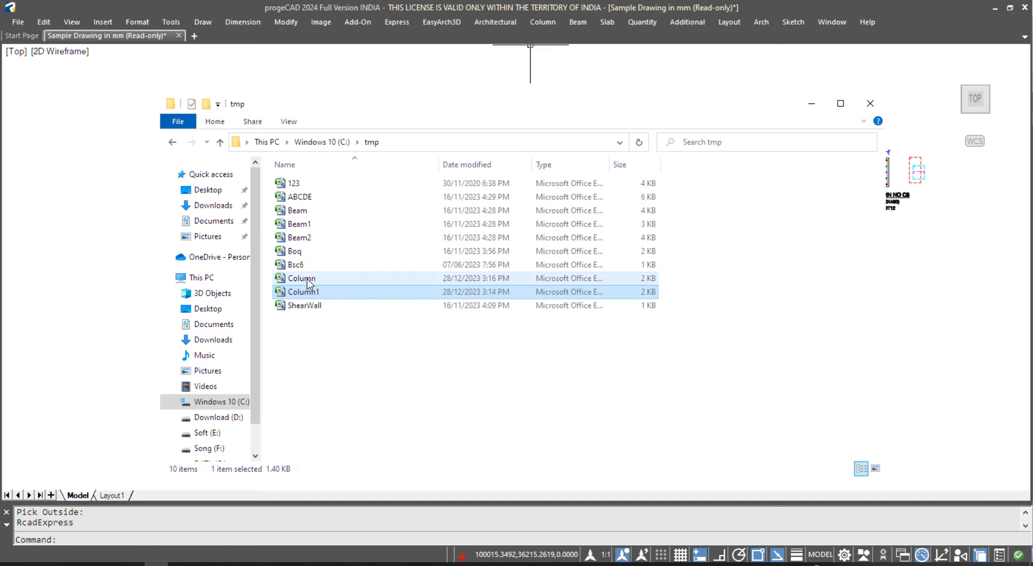
pyautogui.doubleClick(310, 291)
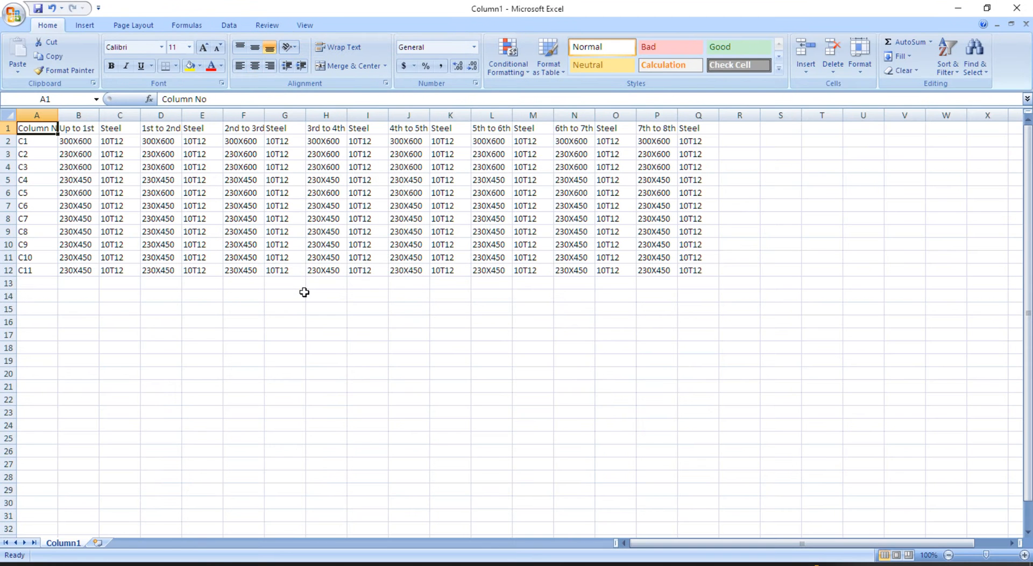
# - Check the column headers across the first five columns of the Column1 sheet
pyautogui.click(162, 131)
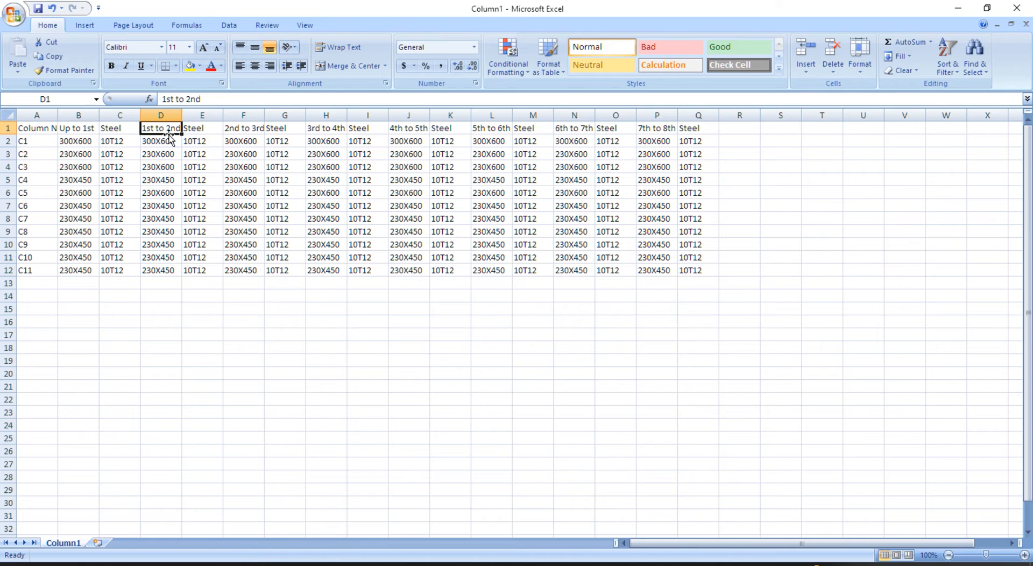
pyautogui.click(251, 130)
pyautogui.click(331, 132)
pyautogui.click(402, 129)
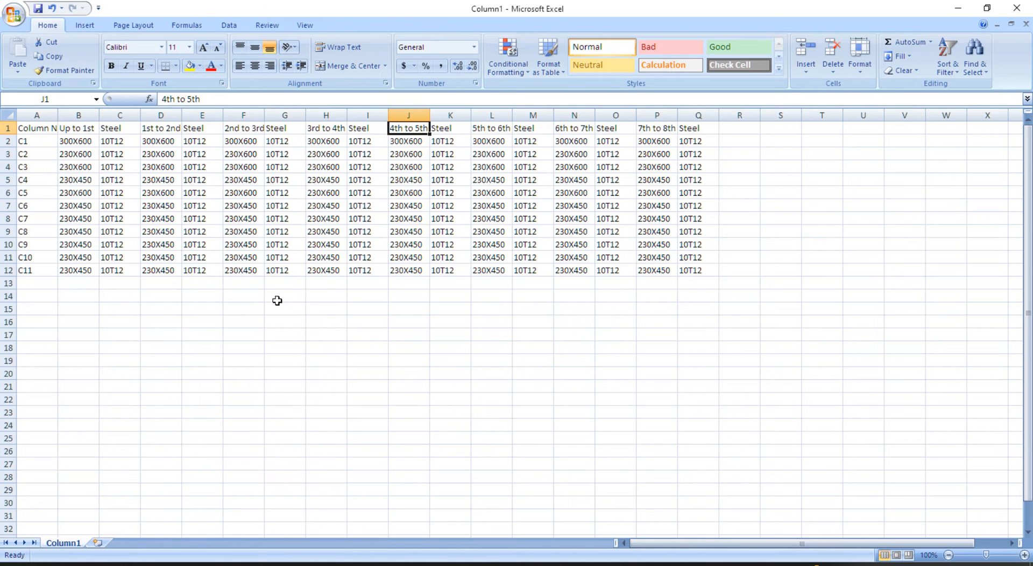
# - Delete the empty column R and save the workbook, keeping the CSV format
pyautogui.click(739, 114)
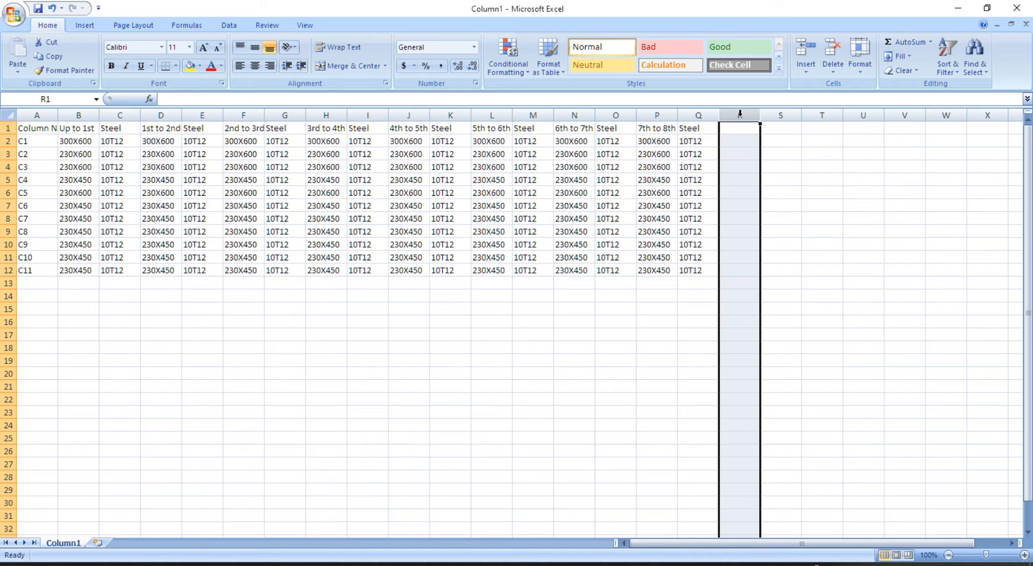
pyautogui.rightClick(740, 114)
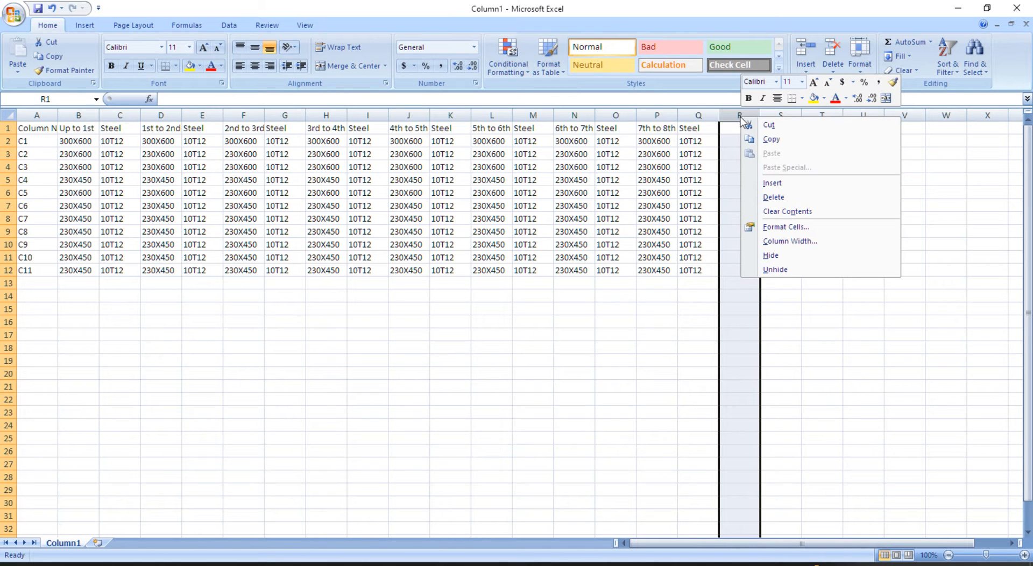
pyautogui.click(776, 197)
pyautogui.rightClick(741, 123)
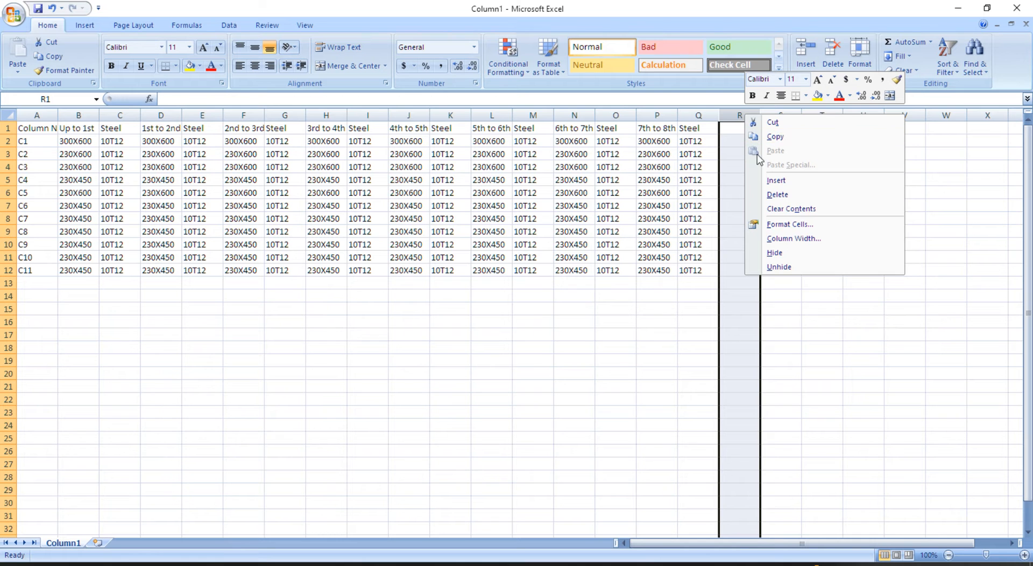
pyautogui.click(774, 195)
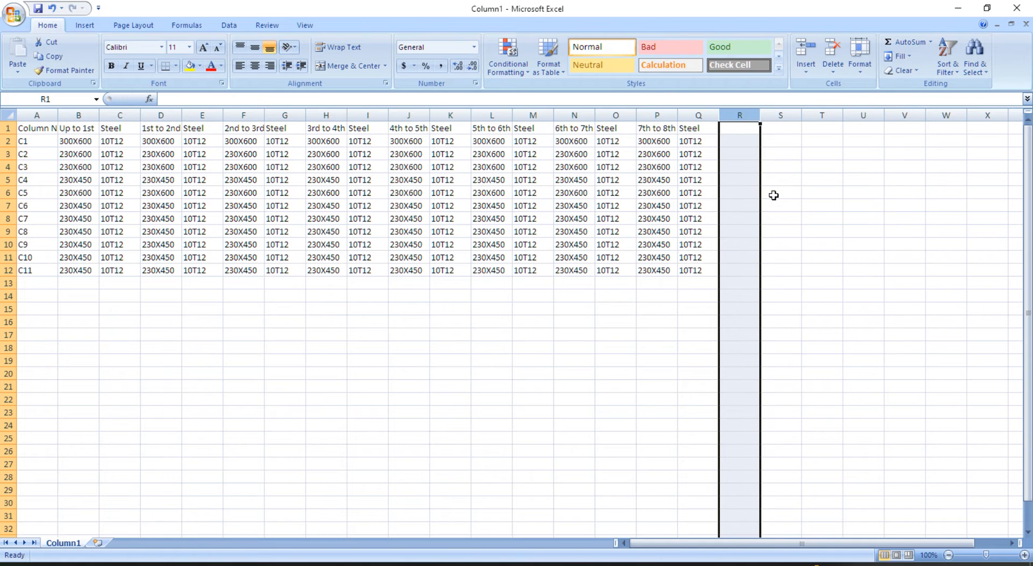
pyautogui.hotkey('ctrl', 's')
pyautogui.click(467, 332)
# - Return to the progeCAD drawing and look through the Column tools menu
pyautogui.moveTo(85, 564)
pyautogui.click(117, 534)
pyautogui.scroll(-4, 416, 245)
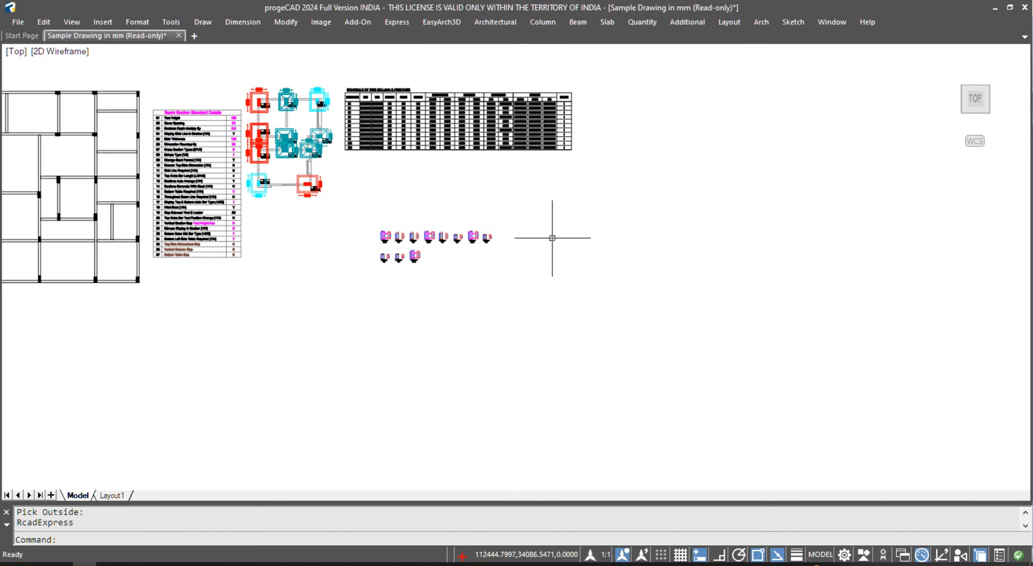
pyautogui.scroll(2, 544, 258)
pyautogui.click(542, 21)
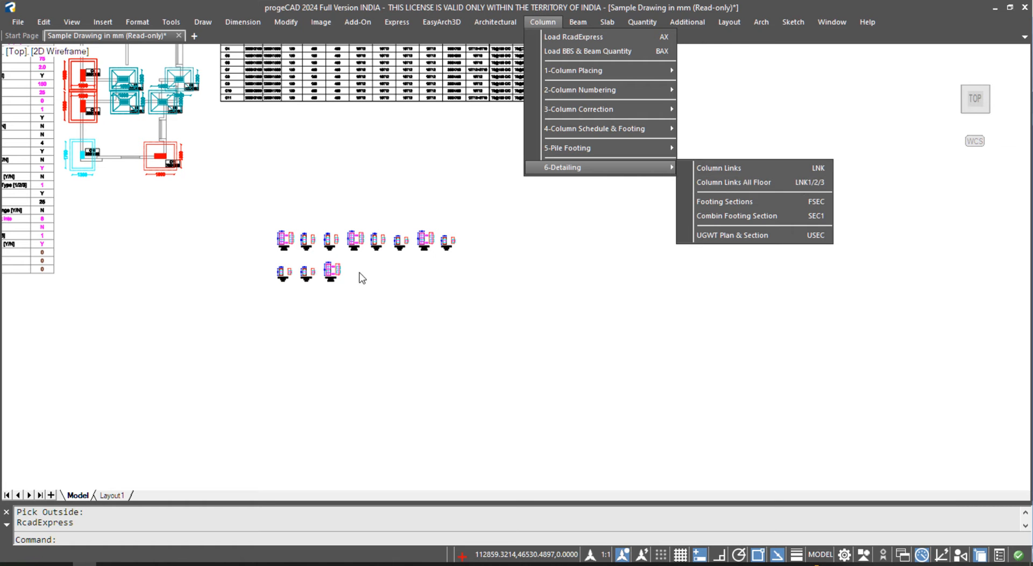
pyautogui.click(365, 272)
pyautogui.scroll(2, 287, 250)
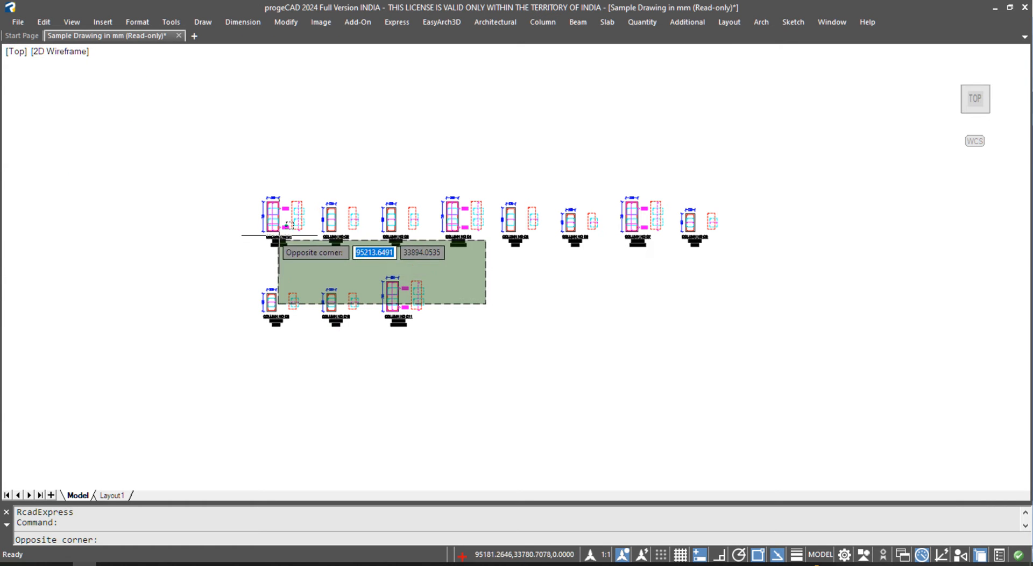
pyautogui.press('Escape')
pyautogui.scroll(2, 258, 203)
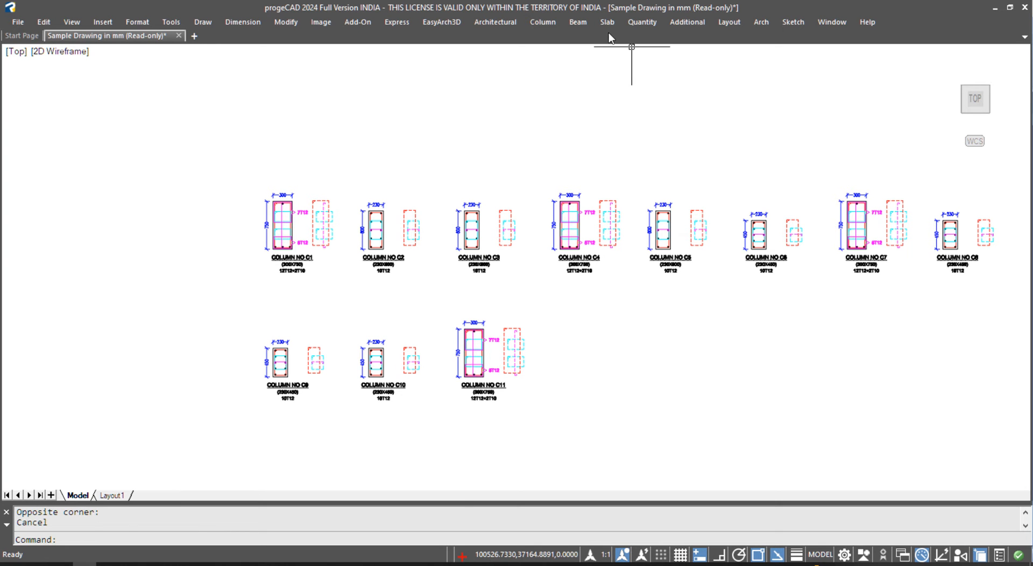
pyautogui.scroll(-4, 590, 199)
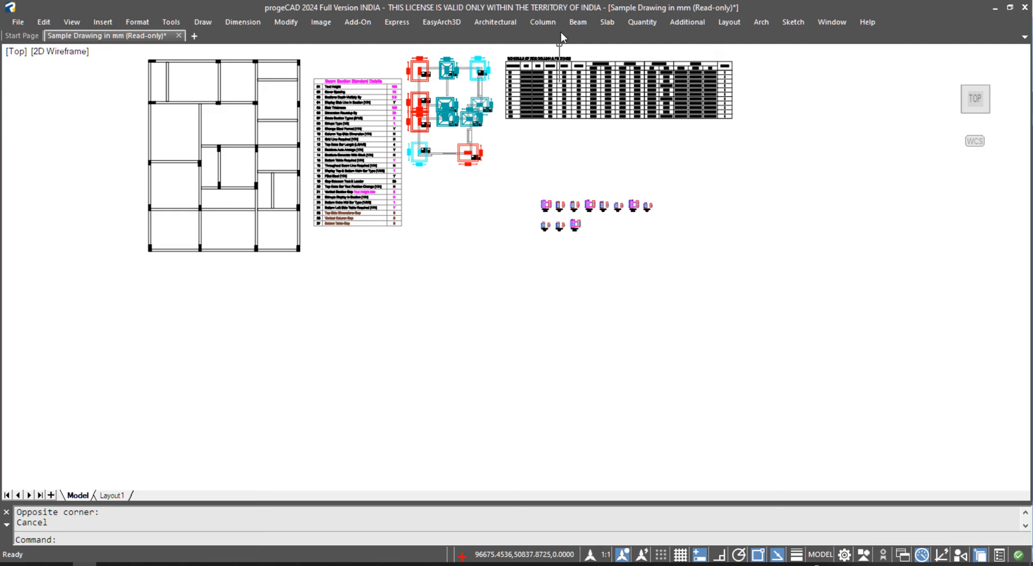
# - Run Column Links All Floor (LNK1) and pick an empty outside point for the C1 detail
pyautogui.click(542, 22)
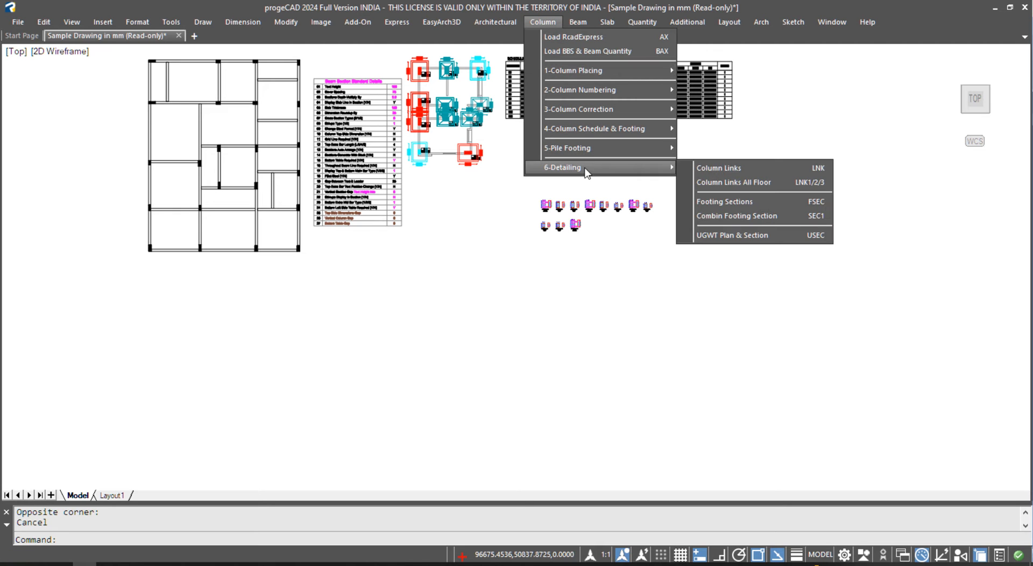
pyautogui.click(768, 186)
pyautogui.moveTo(713, 249); pyautogui.dragTo(569, 264, button='middle')
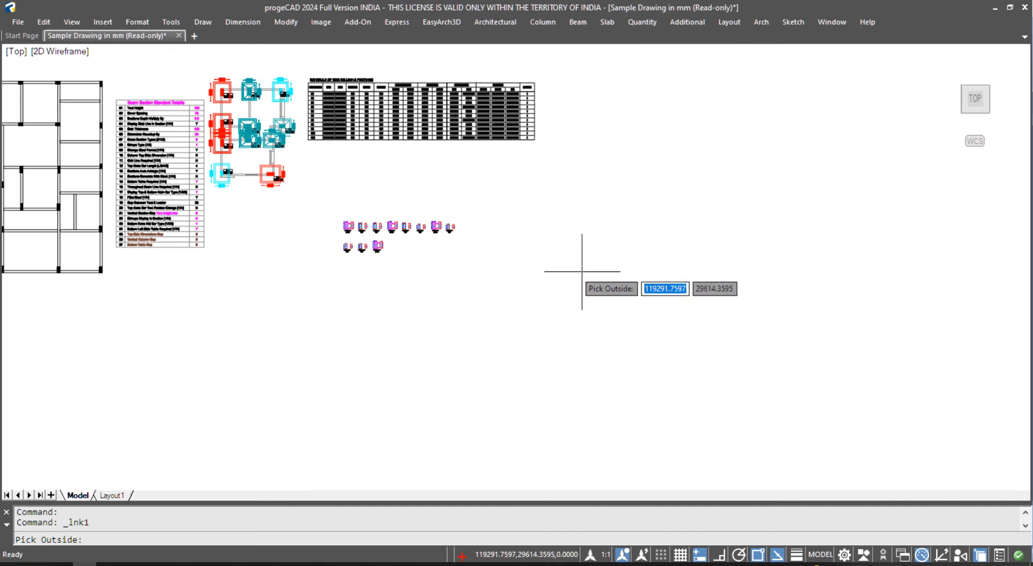
pyautogui.click(673, 230)
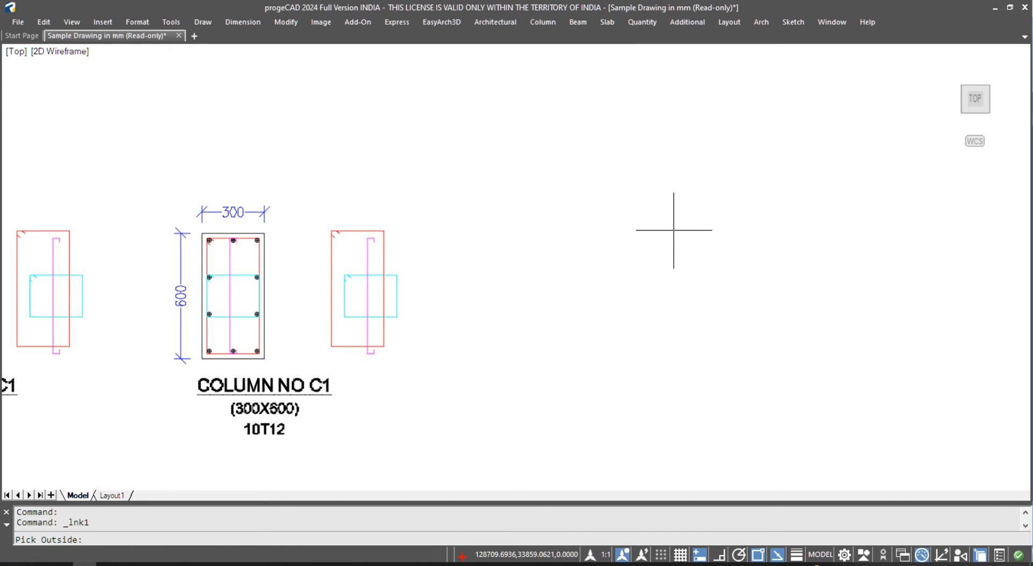
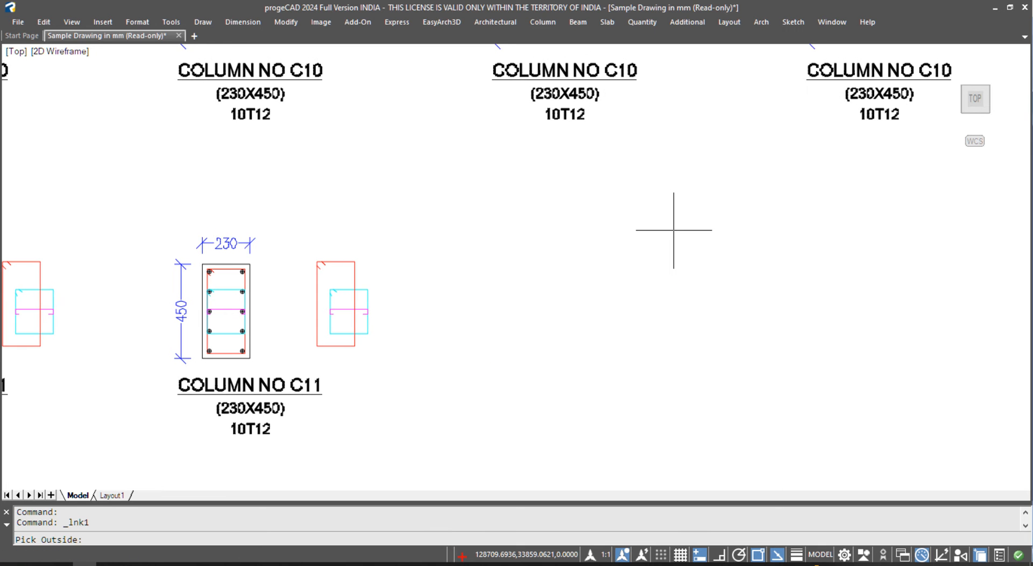
# - Place the column link details at an empty point outside the plan and zoom in on them
pyautogui.click(674, 230)
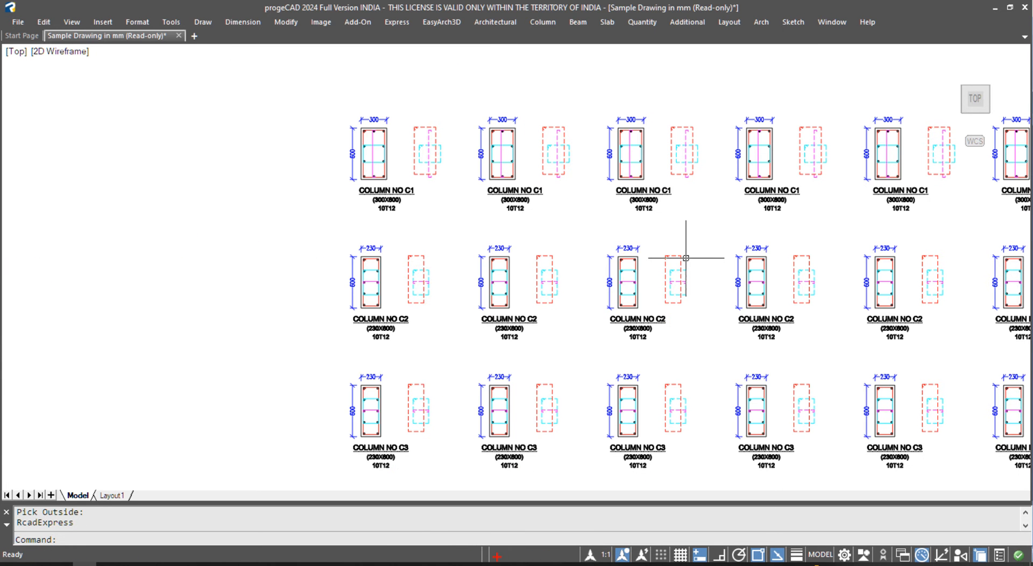
pyautogui.scroll(-5, 443, 194)
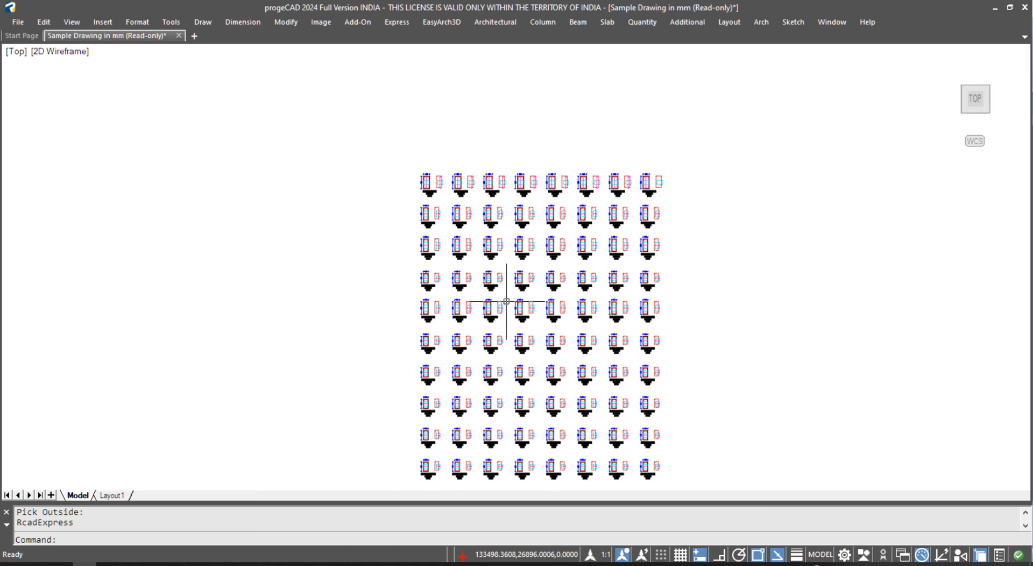
pyautogui.moveTo(512, 286); pyautogui.dragTo(492, 276, button='middle')
pyautogui.scroll(5, 395, 152)
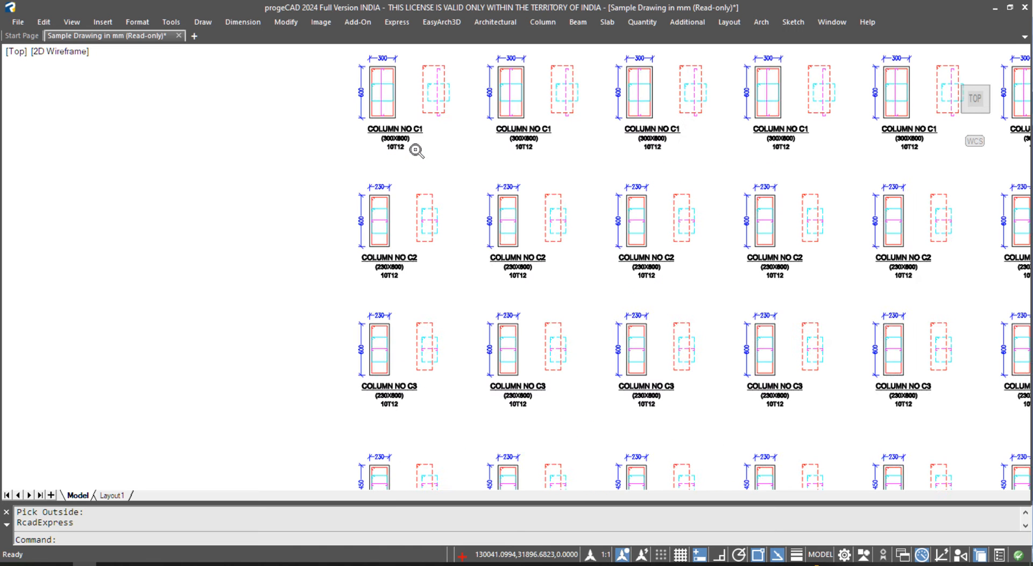
# - Erase the stray horizontal construction line running across the column details
pyautogui.write('HH')
pyautogui.press('Return')
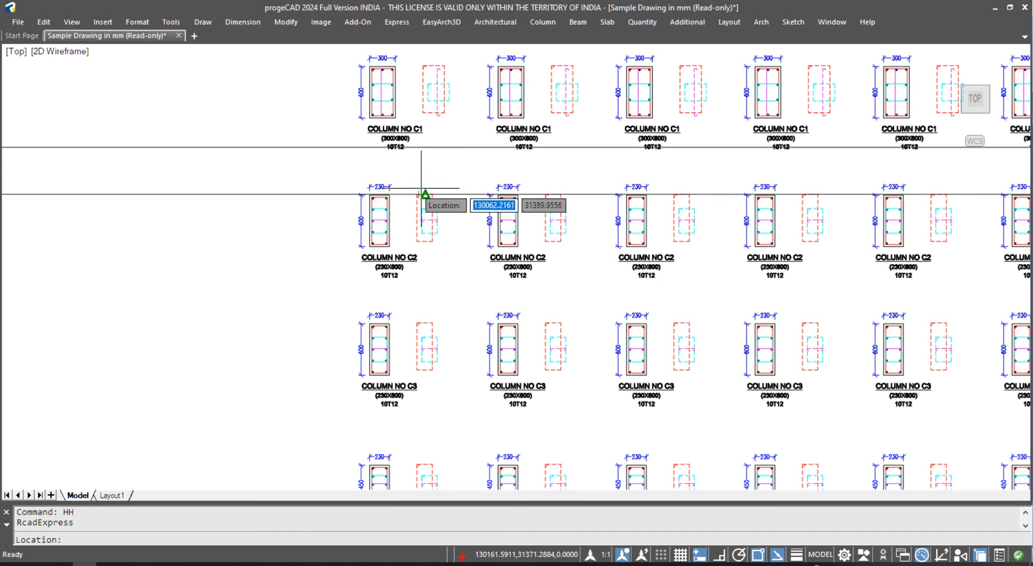
pyautogui.press('Escape')
pyautogui.click(404, 166)
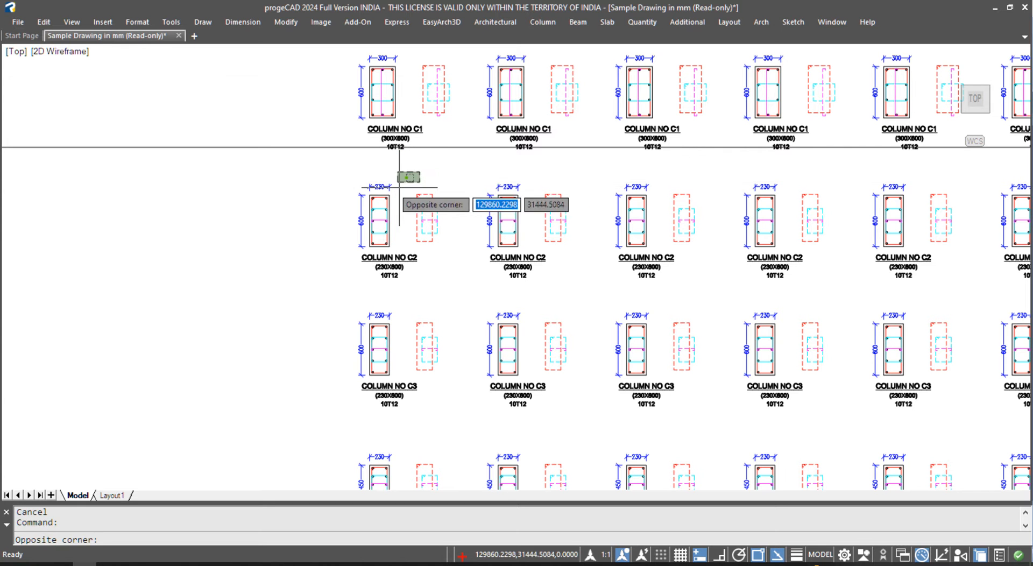
pyautogui.press('Escape')
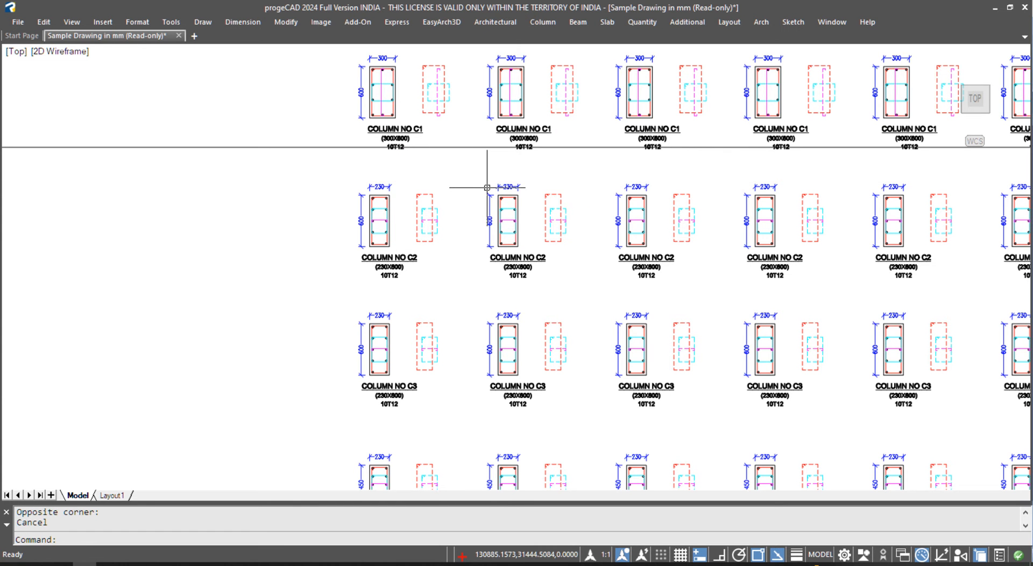
pyautogui.scroll(-2, 489, 180)
pyautogui.click(865, 159)
pyautogui.click(860, 176)
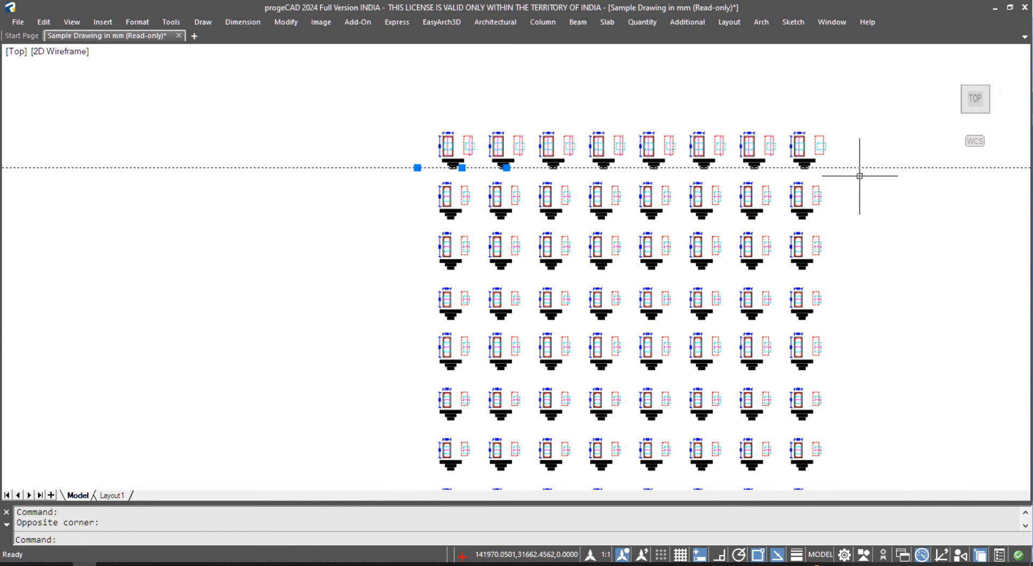
pyautogui.write('E')
pyautogui.press('Return')
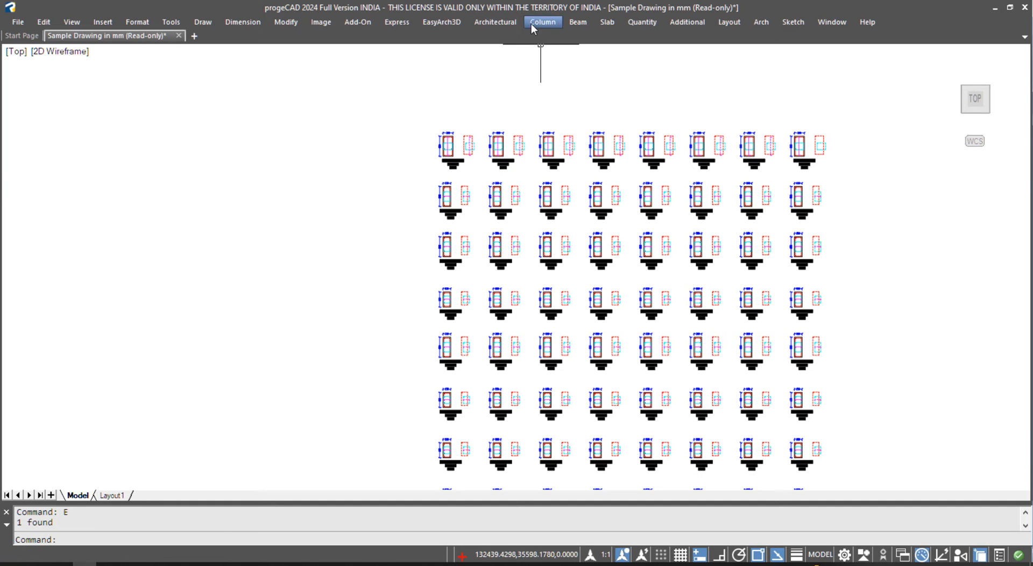
# - Start Column > 6-Detailing > Footing Sections, accepting the default column ID
pyautogui.click(531, 24)
pyautogui.moveTo(592, 167)
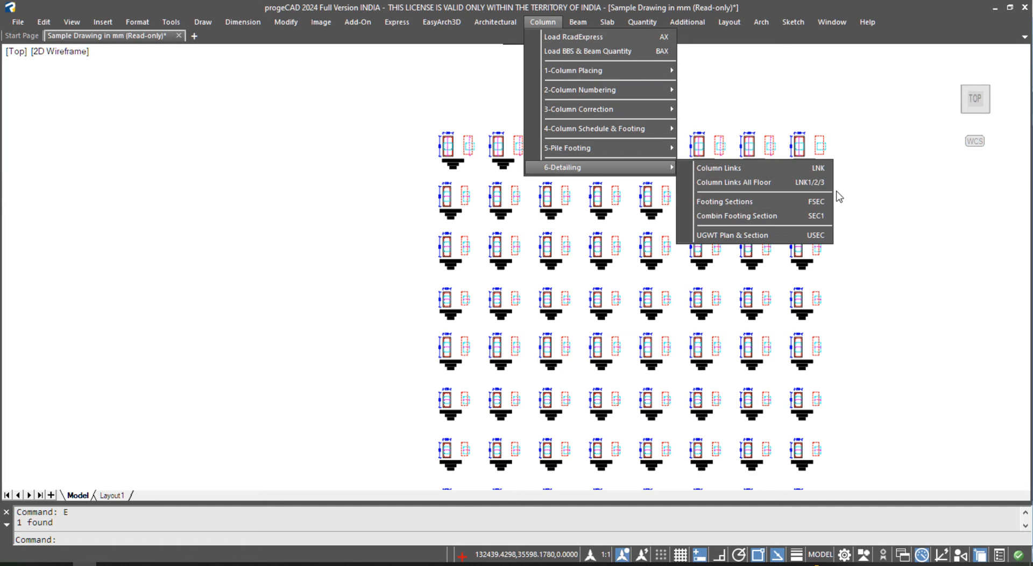
pyautogui.click(721, 206)
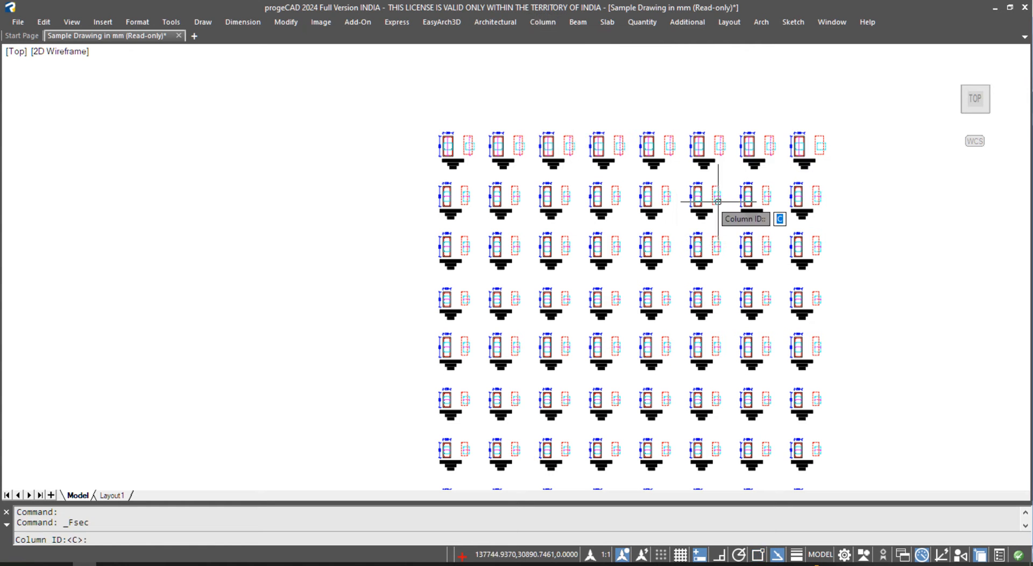
pyautogui.press('Return')
pyautogui.scroll(-6, 558, 323)
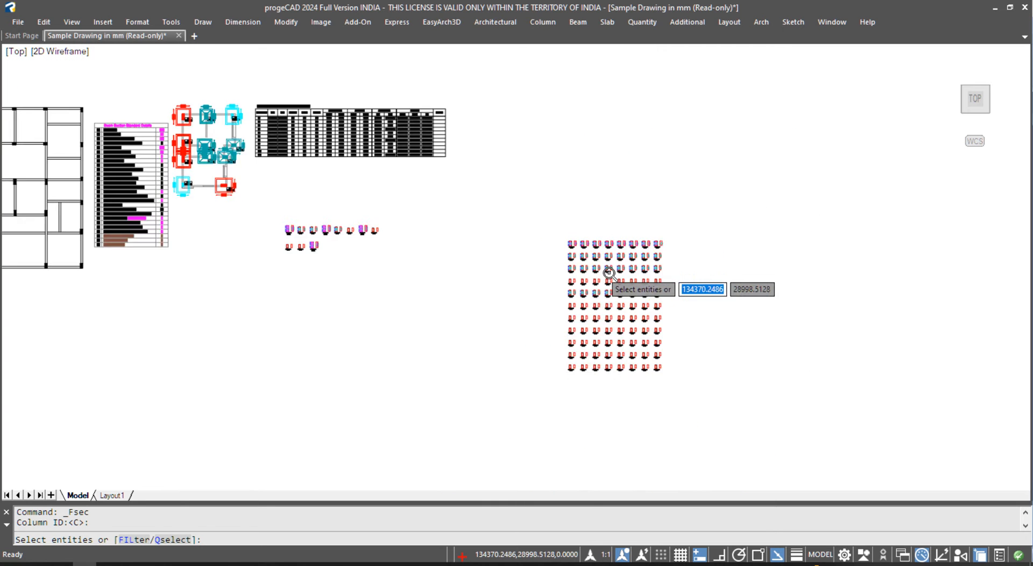
pyautogui.scroll(6, 473, 253)
pyautogui.moveTo(478, 177); pyautogui.dragTo(480, 304, button='middle')
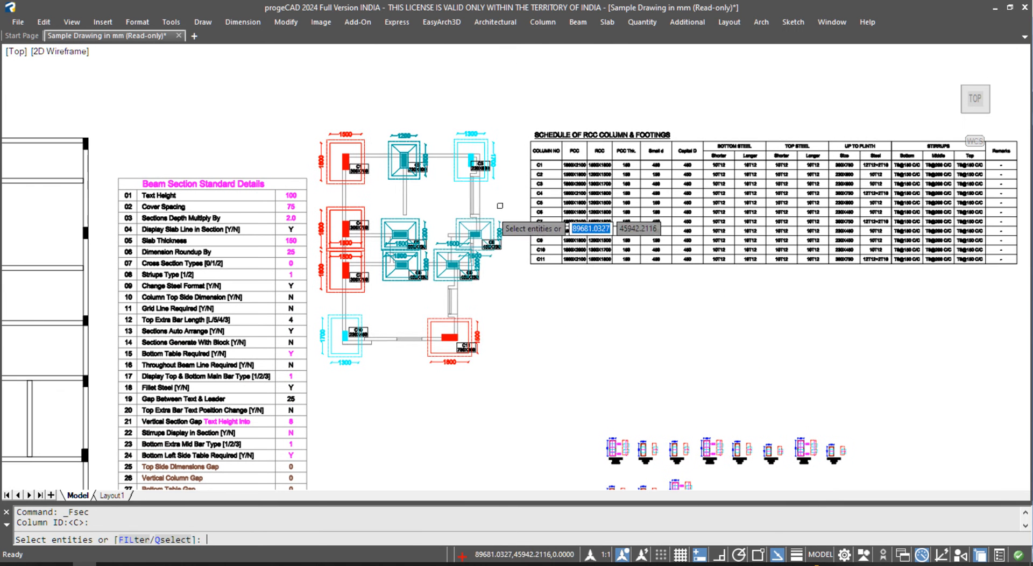
# - Select the 11 plan columns, keep the 150 PCC offset, and place the sections outside the plan
pyautogui.click(512, 113)
pyautogui.click(296, 456)
pyautogui.press('Return')
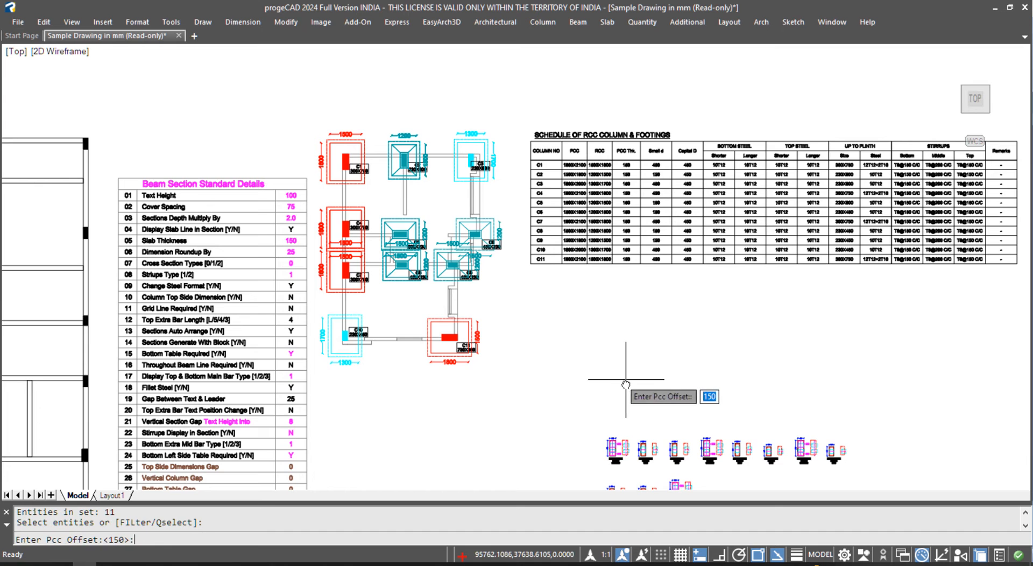
pyautogui.moveTo(624, 382); pyautogui.dragTo(272, 295, button='middle')
pyautogui.press('Return')
pyautogui.moveTo(668, 280); pyautogui.dragTo(470, 351, button='middle')
pyautogui.click(651, 240)
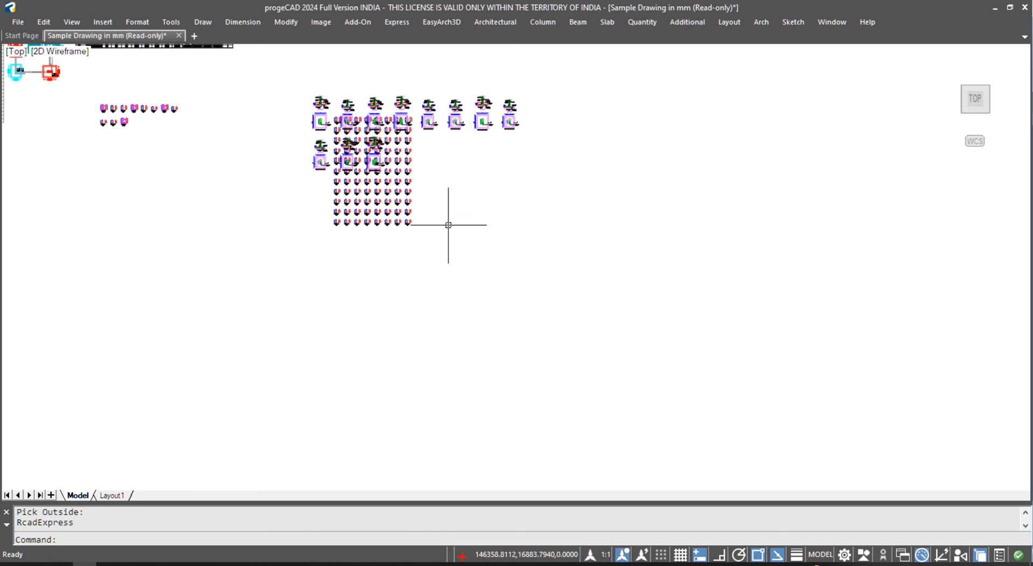
# - Select the footing and column details, isolate their layers with ML, then restore all layers with 111
pyautogui.scroll(5, 315, 100)
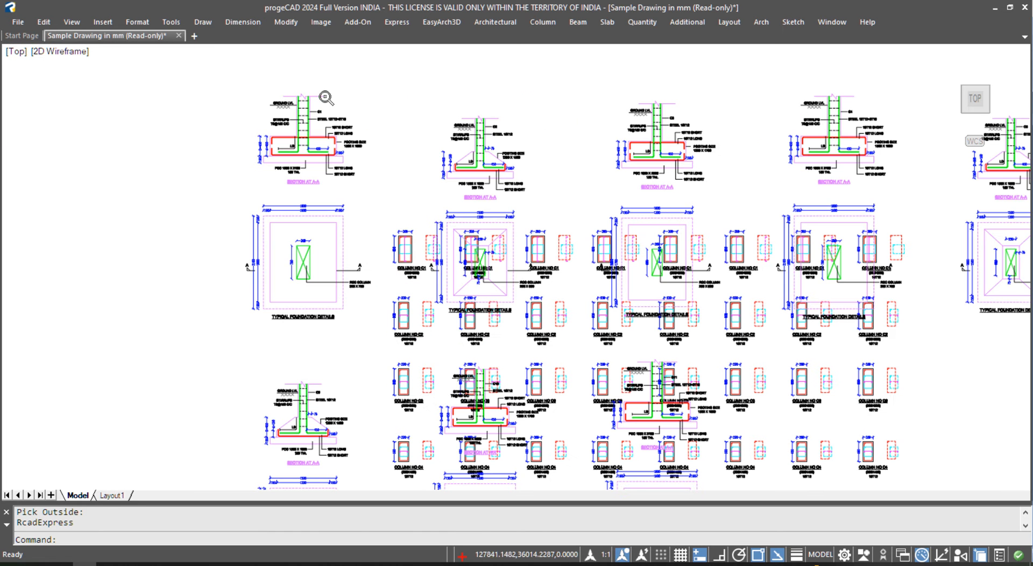
pyautogui.click(359, 76)
pyautogui.click(347, 201)
pyautogui.click(376, 335)
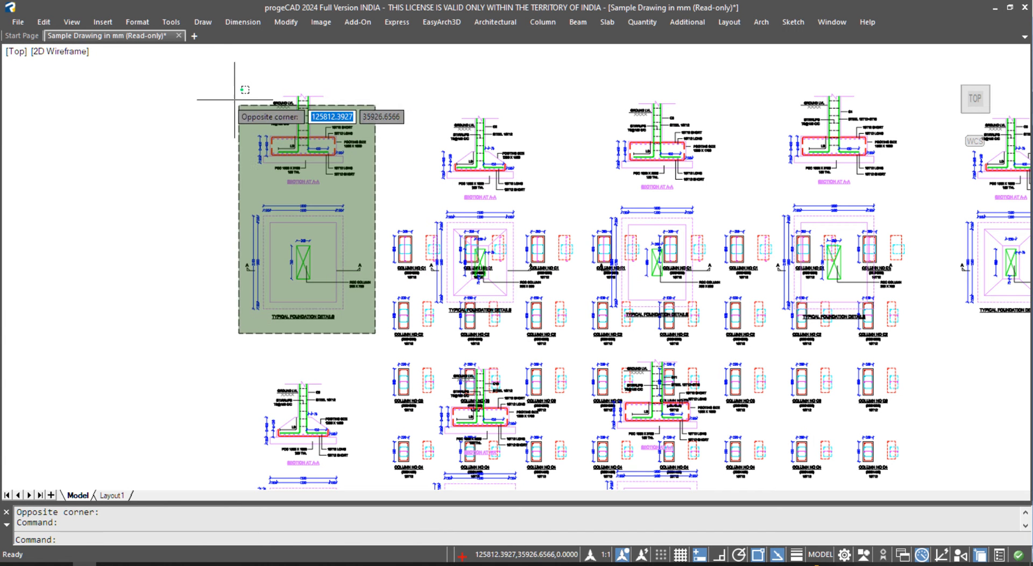
pyautogui.click(225, 87)
pyautogui.write('ML')
pyautogui.press('Return')
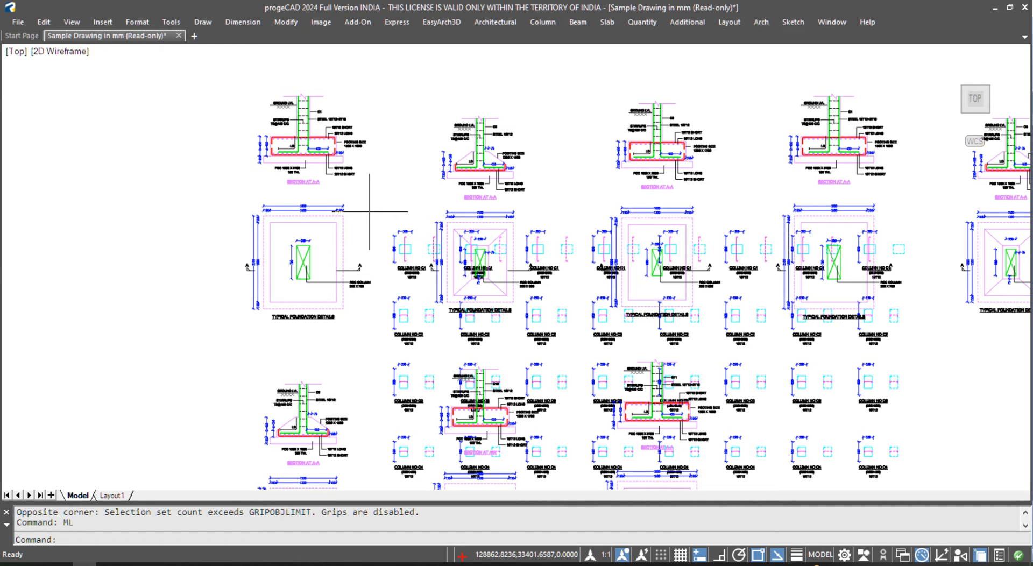
pyautogui.write('111')
pyautogui.press('Return')
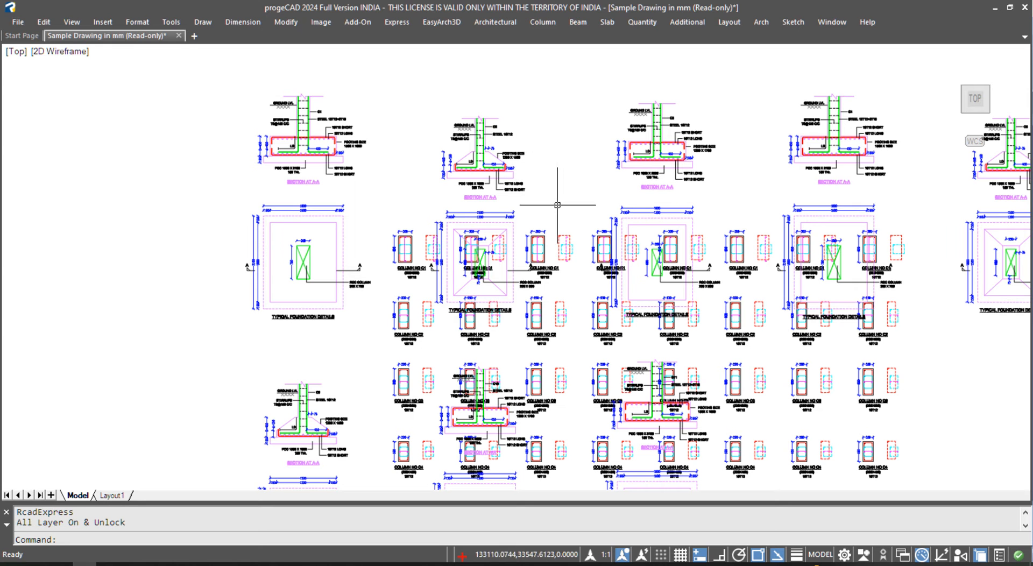
# - Erase the right-hand column and footing detail blocks, 4138 objects in all
pyautogui.scroll(-5, 529, 173)
pyautogui.write('e')
pyautogui.press('Return')
pyautogui.click(498, 157)
pyautogui.click(777, 325)
pyautogui.press('Return')
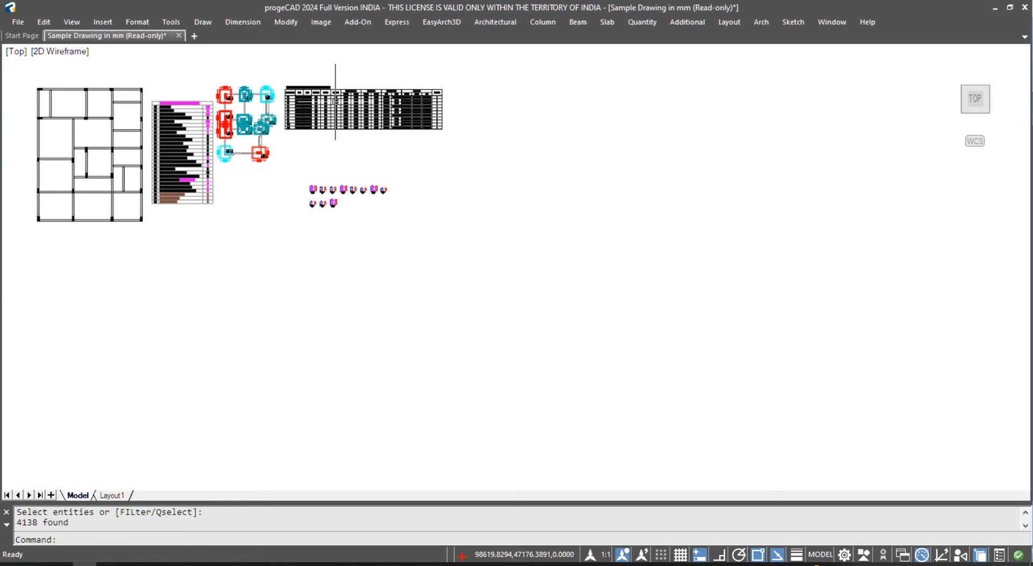
pyautogui.scroll(2, 337, 94)
# - In the Column sheet, widen columns I and J to show Top Steel Shorter and Longer
pyautogui.moveTo(207, 558)
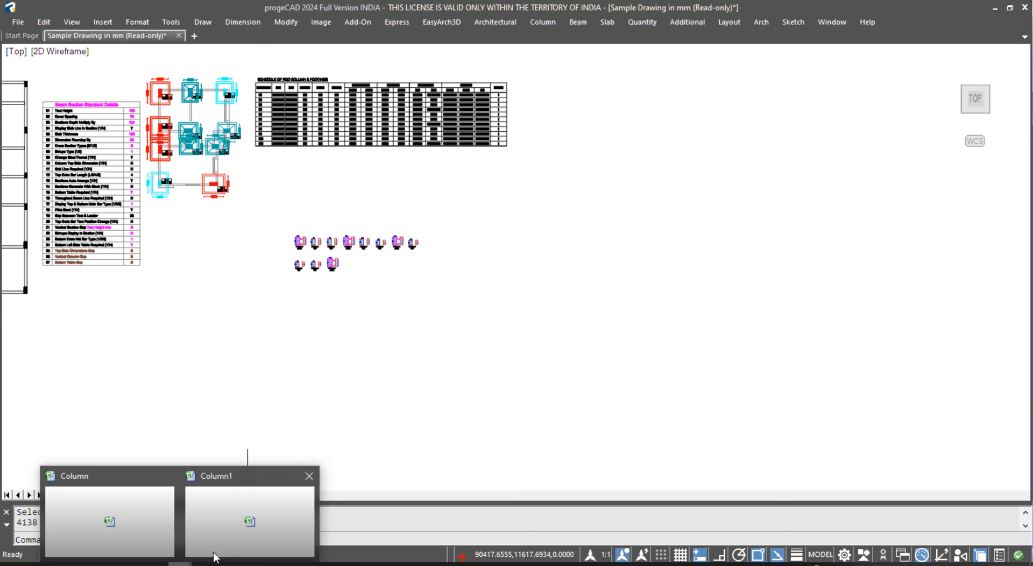
pyautogui.click(109, 520)
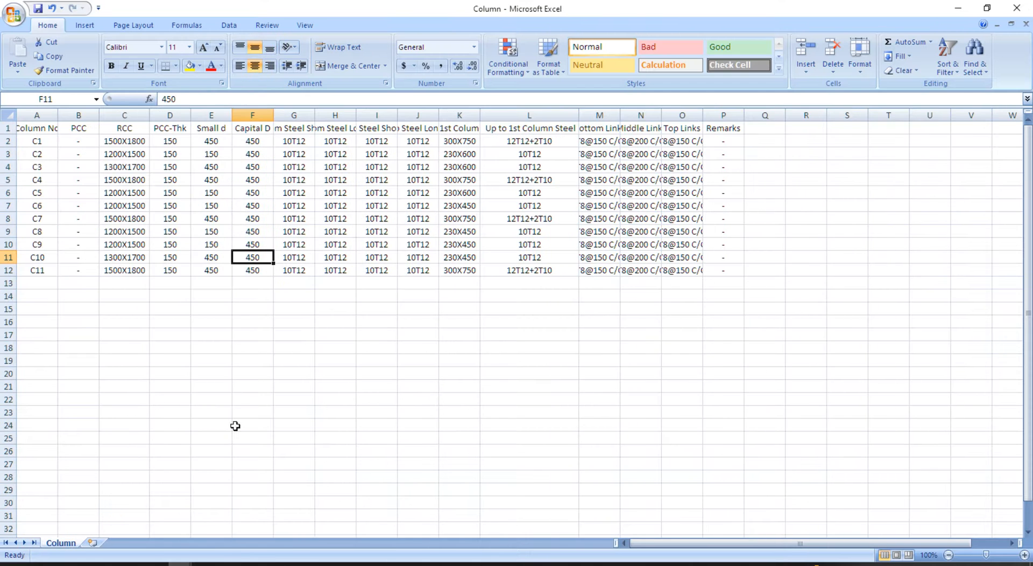
pyautogui.moveTo(399, 118); pyautogui.dragTo(502, 113)
pyautogui.moveTo(430, 115); pyautogui.dragTo(455, 116)
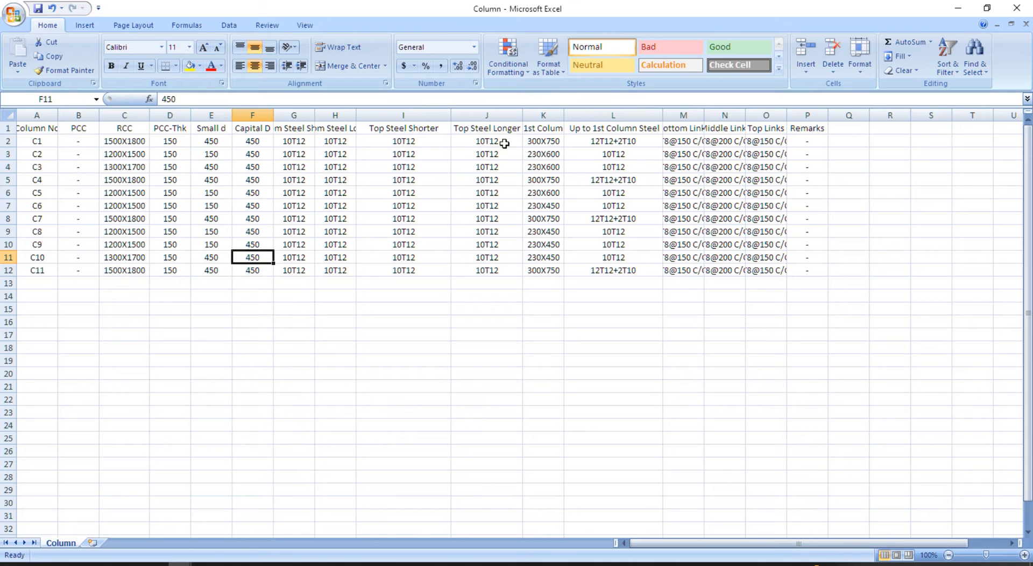
pyautogui.moveTo(523, 114); pyautogui.dragTo(527, 114)
# - Enter - in I2 and J2 and copy the dashes down through I3:J12
pyautogui.moveTo(411, 141); pyautogui.dragTo(420, 271)
pyautogui.click(417, 141)
pyautogui.write('-')
pyautogui.press('Return')
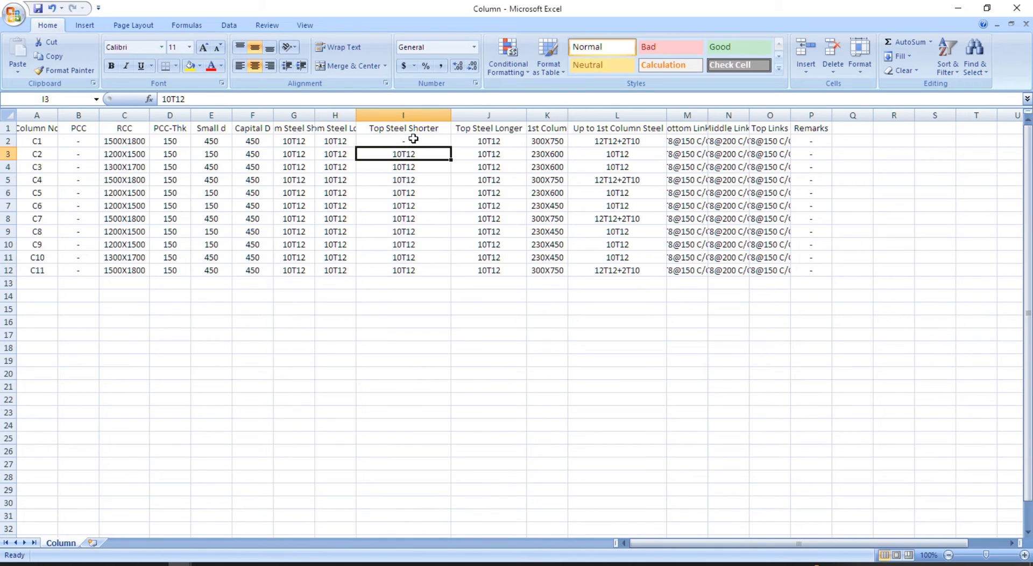
pyautogui.click(479, 138)
pyautogui.write('-')
pyautogui.press('Return')
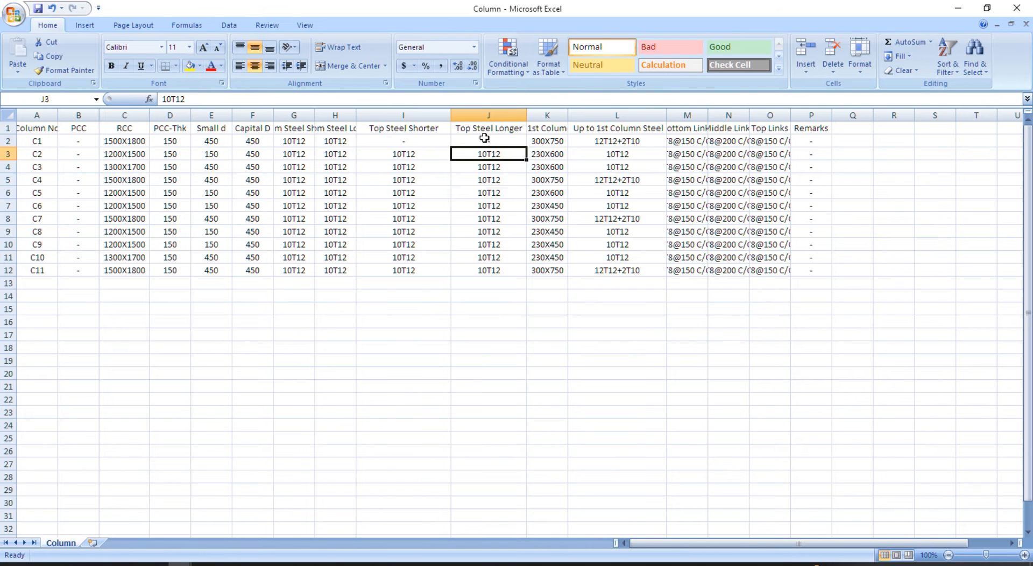
pyautogui.moveTo(398, 141); pyautogui.dragTo(471, 270)
pyautogui.hotkey('ctrl', 'c')
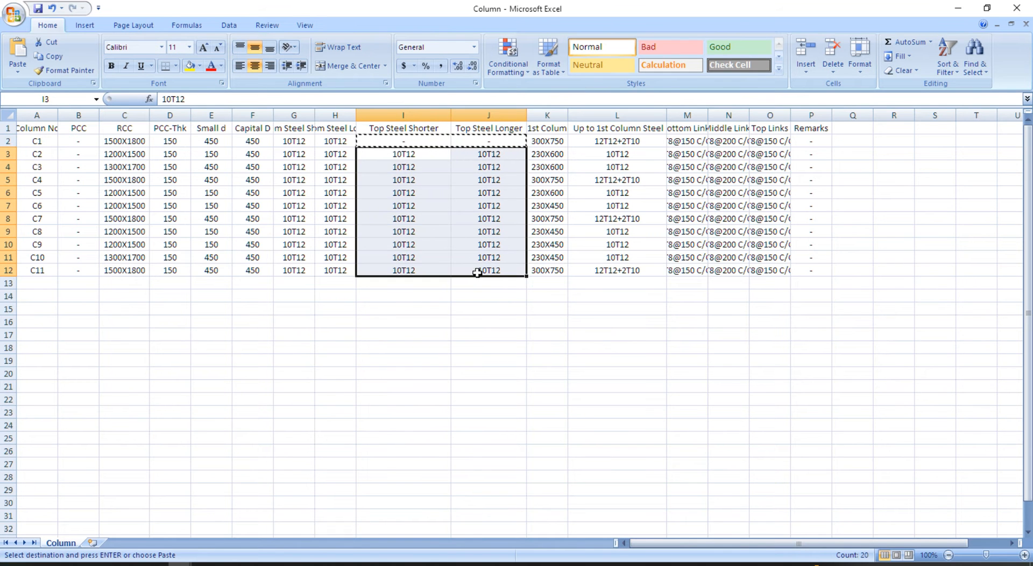
pyautogui.hotkey('ctrl', 'v')
pyautogui.click(503, 310)
pyautogui.click(414, 293)
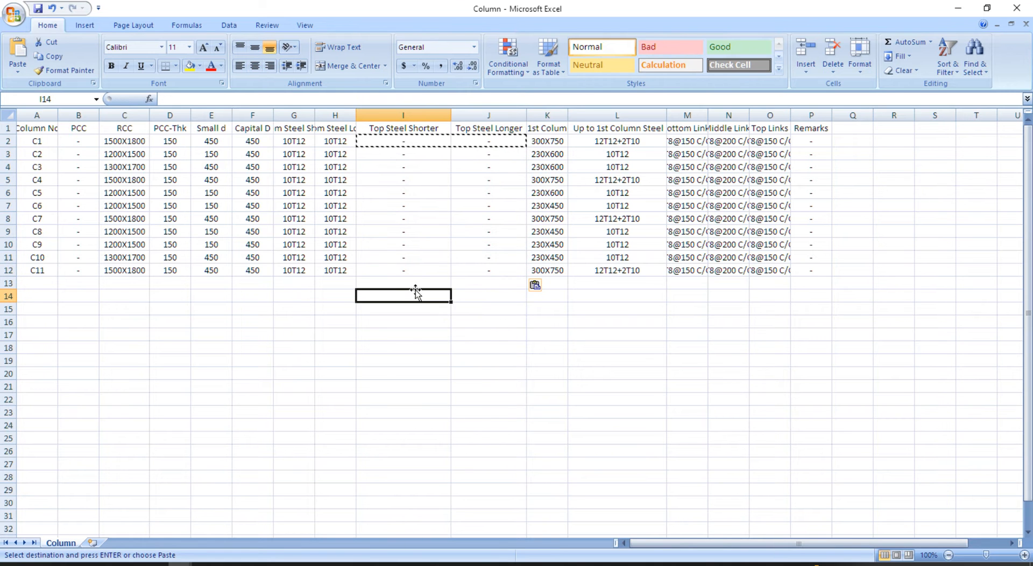
# - Save the workbook in CSV format and return to the progeCAD plan
pyautogui.hotkey('ctrl', 's')
pyautogui.click(466, 332)
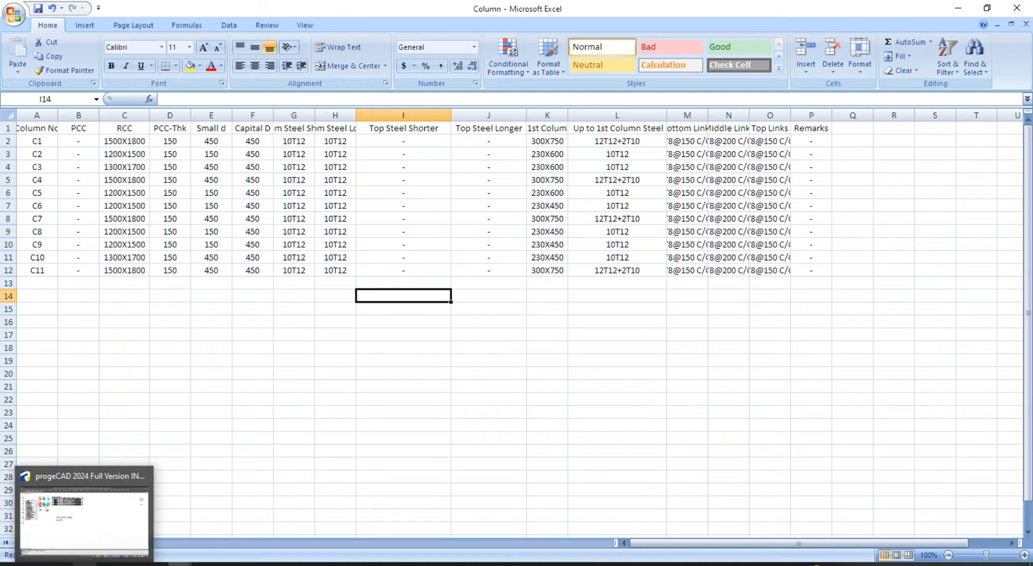
pyautogui.click(85, 565)
pyautogui.moveTo(200, 218); pyautogui.dragTo(332, 277, button='middle')
pyautogui.scroll(2, 299, 141)
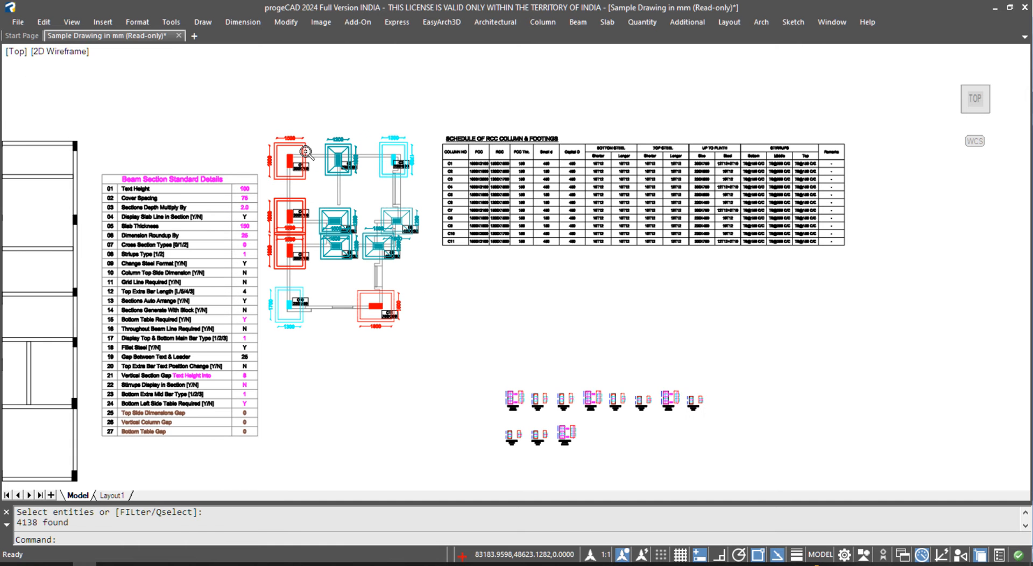
# - Update the column schedule from the plan columns at text height 150, confirming 11 columns updated
pyautogui.click(549, 21)
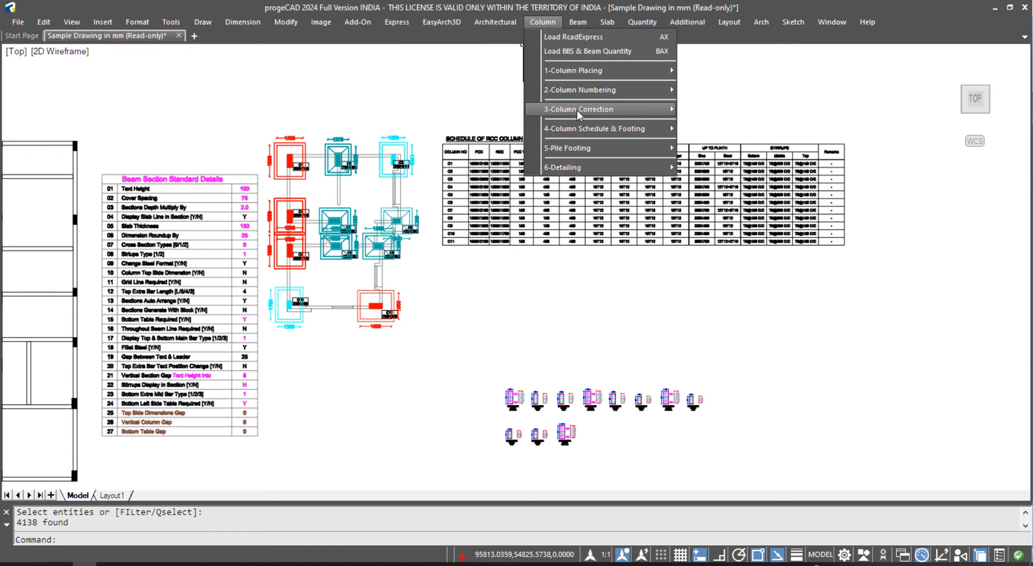
pyautogui.moveTo(604, 130)
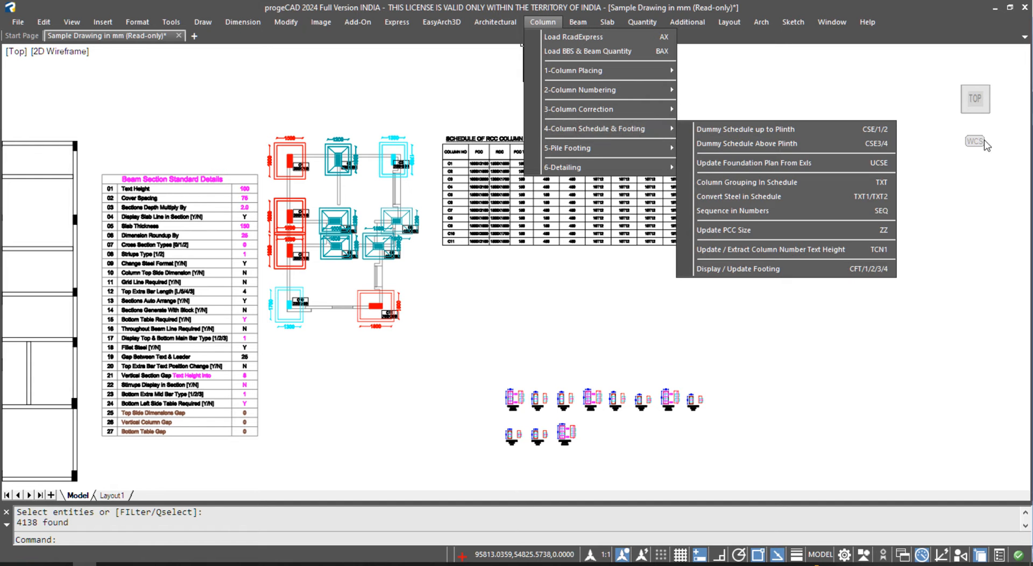
pyautogui.click(855, 164)
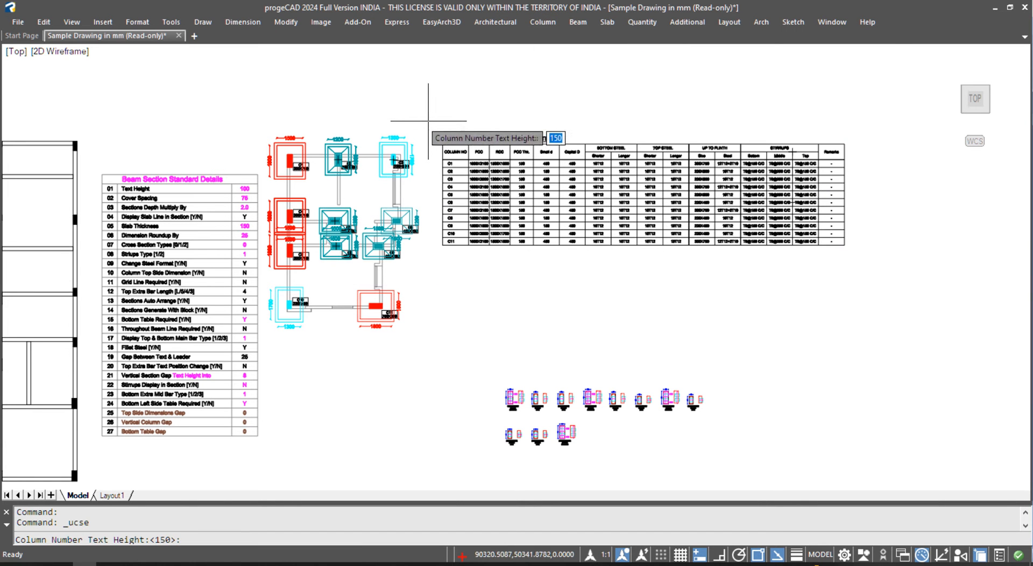
pyautogui.press('Return')
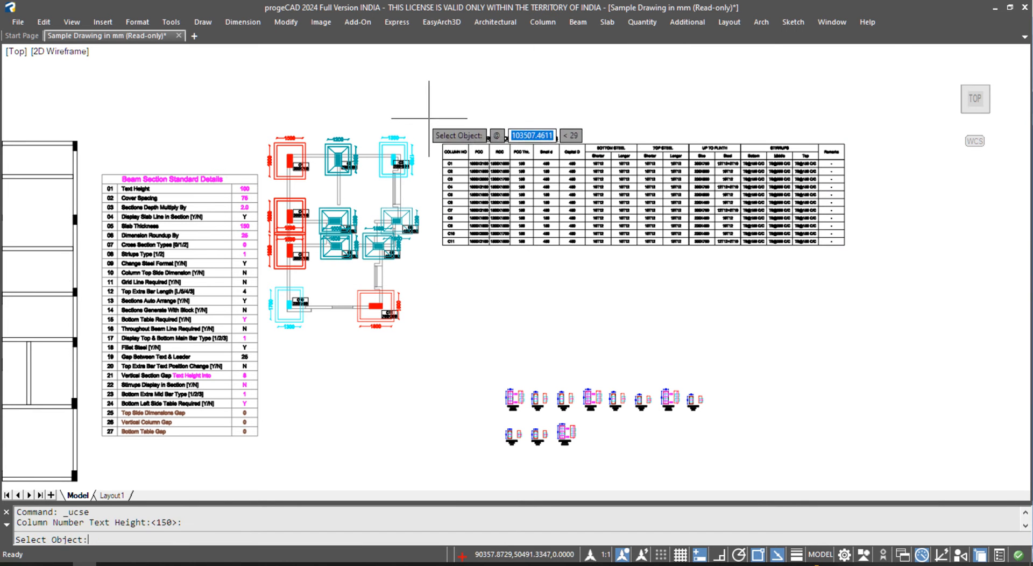
pyautogui.click(254, 112)
pyautogui.click(436, 353)
pyautogui.press('Return')
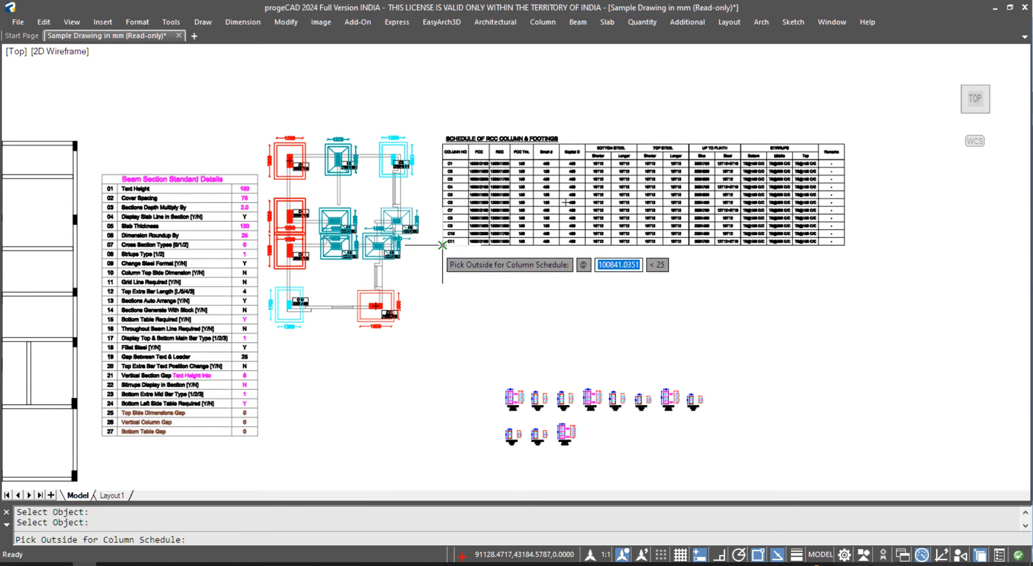
pyautogui.scroll(3, 140, 194)
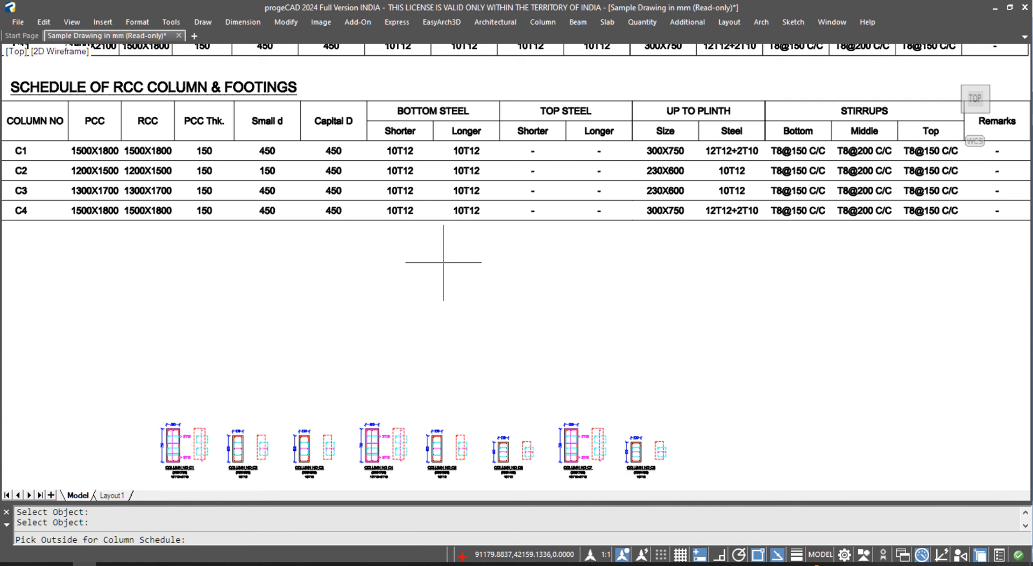
pyautogui.click(444, 262)
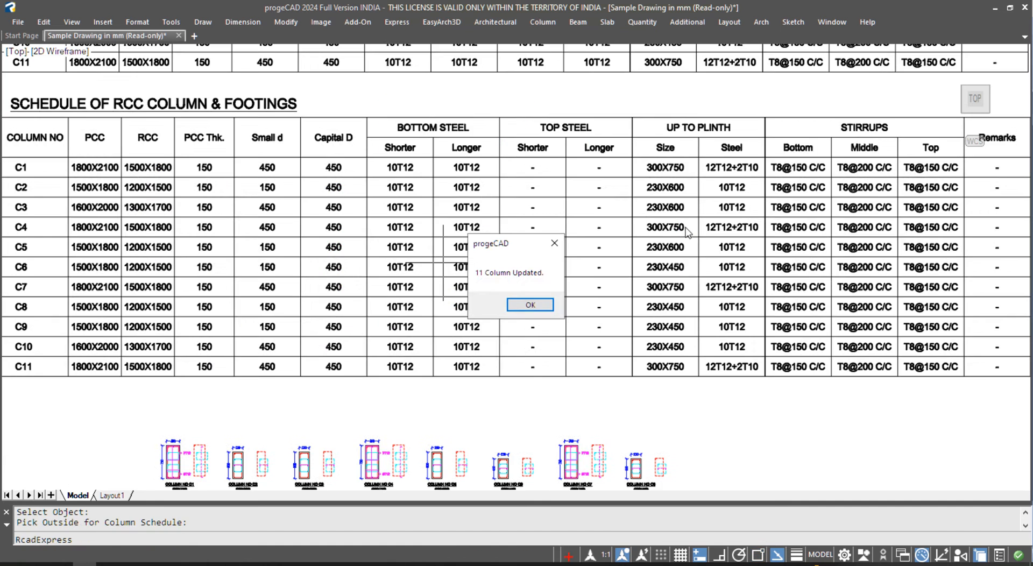
pyautogui.click(530, 305)
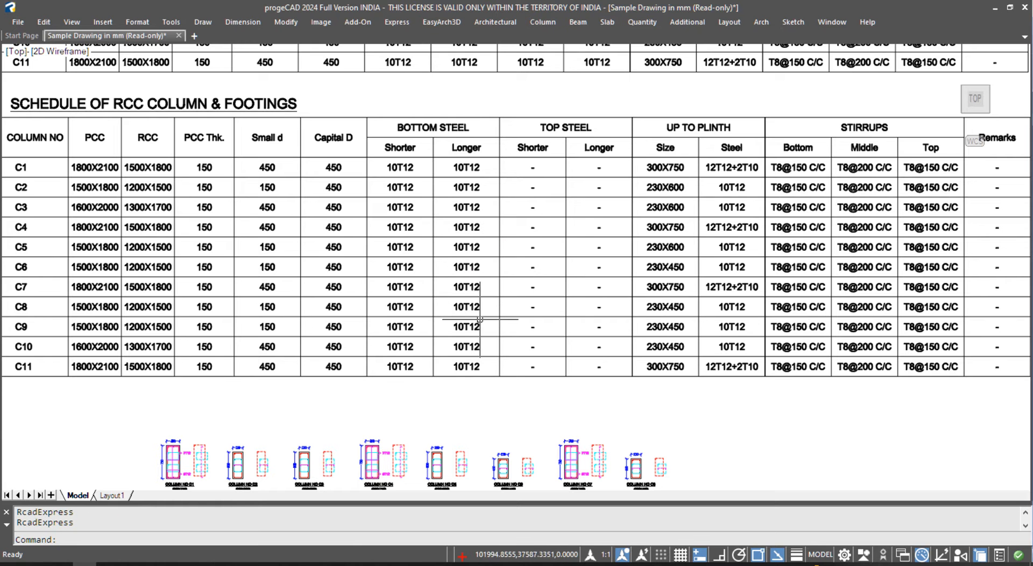
pyautogui.scroll(-5, 560, 283)
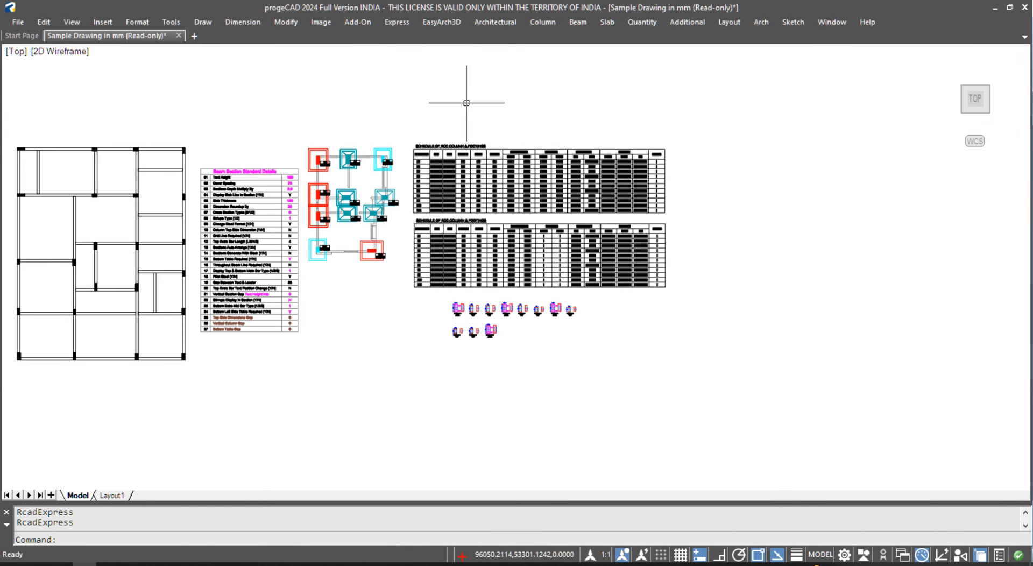
pyautogui.click(542, 22)
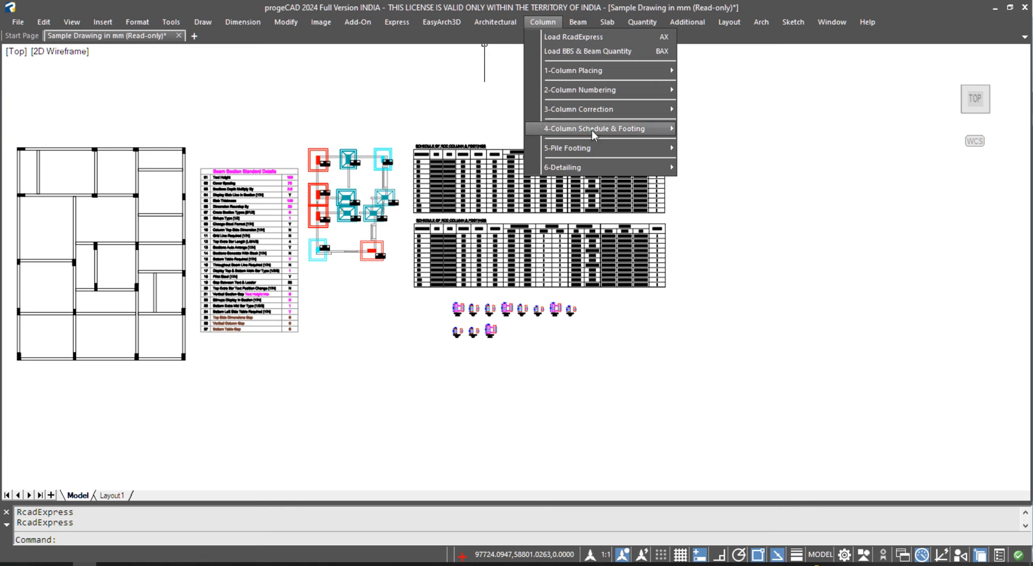
pyautogui.moveTo(599, 169)
pyautogui.click(789, 204)
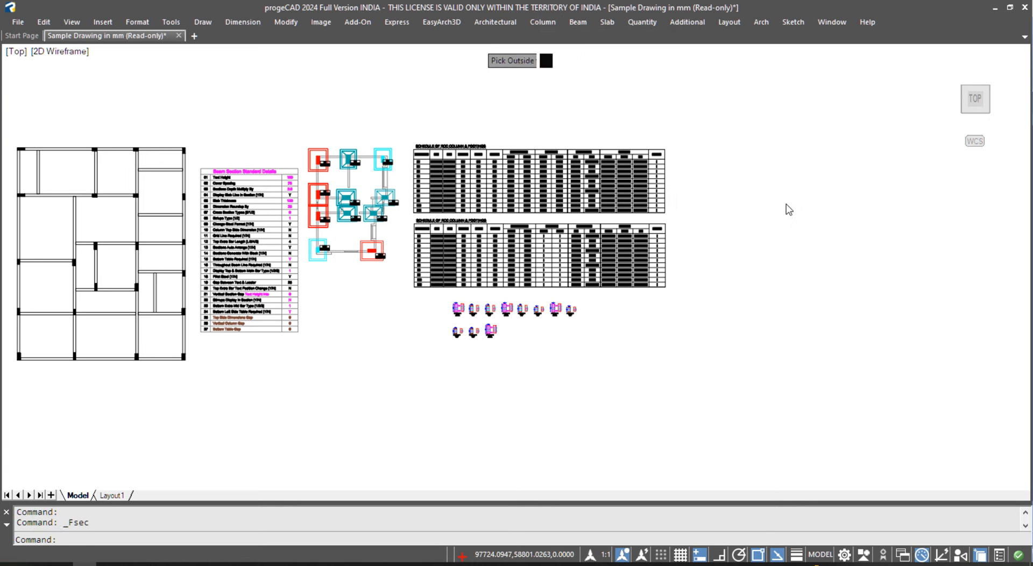
pyautogui.press('Return')
pyautogui.click(293, 132)
pyautogui.click(401, 177)
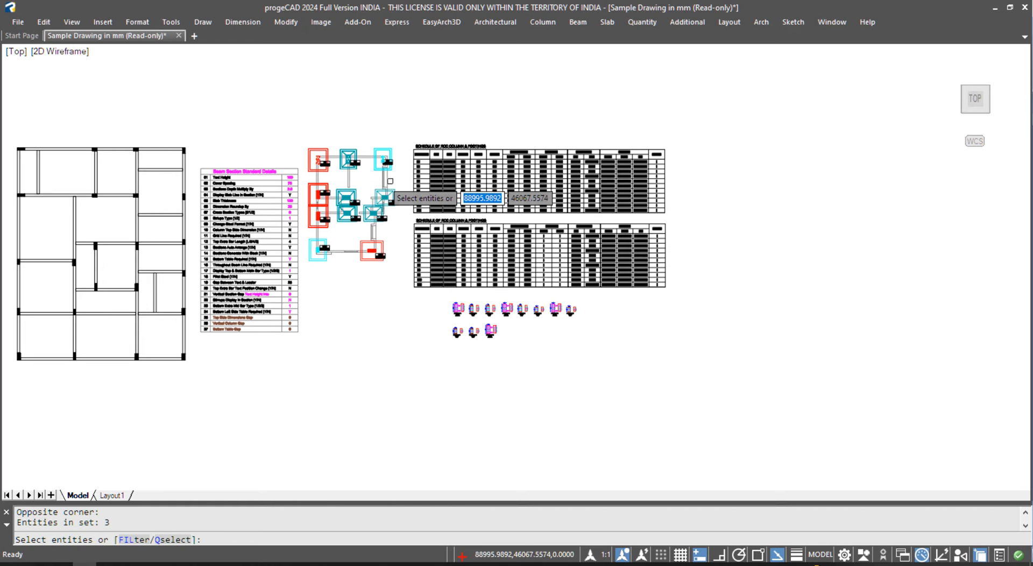
pyautogui.press('Return')
pyautogui.press('Return')
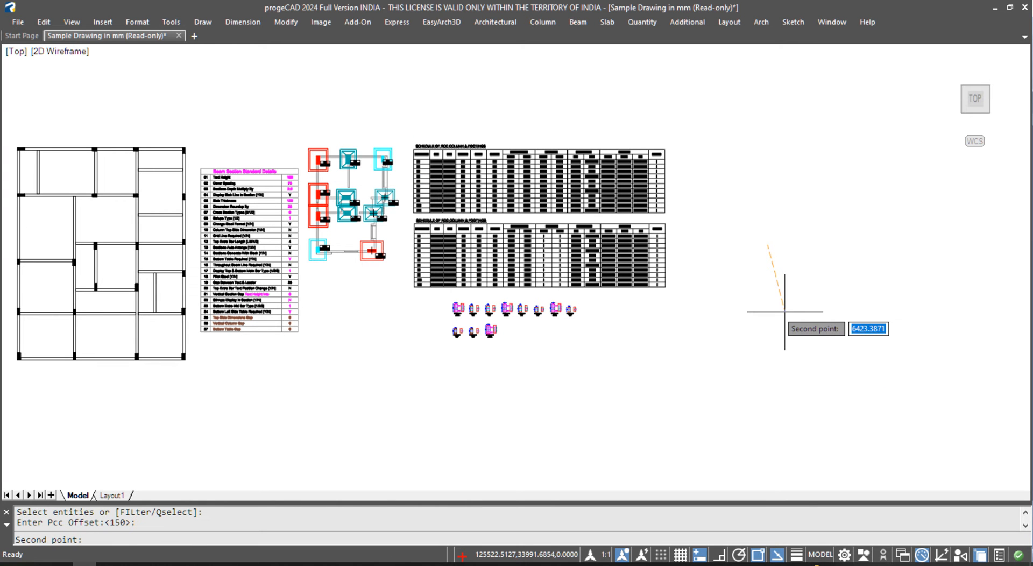
pyautogui.write('150')
pyautogui.press('Return')
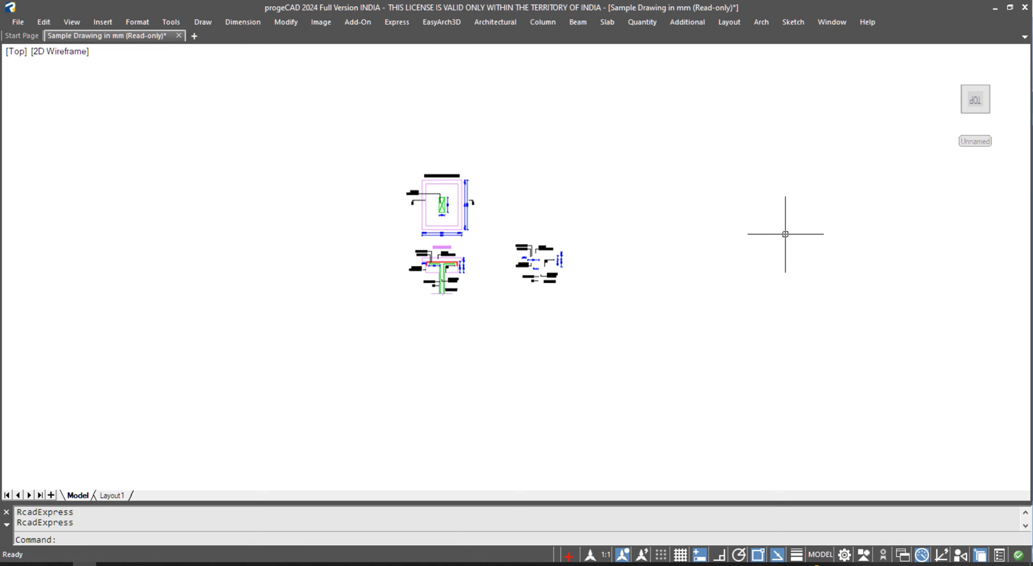
pyautogui.scroll(-3, 581, 307)
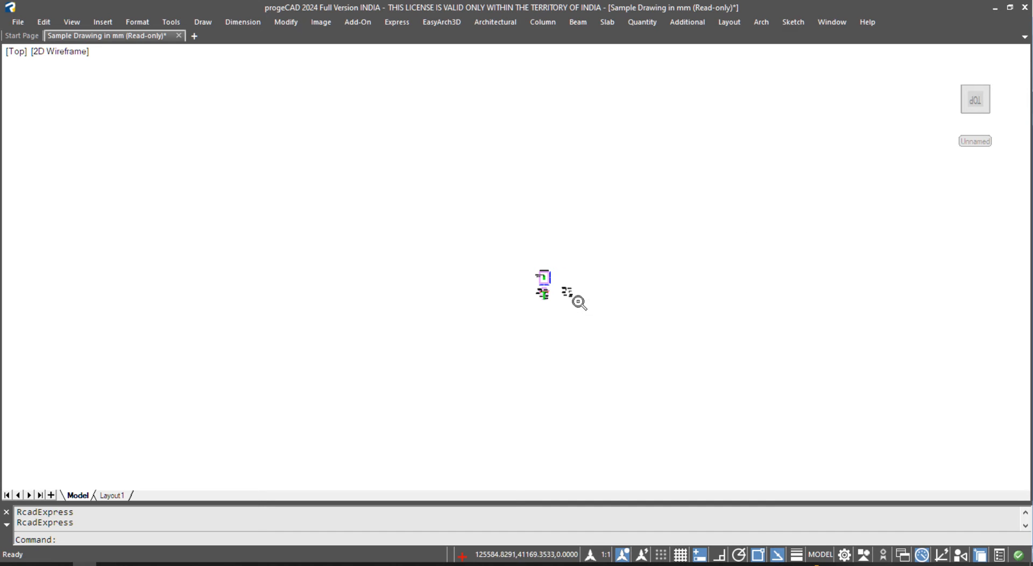
pyautogui.write('61')
pyautogui.press('Return')
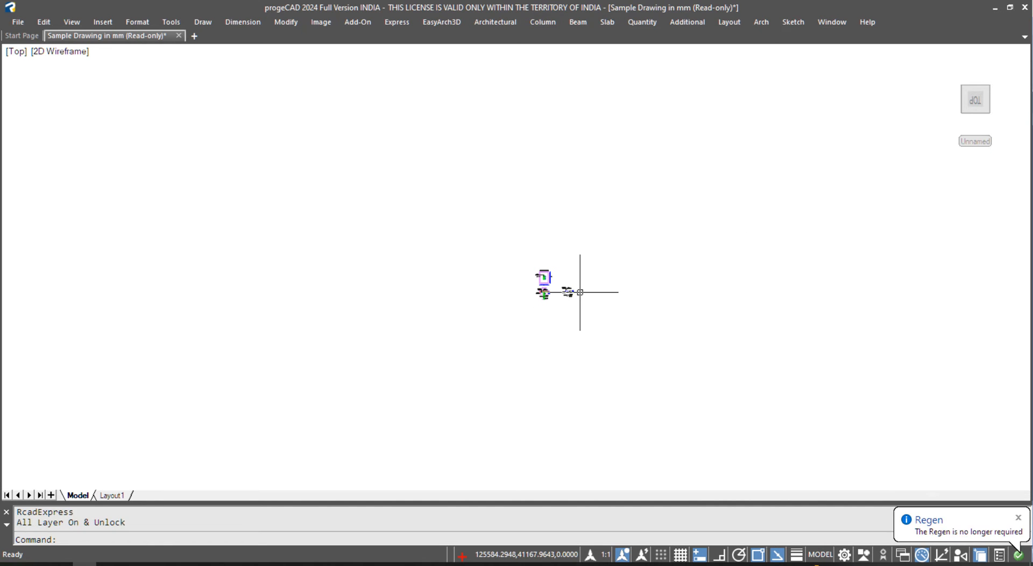
pyautogui.scroll(-4, 582, 288)
pyautogui.click(594, 274)
pyautogui.click(480, 339)
pyautogui.write('Z')
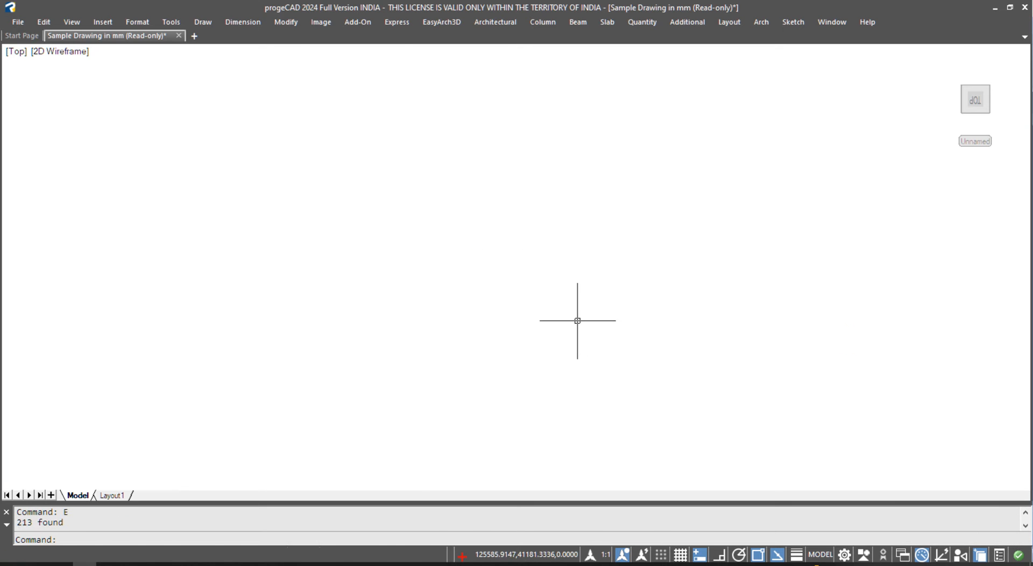
pyautogui.press('Return')
pyautogui.write('E')
pyautogui.press('Return')
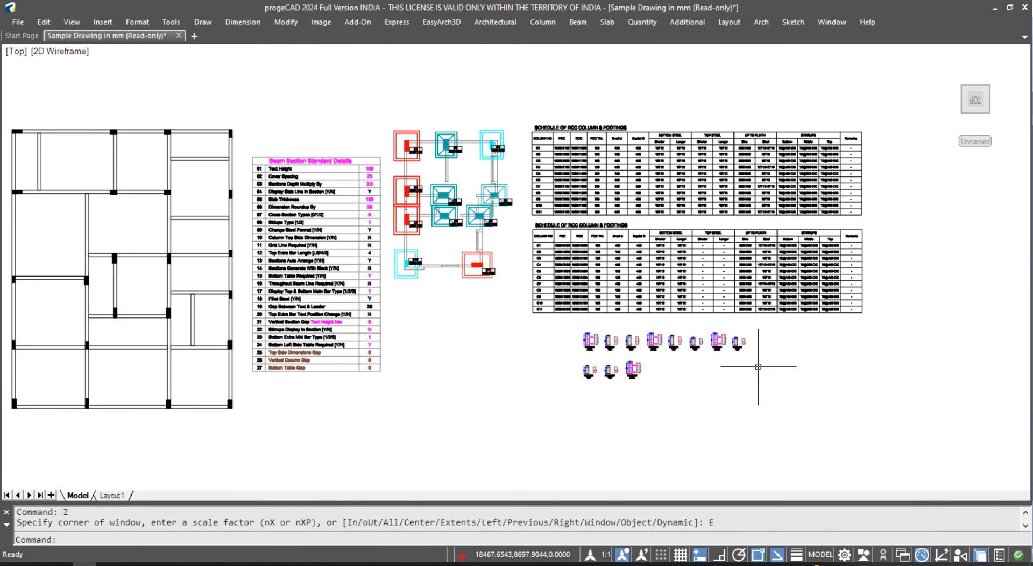
pyautogui.moveTo(724, 389); pyautogui.dragTo(688, 381, button='middle')
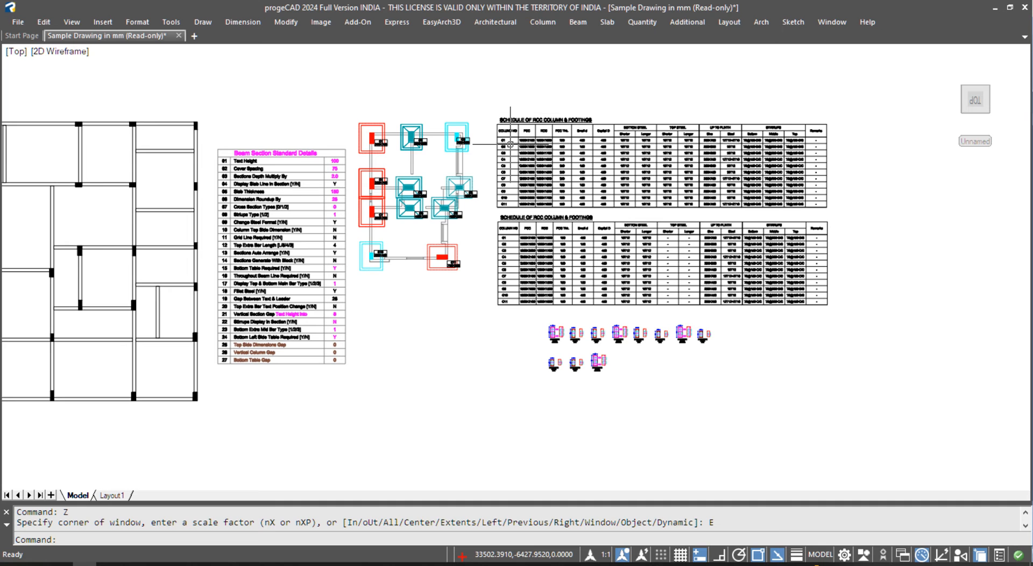
pyautogui.write('=-')
pyautogui.press('Return')
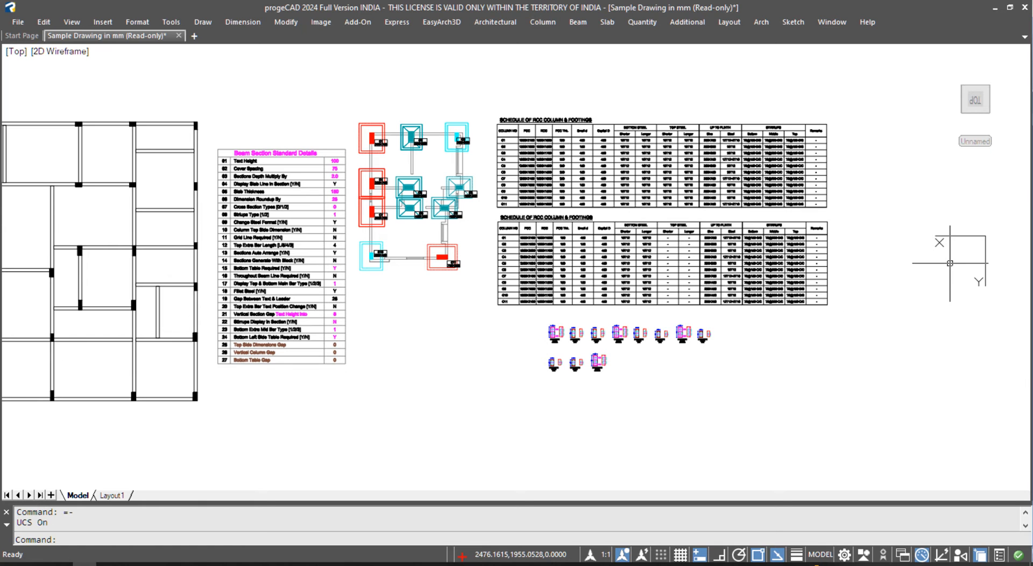
pyautogui.press('Return')
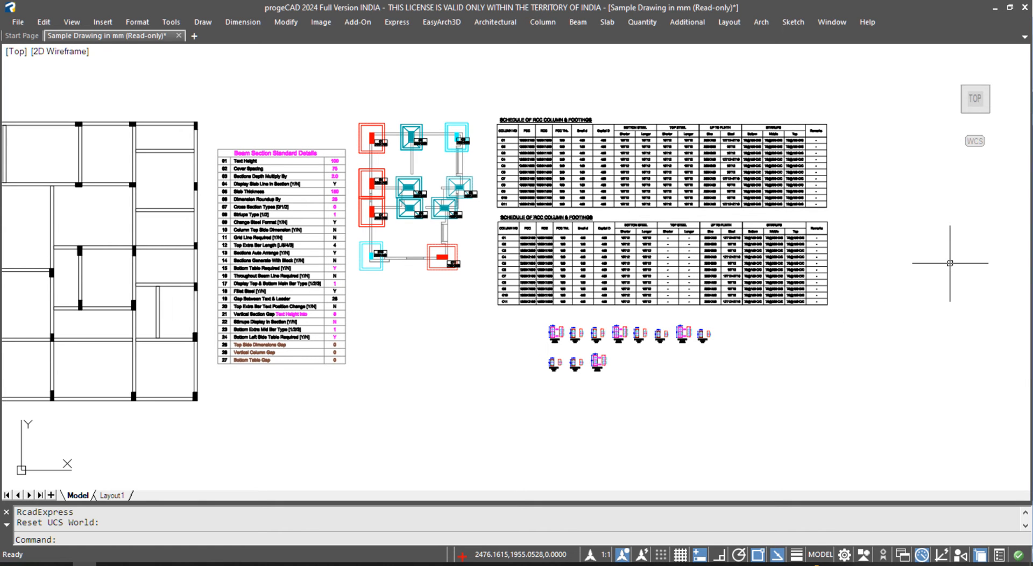
pyautogui.click(543, 22)
pyautogui.moveTo(587, 171)
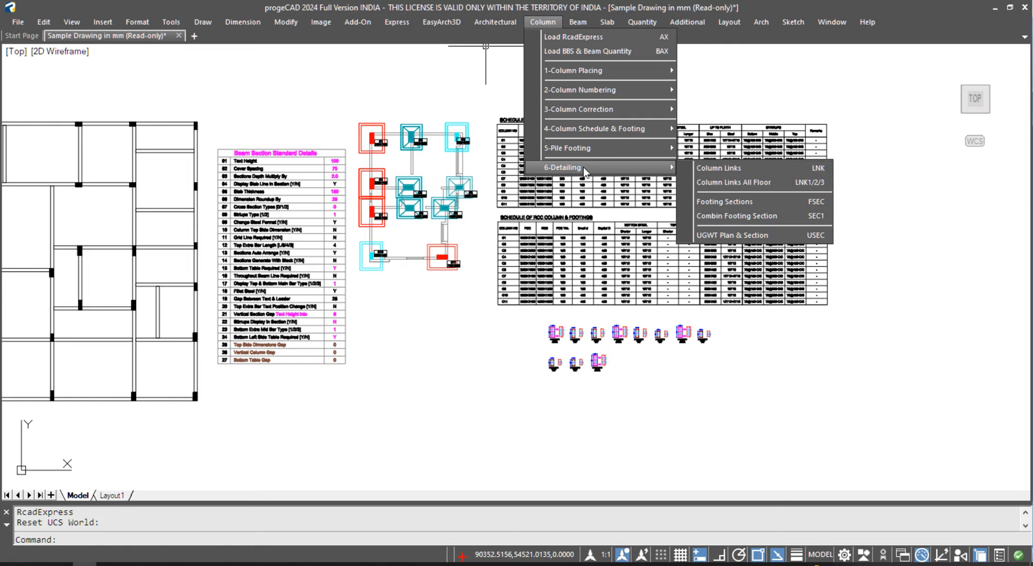
pyautogui.click(762, 203)
pyautogui.click(353, 99)
pyautogui.click(486, 296)
pyautogui.press('Return')
pyautogui.press('Return')
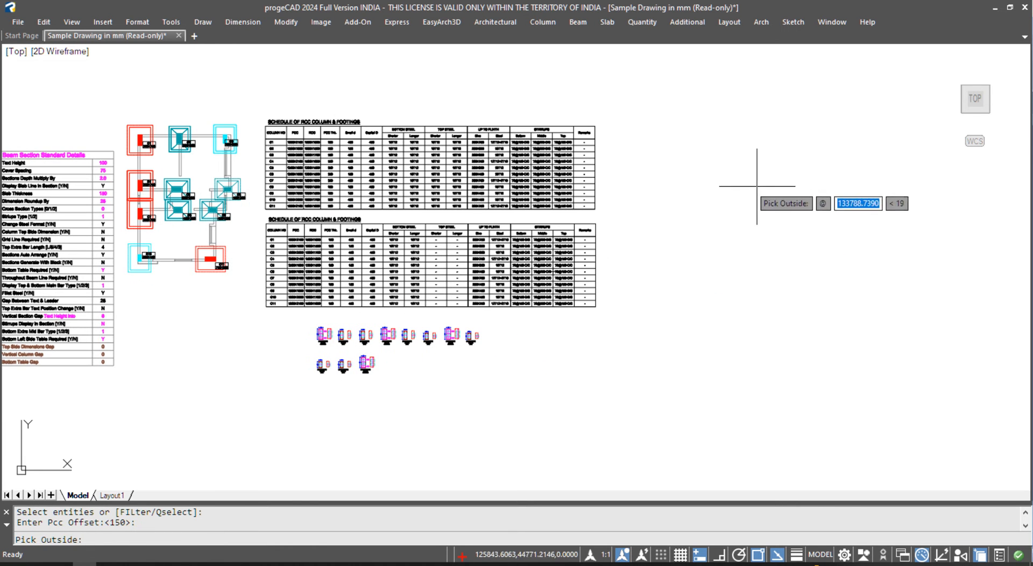
pyautogui.click(767, 191)
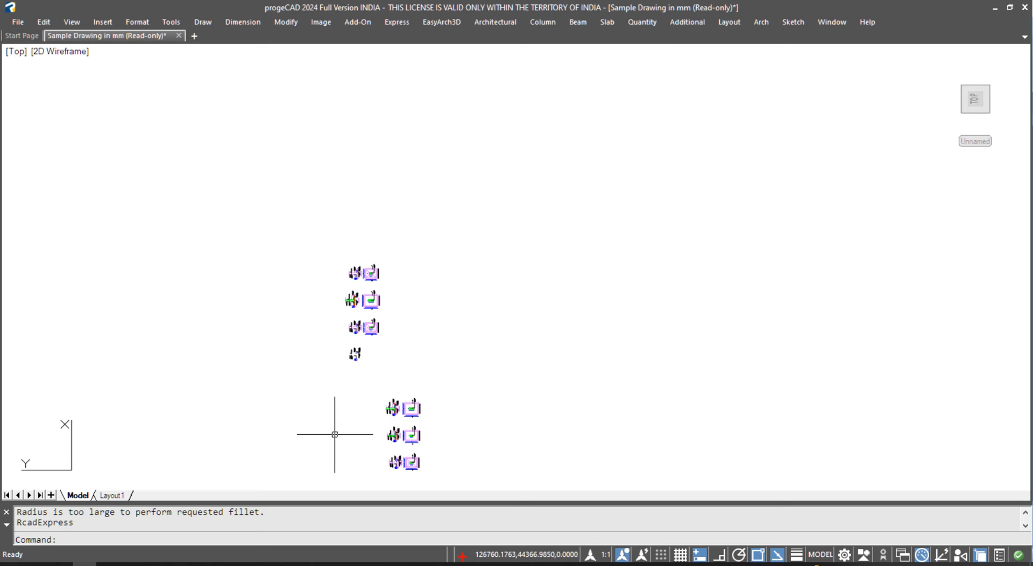
pyautogui.moveTo(376, 468); pyautogui.dragTo(405, 382, button='middle')
pyautogui.scroll(6, 365, 254)
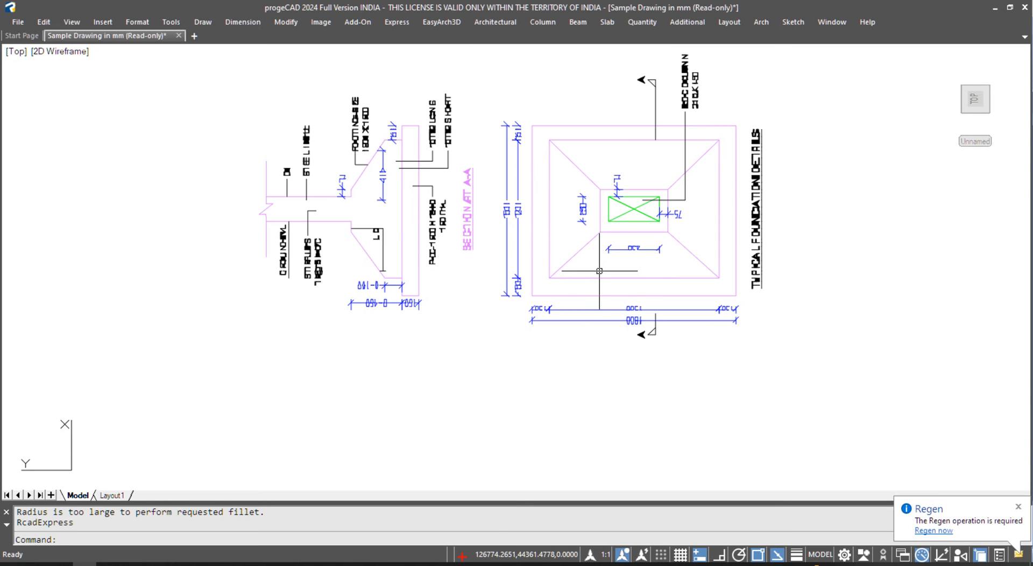
pyautogui.scroll(-5, 608, 275)
pyautogui.press('Escape')
pyautogui.moveTo(706, 370); pyautogui.dragTo(543, 183)
pyautogui.write('e')
pyautogui.press('space')
pyautogui.write('uw')
pyautogui.press('space')
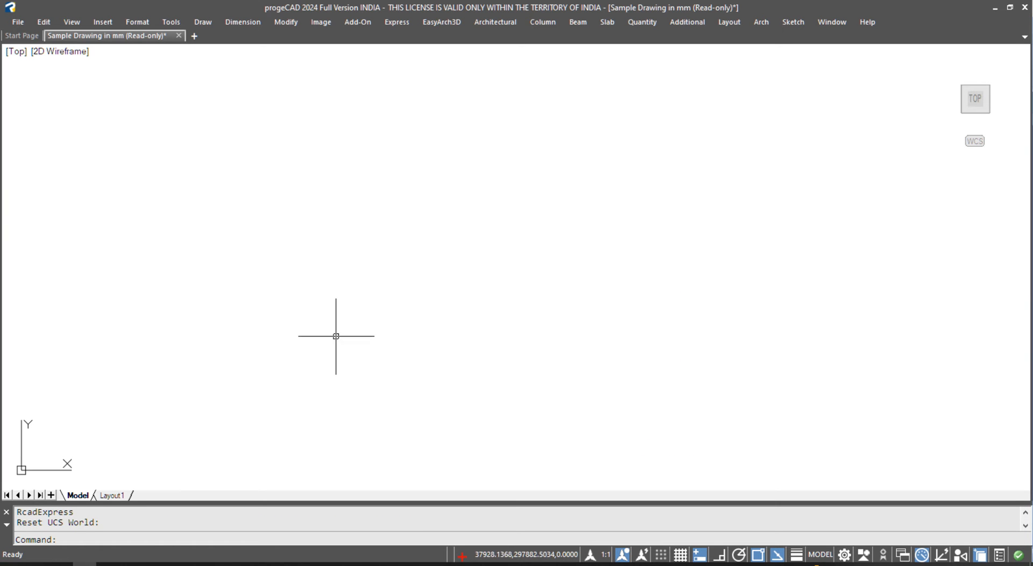
pyautogui.moveTo(846, 371); pyautogui.dragTo(481, 270, button='middle')
pyautogui.write('z')
pyautogui.press('space')
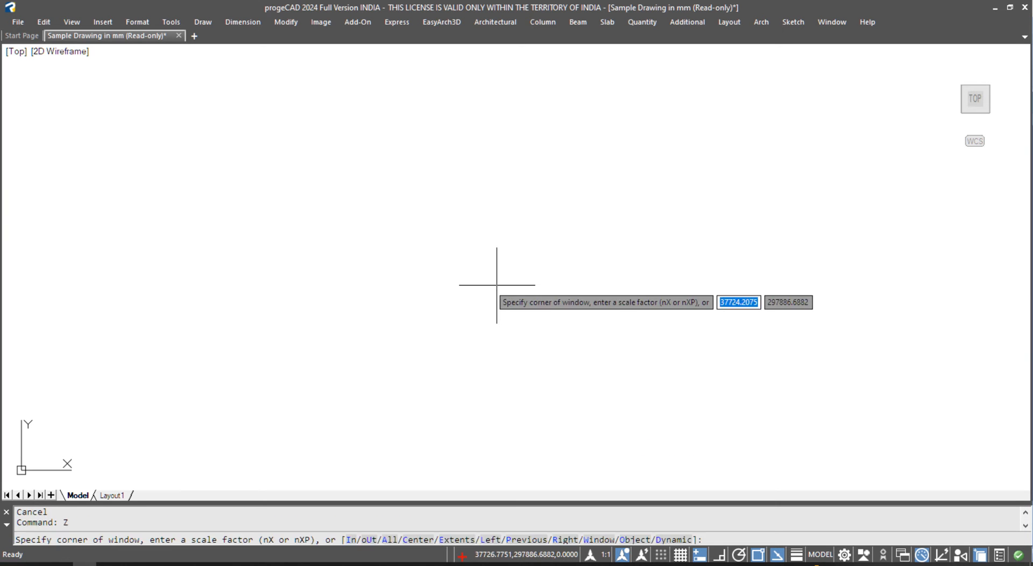
pyautogui.write('e')
pyautogui.press('space')
pyautogui.scroll(10, 533, 377)
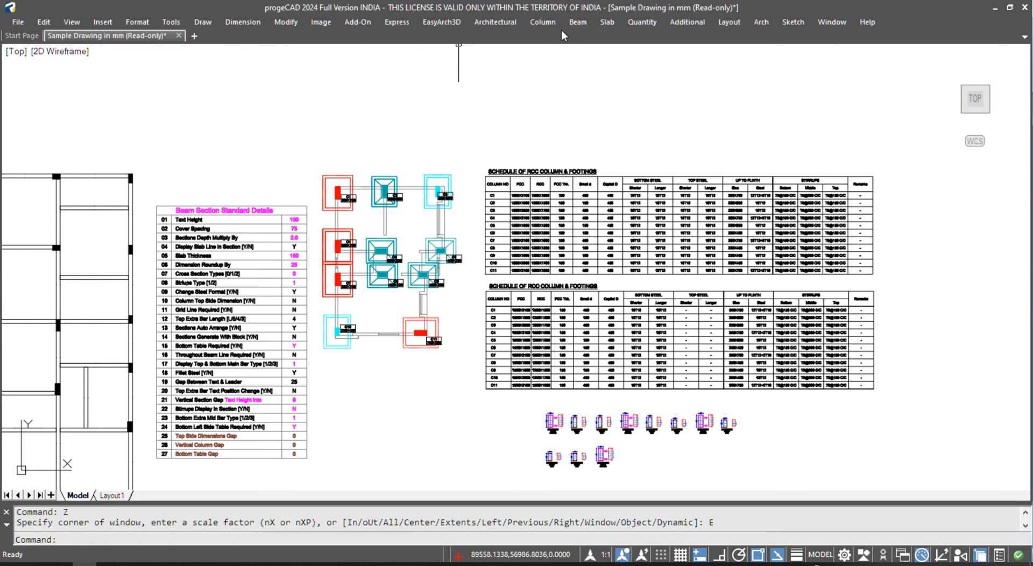
pyautogui.click(548, 22)
pyautogui.moveTo(592, 168)
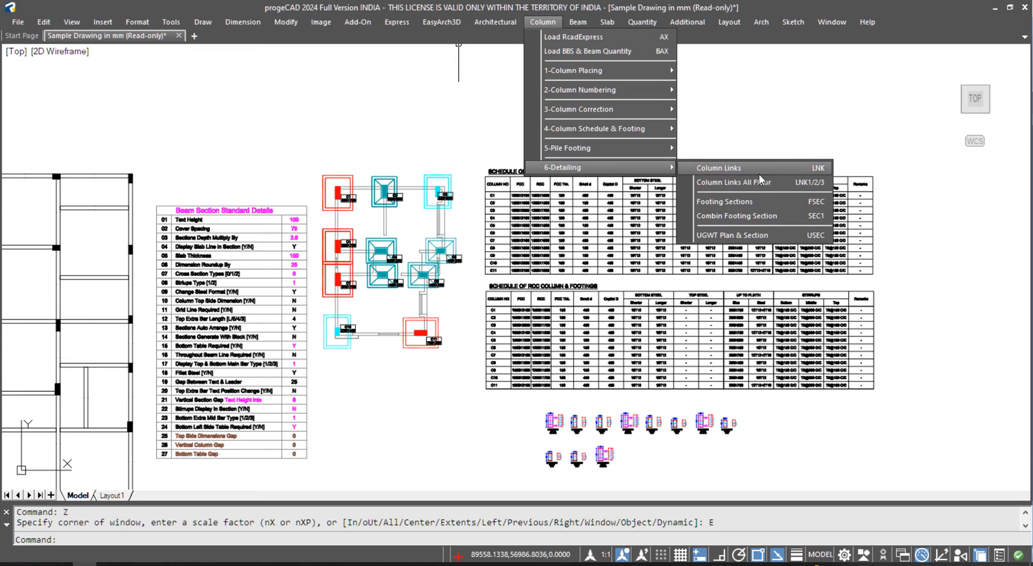
pyautogui.click(724, 201)
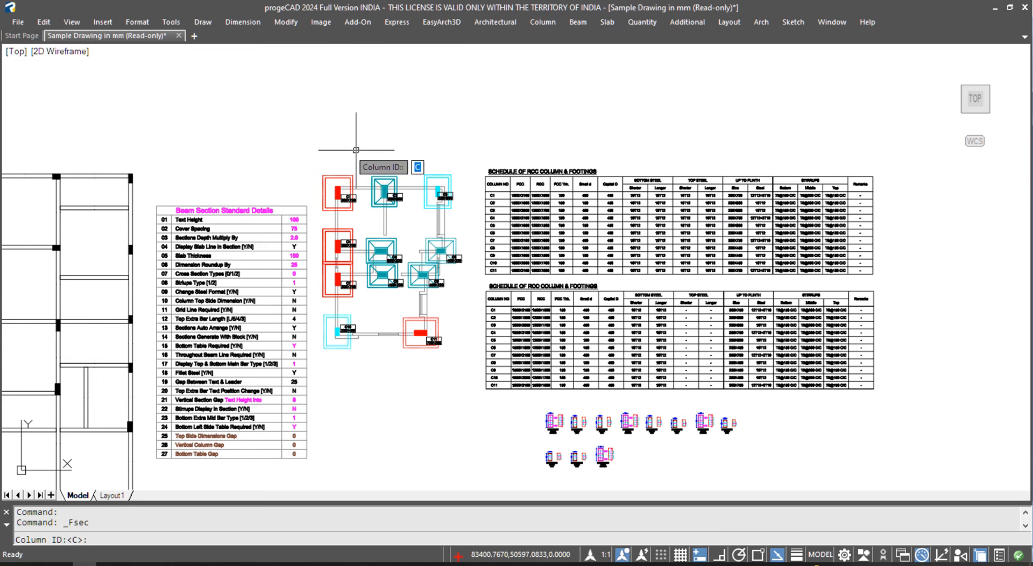
pyautogui.press('Return')
pyautogui.click(312, 152)
pyautogui.click(362, 215)
pyautogui.press('Return')
pyautogui.moveTo(563, 399); pyautogui.dragTo(284, 321, button='middle')
pyautogui.press('Return')
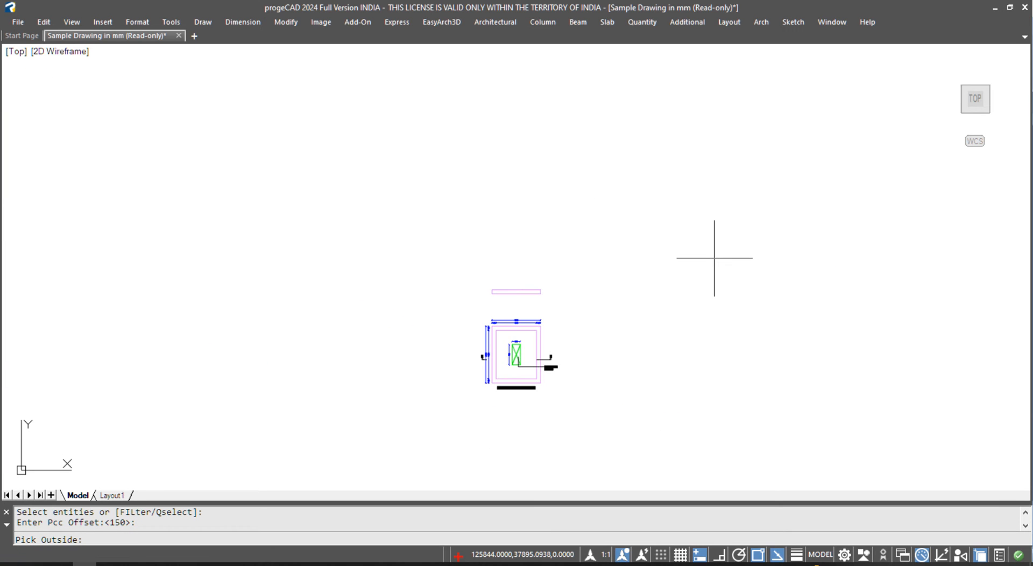
pyautogui.click(715, 258)
pyautogui.scroll(-5, 549, 266)
pyautogui.scroll(8, 548, 265)
pyautogui.scroll(-2, 796, 393)
pyautogui.scroll(6, 576, 180)
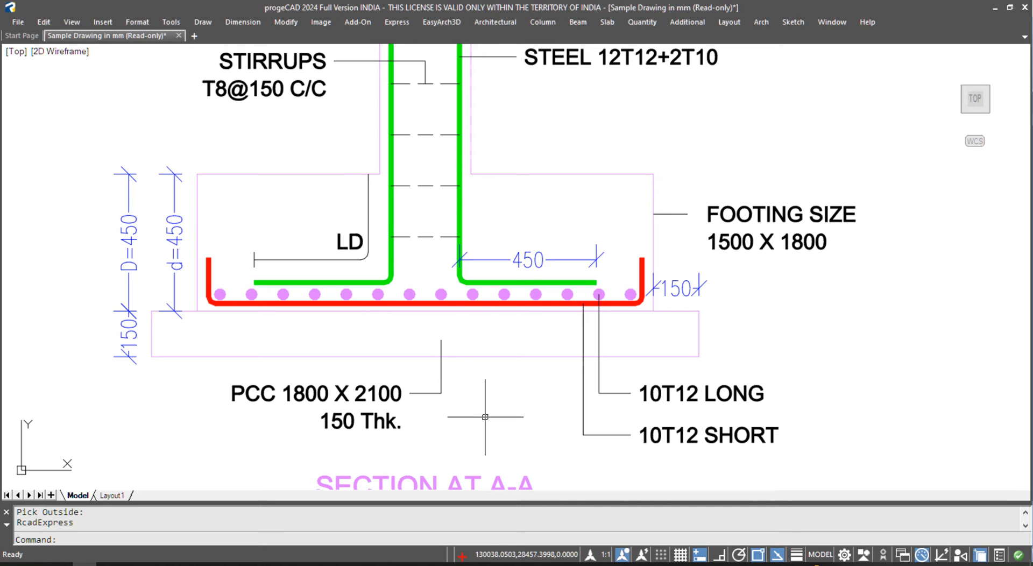
pyautogui.scroll(-6, 500, 293)
pyautogui.scroll(3, 506, 296)
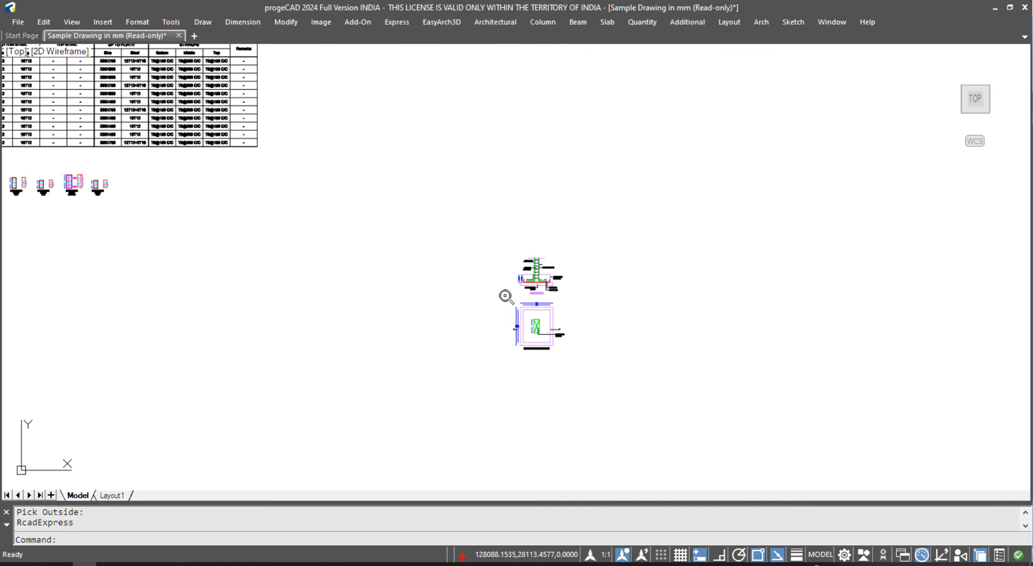
pyautogui.scroll(-5, 507, 307)
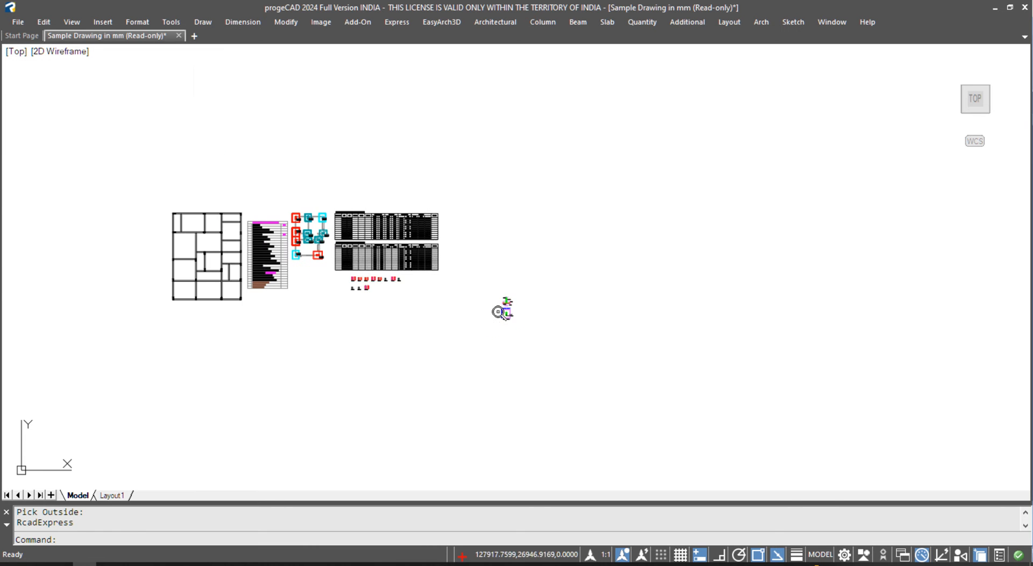
pyautogui.scroll(3, 318, 230)
pyautogui.hotkey('alt', 'f')
pyautogui.click(348, 278)
pyautogui.press('Escape')
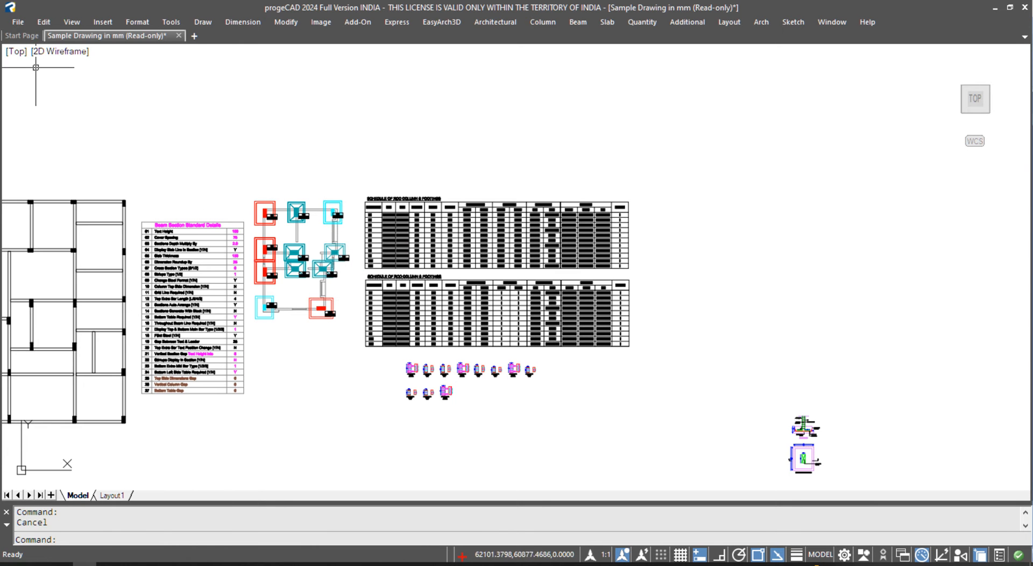
# - Save as 'Sample Drawing in mm' AutoCAD 2004 DWG on the Desktop, then minimize progeCAD and Excel
pyautogui.click(21, 23)
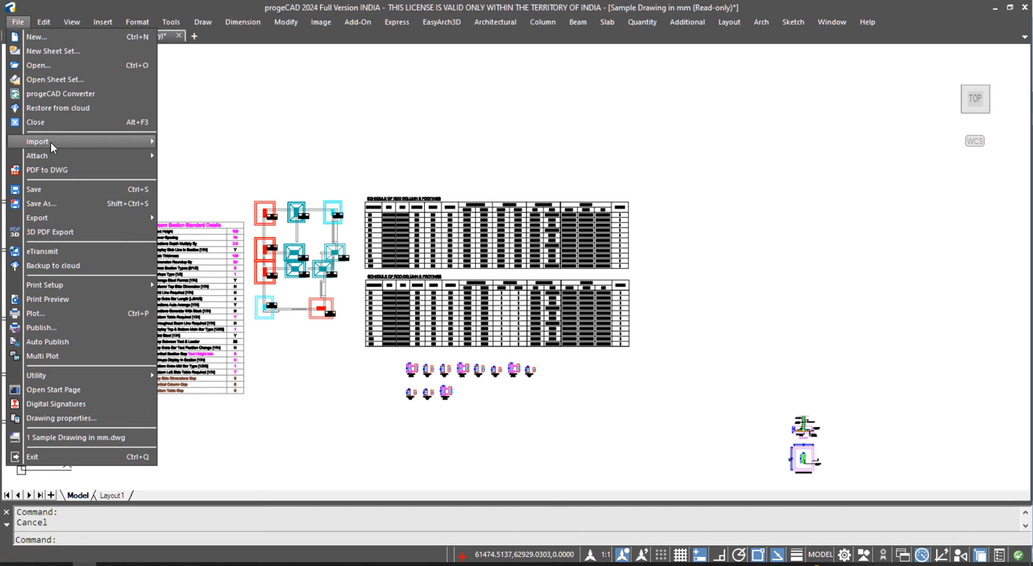
pyautogui.click(61, 206)
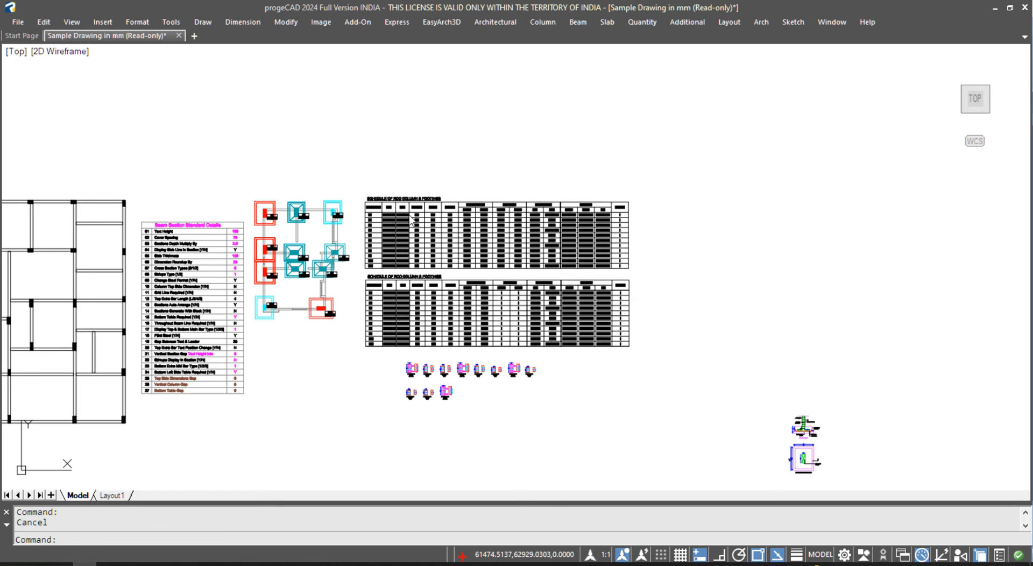
pyautogui.click(265, 220)
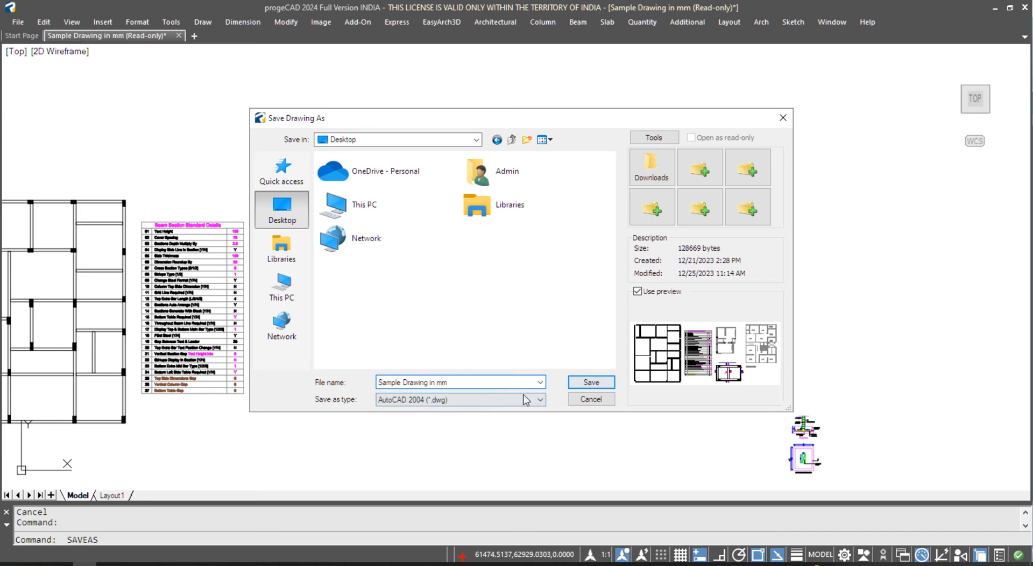
pyautogui.click(585, 383)
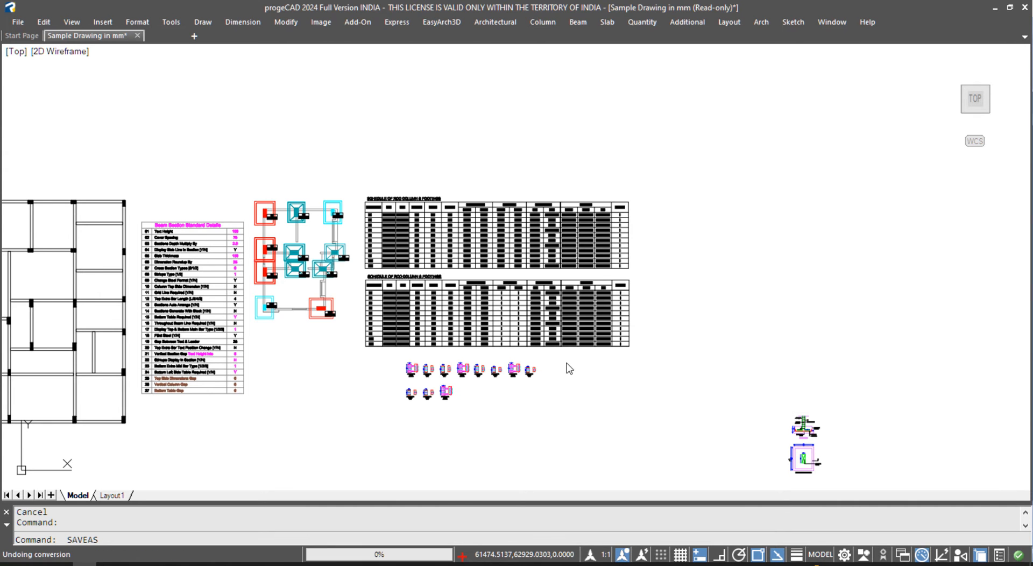
pyautogui.click(994, 8)
pyautogui.click(960, 7)
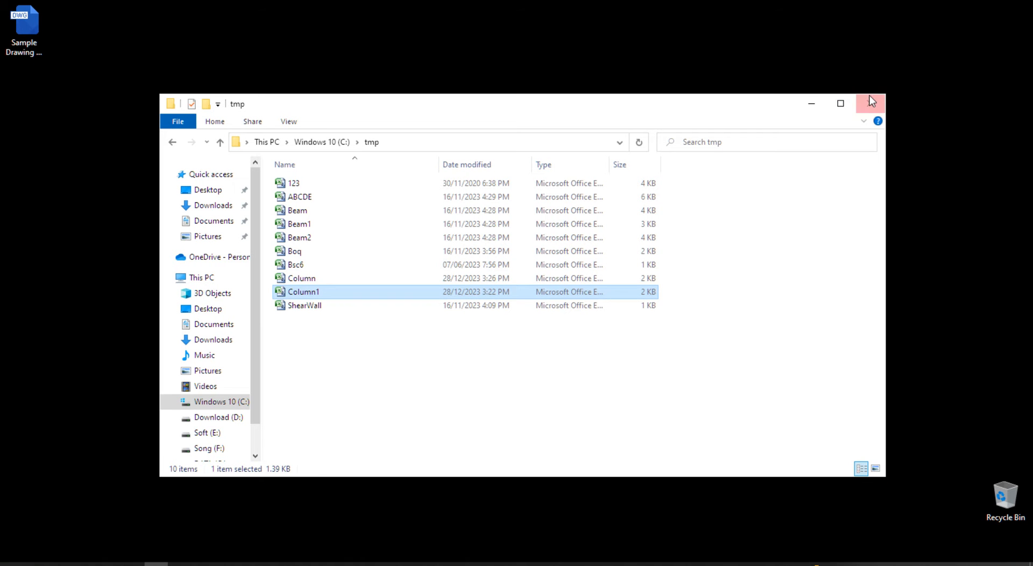
# - Close the tmp folder and open the desktop 'Sample Drawing in mm.dwg' with ZWCAD+, accepting the alert
pyautogui.click(867, 102)
pyautogui.rightClick(5, 34)
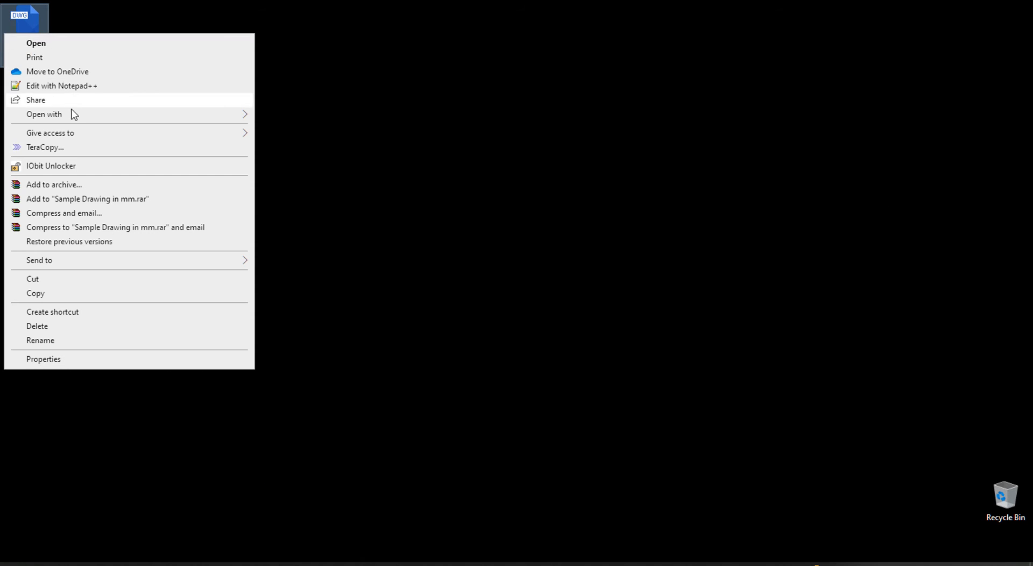
pyautogui.moveTo(78, 114)
pyautogui.click(337, 130)
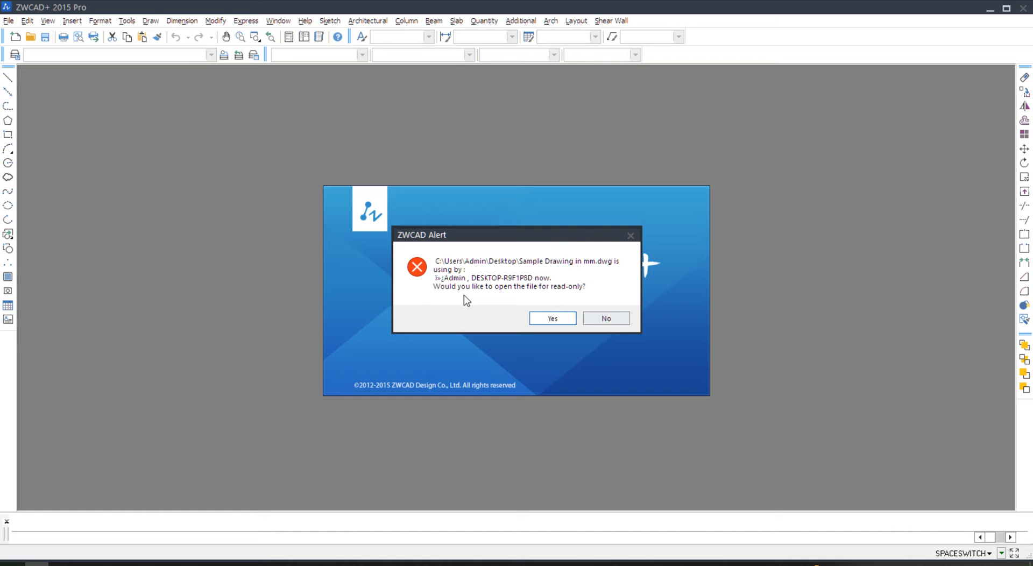
pyautogui.click(552, 318)
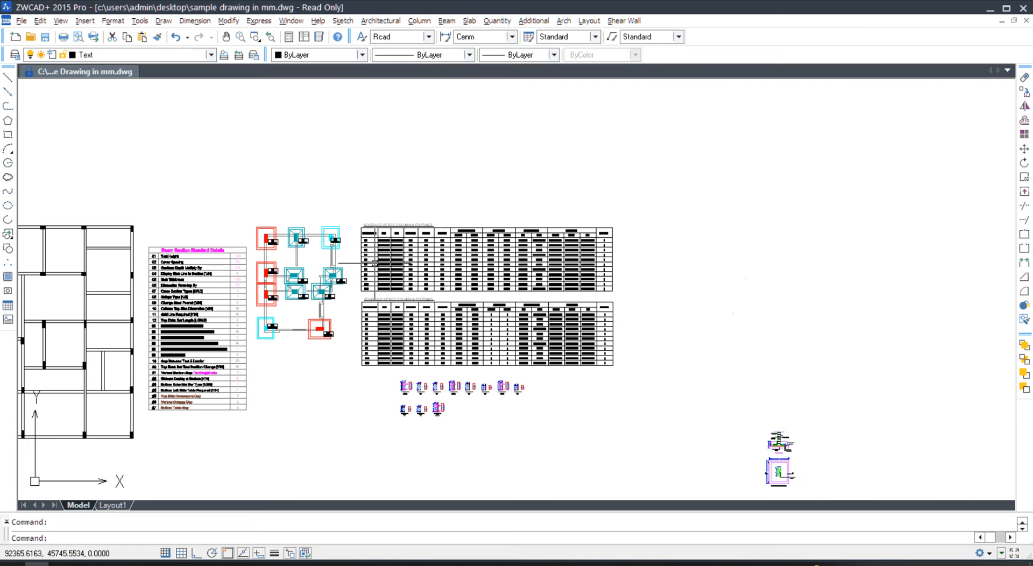
# - Load RcadExpress, then BBS & Beam Quantity, from the Column menu
pyautogui.click(419, 21)
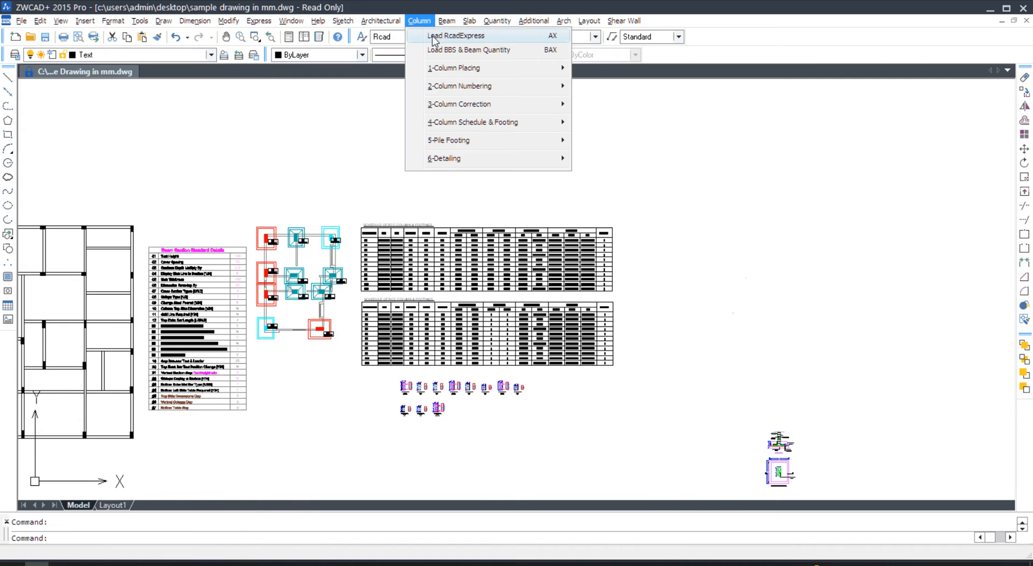
pyautogui.click(440, 37)
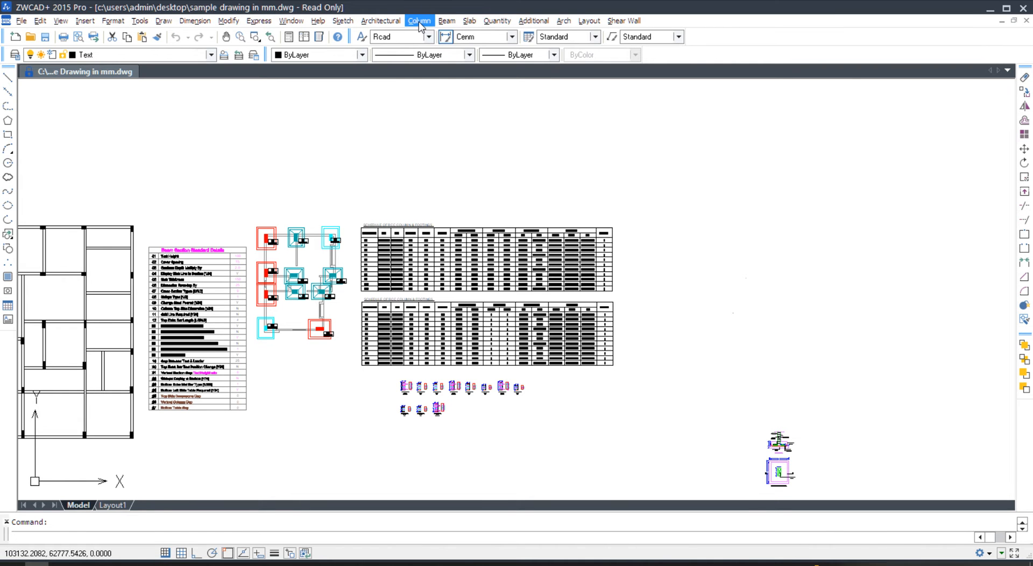
pyautogui.click(419, 22)
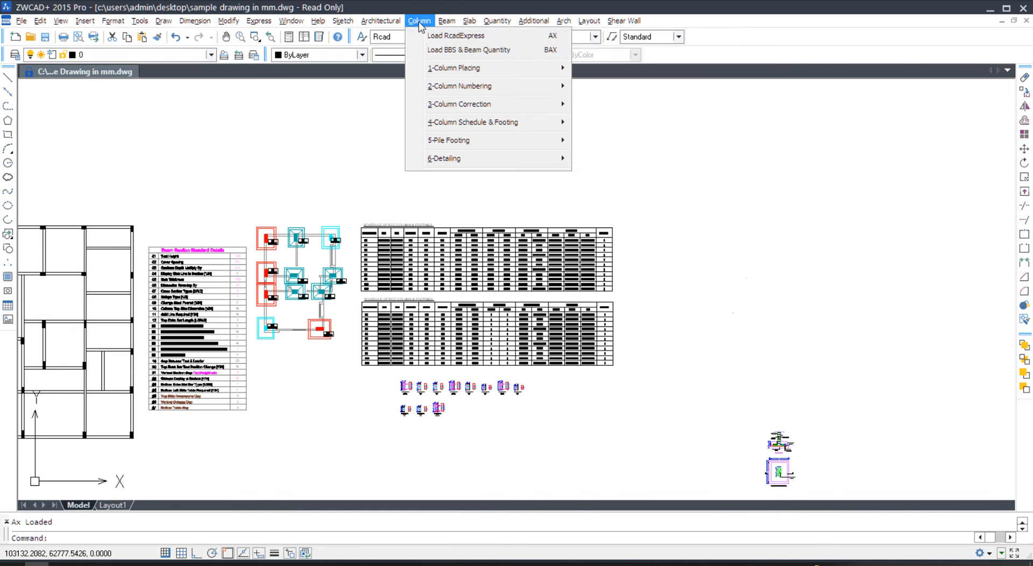
pyautogui.click(443, 51)
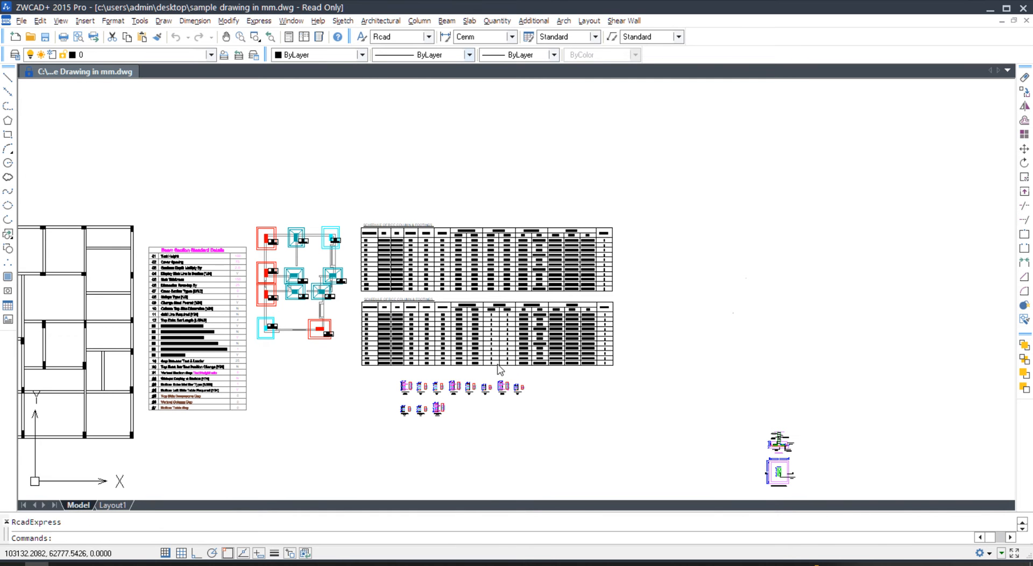
pyautogui.scroll(7, 478, 347)
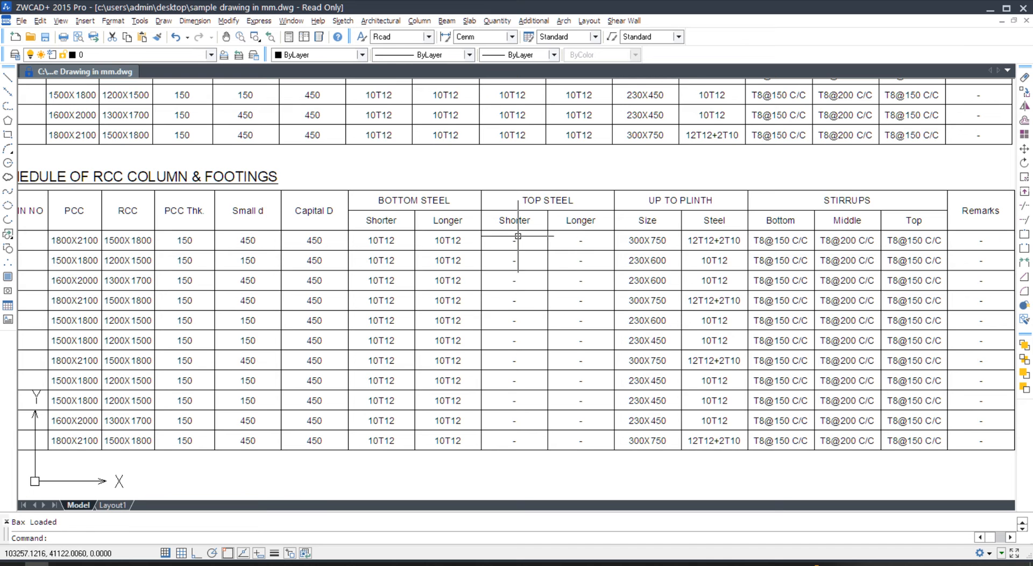
pyautogui.scroll(-5, 526, 330)
pyautogui.scroll(-2, 642, 307)
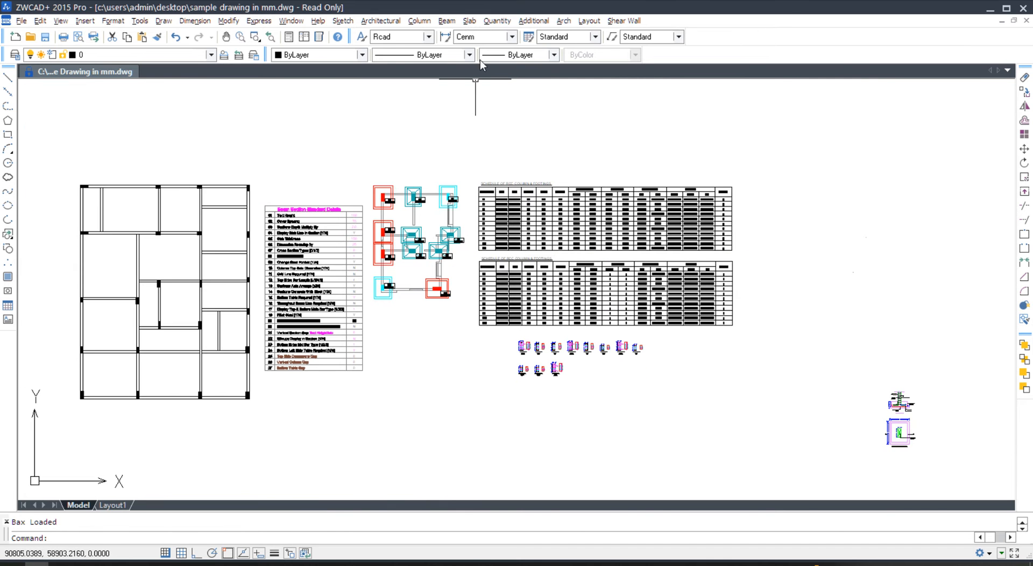
# - Generate Footing Sections for the 11 window-selected columns with 150 PCC offset, placed outside the plan
pyautogui.click(419, 20)
pyautogui.moveTo(456, 161)
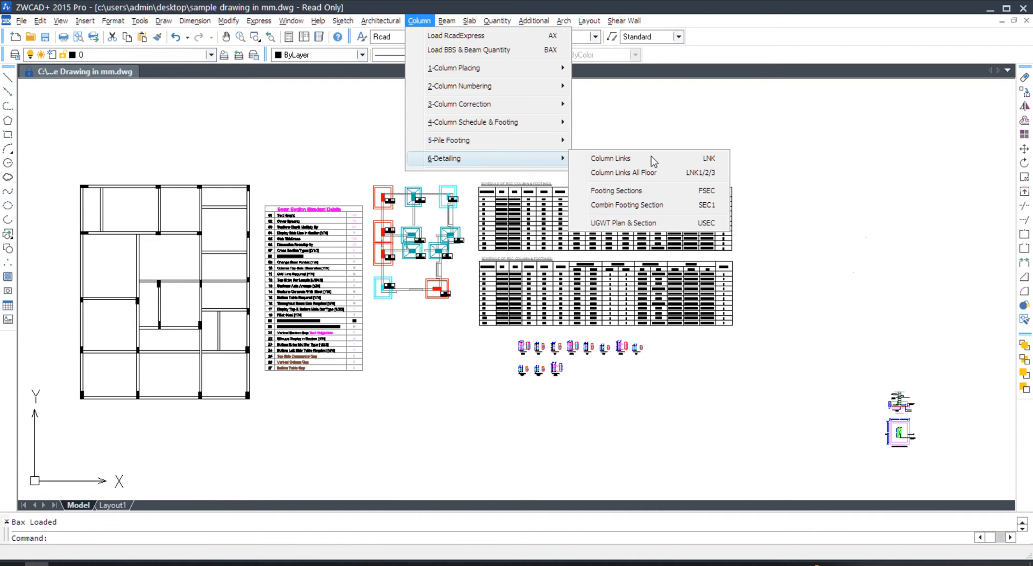
pyautogui.click(659, 192)
pyautogui.press('Return')
pyautogui.click(348, 155)
pyautogui.click(466, 327)
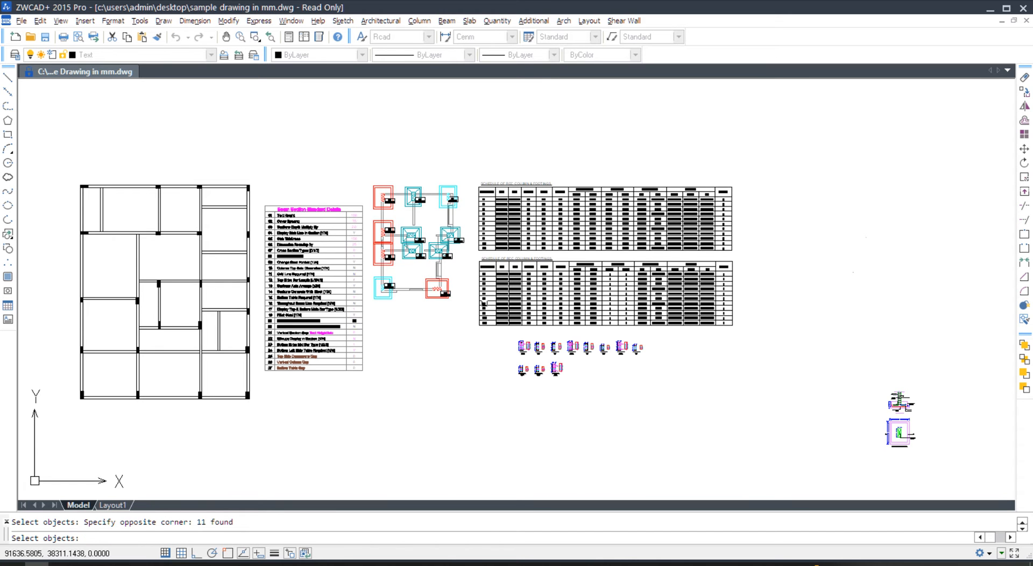
pyautogui.press('Return')
pyautogui.press('Return')
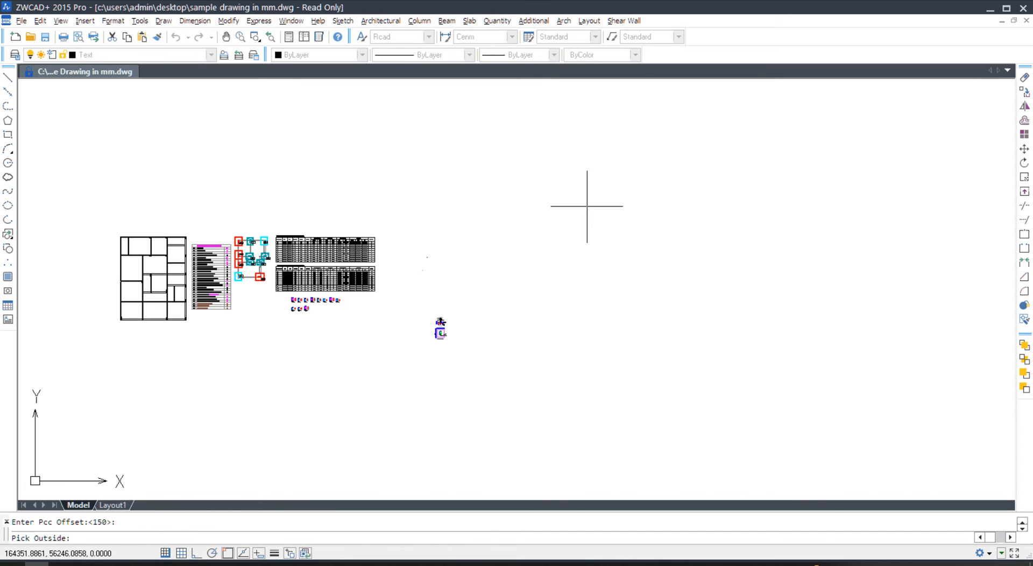
pyautogui.click(587, 206)
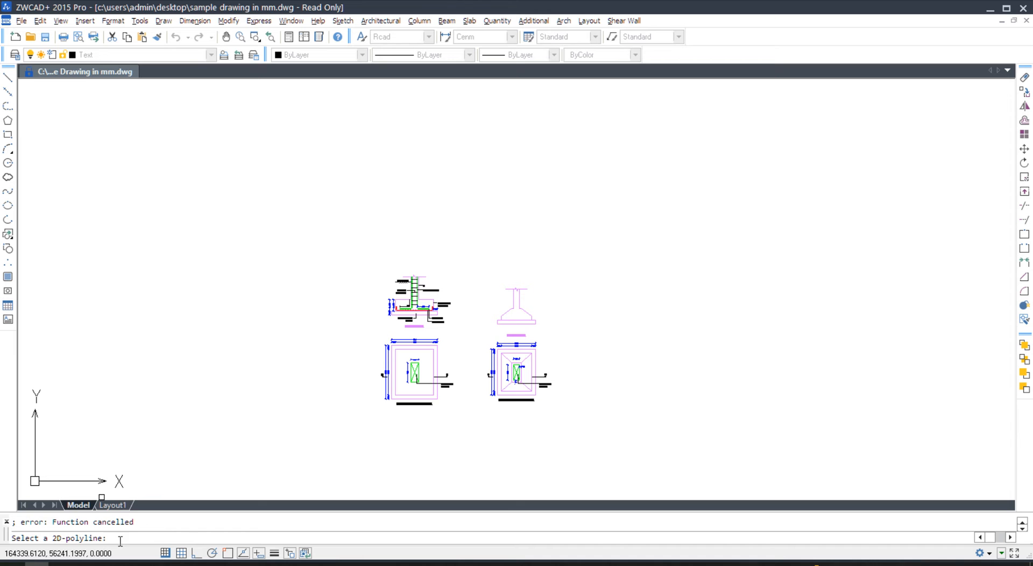
pyautogui.scroll(2, 475, 327)
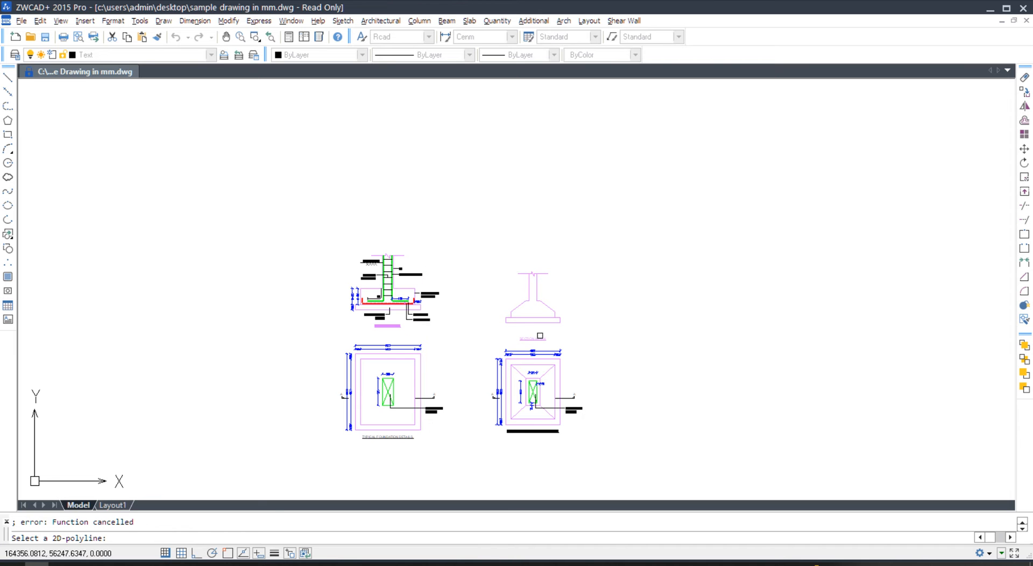
pyautogui.scroll(-5, 713, 248)
pyautogui.press('Escape')
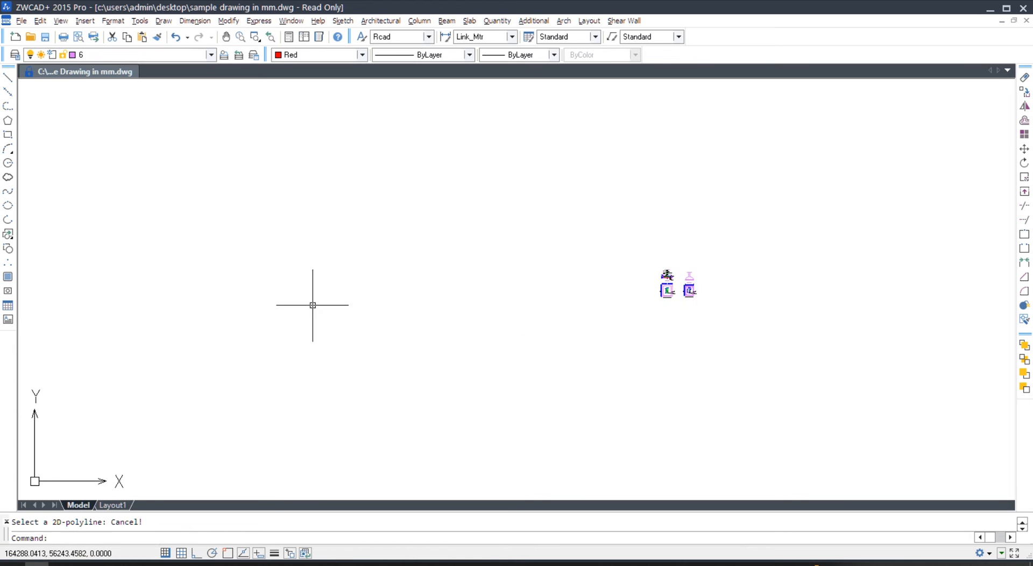
# - Delete the batch of generated footing sections
pyautogui.click(677, 285)
pyautogui.click(611, 339)
pyautogui.middleClick(612, 332)
pyautogui.middleClick(611, 332)
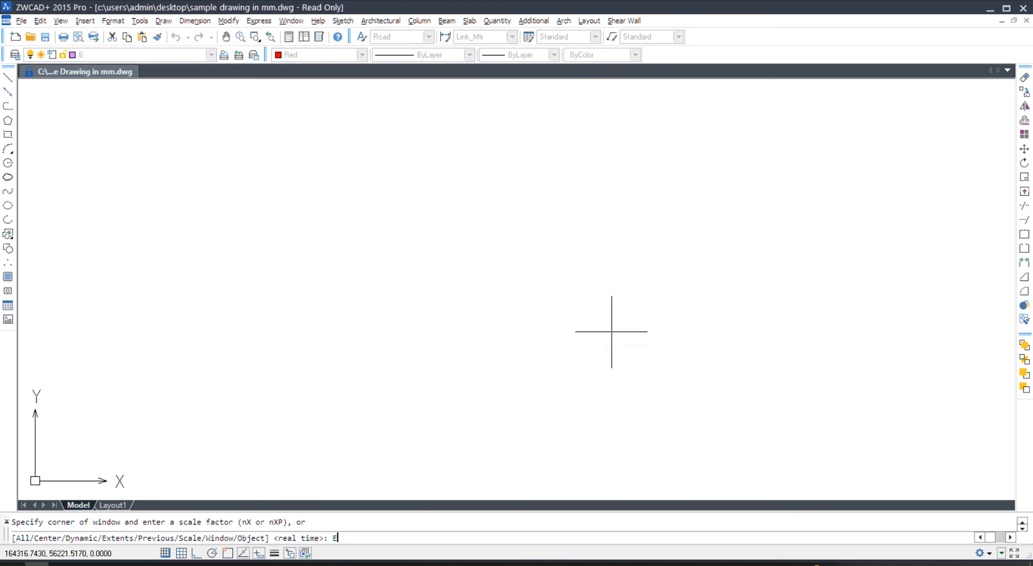
pyautogui.moveTo(566, 381); pyautogui.dragTo(585, 213, button='middle')
pyautogui.scroll(4, 529, 327)
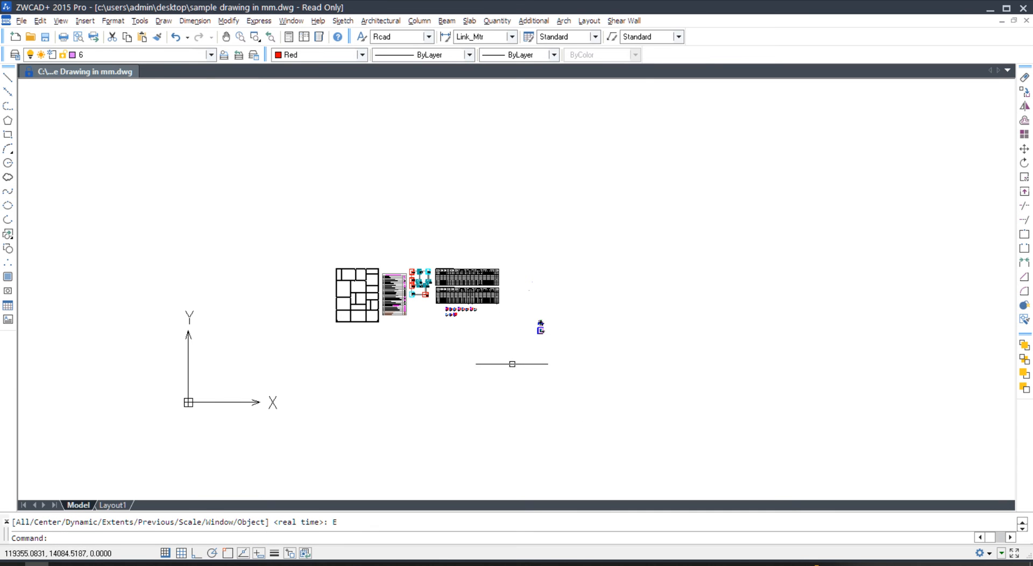
pyautogui.click(511, 369)
pyautogui.click(611, 252)
pyautogui.press('Delete')
pyautogui.scroll(8, 417, 279)
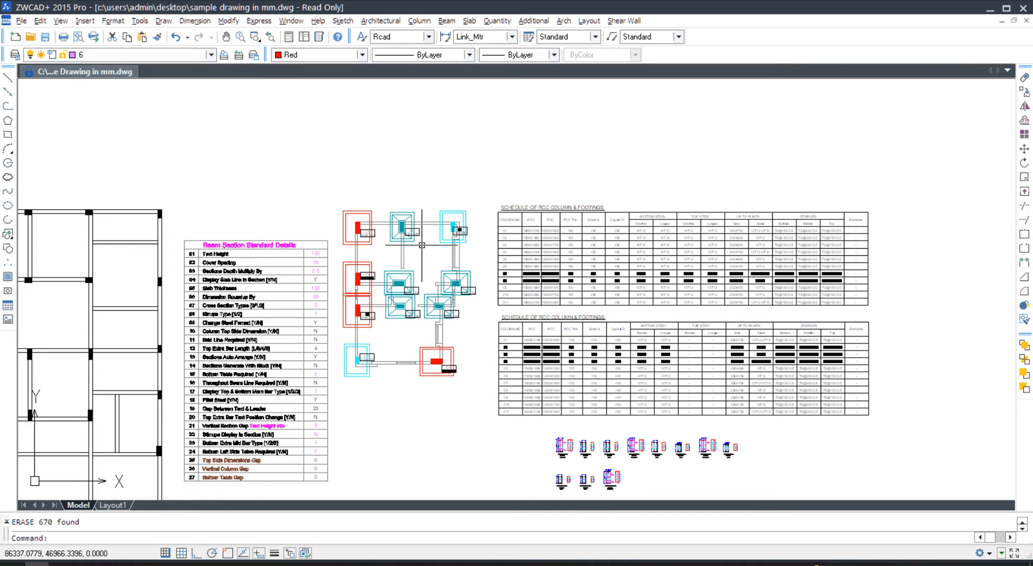
# - Generate one typical foundation detail for a single 230 X 600 column with 150 PCC offset
pyautogui.write('LNK')
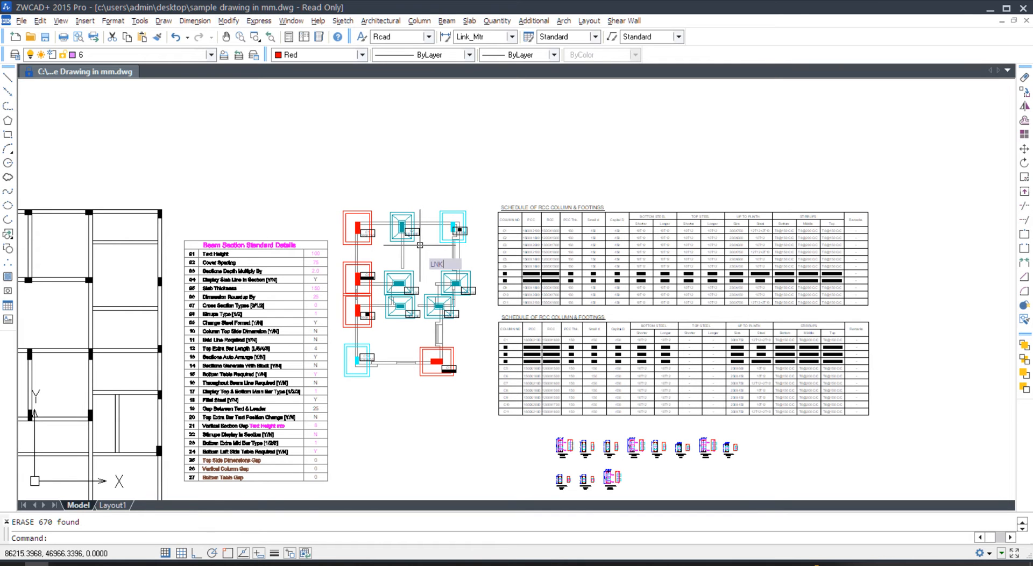
pyautogui.press('Return')
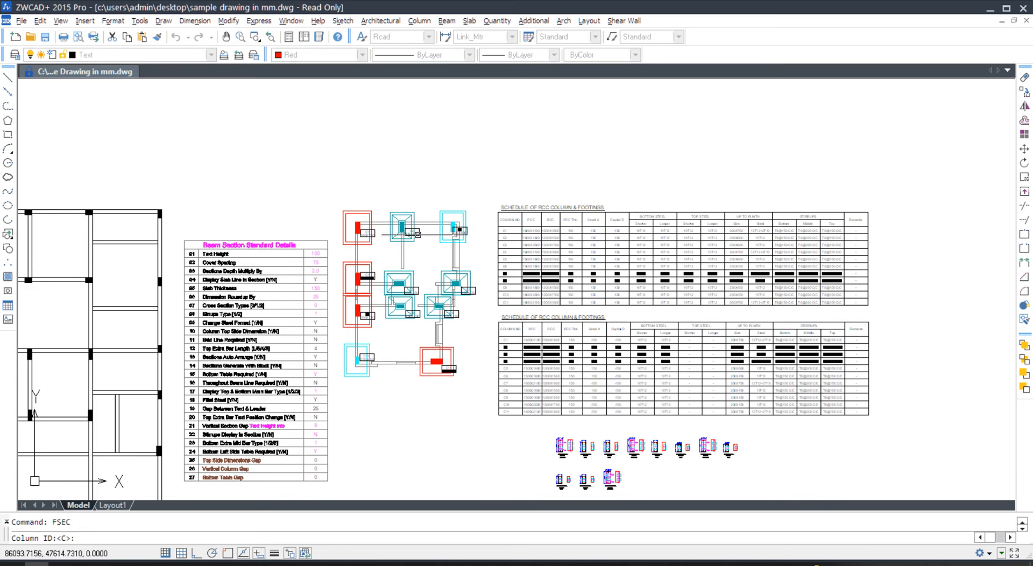
pyautogui.click(421, 200)
pyautogui.click(401, 244)
pyautogui.press('Return')
pyautogui.moveTo(541, 309); pyautogui.dragTo(272, 327, button='middle')
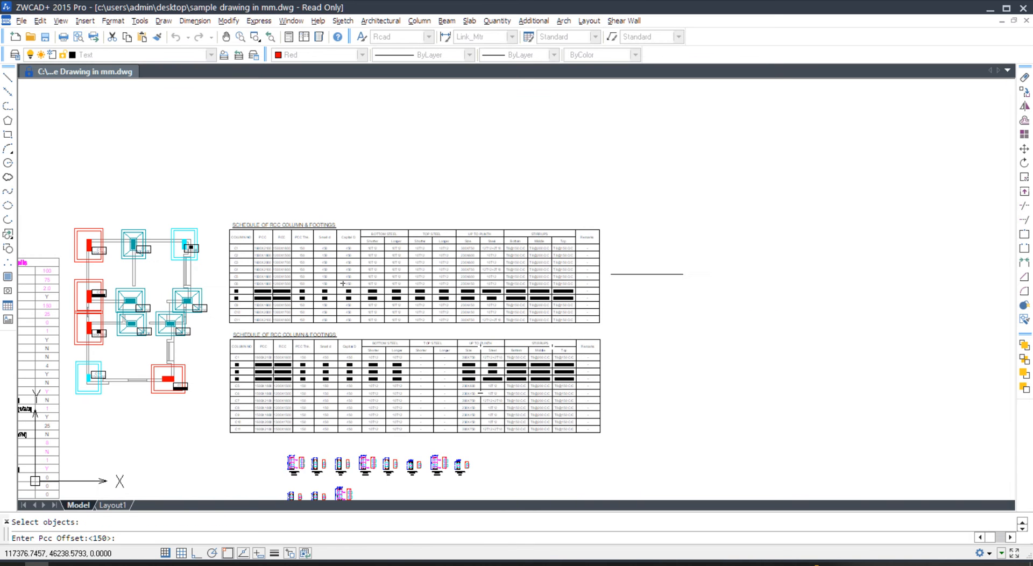
pyautogui.press('Return')
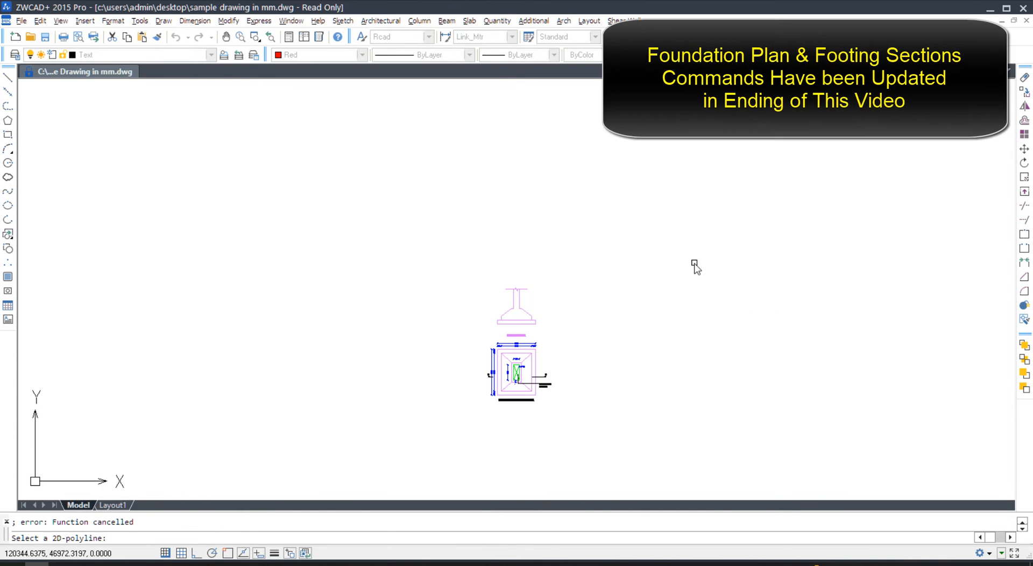
pyautogui.scroll(8, 532, 384)
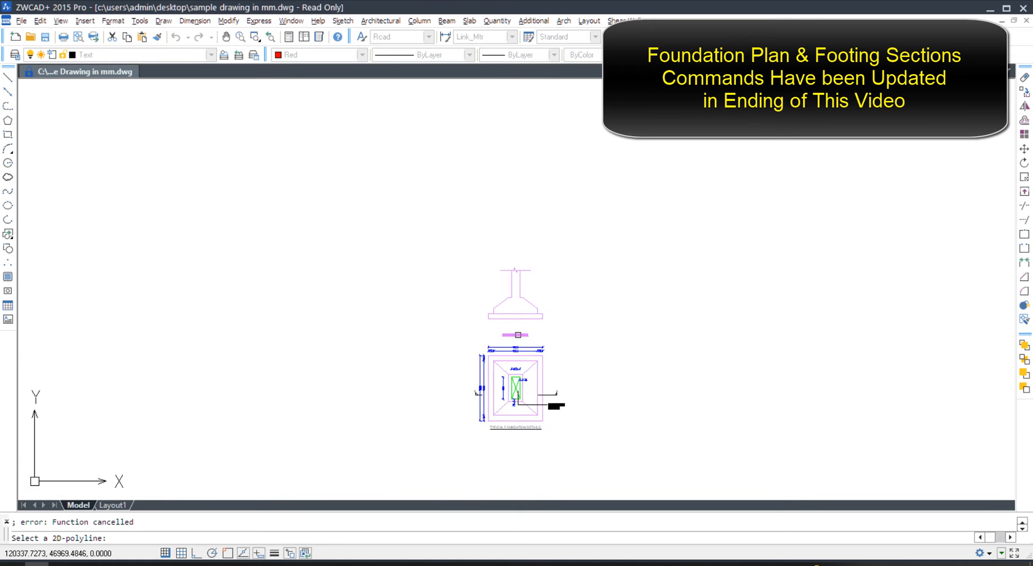
pyautogui.scroll(1, 567, 381)
# - Delete the small generated footing detail near the footing section
pyautogui.moveTo(463, 86); pyautogui.dragTo(468, 434, button='middle')
pyautogui.scroll(-5, 483, 333)
pyautogui.press('Escape')
pyautogui.press('Escape')
pyautogui.scroll(-4, 536, 272)
pyautogui.press('Delete')
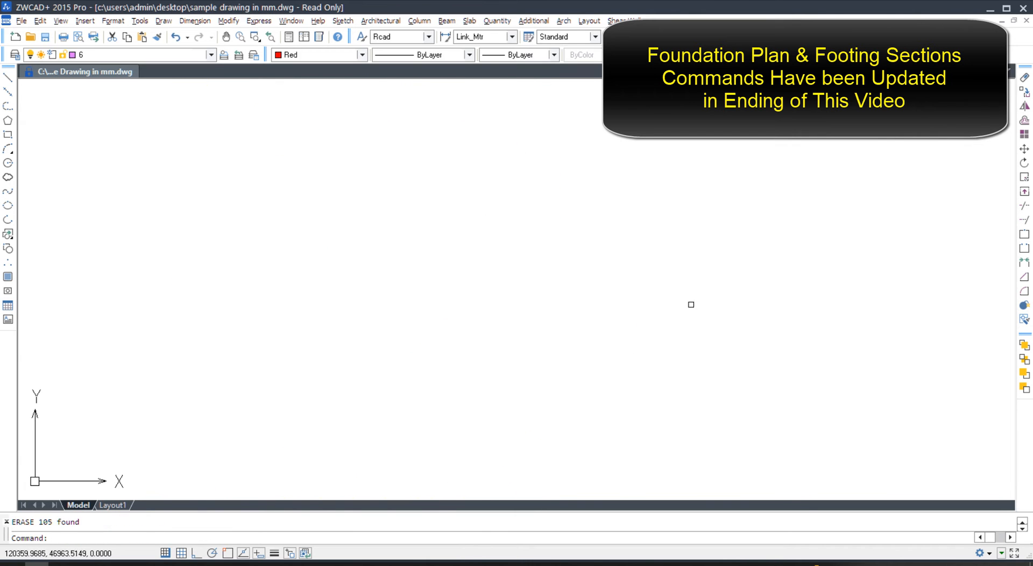
# - Inspect the C2 footing block's attributes without changing them
pyautogui.middleClick(587, 292)
pyautogui.press('Escape')
pyautogui.moveTo(461, 464); pyautogui.dragTo(453, 393, button='middle')
pyautogui.scroll(10, 465, 403)
pyautogui.scroll(3, 468, 384)
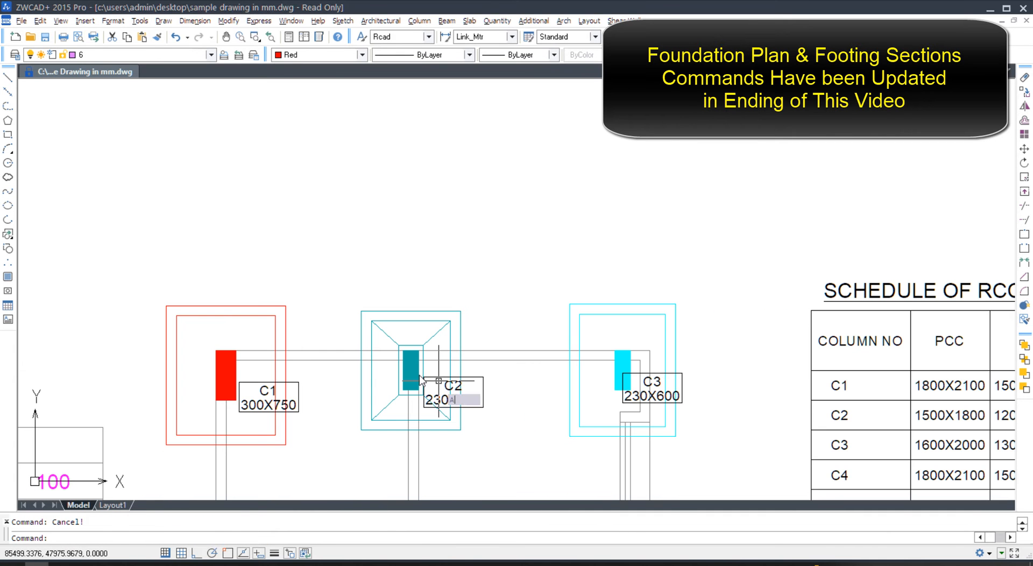
pyautogui.doubleClick(441, 379)
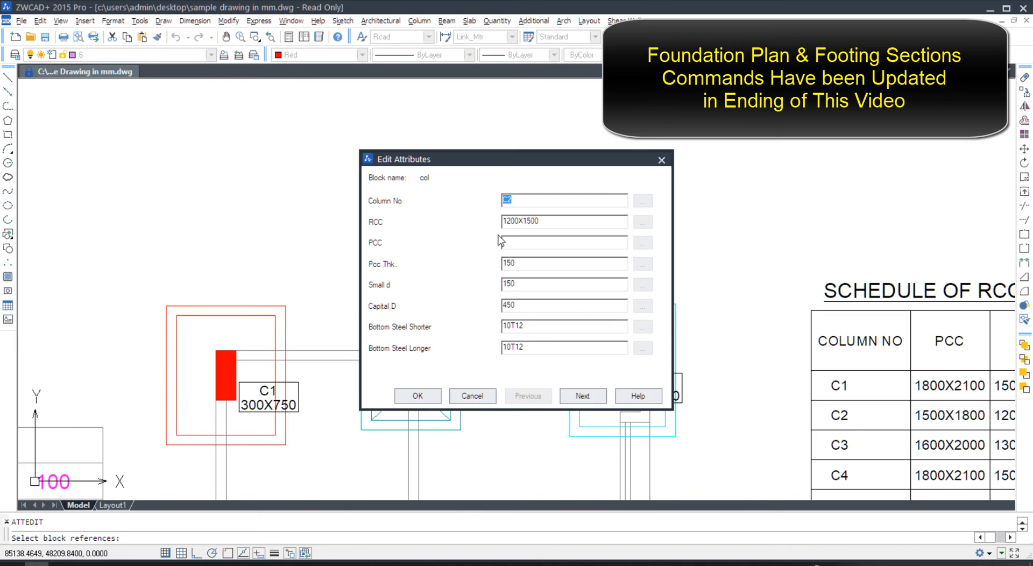
pyautogui.press('Escape')
# - Run FSEC on the eleven footings with a 150 PCC offset, then cancel the routine
pyautogui.scroll(-6, 409, 242)
pyautogui.moveTo(479, 283); pyautogui.dragTo(398, 230, button='middle')
pyautogui.write('FSEC')
pyautogui.press('Return')
pyautogui.press('Return')
pyautogui.click(281, 202)
pyautogui.click(477, 455)
pyautogui.press('Return')
pyautogui.moveTo(626, 432)
pyautogui.mouseDown(button='middle')
pyautogui.moveTo(547, 327)
pyautogui.moveTo(323, 246)
pyautogui.mouseUp(button='middle')
pyautogui.click(594, 294)
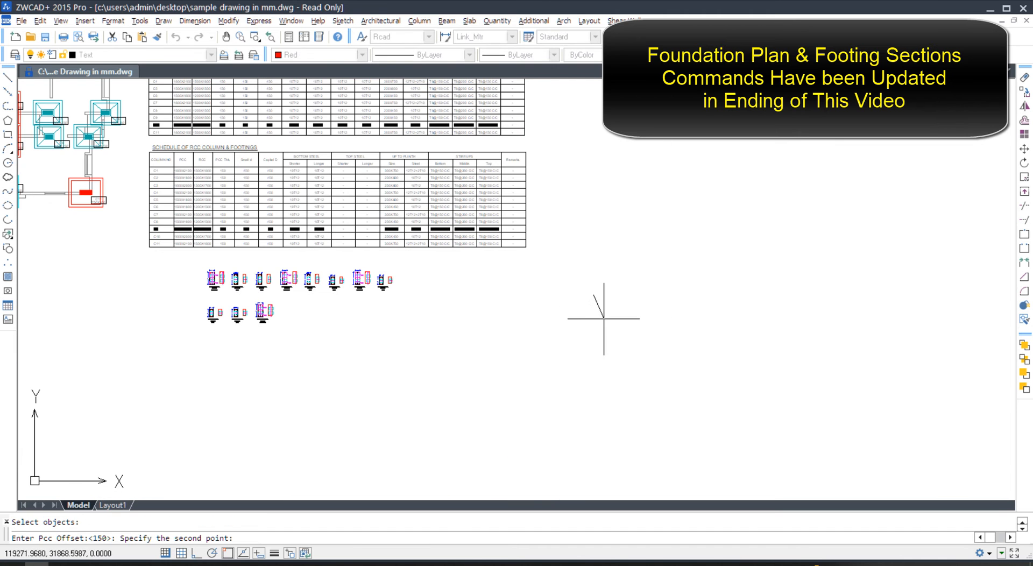
pyautogui.write('150')
pyautogui.press('Return')
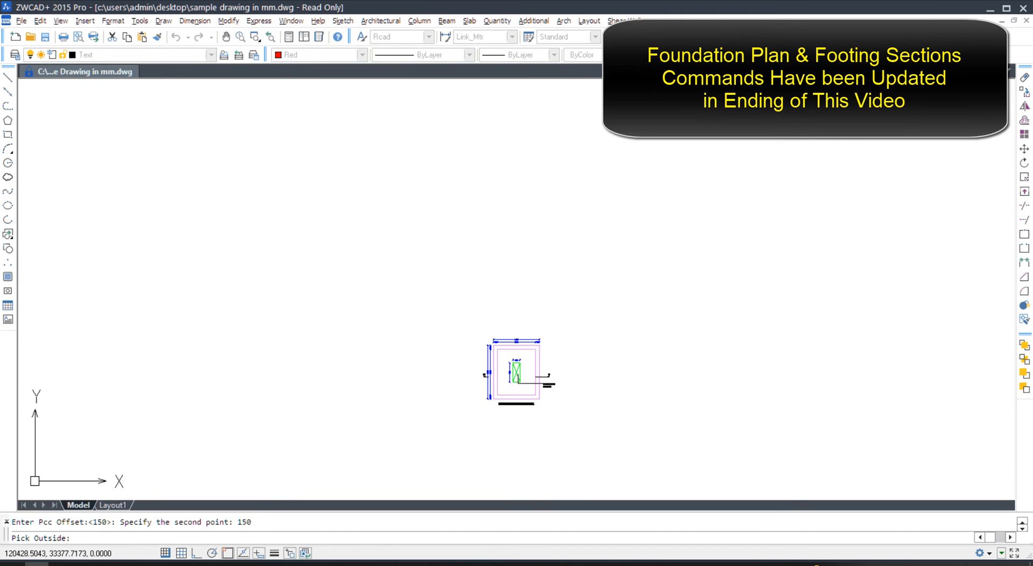
pyautogui.press('Escape')
# - Erase the generated footing drawings and zoom back to the footing layout
pyautogui.press('Escape')
pyautogui.hotkey('ctrl', 'a')
pyautogui.press('Delete')
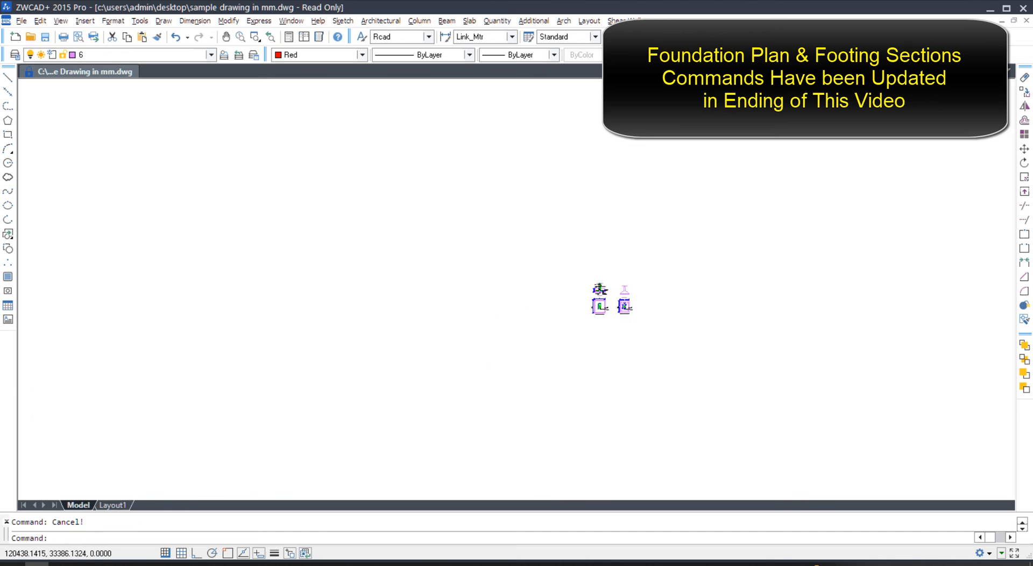
pyautogui.write('Z')
pyautogui.press('Return')
pyautogui.write('E')
pyautogui.press('Return')
pyautogui.moveTo(502, 407); pyautogui.dragTo(510, 185, button='middle')
pyautogui.scroll(5, 474, 261)
pyautogui.write('F')
pyautogui.press('Escape')
pyautogui.scroll(4, 511, 271)
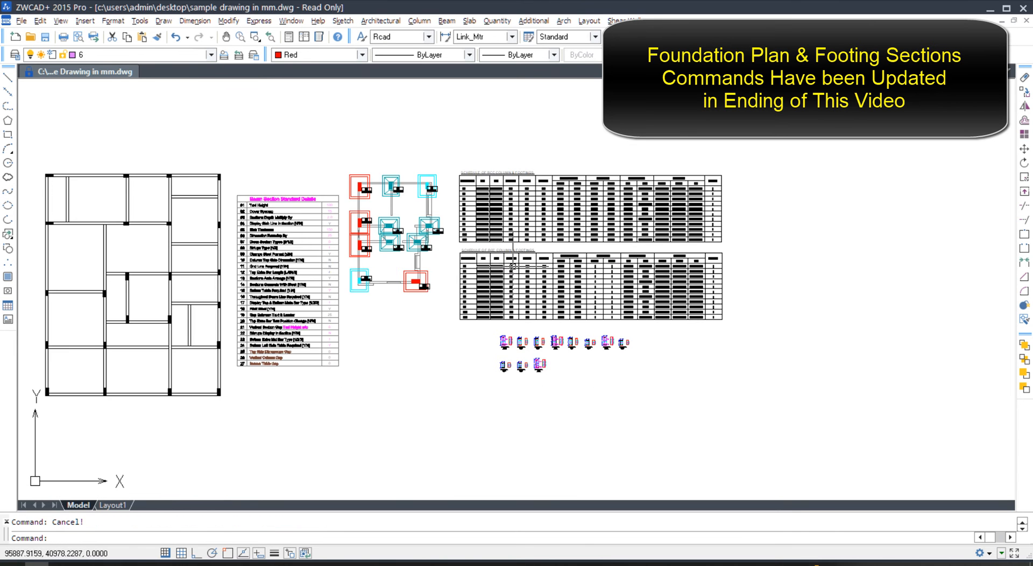
# - Run CSE on the eleven footings and place the C1–C11 schedule below the footing details
pyautogui.write('CSE')
pyautogui.press('Return')
pyautogui.press('Return')
pyautogui.press('Return')
pyautogui.click(449, 160)
pyautogui.click(339, 286)
pyautogui.press('Return')
pyautogui.click(624, 383)
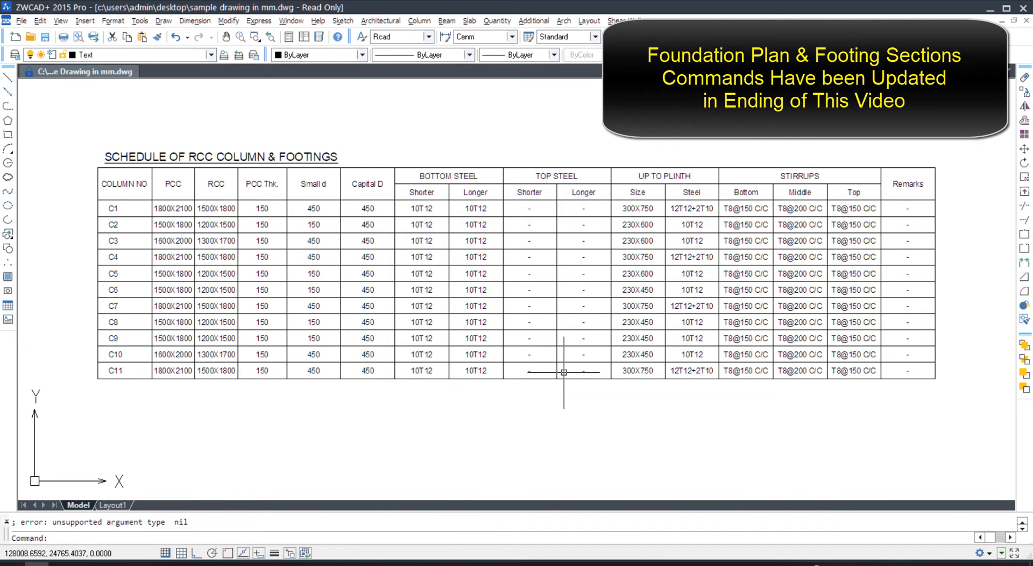
pyautogui.scroll(-4, 616, 314)
pyautogui.write('z')
pyautogui.press('Return')
pyautogui.press('Escape')
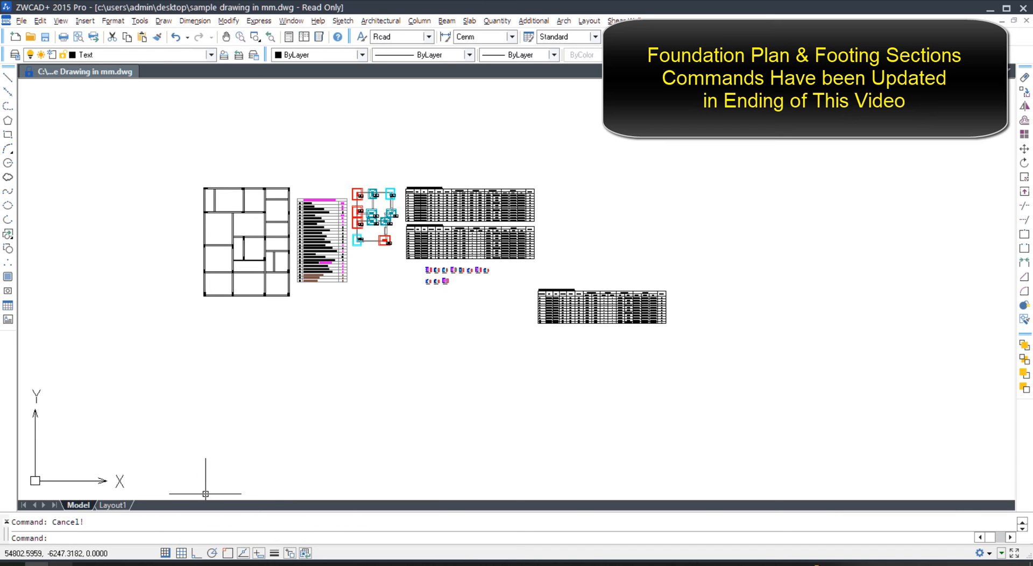
# - Return to the progeCAD drawing and cancel the pending save-as command
pyautogui.moveTo(86, 563)
pyautogui.click(106, 538)
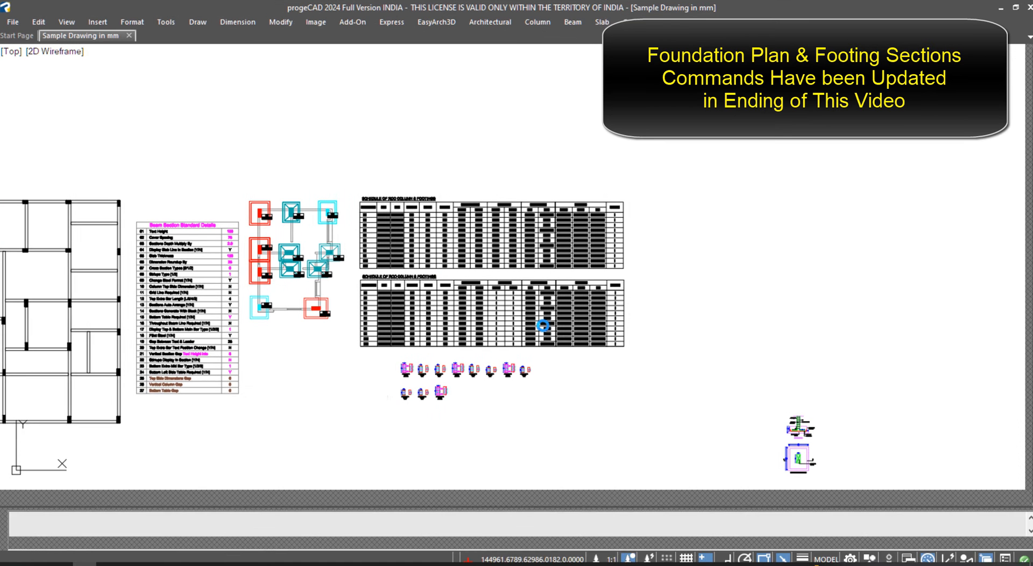
pyautogui.press('Escape')
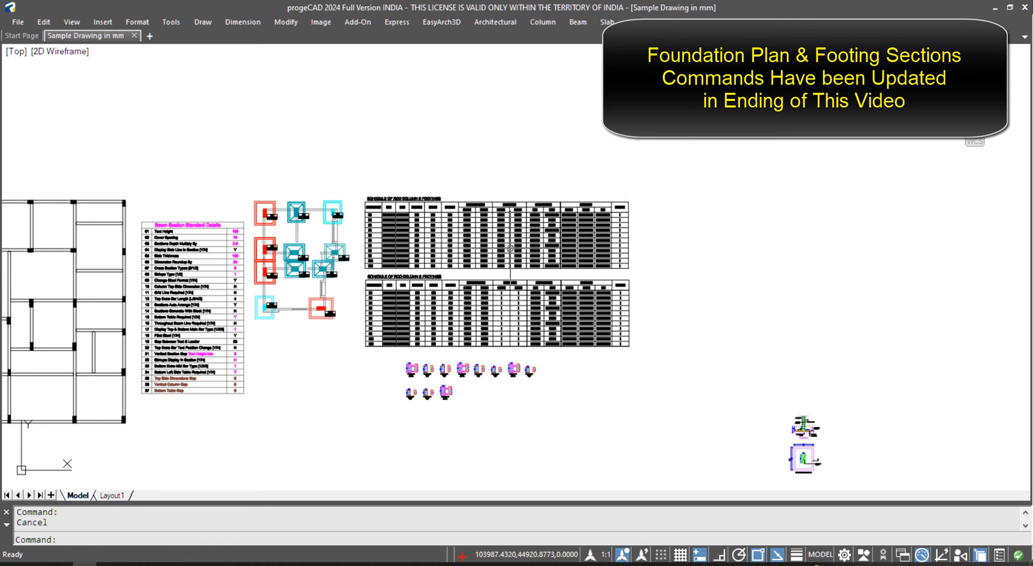
pyautogui.moveTo(396, 315); pyautogui.dragTo(423, 257, button='middle')
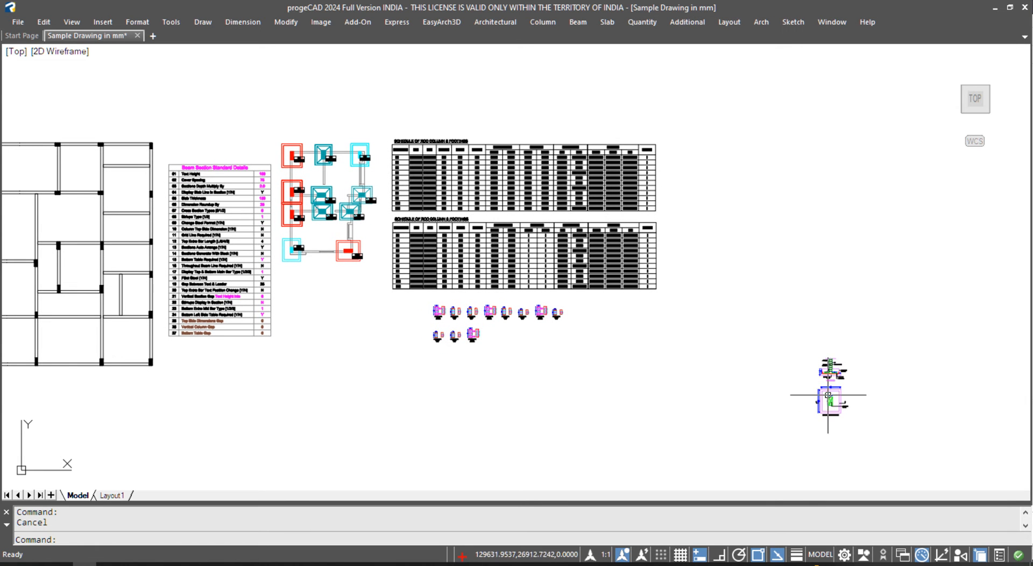
pyautogui.scroll(2, 368, 176)
pyautogui.scroll(2, 368, 176)
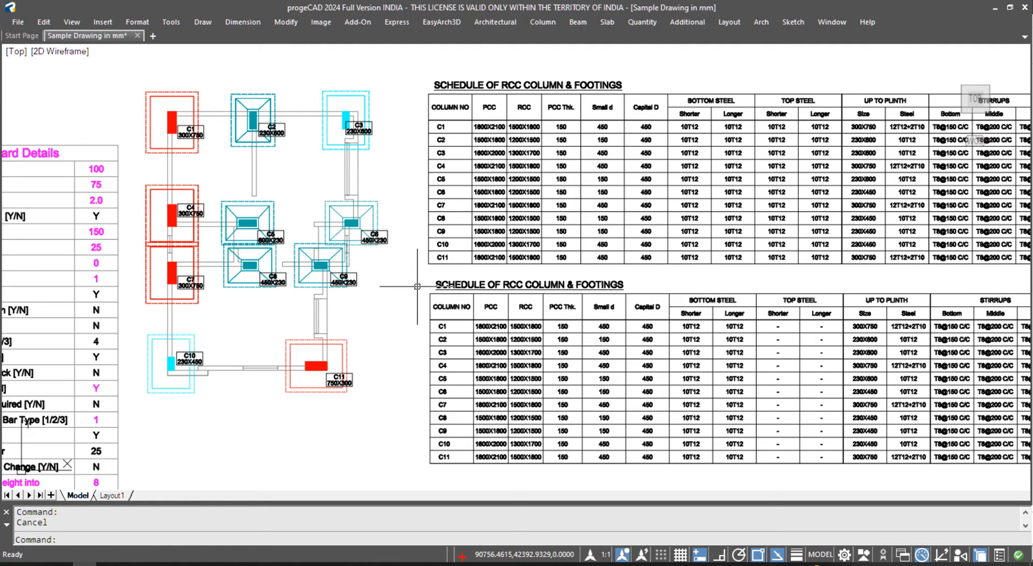
pyautogui.scroll(-5, 388, 259)
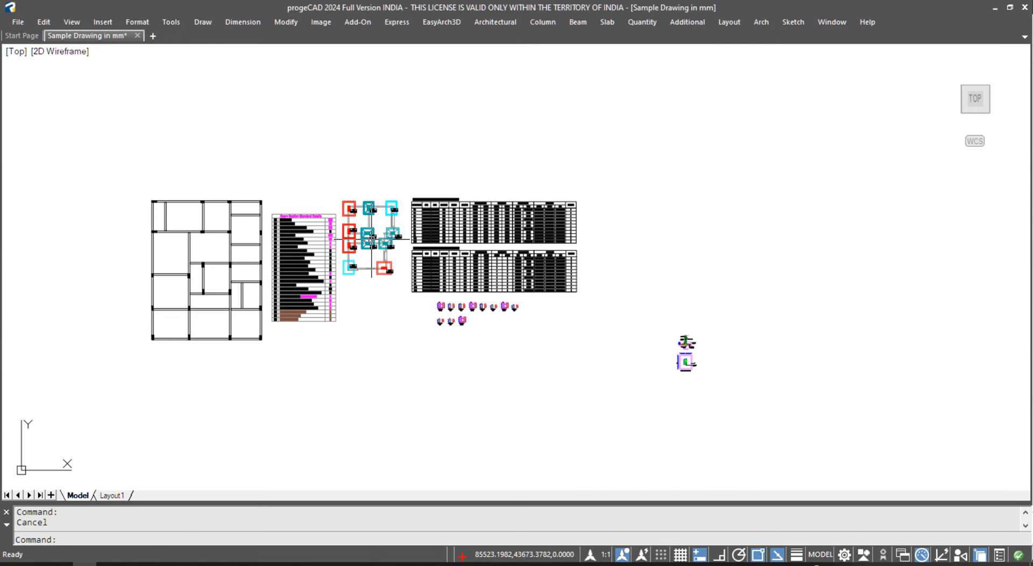
pyautogui.scroll(3, 351, 228)
pyautogui.scroll(-1, 361, 210)
# - Copy the whole column footing plan into empty space on the right
pyautogui.click(323, 123)
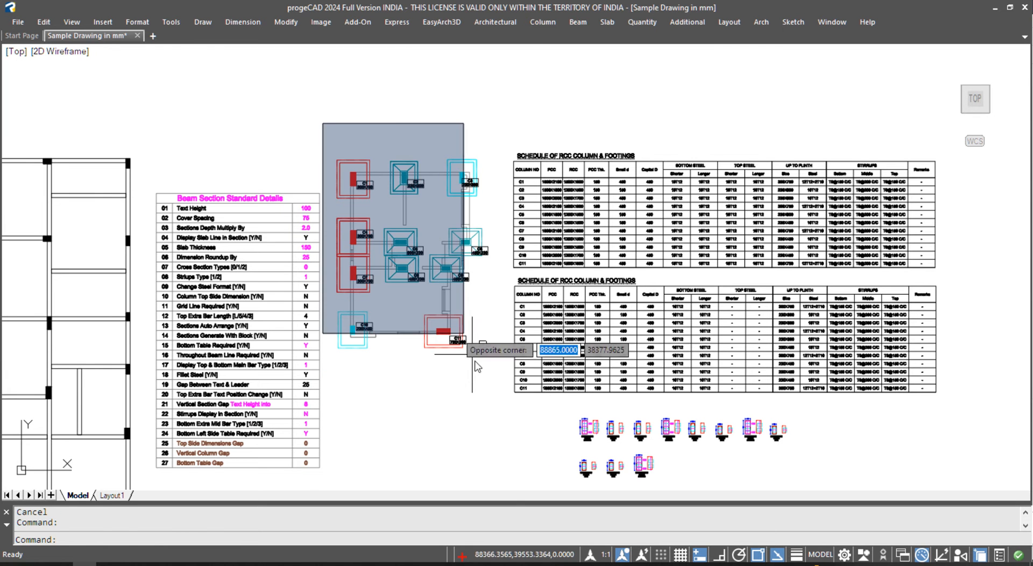
pyautogui.click(491, 366)
pyautogui.write('m')
pyautogui.press('Return')
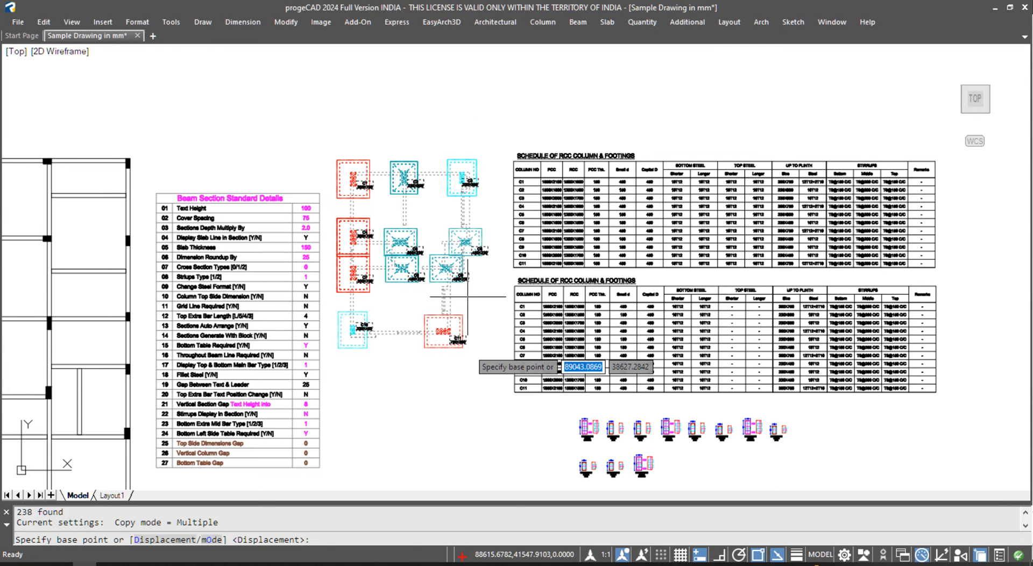
pyautogui.scroll(-5, 467, 296)
pyautogui.click(471, 280)
pyautogui.click(702, 283)
pyautogui.press('Escape')
pyautogui.scroll(8, 699, 282)
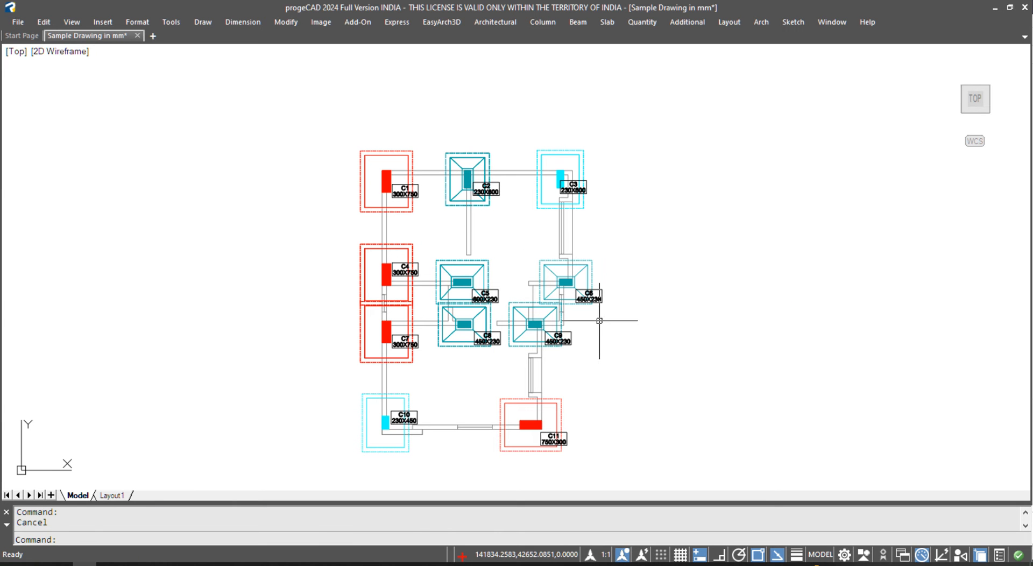
# - Run Display / Update Footing on the copied plan and skip the PCC Offset prompt
pyautogui.moveTo(603, 319); pyautogui.dragTo(603, 310, button='middle')
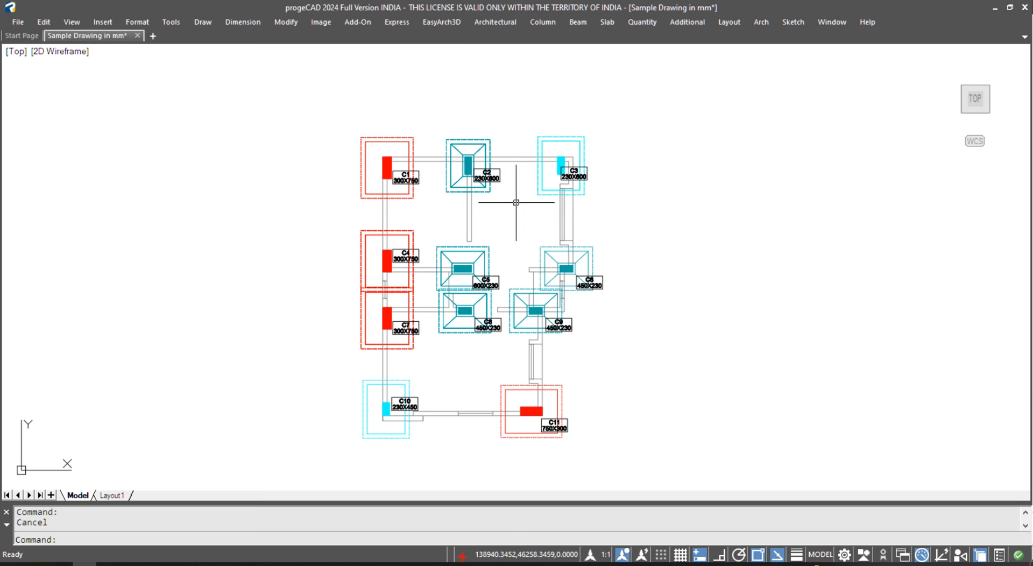
pyautogui.click(548, 21)
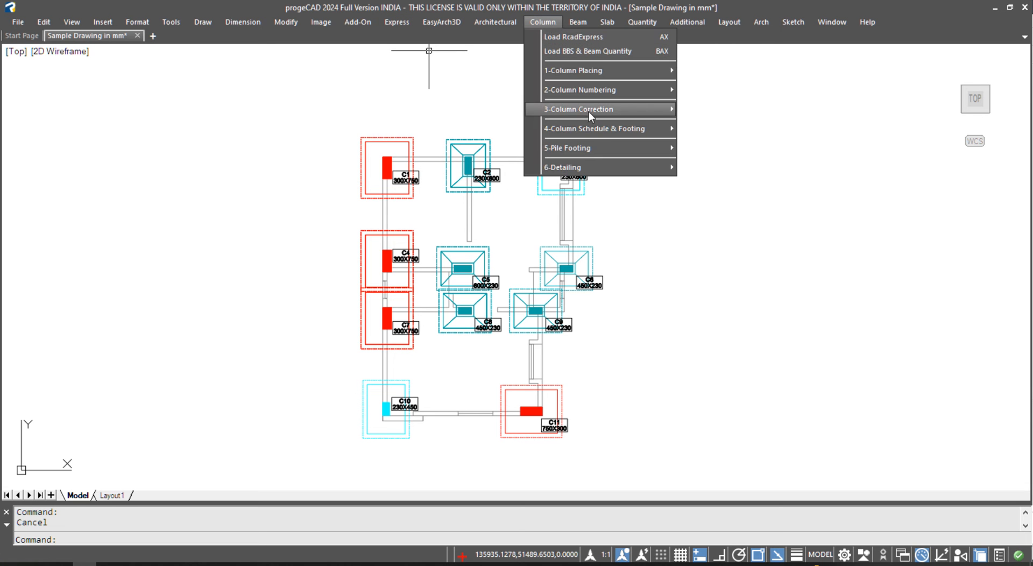
pyautogui.moveTo(595, 130)
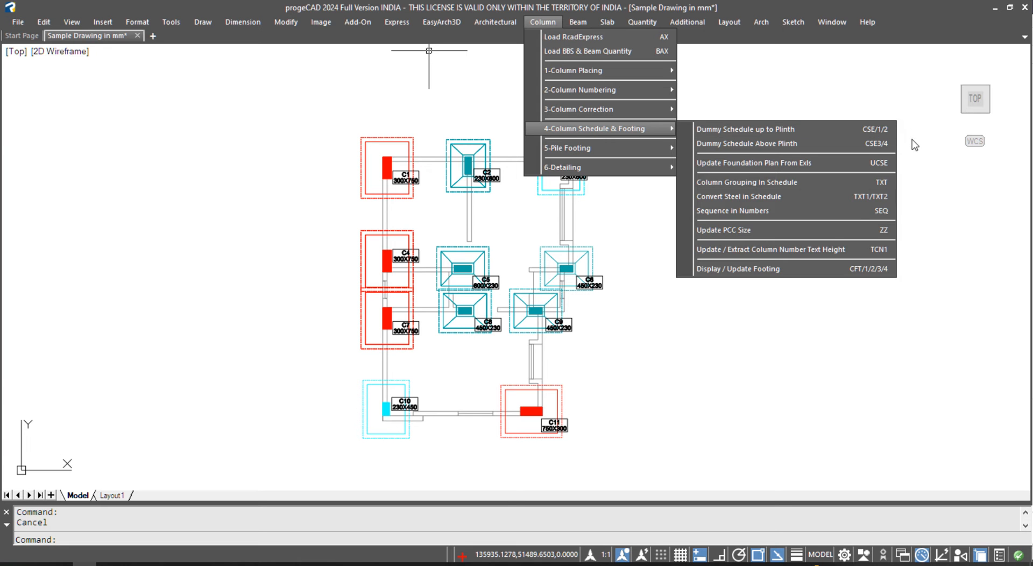
pyautogui.click(785, 269)
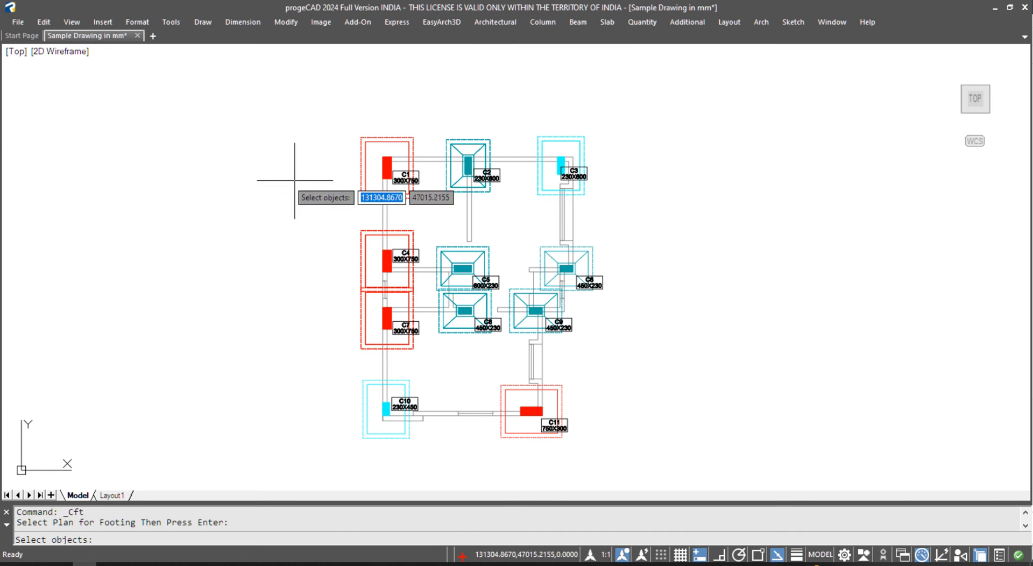
pyautogui.click(288, 102)
pyautogui.click(652, 445)
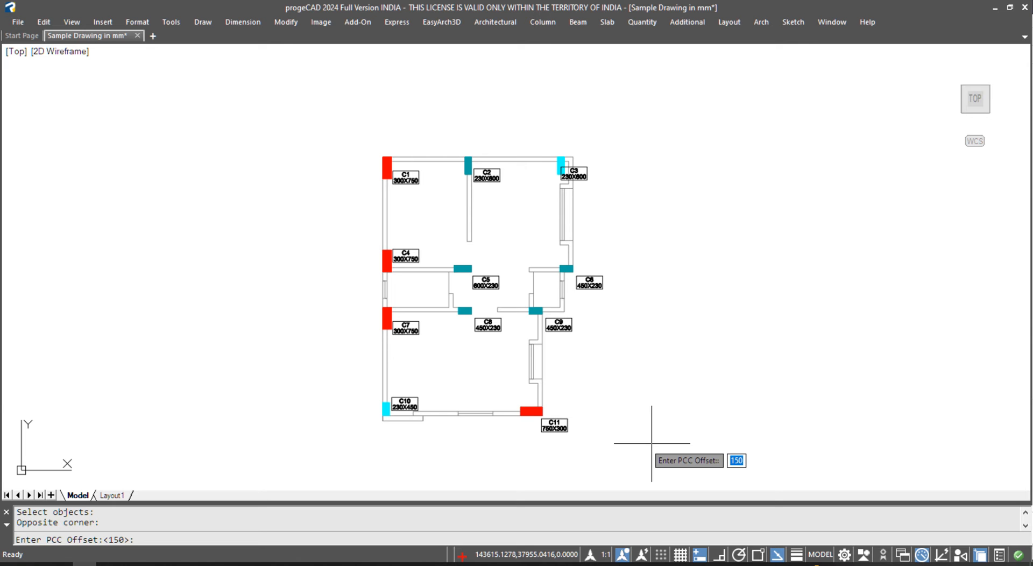
pyautogui.press('Escape')
pyautogui.scroll(8, 407, 174)
pyautogui.scroll(-2, 407, 148)
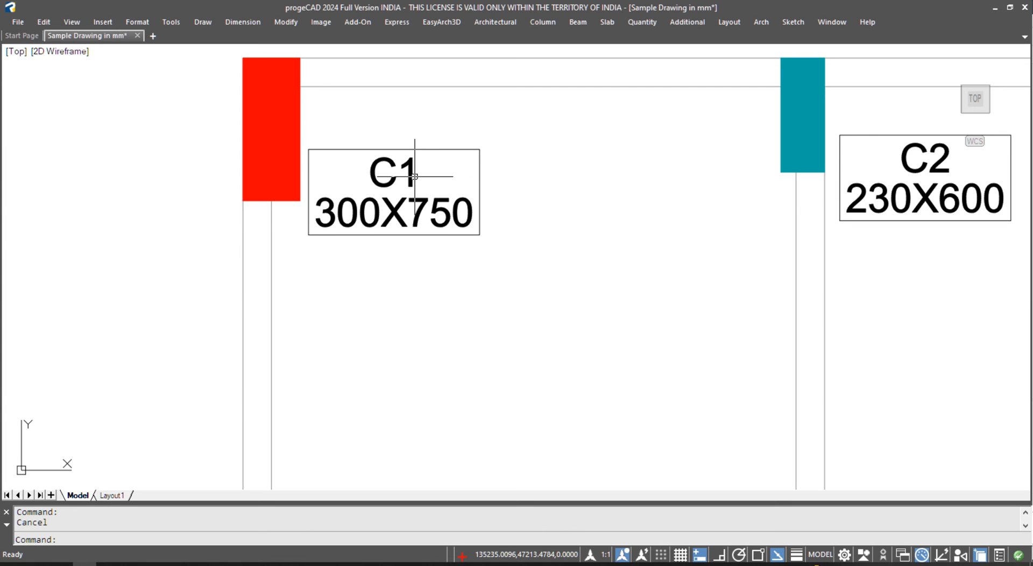
# - Browse the Column tools menu's submenus again
pyautogui.click(533, 23)
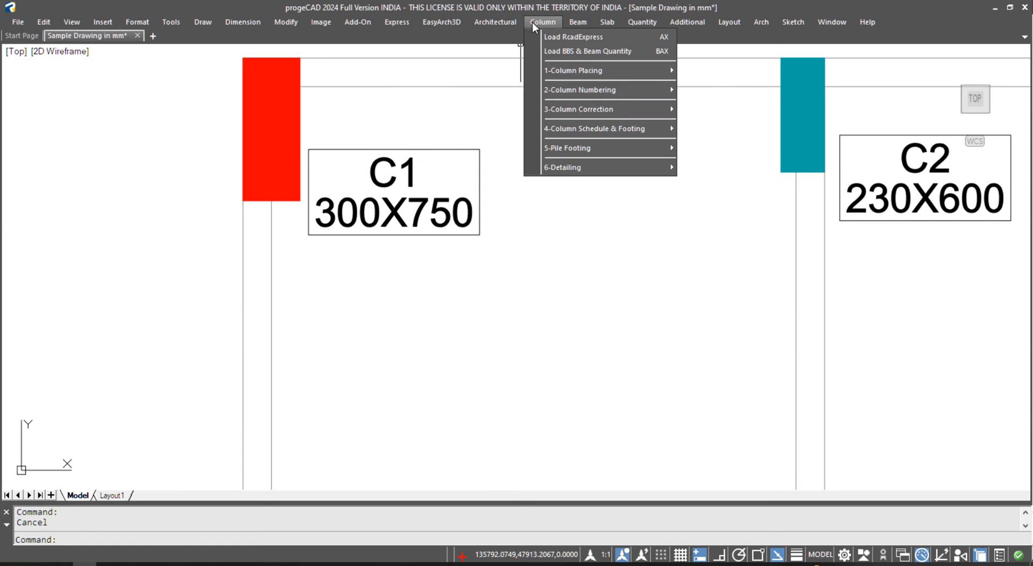
pyautogui.moveTo(570, 75)
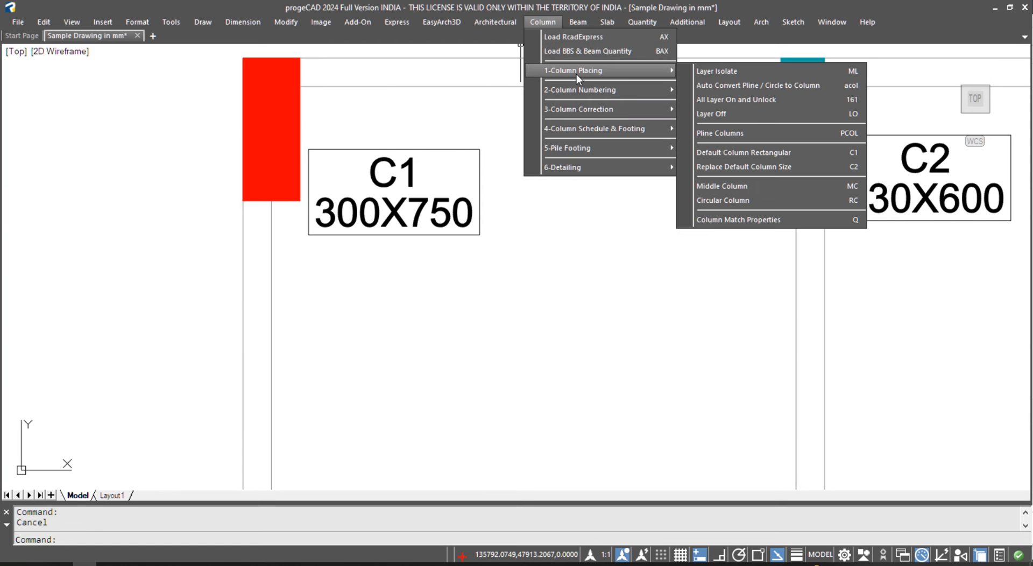
pyautogui.moveTo(577, 92)
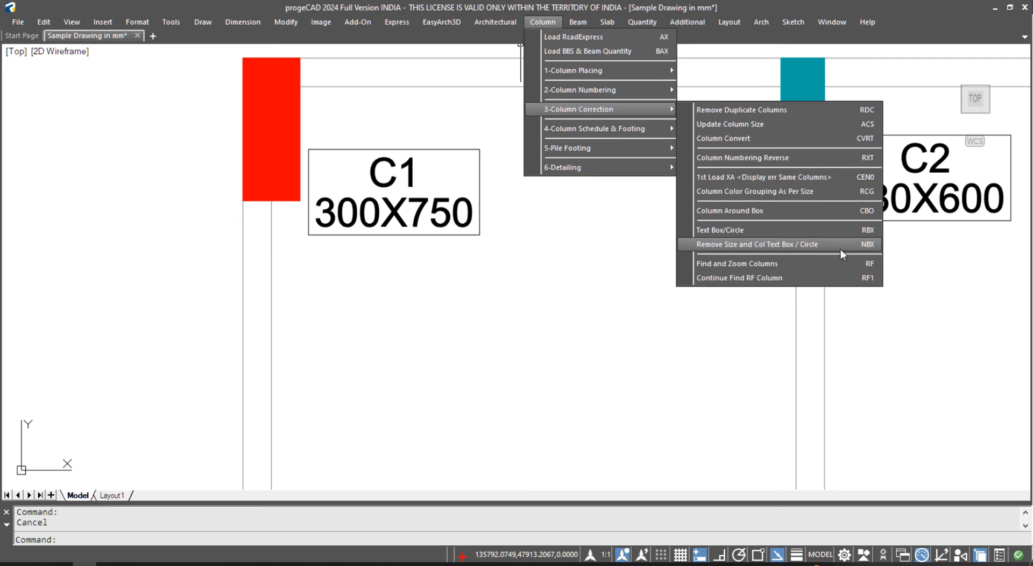
pyautogui.click(783, 243)
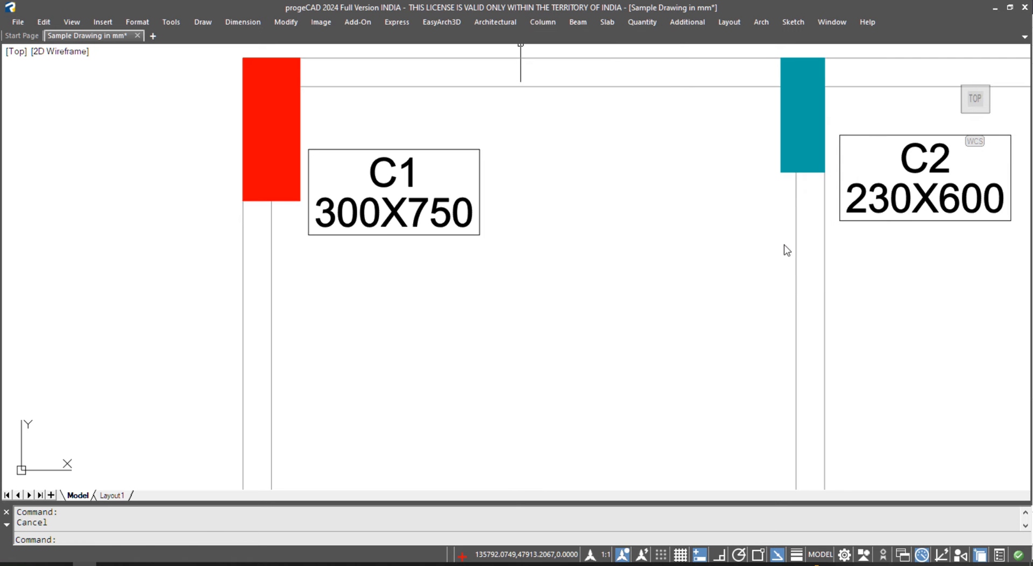
pyautogui.scroll(-10, 437, 233)
pyautogui.moveTo(353, 139); pyautogui.dragTo(699, 454)
pyautogui.scroll(2, 498, 290)
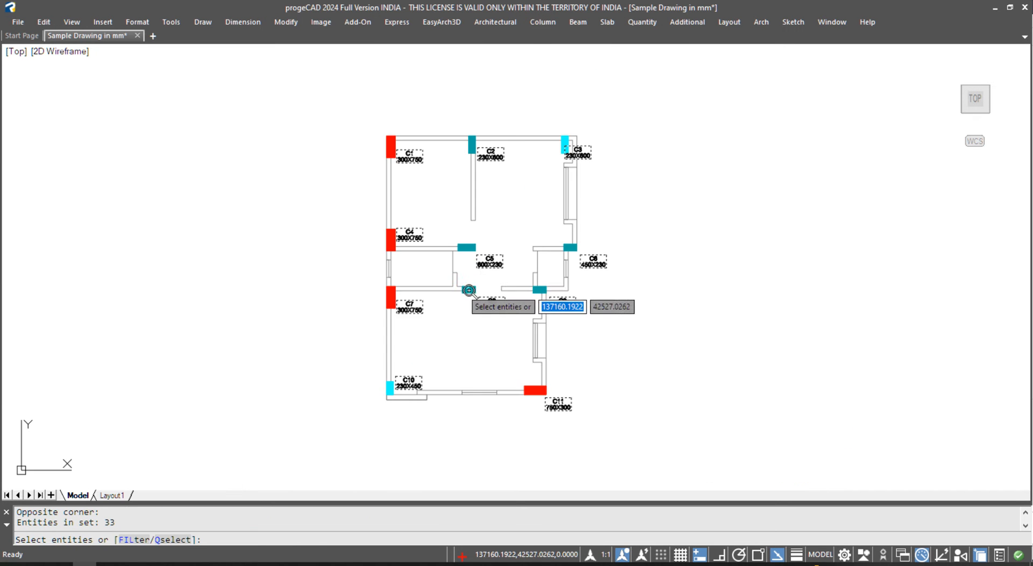
pyautogui.scroll(6, 490, 258)
pyautogui.scroll(-5, 490, 257)
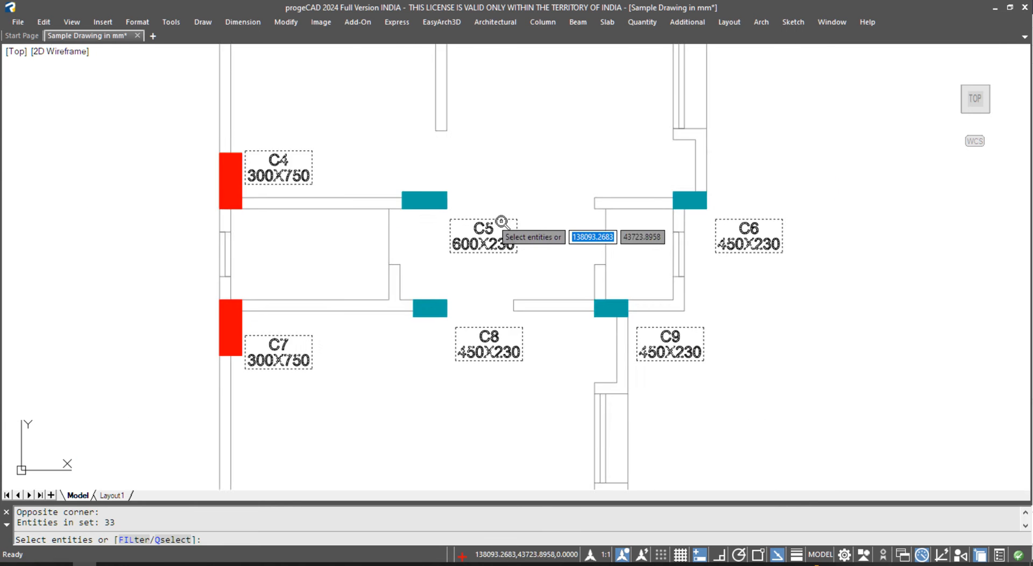
pyautogui.moveTo(535, 242); pyautogui.dragTo(520, 306, button='middle')
pyautogui.moveTo(528, 256); pyautogui.dragTo(521, 229, button='middle')
pyautogui.scroll(-2, 485, 184)
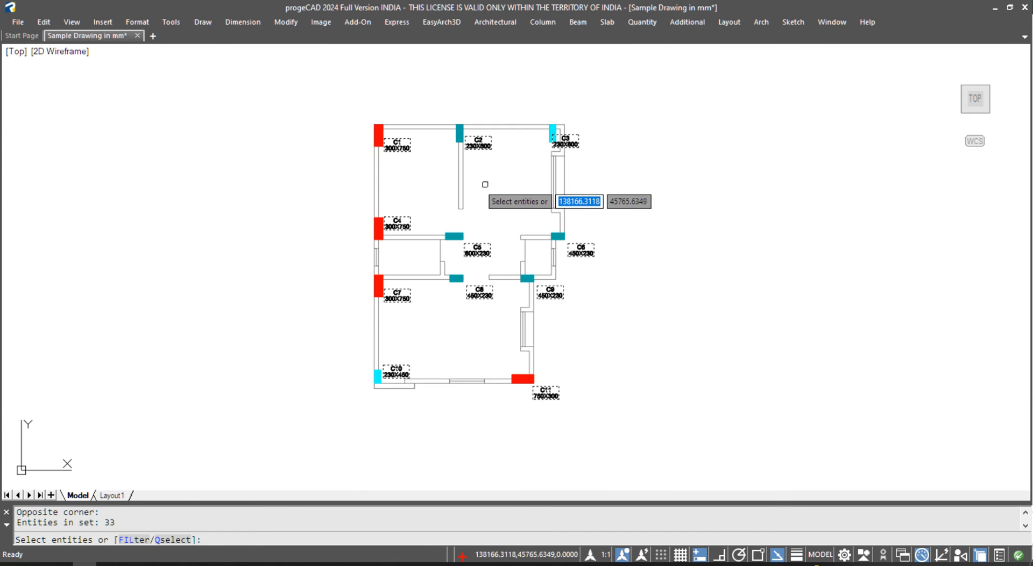
pyautogui.click(488, 177)
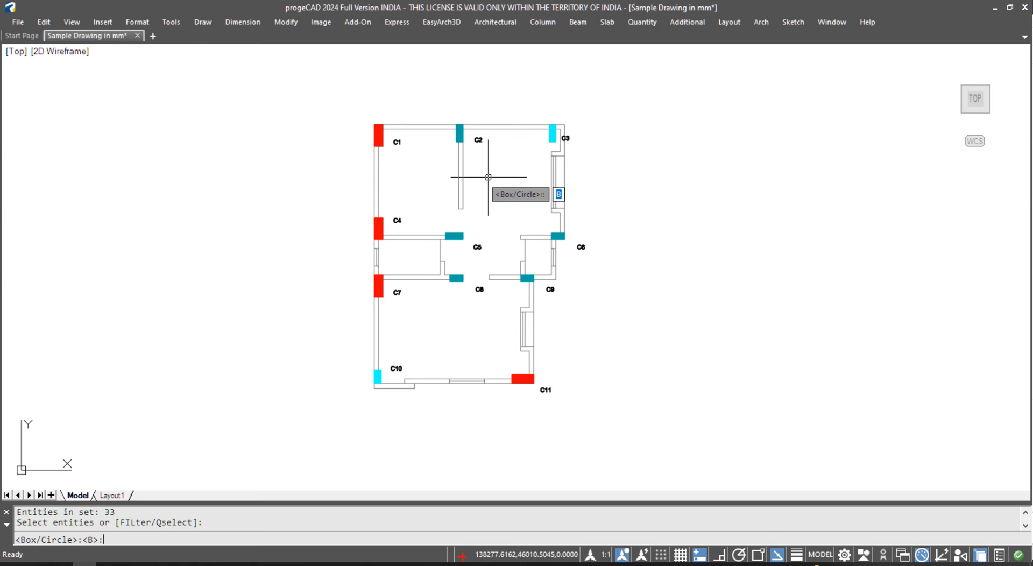
pyautogui.press('Return')
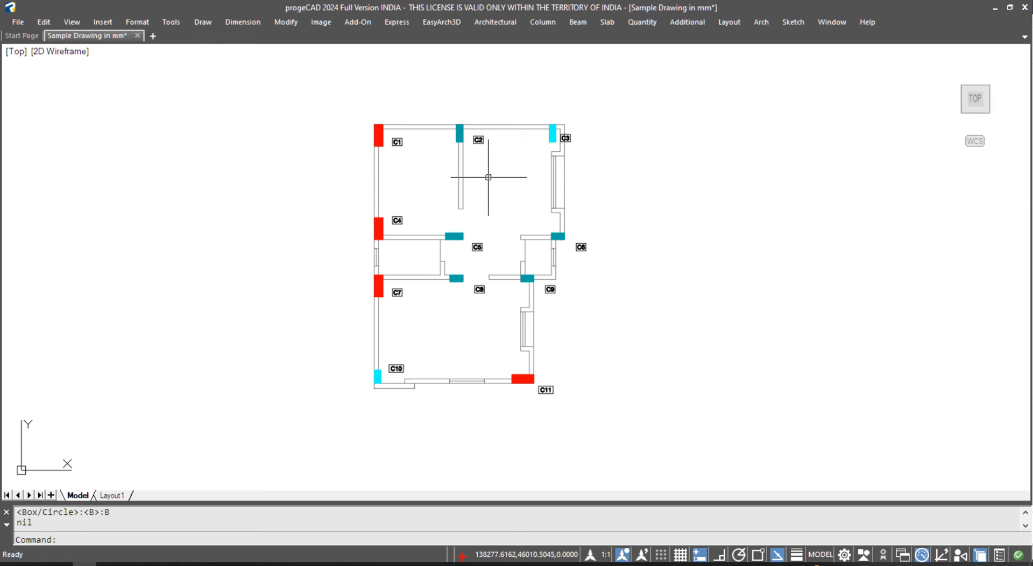
pyautogui.scroll(3, 489, 177)
pyautogui.scroll(-1, 511, 225)
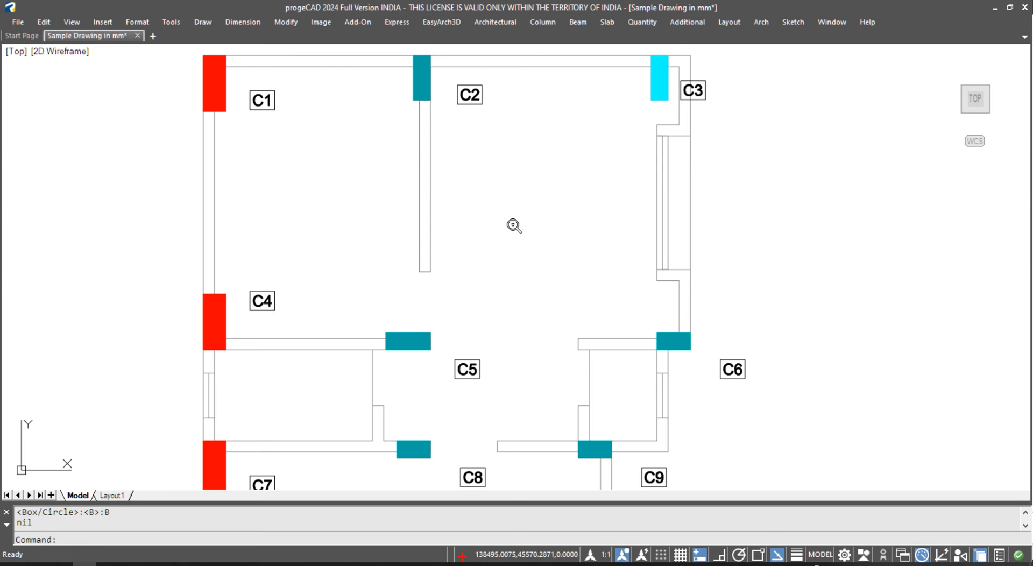
pyautogui.scroll(-2, 512, 224)
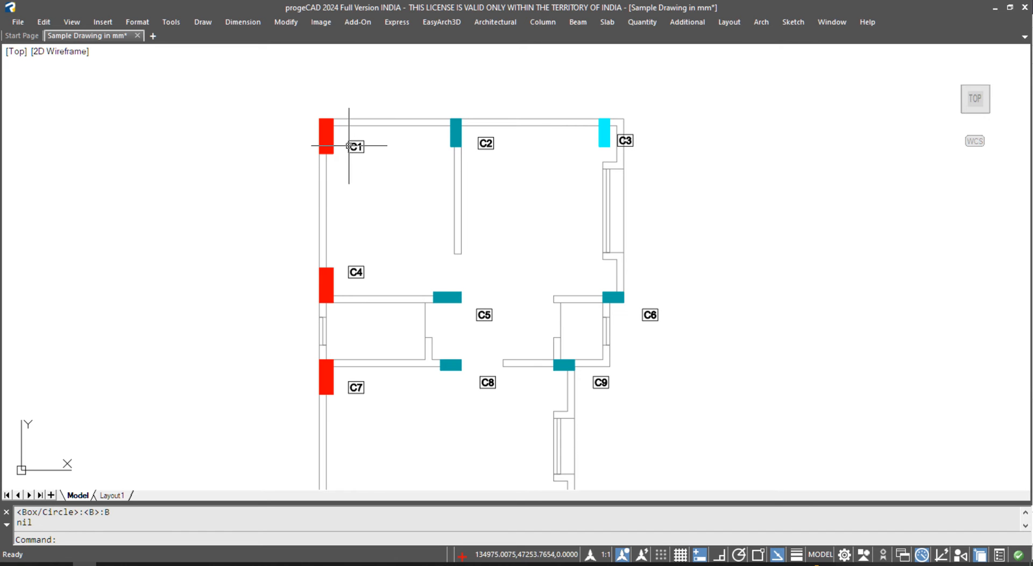
pyautogui.write('ML')
pyautogui.press('Return')
pyautogui.click(384, 169)
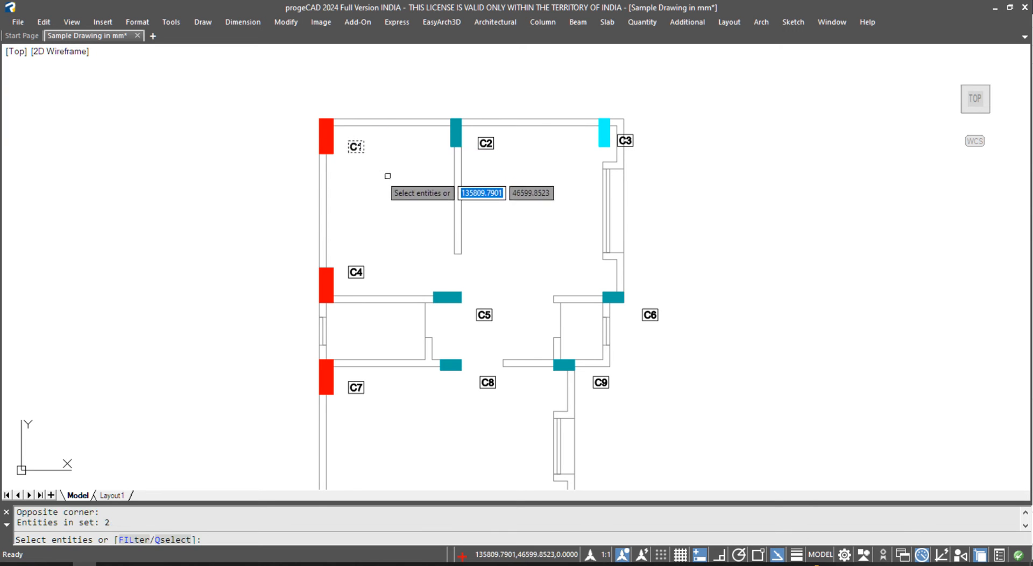
pyautogui.press('Return')
pyautogui.scroll(-4, 394, 125)
pyautogui.click(335, 112)
pyautogui.click(632, 364)
pyautogui.write('M')
pyautogui.press('Return')
pyautogui.scroll(7, 375, 130)
pyautogui.click(753, 338)
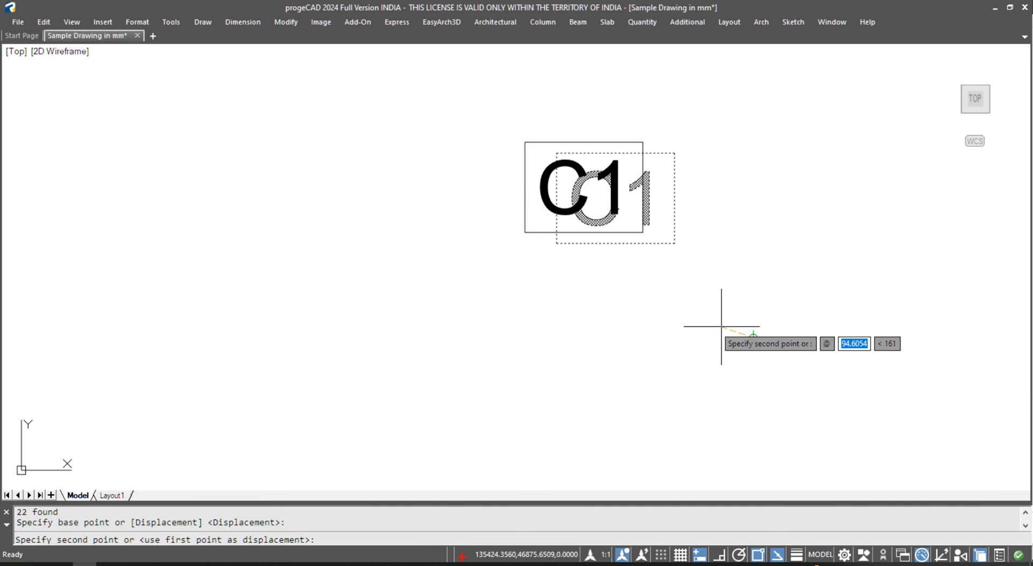
pyautogui.press('Escape')
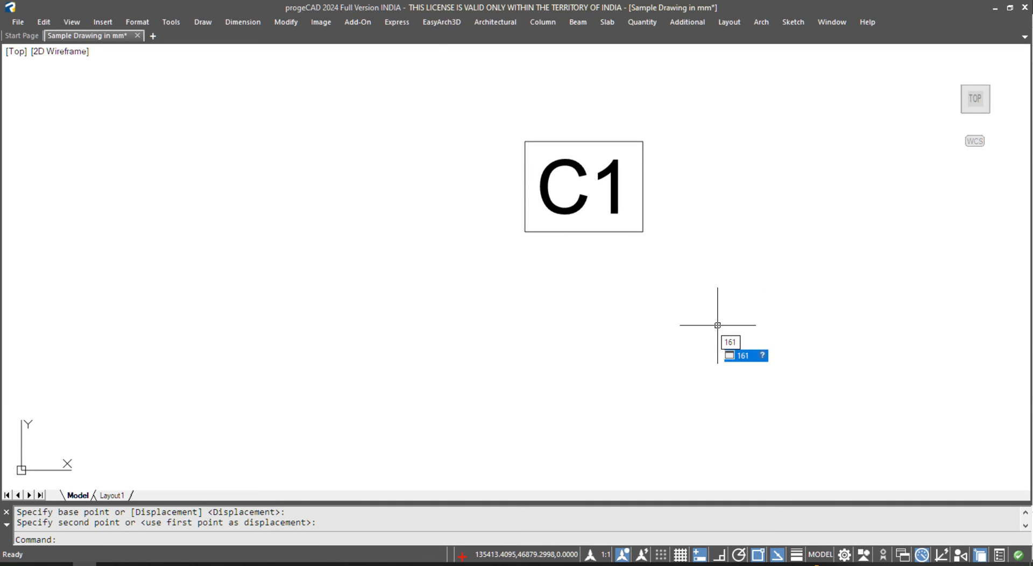
pyautogui.press('Return')
pyautogui.scroll(-4, 448, 183)
pyautogui.write('M')
pyautogui.press('Return')
pyautogui.write('P')
pyautogui.press('Return')
pyautogui.press('Return')
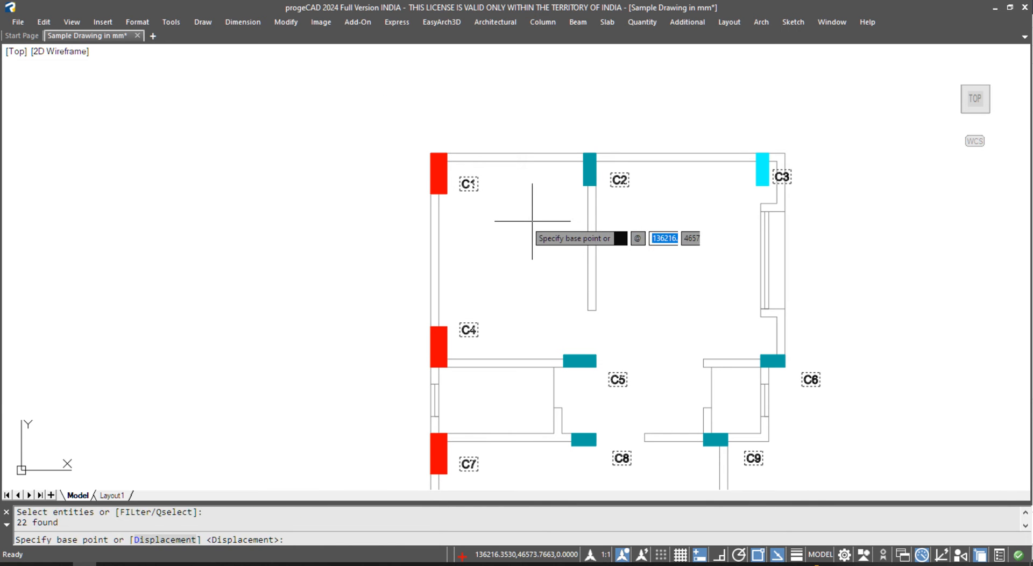
pyautogui.click(533, 221)
pyautogui.press('Escape')
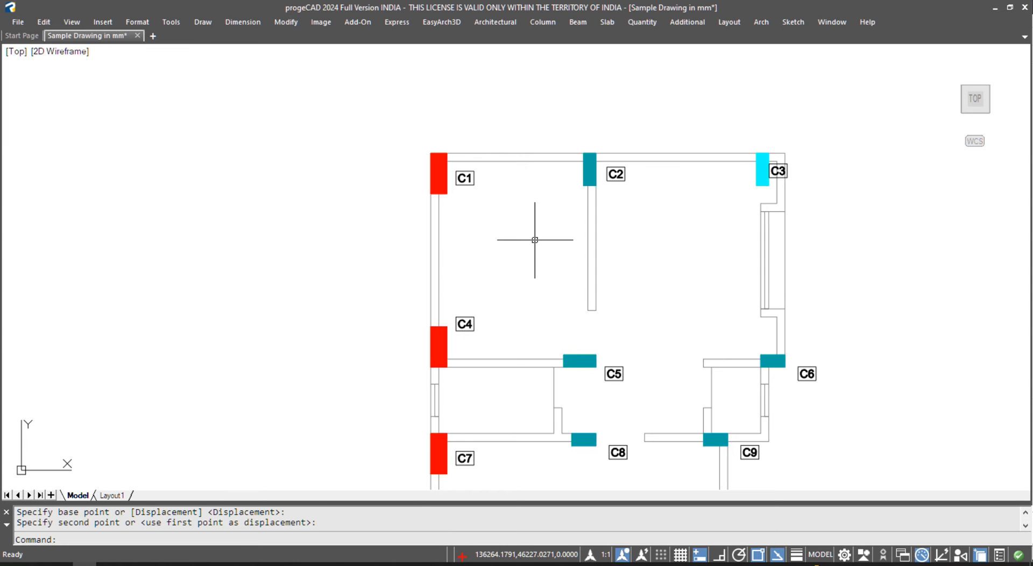
pyautogui.scroll(-6, 506, 209)
# - Centre the floor plan in view, glancing at the Beam tools without running one
pyautogui.moveTo(514, 240); pyautogui.dragTo(799, 258, button='middle')
pyautogui.moveTo(694, 288); pyautogui.dragTo(659, 281, button='middle')
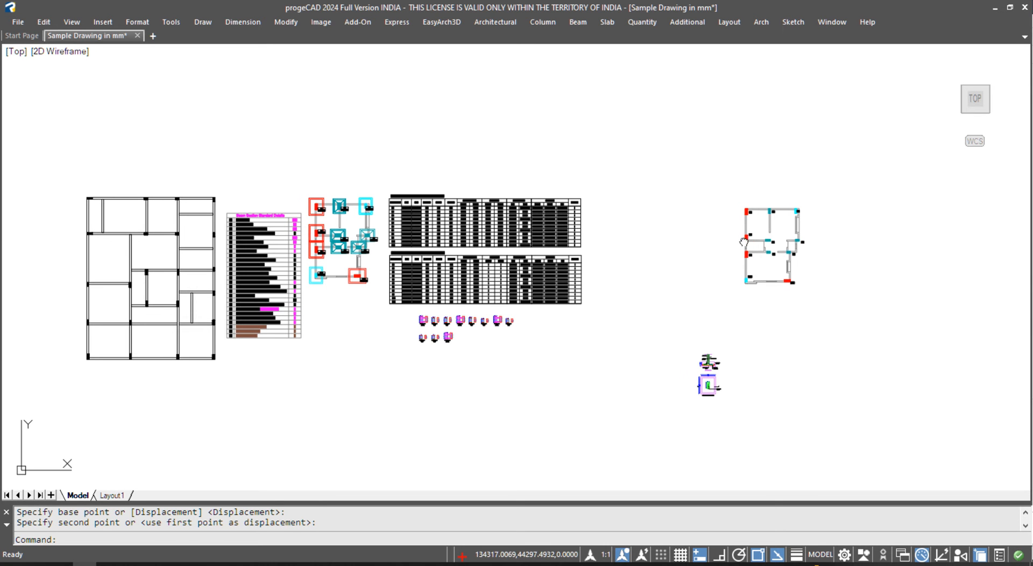
pyautogui.moveTo(759, 238); pyautogui.dragTo(504, 263, button='middle')
pyautogui.scroll(3, 534, 251)
pyautogui.scroll(2, 535, 250)
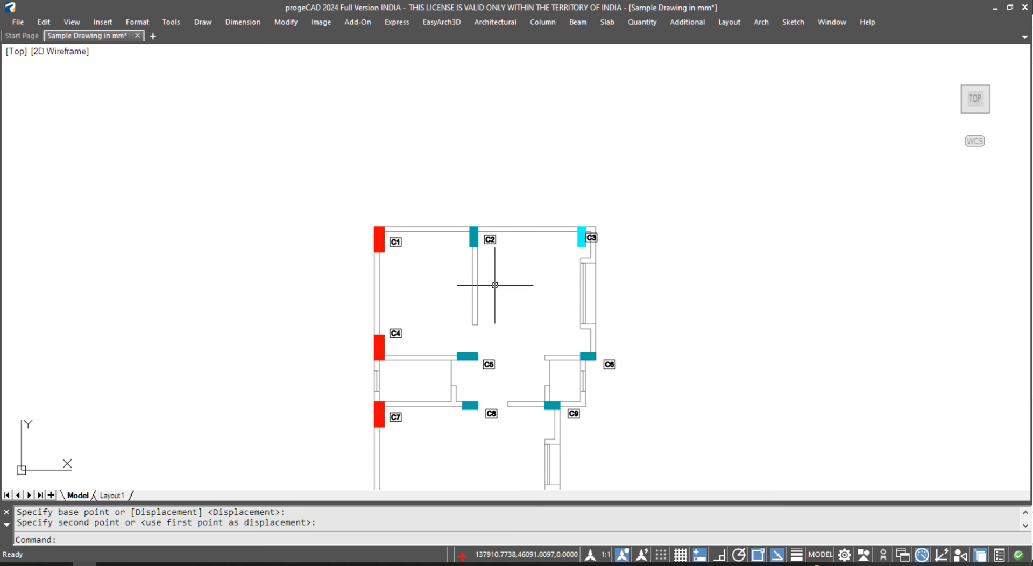
pyautogui.click(579, 22)
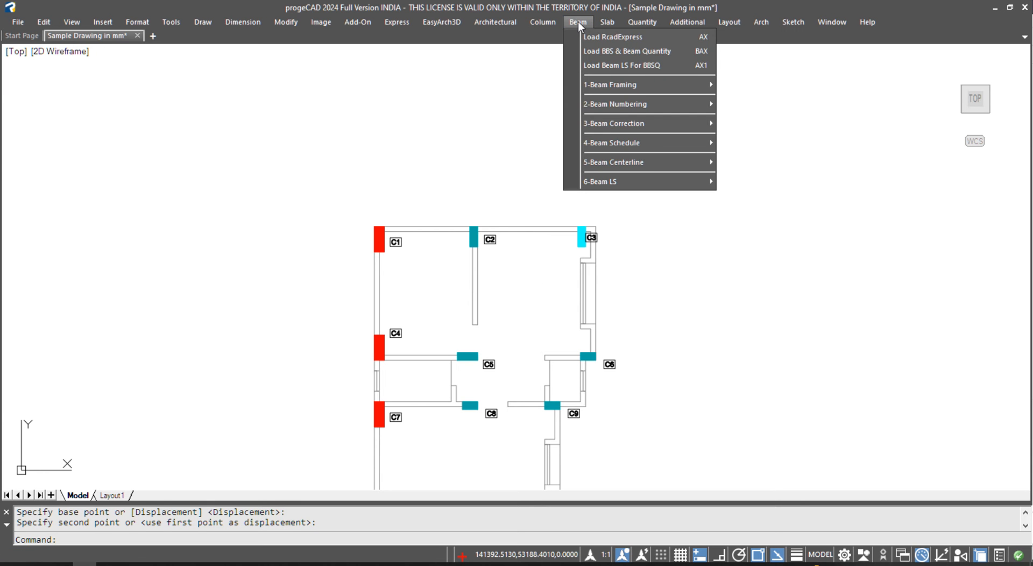
pyautogui.press('Escape')
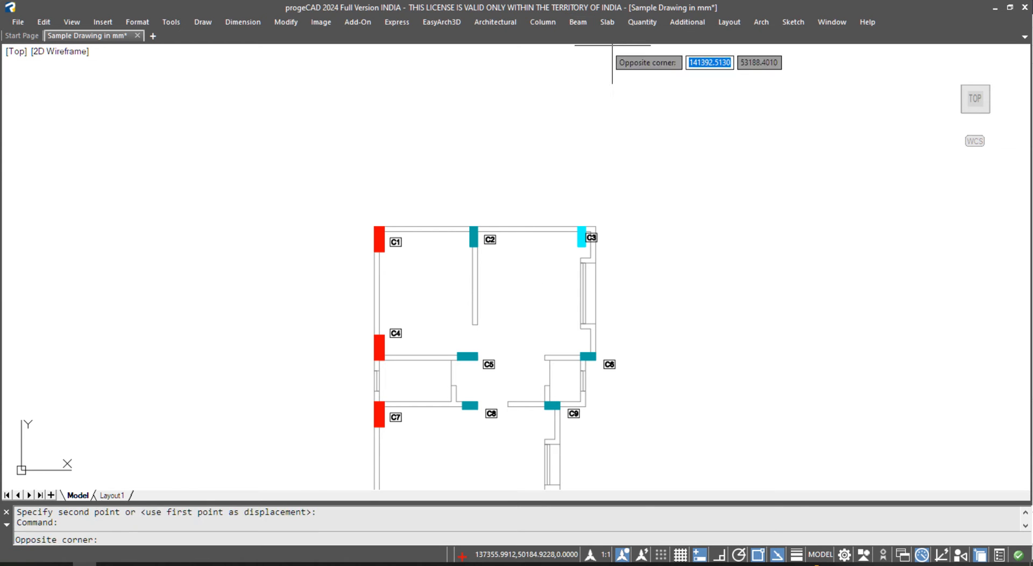
# - Group the eleven columns' colours by size (RCG) and place the legend right of the plan
pyautogui.moveTo(387, 262); pyautogui.dragTo(438, 196, button='middle')
pyautogui.moveTo(523, 231); pyautogui.dragTo(407, 214, button='middle')
pyautogui.click(543, 22)
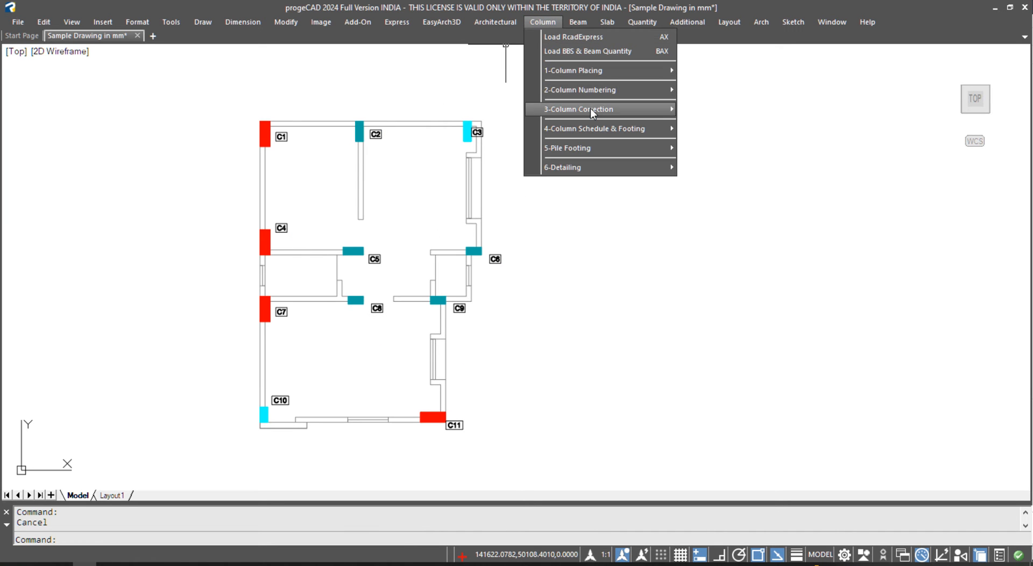
pyautogui.moveTo(596, 109)
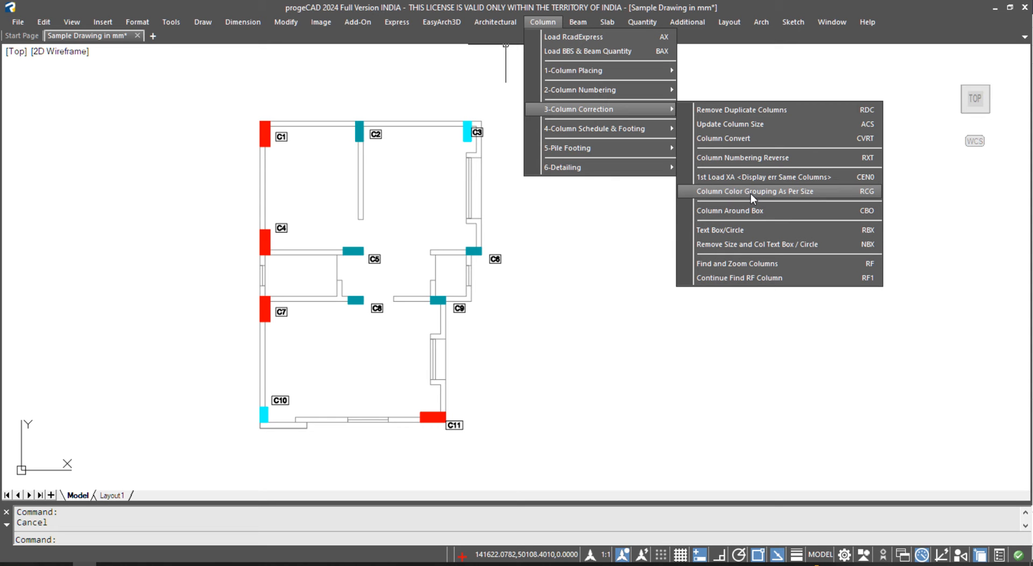
pyautogui.click(832, 192)
pyautogui.click(531, 93)
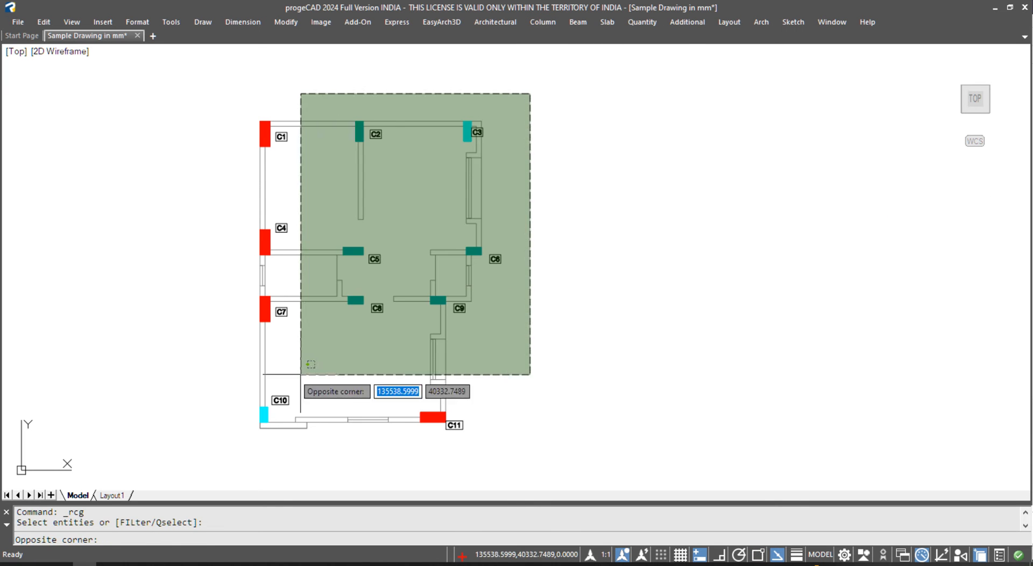
pyautogui.click(193, 461)
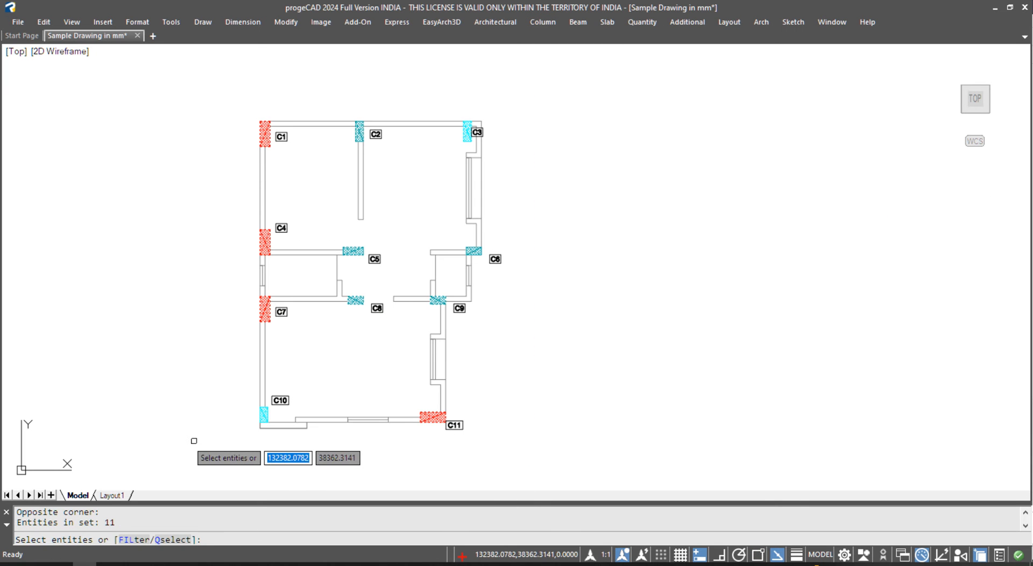
pyautogui.press('Return')
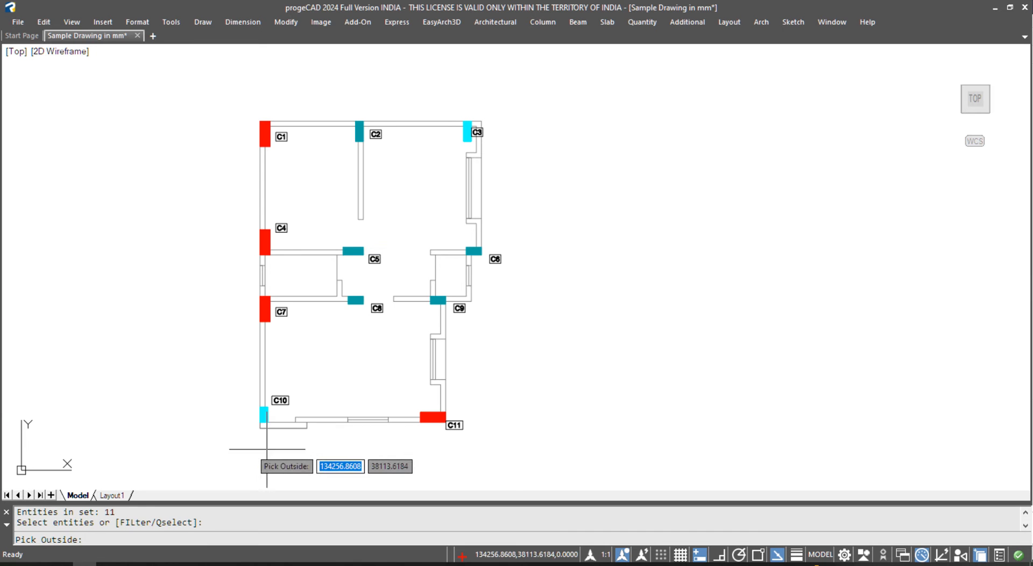
pyautogui.click(516, 133)
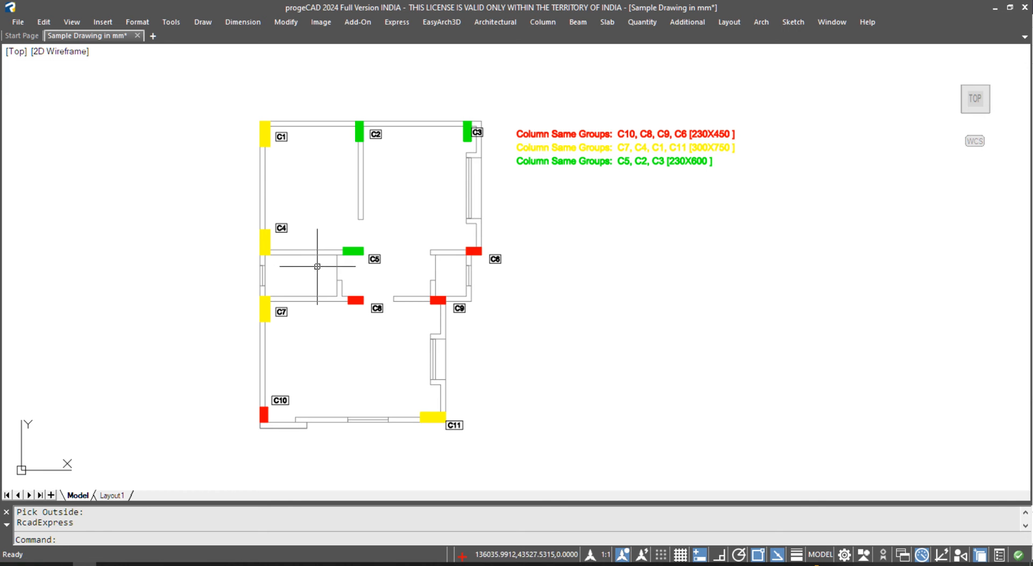
pyautogui.scroll(5, 759, 246)
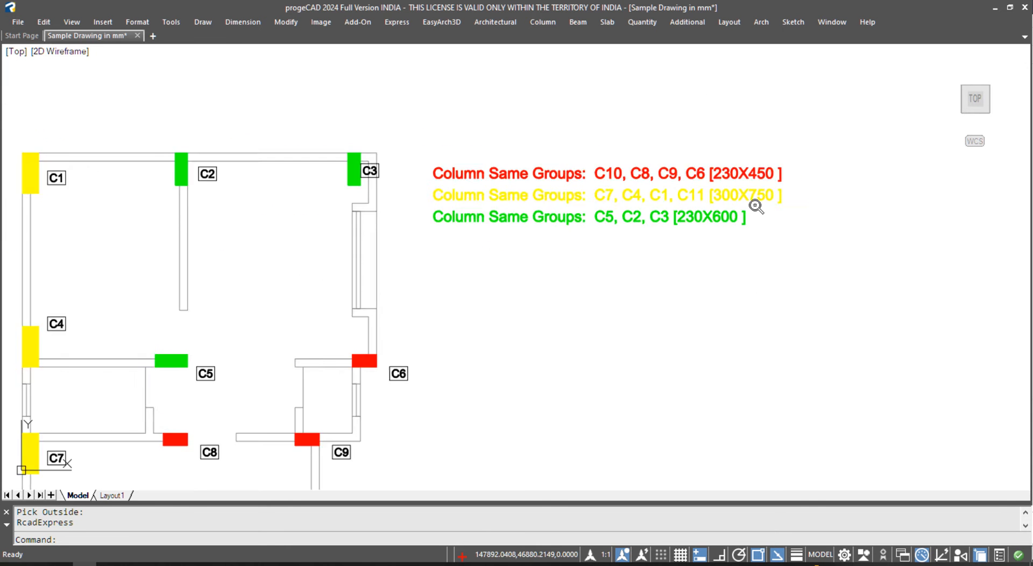
pyautogui.scroll(-6, 757, 203)
pyautogui.moveTo(663, 320); pyautogui.dragTo(660, 313, button='middle')
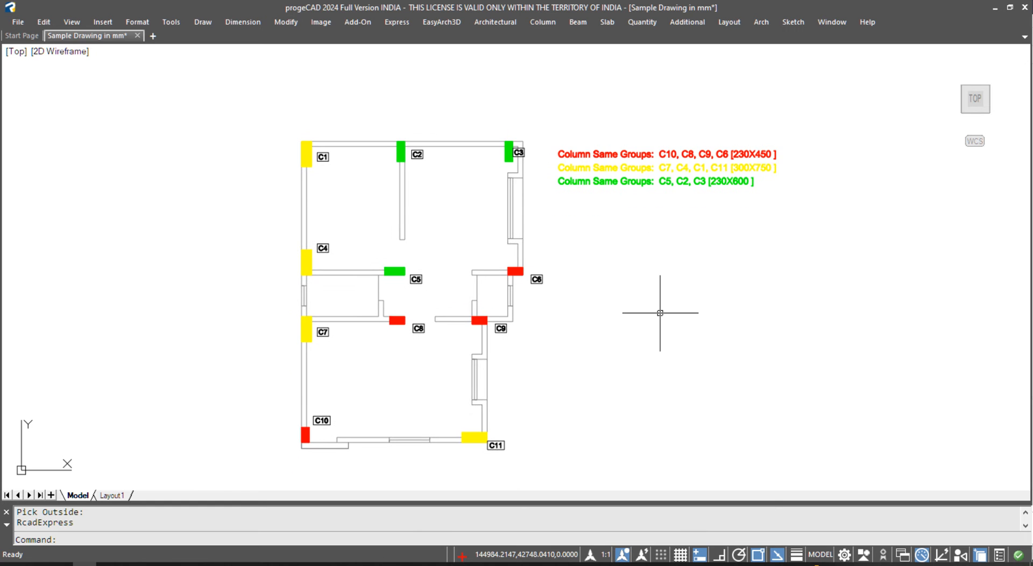
pyautogui.scroll(-5, 660, 312)
pyautogui.scroll(6, 319, 175)
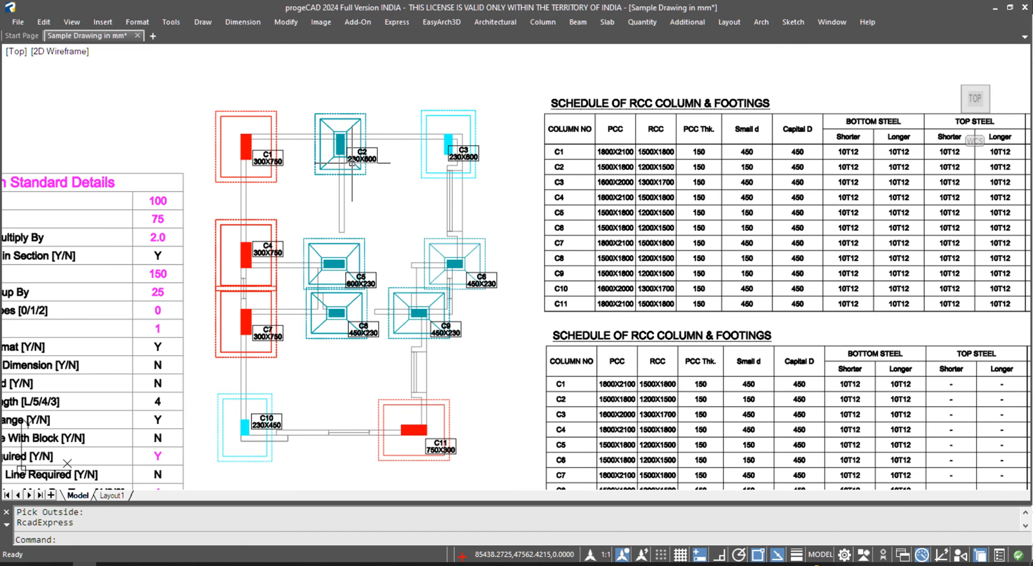
pyautogui.scroll(6, 353, 157)
pyautogui.scroll(-2, 379, 162)
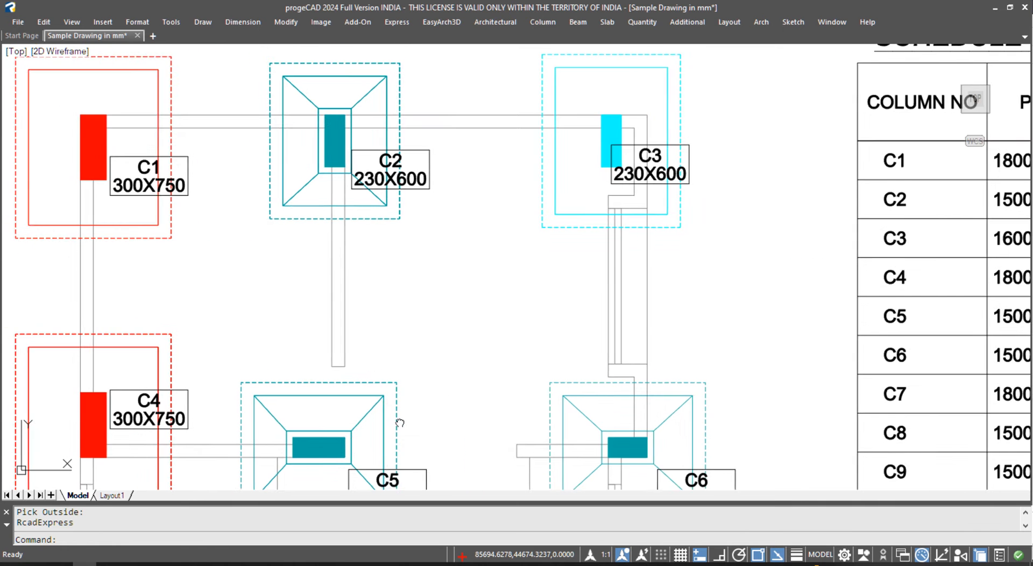
pyautogui.moveTo(388, 441); pyautogui.dragTo(402, 359, button='middle')
pyautogui.moveTo(461, 256)
pyautogui.mouseDown(button='middle')
pyautogui.moveTo(466, 148)
pyautogui.moveTo(526, 106)
pyautogui.mouseUp(button='middle')
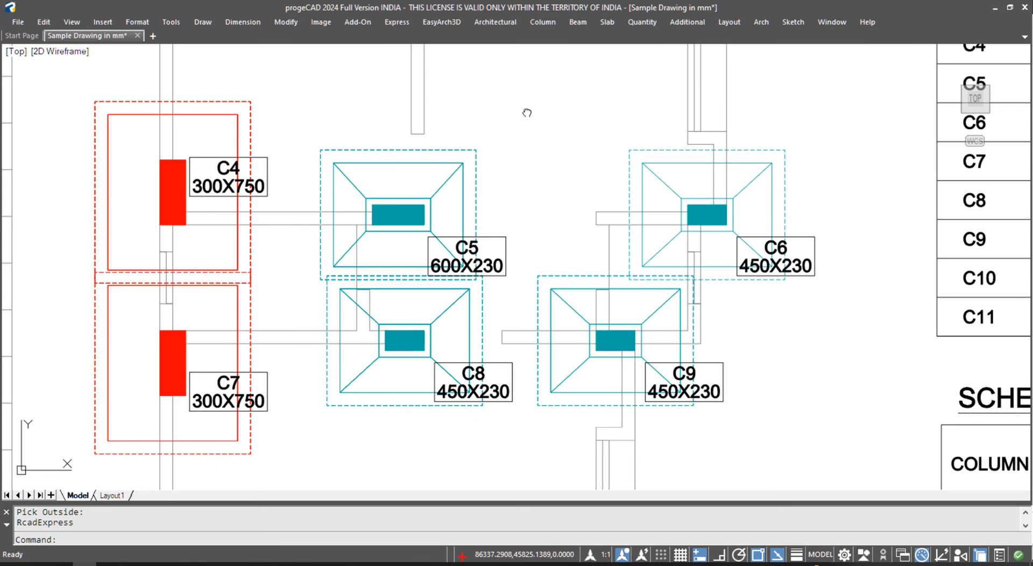
pyautogui.moveTo(349, 429)
pyautogui.mouseDown(button='middle')
pyautogui.moveTo(370, 211)
pyautogui.moveTo(332, 216)
pyautogui.moveTo(395, 527)
pyautogui.mouseUp(button='middle')
pyautogui.moveTo(352, 211); pyautogui.dragTo(353, 376, button='middle')
pyautogui.scroll(-5, 287, 256)
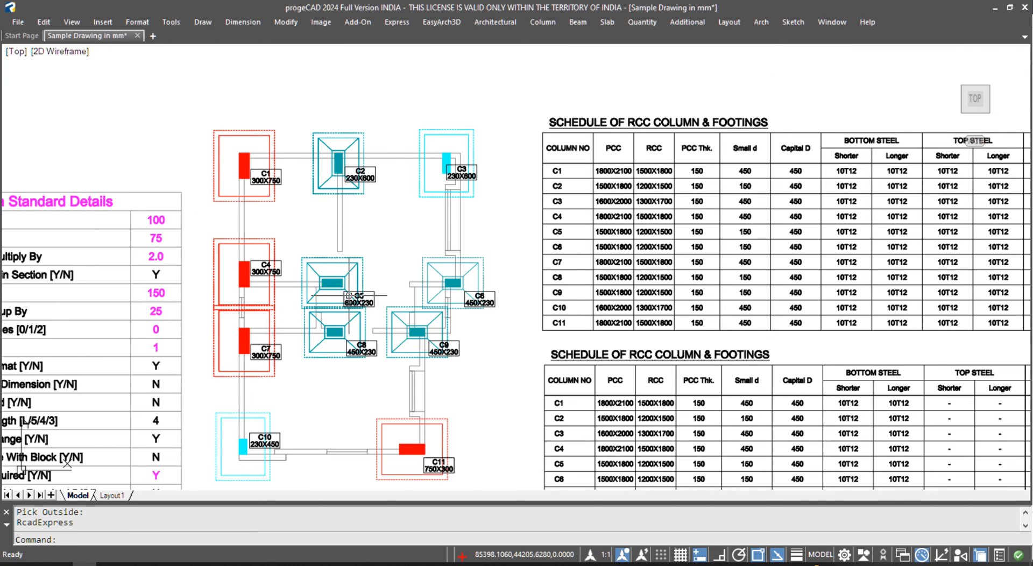
pyautogui.scroll(5, 473, 182)
pyautogui.scroll(-3, 472, 182)
pyautogui.moveTo(321, 402); pyautogui.dragTo(413, 258, button='middle')
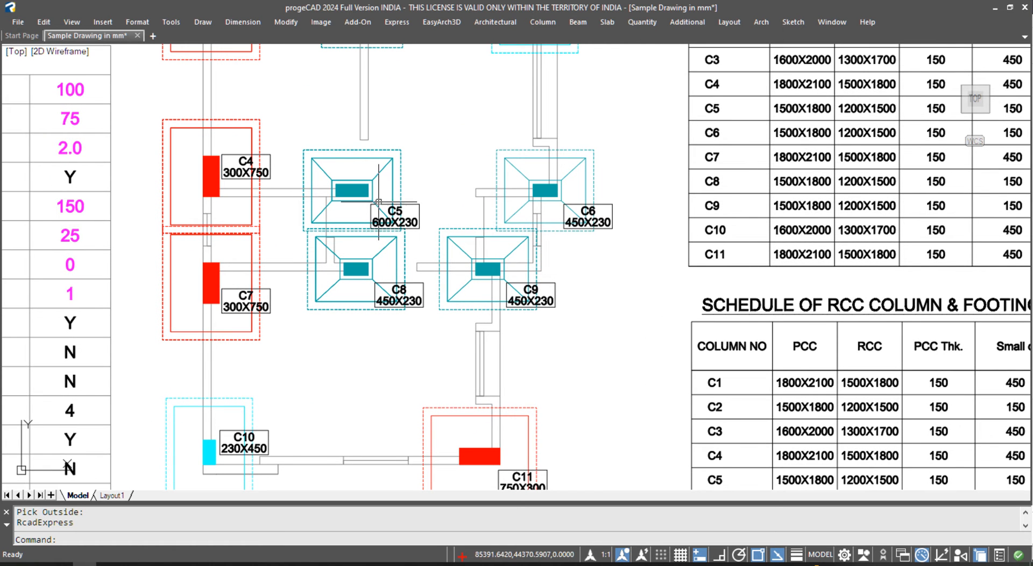
pyautogui.scroll(2, 395, 221)
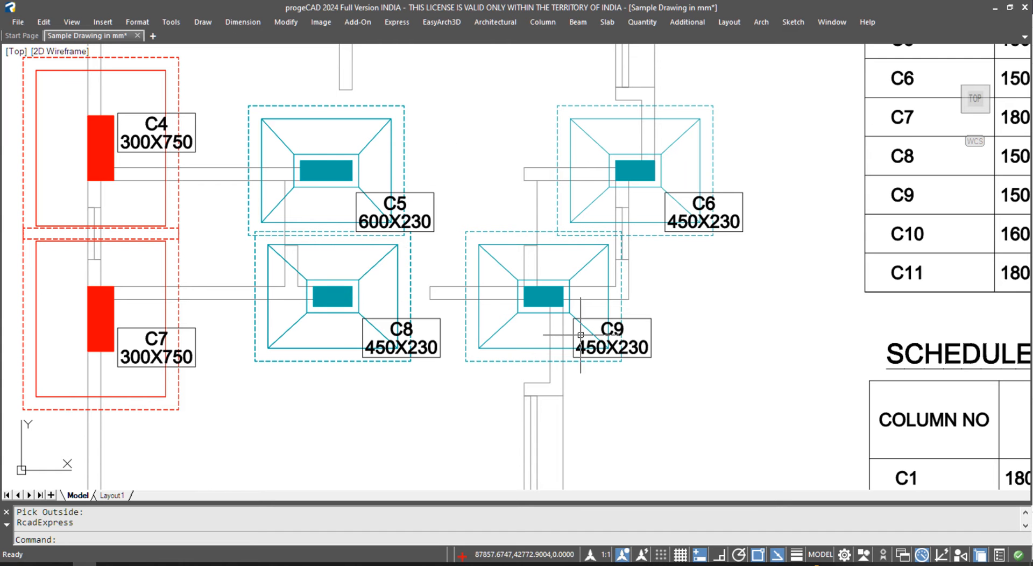
pyautogui.scroll(-12, 480, 183)
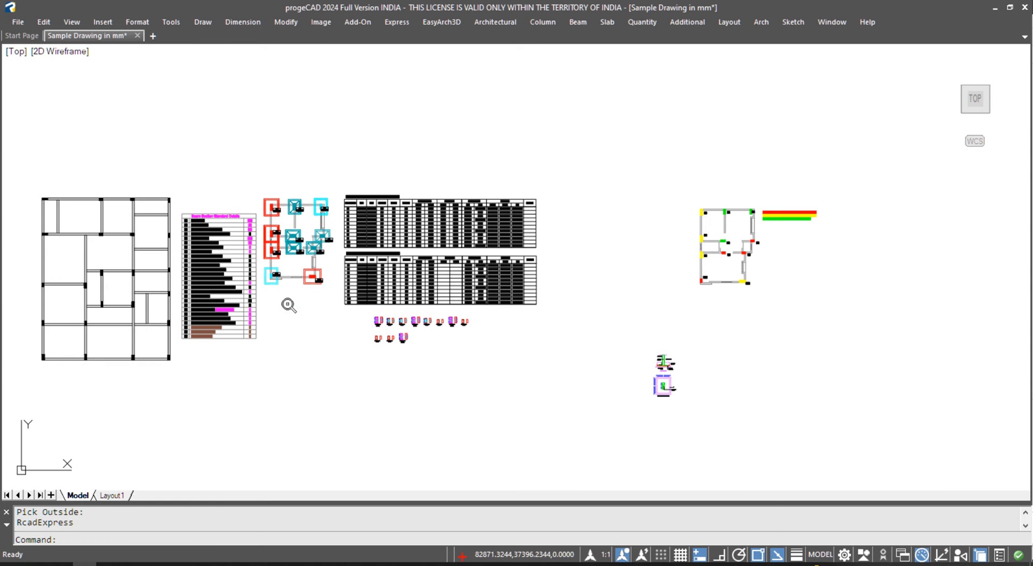
# - Restore the toolbars and set the whole column plan's colour to ByLayer
pyautogui.scroll(8, 812, 213)
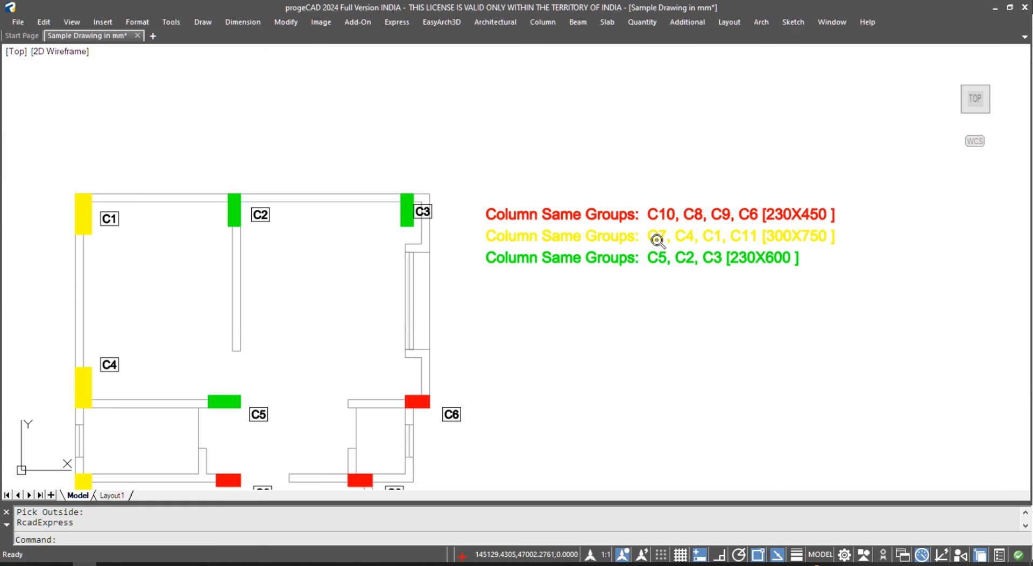
pyautogui.scroll(-2, 659, 237)
pyautogui.moveTo(646, 291); pyautogui.dragTo(644, 214, button='middle')
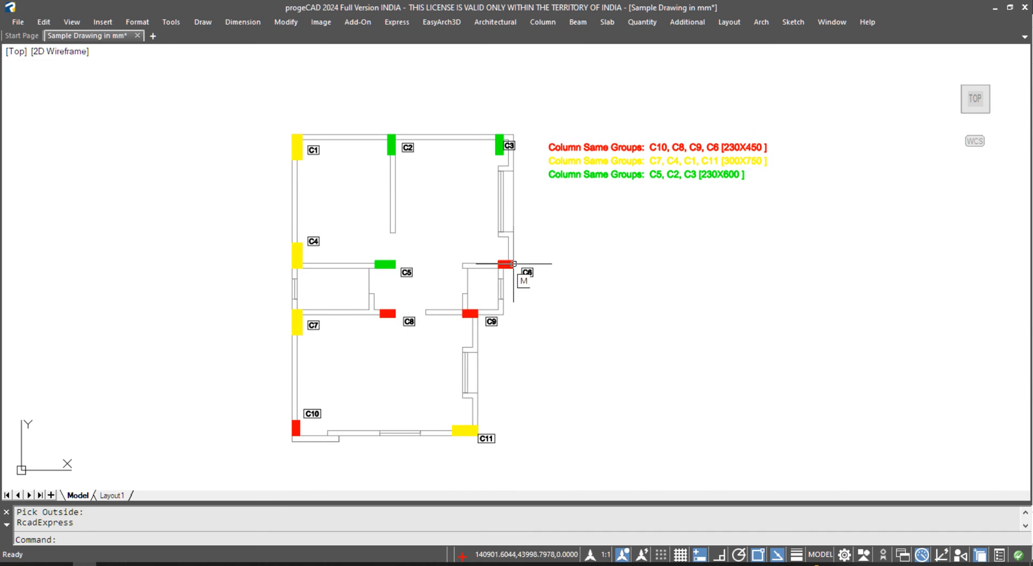
pyautogui.hotkey('ctrl', '0')
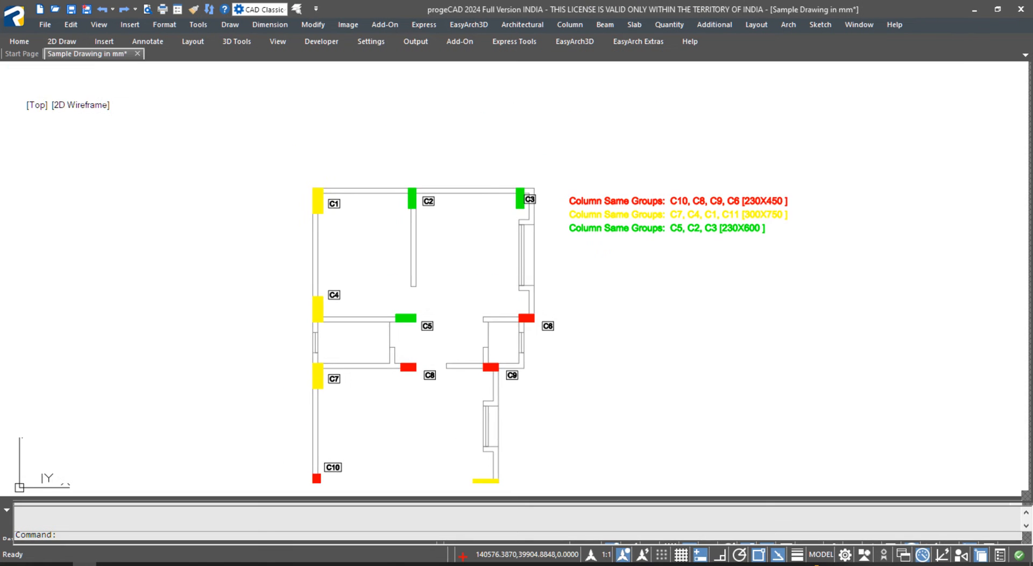
pyautogui.scroll(-2, 530, 456)
pyautogui.click(524, 455)
pyautogui.scroll(-3, 474, 212)
pyautogui.scroll(2, 506, 264)
pyautogui.press('Escape')
pyautogui.click(513, 235)
pyautogui.click(333, 428)
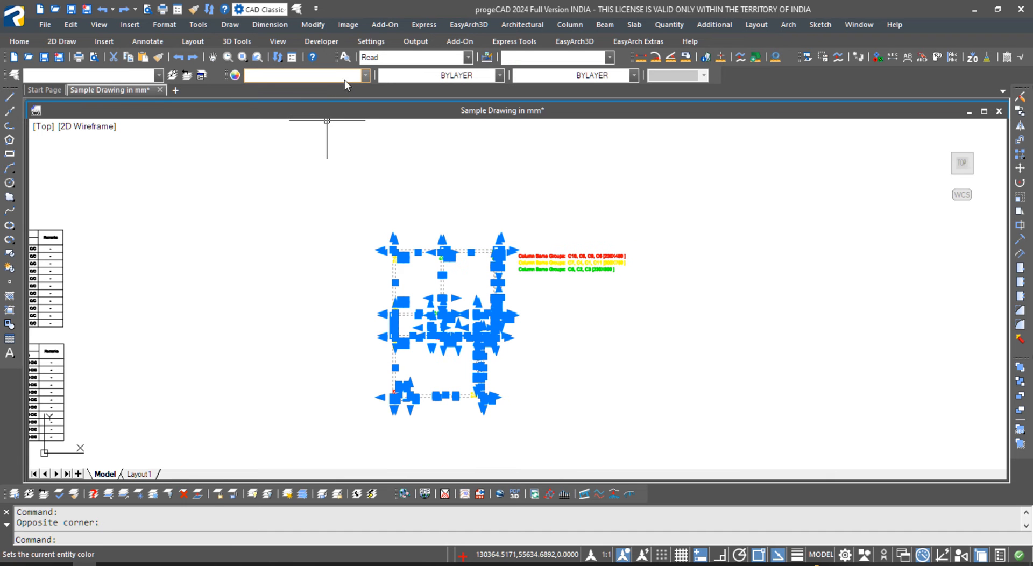
pyautogui.click(345, 80)
pyautogui.click(328, 87)
pyautogui.press('Escape')
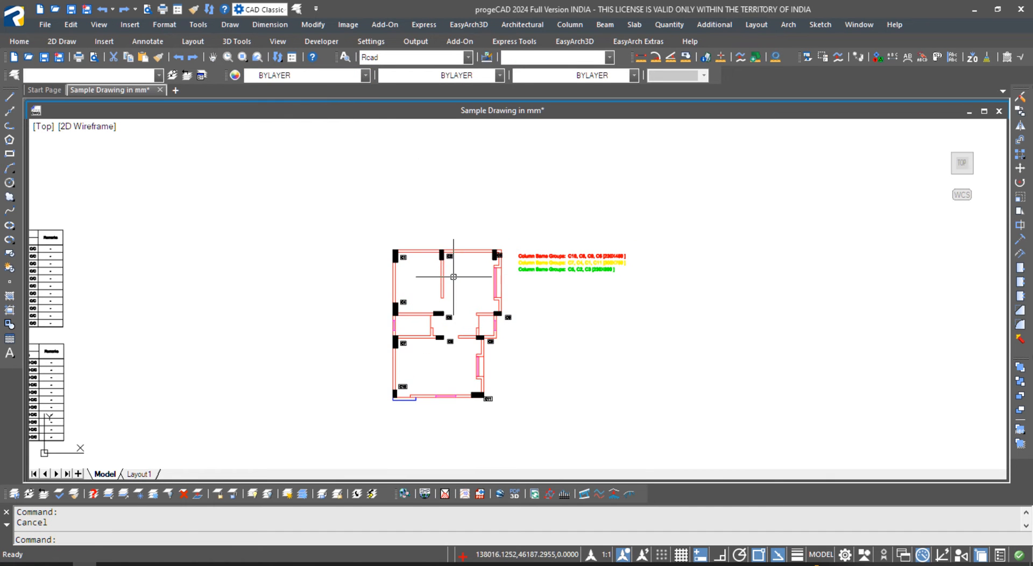
# - Turn all layers back on and unlocked with the ML command
pyautogui.write('ML')
pyautogui.press('Return')
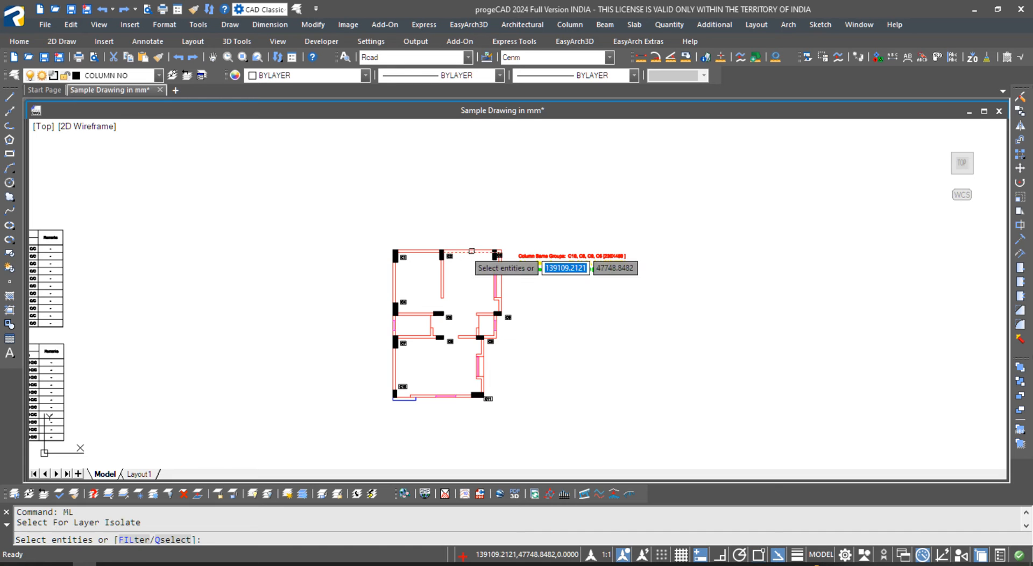
pyautogui.press('Return')
pyautogui.click(527, 230)
pyautogui.press('Escape')
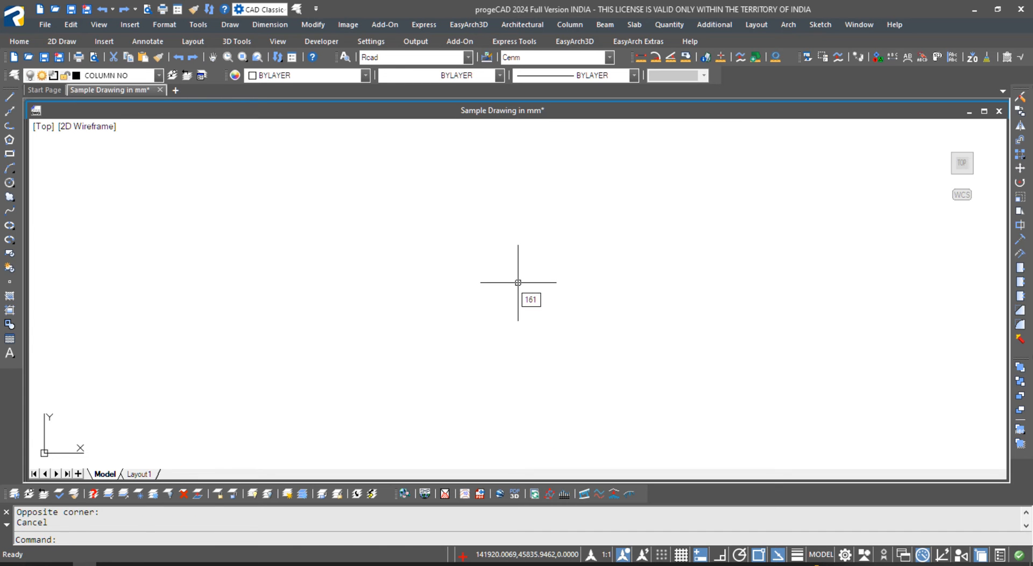
pyautogui.press('Return')
pyautogui.click(467, 251)
pyautogui.press('Escape')
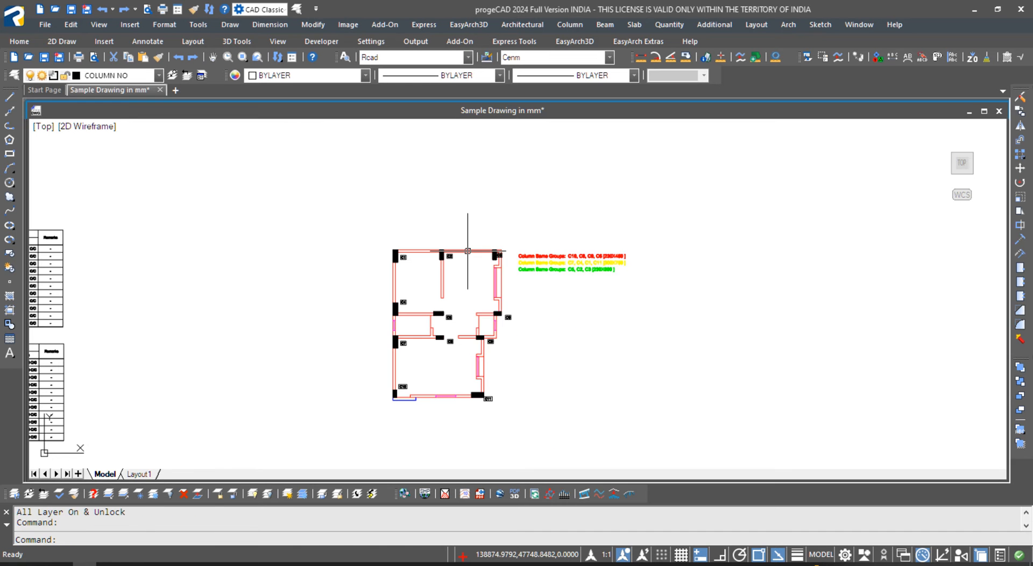
# - Make the Wall layer current via LST, colour it white (88), and hide the toolbars
pyautogui.write('LST')
pyautogui.press('Return')
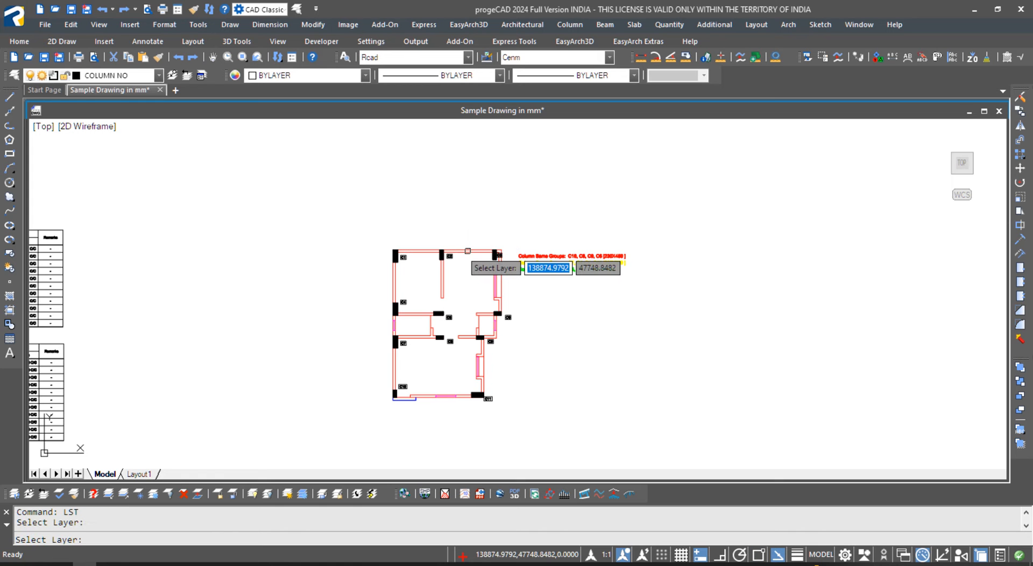
pyautogui.scroll(2, 468, 250)
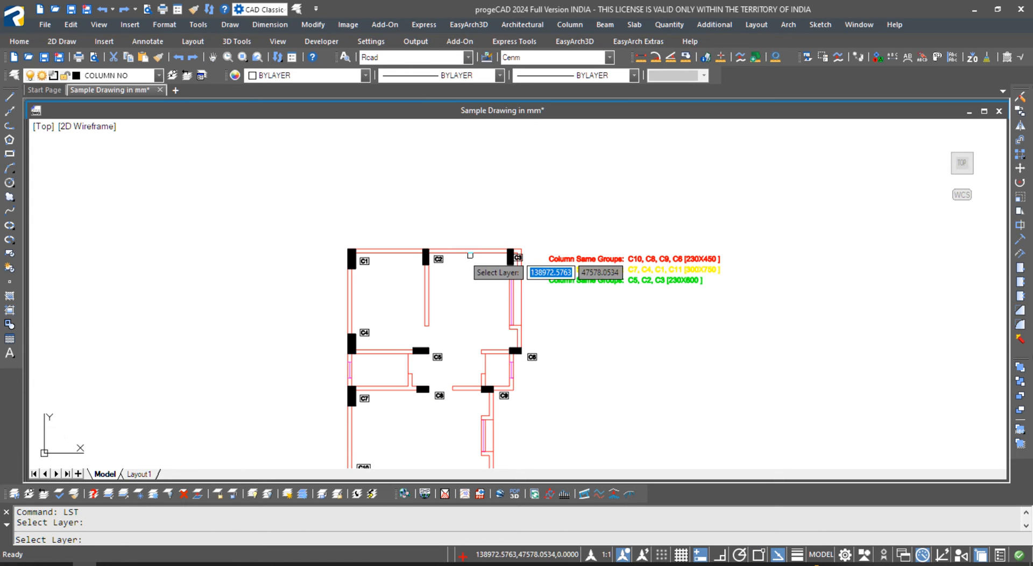
pyautogui.click(470, 253)
pyautogui.write('88')
pyautogui.press('Return')
pyautogui.moveTo(496, 374); pyautogui.dragTo(490, 335, button='middle')
pyautogui.hotkey('ctrl', '0')
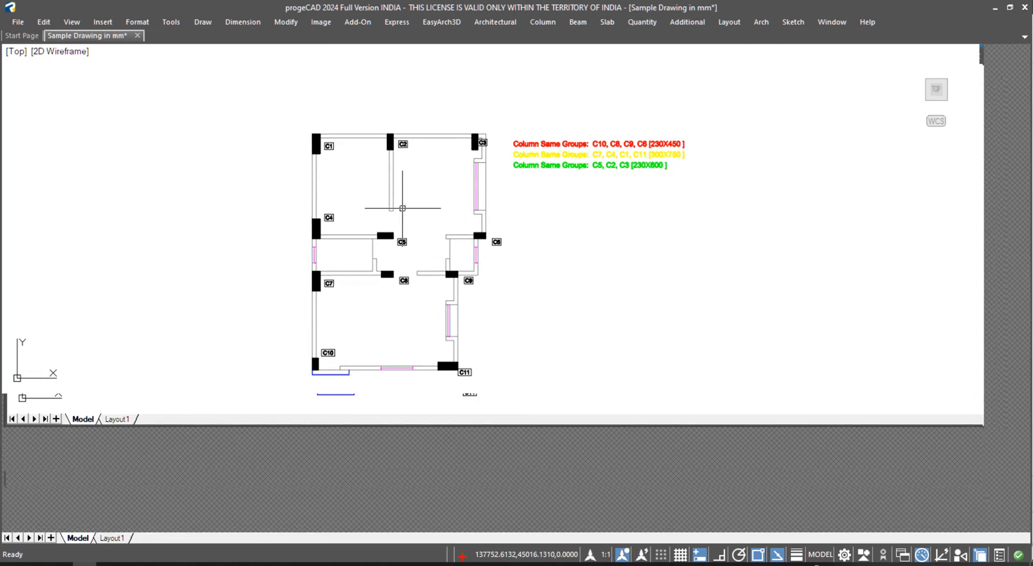
# - Abandon a first Beam Info attempt and bring back the command bar
pyautogui.scroll(2, 369, 196)
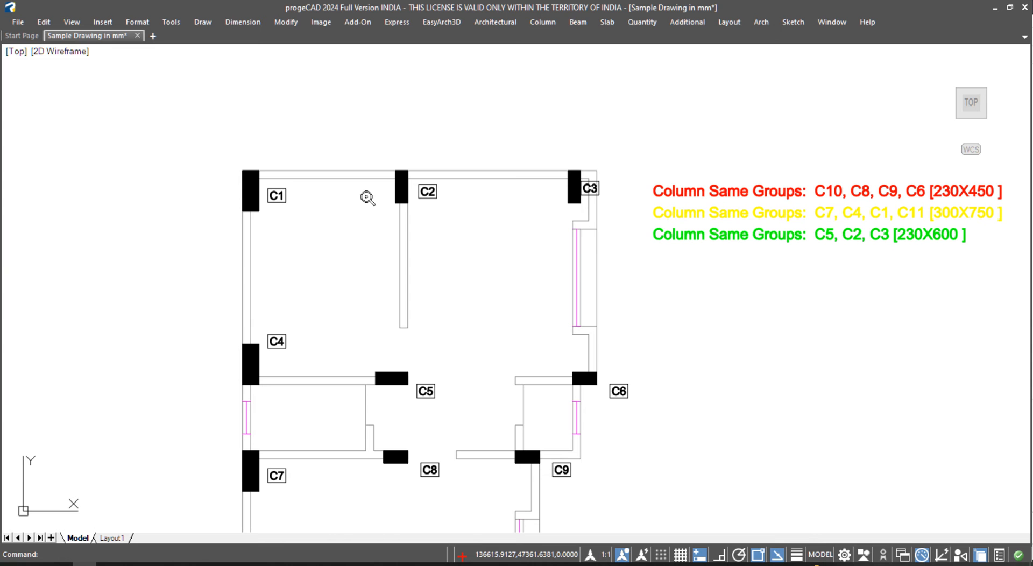
pyautogui.click(578, 22)
pyautogui.moveTo(615, 83)
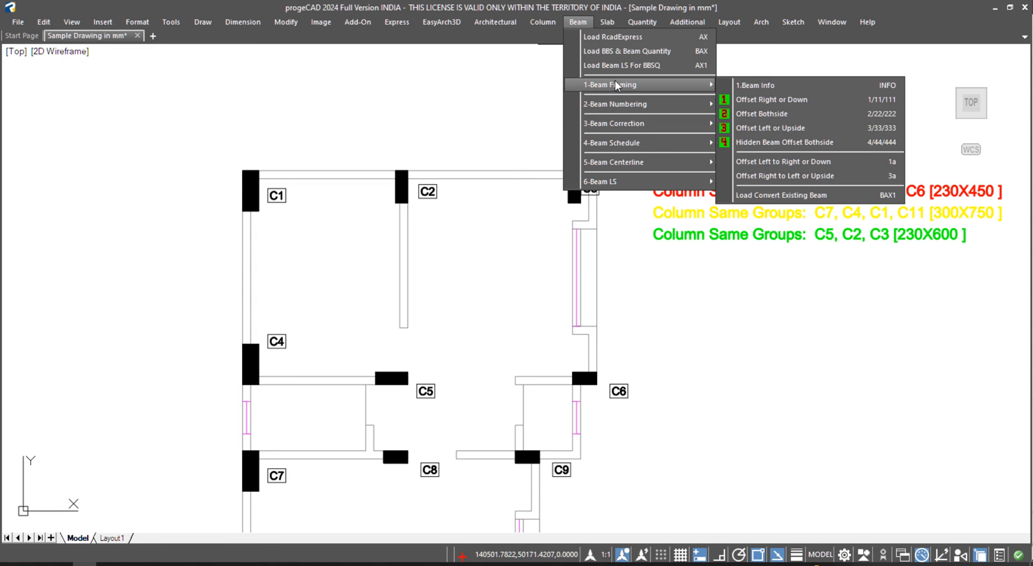
pyautogui.click(770, 85)
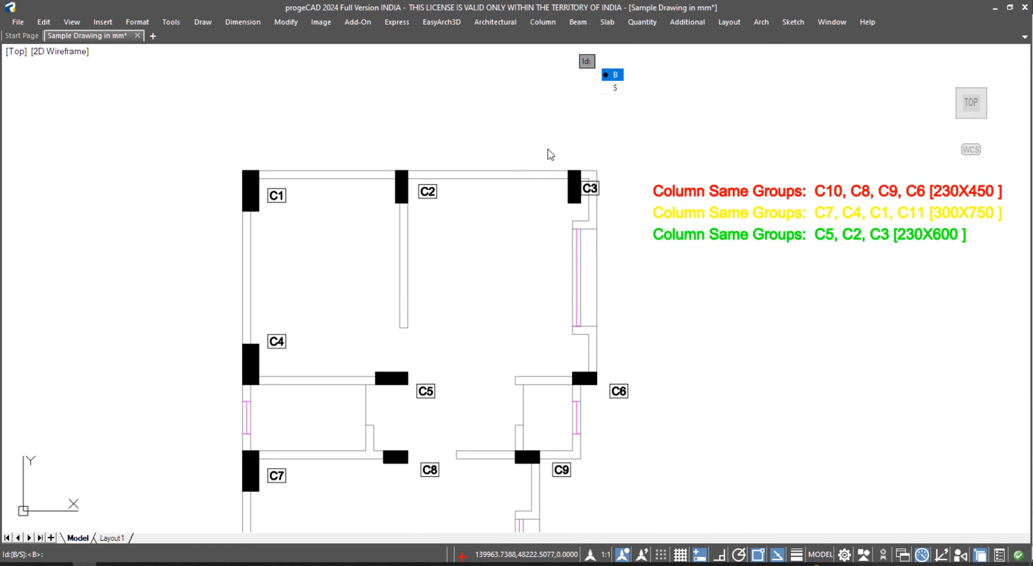
pyautogui.press('Escape')
pyautogui.press('Escape')
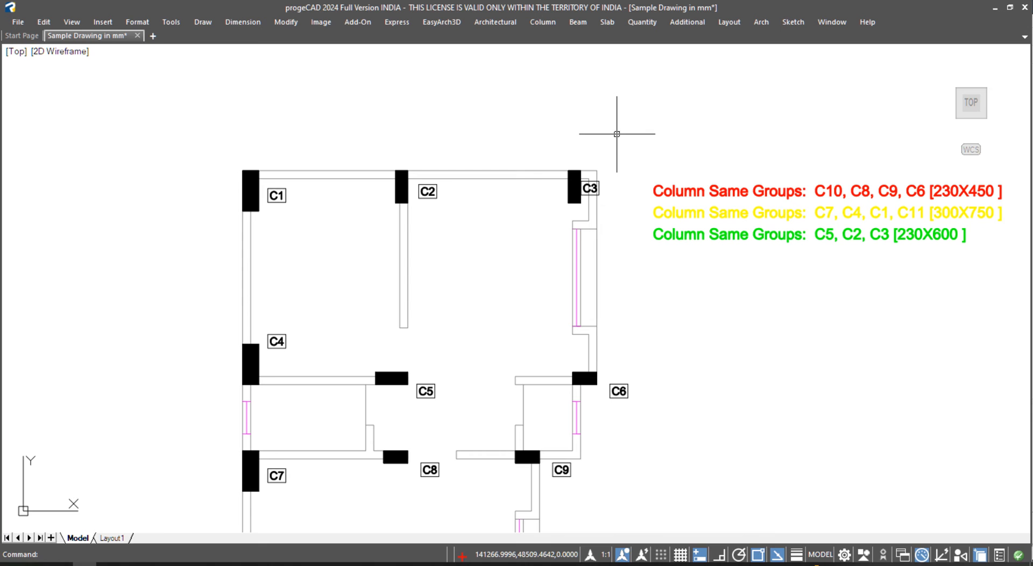
pyautogui.hotkey('ctrl', '9')
# - Submit Beam Info with id B, text height 200, width 230 and depth 450
pyautogui.click(578, 23)
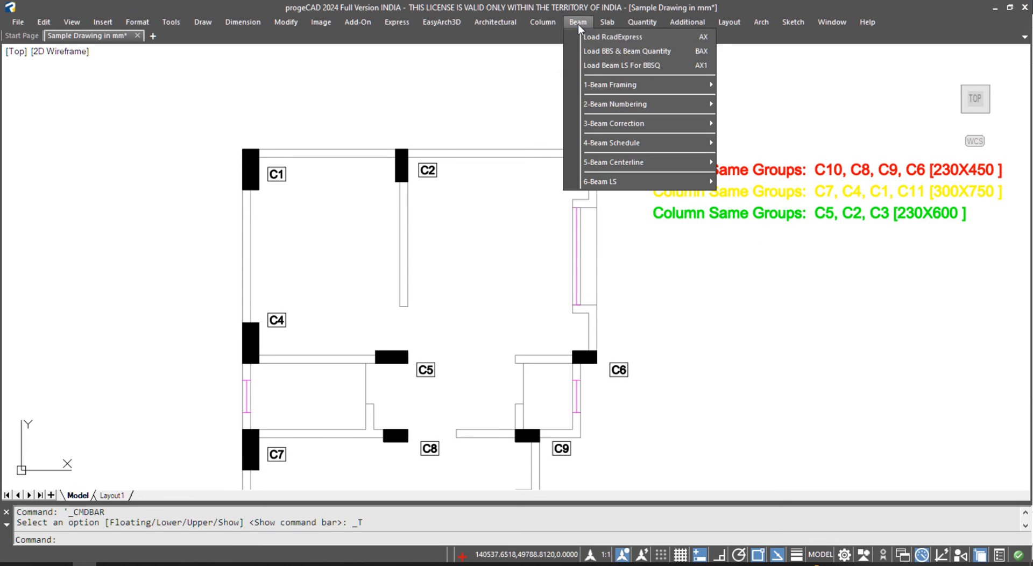
pyautogui.moveTo(629, 86)
pyautogui.click(837, 86)
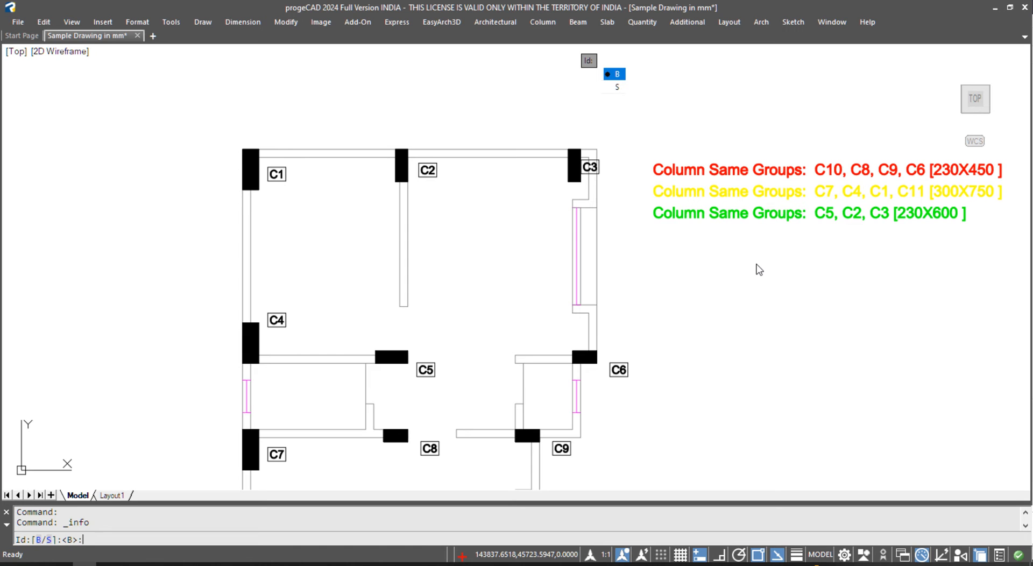
pyautogui.press('Return')
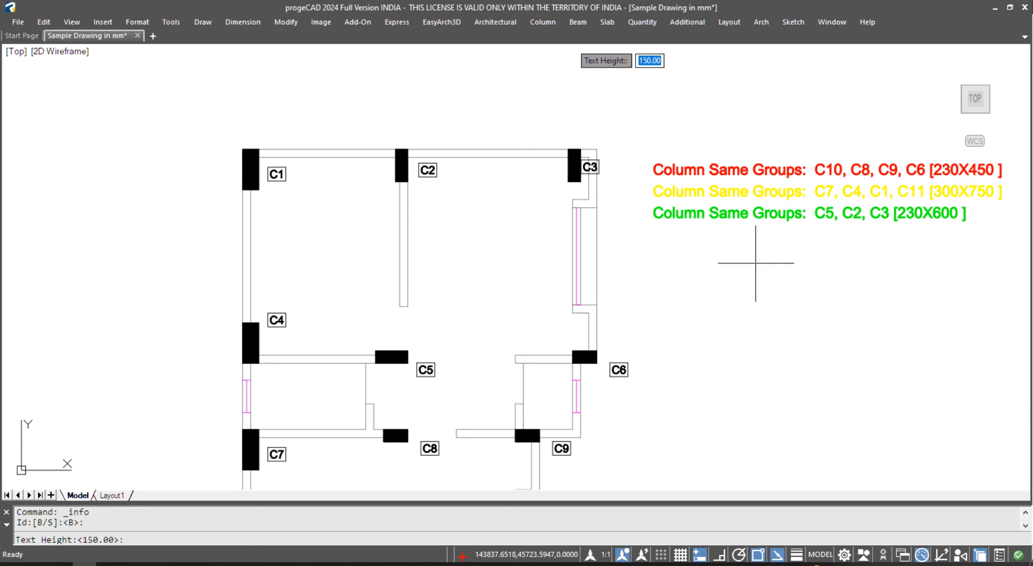
pyautogui.write('200')
pyautogui.press('Return')
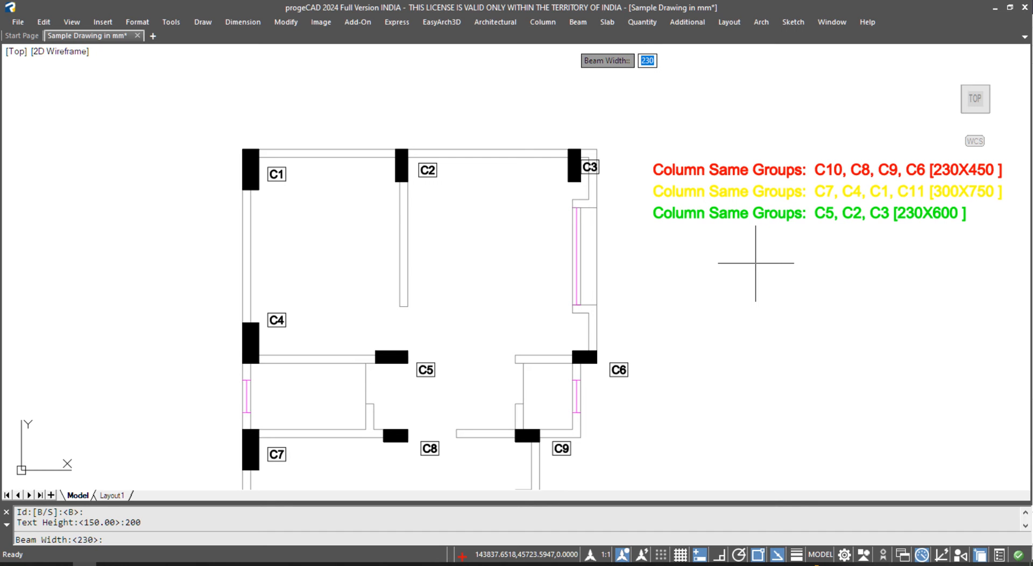
pyautogui.press('Return')
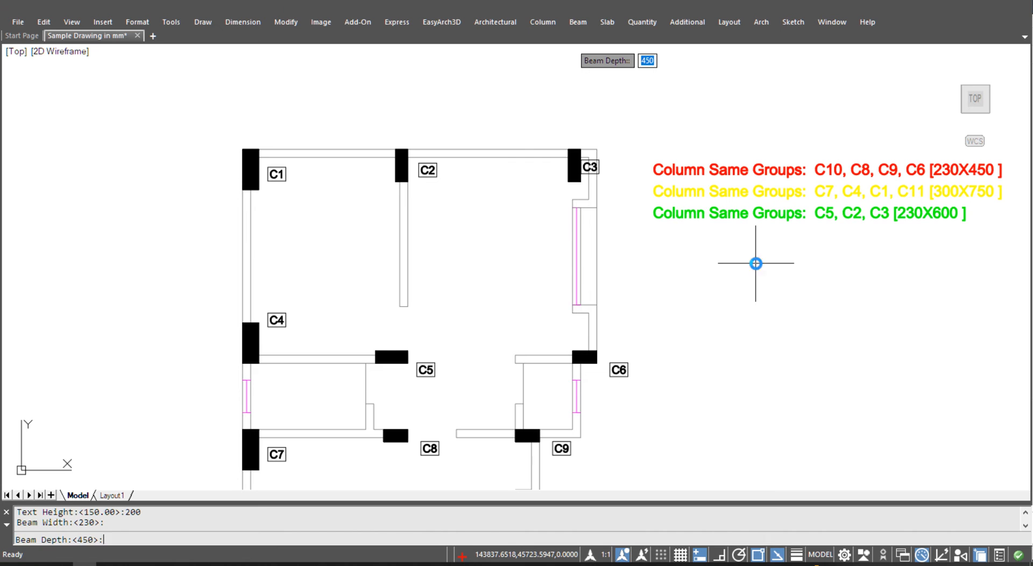
pyautogui.press('Return')
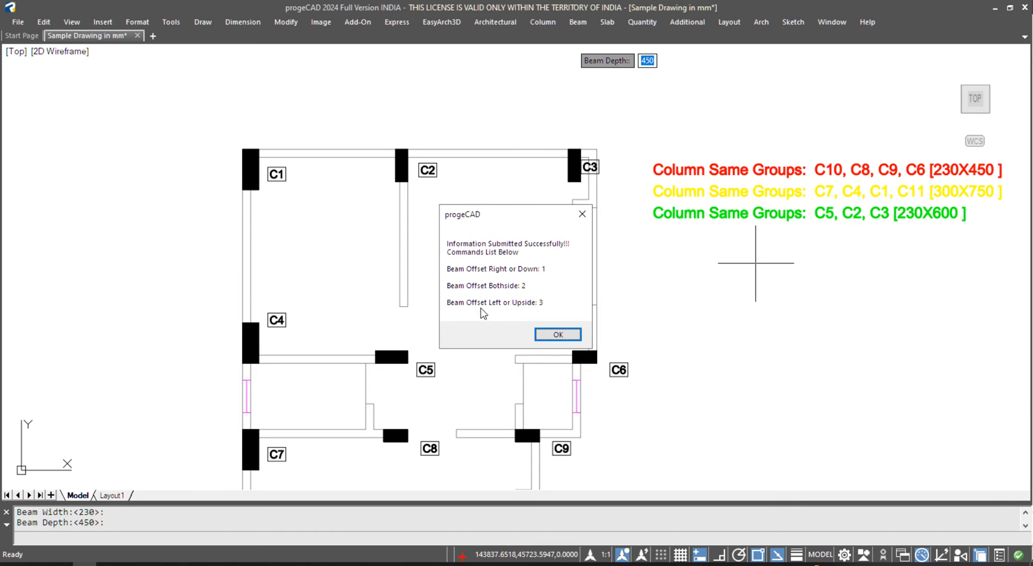
pyautogui.click(557, 334)
# - Cancel the running command and draw a circle left of the plan, beside the wall above C4
pyautogui.scroll(-5, 570, 215)
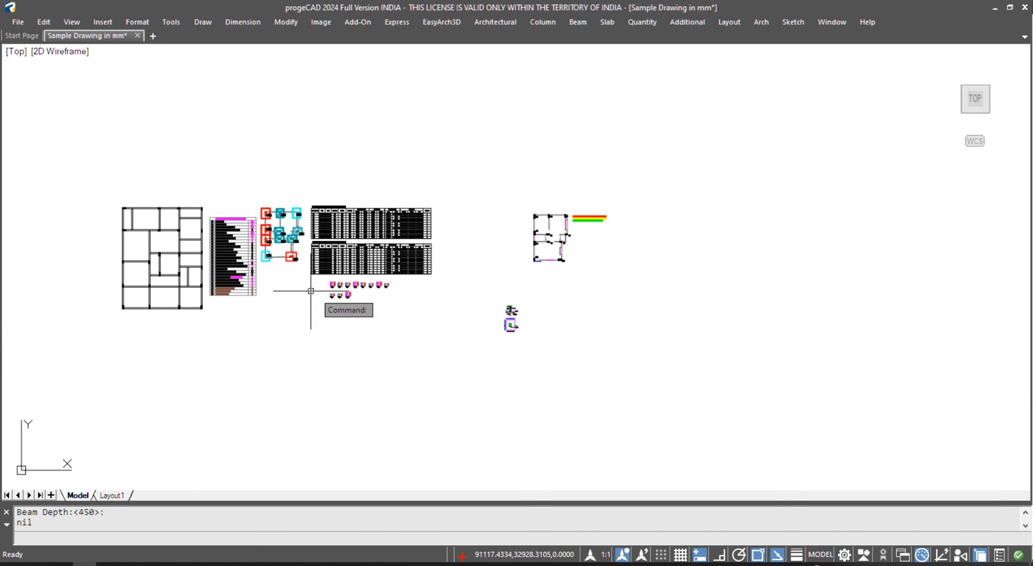
pyautogui.scroll(2, 289, 285)
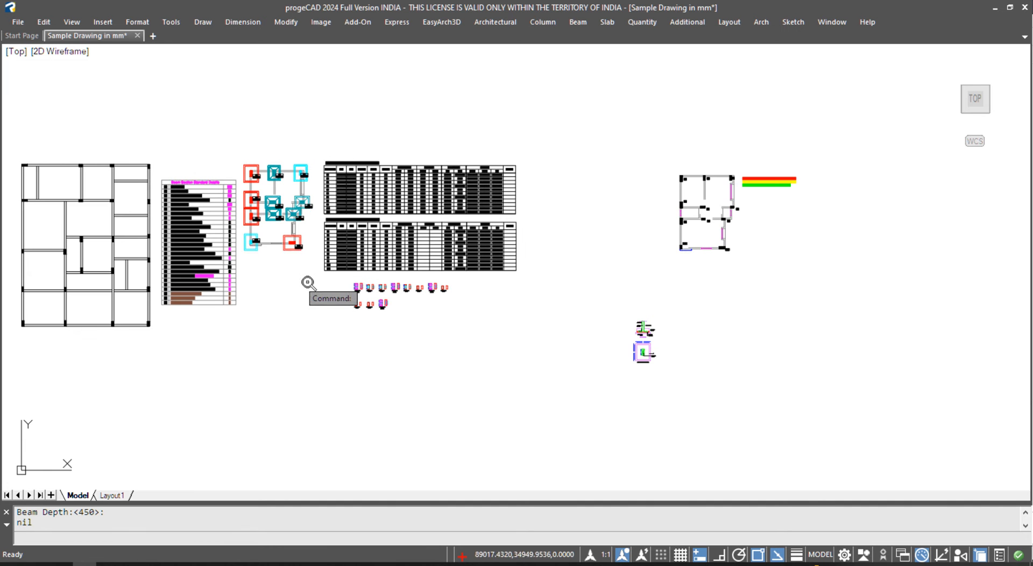
pyautogui.scroll(3, 730, 187)
pyautogui.scroll(4, 731, 187)
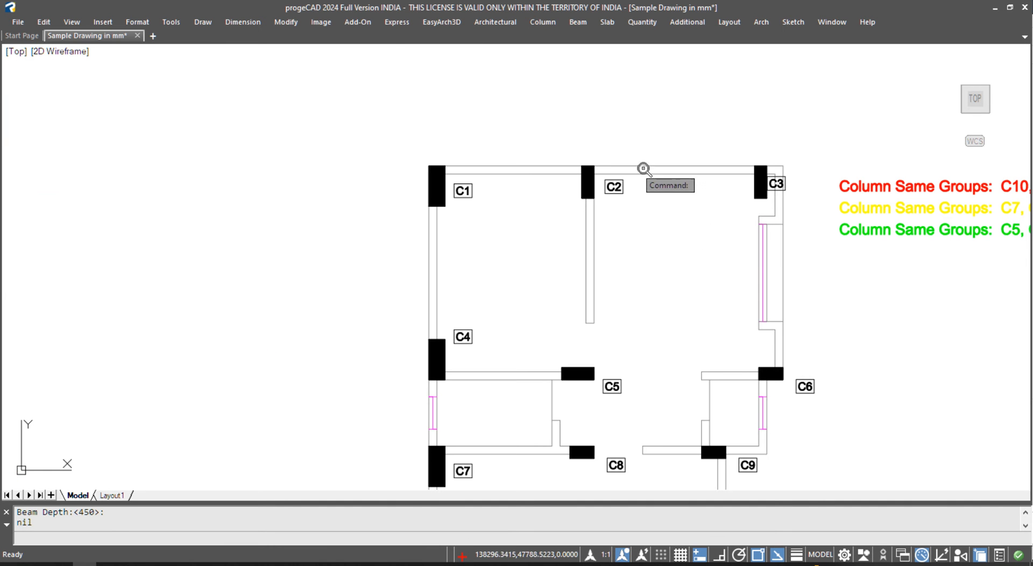
pyautogui.press('Escape')
pyautogui.moveTo(670, 191); pyautogui.dragTo(614, 201, button='middle')
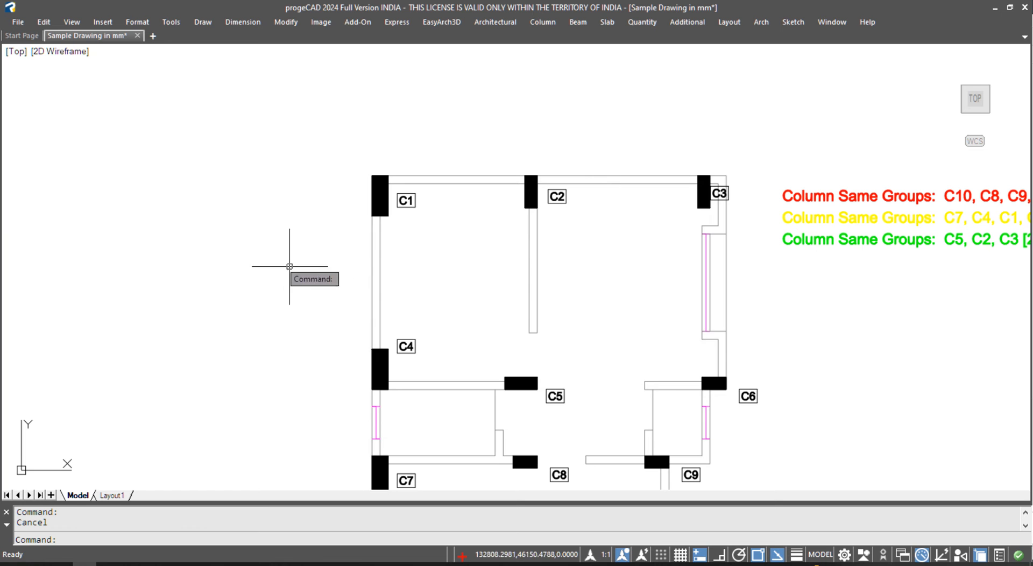
pyautogui.write('c')
pyautogui.press('Return')
pyautogui.click(319, 289)
pyautogui.click(346, 311)
# - Draw a second circle above columns C1–C2
pyautogui.press('Return')
pyautogui.click(482, 137)
pyautogui.click(498, 155)
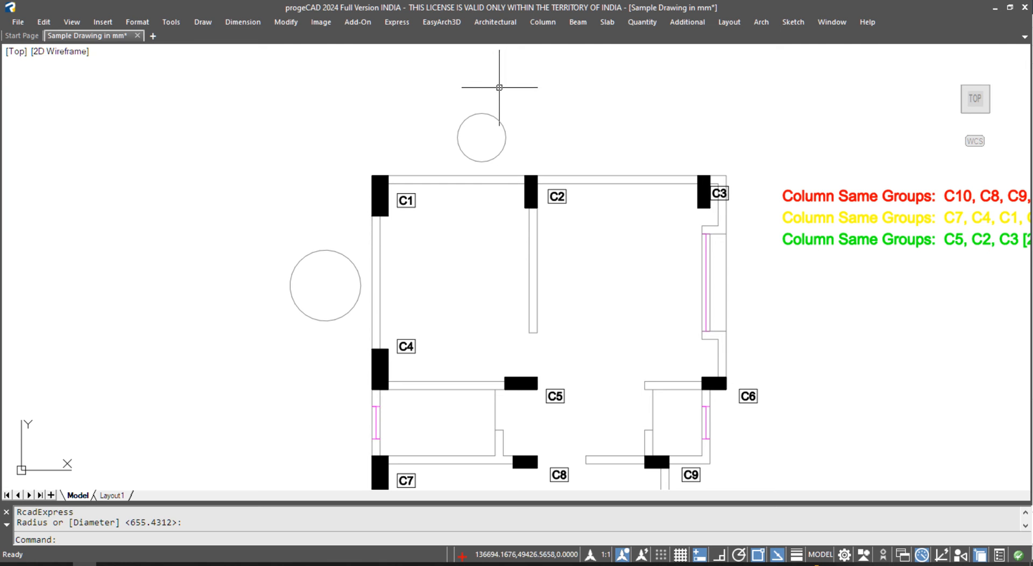
# - Start beam framing offset right or down, numbering from 1
pyautogui.click(576, 23)
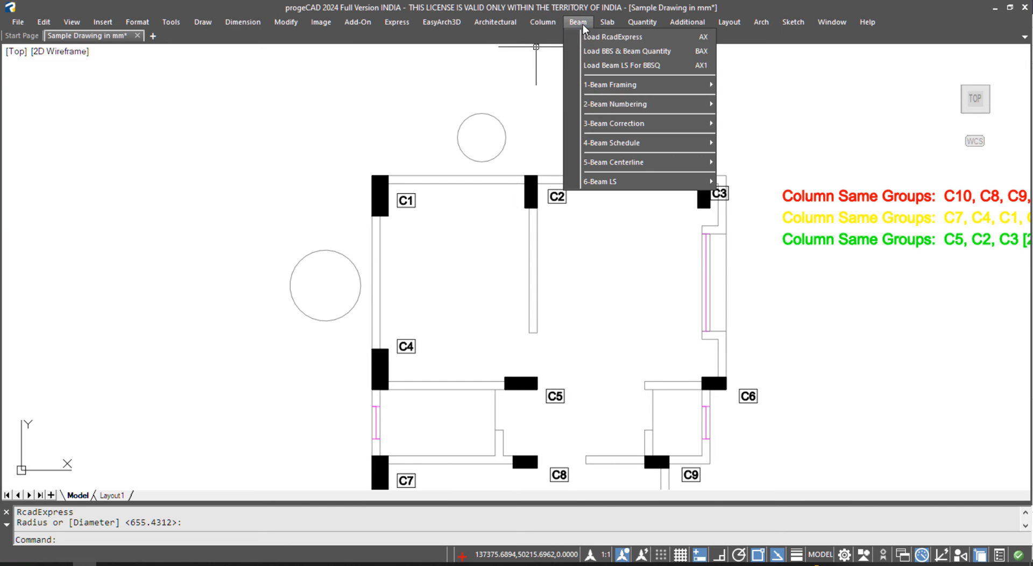
pyautogui.moveTo(615, 106)
pyautogui.moveTo(625, 85)
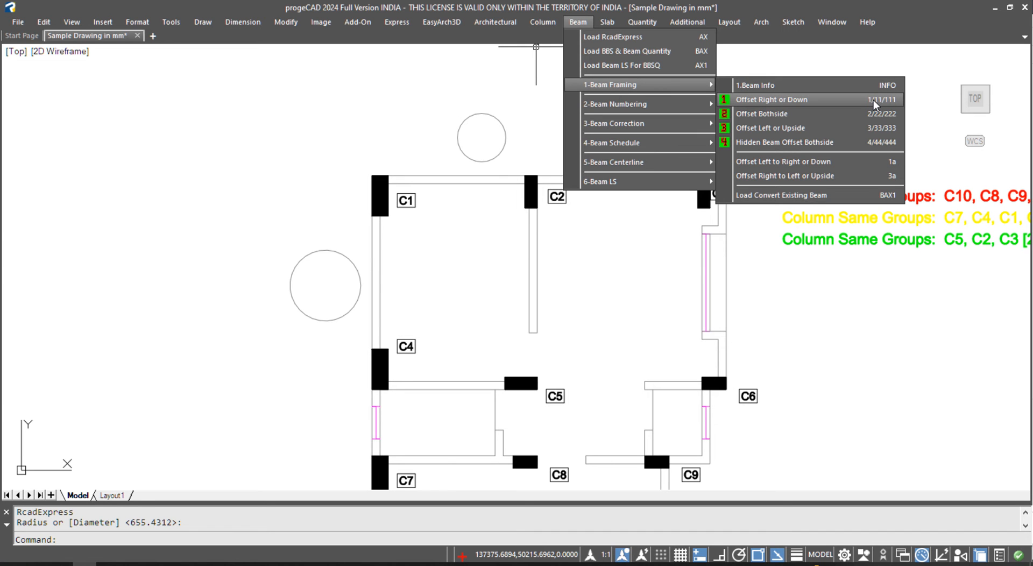
pyautogui.click(859, 101)
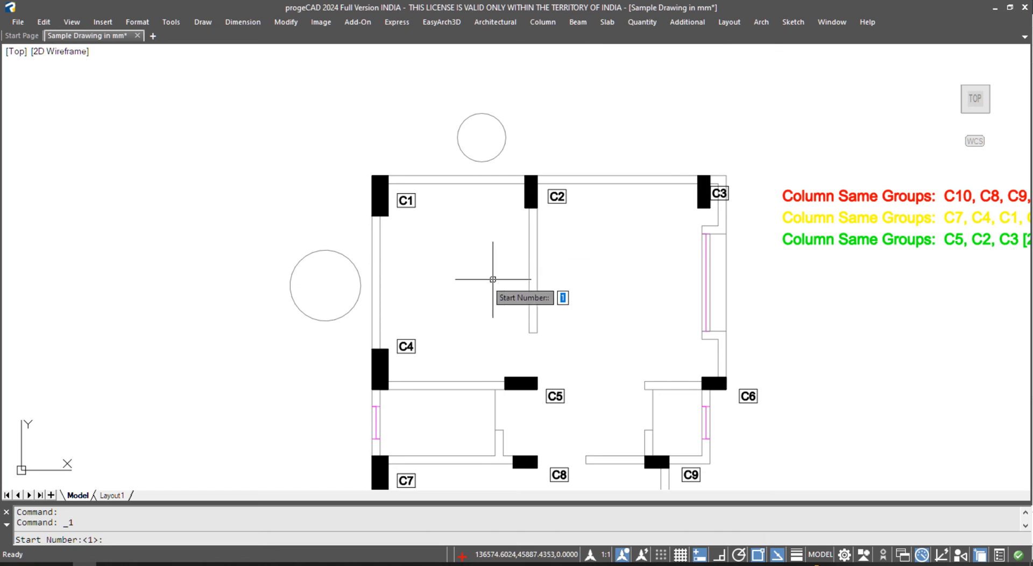
pyautogui.press('Return')
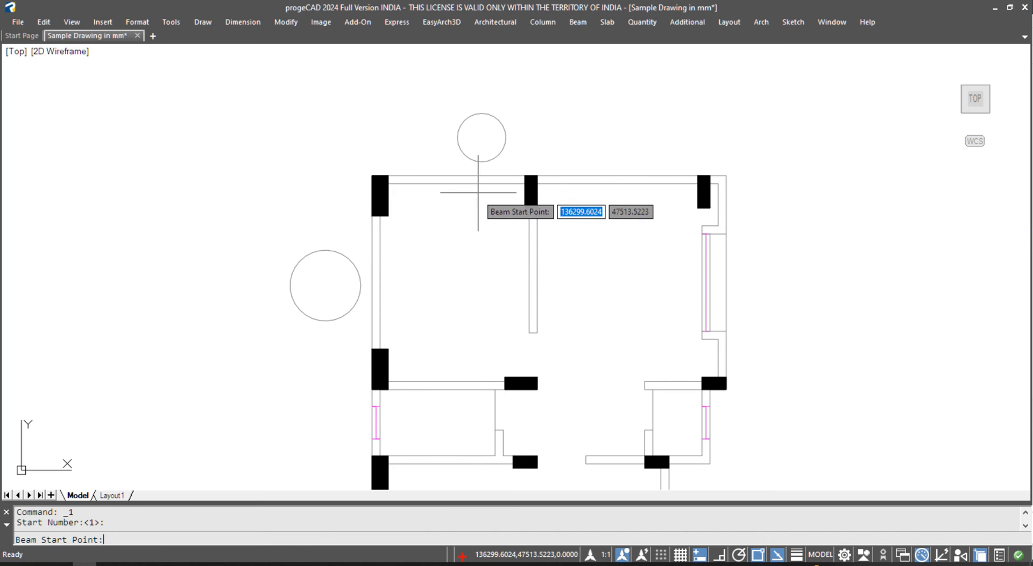
# - Draw beams B1 (C1–C2), B2 (C2–C3), B3 (C1–C4) and B4 (C4–C7)
pyautogui.click(371, 179)
pyautogui.click(530, 184)
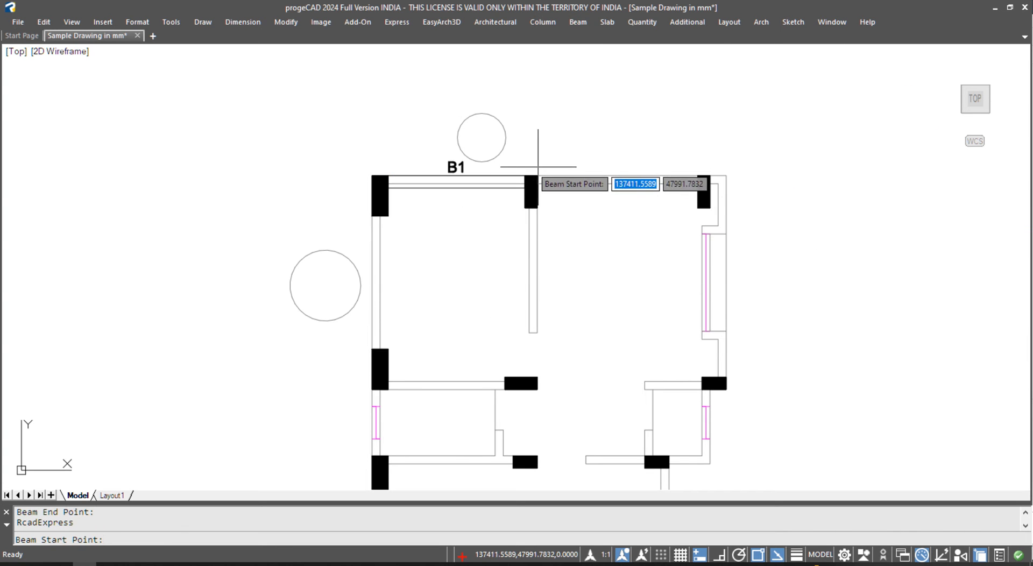
pyautogui.click(535, 183)
pyautogui.click(698, 175)
pyautogui.click(371, 215)
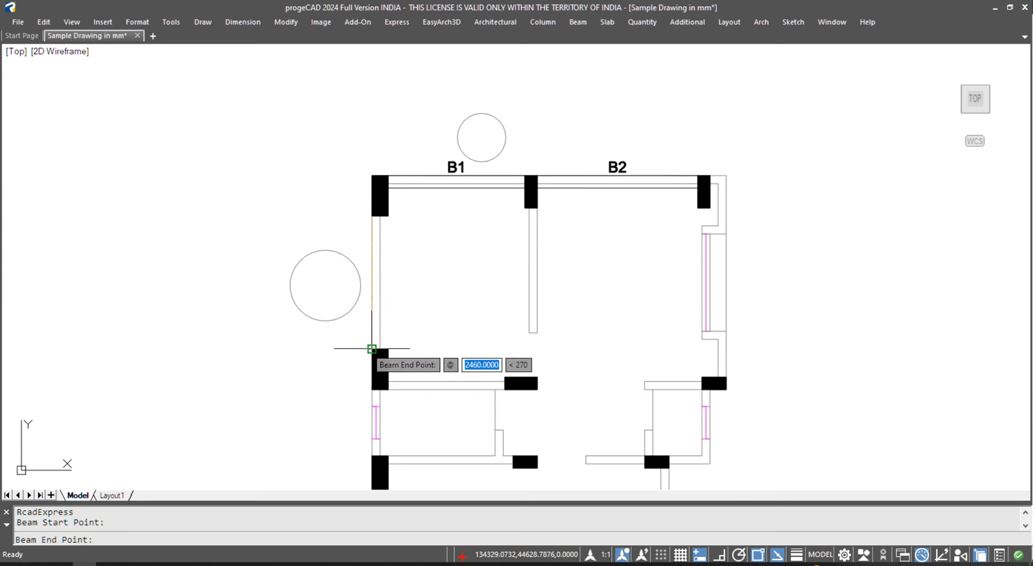
pyautogui.click(371, 348)
pyautogui.click(372, 388)
pyautogui.click(371, 456)
# - Draw beams B5 (C7–C8), B6 (C8–C9) and B7 down to the bottom-left column
pyautogui.moveTo(459, 411); pyautogui.dragTo(458, 257, button='middle')
pyautogui.click(383, 303)
pyautogui.click(507, 297)
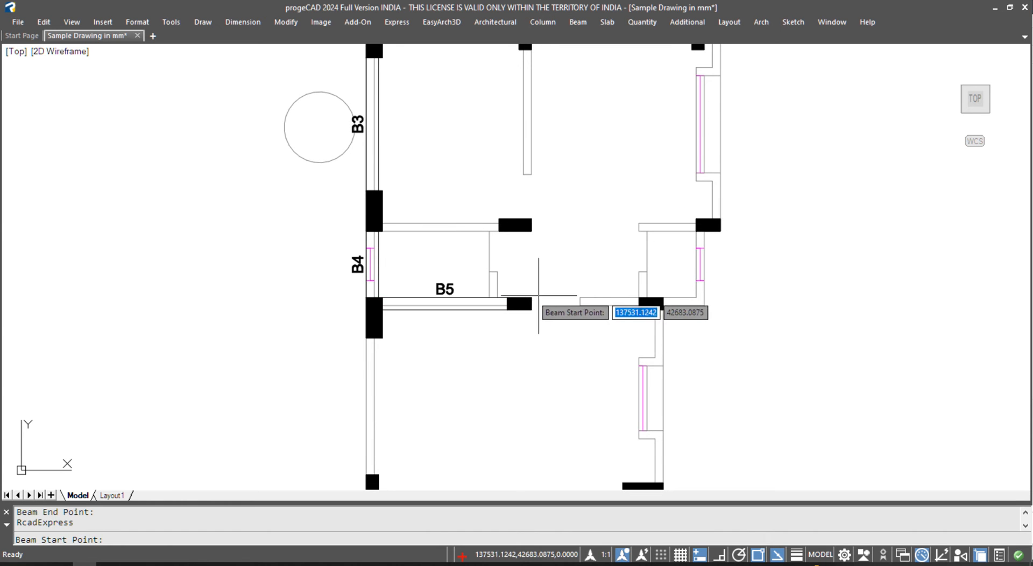
pyautogui.click(533, 298)
pyautogui.click(628, 299)
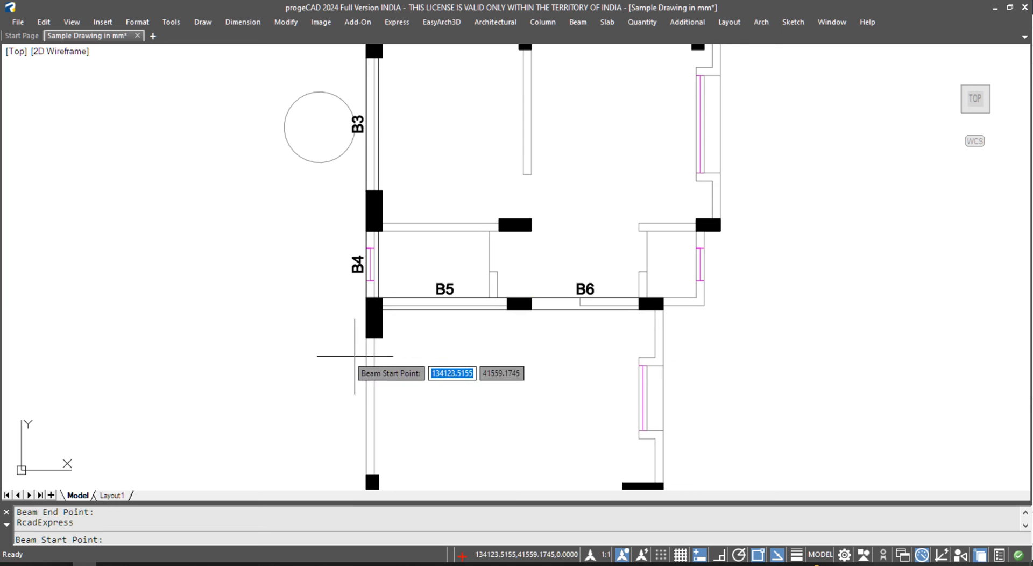
pyautogui.click(366, 337)
pyautogui.moveTo(363, 432); pyautogui.dragTo(356, 386, button='middle')
pyautogui.click(360, 428)
pyautogui.scroll(-2, 426, 353)
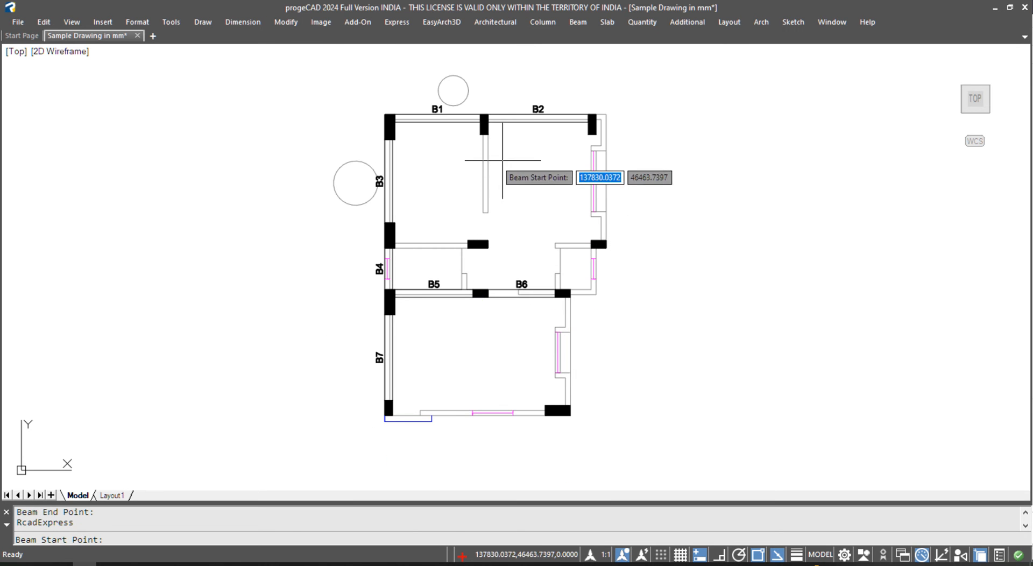
pyautogui.press('Escape')
# - Draw two overlapping circles to the right of the plan
pyautogui.write('c')
pyautogui.press('space')
pyautogui.click(647, 200)
pyautogui.click(661, 209)
pyautogui.press('space')
pyautogui.click(666, 204)
pyautogui.click(673, 217)
# - Draw a circle below the plan
pyautogui.write('c')
pyautogui.press('space')
pyautogui.click(501, 444)
pyautogui.press('Escape')
pyautogui.write('c')
pyautogui.press('space')
pyautogui.click(501, 446)
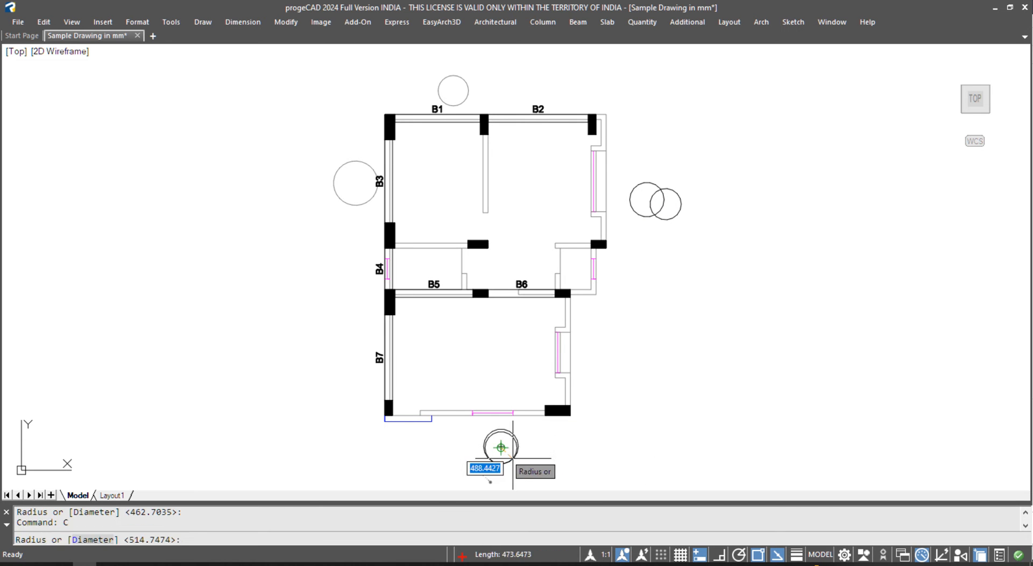
pyautogui.scroll(4, 517, 456)
pyautogui.click(526, 454)
pyautogui.scroll(-4, 501, 414)
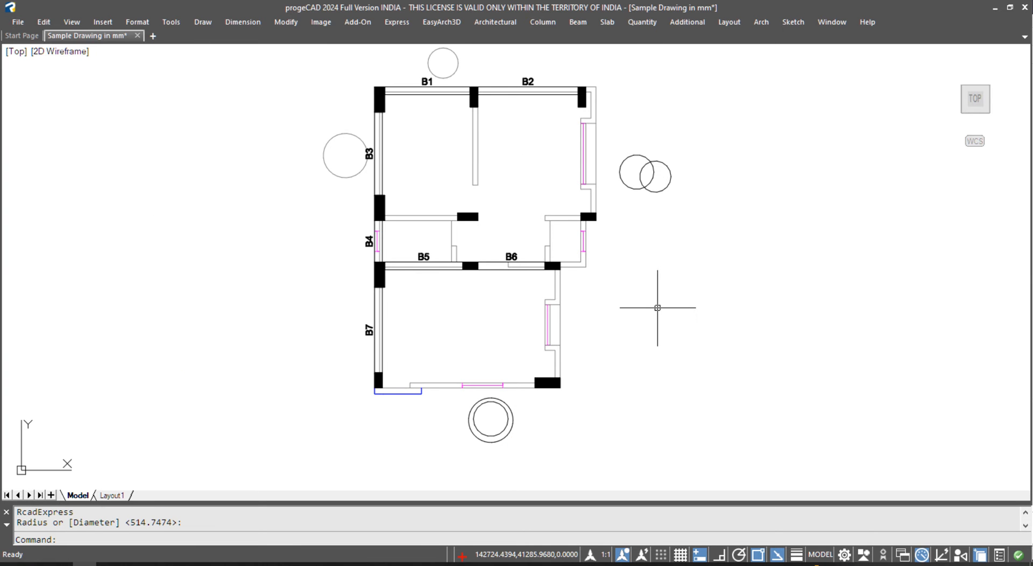
# - Reposition the floor plan view and open the Beam menu
pyautogui.moveTo(531, 221); pyautogui.dragTo(533, 238, button='middle')
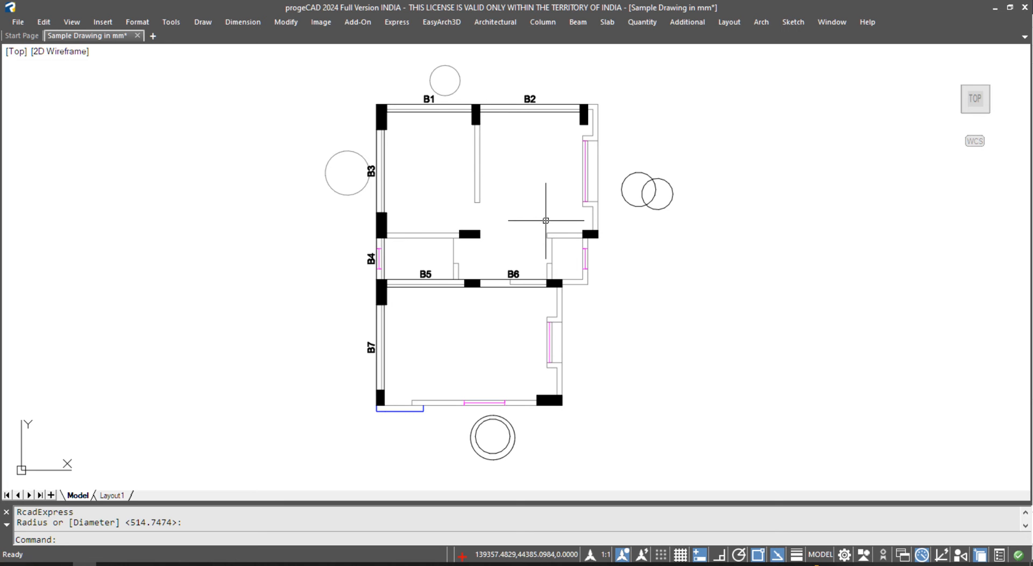
pyautogui.scroll(5, 475, 114)
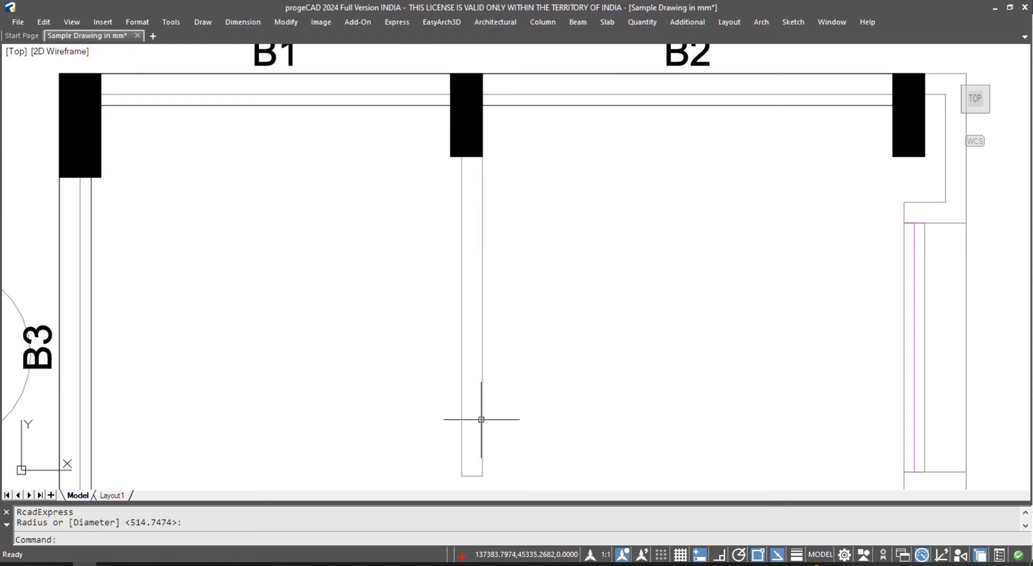
pyautogui.scroll(-5, 470, 237)
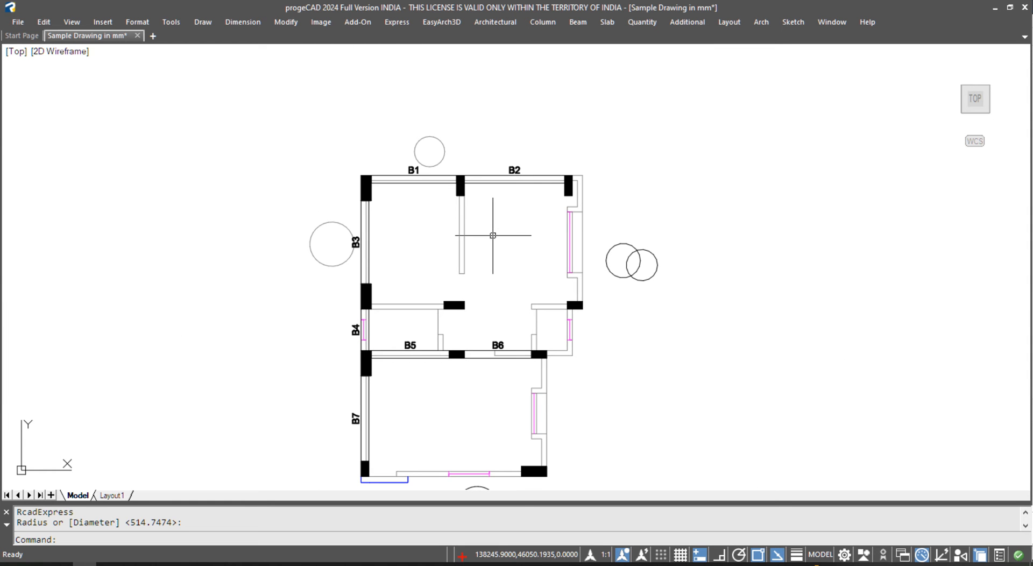
pyautogui.moveTo(510, 259); pyautogui.dragTo(497, 227, button='middle')
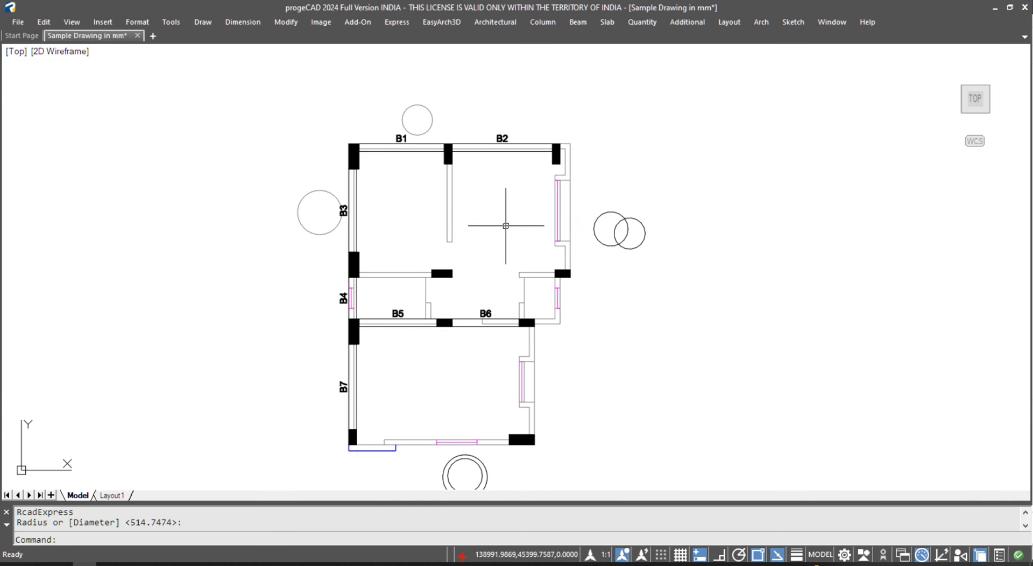
pyautogui.click(574, 22)
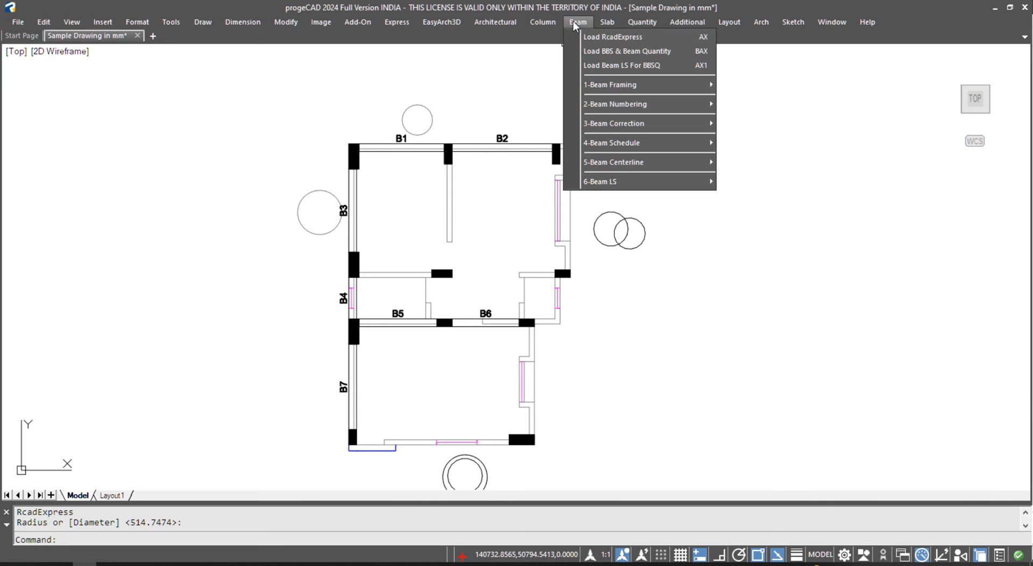
# - Start left/up offset beam framing from 8; draw B8 down the interior wall and B9 to the left column
pyautogui.moveTo(602, 83)
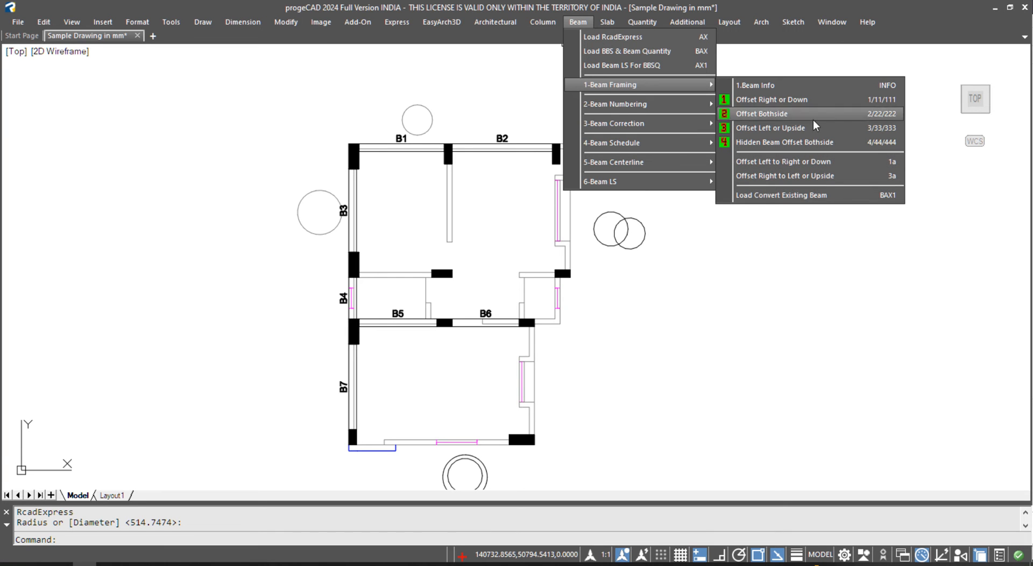
pyautogui.click(839, 126)
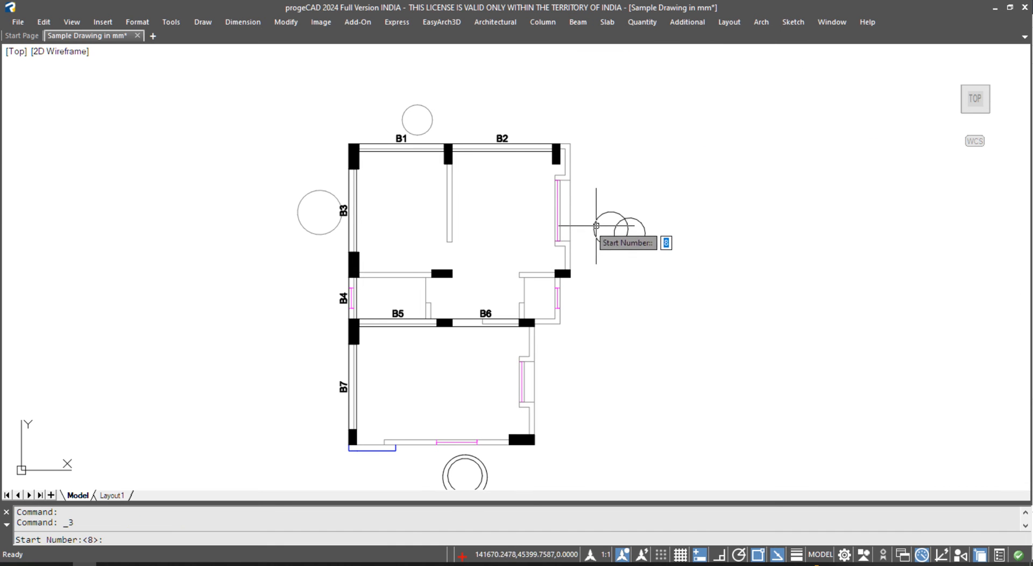
pyautogui.press('Return')
pyautogui.click(452, 161)
pyautogui.scroll(3, 454, 270)
pyautogui.click(449, 270)
pyautogui.click(397, 290)
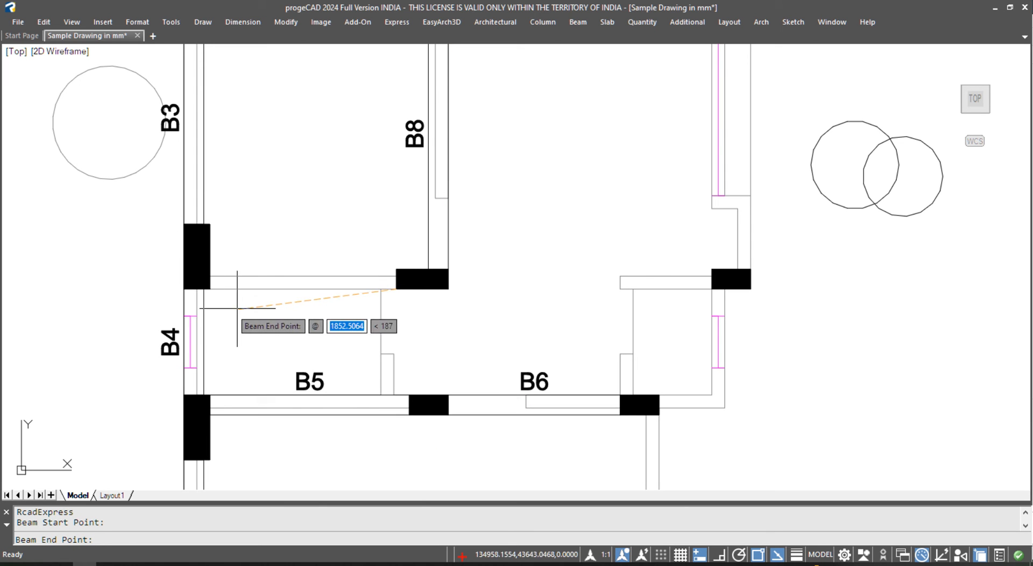
pyautogui.click(209, 289)
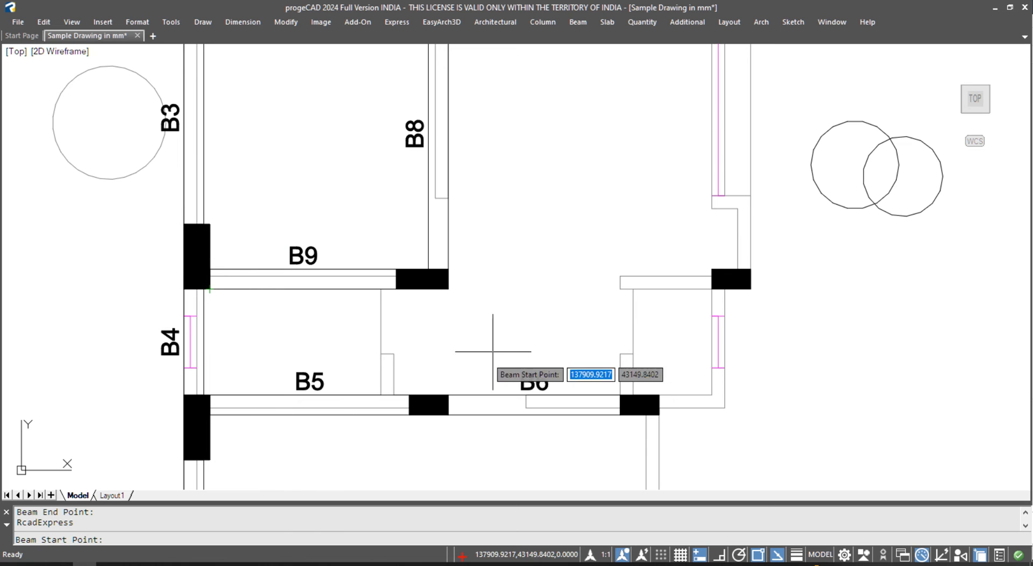
# - Restart numbering at 11; draw B11 to the right column and B12 down the right wall
pyautogui.click(445, 289)
pyautogui.press('Escape')
pyautogui.press('Return')
pyautogui.press('Return')
pyautogui.click(448, 288)
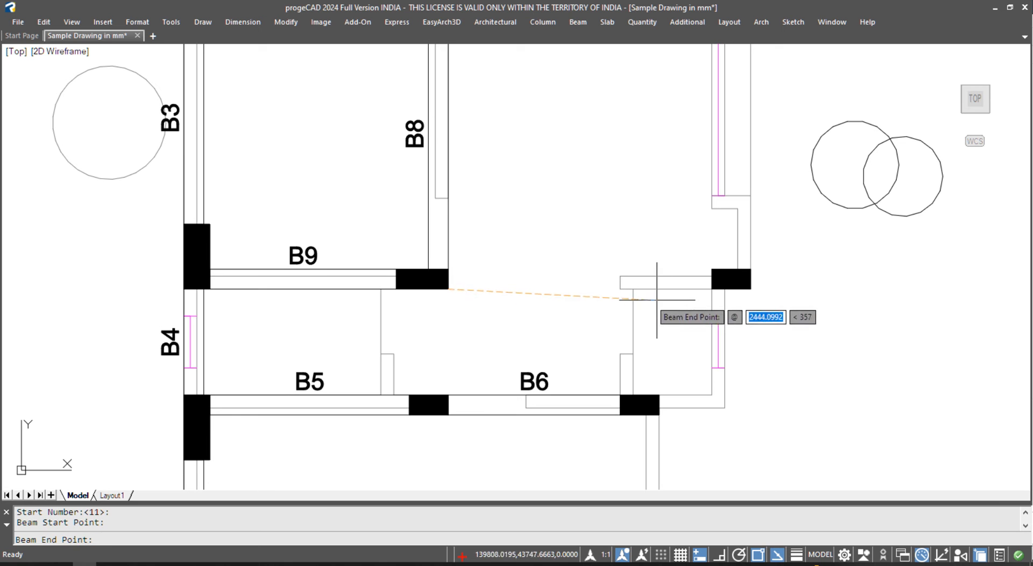
pyautogui.click(712, 289)
pyautogui.scroll(-2, 546, 328)
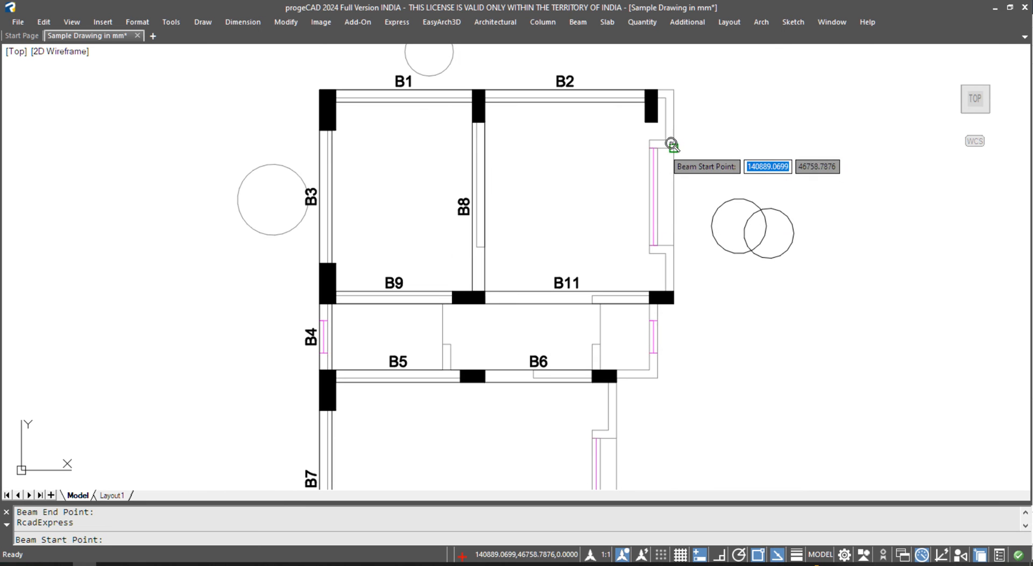
pyautogui.click(657, 123)
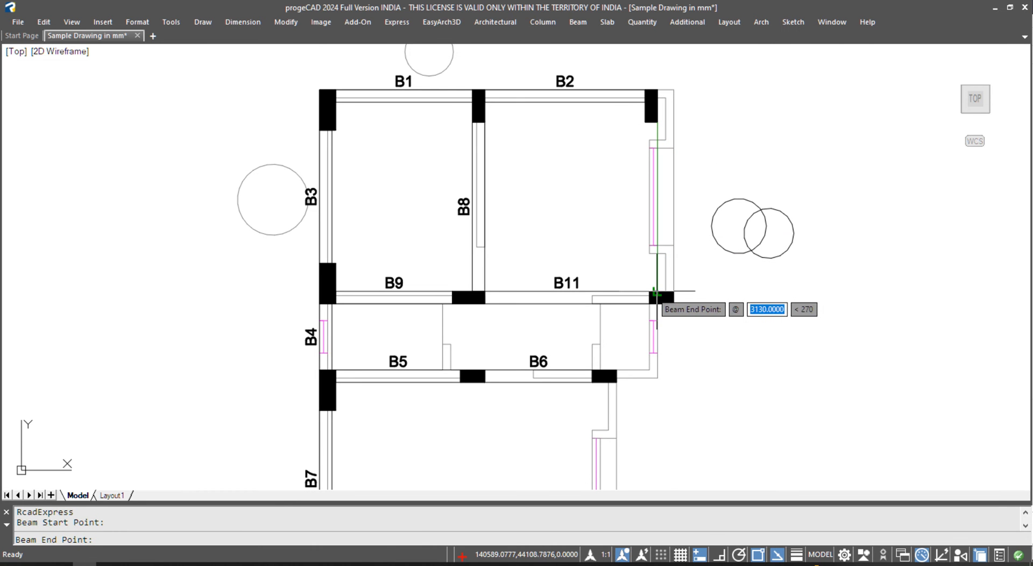
pyautogui.click(658, 295)
# - Draw B13 down the right wall and B14 along the bottom to the bottom-left column
pyautogui.scroll(2, 618, 363)
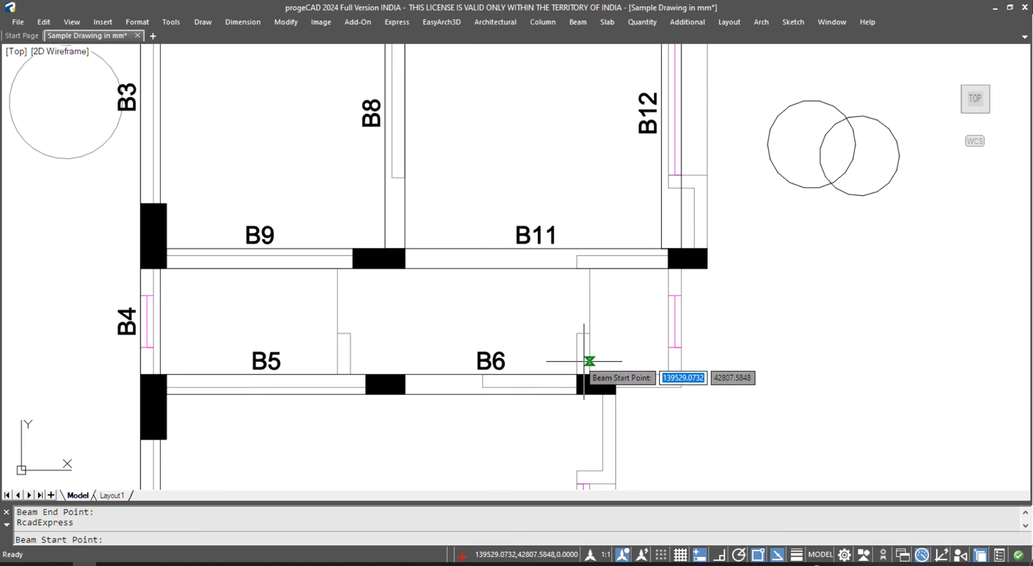
pyautogui.moveTo(632, 354); pyautogui.dragTo(592, 194, button='middle')
pyautogui.scroll(-2, 590, 185)
pyautogui.scroll(2, 590, 186)
pyautogui.click(590, 182)
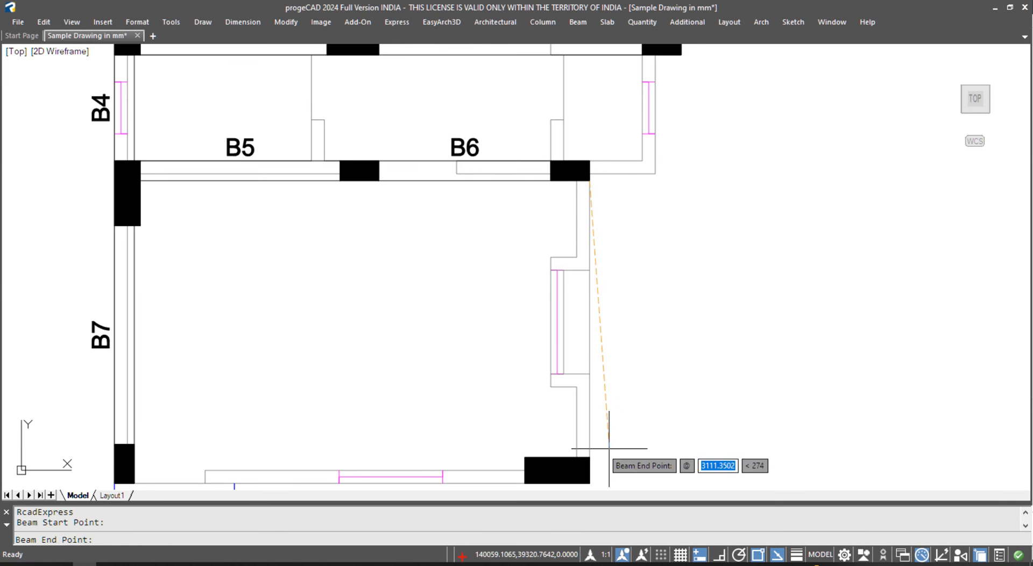
pyautogui.click(590, 458)
pyautogui.scroll(-2, 589, 359)
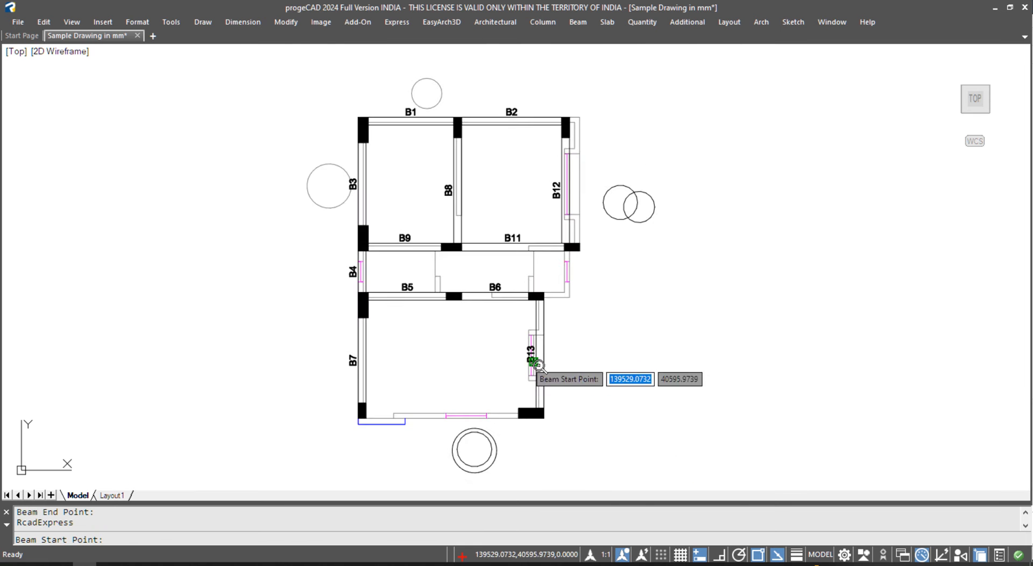
pyautogui.scroll(2, 592, 385)
pyautogui.click(525, 482)
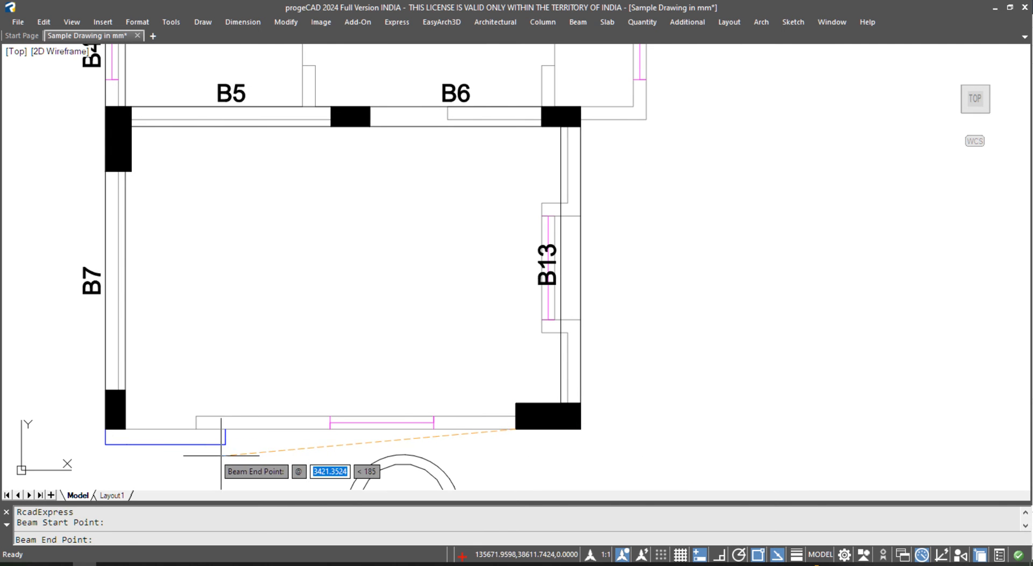
pyautogui.click(125, 428)
pyautogui.scroll(-4, 377, 361)
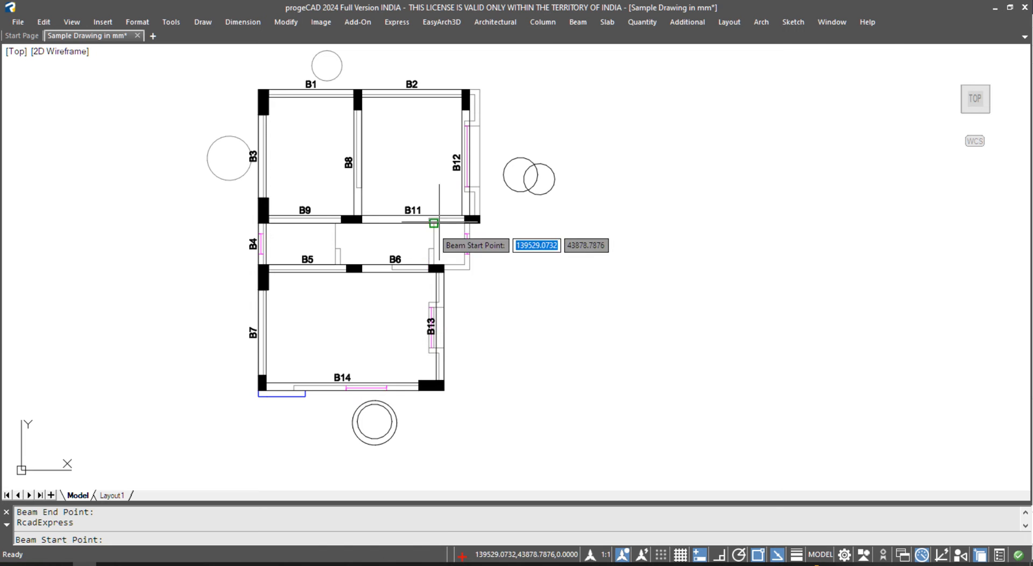
# - Draw beam B15 across to the wall and beam B16 up to beam B11
pyautogui.scroll(5, 458, 280)
pyautogui.press('Escape')
pyautogui.press('Return')
pyautogui.press('Return')
pyautogui.click(449, 370)
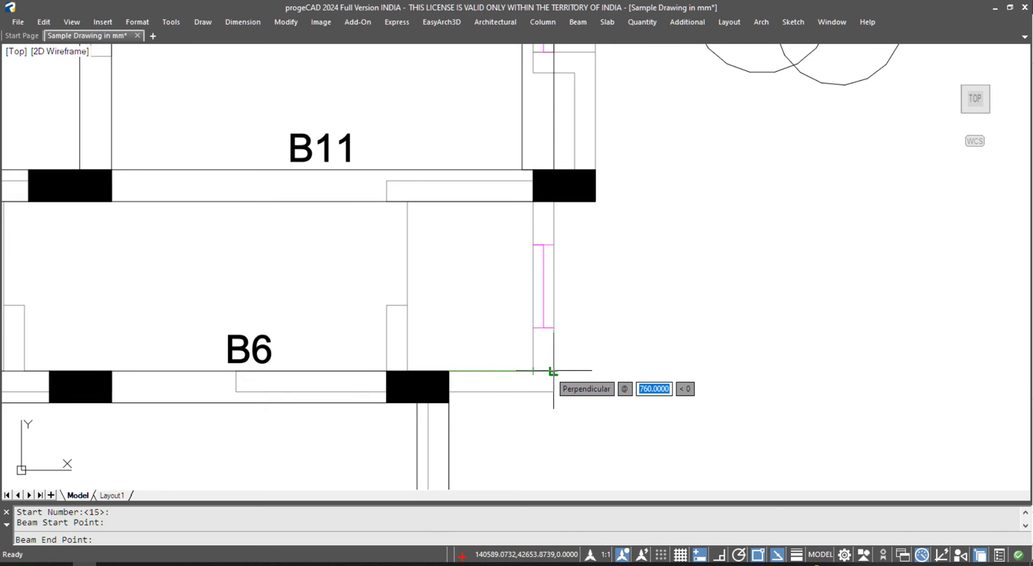
pyautogui.click(554, 371)
pyautogui.press('Return')
# - Draw beam B17 from the middle bay up to beam B11
pyautogui.press('Return')
pyautogui.click(554, 370)
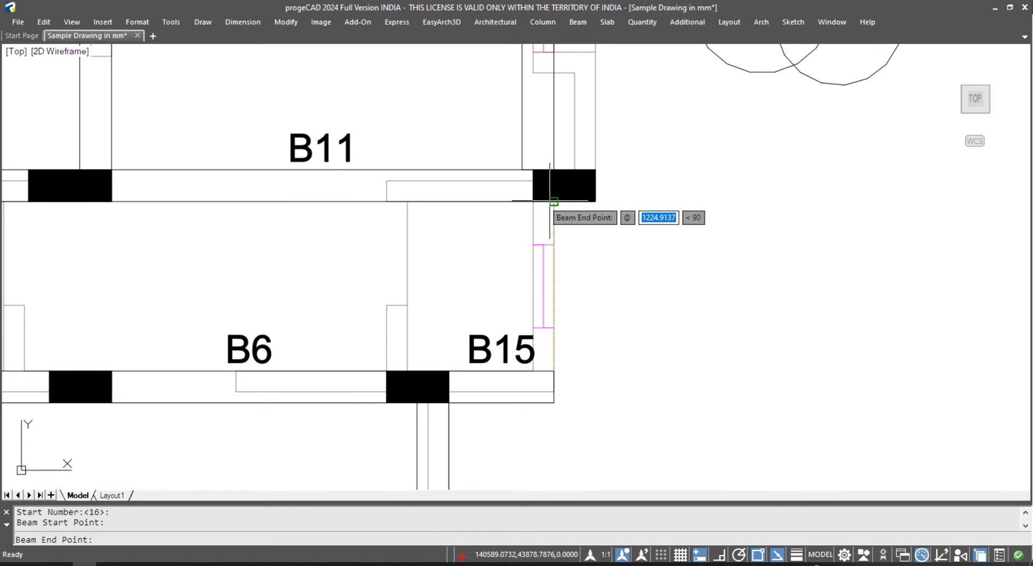
pyautogui.click(550, 204)
pyautogui.press('Escape')
pyautogui.press('Return')
pyautogui.press('Return')
pyautogui.click(387, 370)
pyautogui.click(387, 204)
pyautogui.scroll(-5, 573, 323)
pyautogui.press('Escape')
# - Add beam B18 in the middle bay, then reopen the Beam menu
pyautogui.moveTo(624, 398); pyautogui.dragTo(565, 369, button='middle')
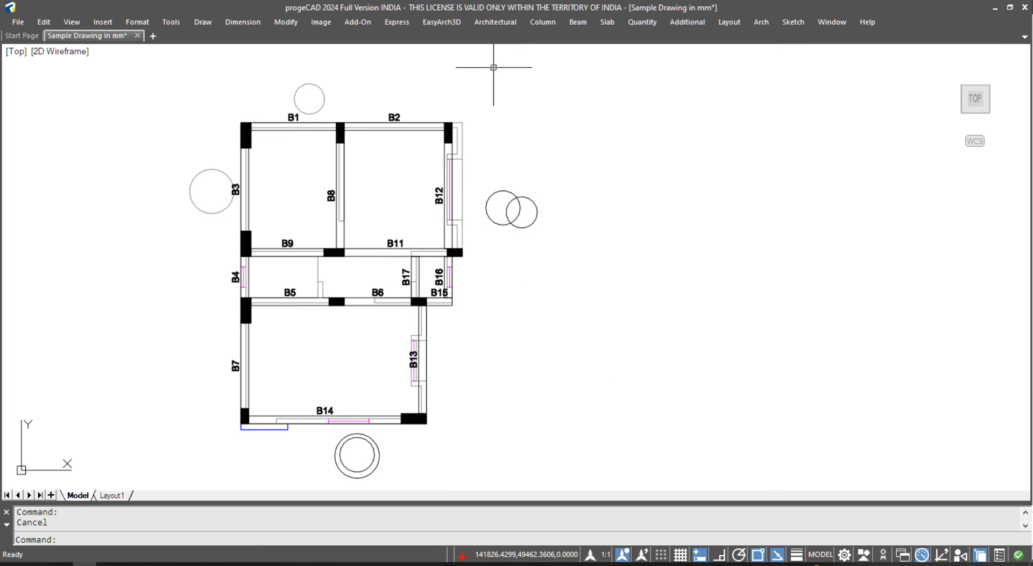
pyautogui.click(542, 22)
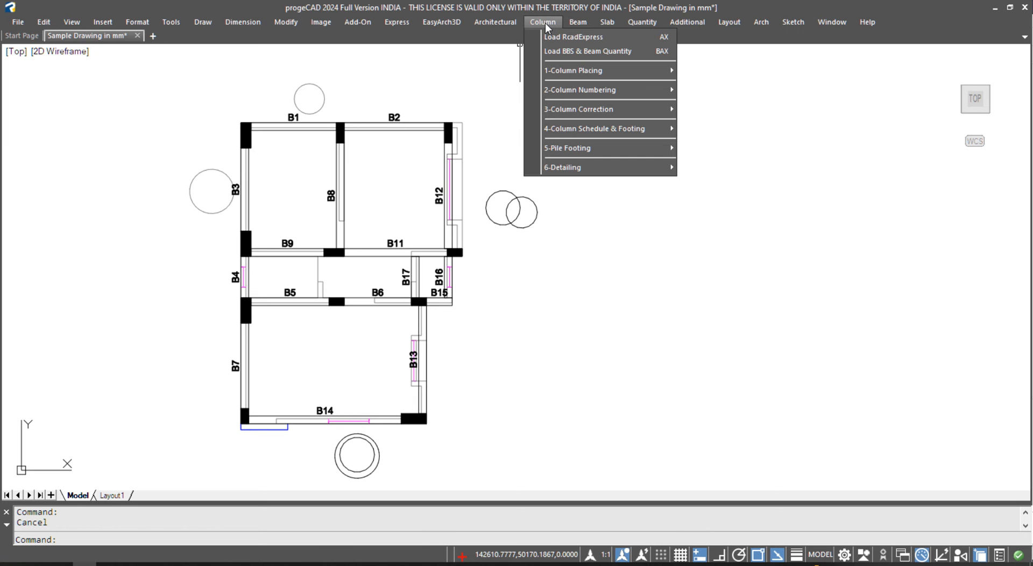
pyautogui.click(360, 259)
pyautogui.scroll(6, 312, 280)
pyautogui.write('1')
pyautogui.press('space')
pyautogui.press('space')
pyautogui.click(349, 384)
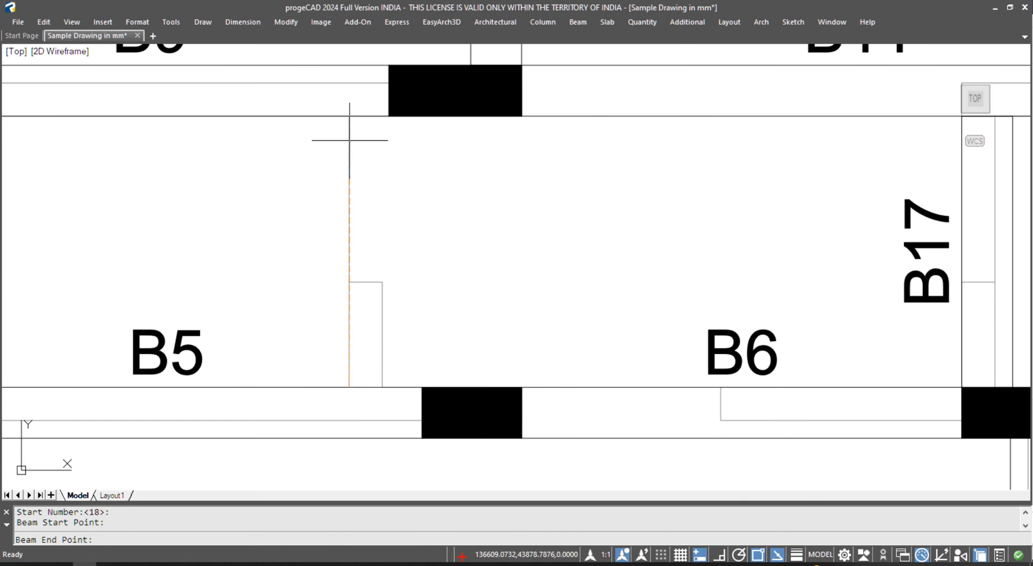
pyautogui.scroll(-6, 349, 140)
pyautogui.press('Escape')
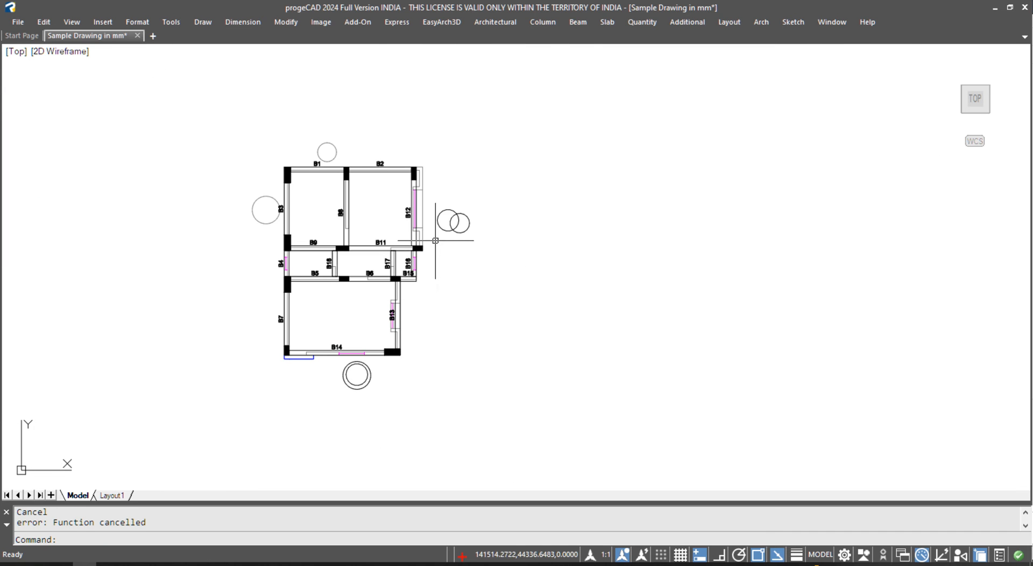
pyautogui.scroll(2, 435, 240)
pyautogui.click(572, 24)
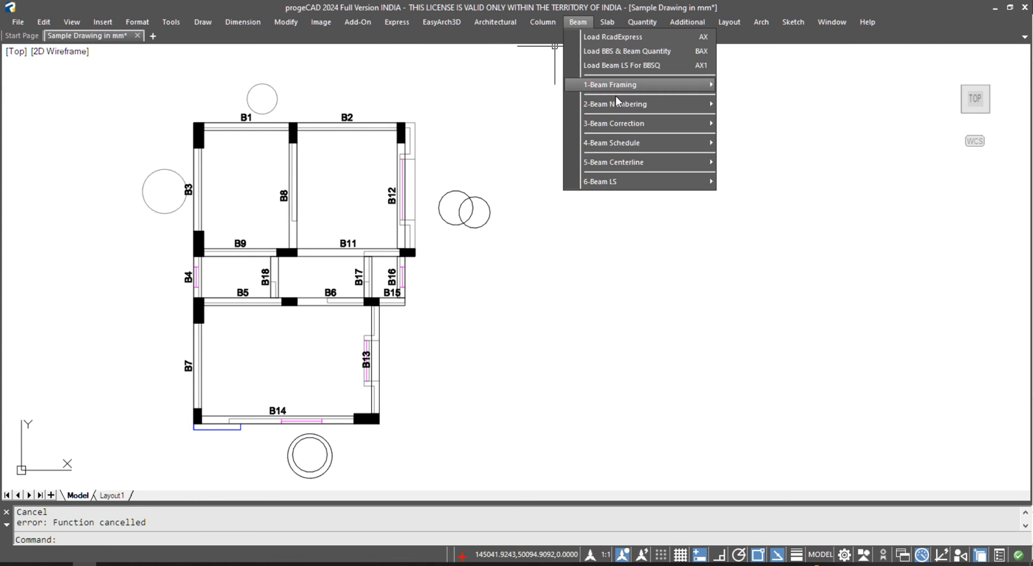
# - Run the Etabs beam-centerline tool at column height 3000 on the plan's 28 entities
pyautogui.moveTo(615, 165)
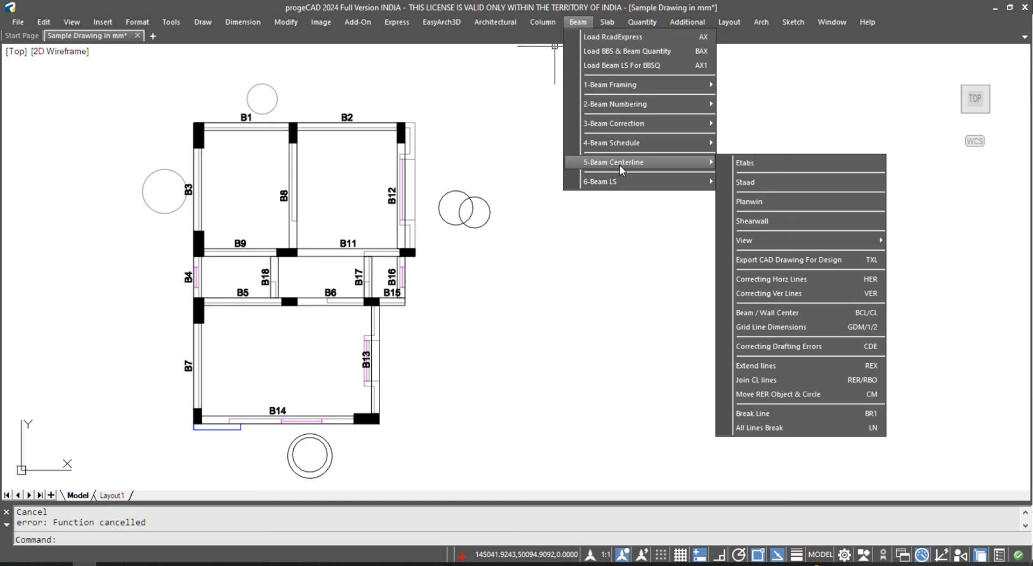
pyautogui.click(770, 160)
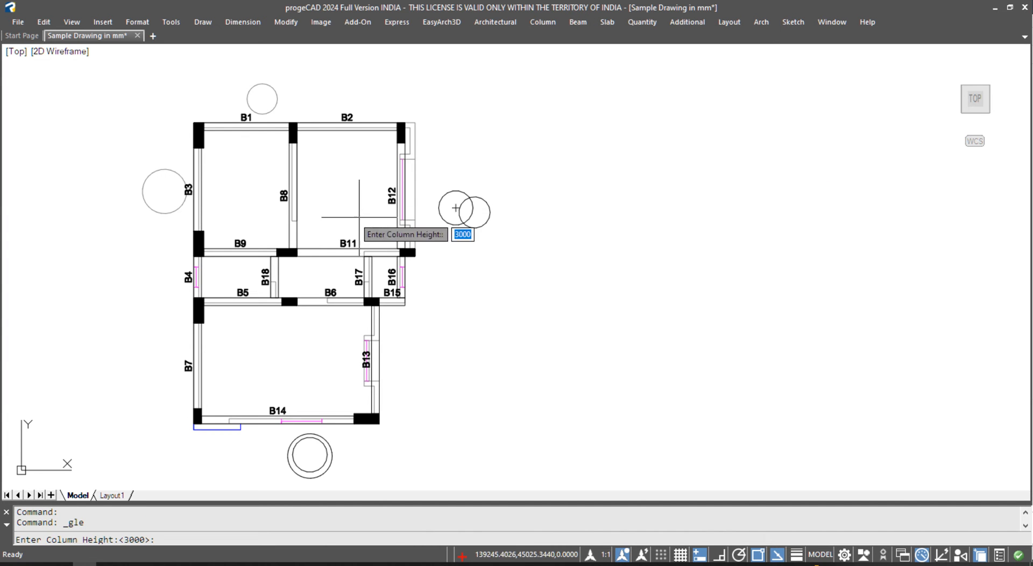
pyautogui.press('Return')
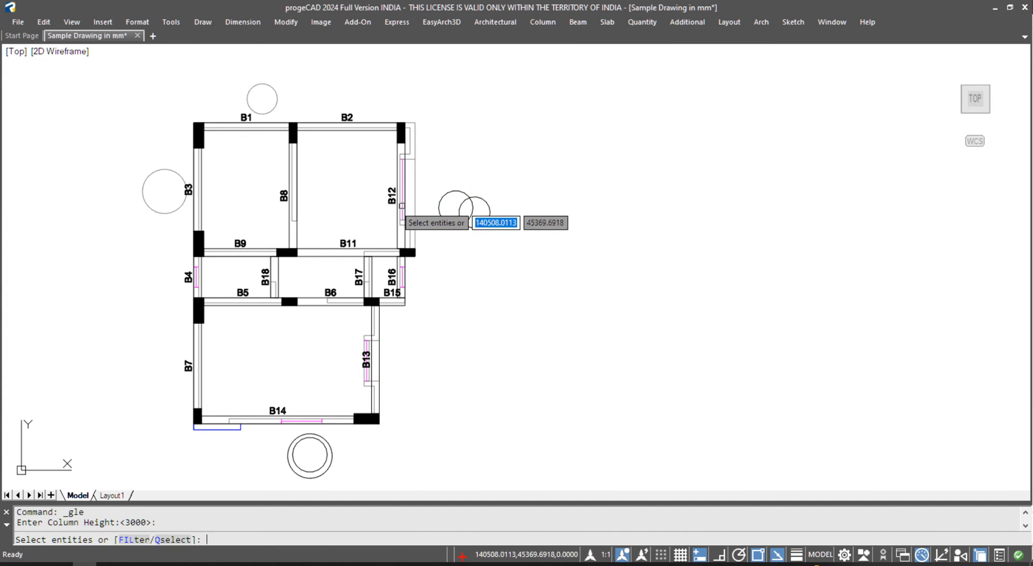
pyautogui.click(160, 88)
pyautogui.click(478, 443)
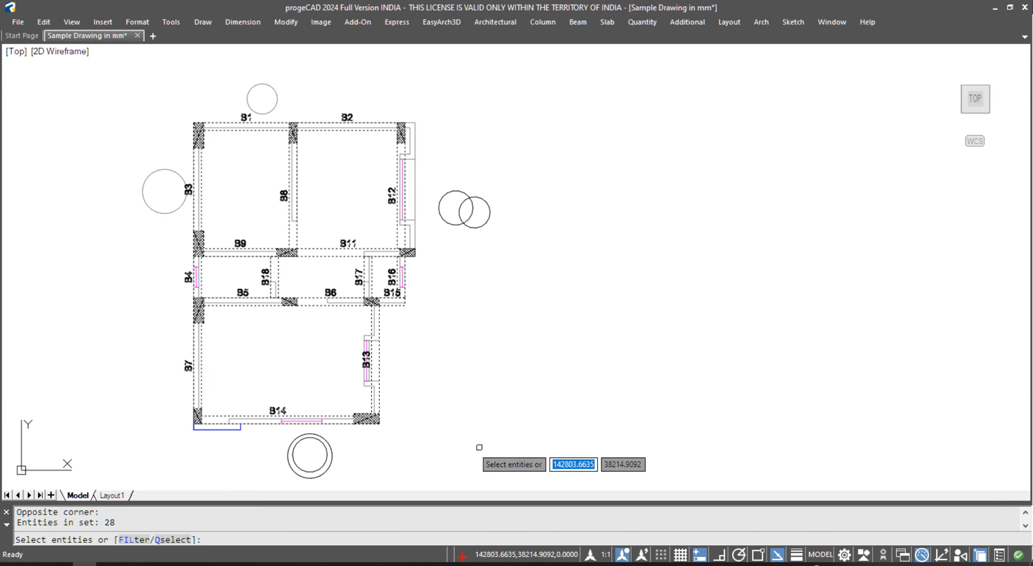
pyautogui.press('Return')
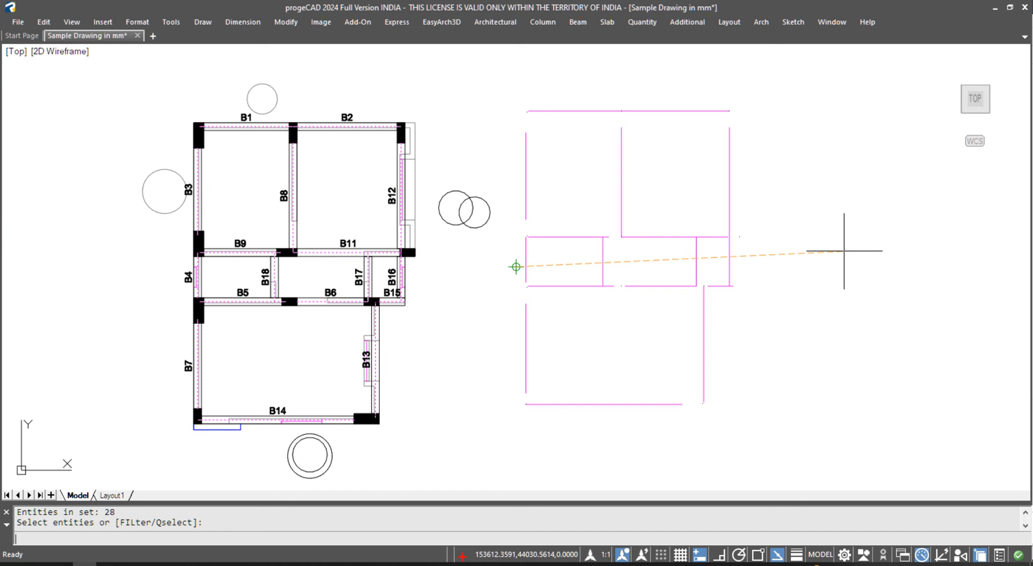
pyautogui.moveTo(832, 265); pyautogui.dragTo(752, 267, button='middle')
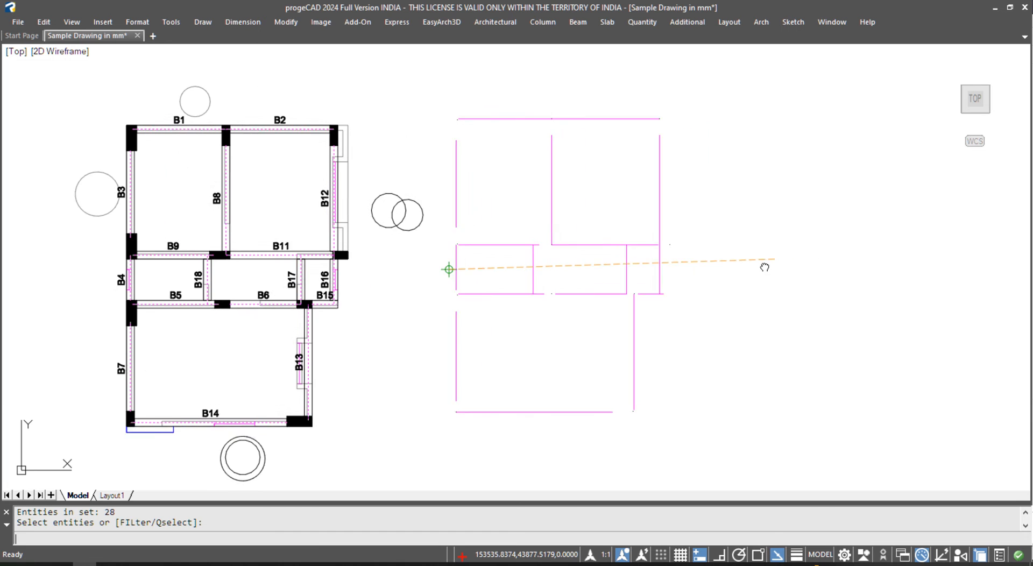
pyautogui.press('Escape')
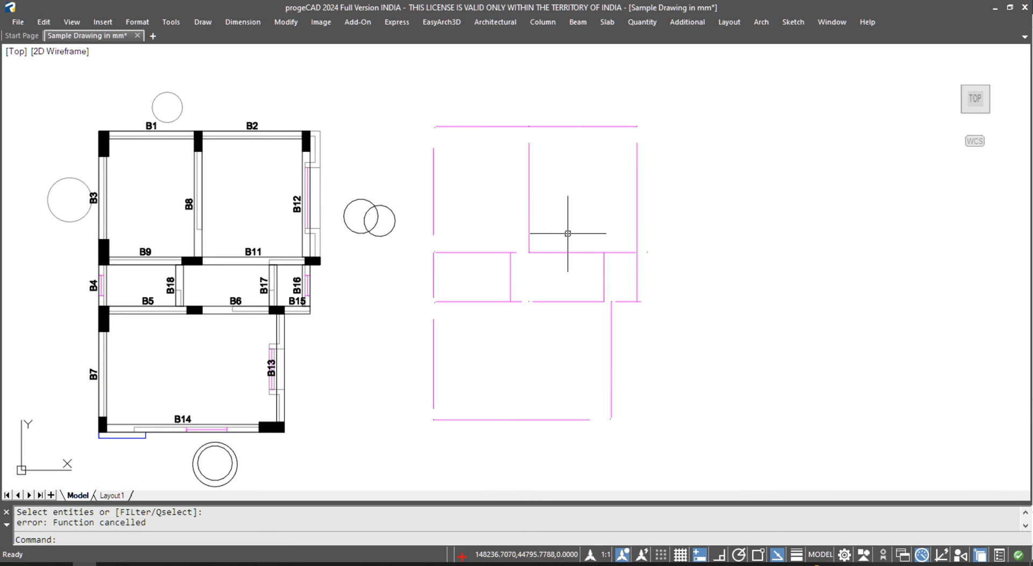
# - Window-select the magenta grid plan and erase it with E
pyautogui.click(402, 110)
pyautogui.click(764, 487)
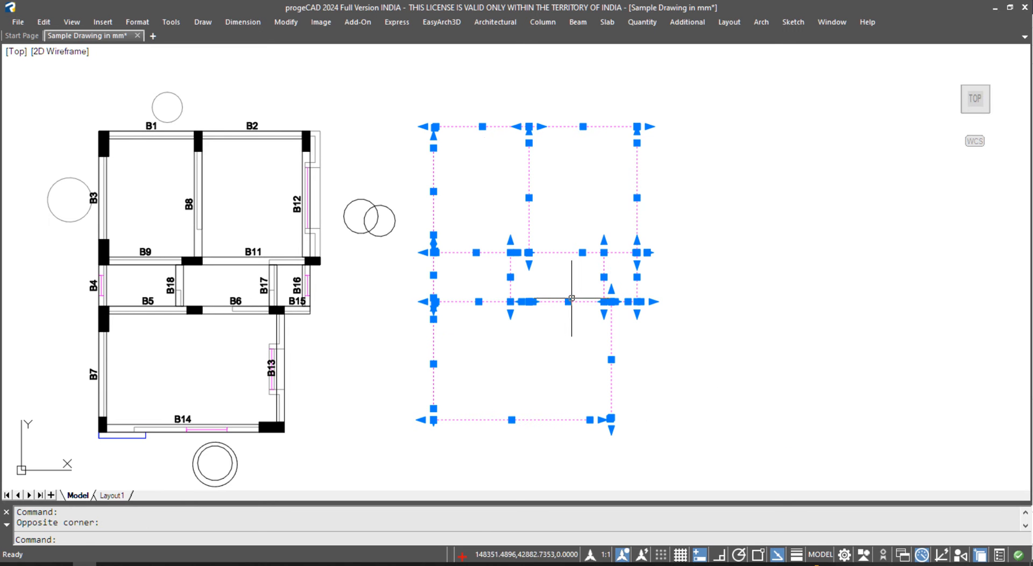
pyautogui.write('E')
pyautogui.press('Return')
pyautogui.click(570, 25)
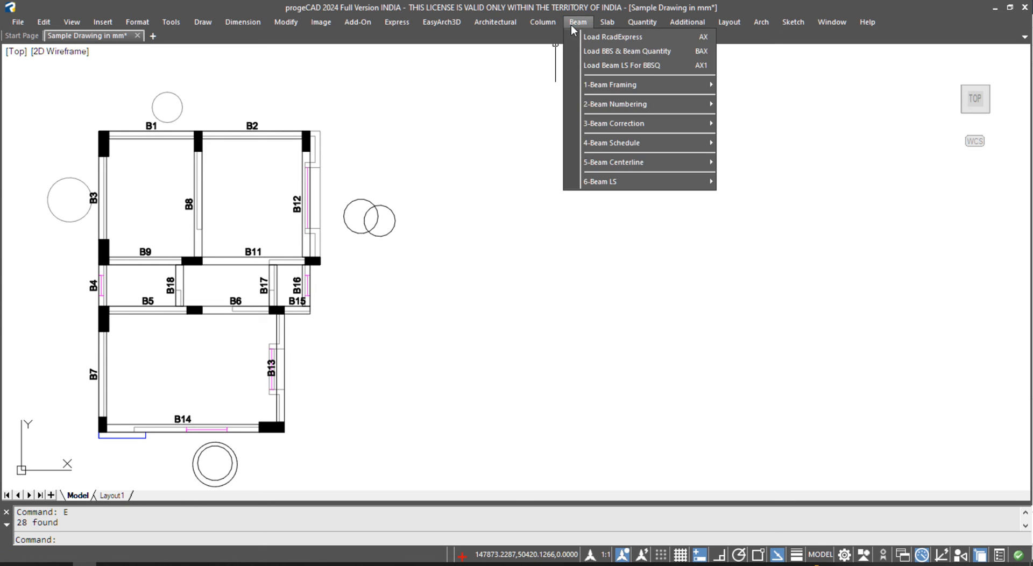
# - Start the slab numbering commands from the Slab menu, then cancel both attempts
pyautogui.moveTo(602, 23)
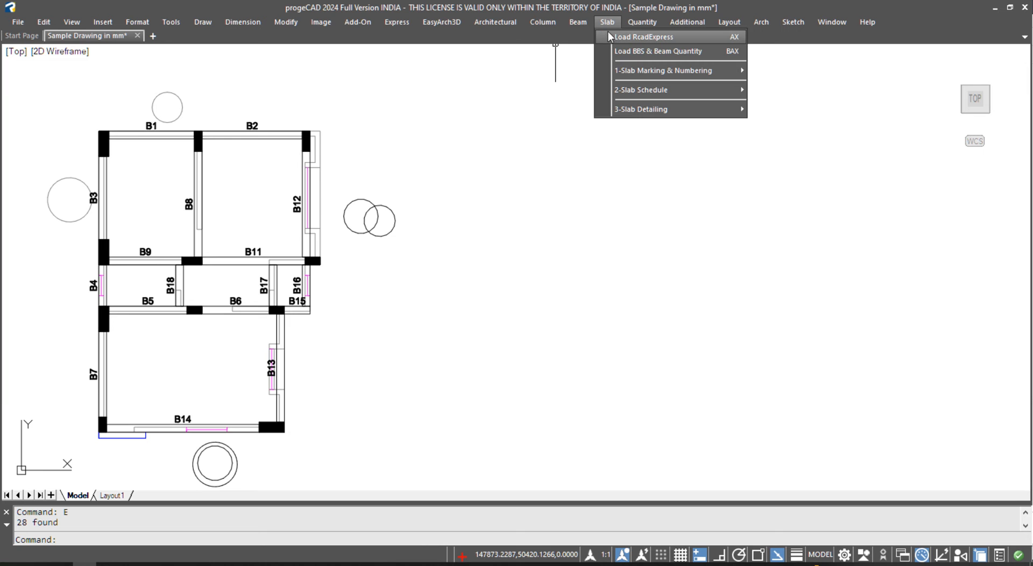
pyautogui.moveTo(637, 92)
pyautogui.moveTo(657, 75)
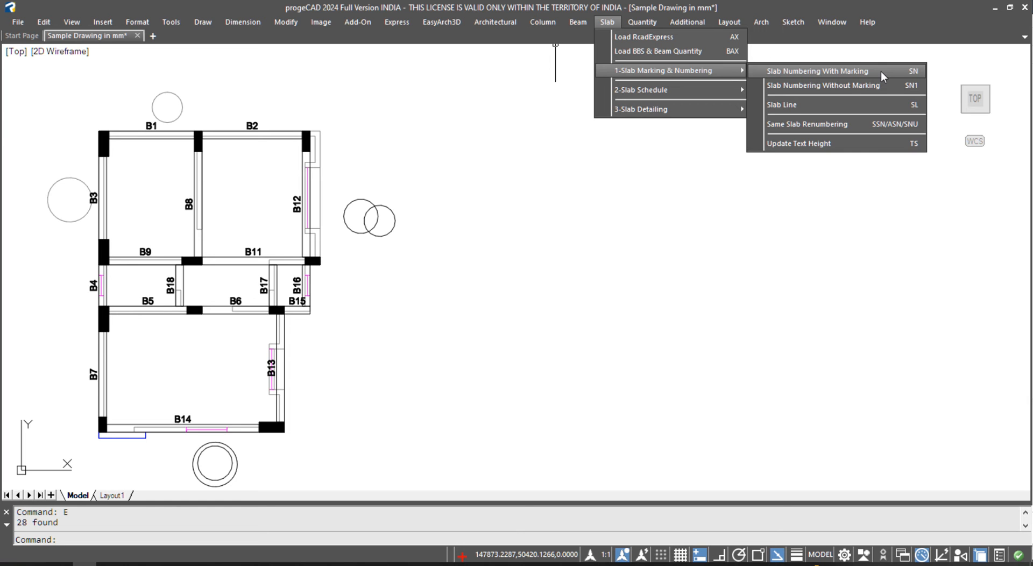
pyautogui.click(847, 86)
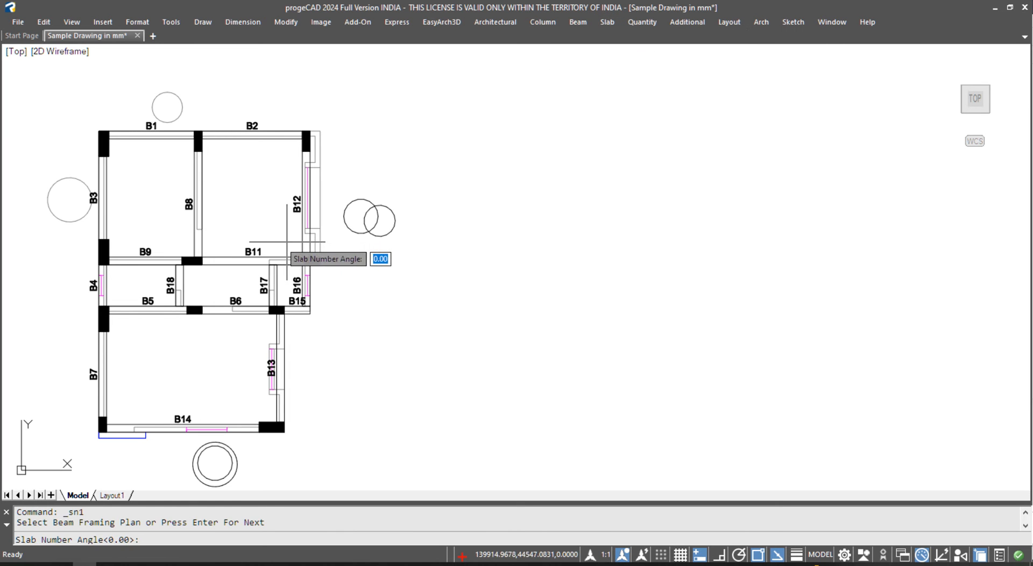
pyautogui.press('Escape')
pyautogui.click(612, 22)
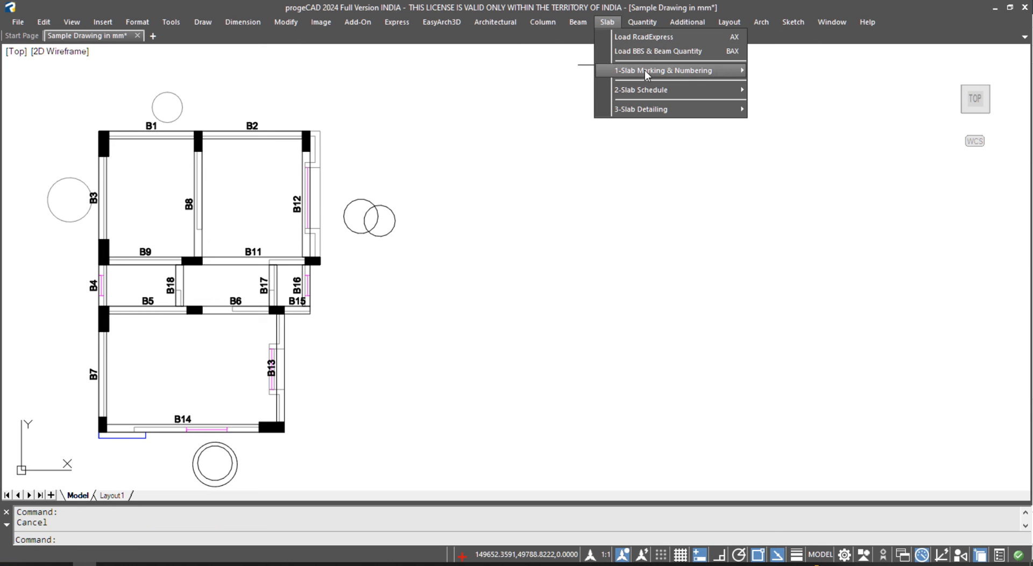
pyautogui.moveTo(661, 74)
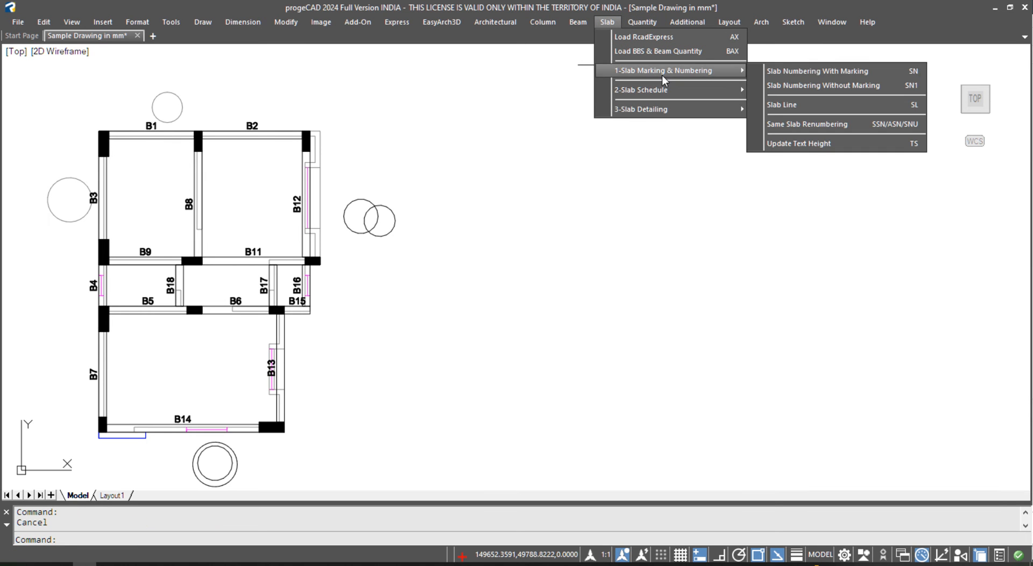
pyautogui.click(889, 73)
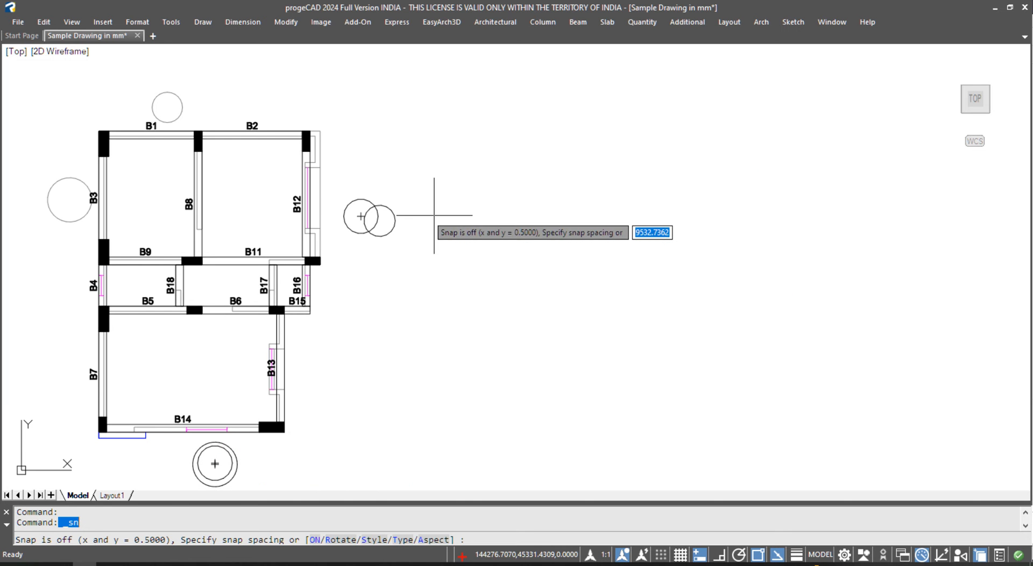
pyautogui.press('Escape')
# - Run SN, accepting the default angle, start number and 150 text height
pyautogui.write('SN')
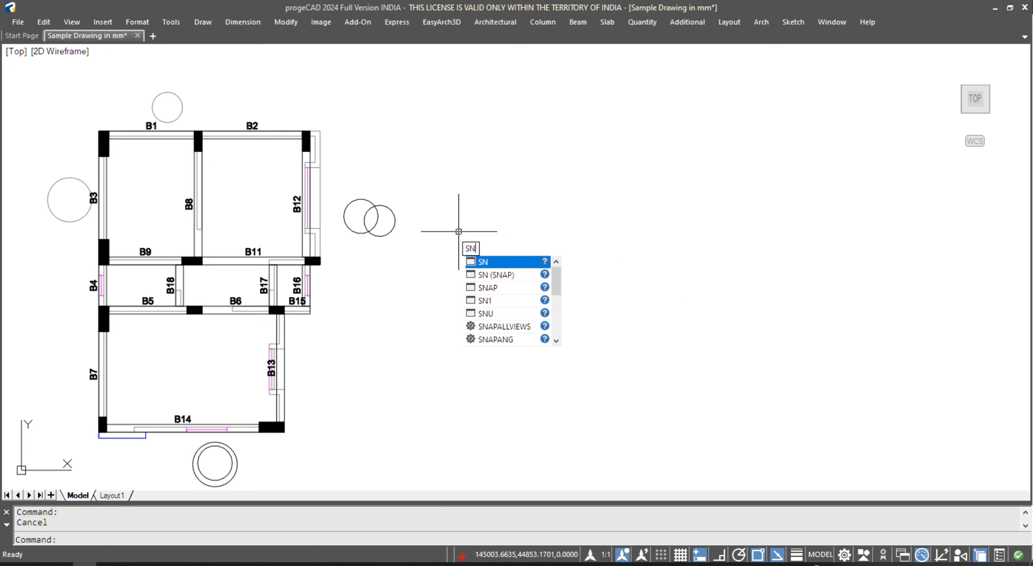
pyautogui.press('Return')
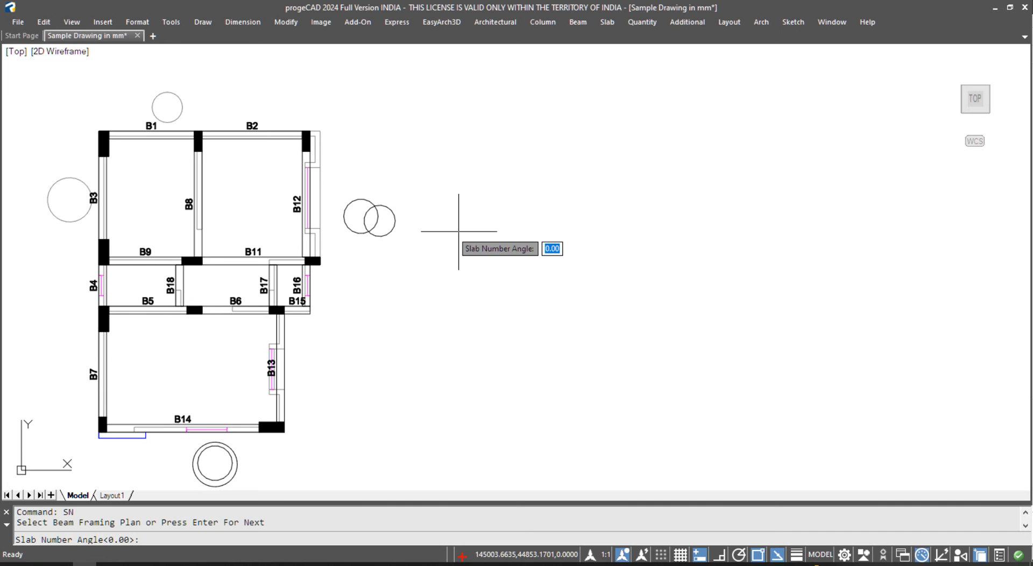
pyautogui.press('Return')
pyautogui.press('Return')
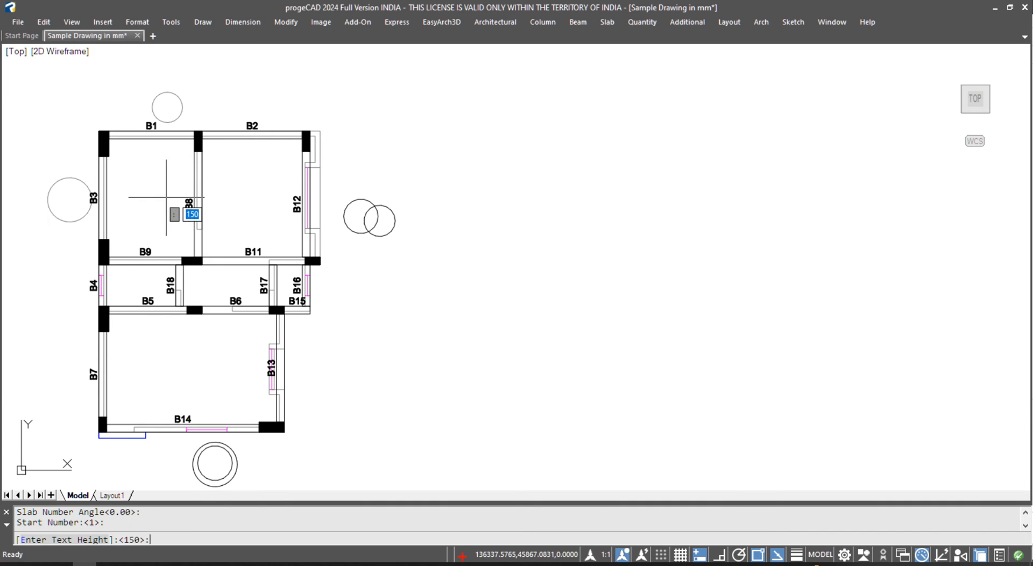
pyautogui.scroll(2, 168, 200)
pyautogui.moveTo(169, 194); pyautogui.dragTo(426, 176, button='middle')
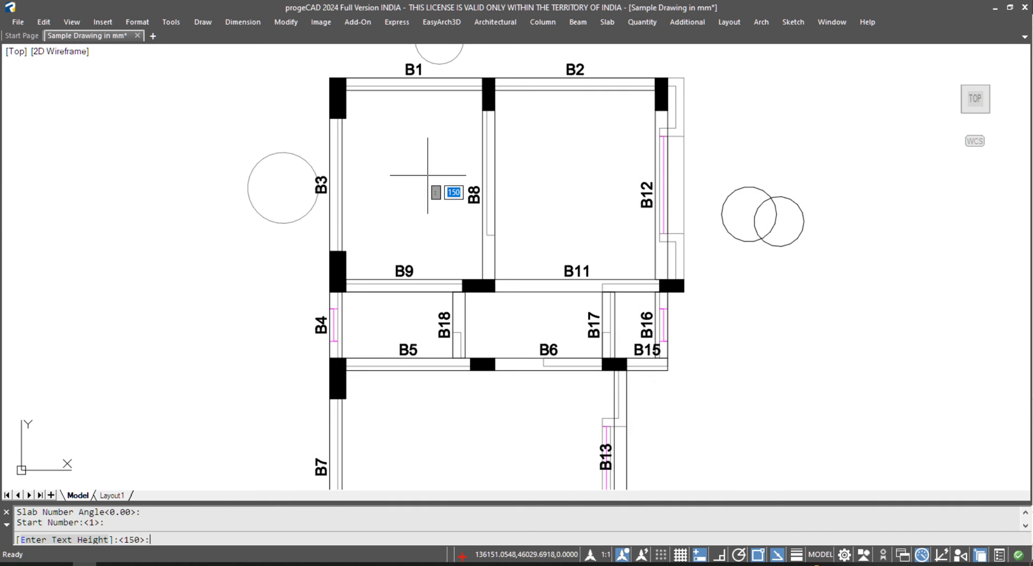
pyautogui.press('Return')
# - Place S1 labels in the six room panels, including the B5, B6, B15/B16 and B14 rooms
pyautogui.click(412, 184)
pyautogui.click(575, 184)
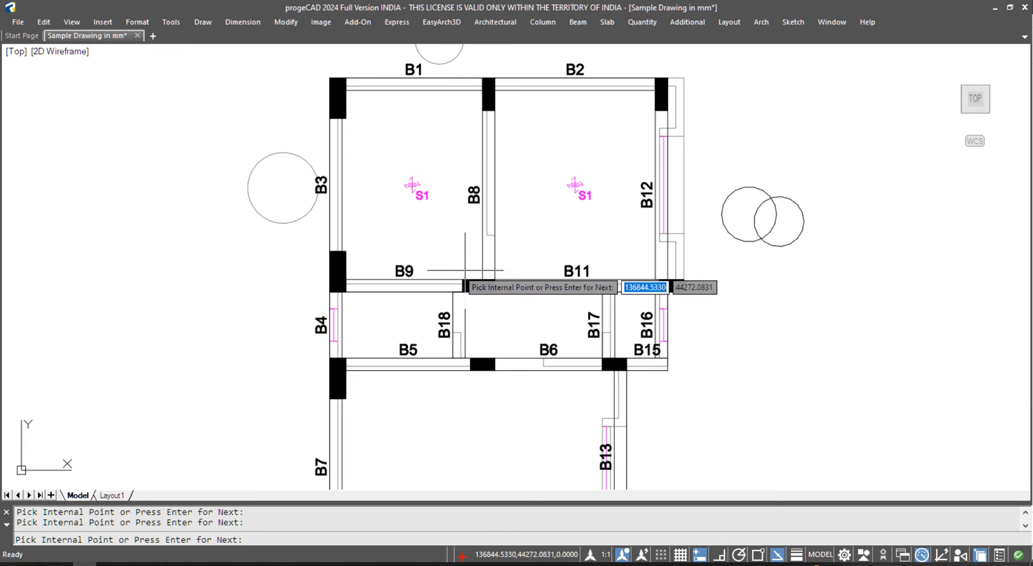
pyautogui.click(397, 325)
pyautogui.click(533, 324)
pyautogui.click(634, 324)
pyautogui.moveTo(455, 433); pyautogui.dragTo(457, 285, button='middle')
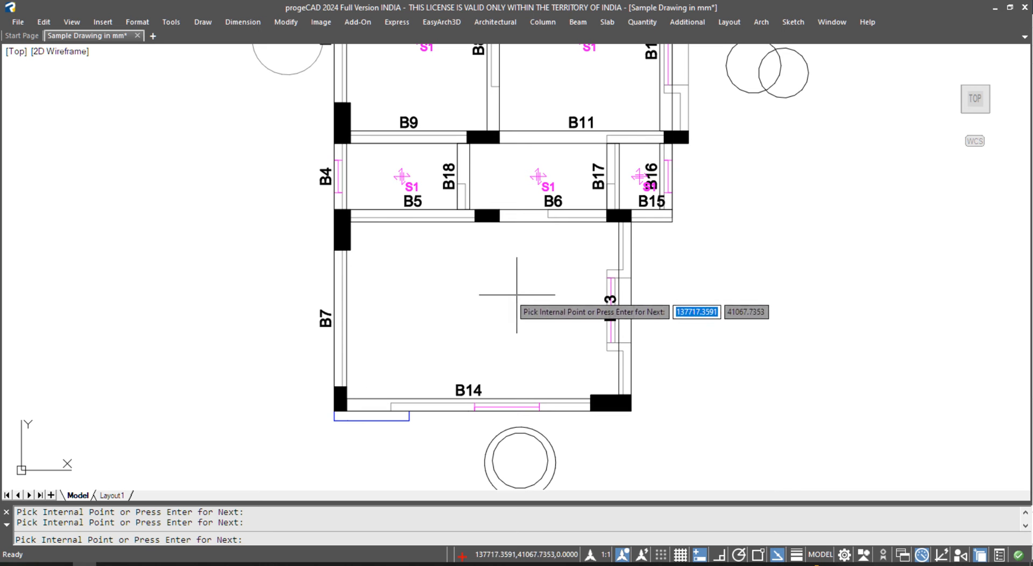
pyautogui.click(519, 300)
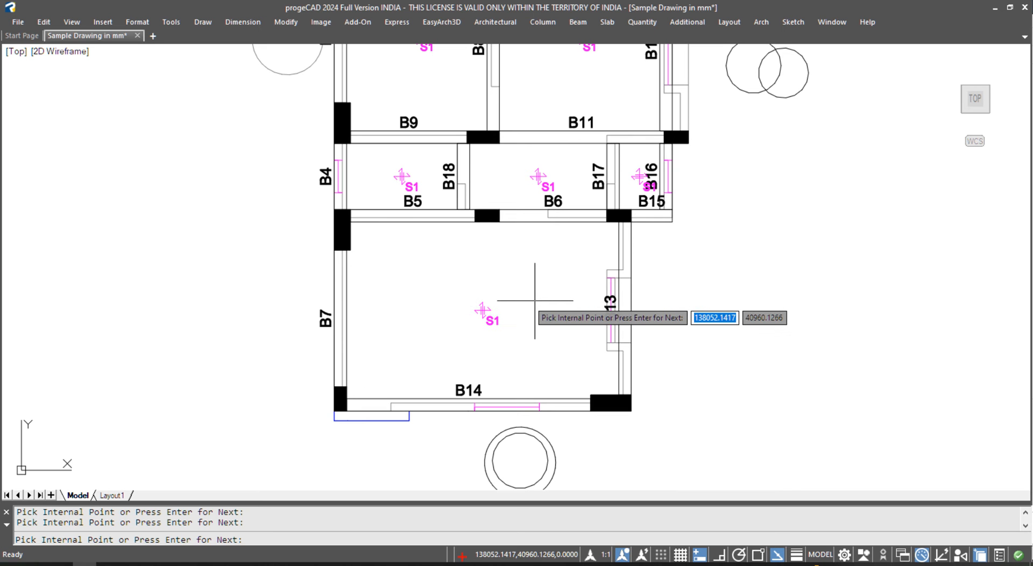
pyautogui.moveTo(541, 290); pyautogui.dragTo(467, 369, button='middle')
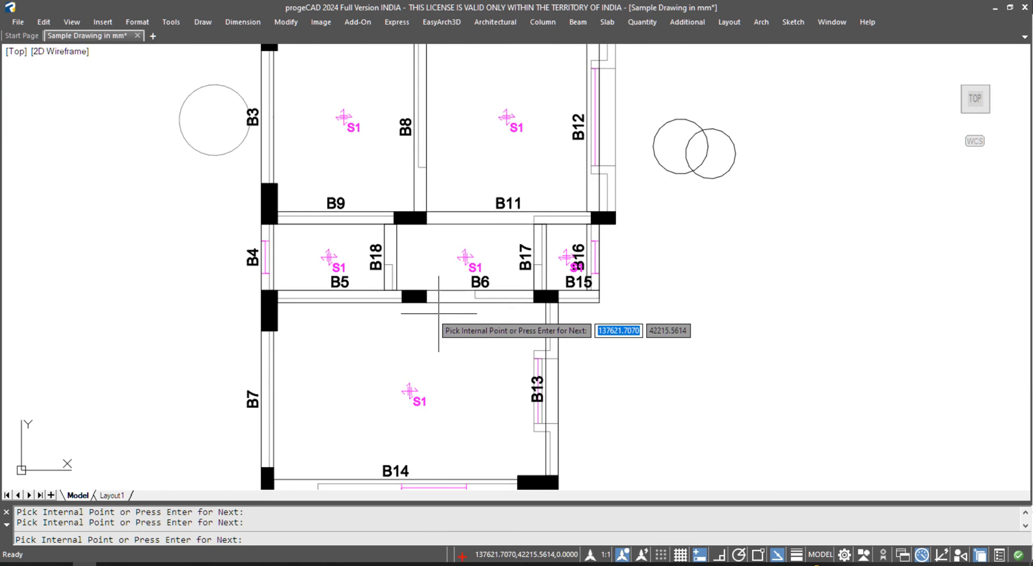
pyautogui.scroll(-3, 438, 313)
pyautogui.press('Escape')
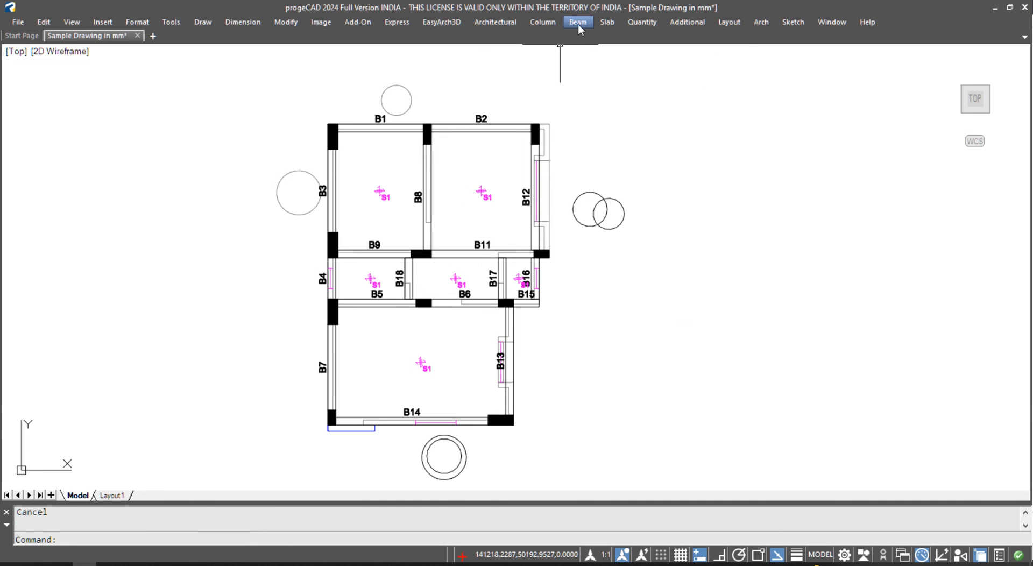
# - Erase the extra horizontal slab arrow, then bring the larger left plan into view
pyautogui.click(607, 22)
pyautogui.moveTo(644, 70)
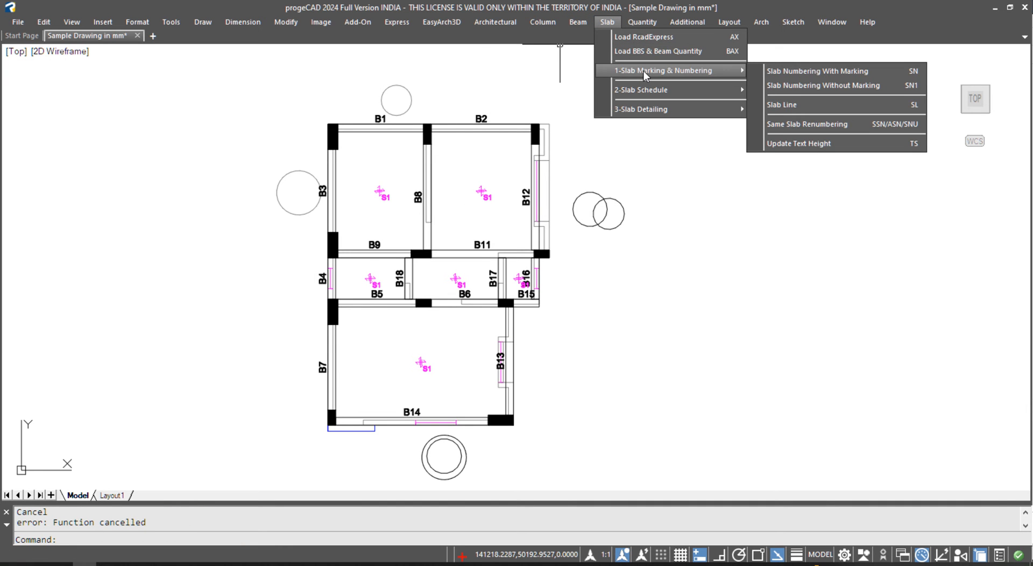
pyautogui.press('Escape')
pyautogui.press('Escape')
pyautogui.press('Escape')
pyautogui.scroll(8, 441, 269)
pyautogui.click(430, 264)
pyautogui.click(431, 255)
pyautogui.write('E')
pyautogui.press('Return')
pyautogui.scroll(-2, 481, 252)
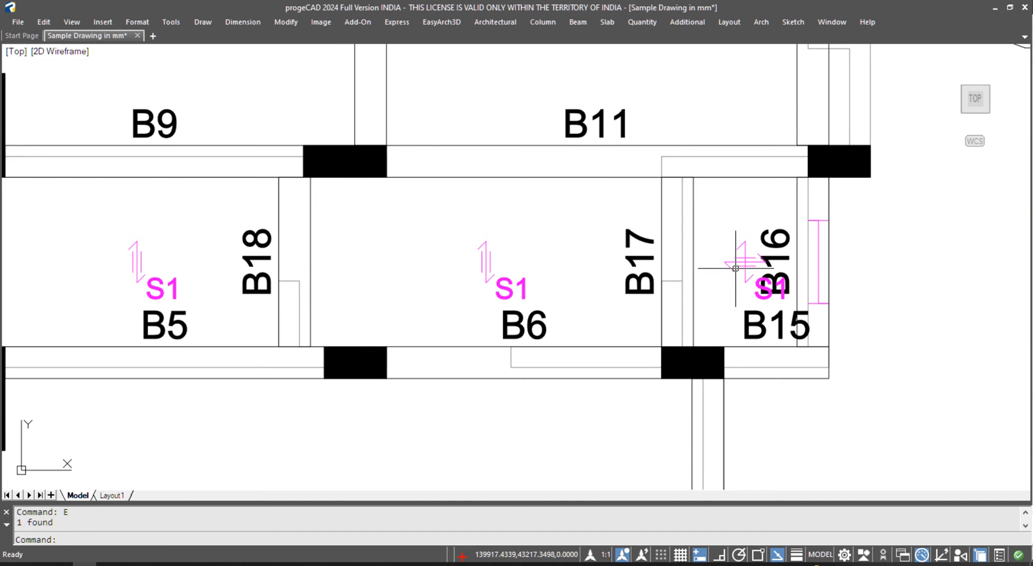
pyautogui.scroll(-4, 559, 253)
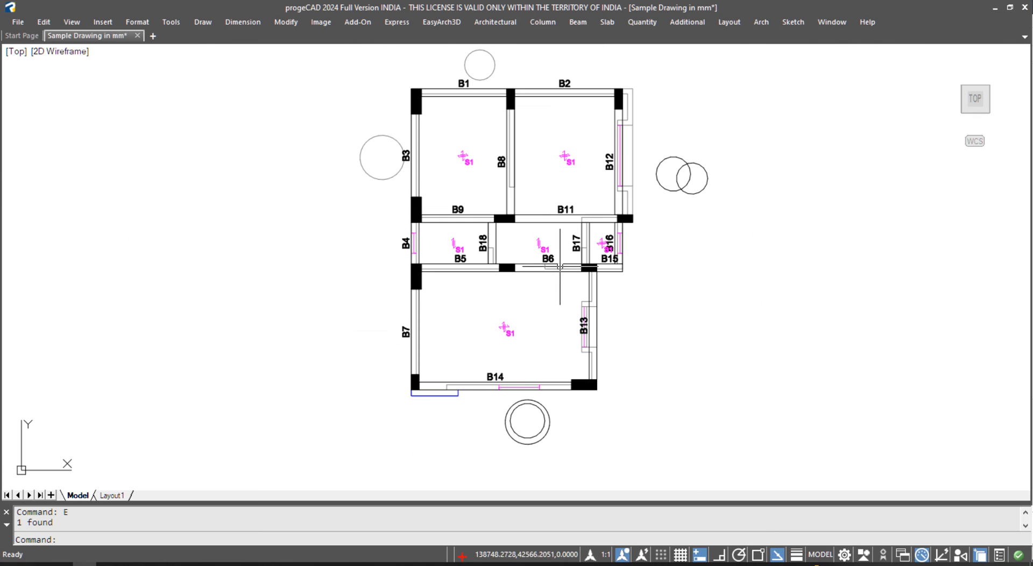
pyautogui.scroll(-3, 612, 289)
pyautogui.moveTo(329, 313); pyautogui.dragTo(634, 273, button='middle')
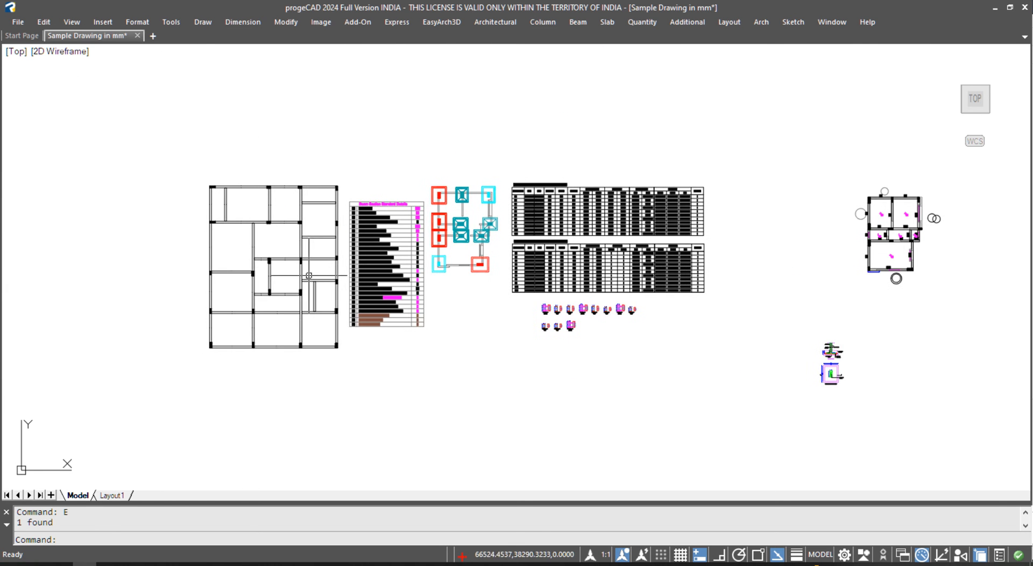
# - Use SN to mark five panels of the left plan S1, including the narrow and right-hand panels
pyautogui.scroll(3, 293, 269)
pyautogui.write('SN')
pyautogui.press('Return')
pyautogui.press('Return')
pyautogui.press('Return')
pyautogui.press('Return')
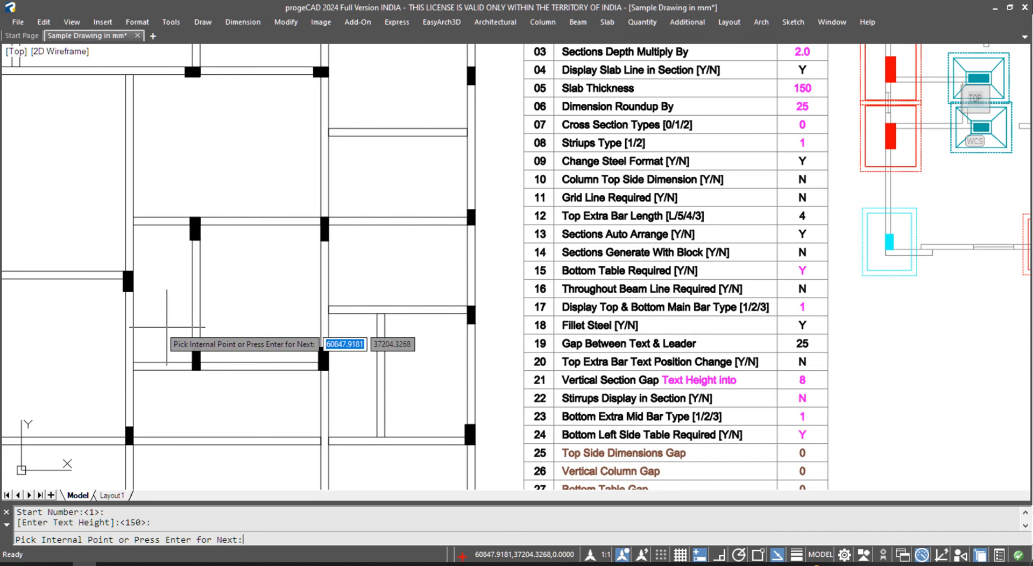
pyautogui.click(165, 325)
pyautogui.scroll(5, 165, 323)
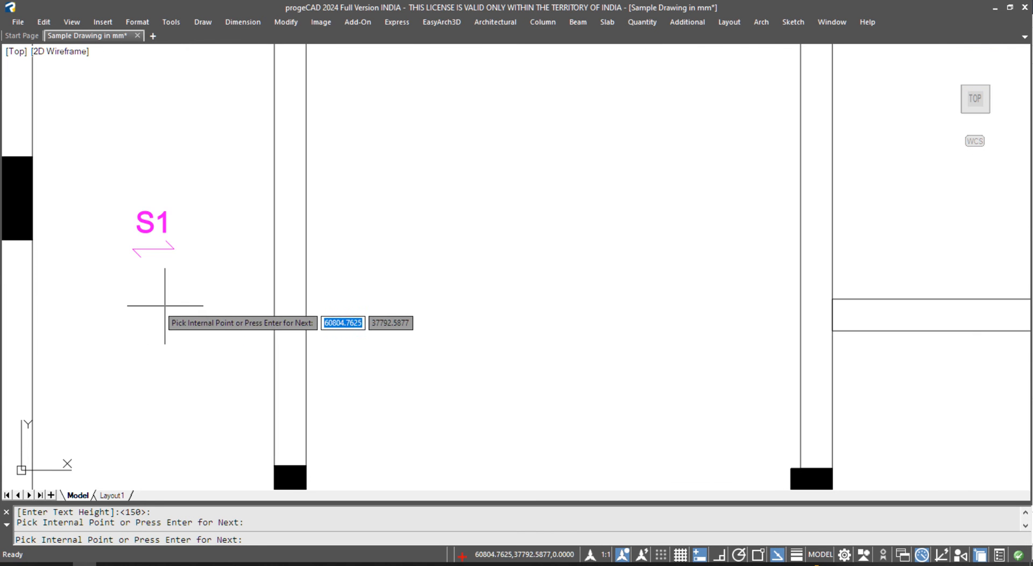
pyautogui.scroll(-4, 379, 300)
pyautogui.click(393, 275)
pyautogui.click(531, 247)
pyautogui.click(491, 358)
pyautogui.click(558, 357)
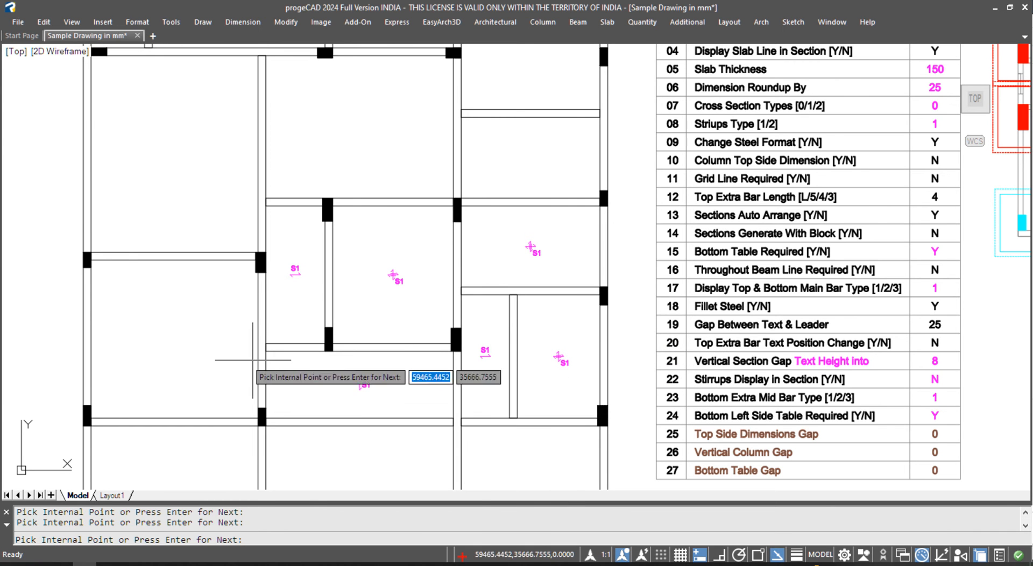
pyautogui.scroll(-5, 439, 366)
pyautogui.press('Escape')
# - Erase the leftward arrow from the B15 panel's slab mark
pyautogui.scroll(5, 830, 274)
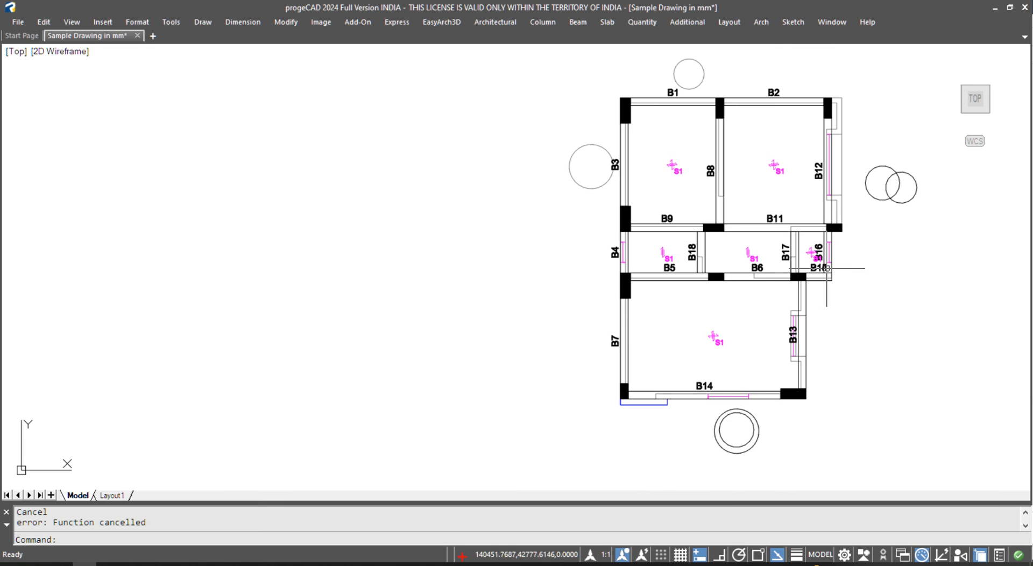
pyautogui.scroll(5, 827, 273)
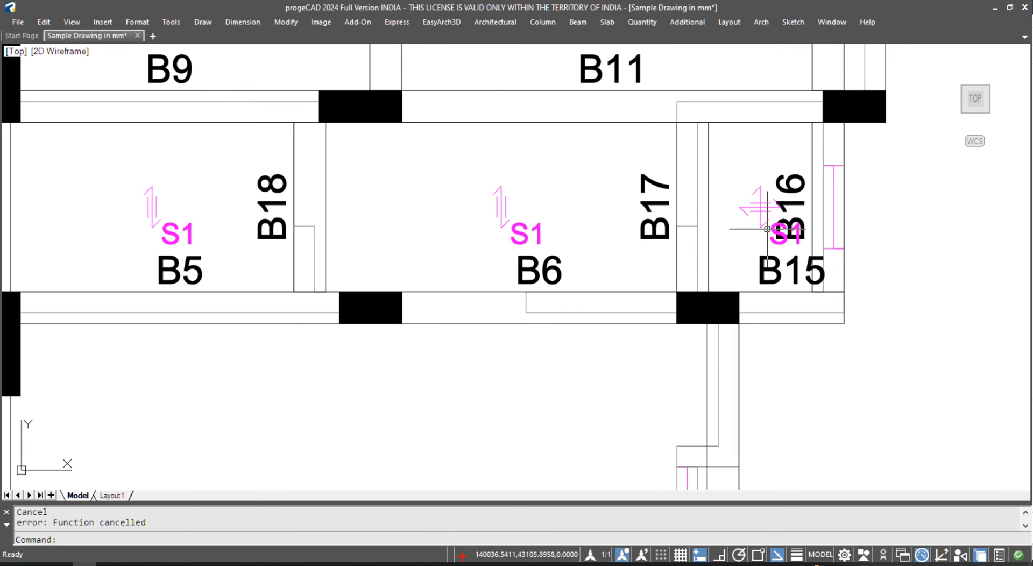
pyautogui.click(773, 208)
pyautogui.write('E')
pyautogui.press('Return')
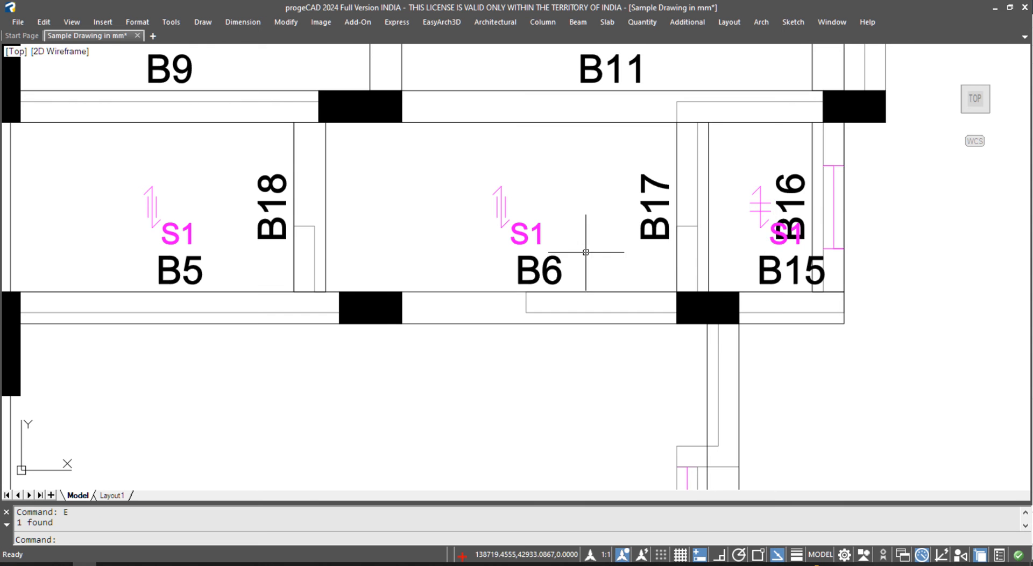
pyautogui.scroll(-5, 583, 249)
pyautogui.scroll(-2, 468, 251)
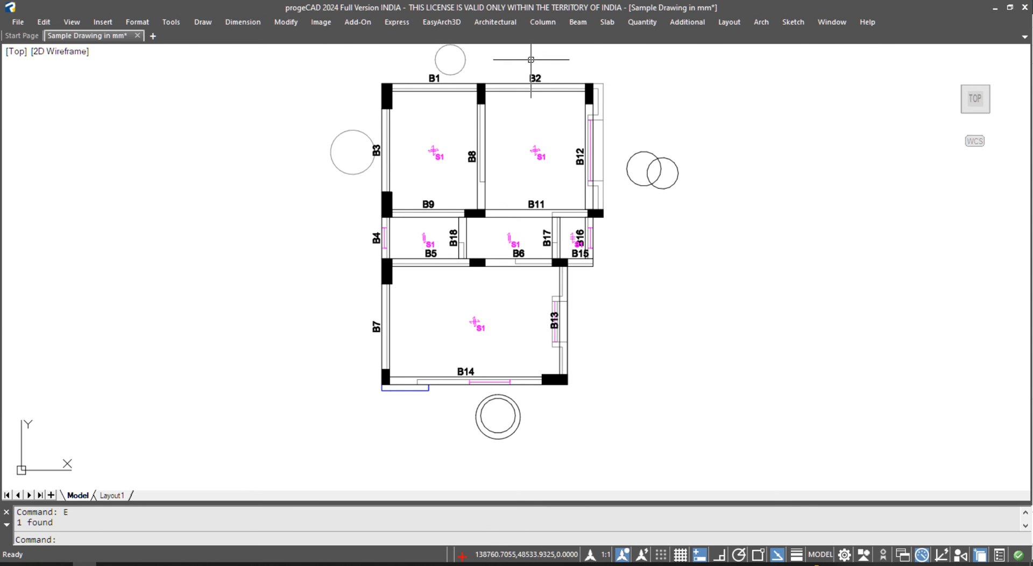
# - Start renumbering identical slabs from 1 and select the six slab labels
pyautogui.click(607, 22)
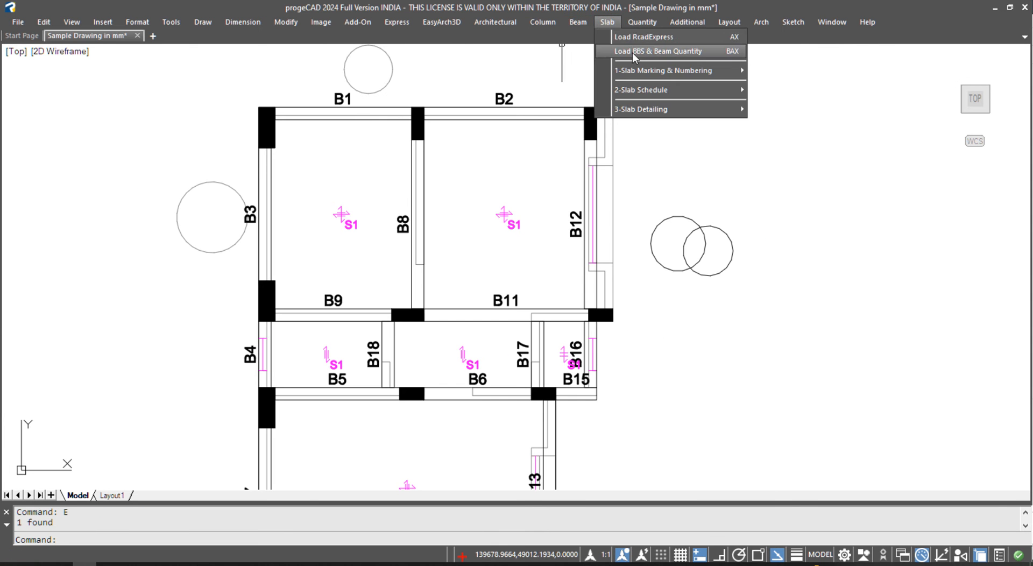
pyautogui.moveTo(645, 73)
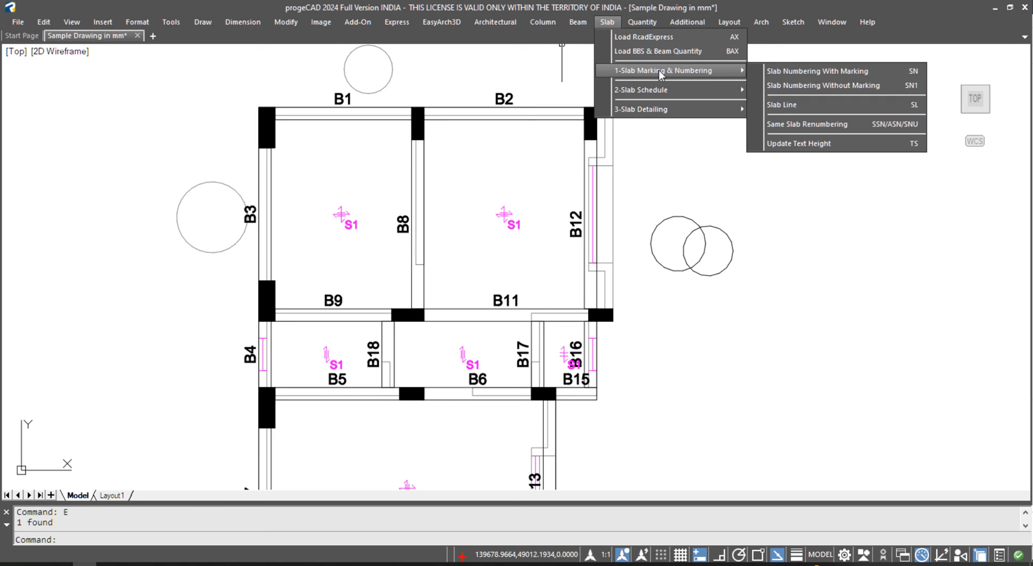
pyautogui.click(868, 122)
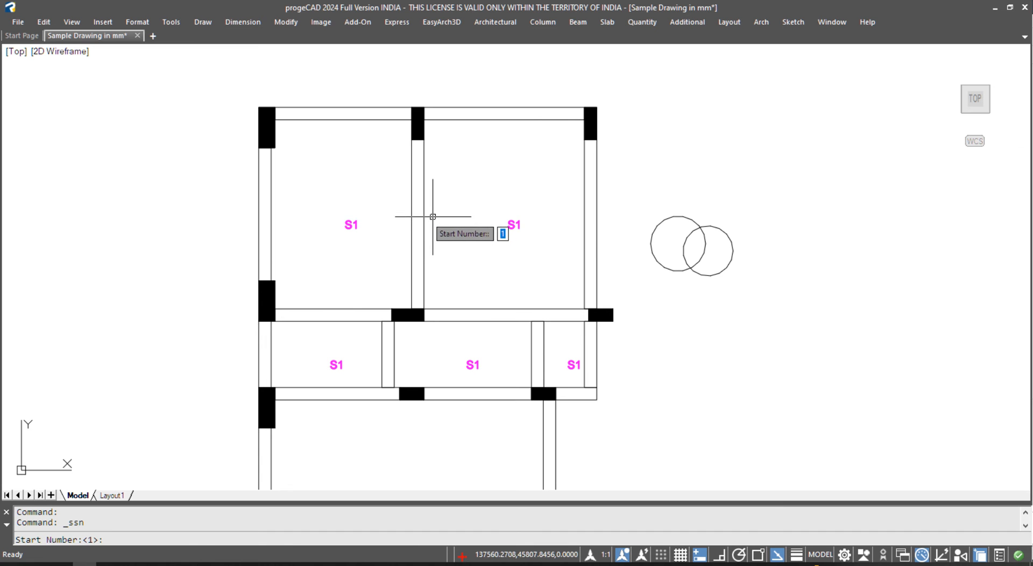
pyautogui.press('Return')
pyautogui.scroll(-5, 435, 218)
pyautogui.click(351, 143)
pyautogui.click(487, 323)
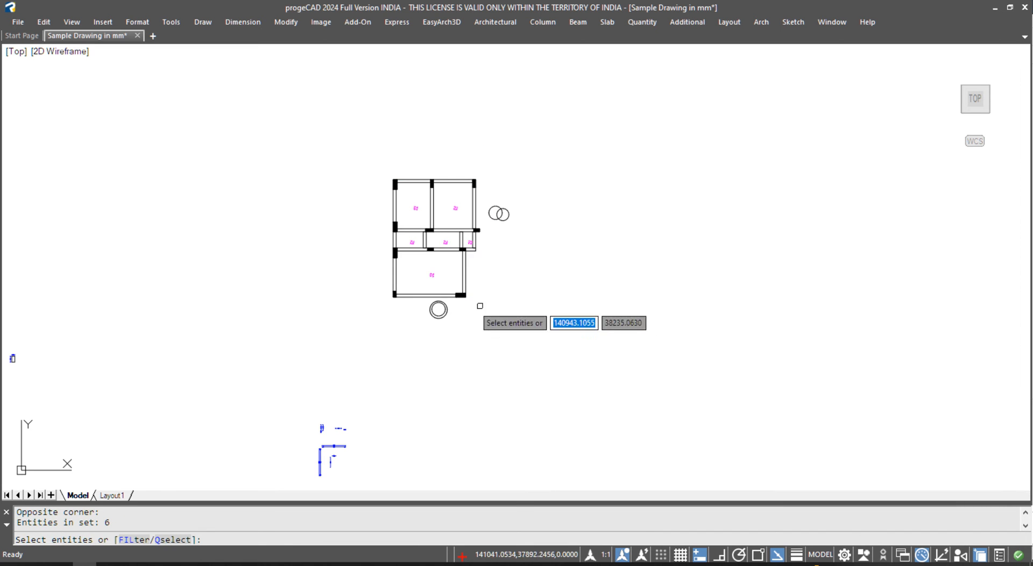
# - Set the three middle slab labels to S2 and the large lower label to S3
pyautogui.scroll(4, 428, 233)
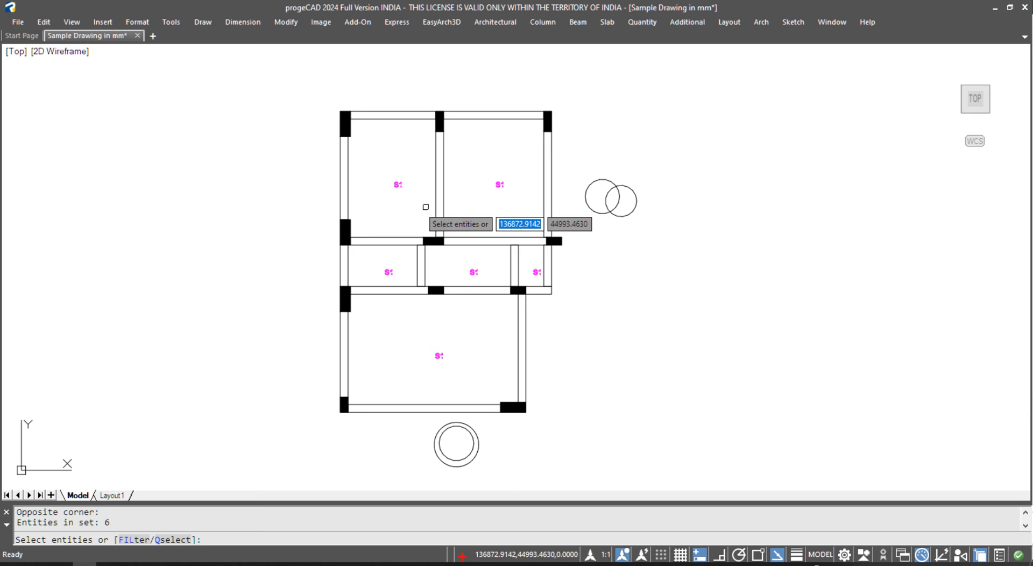
pyautogui.scroll(2, 386, 260)
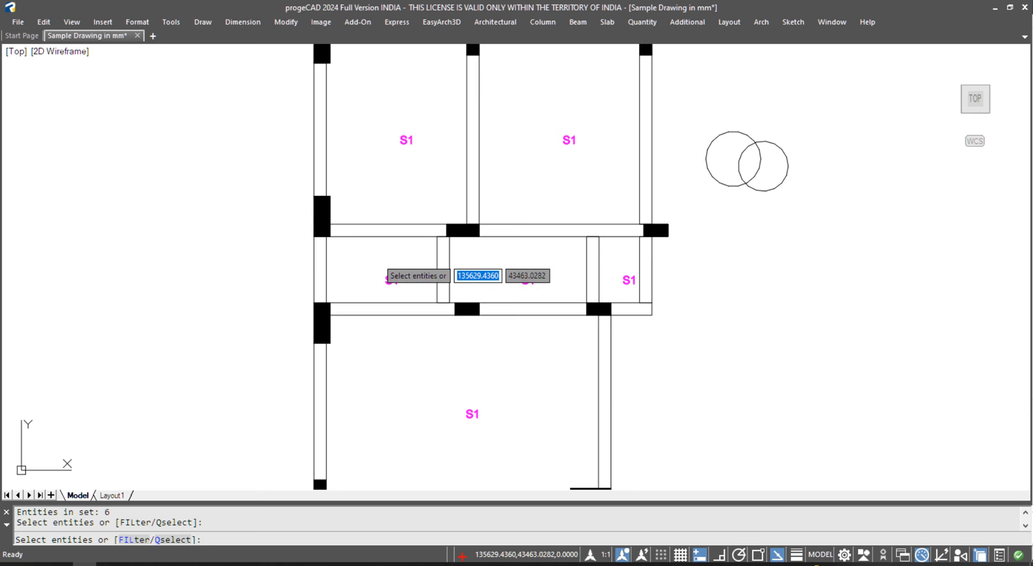
pyautogui.scroll(-2, 397, 254)
pyautogui.click(315, 253)
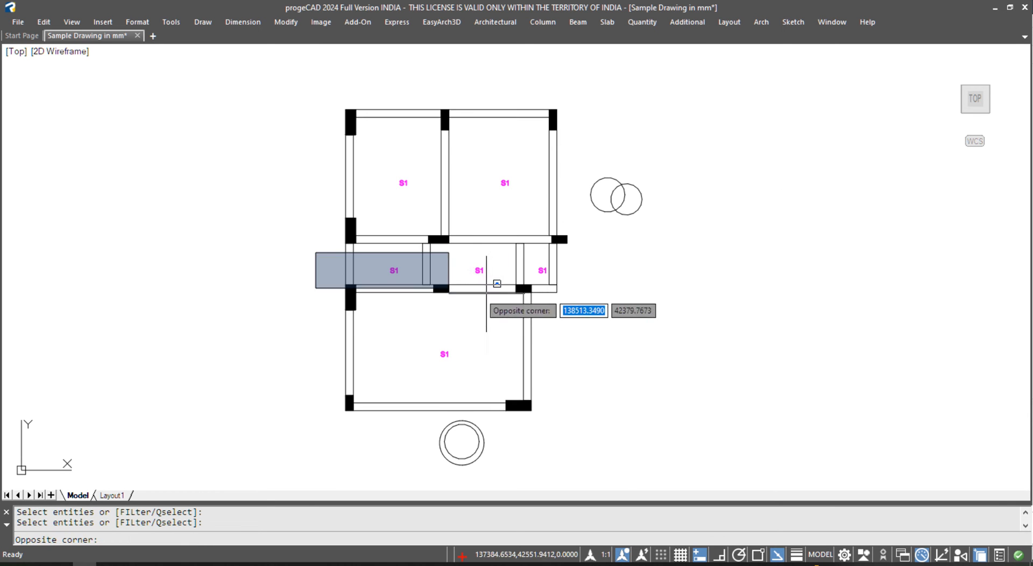
pyautogui.click(574, 281)
pyautogui.scroll(2, 508, 284)
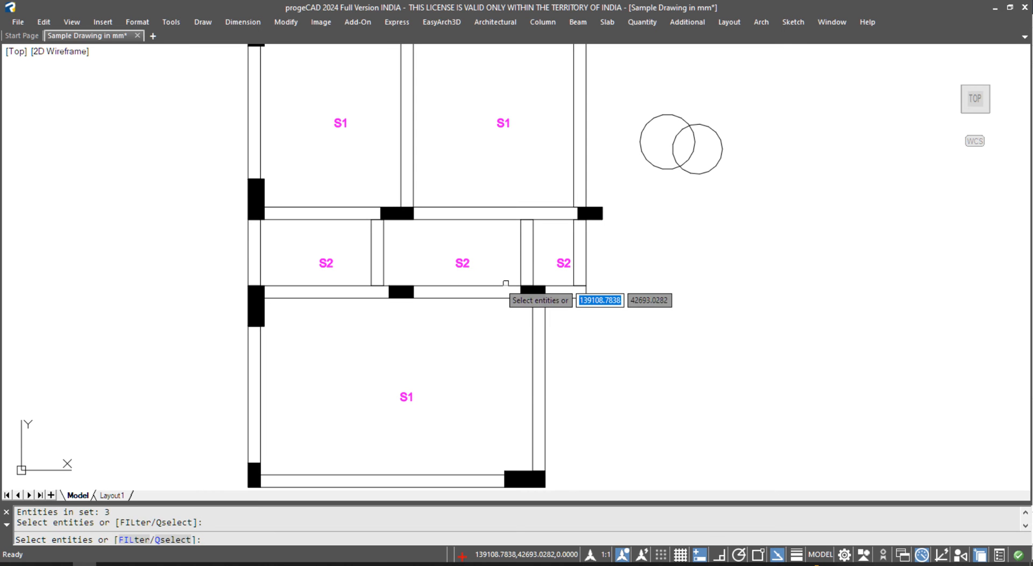
pyautogui.click(435, 368)
pyautogui.click(354, 446)
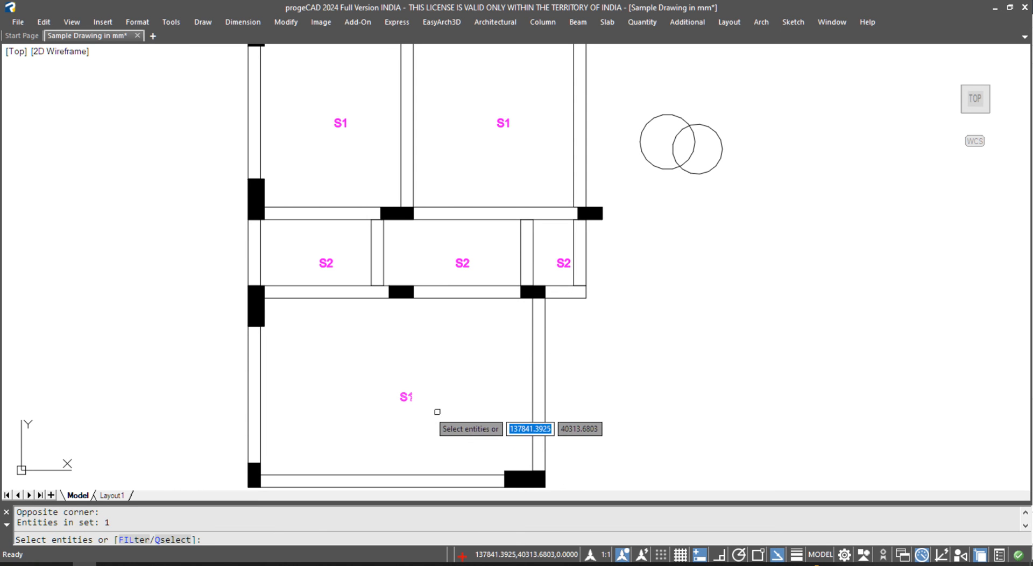
pyautogui.press('Return')
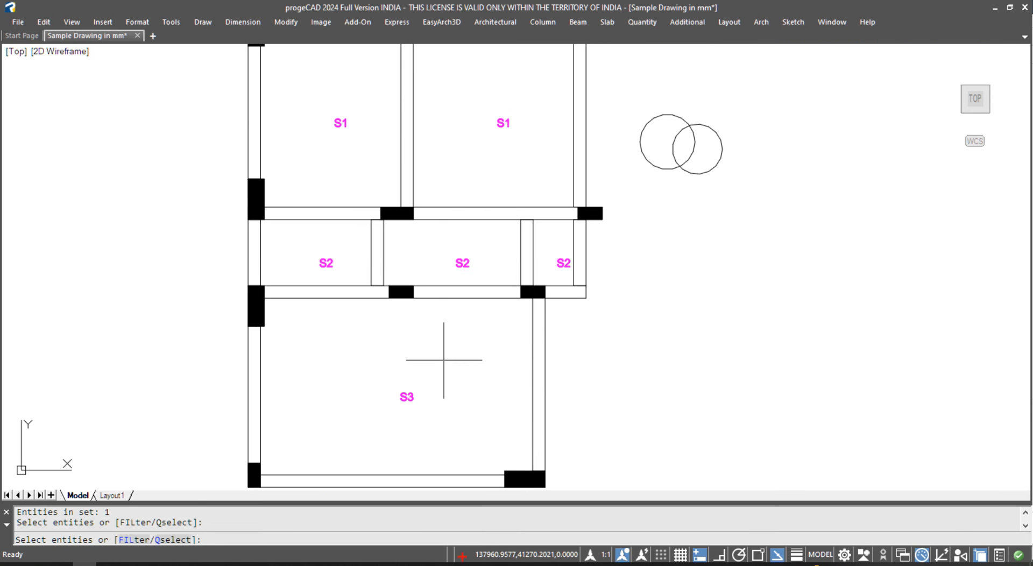
pyautogui.press('Return')
pyautogui.scroll(-2, 335, 337)
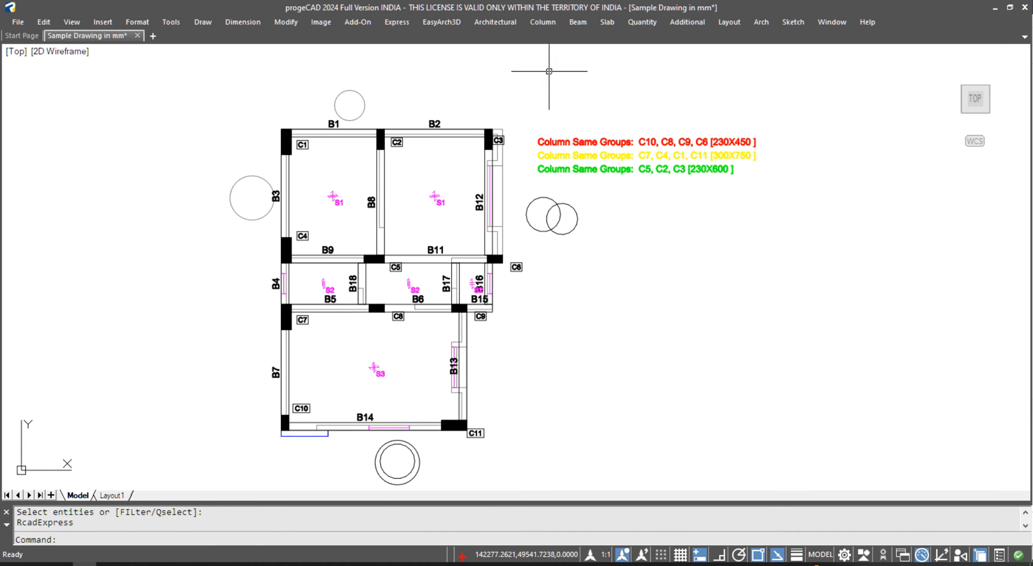
# - Start the Staad beam centre line tool, accept the 3000 column height, then cancel it
pyautogui.click(581, 23)
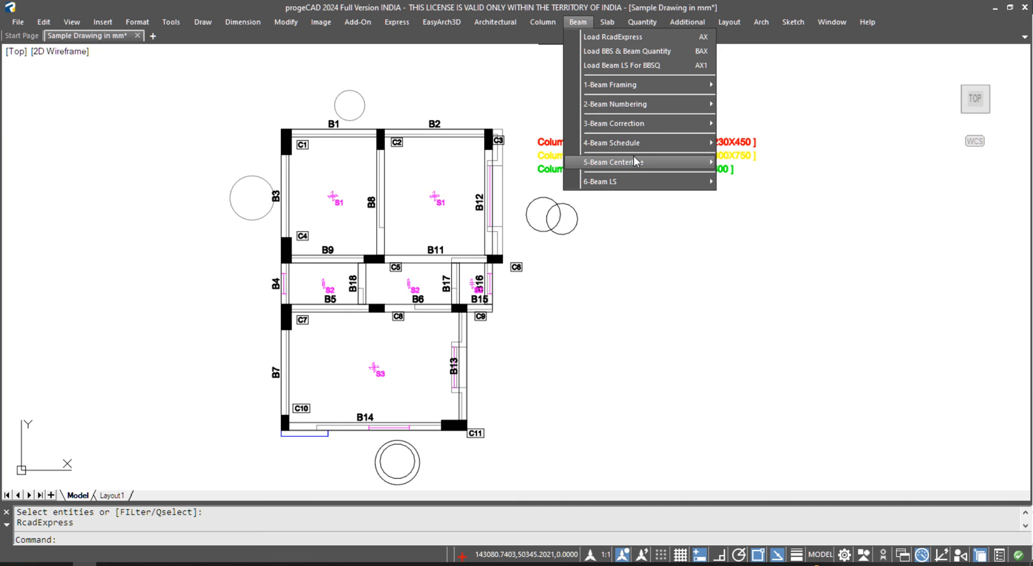
pyautogui.moveTo(638, 163)
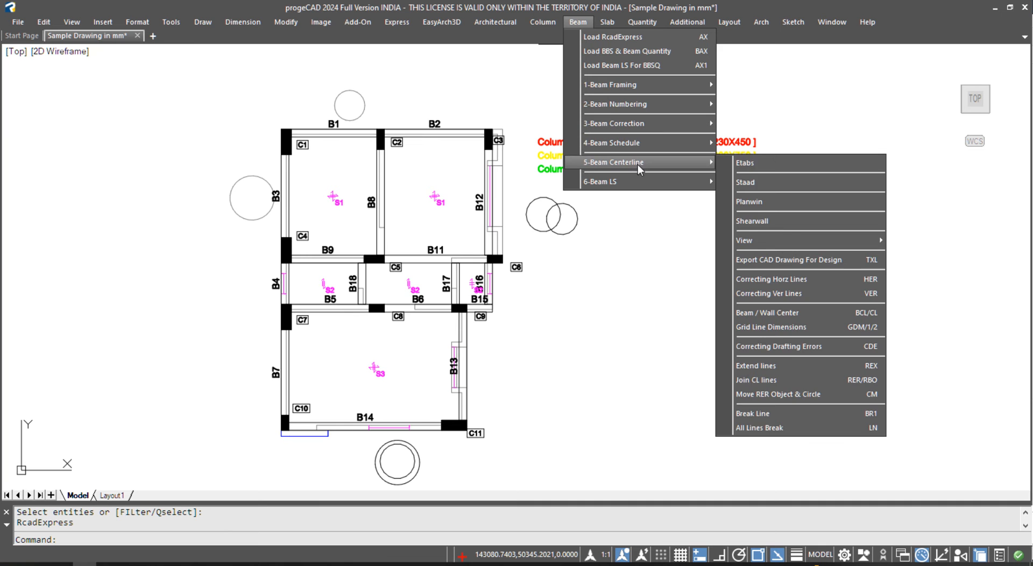
pyautogui.click(766, 183)
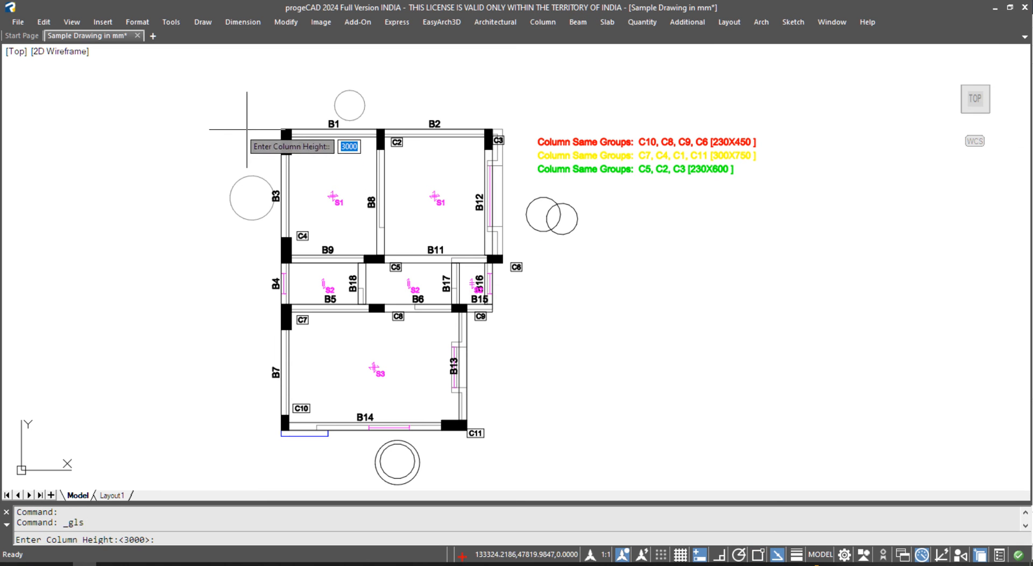
pyautogui.press('Return')
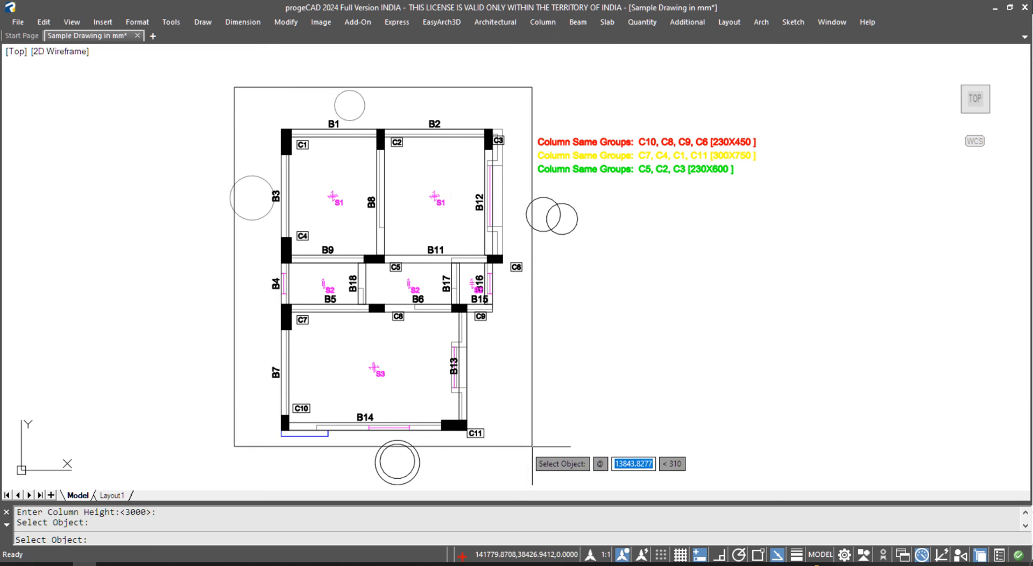
pyautogui.press('Escape')
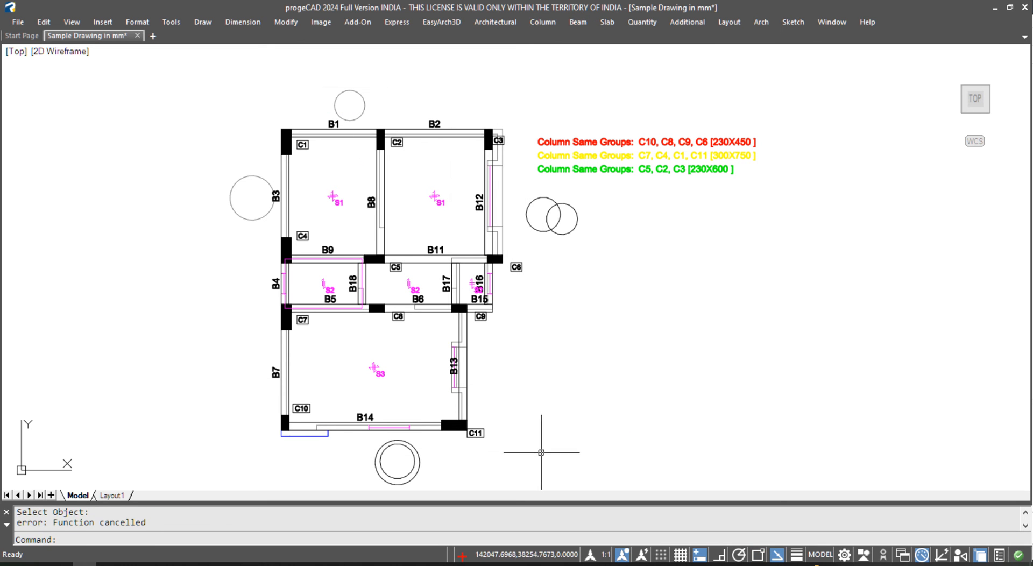
# - Erase the leftover centre lines of beams B18, B5 and B4
pyautogui.click(360, 276)
pyautogui.scroll(4, 360, 272)
pyautogui.press('Escape')
pyautogui.click(358, 252)
pyautogui.press('Escape')
pyautogui.click(398, 349)
pyautogui.click(356, 378)
pyautogui.write('E')
pyautogui.press('space')
pyautogui.click(202, 363)
pyautogui.write('E')
pyautogui.press('space')
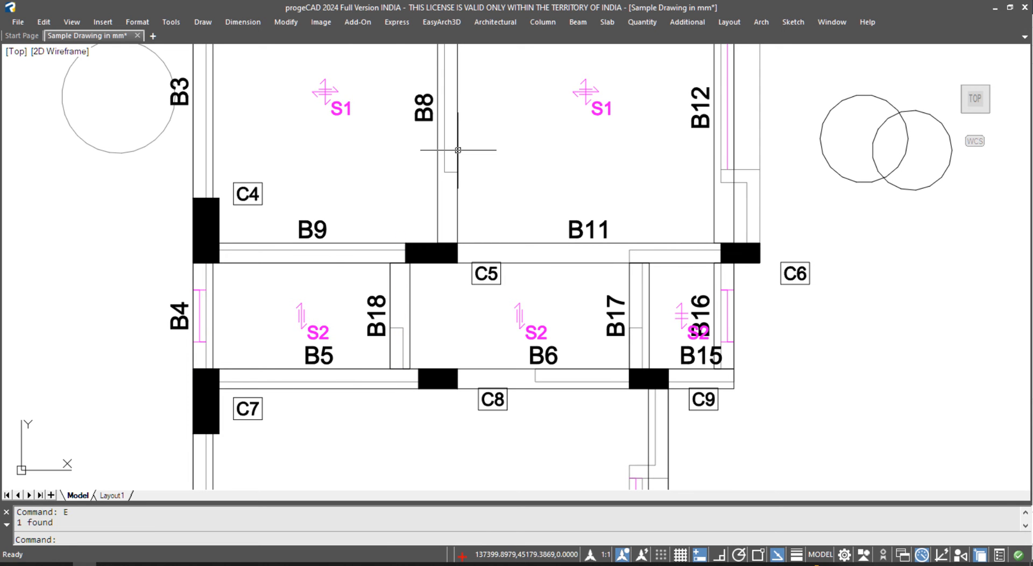
# - Abandon Save As and quick-save the drawing in place with Ctrl+S
pyautogui.hotkey('alt', 'f')
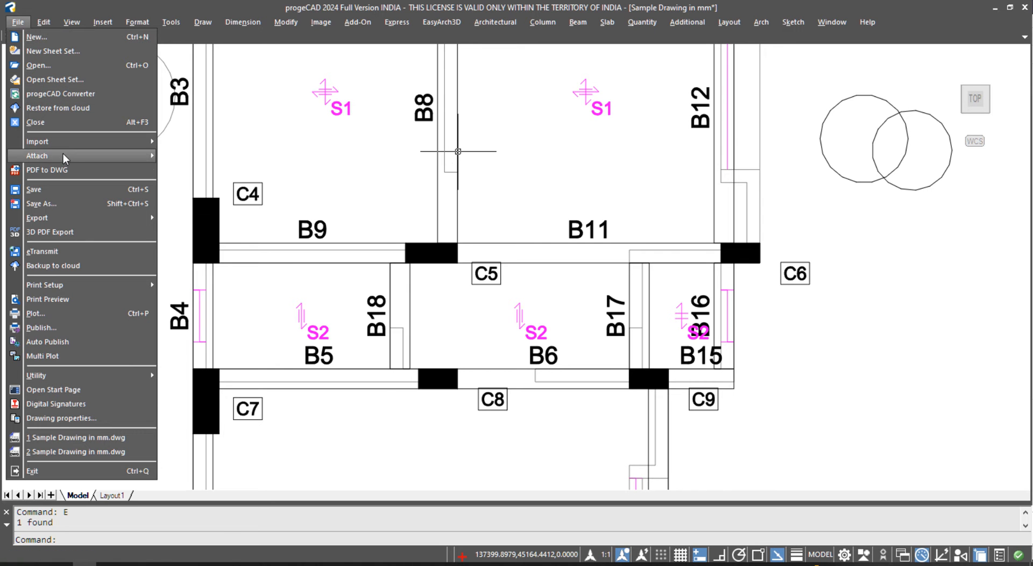
pyautogui.click(56, 204)
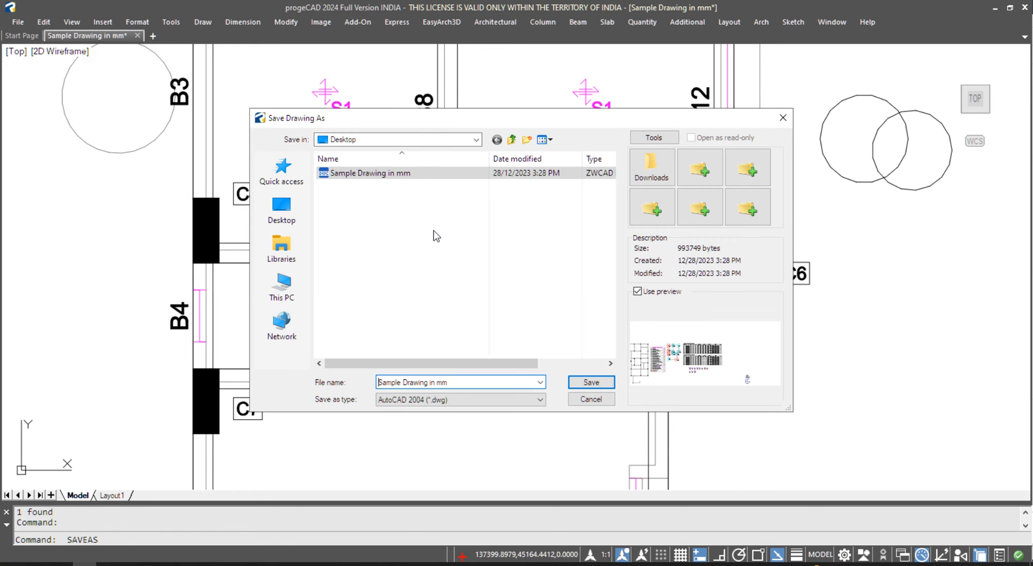
pyautogui.press('Escape')
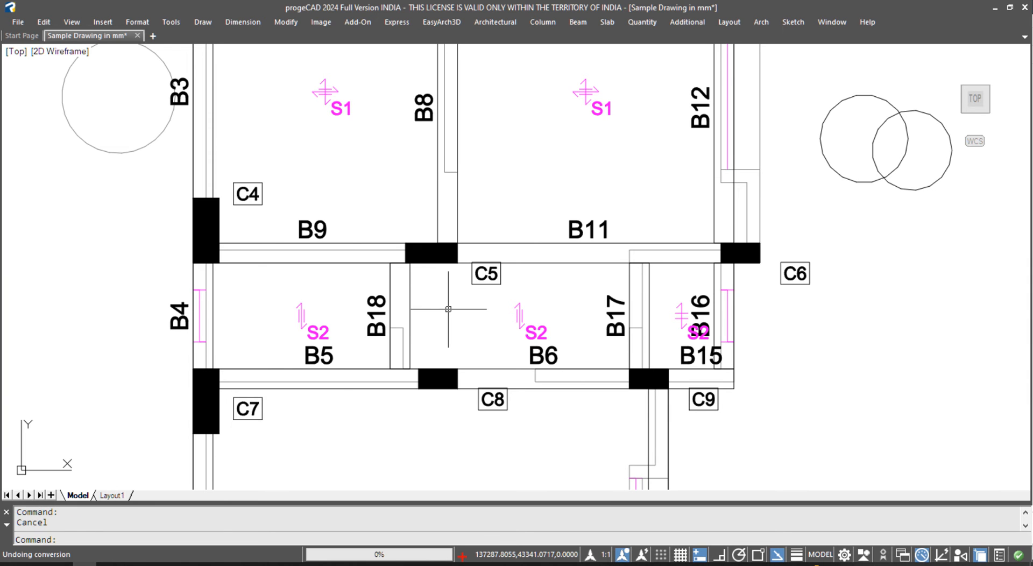
pyautogui.hotkey('ctrl', 's')
pyautogui.scroll(-2, 459, 286)
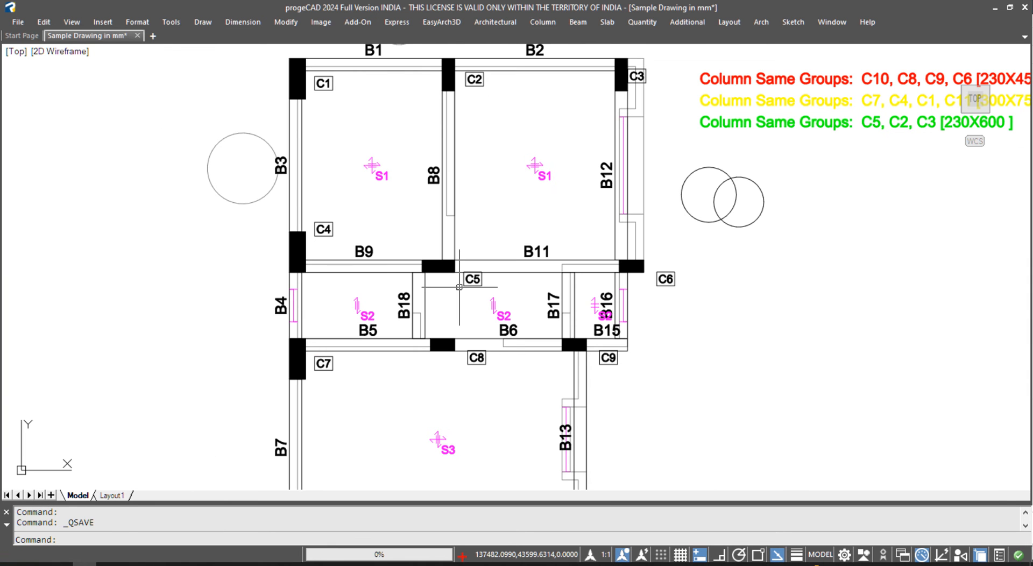
pyautogui.scroll(-2, 391, 307)
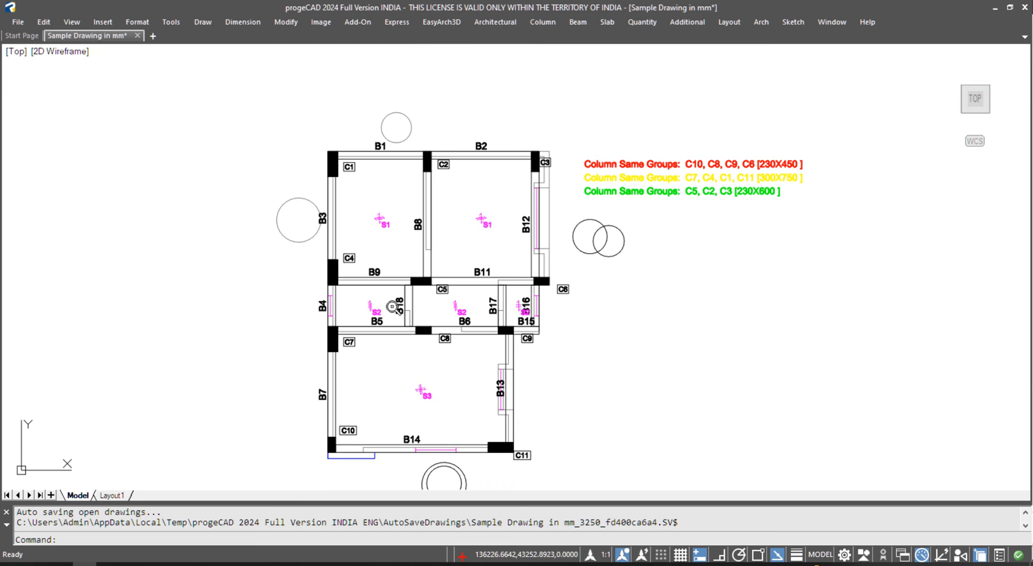
pyautogui.press('Escape')
# - Minimize progeCAD and ZWCAD+, then open the desktop Sample Drawing in mm file with ZWCAD+
pyautogui.click(994, 7)
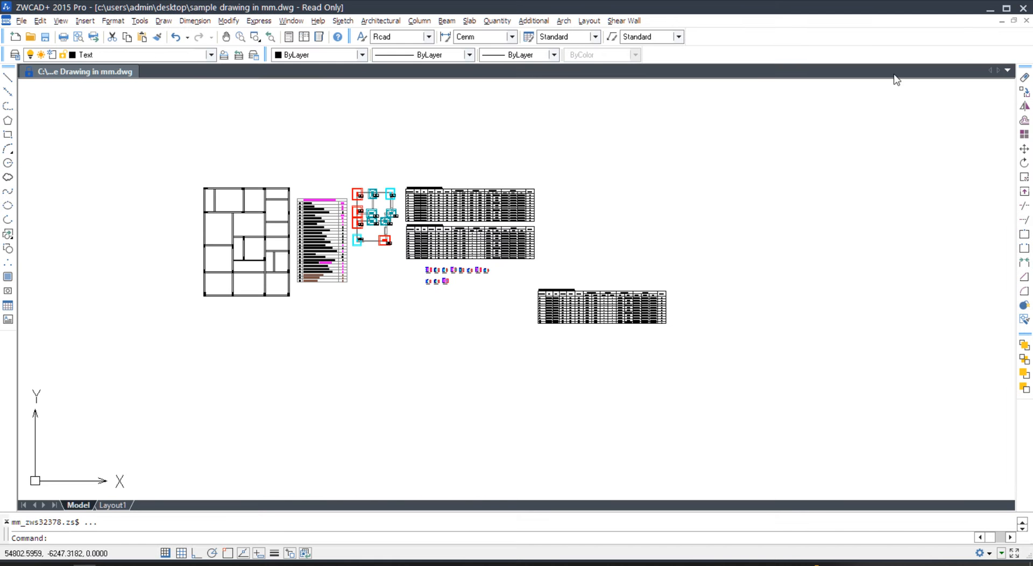
pyautogui.click(992, 8)
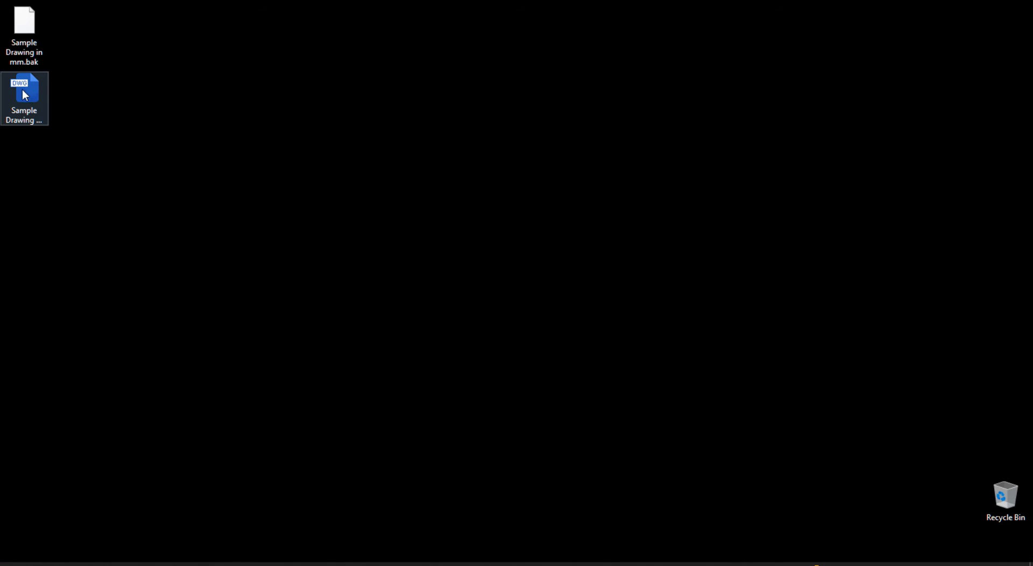
pyautogui.rightClick(27, 93)
pyautogui.moveTo(150, 172)
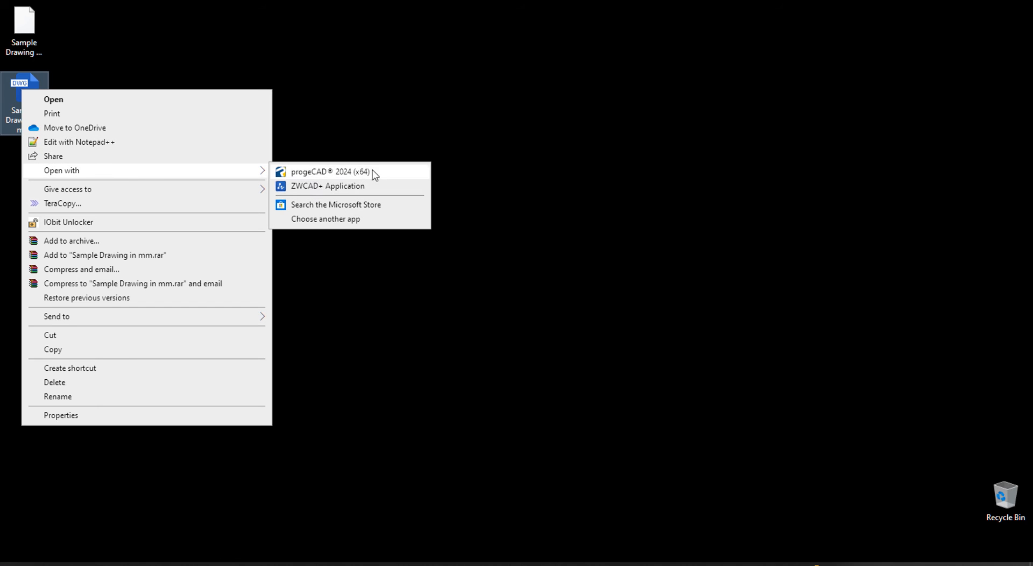
pyautogui.click(332, 186)
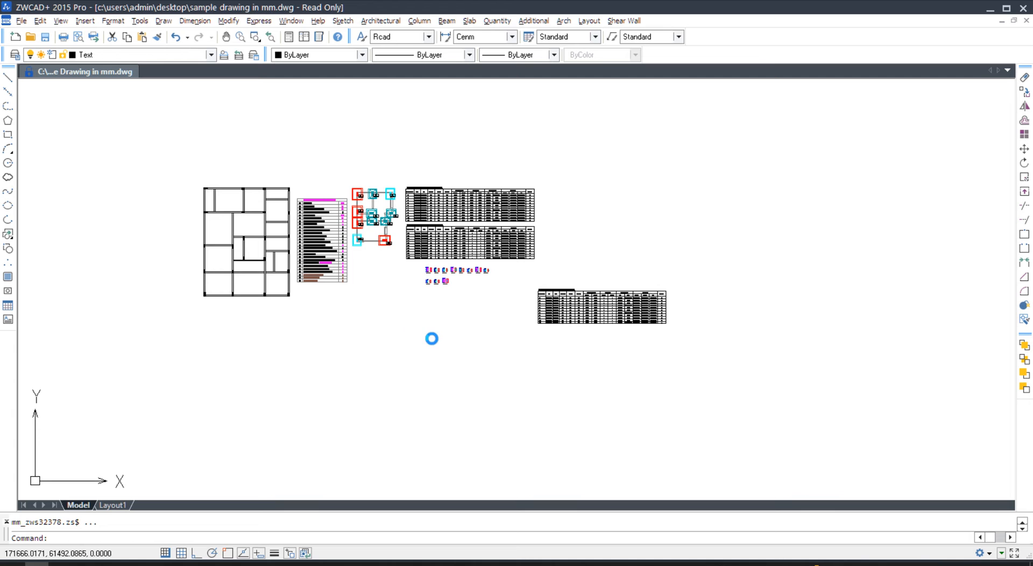
# - Cancel the pending command in ZWCAD+ and re-zoom the sample drawing view
pyautogui.scroll(-2, 420, 327)
pyautogui.press('Escape')
pyautogui.scroll(5, 373, 335)
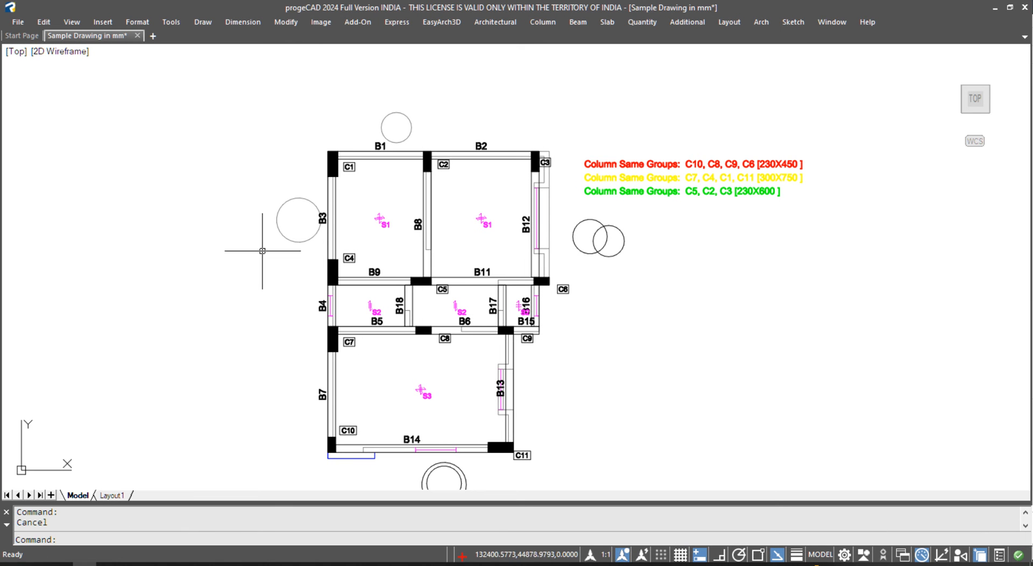
# - Abandon Save As in progeCAD, leaving the sample drawing unsaved, and return to ZWCAD+
pyautogui.click(22, 22)
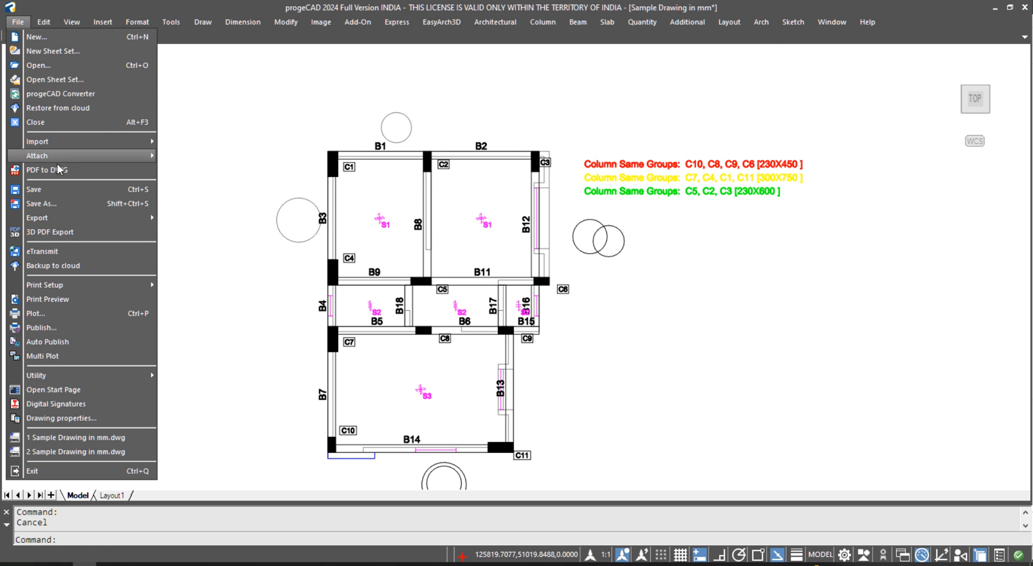
pyautogui.click(54, 206)
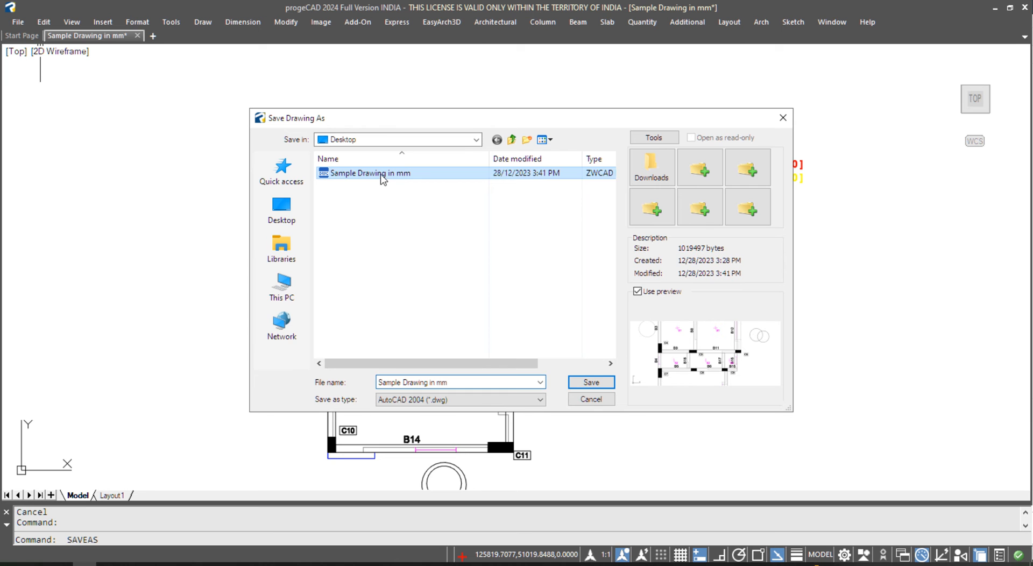
pyautogui.click(591, 399)
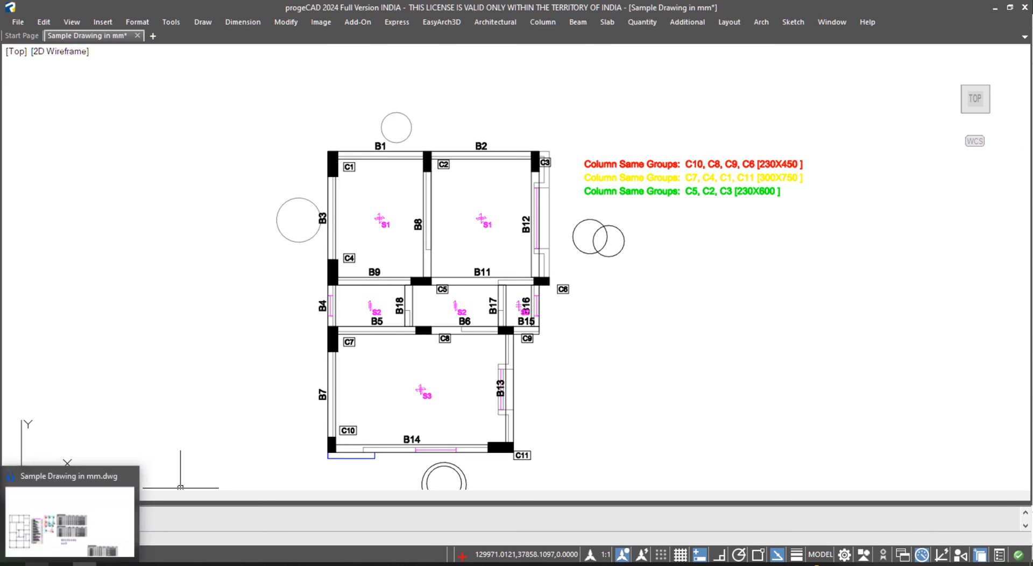
pyautogui.click(36, 565)
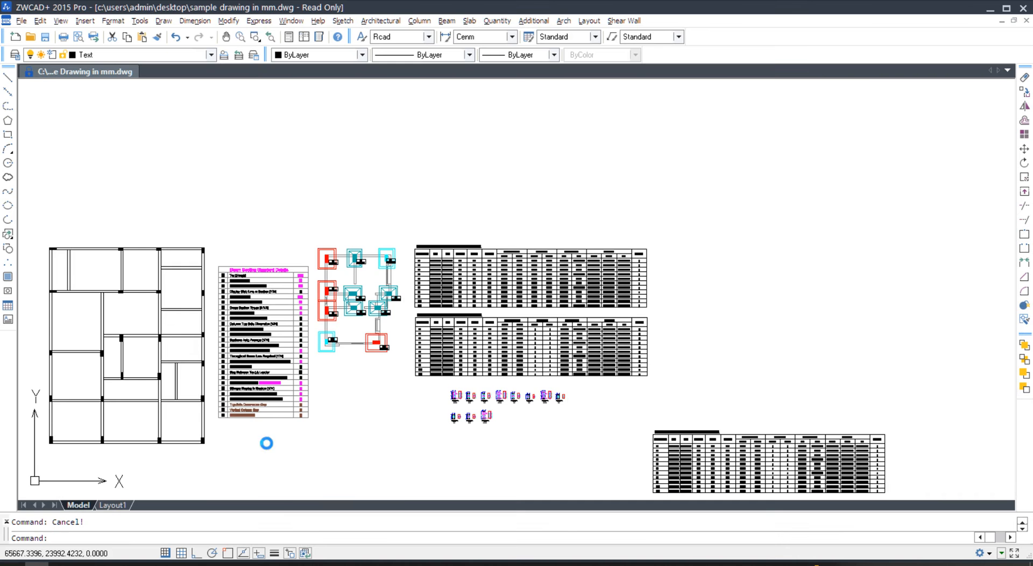
# - Close the current ZWCAD+ drawing without saving changes
pyautogui.click(507, 204)
pyautogui.click(330, 208)
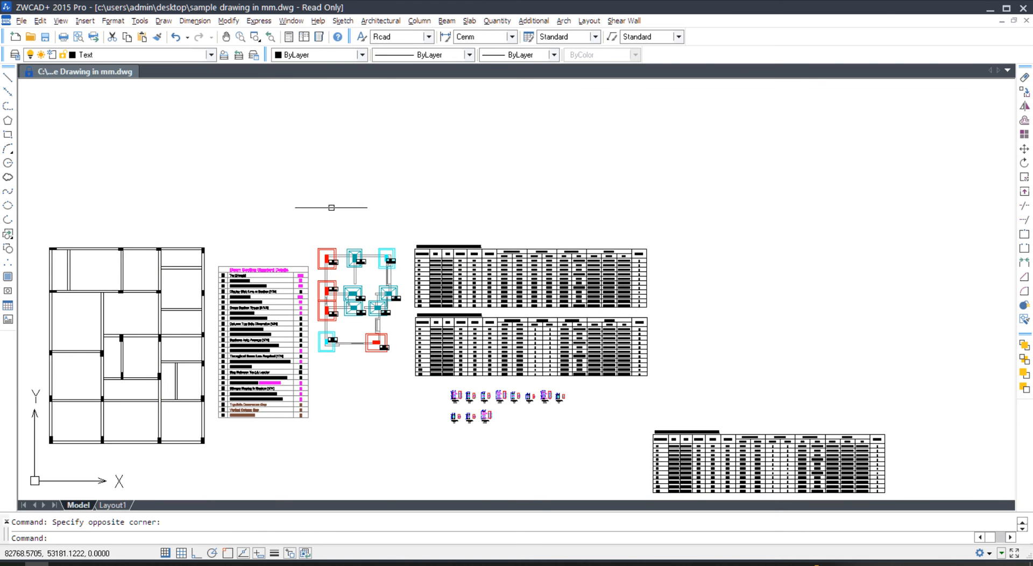
pyautogui.scroll(-3, 360, 237)
pyautogui.scroll(2, 374, 189)
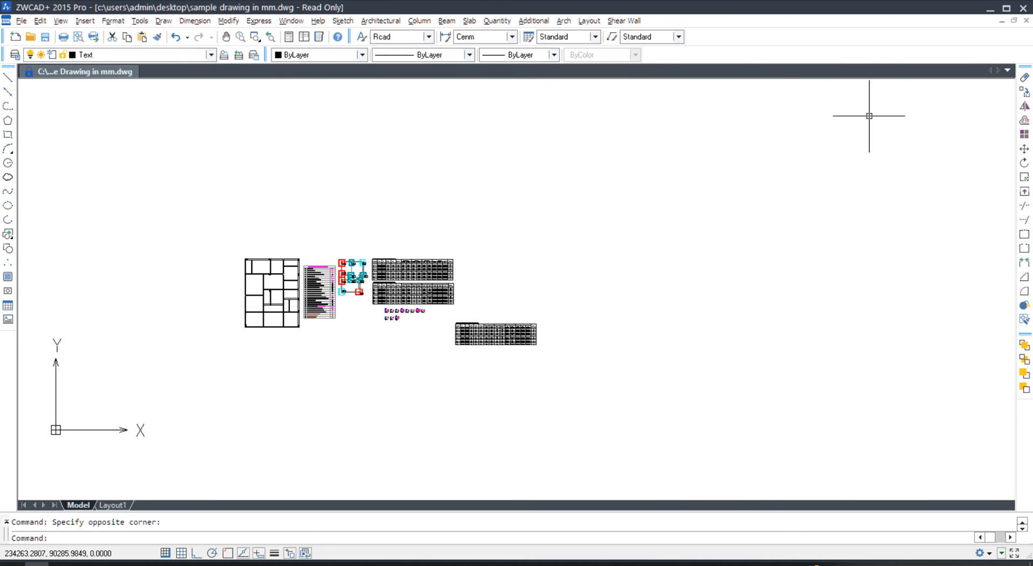
pyautogui.click(1026, 21)
pyautogui.click(547, 310)
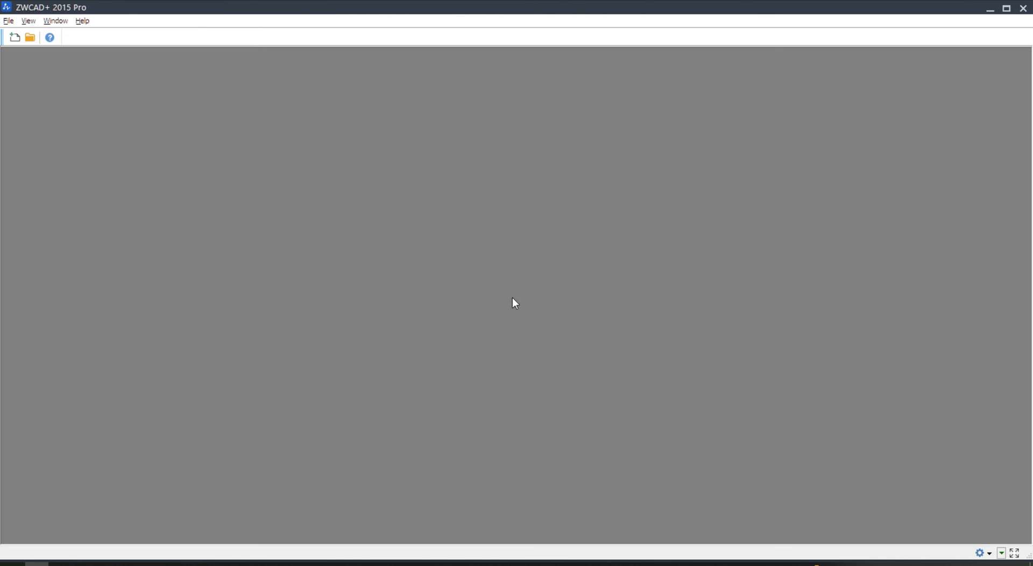
# - Reopen Sample Drawing in mm from the Desktop as read-only
pyautogui.click(31, 38)
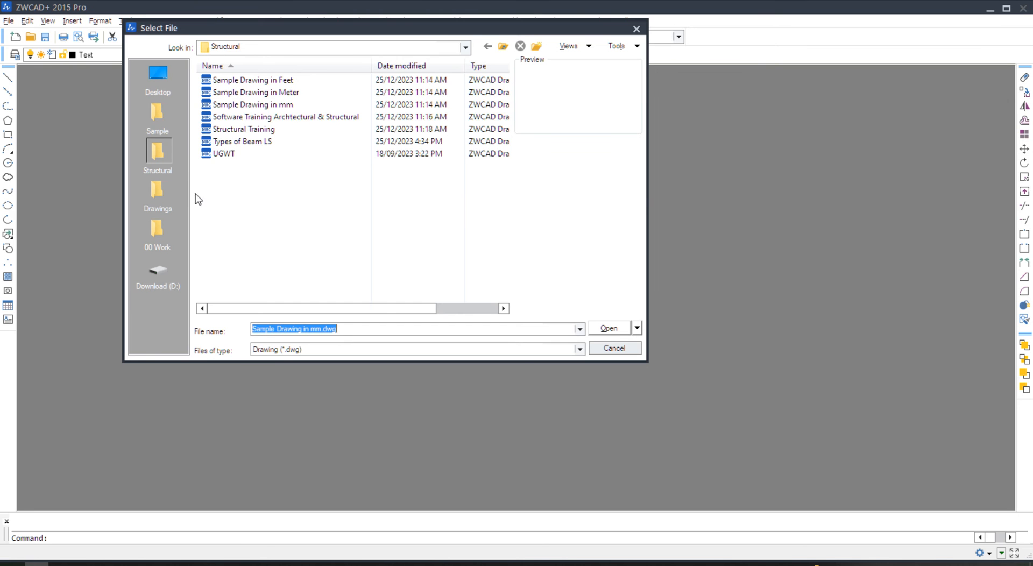
pyautogui.click(166, 86)
pyautogui.click(231, 141)
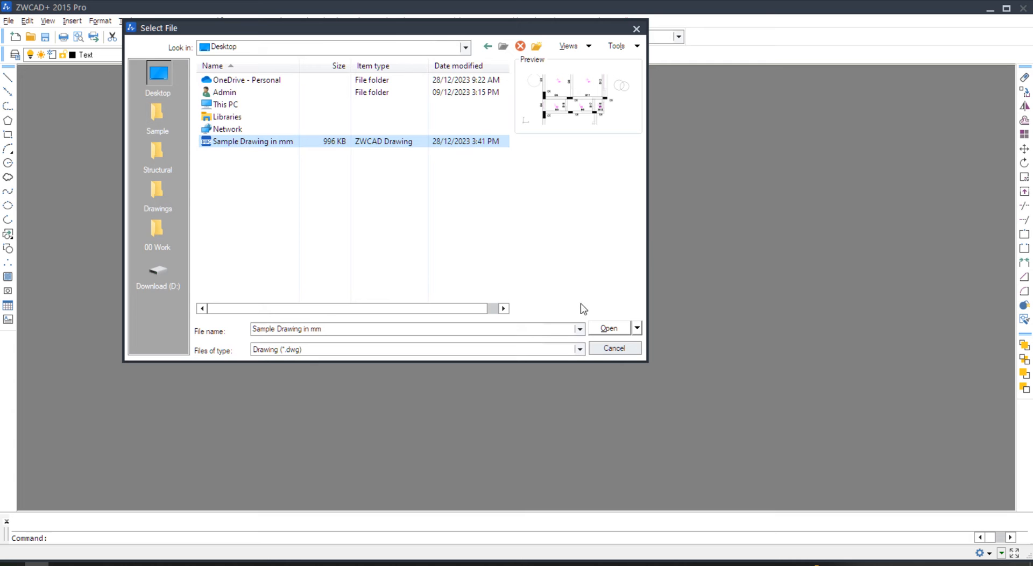
pyautogui.click(606, 327)
pyautogui.click(551, 315)
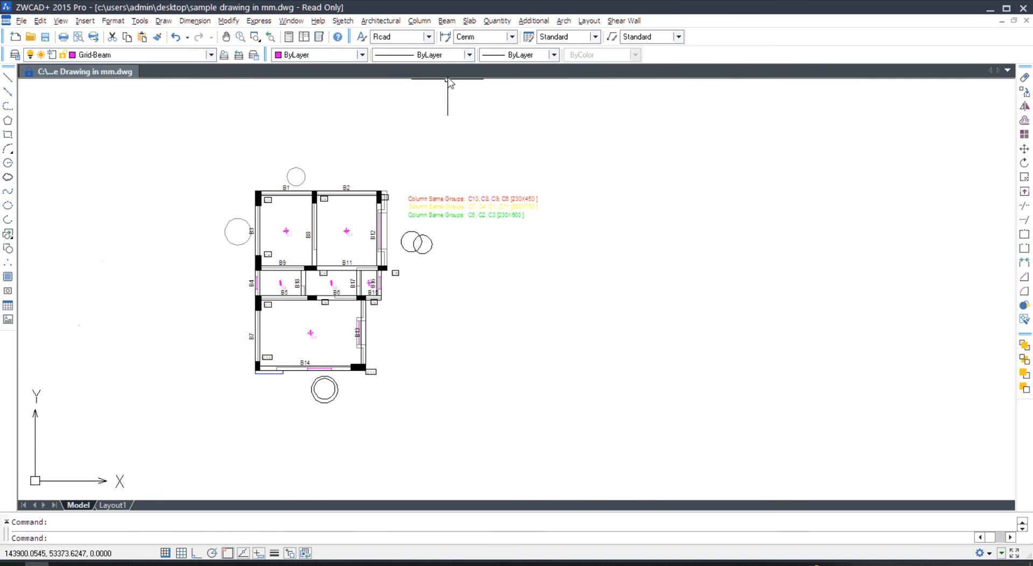
# - Load the beam drafting routines and make a first try at the Staad centreline command
pyautogui.click(447, 22)
pyautogui.click(450, 23)
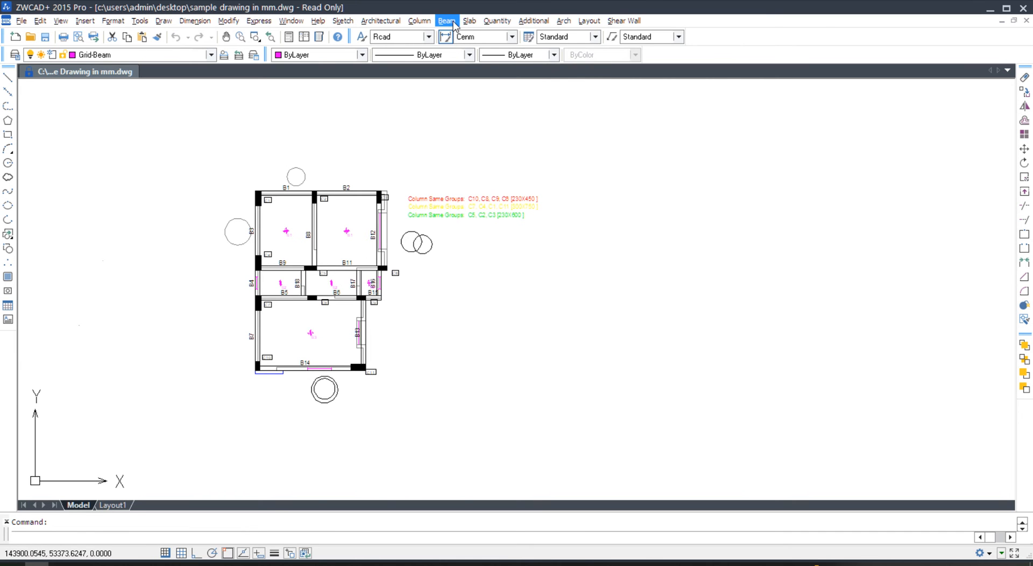
pyautogui.click(447, 21)
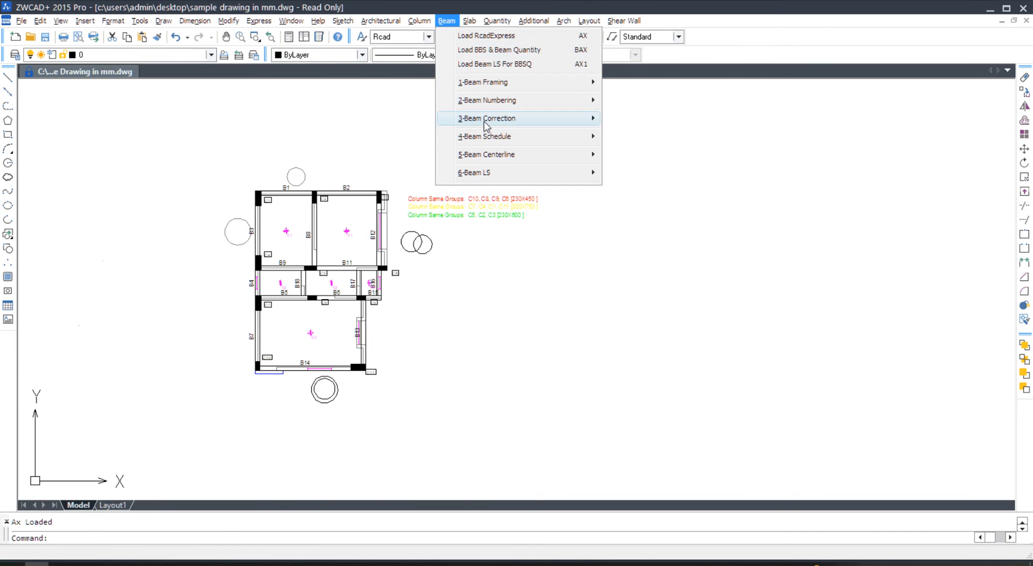
pyautogui.moveTo(491, 156)
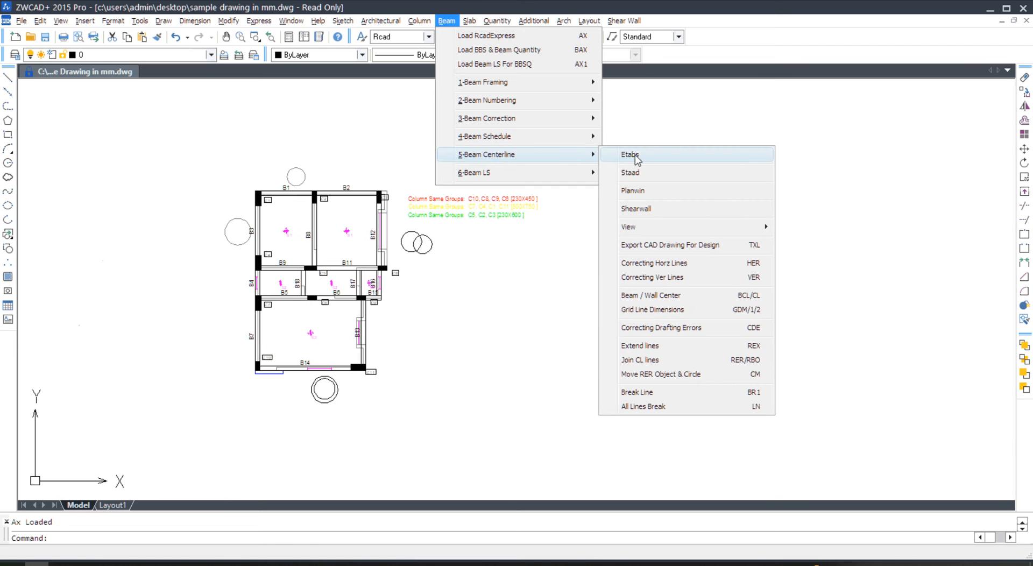
pyautogui.click(639, 173)
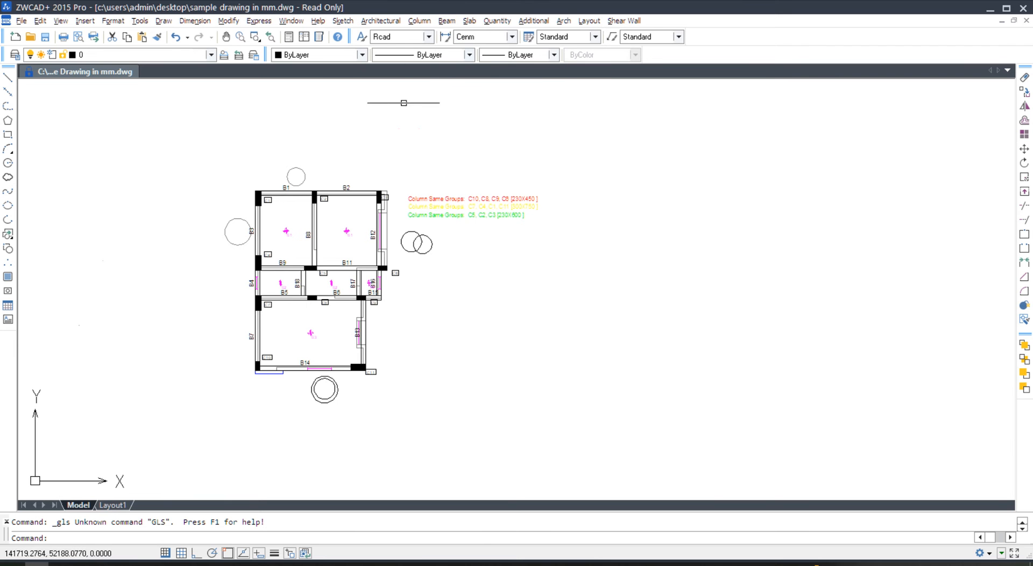
pyautogui.click(418, 21)
pyautogui.click(426, 47)
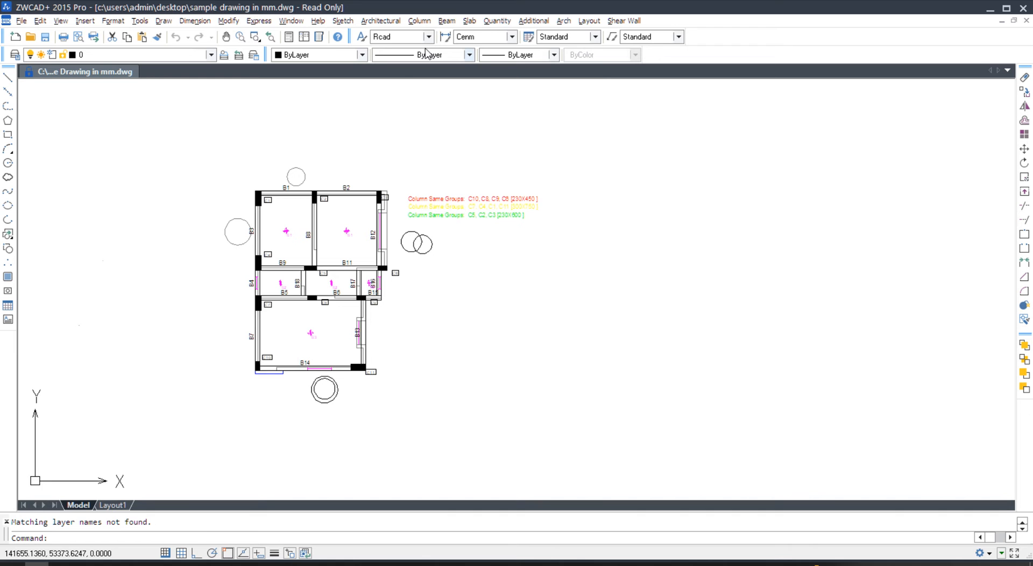
# - Run Staad centreline with 3000 column height, place the frame beside the plan, confirm Overkill
pyautogui.click(446, 21)
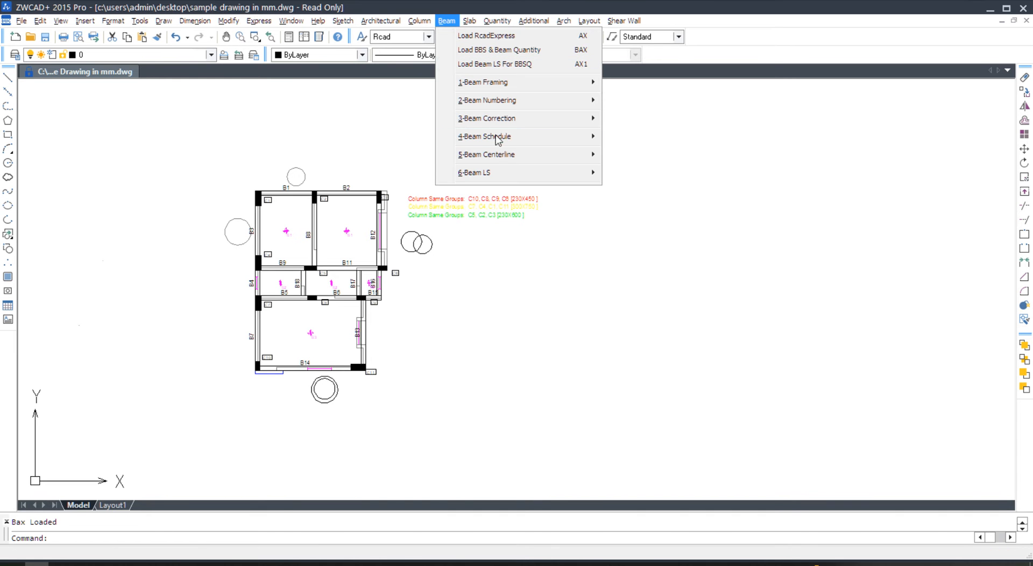
pyautogui.moveTo(500, 158)
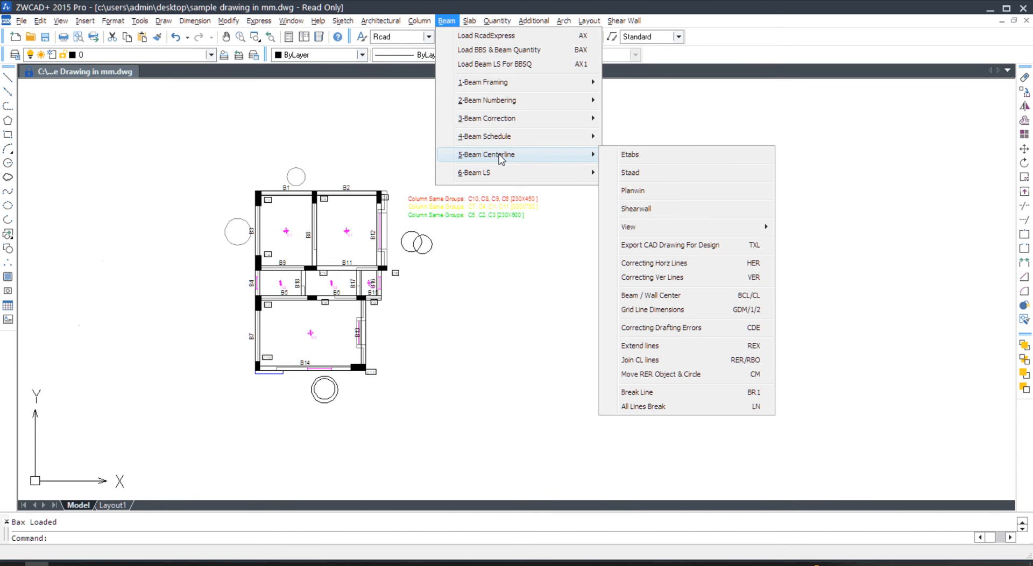
pyautogui.click(672, 173)
pyautogui.press('Return')
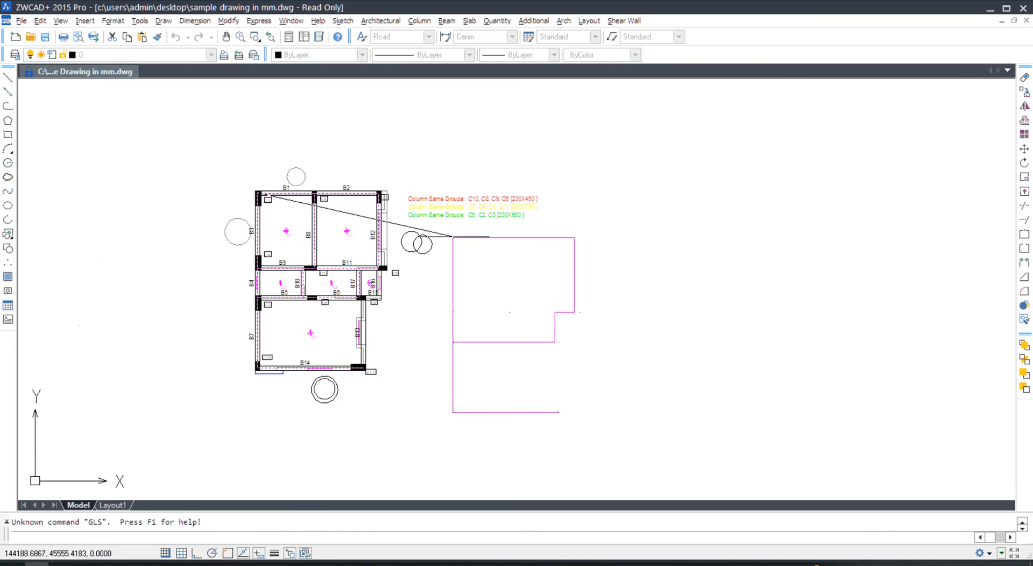
pyautogui.click(453, 236)
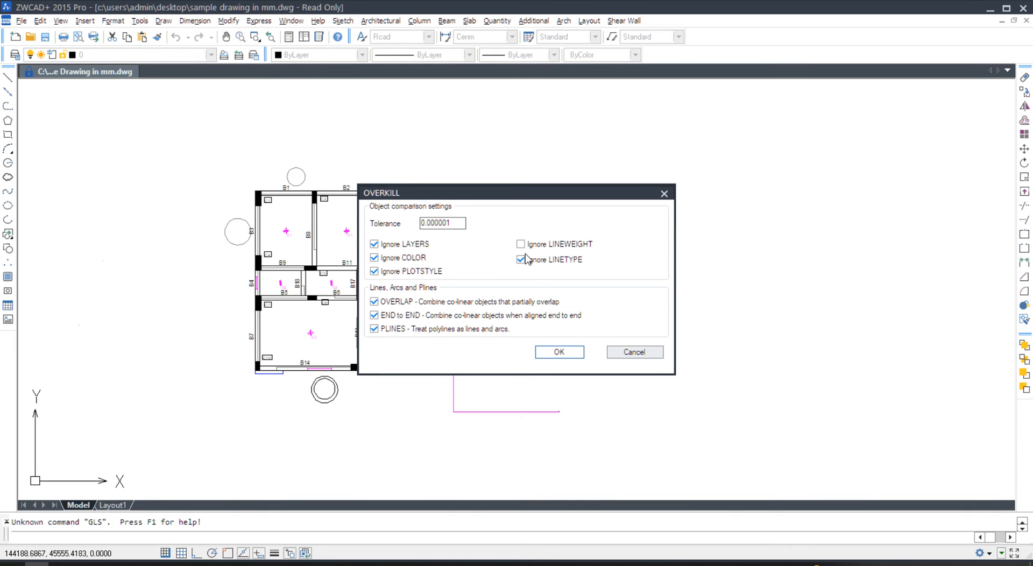
pyautogui.click(560, 352)
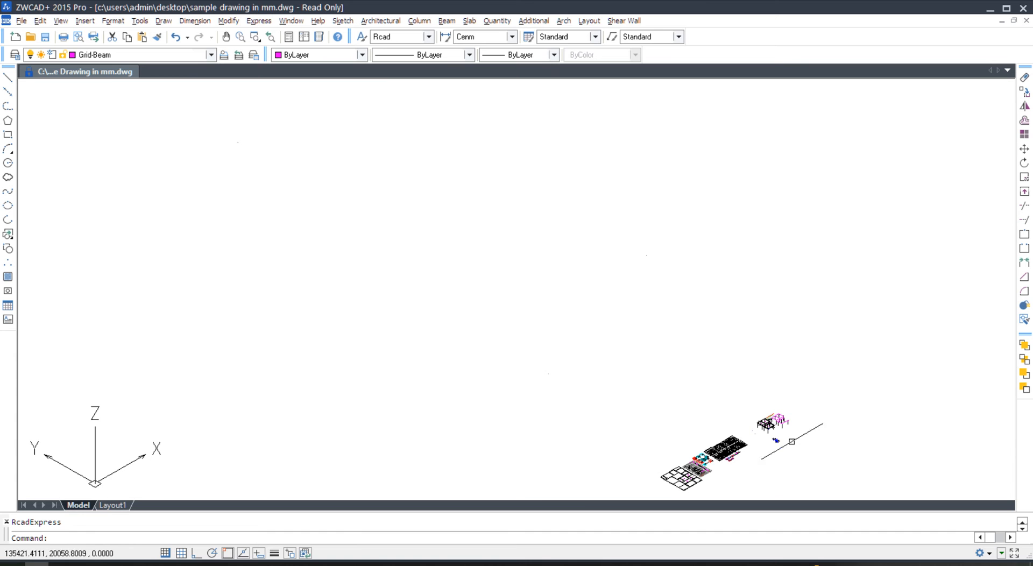
# - Zoom in to inspect the generated 3D beam-and-column frame
pyautogui.scroll(5, 788, 421)
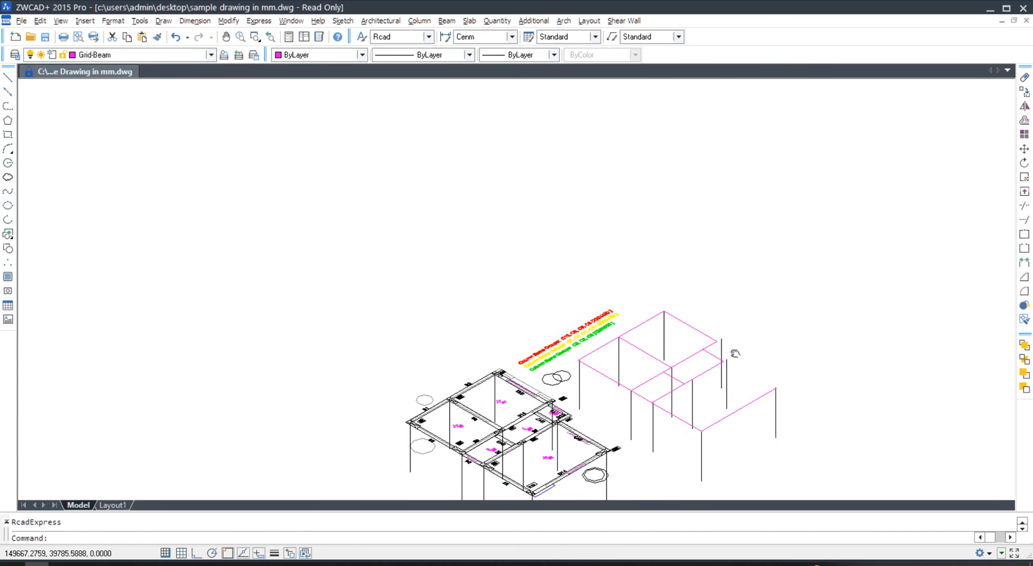
pyautogui.scroll(4, 539, 432)
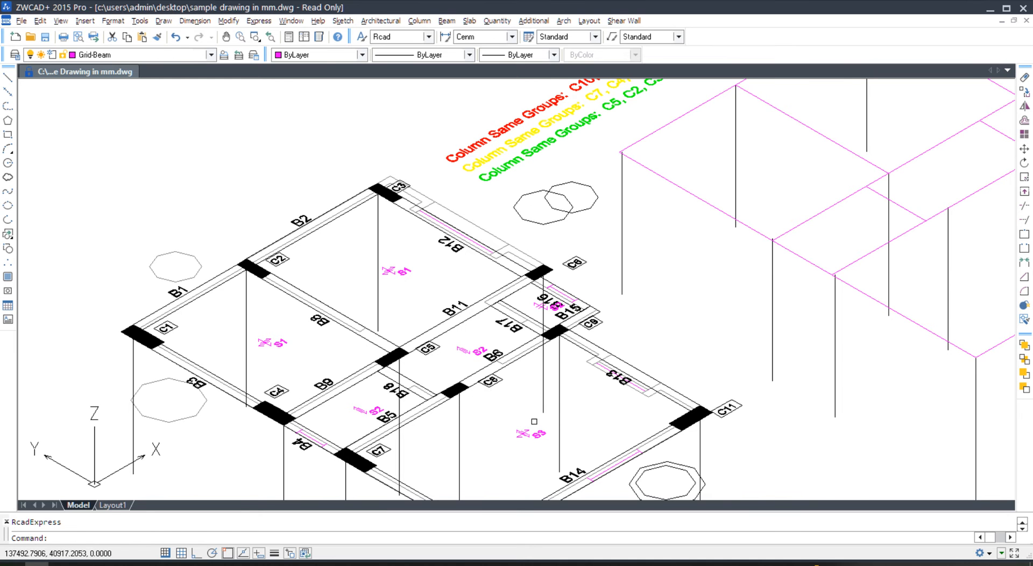
pyautogui.write('T')
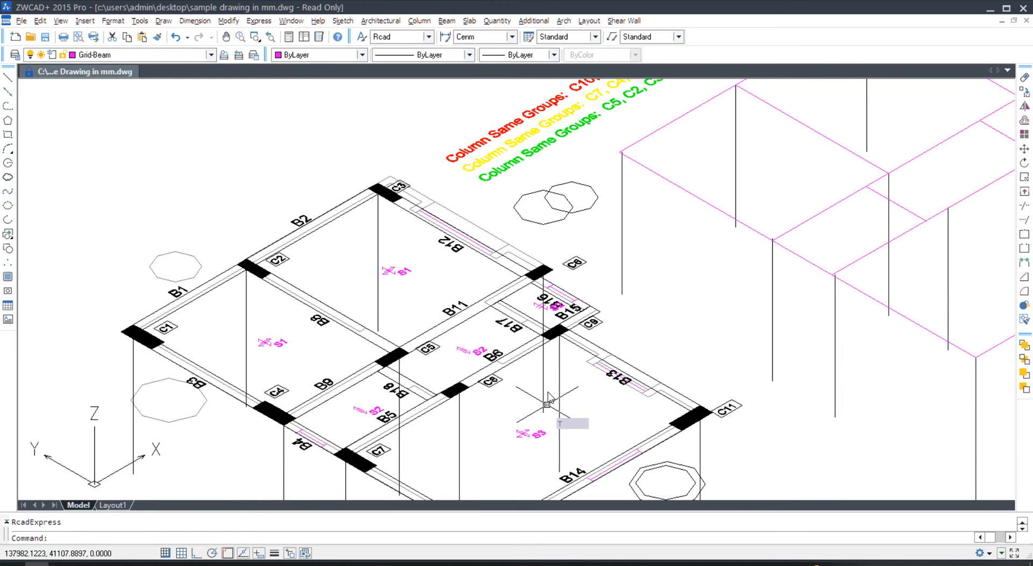
pyautogui.press('Escape')
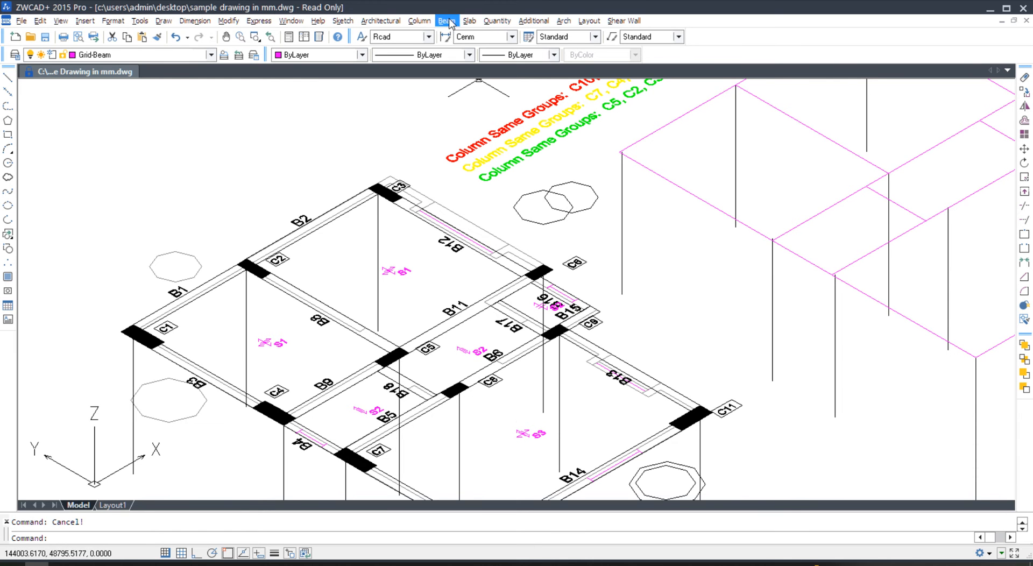
# - Return the drawing to plan Top View via the beam centreline View options
pyautogui.click(468, 21)
pyautogui.moveTo(446, 21)
pyautogui.moveTo(490, 155)
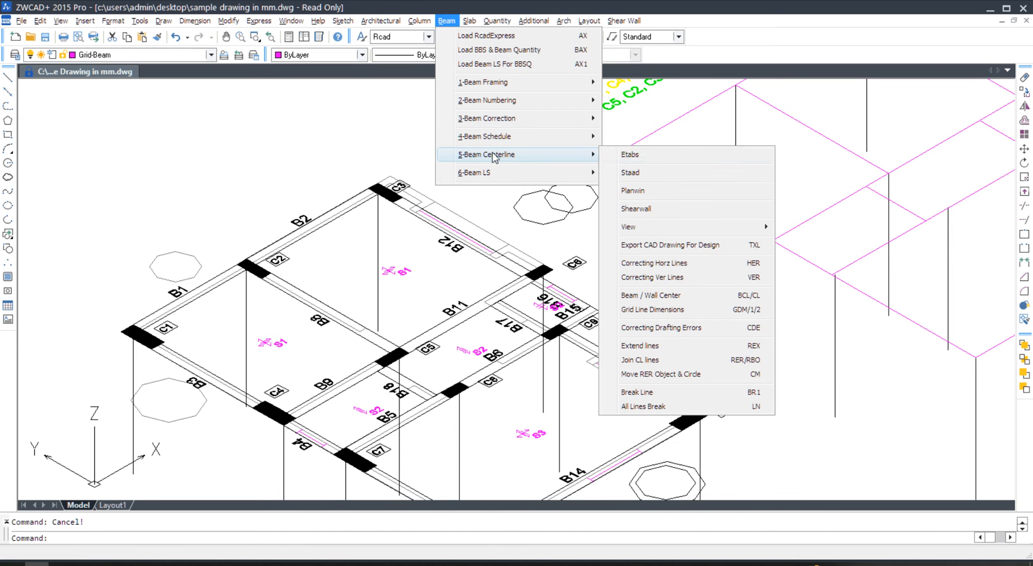
pyautogui.moveTo(668, 228)
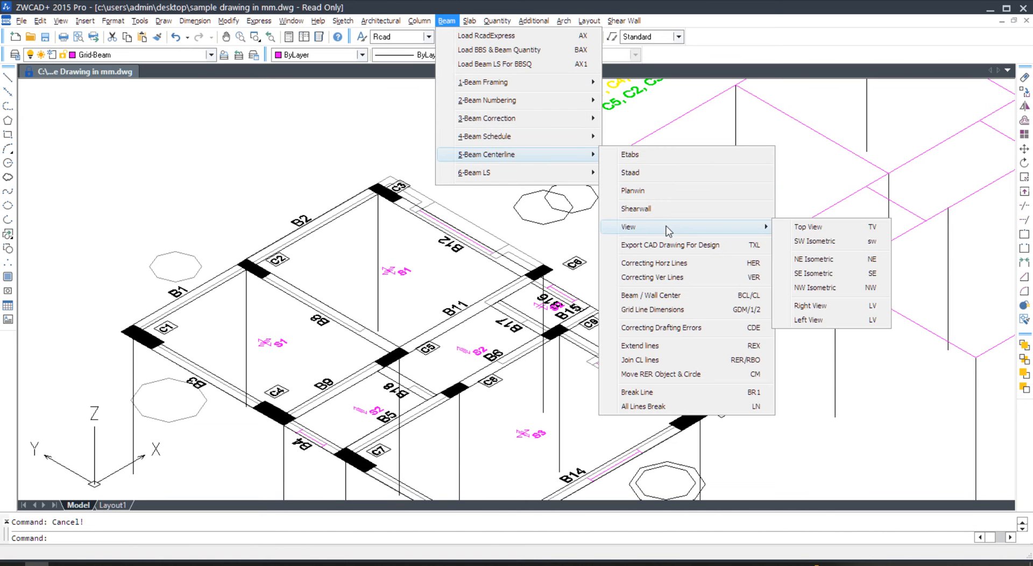
pyautogui.click(838, 226)
pyautogui.scroll(10, 508, 497)
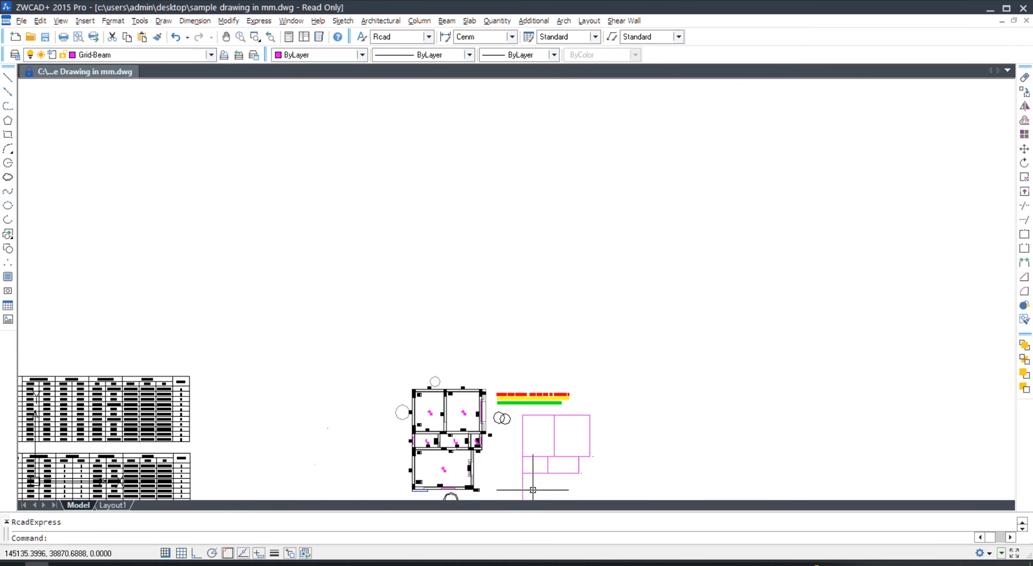
# - Move the S3 slab symbol slightly to the right
pyautogui.scroll(2, 329, 354)
pyautogui.scroll(2, 351, 348)
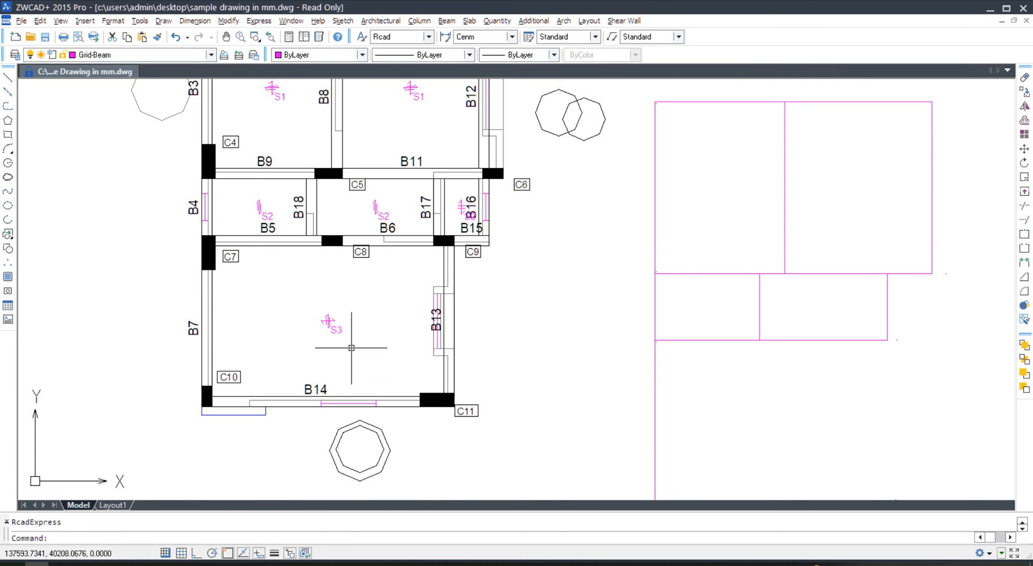
pyautogui.write('m')
pyautogui.press('Return')
pyautogui.click(351, 347)
pyautogui.click(313, 295)
pyautogui.press('Return')
pyautogui.click(355, 334)
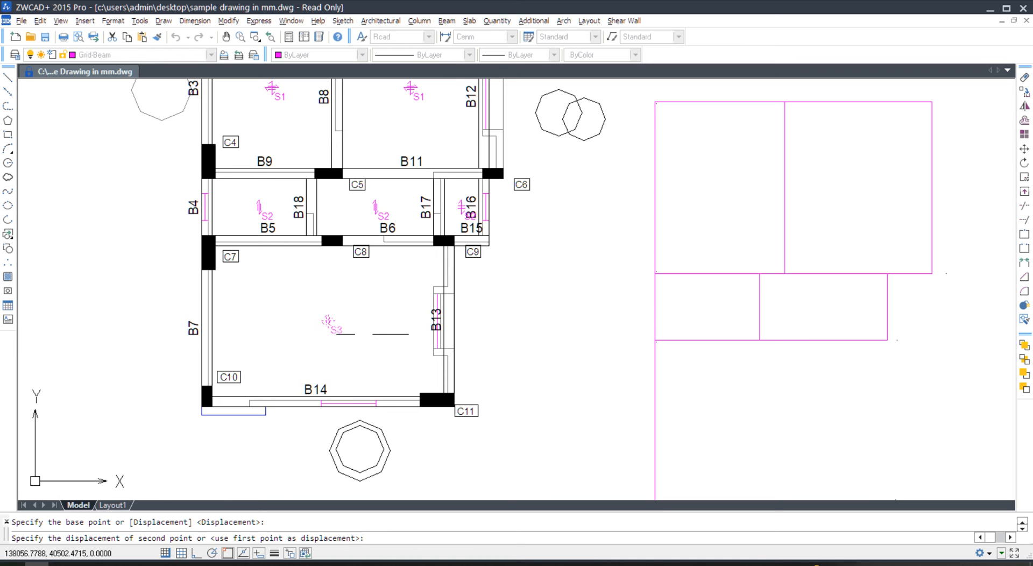
pyautogui.click(380, 334)
# - Erase the 23 pink frame rectangles beside the plan
pyautogui.scroll(-5, 365, 318)
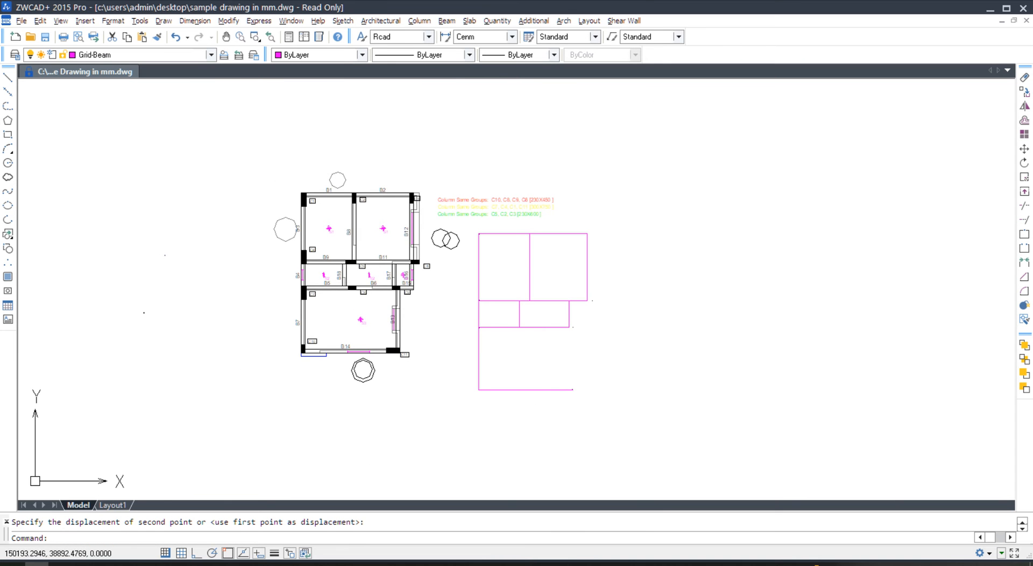
pyautogui.scroll(4, 367, 320)
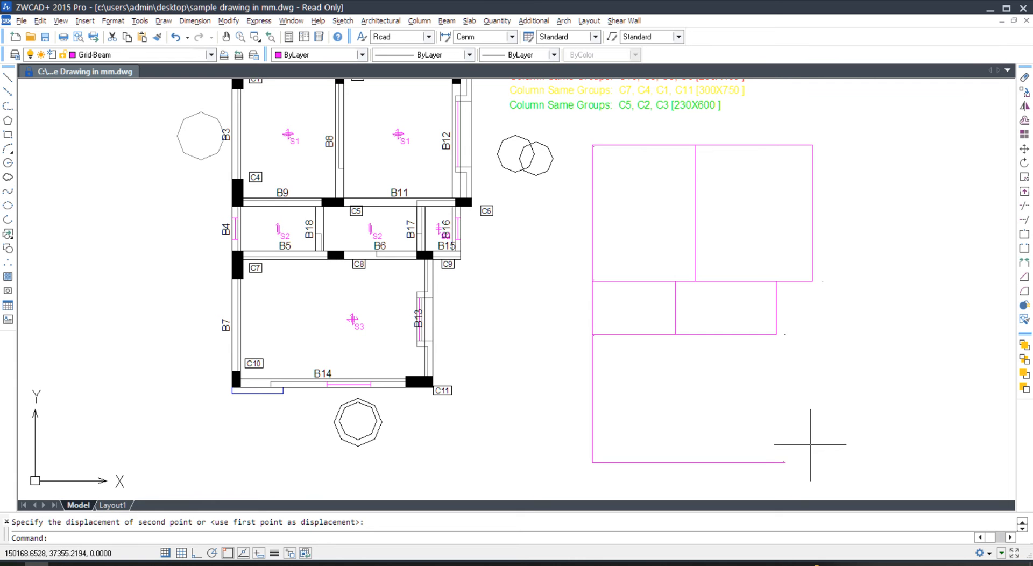
pyautogui.click(839, 478)
pyautogui.click(646, 212)
pyautogui.press('Delete')
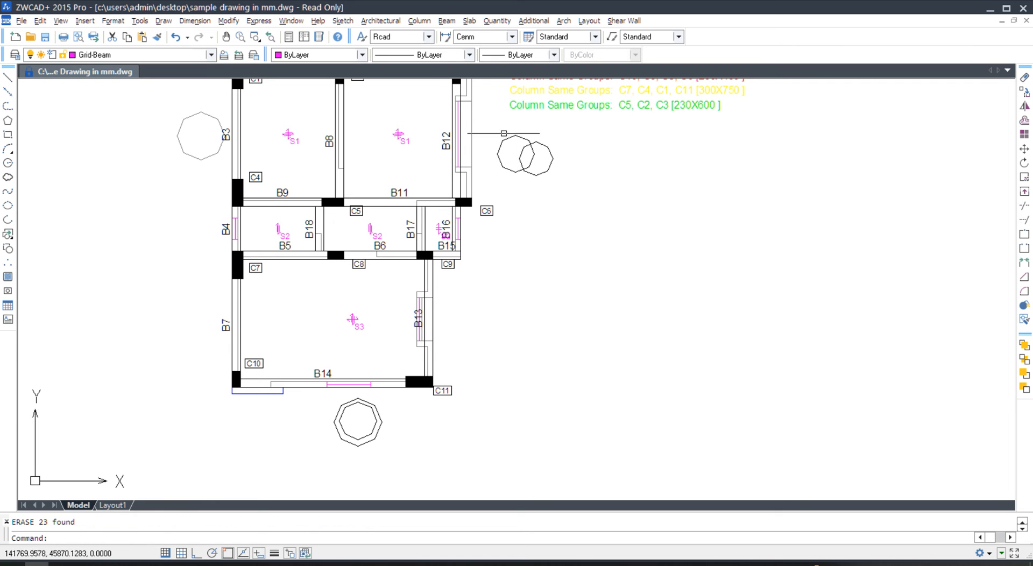
pyautogui.click(447, 21)
# - Generate the Staad frame beside the plan and accept the Overkill duplicate cleanup
pyautogui.moveTo(484, 154)
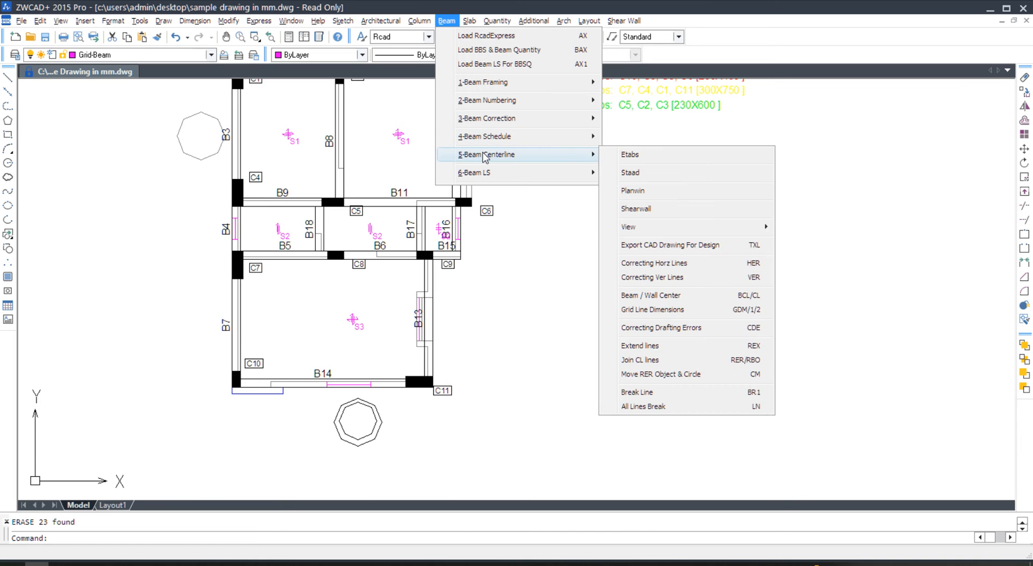
pyautogui.click(670, 173)
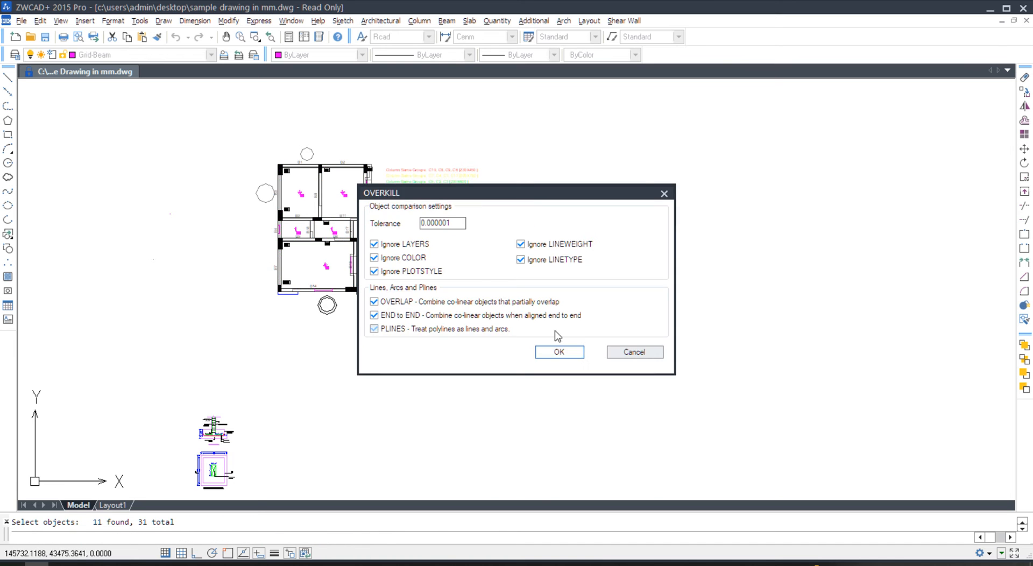
pyautogui.click(558, 351)
pyautogui.scroll(5, 764, 372)
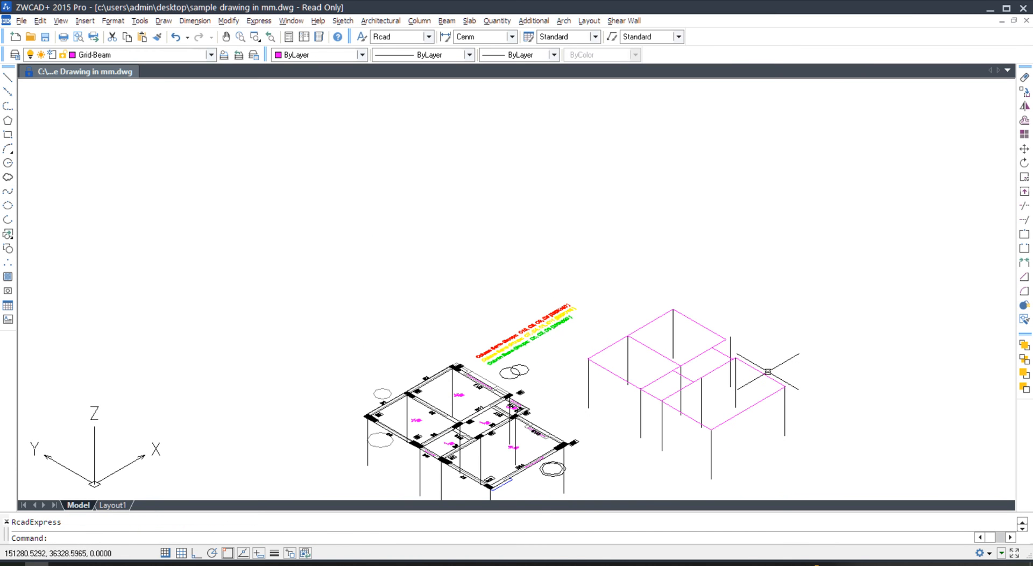
# - Switch back to the 2D plan view and select the S2 slab label near B15
pyautogui.write('2d')
pyautogui.press('Return')
pyautogui.moveTo(512, 455); pyautogui.dragTo(511, 316, button='middle')
pyautogui.scroll(5, 517, 352)
pyautogui.scroll(10, 517, 358)
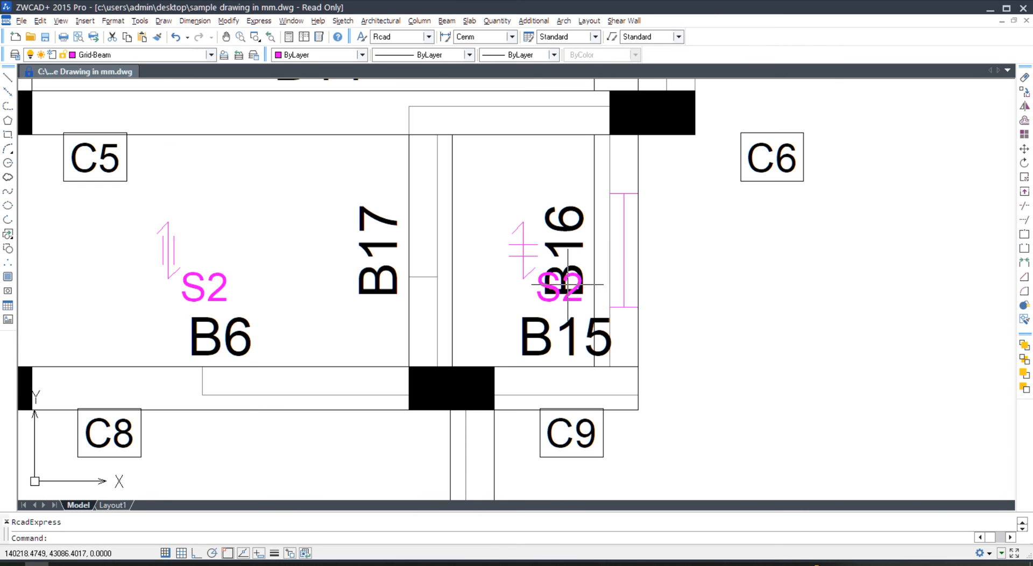
pyautogui.click(574, 293)
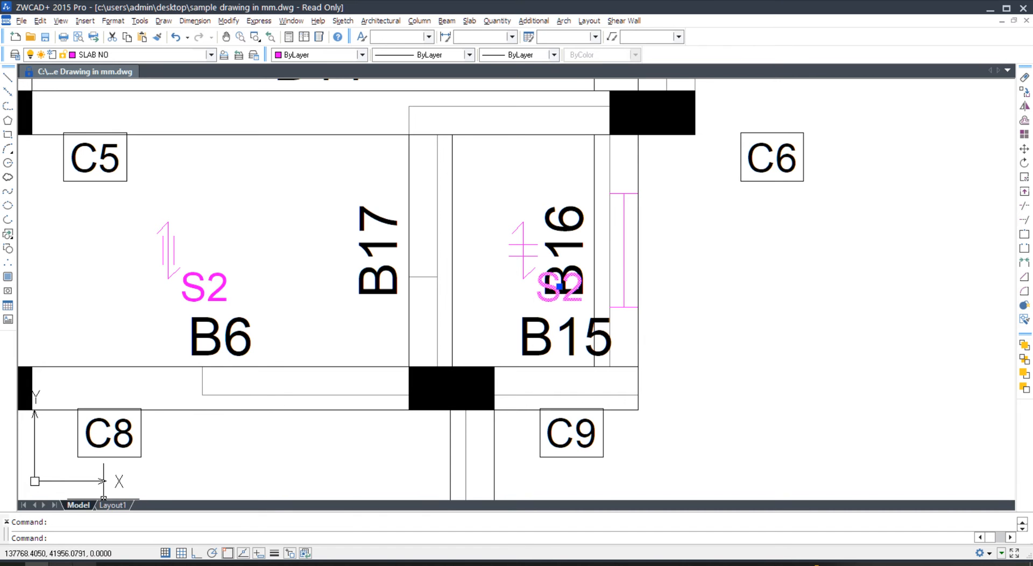
# - In progeCAD, move the S3 label and its slab symbol slightly right
pyautogui.moveTo(86, 564)
pyautogui.click(108, 541)
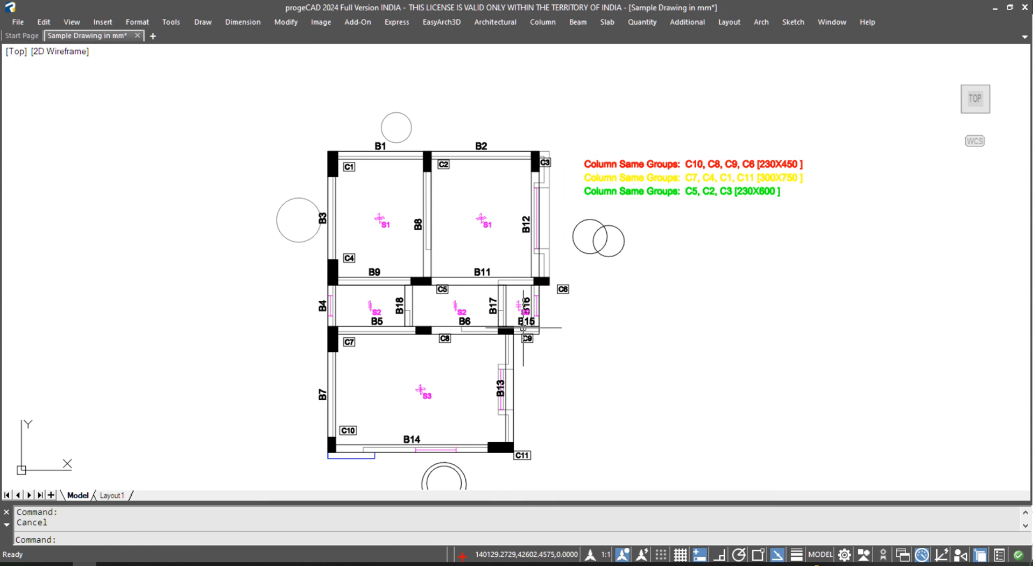
pyautogui.scroll(8, 524, 315)
pyautogui.scroll(-6, 523, 315)
pyautogui.scroll(4, 377, 406)
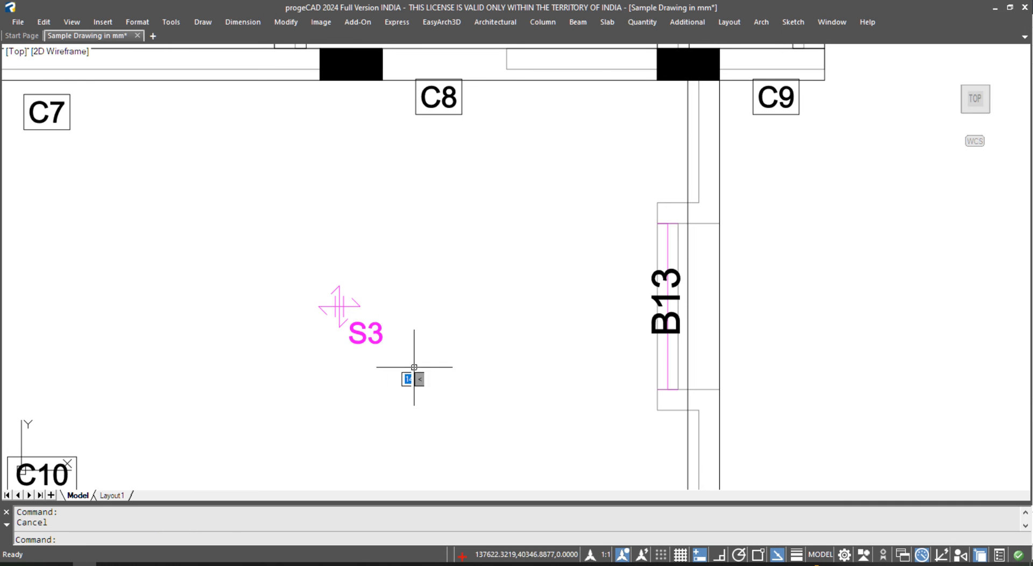
pyautogui.click(400, 362)
pyautogui.click(292, 244)
pyautogui.write('m')
pyautogui.press('Return')
pyautogui.click(404, 344)
pyautogui.click(488, 349)
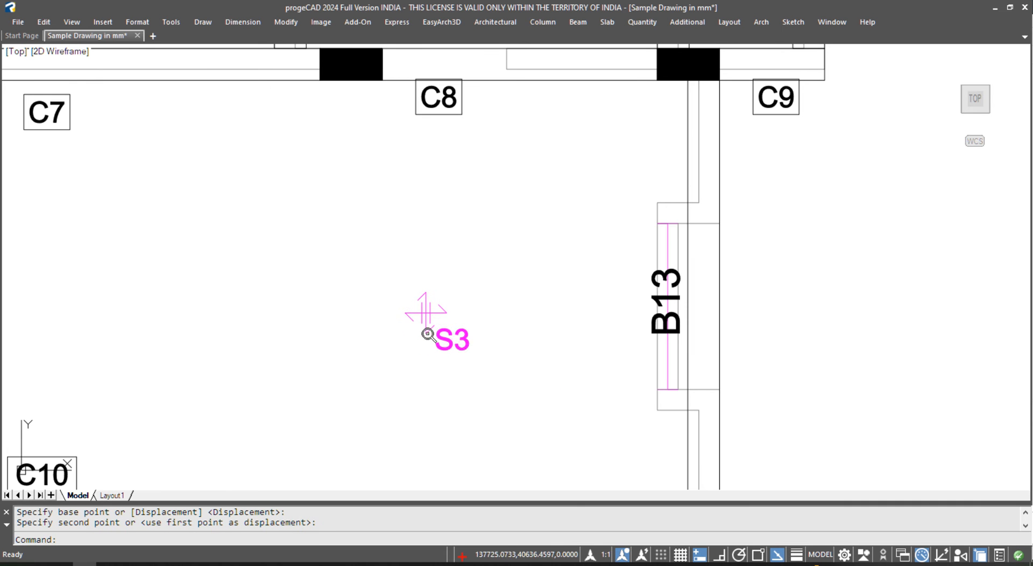
# - Move the S2 label up above B16, clear of the B15 beam label
pyautogui.scroll(-2, 428, 327)
pyautogui.moveTo(610, 124); pyautogui.dragTo(551, 219, button='middle')
pyautogui.scroll(4, 602, 182)
pyautogui.click(540, 254)
pyautogui.write('m')
pyautogui.press('Return')
pyautogui.click(540, 261)
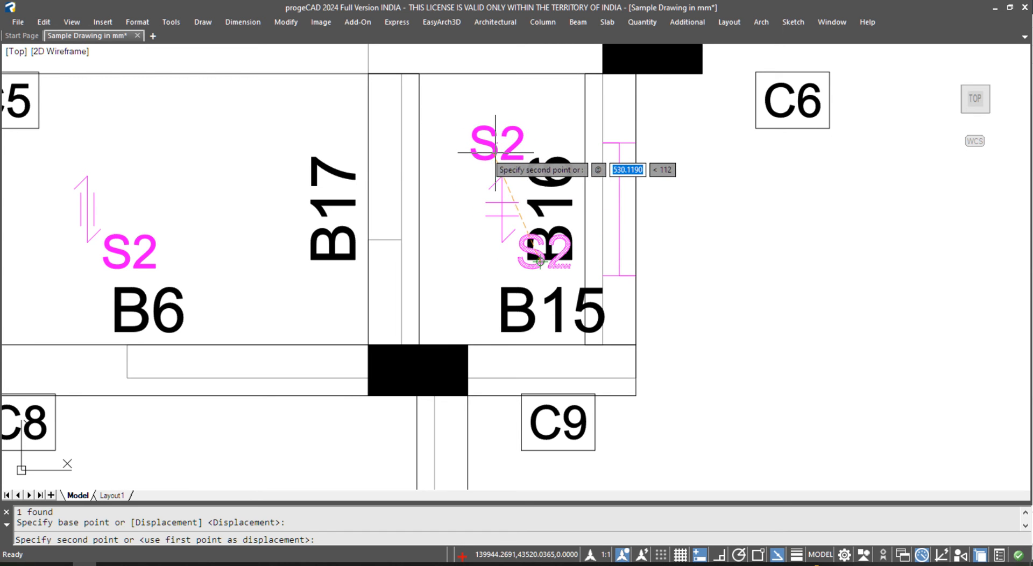
pyautogui.click(518, 156)
# - Check the repositioned S2 label, then clear the selection
pyautogui.scroll(-3, 507, 208)
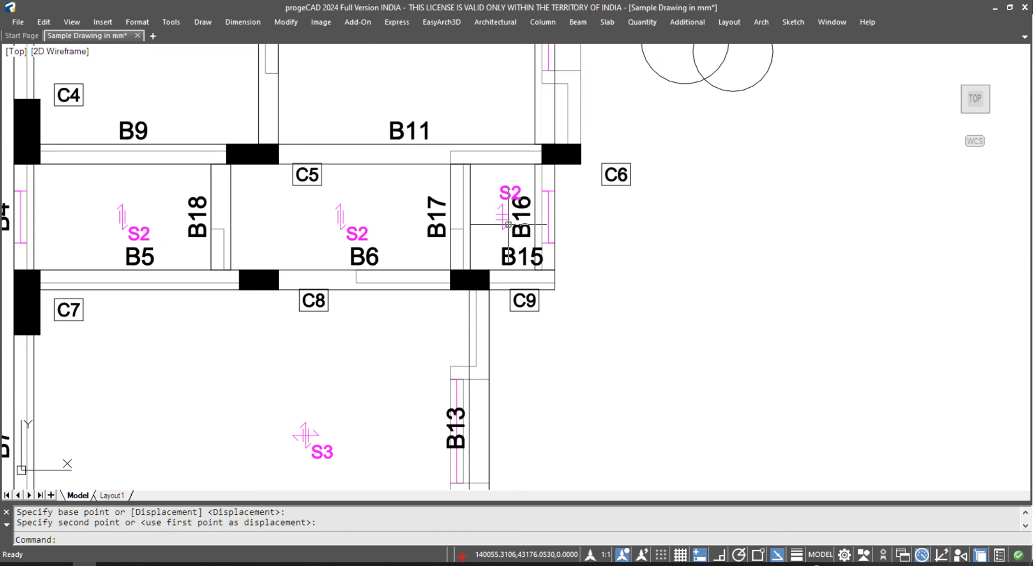
pyautogui.scroll(4, 524, 196)
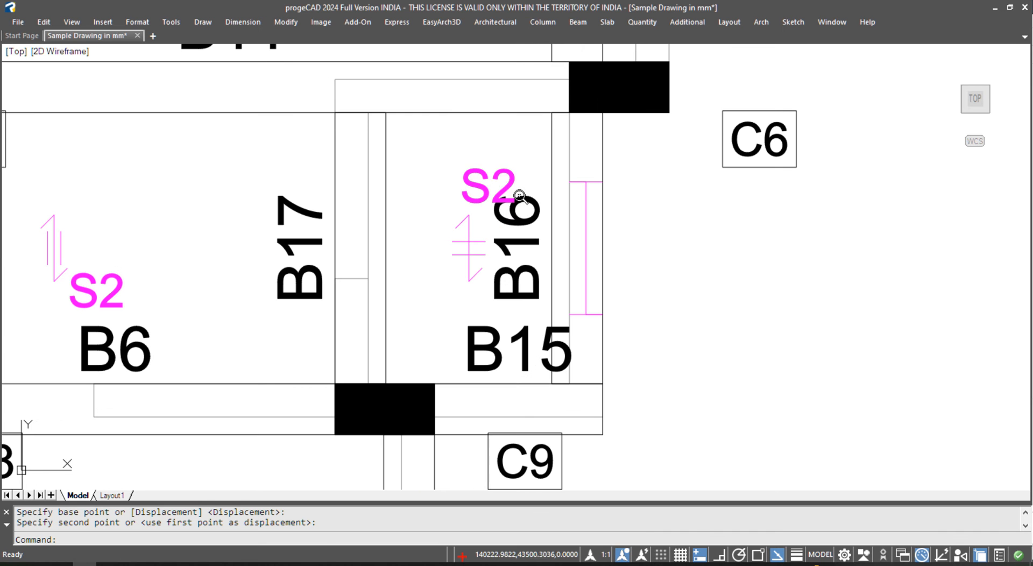
pyautogui.click(506, 179)
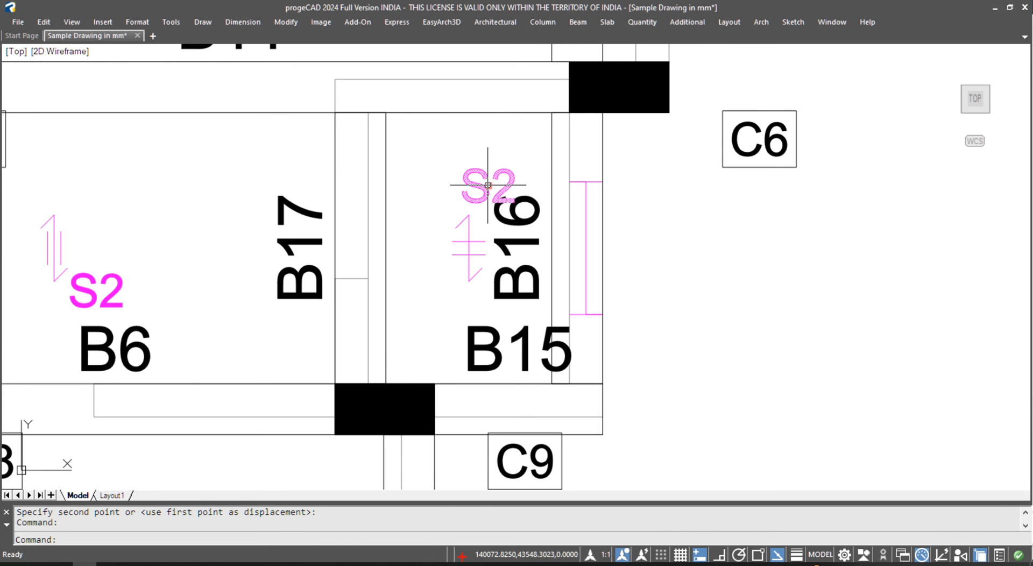
pyautogui.scroll(-5, 487, 185)
pyautogui.press('Escape')
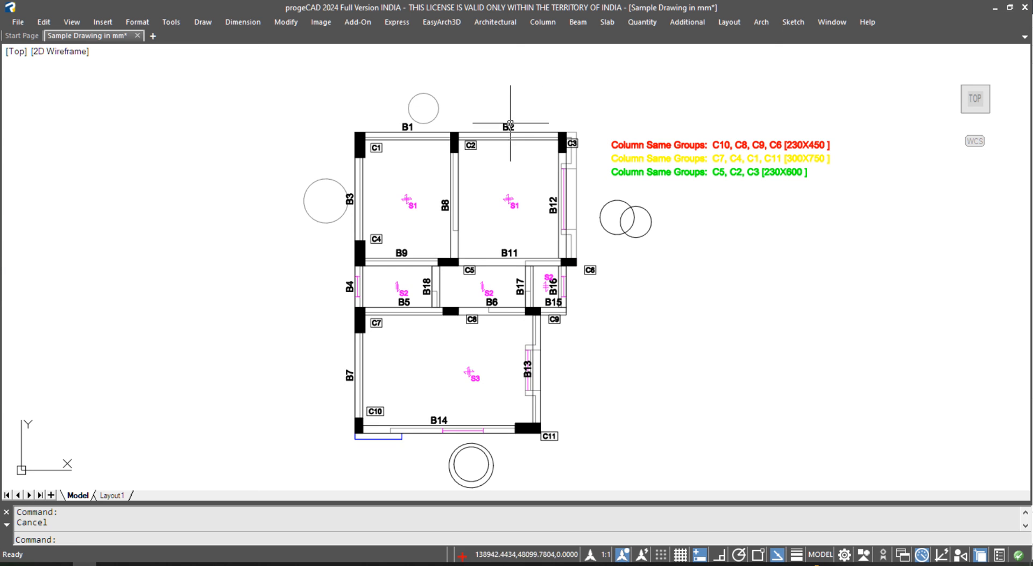
pyautogui.click(577, 24)
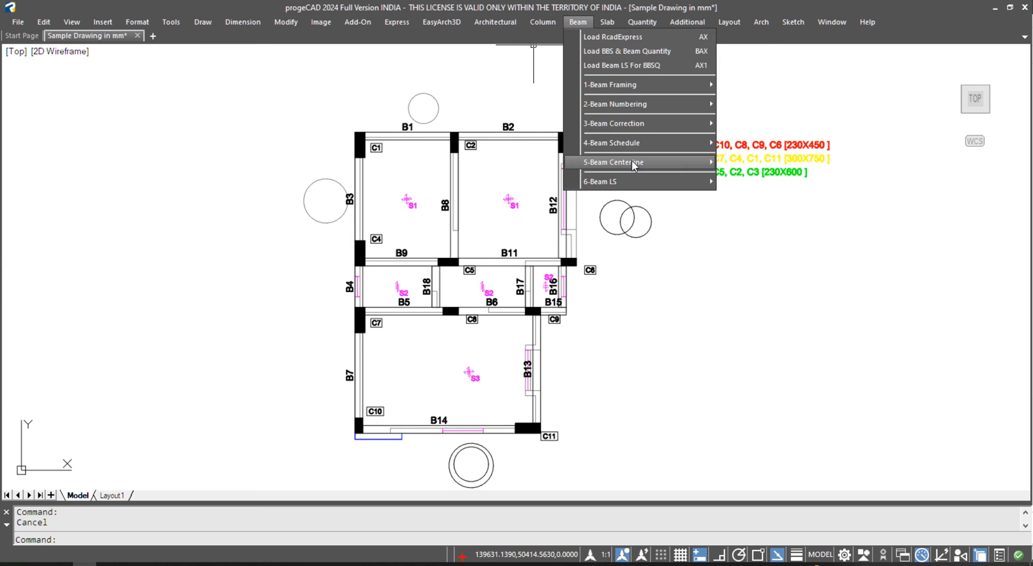
# - Run Staad on the whole plan at 3000 height, place it right, apply Overkill with all options
pyautogui.moveTo(632, 163)
pyautogui.click(759, 182)
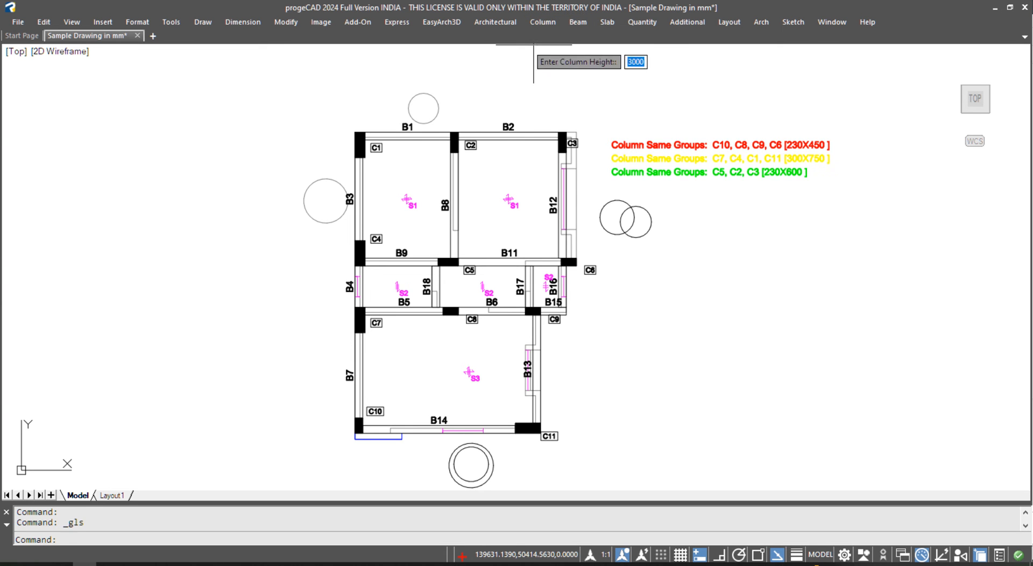
pyautogui.press('Return')
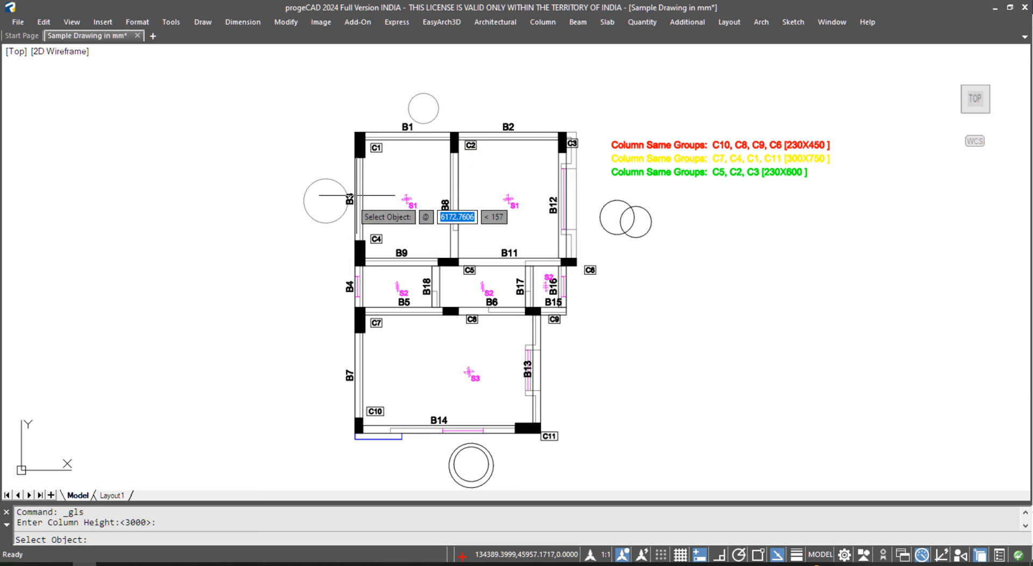
pyautogui.click(334, 110)
pyautogui.click(606, 459)
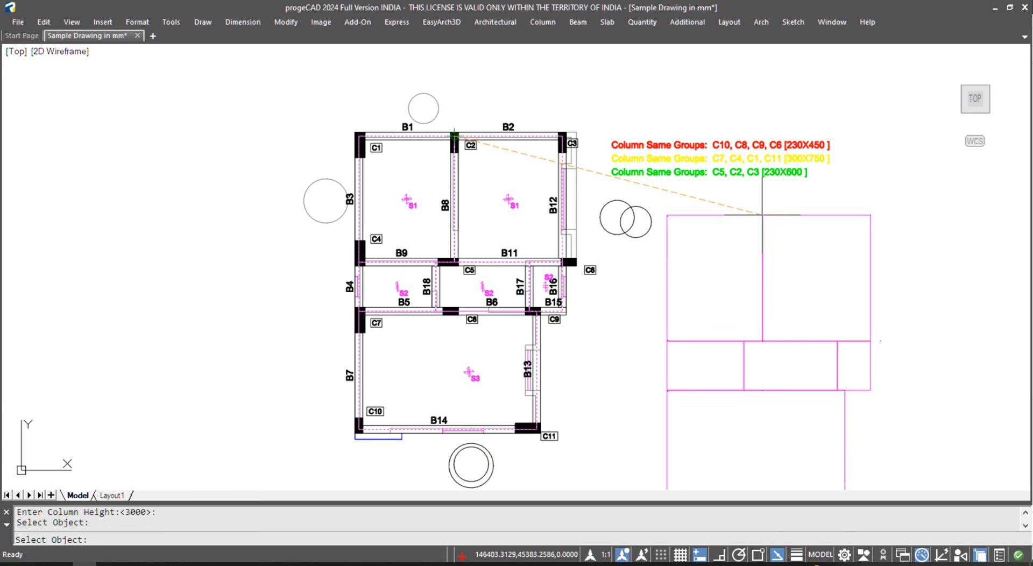
pyautogui.moveTo(762, 215); pyautogui.dragTo(661, 138, button='middle')
pyautogui.click(661, 137)
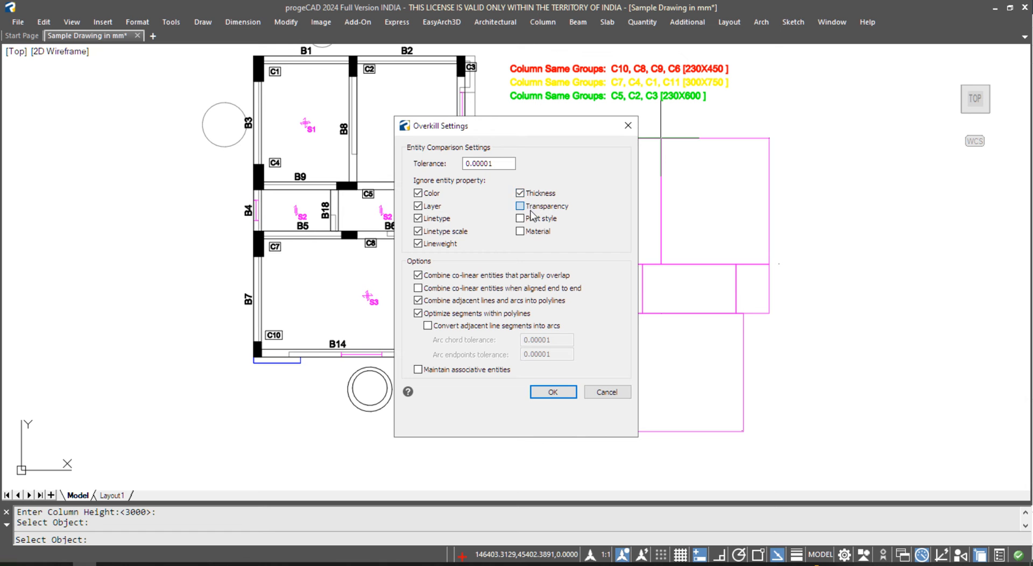
pyautogui.click(428, 326)
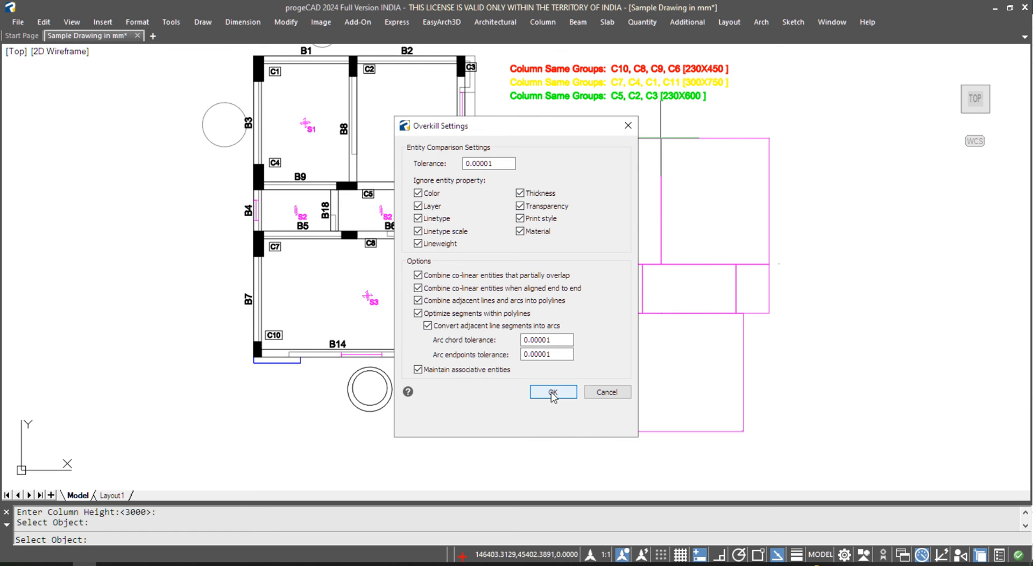
pyautogui.click(552, 391)
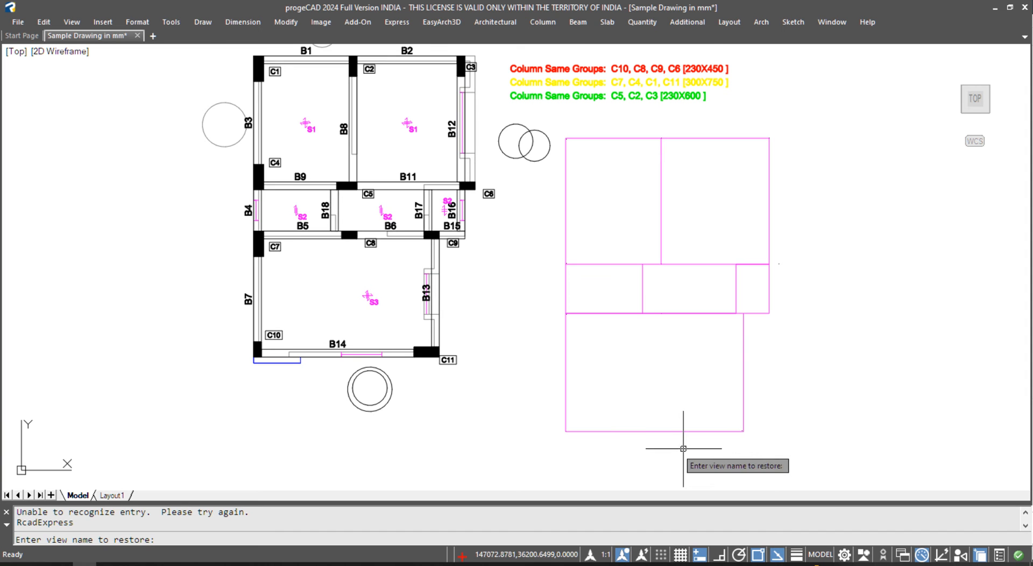
# - Attempt the SW Isometric view, then cancel and dismiss the view orientation menu
pyautogui.press('Escape')
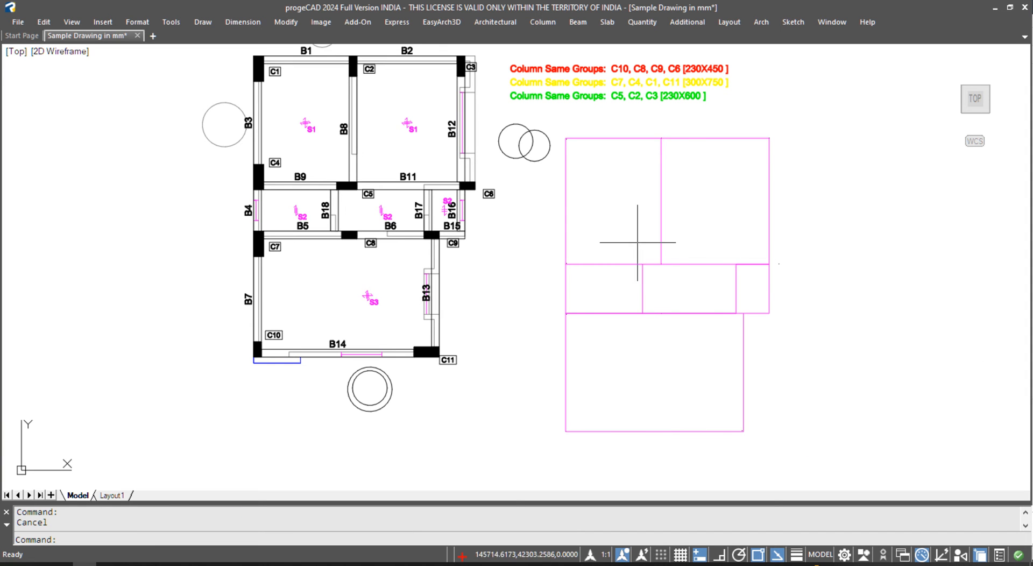
pyautogui.click(578, 21)
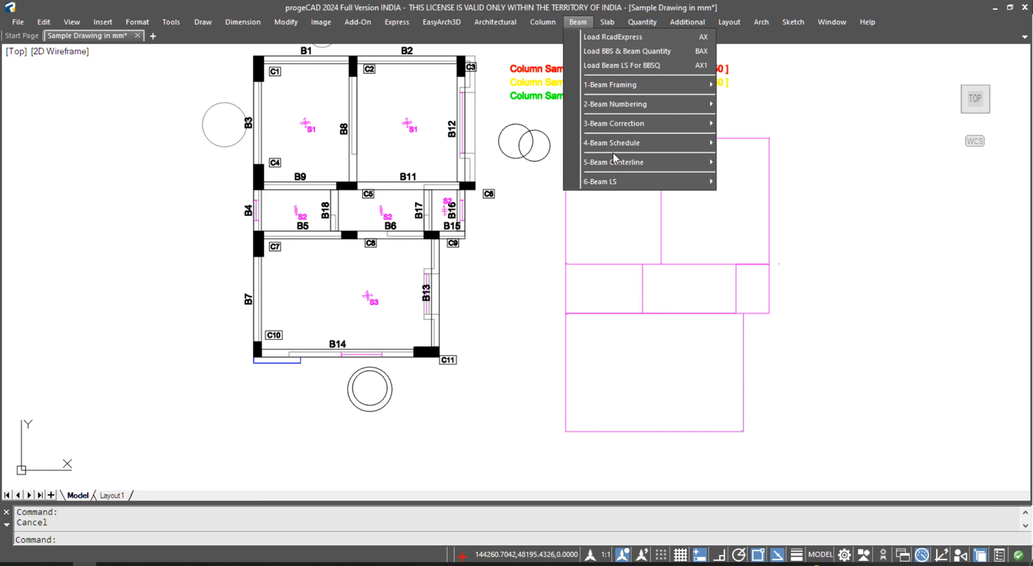
pyautogui.moveTo(620, 163)
pyautogui.moveTo(771, 241)
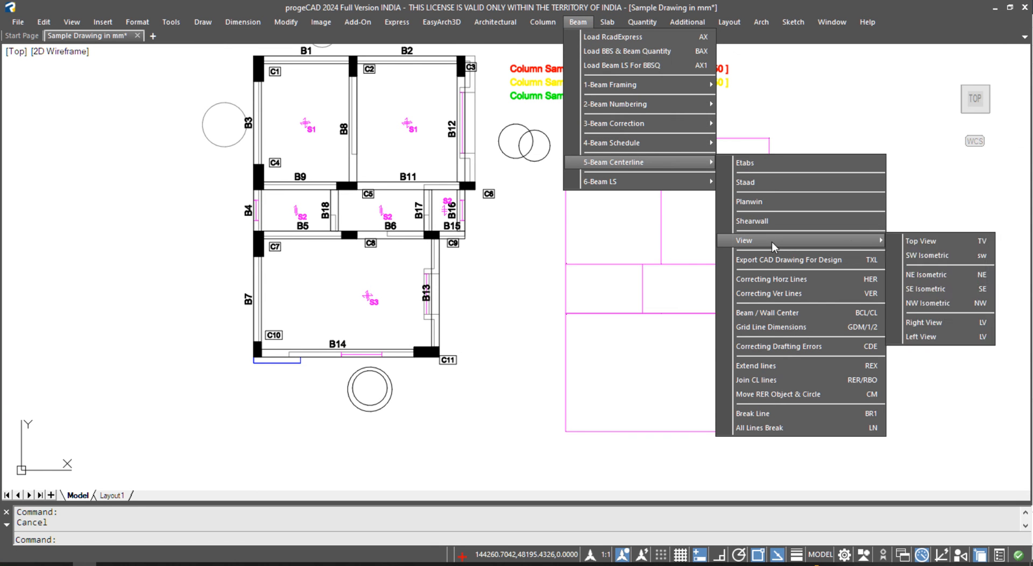
pyautogui.click(934, 257)
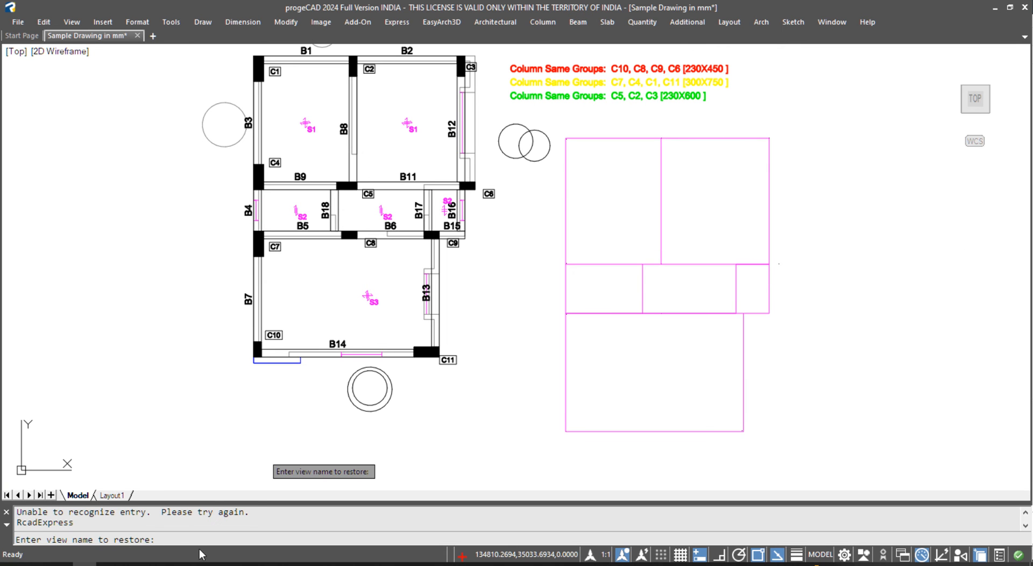
pyautogui.press('Escape')
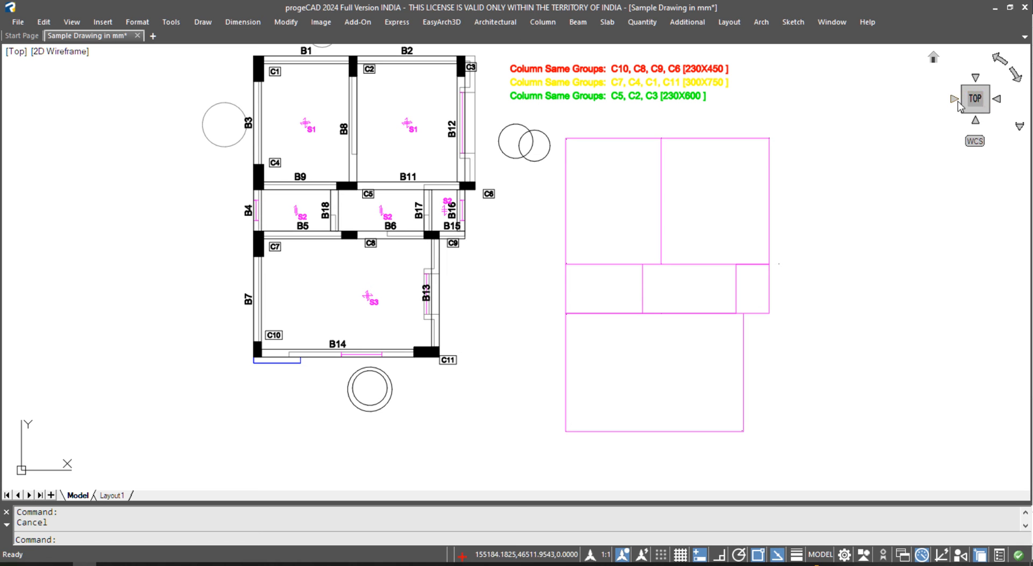
pyautogui.click(1019, 126)
pyautogui.press('Escape')
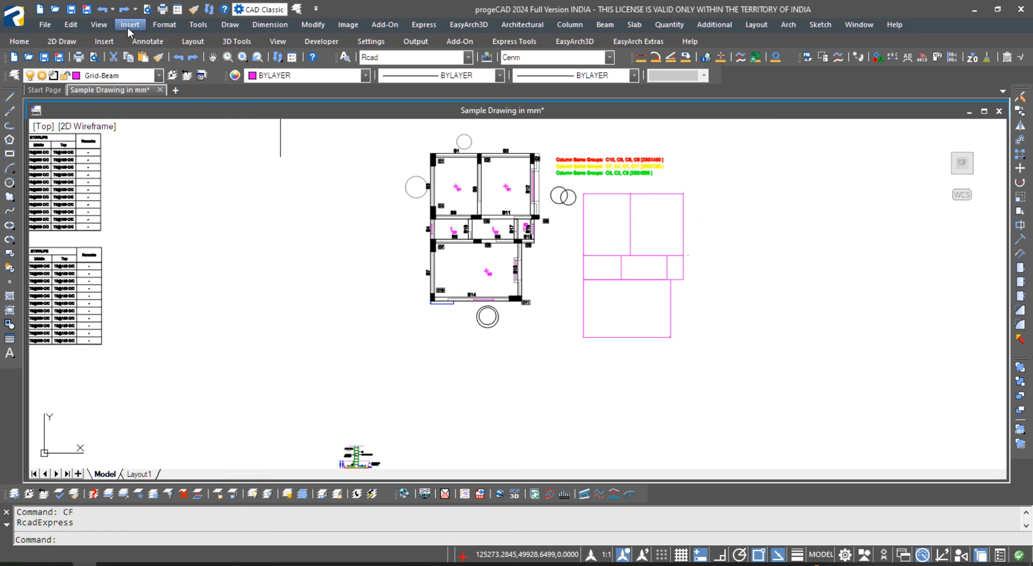
# - Switch the drawing to the southwest isometric view
pyautogui.click(101, 26)
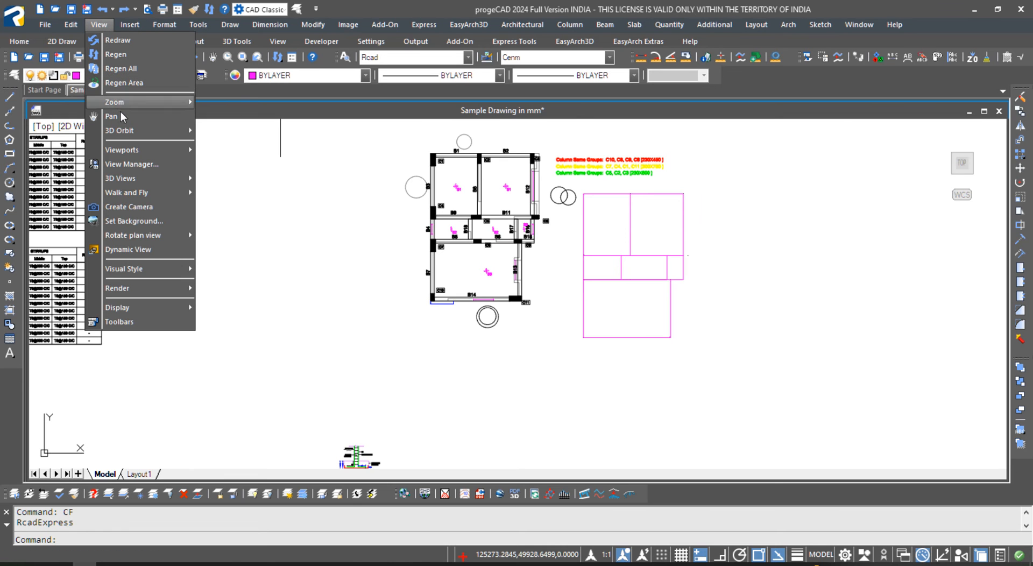
pyautogui.moveTo(127, 135)
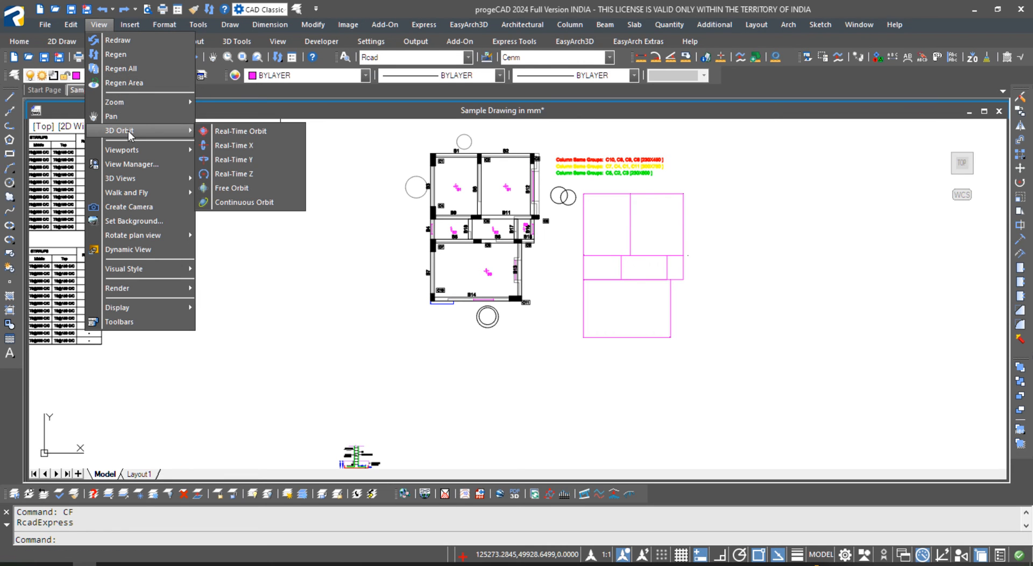
pyautogui.moveTo(137, 152)
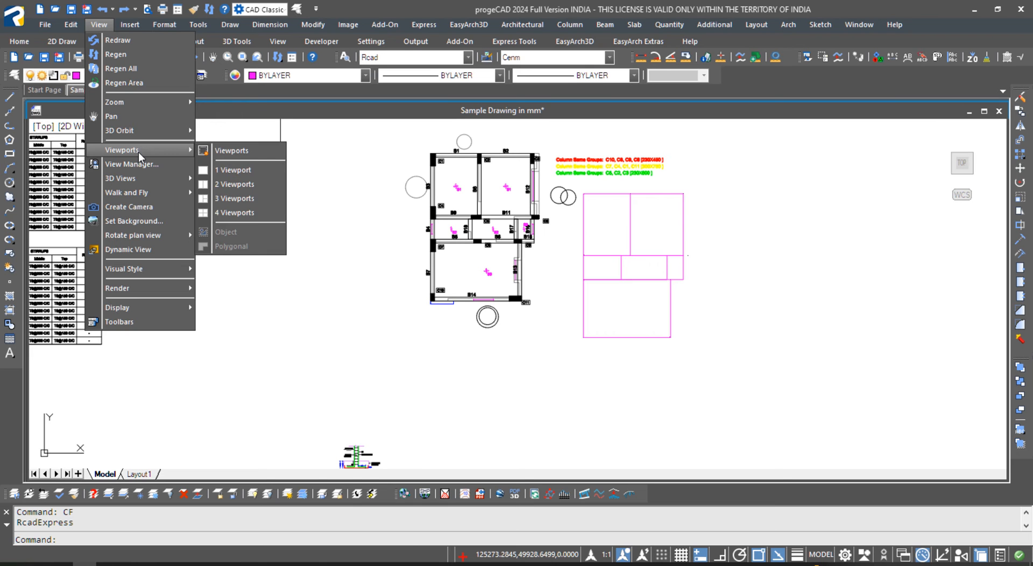
pyautogui.moveTo(147, 181)
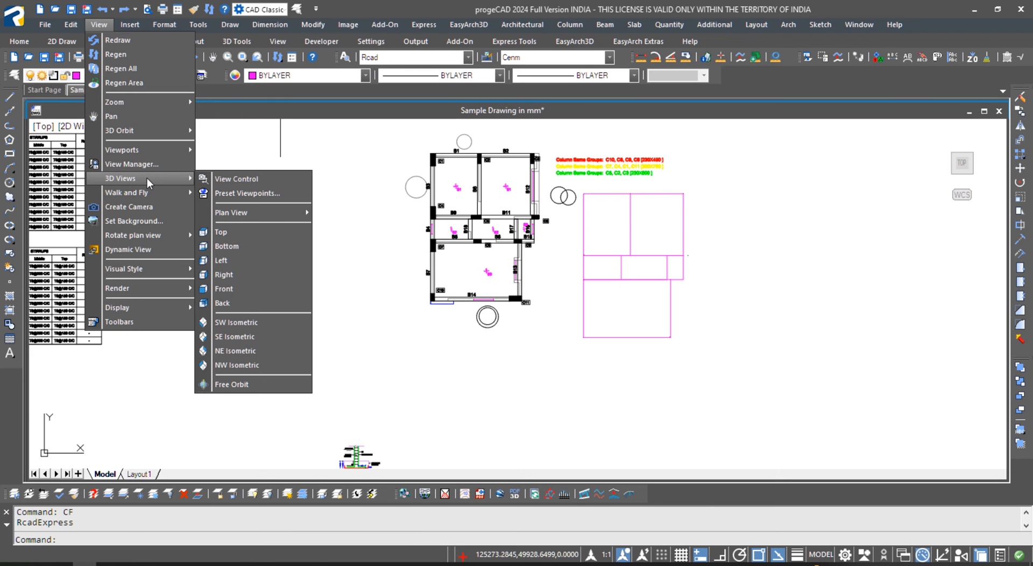
pyautogui.click(234, 324)
pyautogui.scroll(4, 732, 411)
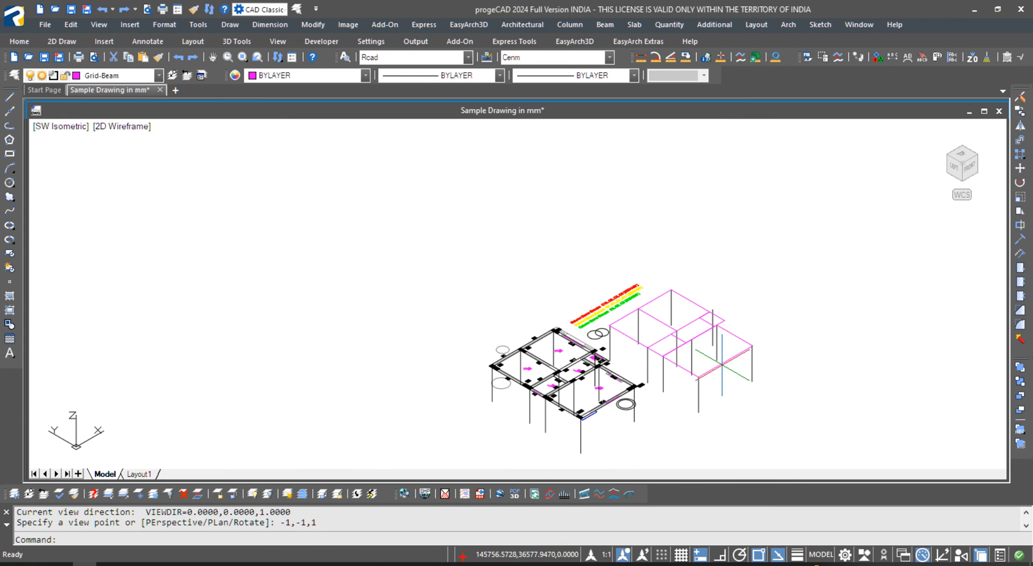
# - Change the model to a top-down plan view from the Beam Centerline View menu
pyautogui.click(639, 25)
pyautogui.moveTo(606, 24)
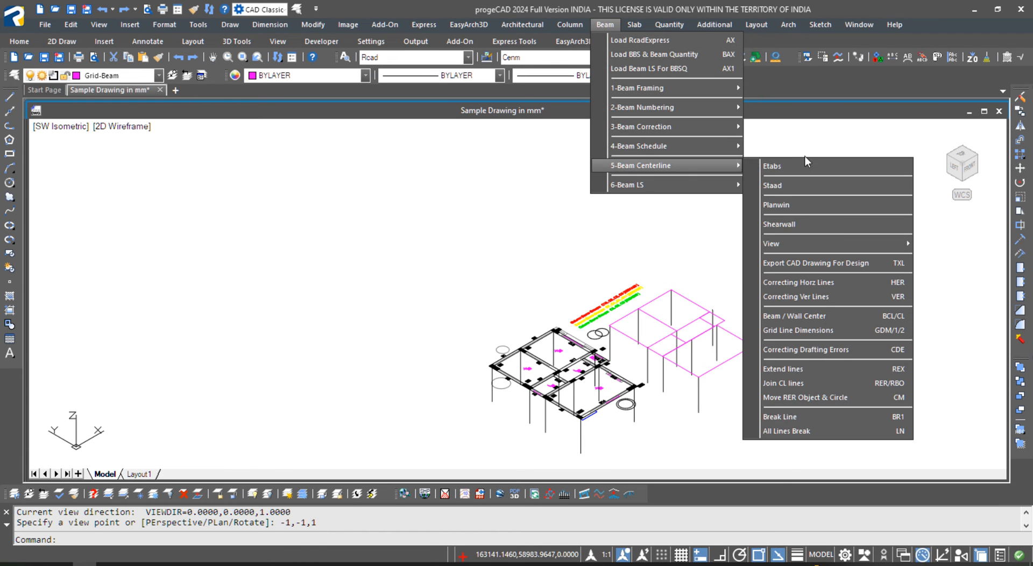
pyautogui.moveTo(674, 194)
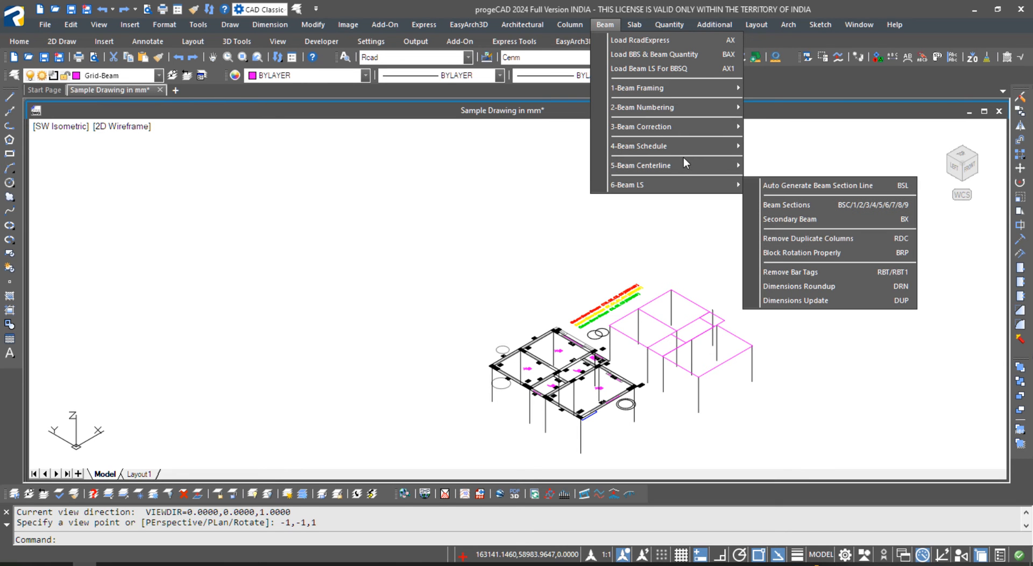
pyautogui.moveTo(673, 147)
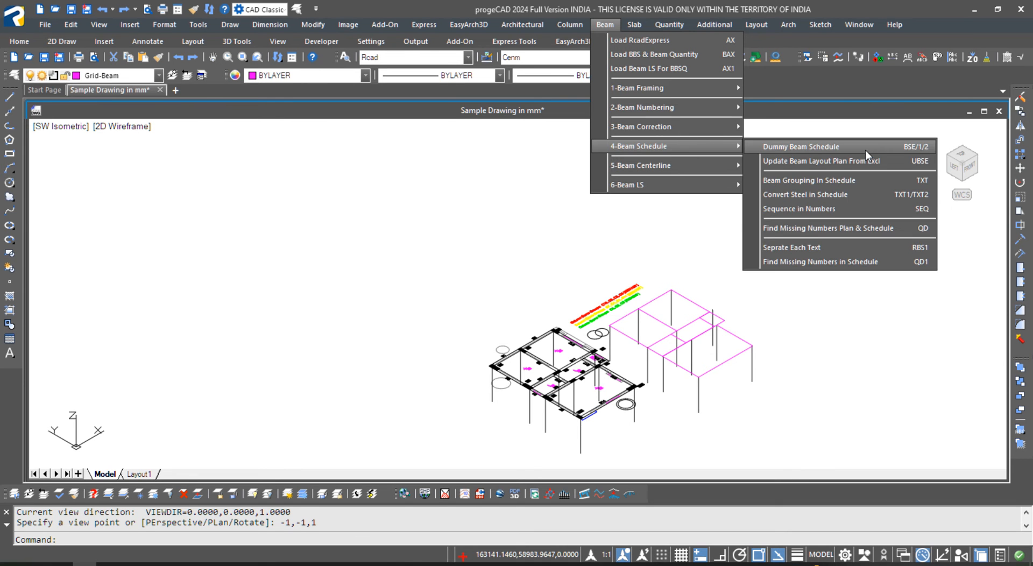
pyautogui.moveTo(728, 165)
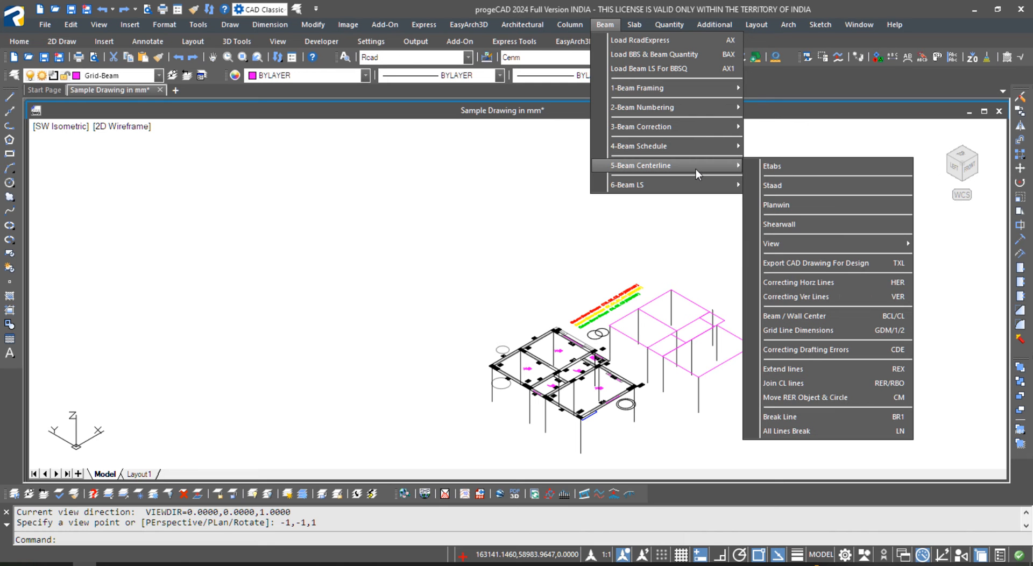
pyautogui.moveTo(822, 243)
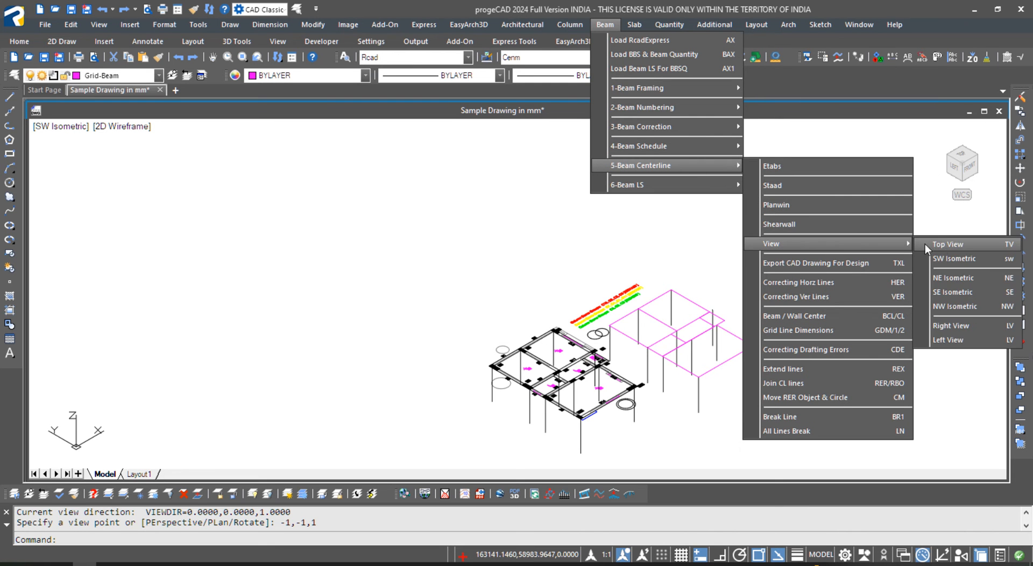
pyautogui.click(940, 246)
pyautogui.scroll(8, 524, 449)
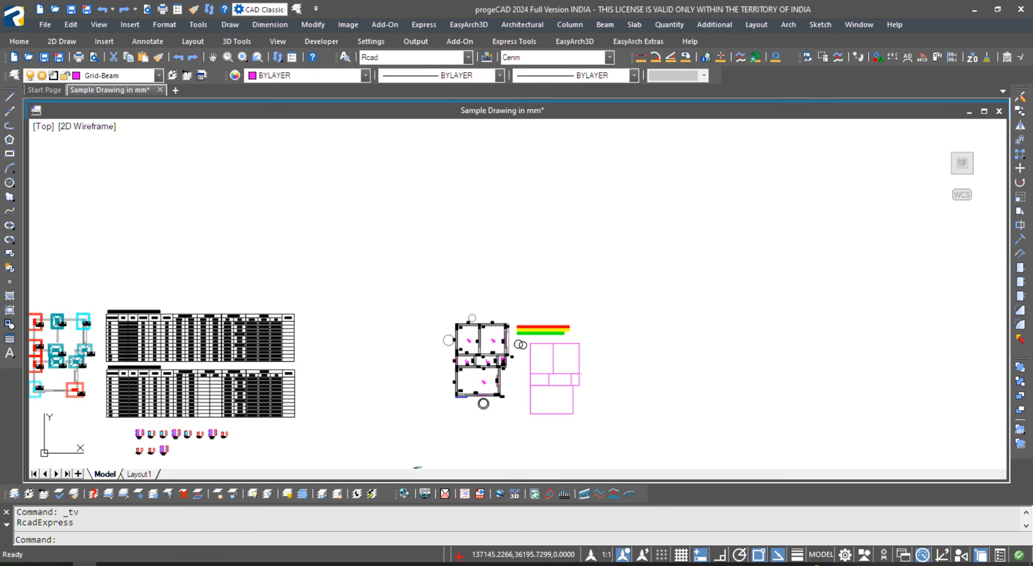
# - Zoom and pan onto the floor plan, toggle Clean Screen with Ctrl+0, then restore the command line
pyautogui.moveTo(541, 314); pyautogui.dragTo(438, 330, button='middle')
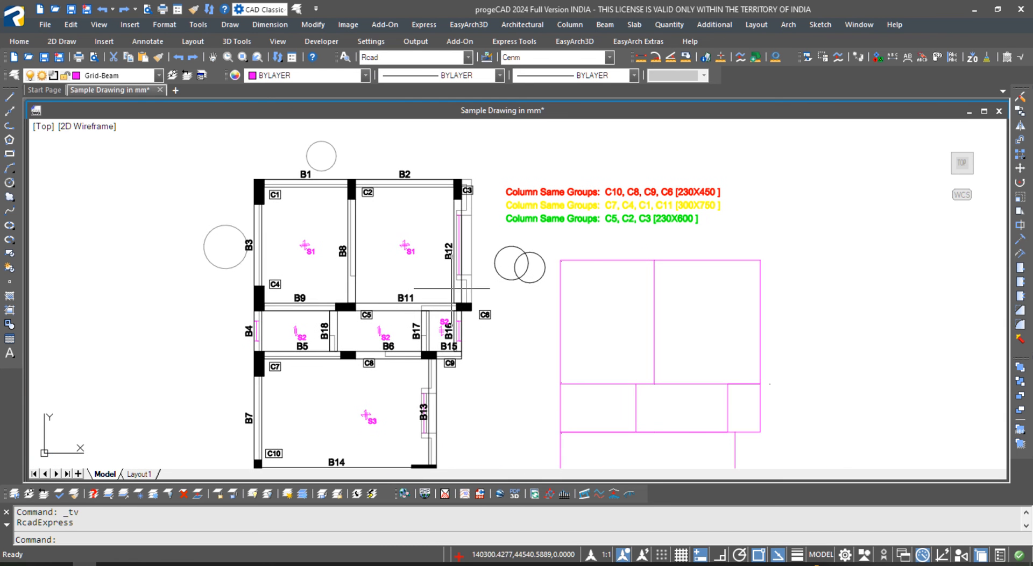
pyautogui.scroll(-2, 409, 227)
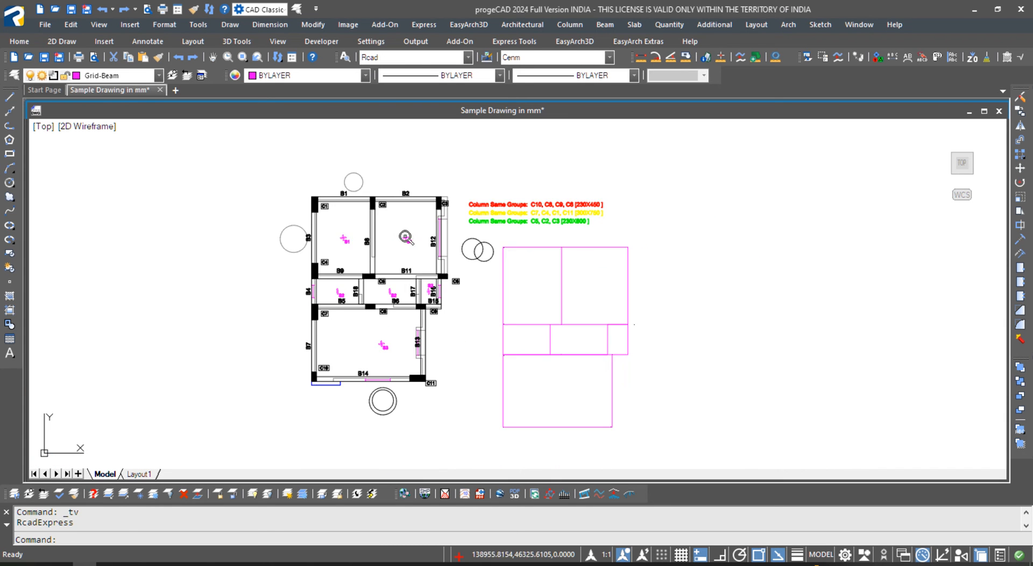
pyautogui.scroll(2, 341, 213)
pyautogui.moveTo(350, 220); pyautogui.dragTo(403, 204, button='middle')
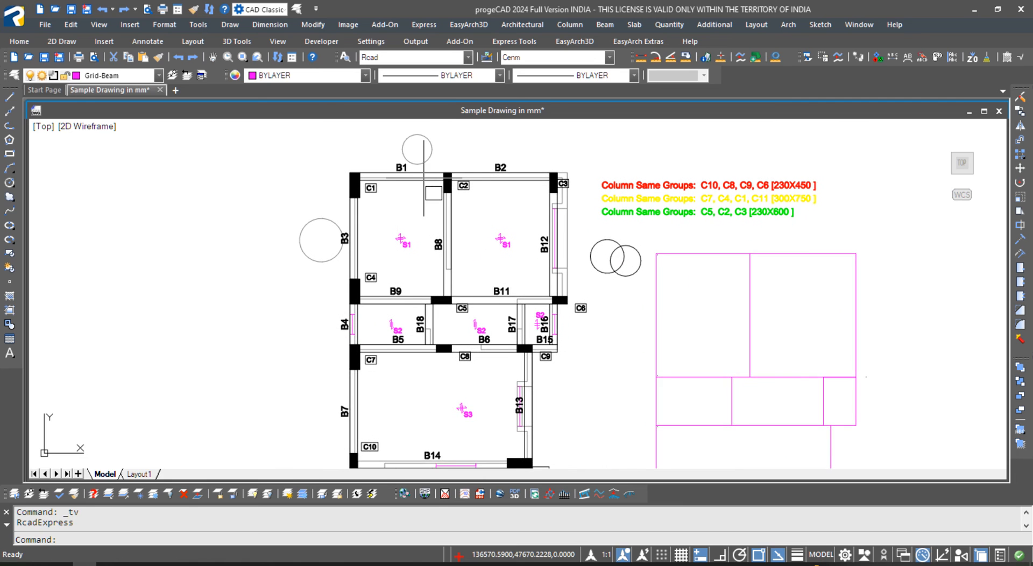
pyautogui.hotkey('ctrl', '0')
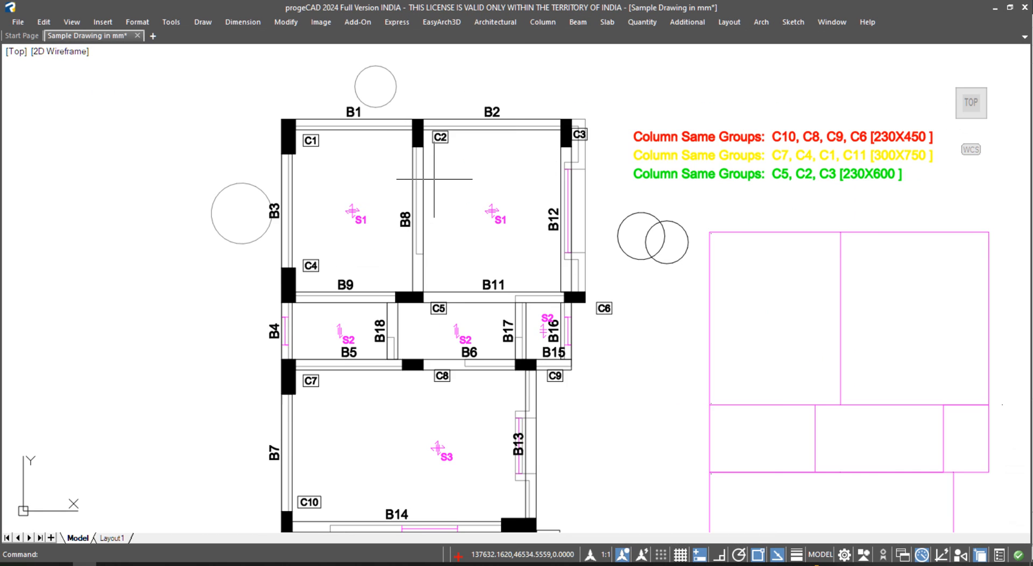
pyautogui.moveTo(446, 216); pyautogui.dragTo(462, 176, button='middle')
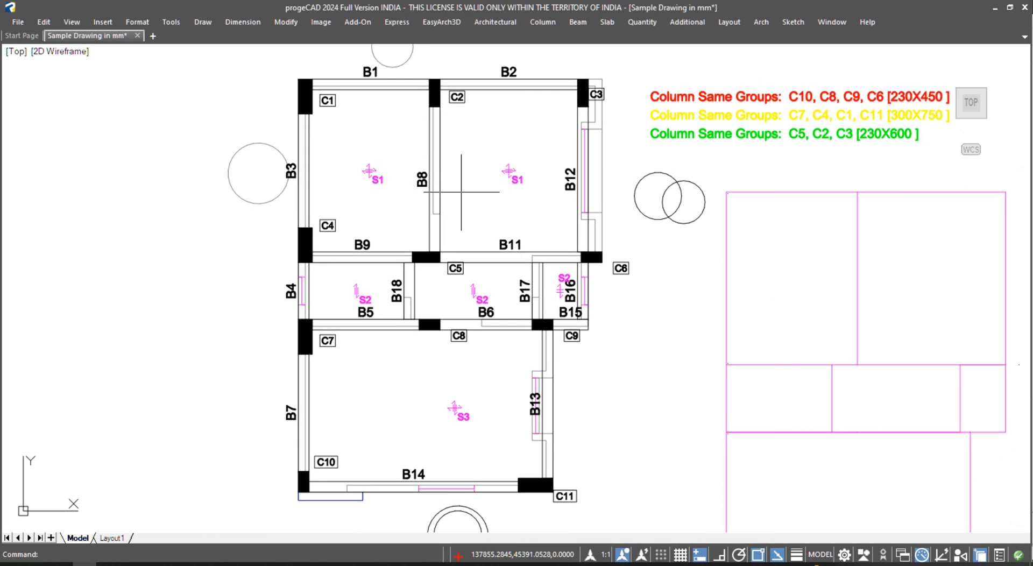
pyautogui.hotkey('ctrl', '9')
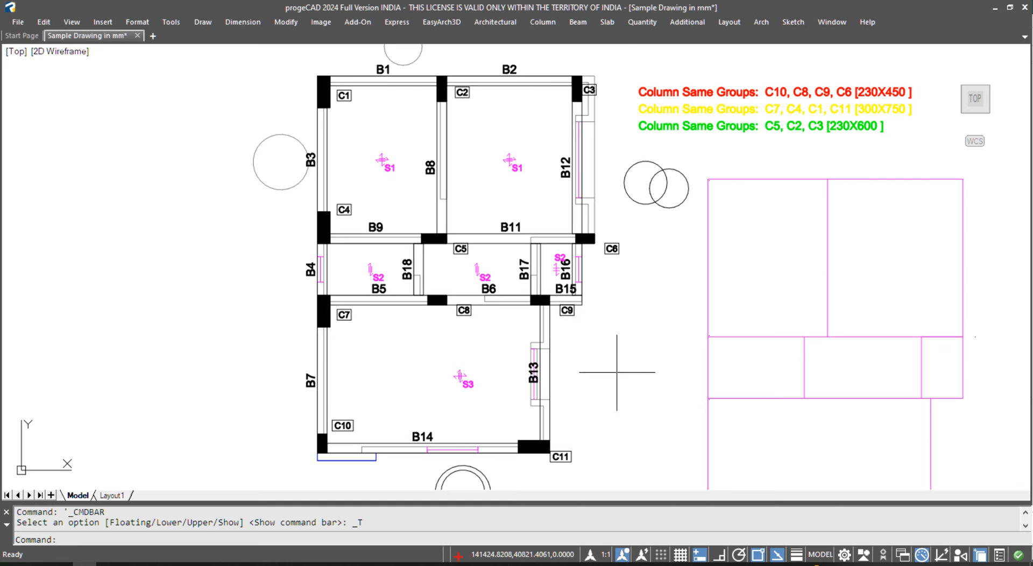
# - Renumber the slabs with ASN, keeping 1 as the starting number, and select the slabs
pyautogui.click(607, 22)
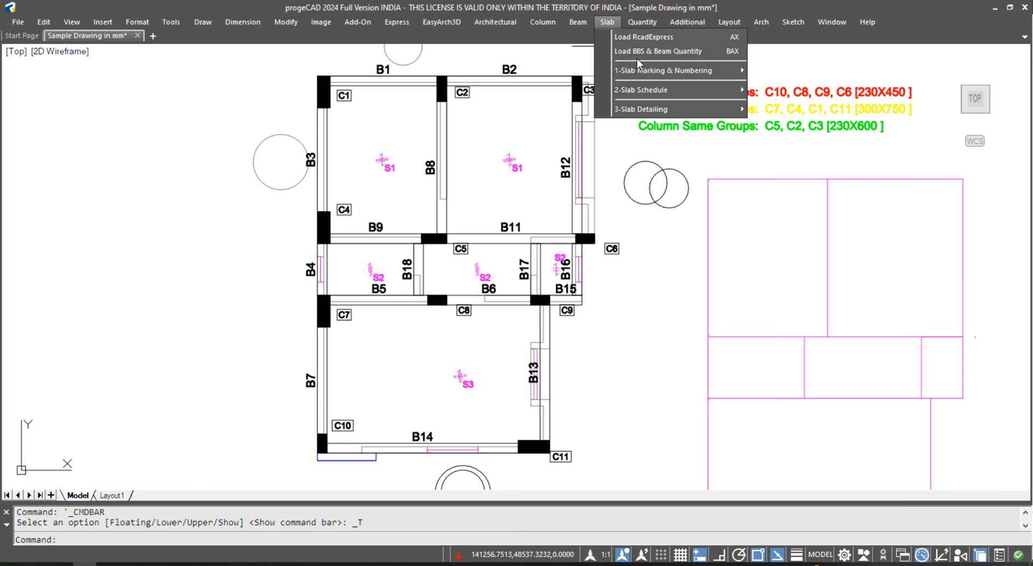
pyautogui.moveTo(660, 71)
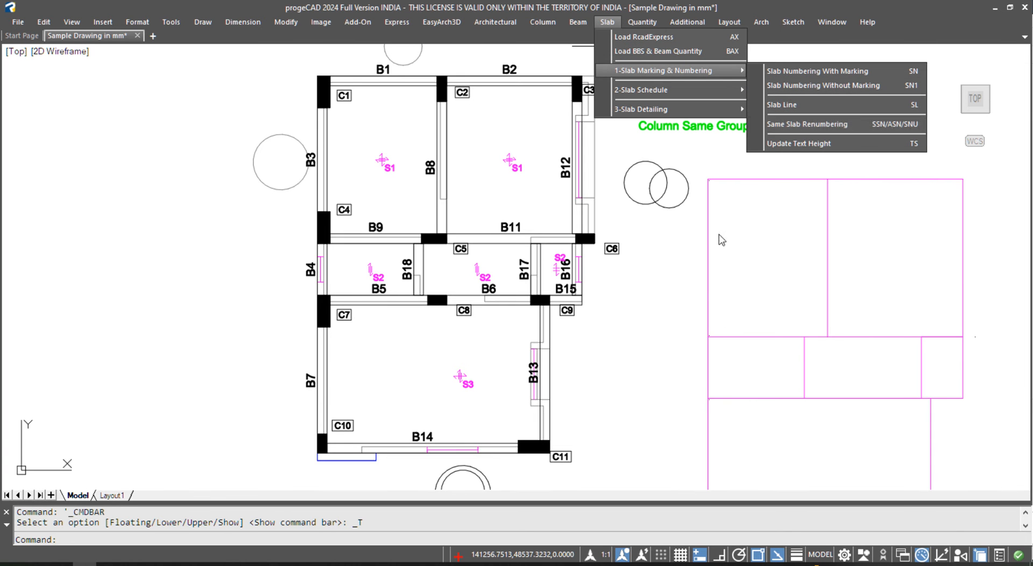
pyautogui.moveTo(743, 218); pyautogui.dragTo(687, 265)
pyautogui.press('Escape')
pyautogui.write('ASN')
pyautogui.press('Return')
pyautogui.press('Return')
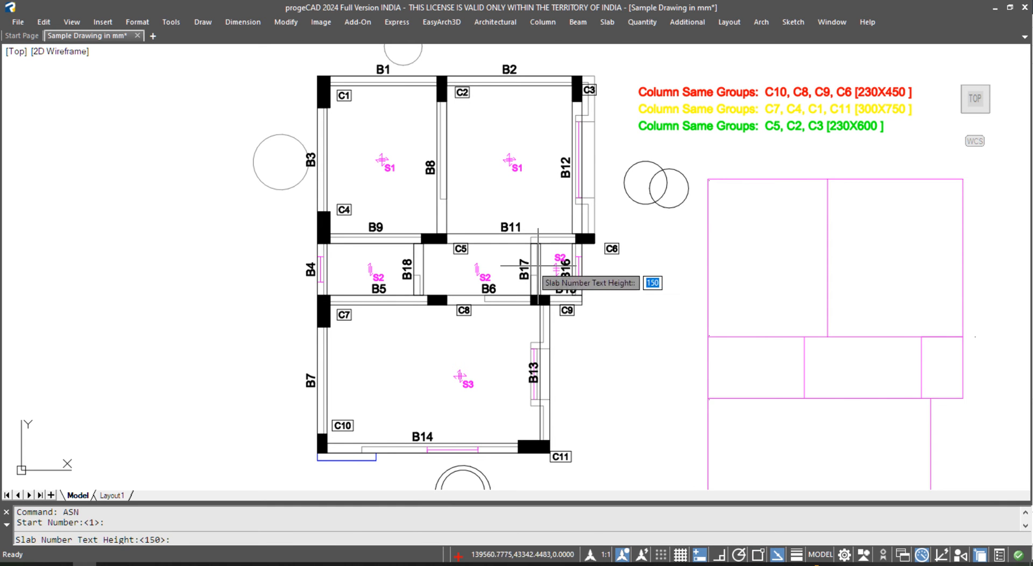
pyautogui.press('Return')
pyautogui.scroll(-4, 330, 147)
pyautogui.click(438, 282)
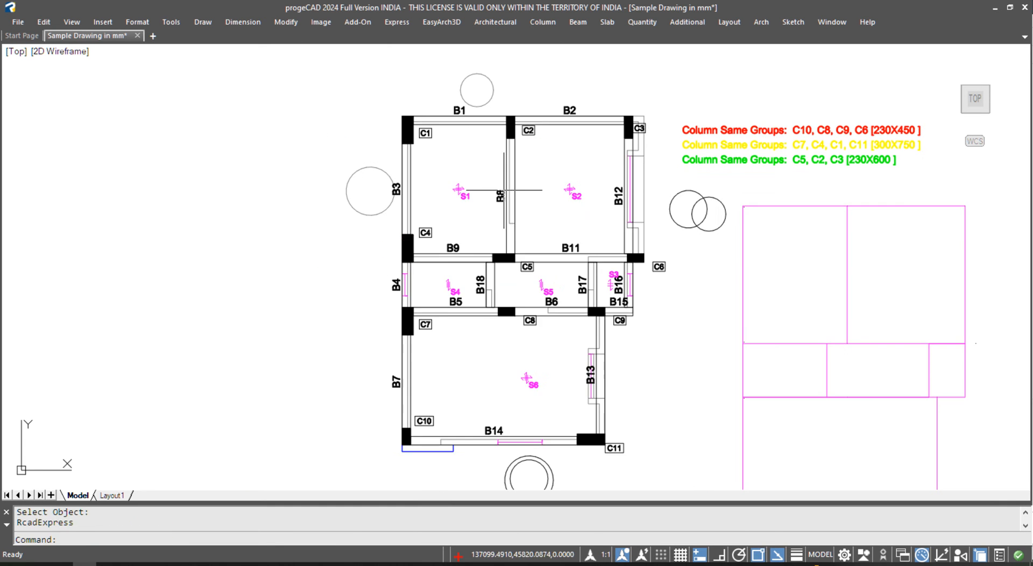
pyautogui.scroll(4, 478, 201)
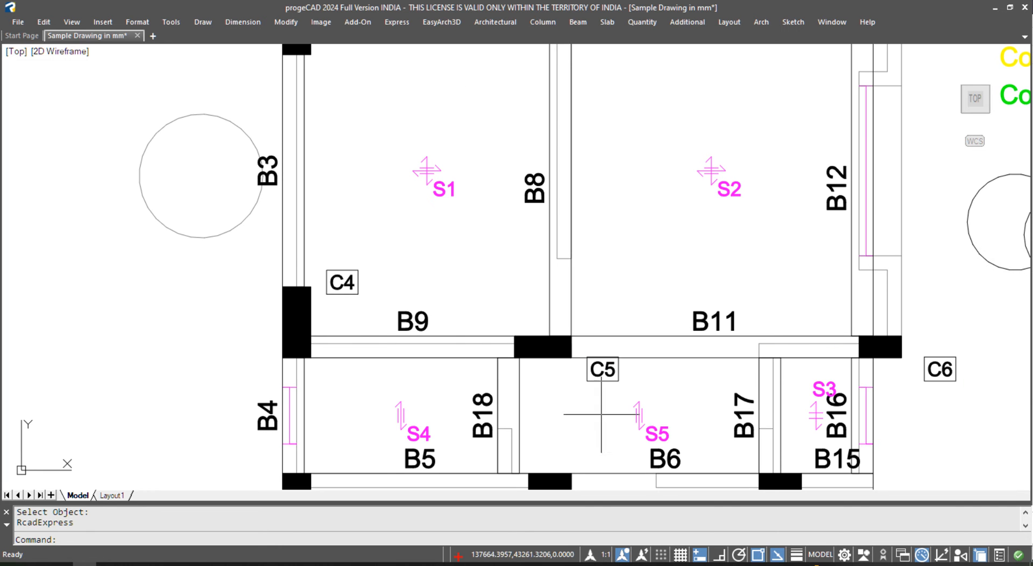
# - Check the lower slab labels across the plan, then cancel the pending selection prompt
pyautogui.moveTo(624, 406); pyautogui.dragTo(544, 208, button='middle')
pyautogui.scroll(-2, 525, 312)
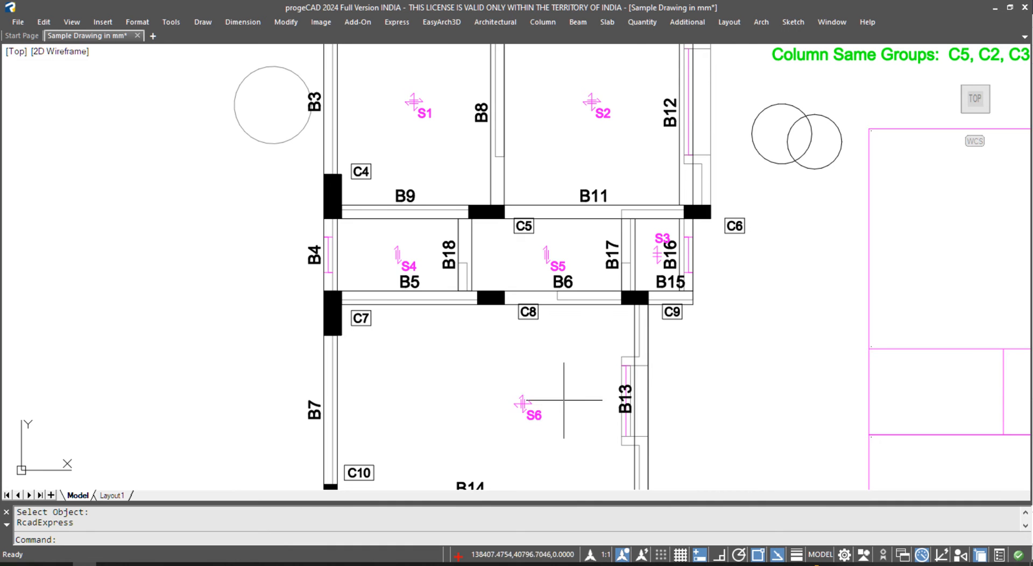
pyautogui.scroll(2, 565, 423)
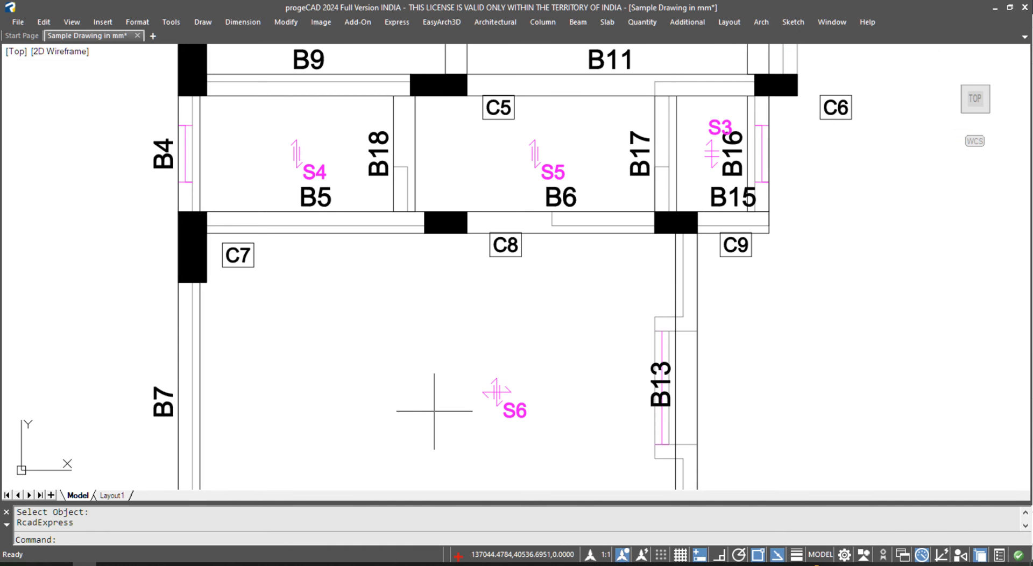
pyautogui.scroll(-6, 447, 377)
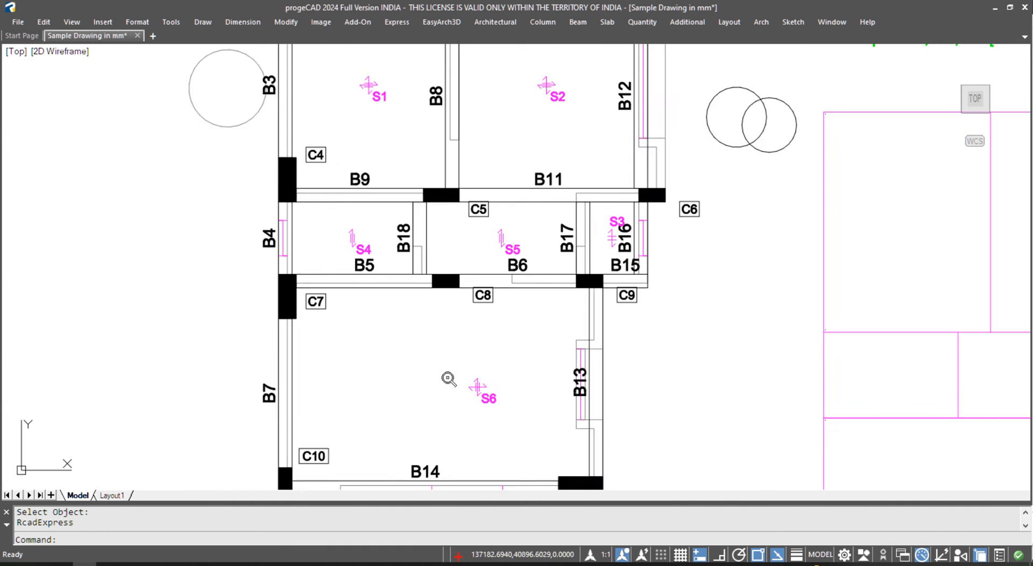
pyautogui.scroll(2, 447, 377)
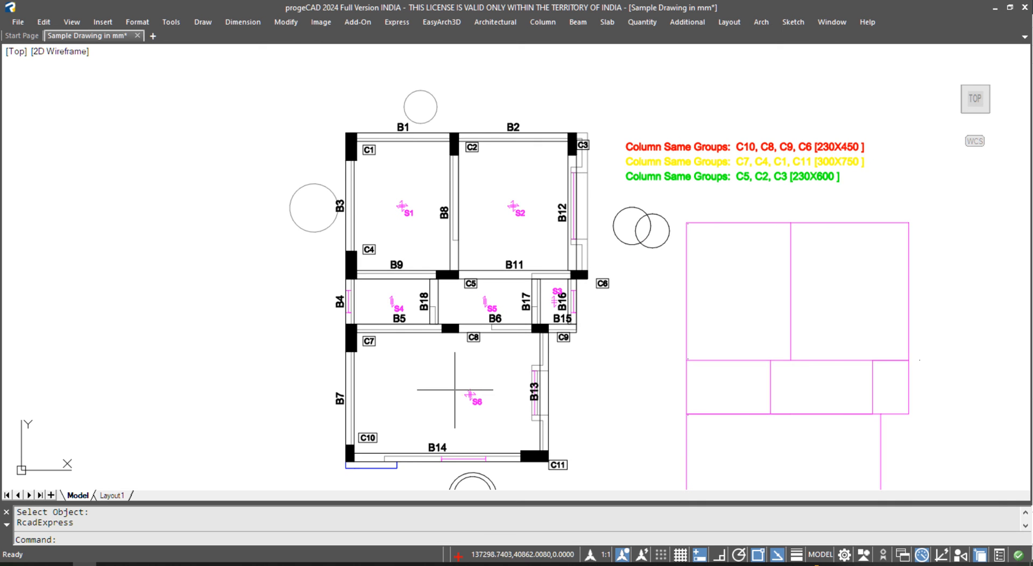
pyautogui.press('Escape')
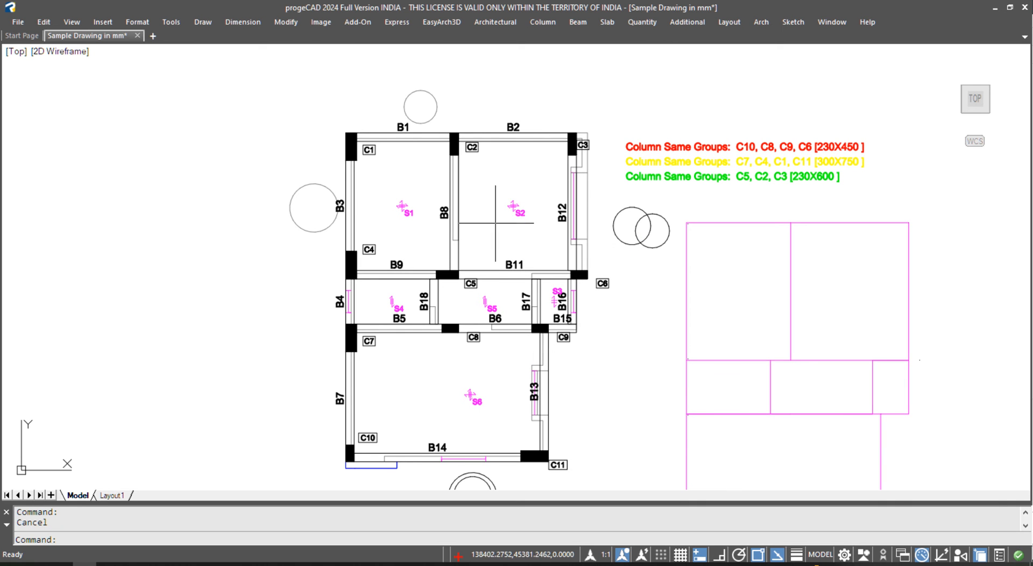
# - Place a Dummy Beam Schedule at text height 200 for the 17 selected beams, then open File Explorer
pyautogui.click(579, 23)
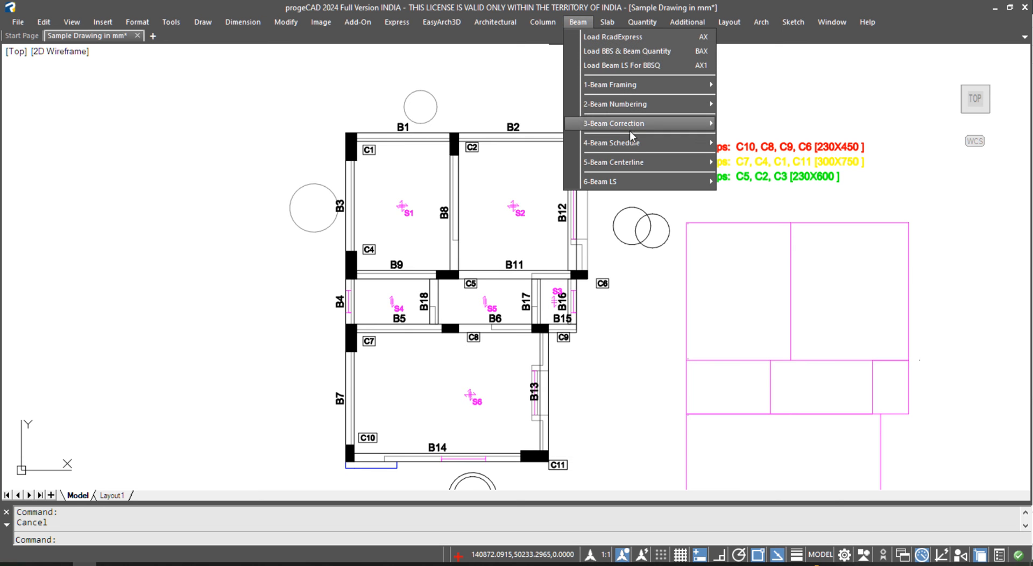
pyautogui.moveTo(672, 142)
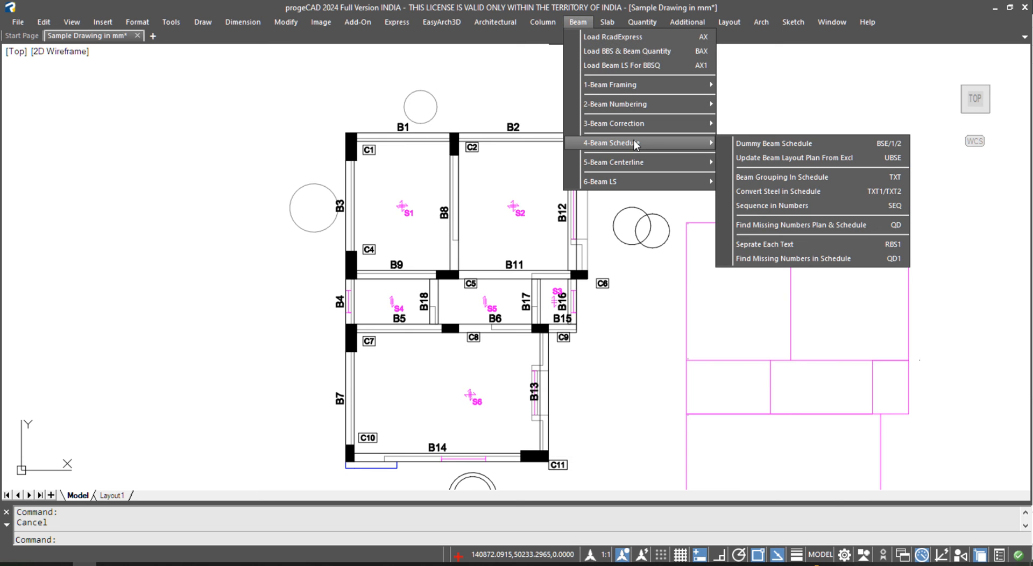
pyautogui.click(815, 144)
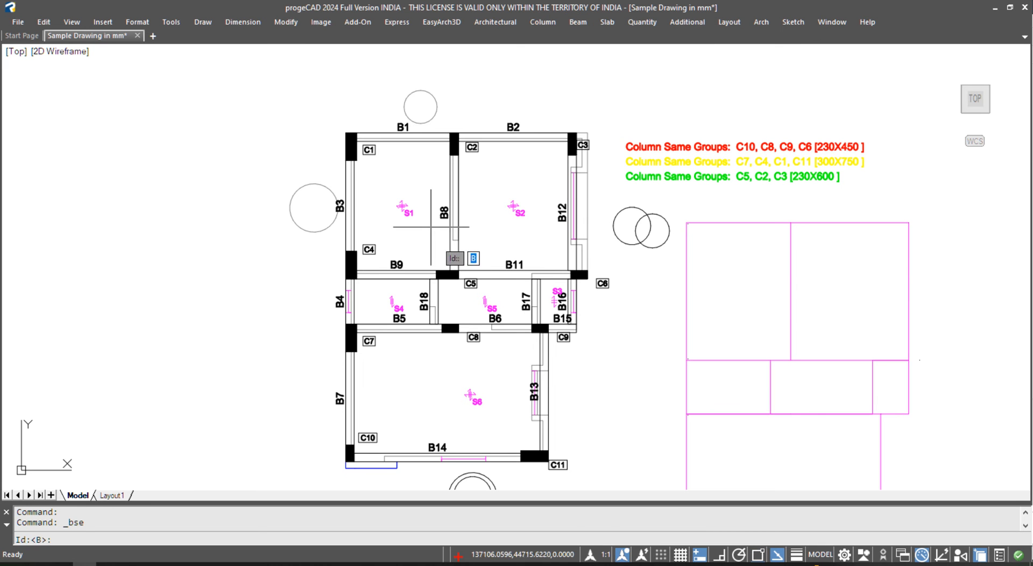
pyautogui.press('Return')
pyautogui.scroll(-4, 345, 139)
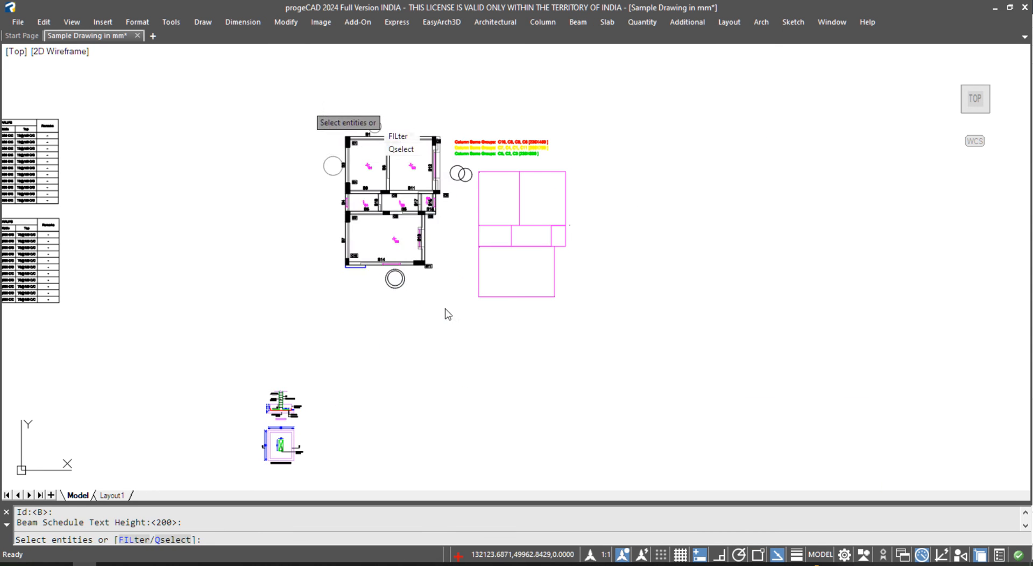
pyautogui.click(311, 103)
pyautogui.click(463, 325)
pyautogui.press('Return')
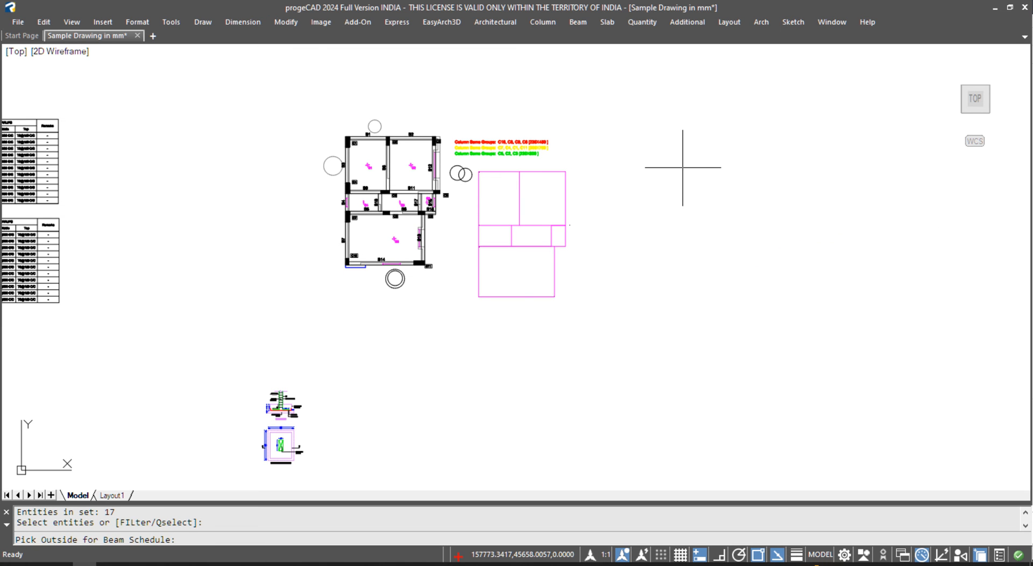
pyautogui.click(683, 167)
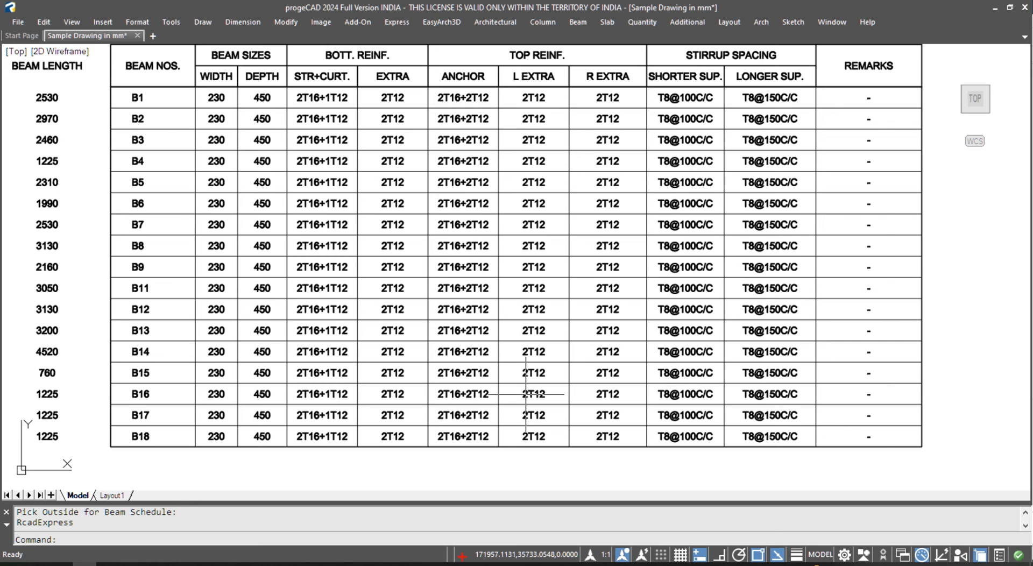
pyautogui.press('super+e')
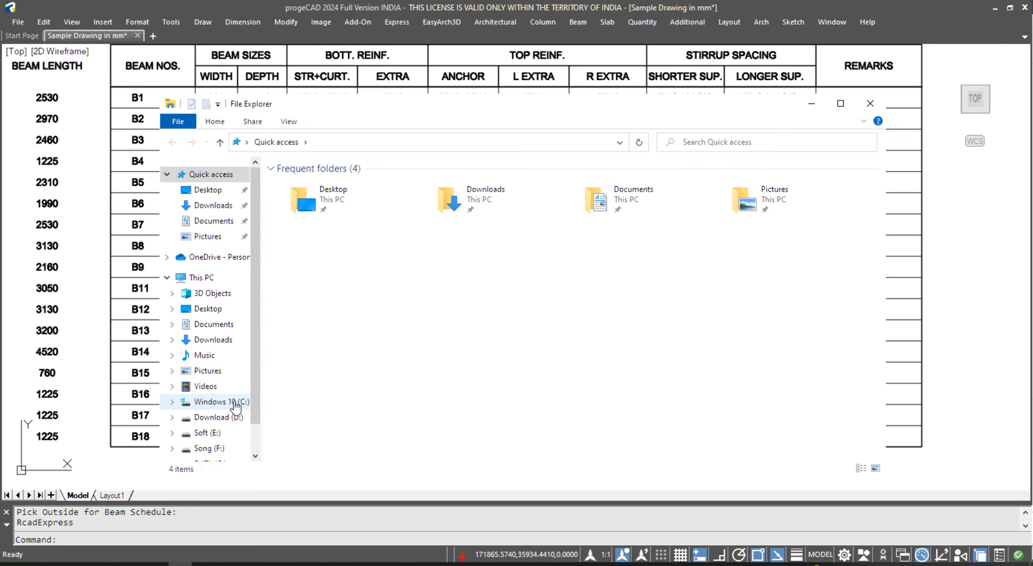
# - Open the Beam spreadsheet from the C:\tmp folder in Excel
pyautogui.click(223, 402)
pyautogui.doubleClick(299, 305)
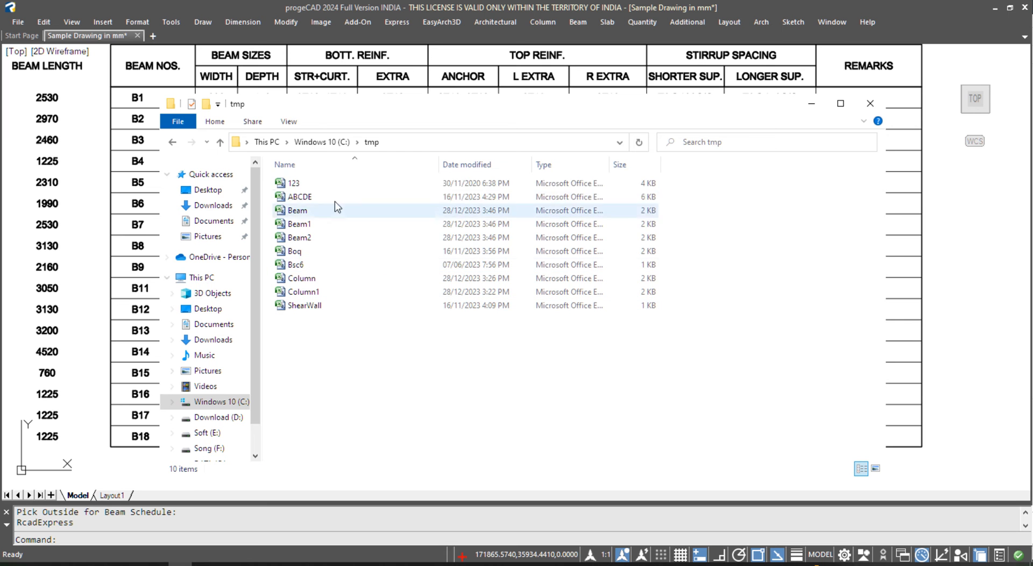
pyautogui.doubleClick(298, 215)
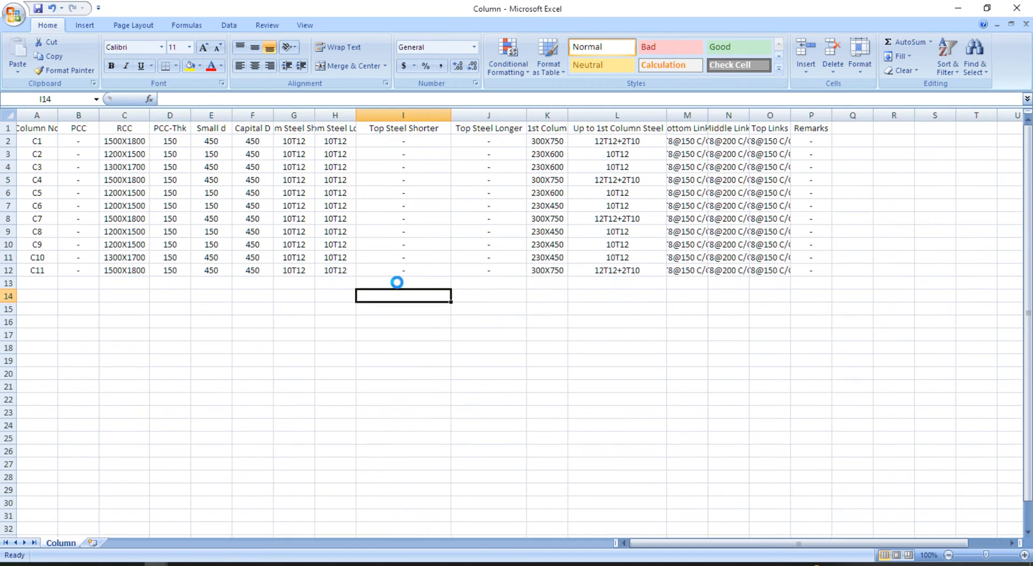
# - AutoFit columns D and E so the Beam Depth and Bottom Steel headings fit
pyautogui.moveTo(155, 143); pyautogui.dragTo(159, 329)
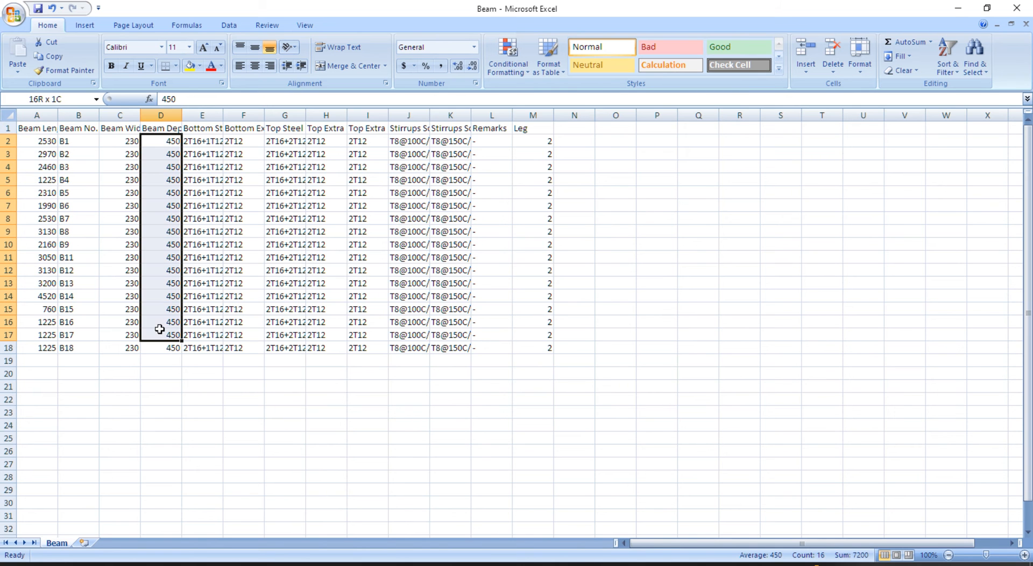
pyautogui.doubleClick(183, 113)
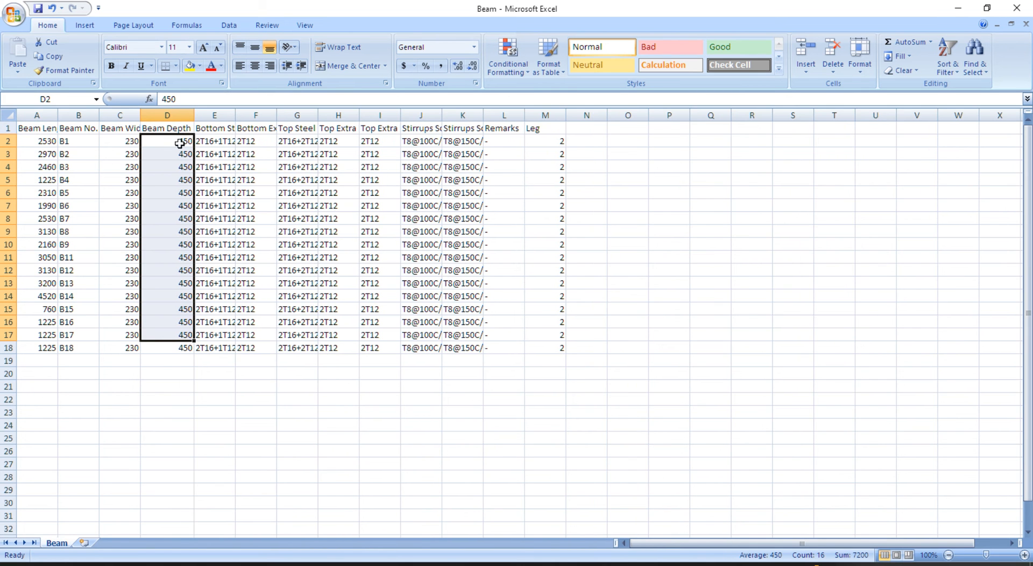
pyautogui.doubleClick(235, 117)
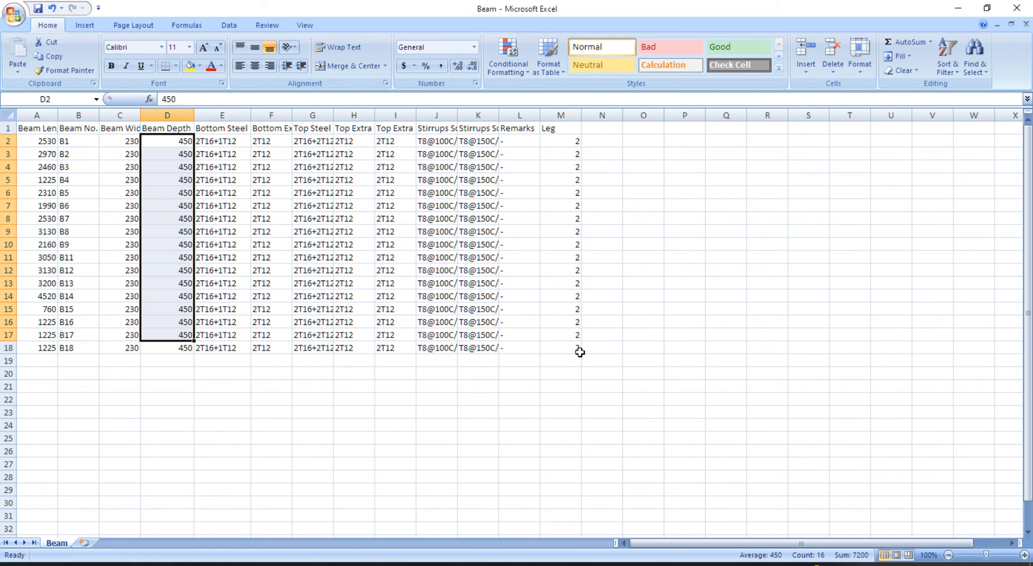
# - Minimize Excel and the tmp folder, dismiss the Beam menu, and zoom back to the floor plan
pyautogui.click(956, 7)
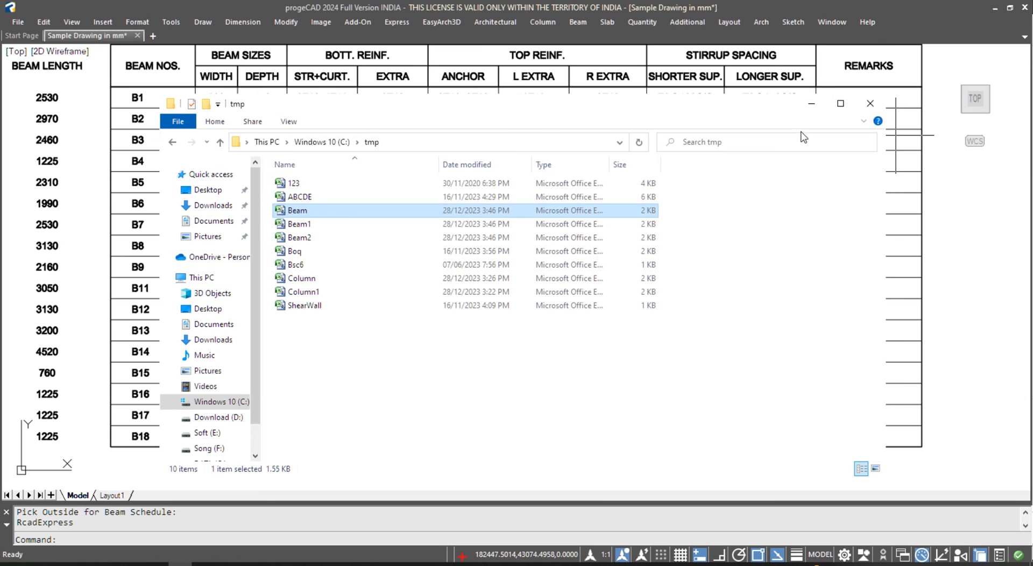
pyautogui.click(811, 103)
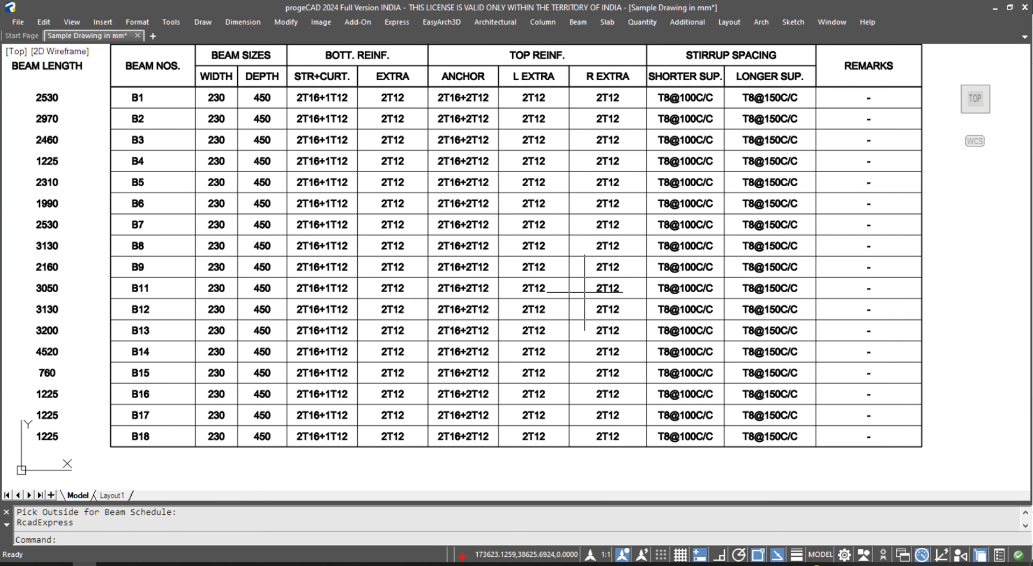
pyautogui.click(577, 25)
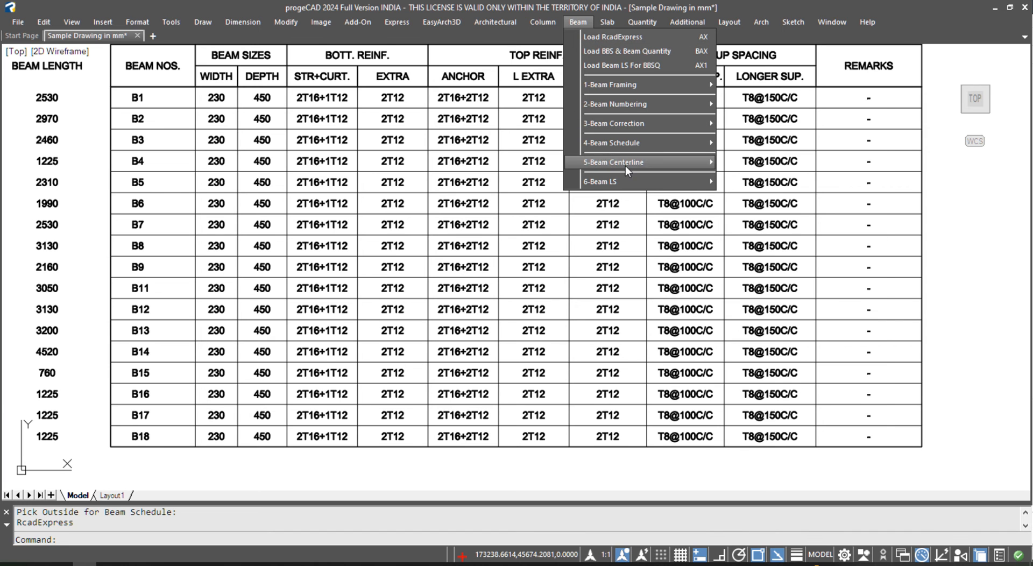
pyautogui.moveTo(632, 141)
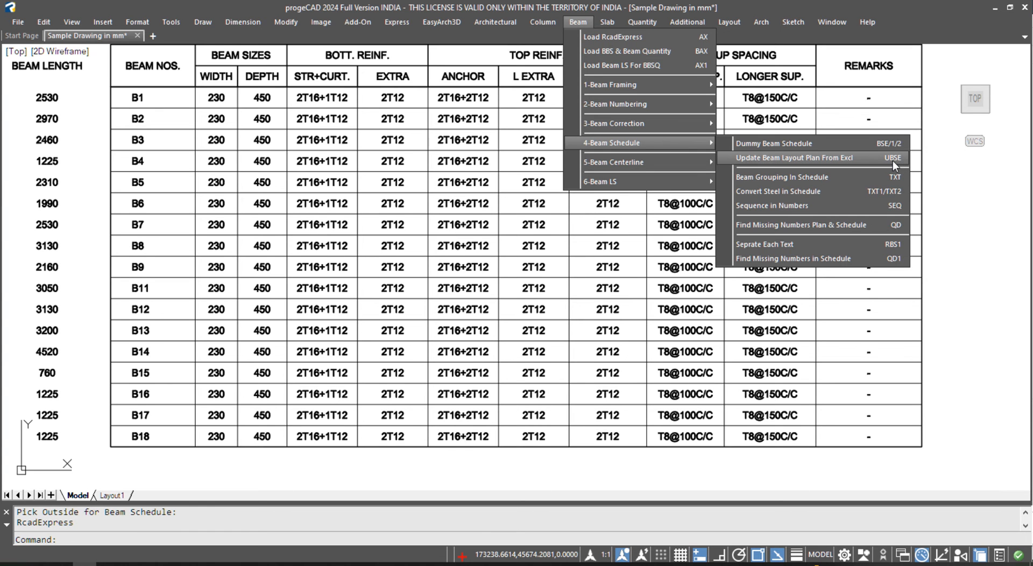
pyautogui.click(952, 268)
pyautogui.scroll(-5, 591, 279)
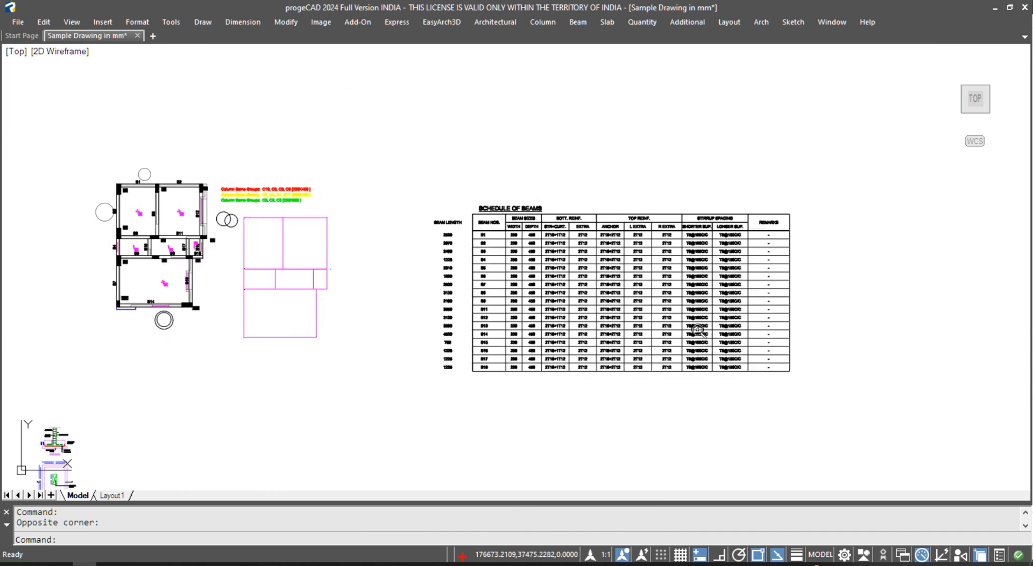
pyautogui.scroll(2, 371, 262)
pyautogui.press('Escape')
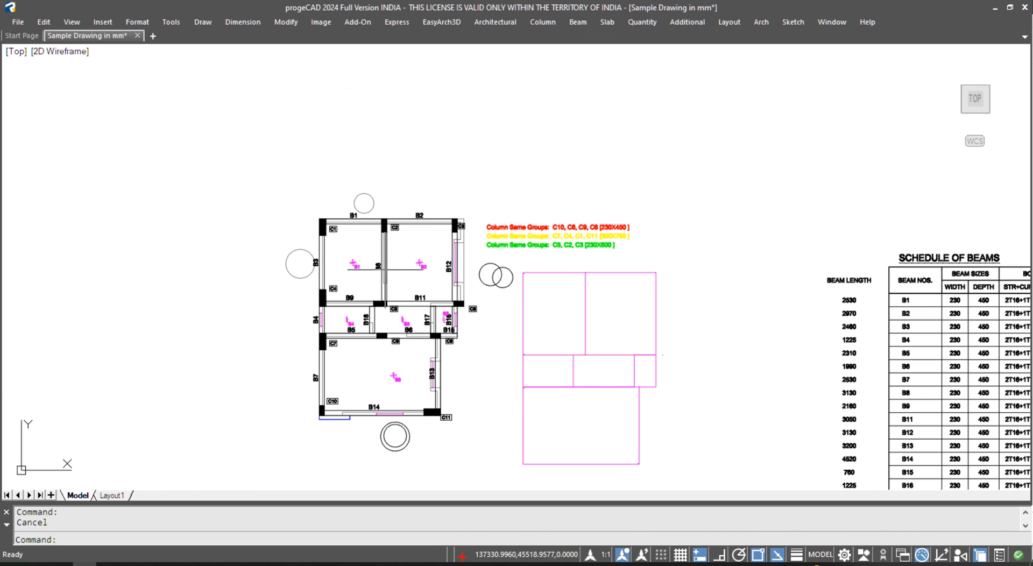
pyautogui.scroll(2, 195, 365)
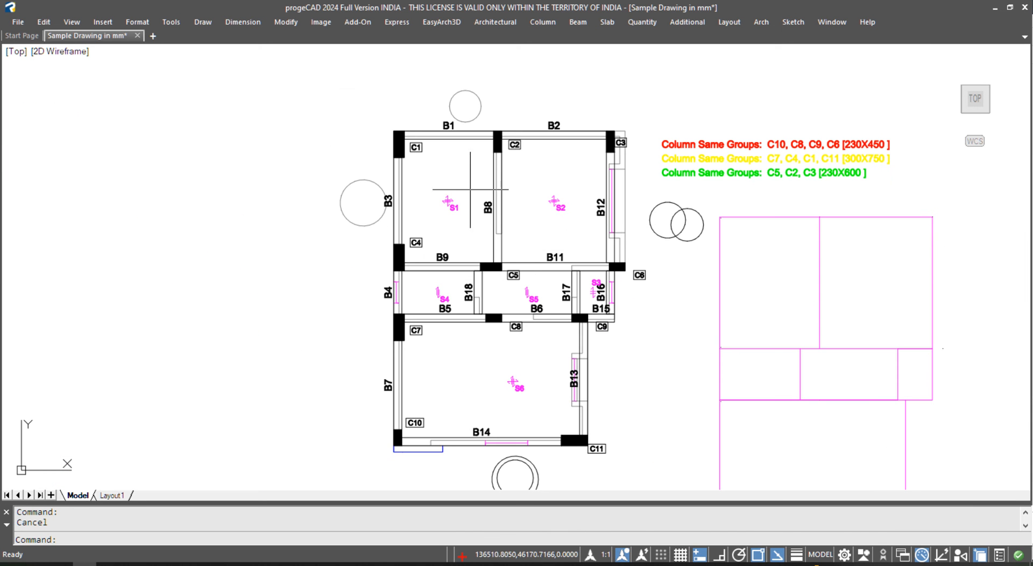
# - Shift the beam layout horizontally left of the architectural plan using Move PD Objects Only
pyautogui.click(578, 22)
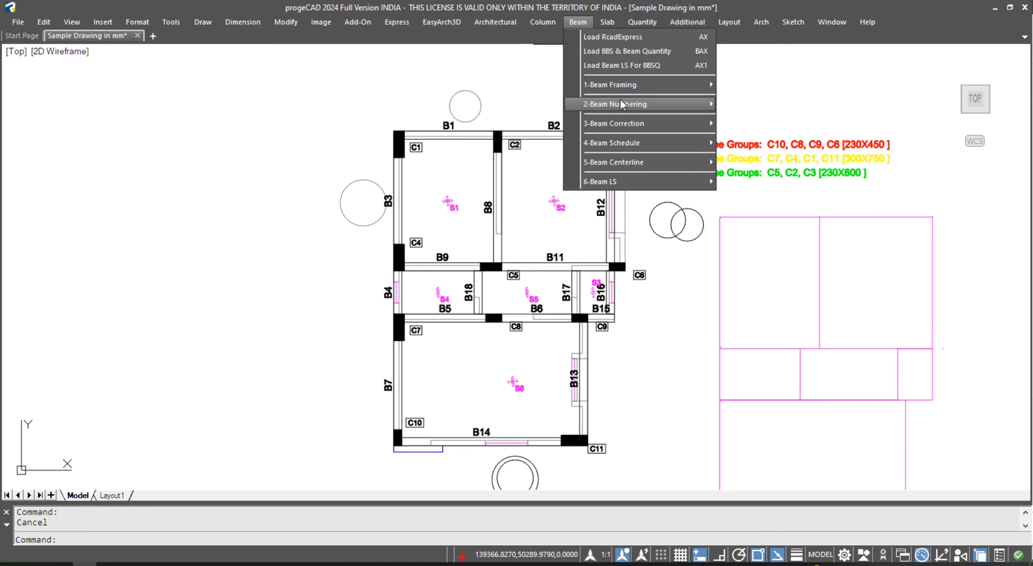
pyautogui.moveTo(621, 105)
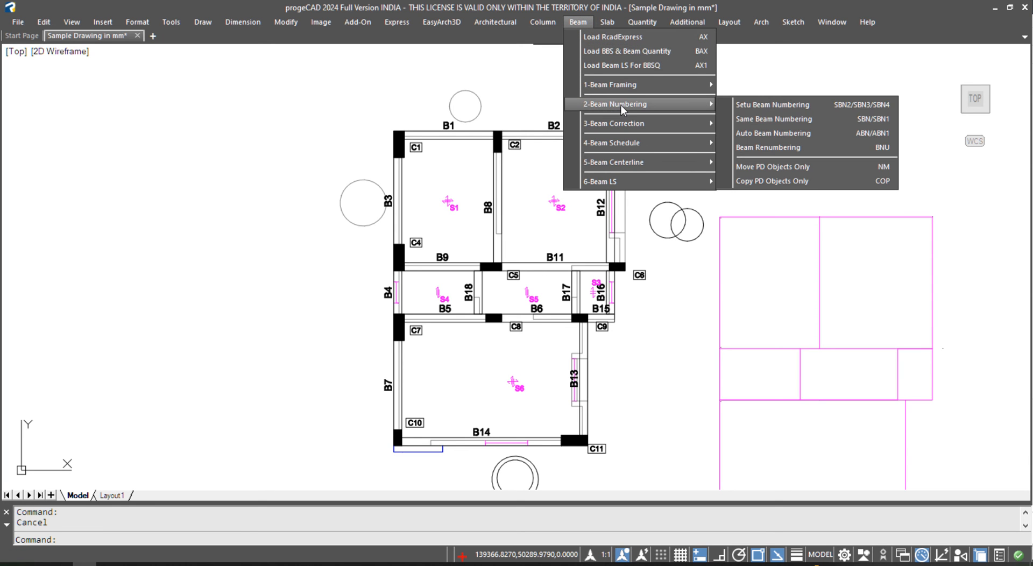
pyautogui.click(814, 166)
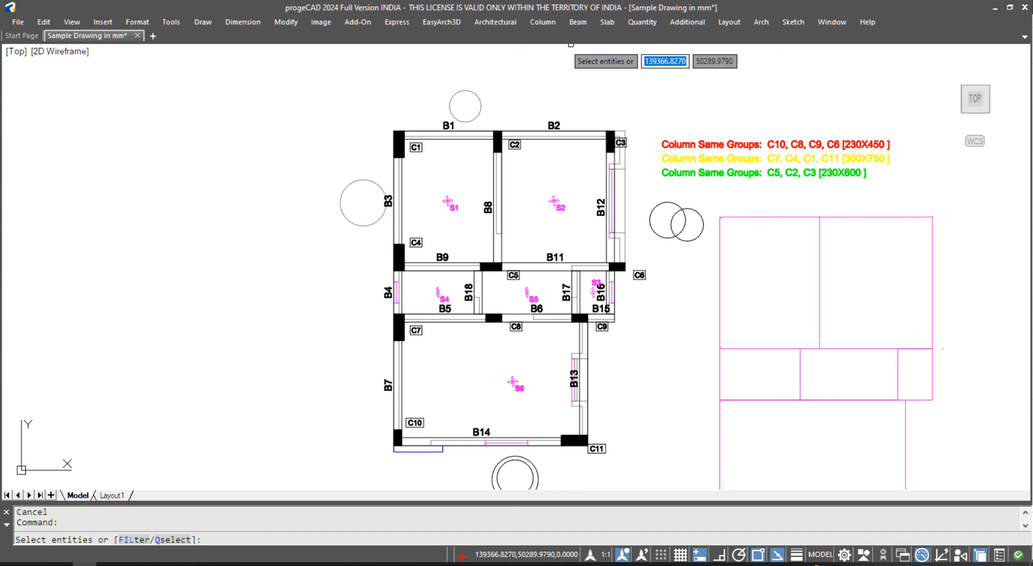
pyautogui.scroll(-2, 666, 103)
pyautogui.click(669, 85)
pyautogui.click(445, 350)
pyautogui.press('Return')
pyautogui.click(588, 221)
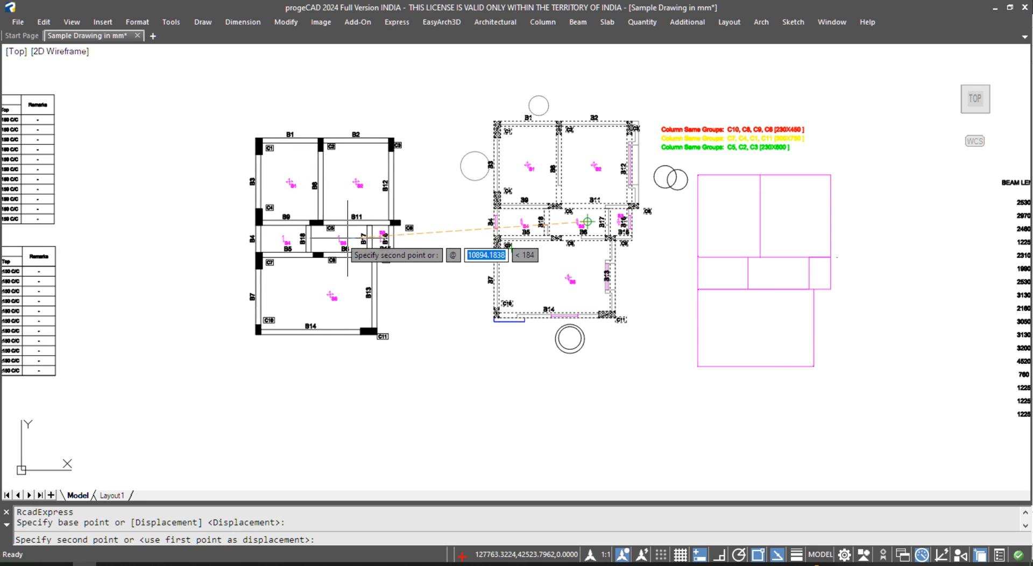
pyautogui.press('F8')
pyautogui.click(365, 222)
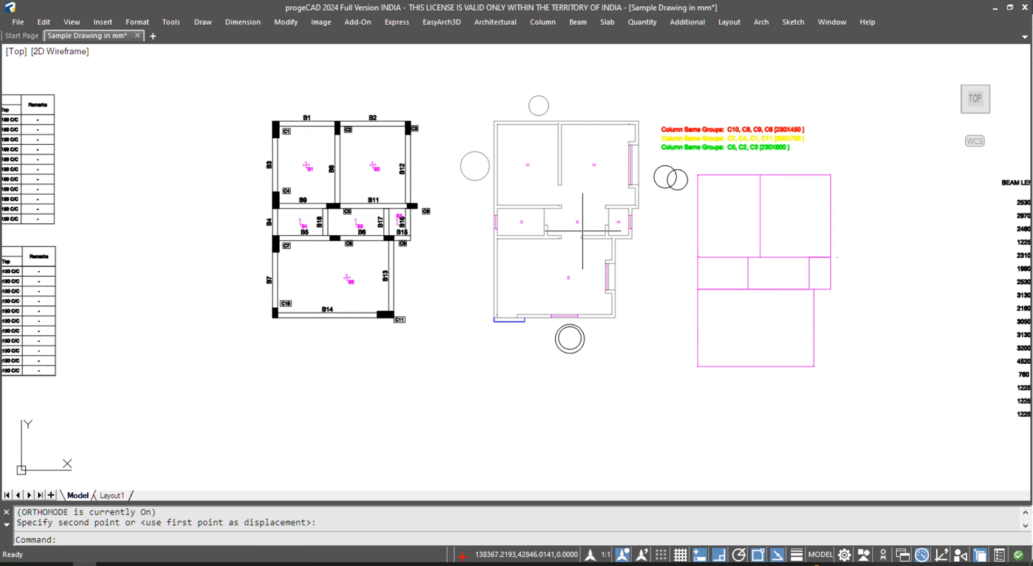
pyautogui.scroll(4, 535, 161)
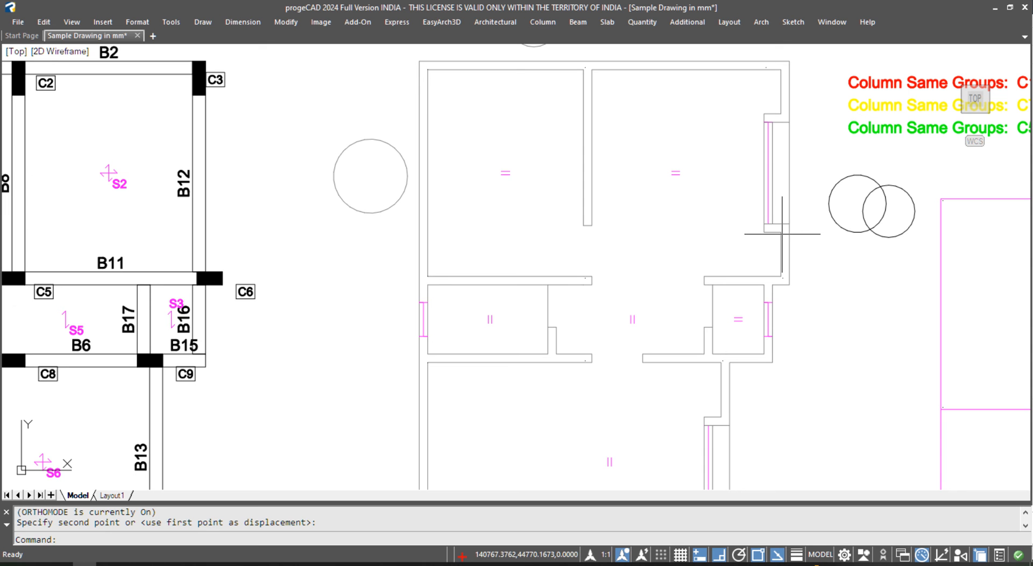
# - Window-select the pink slab marks in the seven rooms of the architectural plan
pyautogui.click(484, 153)
pyautogui.click(554, 181)
pyautogui.click(653, 152)
pyautogui.click(685, 189)
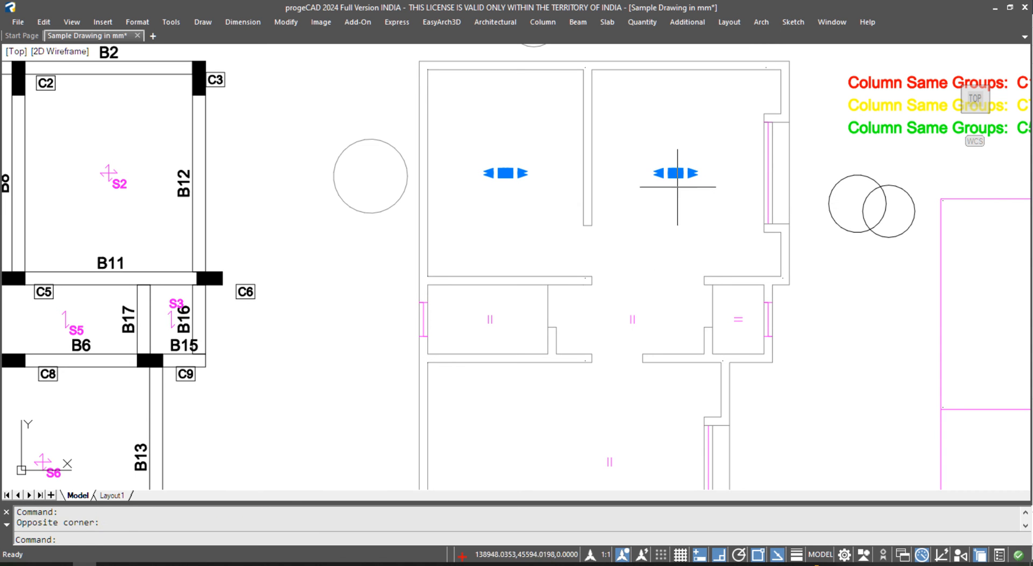
pyautogui.click(474, 299)
pyautogui.click(512, 346)
pyautogui.click(581, 416)
pyautogui.click(629, 463)
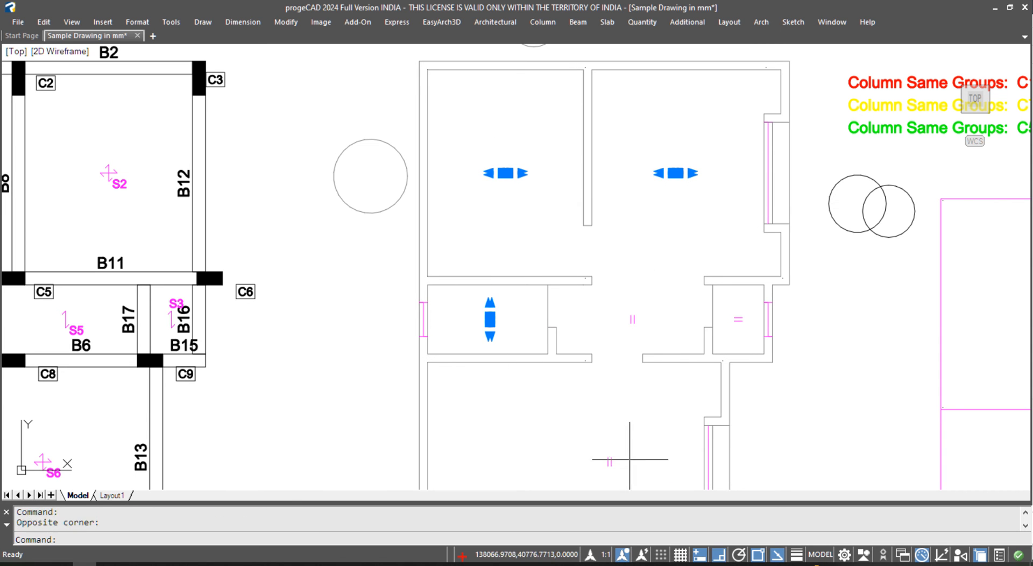
pyautogui.click(655, 340)
pyautogui.click(624, 295)
pyautogui.click(639, 413)
pyautogui.click(593, 474)
pyautogui.click(741, 305)
pyautogui.click(730, 343)
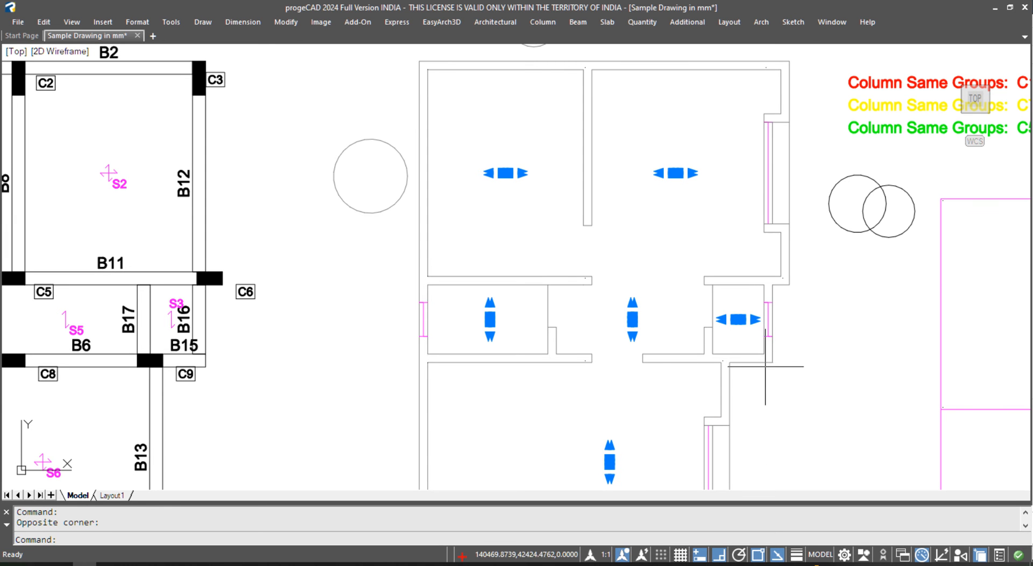
# - Move the selected slab marks onto the beam layout, dropping them at column C9's corner
pyautogui.write('m')
pyautogui.press('Return')
pyautogui.click(772, 362)
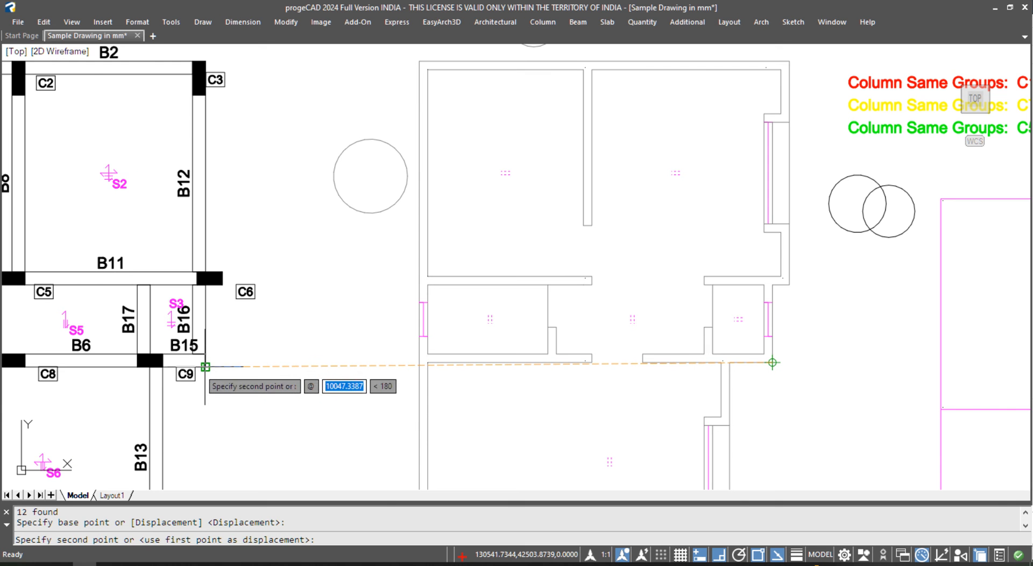
pyautogui.moveTo(205, 366); pyautogui.dragTo(512, 342, button='middle')
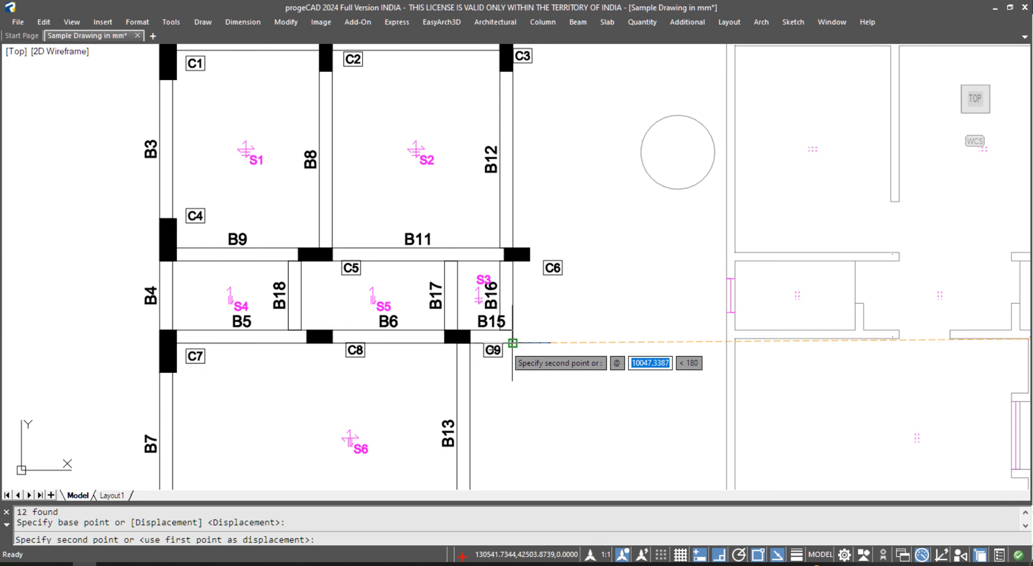
pyautogui.moveTo(512, 344); pyautogui.dragTo(124, 340, button='middle')
pyautogui.press('Escape')
pyautogui.press('Escape')
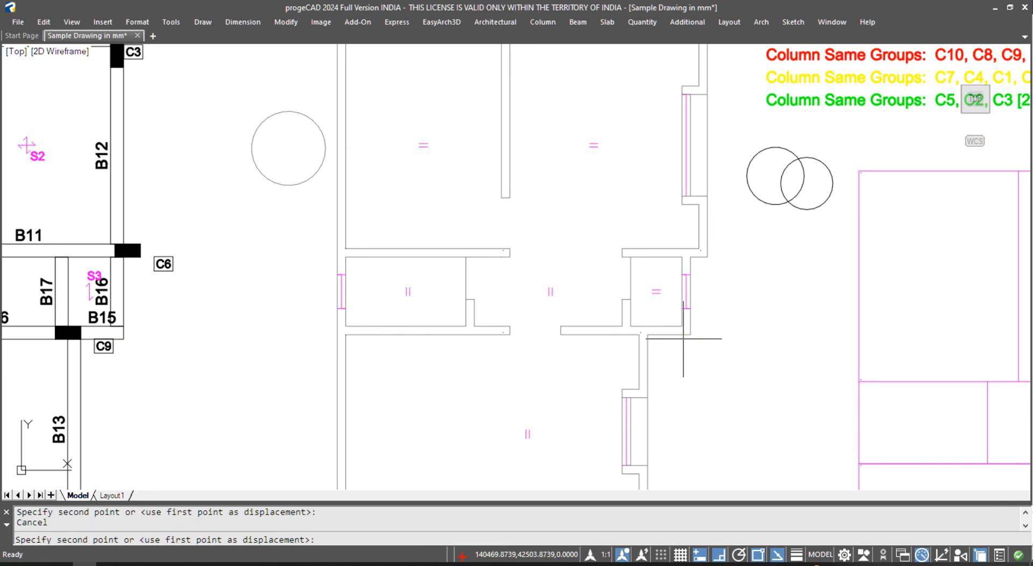
pyautogui.write('m')
pyautogui.press('Return')
pyautogui.write('p')
pyautogui.press('Return')
pyautogui.press('Return')
pyautogui.click(690, 326)
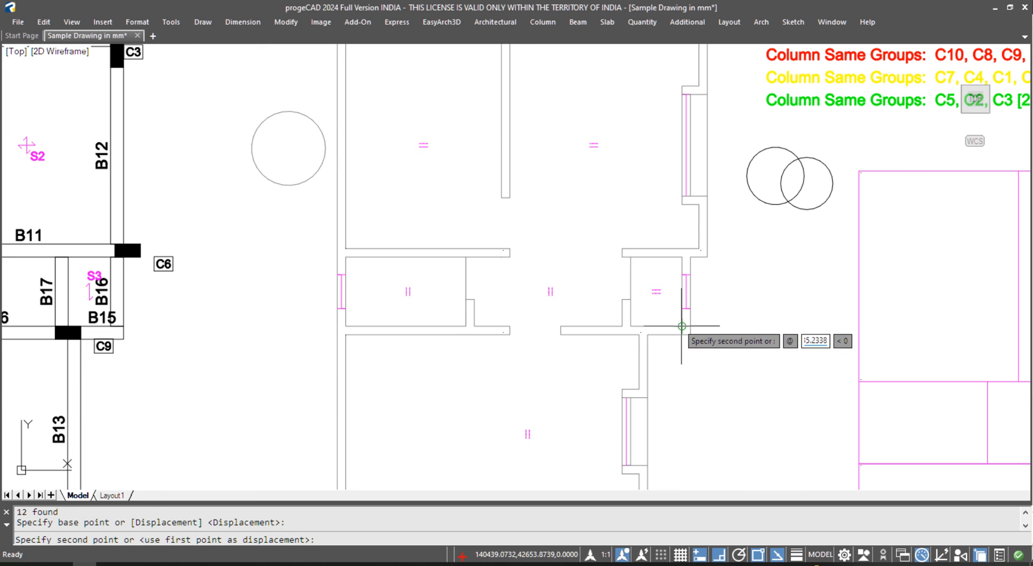
pyautogui.scroll(-3, 519, 339)
pyautogui.scroll(6, 517, 323)
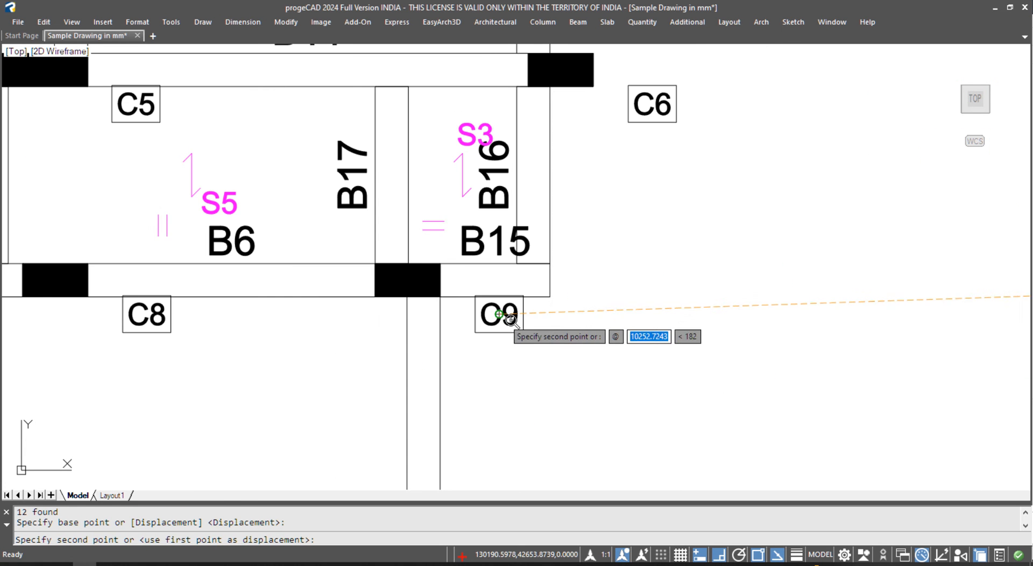
pyautogui.click(529, 275)
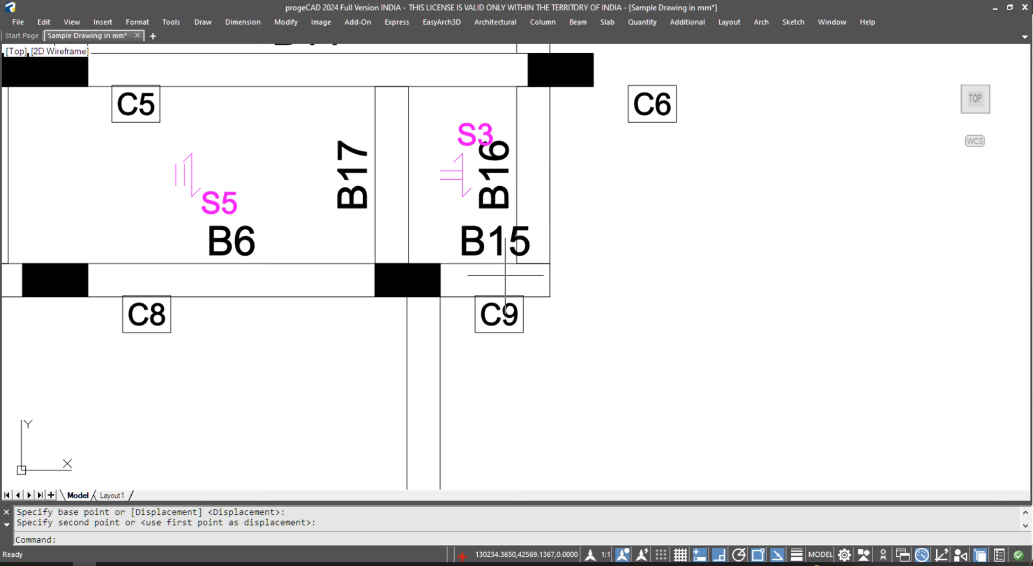
# - Nudge the same slab marks slightly to the right within the beam plan
pyautogui.write('m')
pyautogui.press('Return')
pyautogui.write('p')
pyautogui.press('Return')
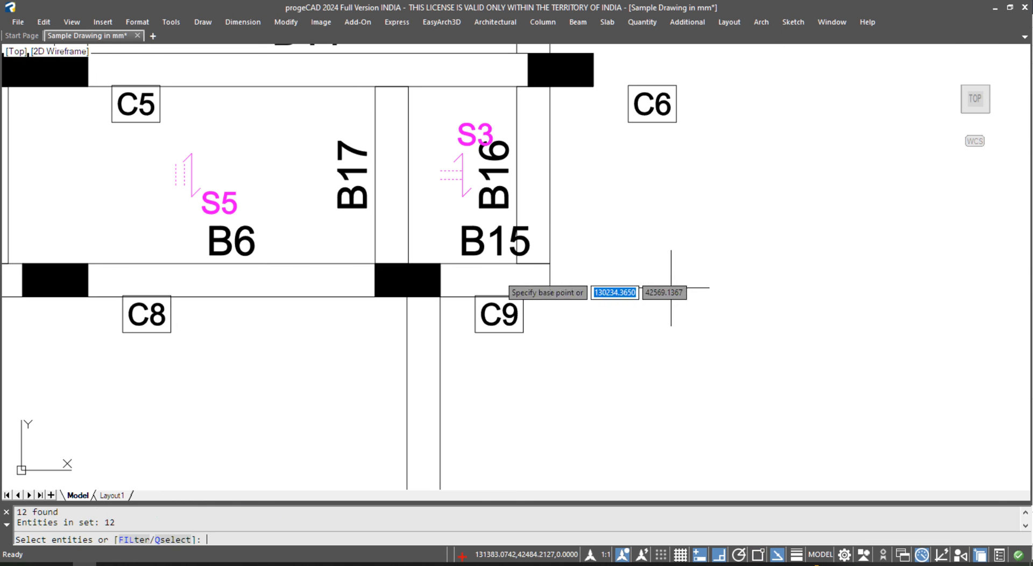
pyautogui.press('Return')
pyautogui.click(714, 300)
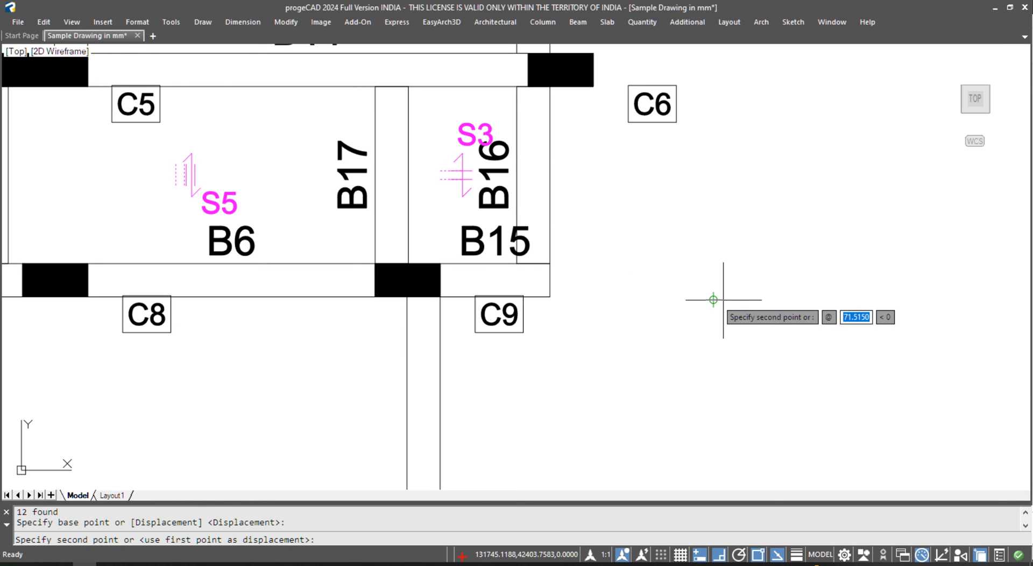
pyautogui.click(724, 300)
pyautogui.scroll(-4, 652, 279)
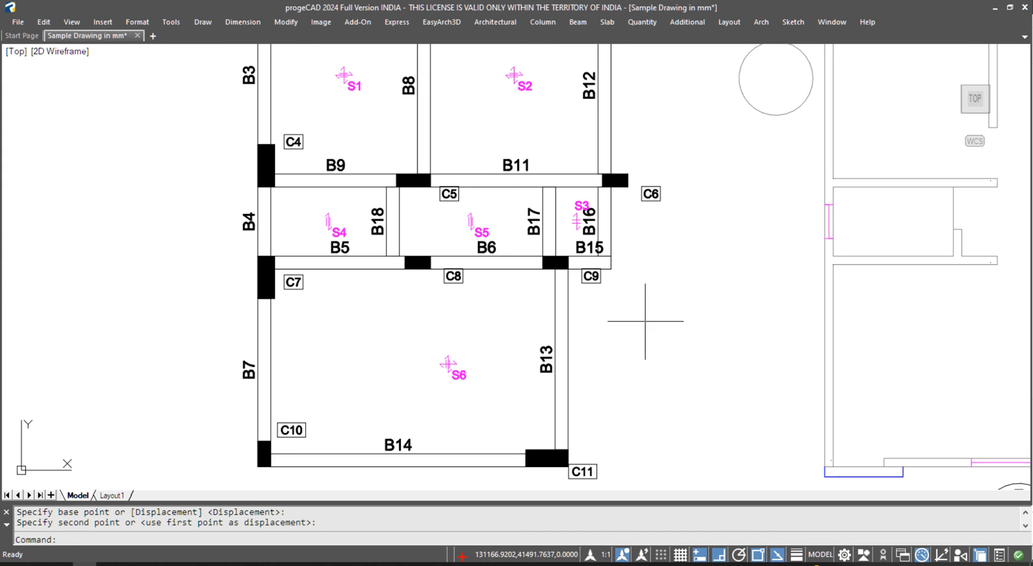
pyautogui.moveTo(643, 327); pyautogui.dragTo(630, 349, button='middle')
pyautogui.scroll(-2, 519, 302)
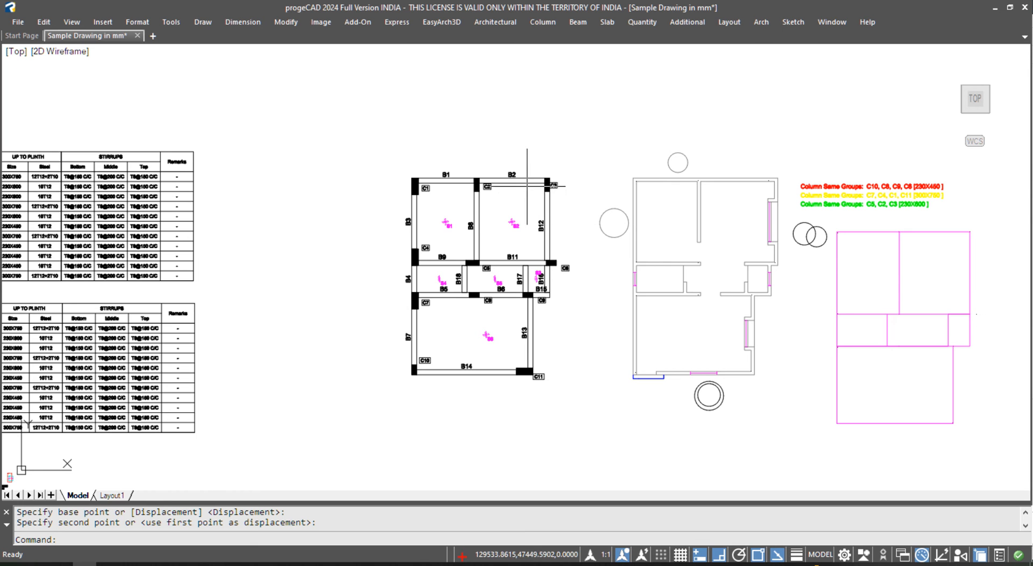
# - Draw a horizontal line along beams B1 and B2 from B1's left end to column C3
pyautogui.scroll(4, 522, 188)
pyautogui.press('Escape')
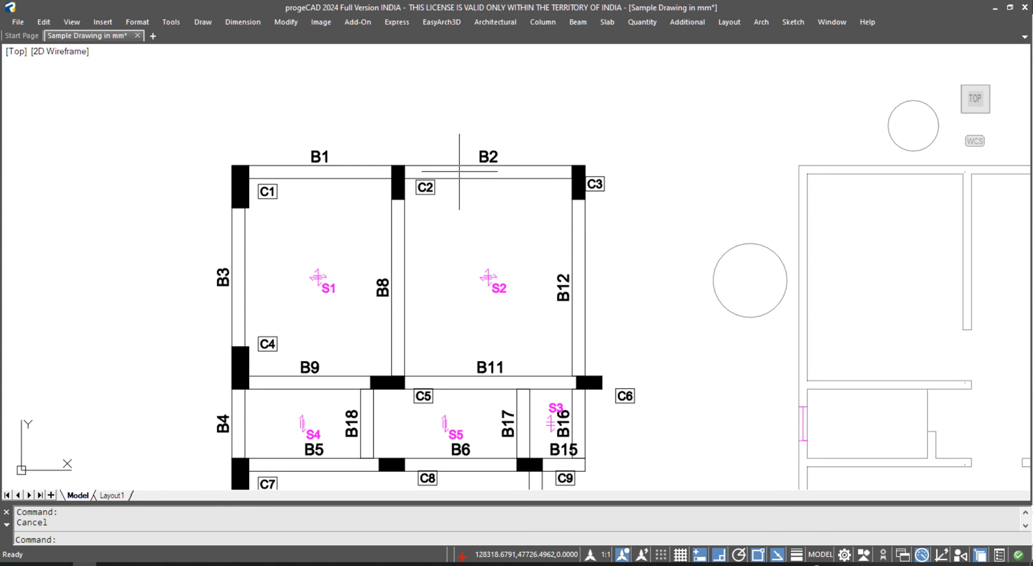
pyautogui.write('L')
pyautogui.press('Return')
pyautogui.click(206, 172)
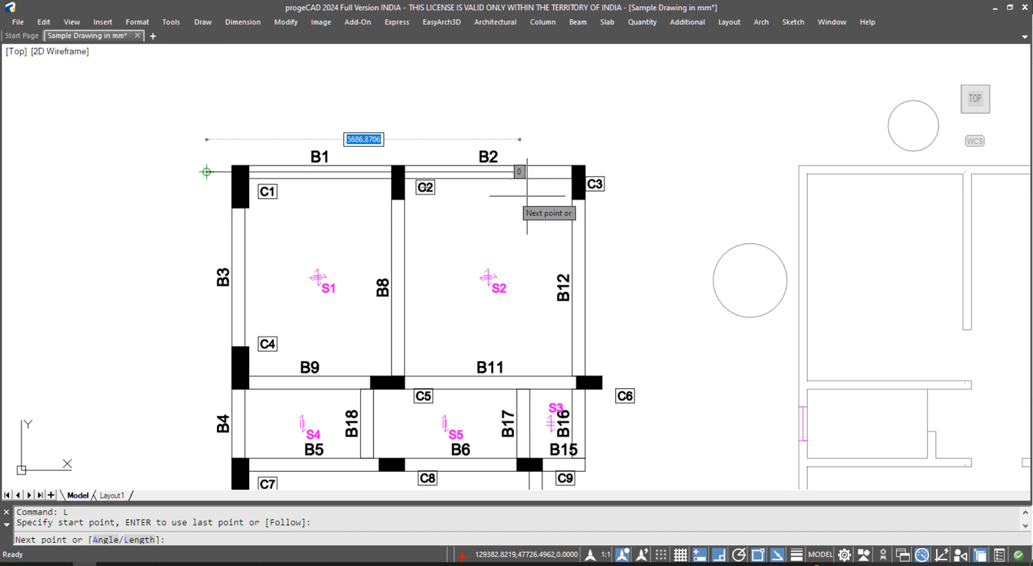
pyautogui.press('F8')
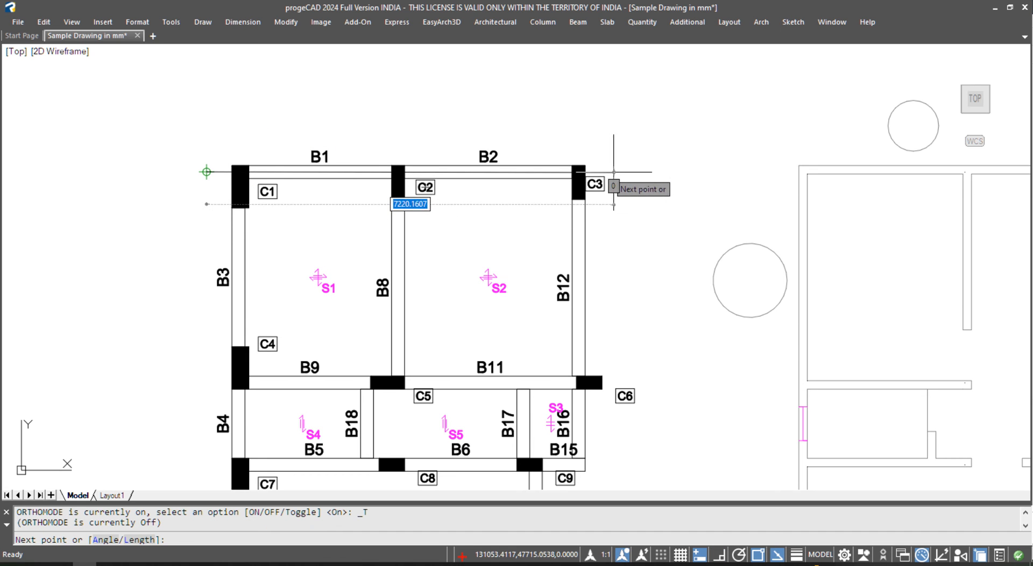
pyautogui.press('F8')
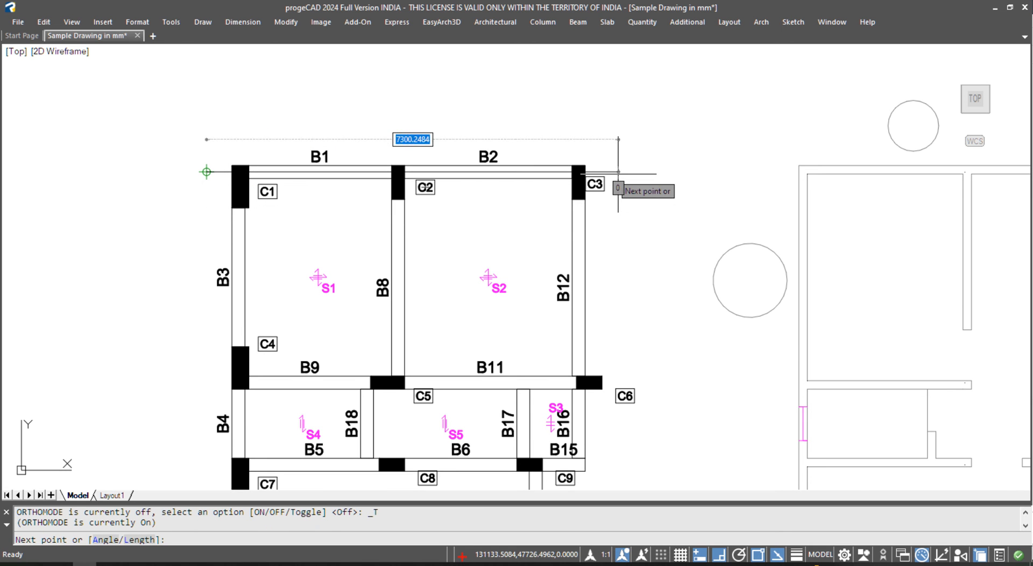
pyautogui.click(619, 171)
pyautogui.press('Escape')
# - Run Beam Sections on the B1–B2 line and pan to open space near the plans
pyautogui.click(578, 22)
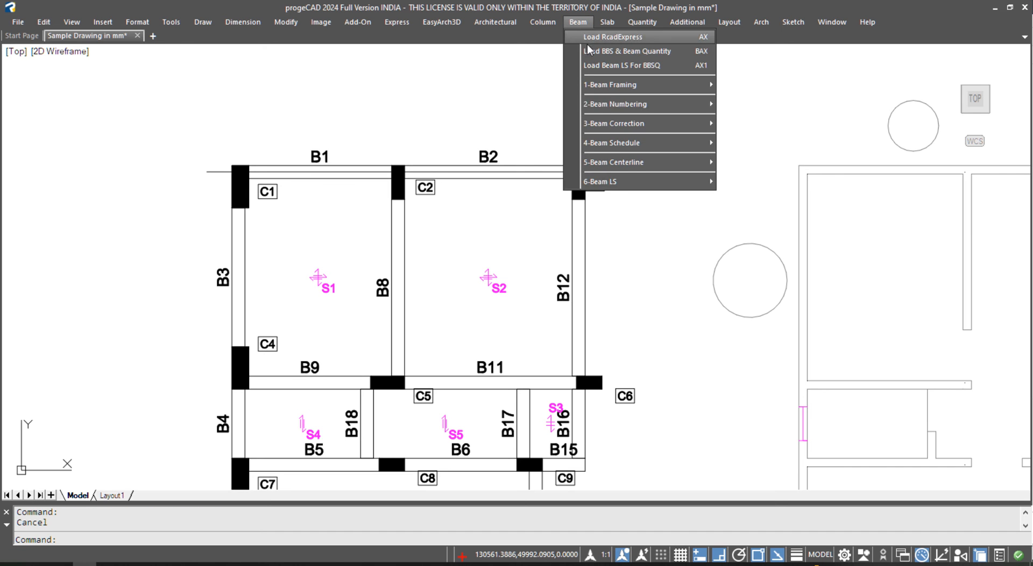
pyautogui.moveTo(611, 181)
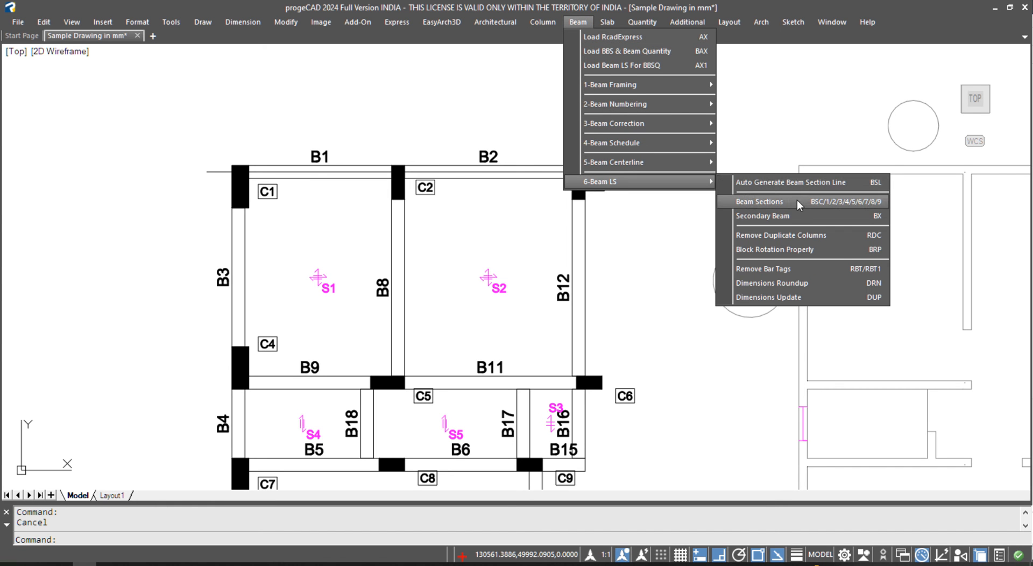
pyautogui.click(826, 201)
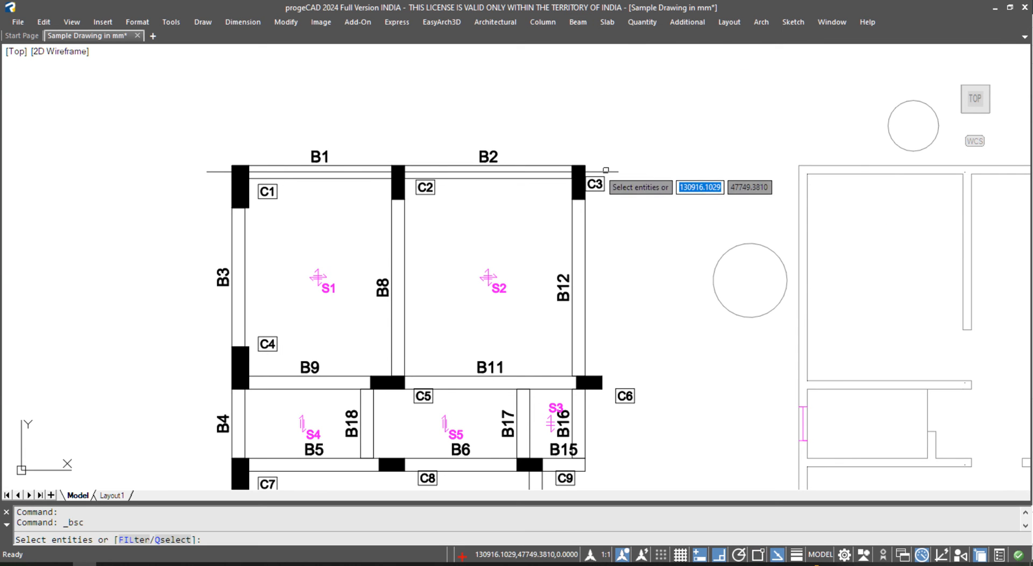
pyautogui.click(606, 171)
pyautogui.press('Return')
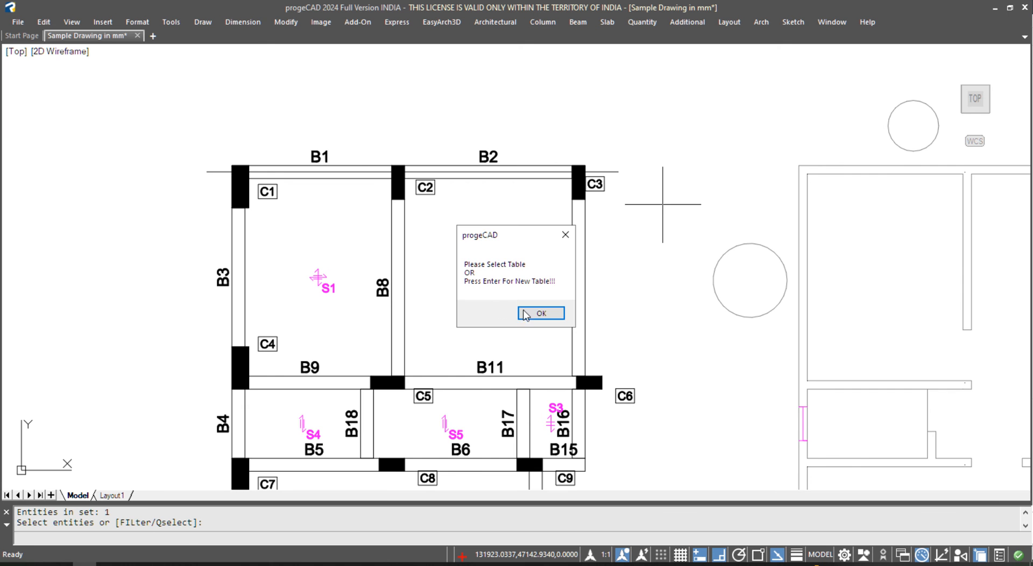
pyautogui.click(530, 312)
pyautogui.scroll(-7, 509, 208)
pyautogui.moveTo(242, 245); pyautogui.dragTo(406, 244, button='middle')
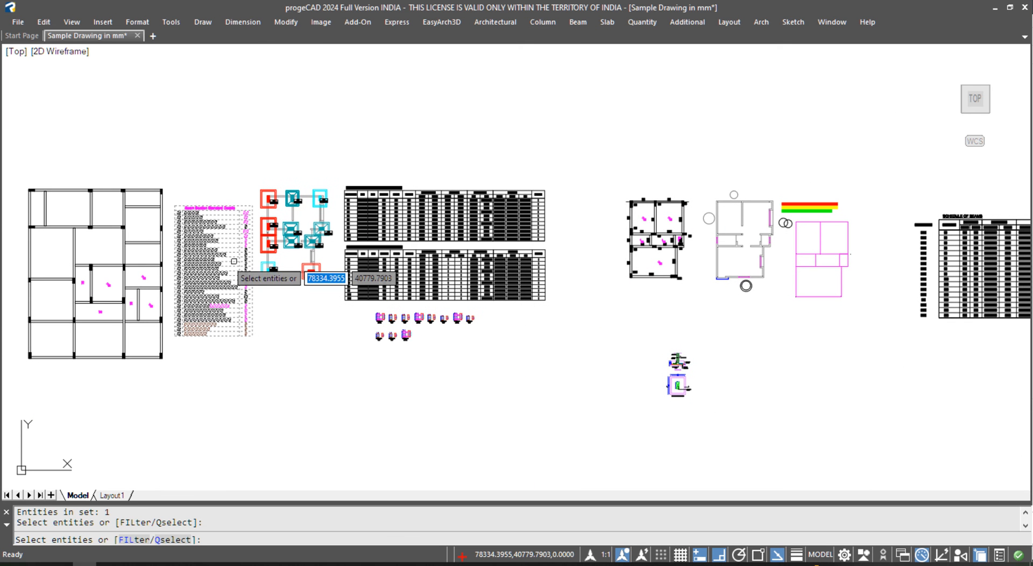
pyautogui.moveTo(481, 271); pyautogui.dragTo(204, 347, button='middle')
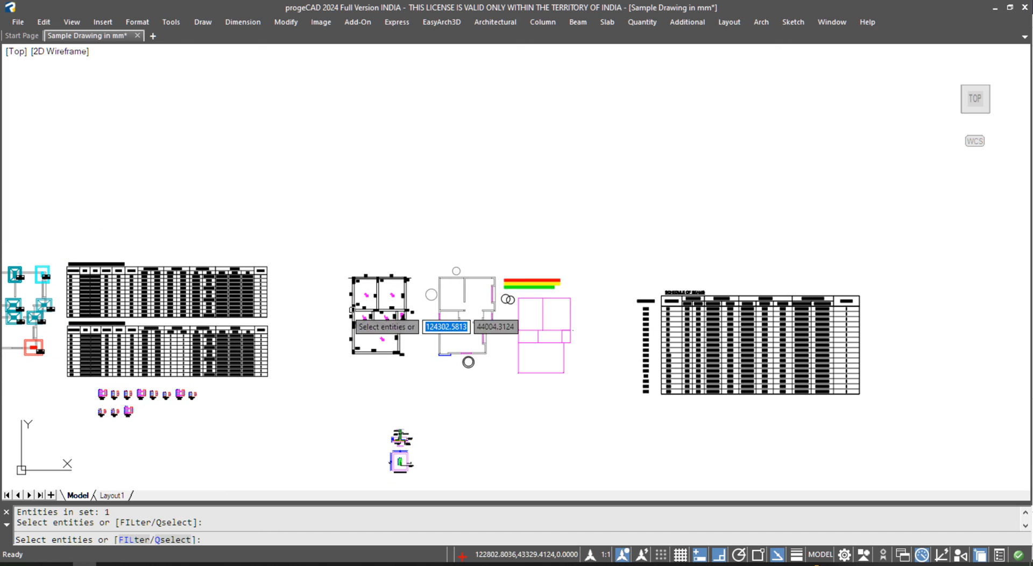
# - Create a new section settings table and place it along with the B1–B2 long section
pyautogui.rightClick(416, 204)
pyautogui.click(520, 300)
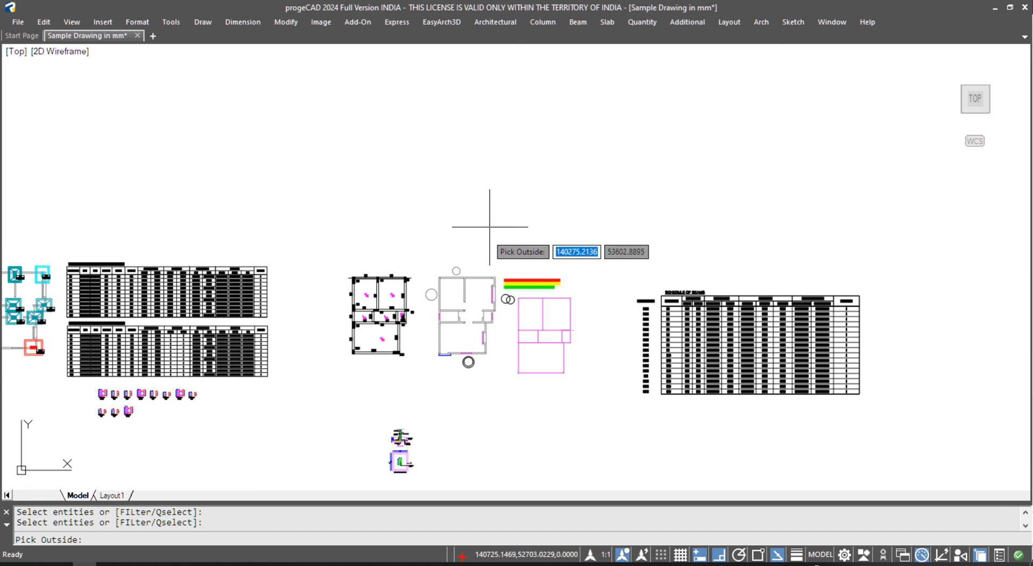
pyautogui.click(478, 192)
pyautogui.click(543, 305)
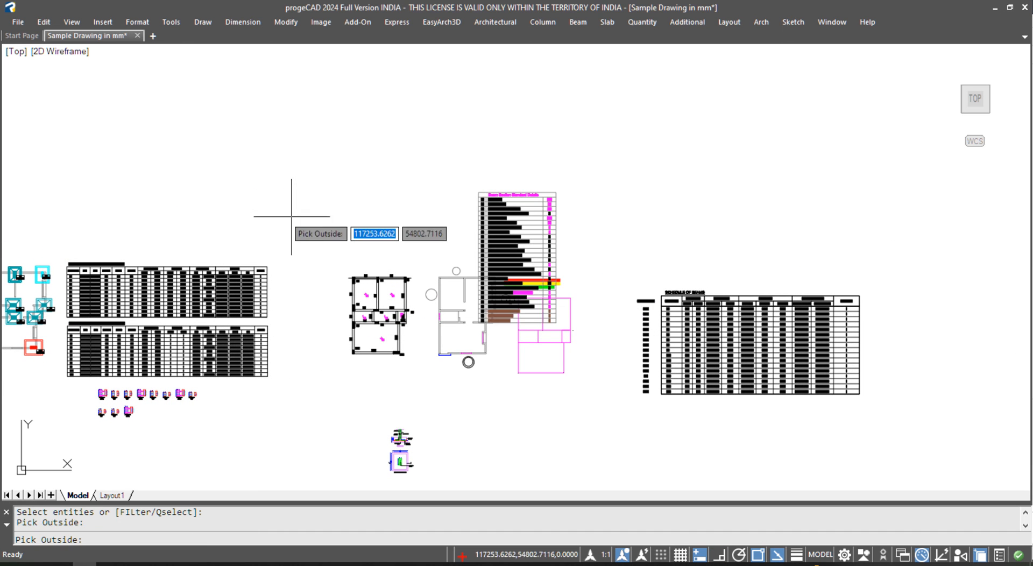
pyautogui.scroll(5, 351, 204)
pyautogui.click(349, 198)
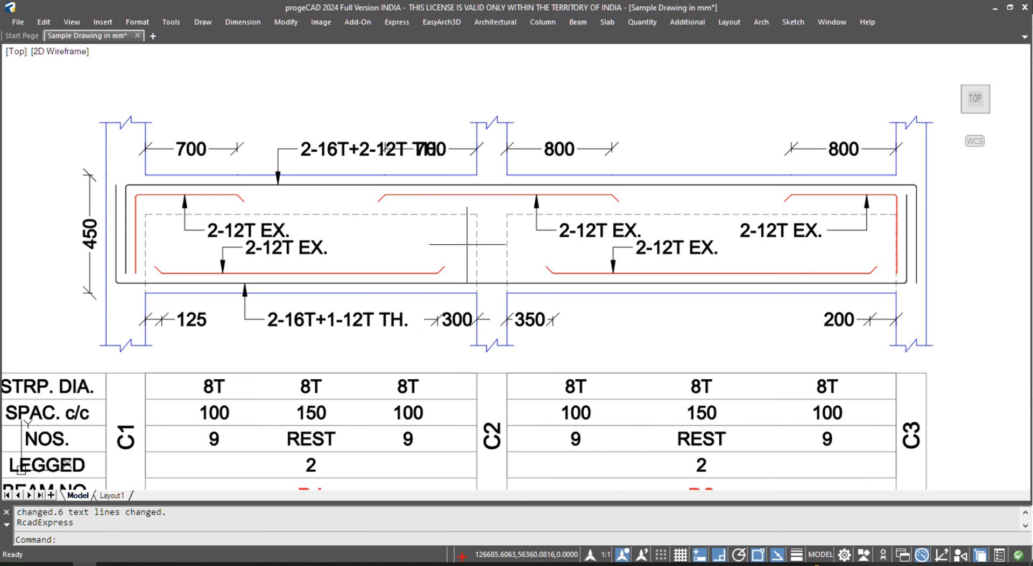
# - Move the top 2-16T+2-12T bar label and its leader slightly left
pyautogui.scroll(-2, 426, 168)
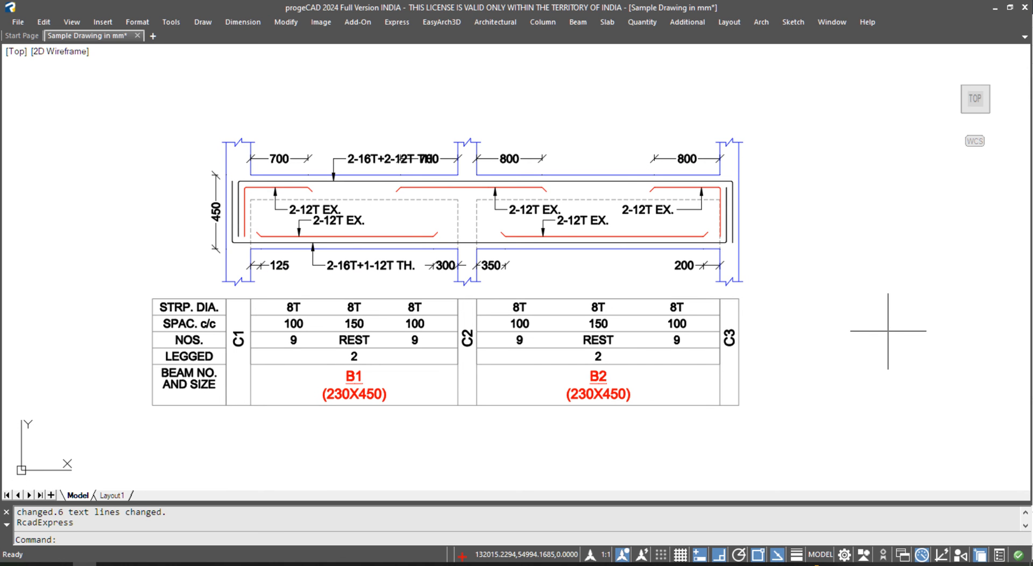
pyautogui.scroll(2, 355, 164)
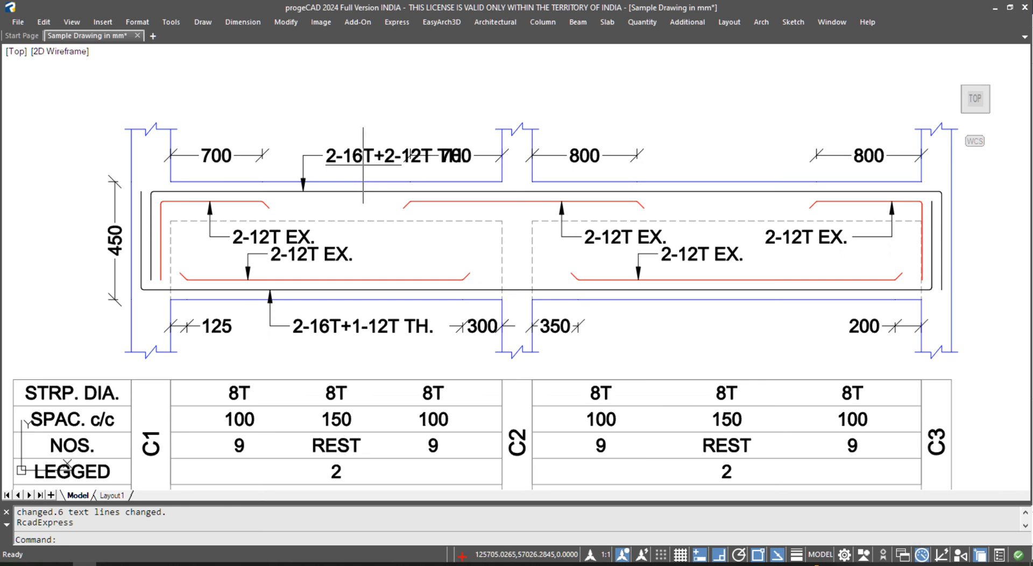
pyautogui.write('m')
pyautogui.press('Return')
pyautogui.click(341, 171)
pyautogui.click(289, 136)
pyautogui.press('Return')
pyautogui.click(375, 104)
pyautogui.click(330, 105)
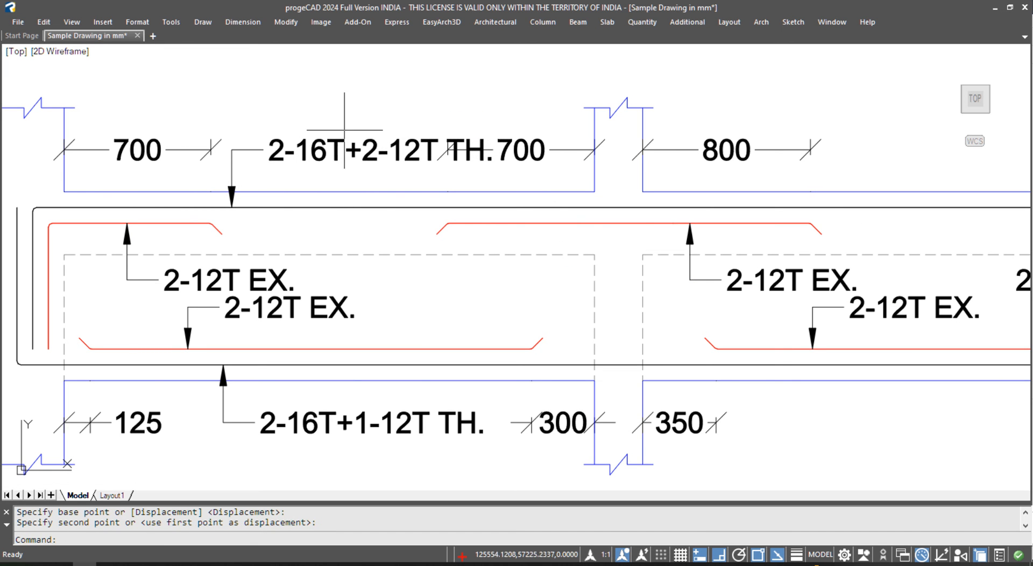
# - Change Text Height in the Beam Section Standard Details table from 100 to 75
pyautogui.scroll(-3, 327, 150)
pyautogui.scroll(-4, 525, 180)
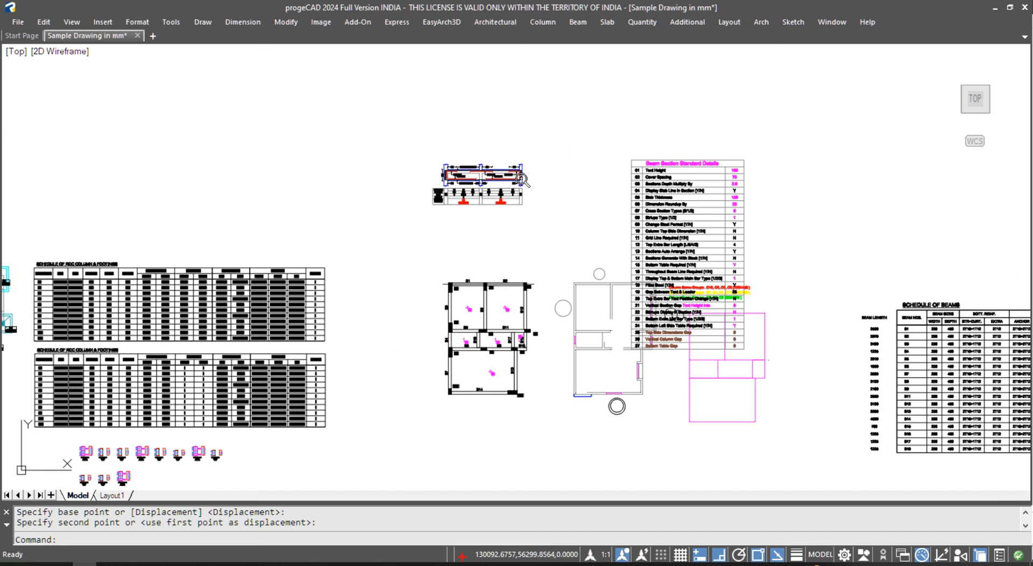
pyautogui.scroll(5, 685, 164)
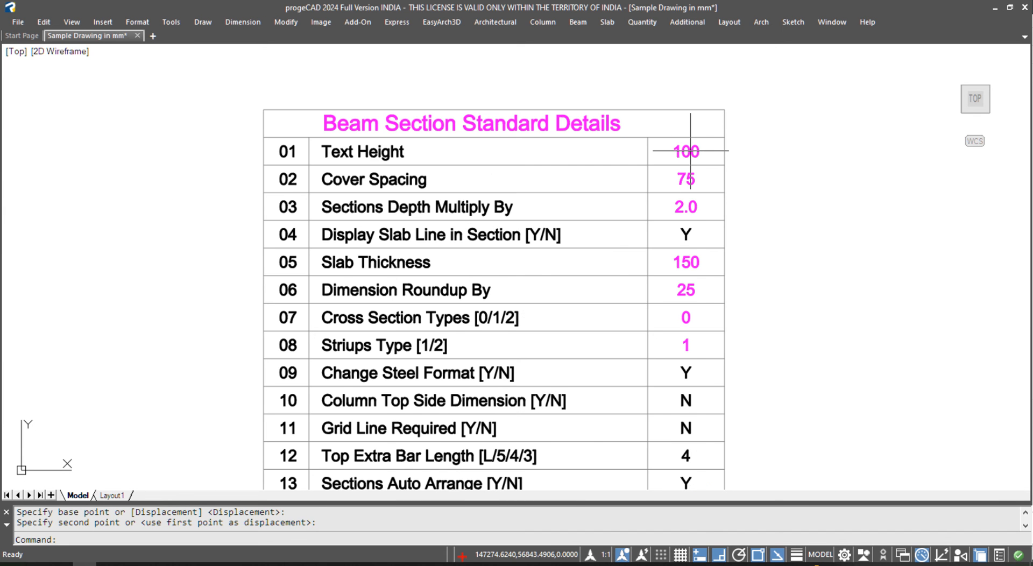
pyautogui.doubleClick(691, 151)
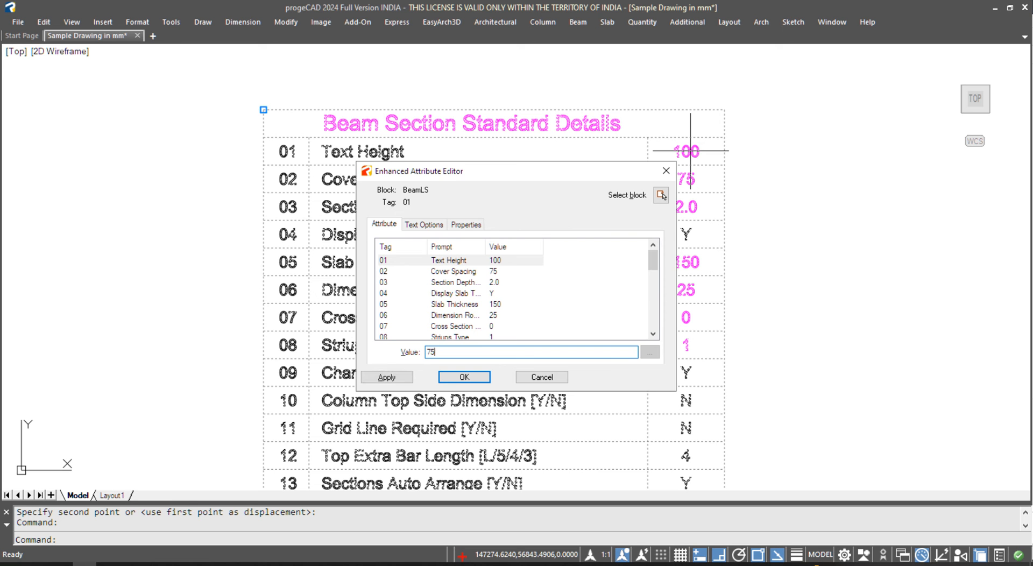
pyautogui.click(470, 379)
# - Regenerate the B1–B2 beam long-section with BSD from the top beam line and place it
pyautogui.scroll(-8, 541, 275)
pyautogui.scroll(3, 525, 243)
pyautogui.write('BSD')
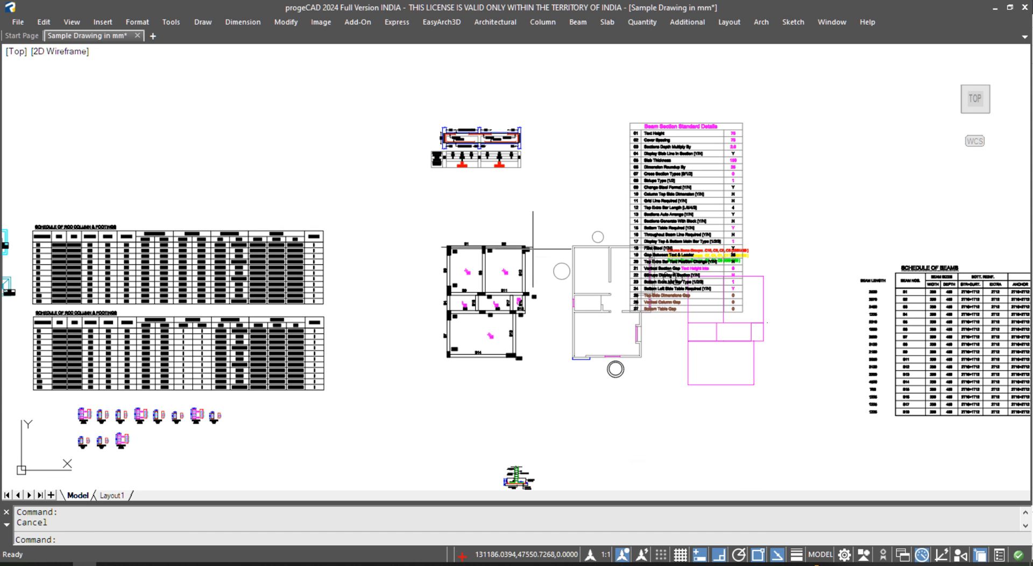
pyautogui.press('Return')
pyautogui.scroll(4, 532, 249)
pyautogui.click(529, 244)
pyautogui.press('Return')
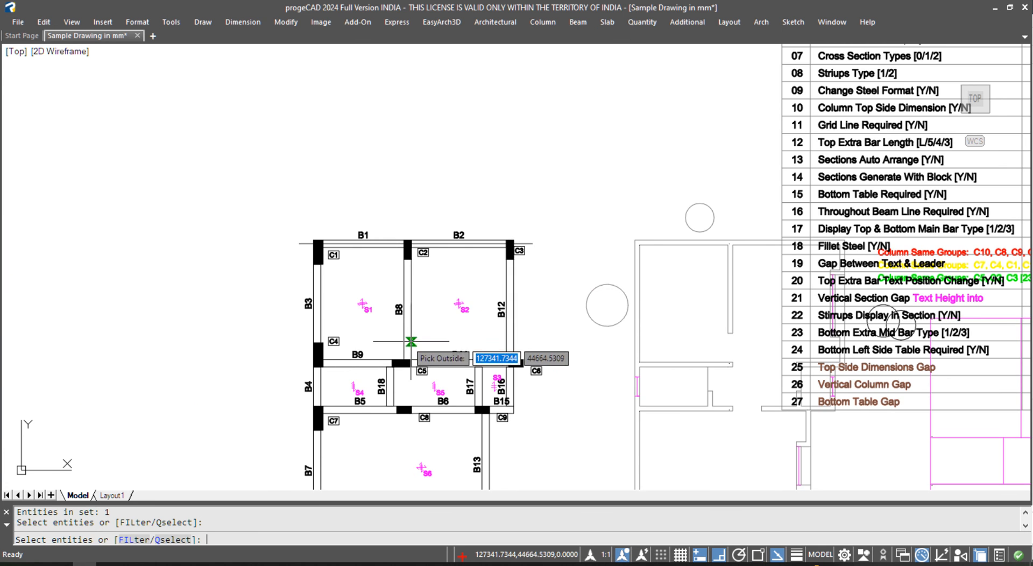
pyautogui.scroll(-5, 387, 376)
pyautogui.click(493, 159)
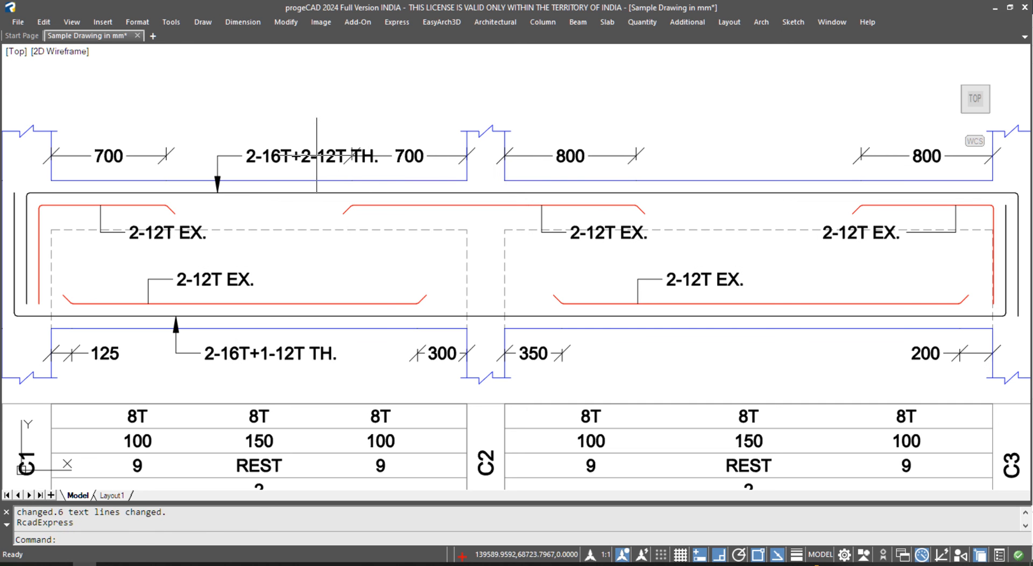
# - Move the top 2-16T+2-12T label and leader to the left
pyautogui.write('m')
pyautogui.press('Return')
pyautogui.click(260, 165)
pyautogui.click(237, 144)
pyautogui.press('Return')
pyautogui.click(262, 124)
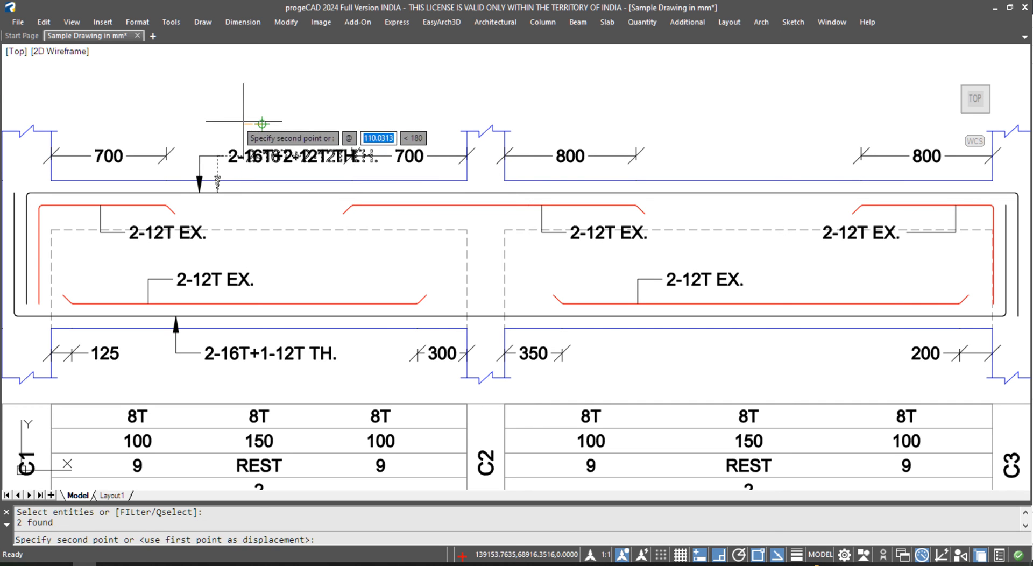
pyautogui.click(234, 121)
# - Shift the same label and leader a little further left again
pyautogui.click(238, 143)
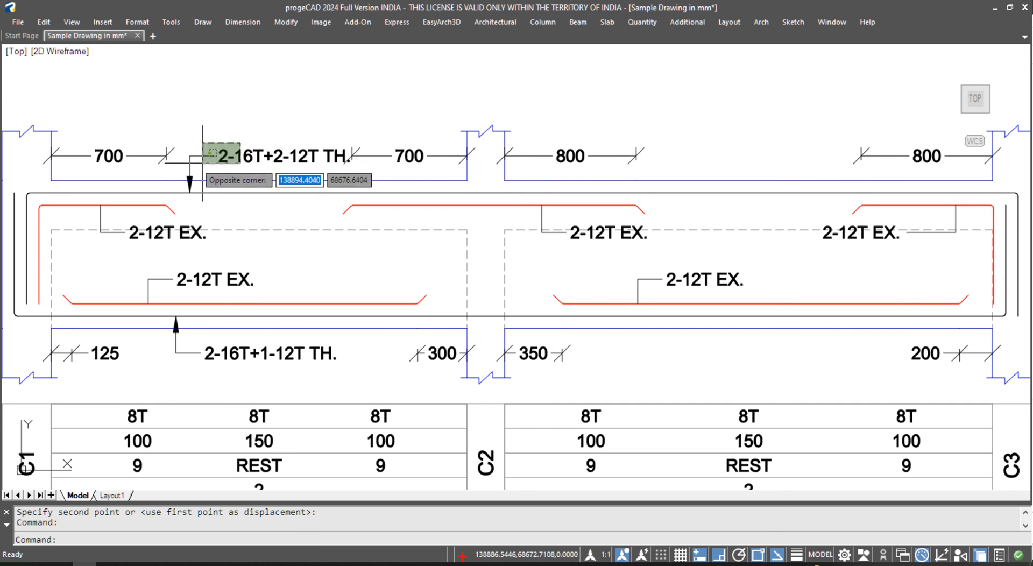
pyautogui.click(203, 160)
pyautogui.scroll(2, 226, 169)
pyautogui.write('m')
pyautogui.press('Return')
pyautogui.click(240, 172)
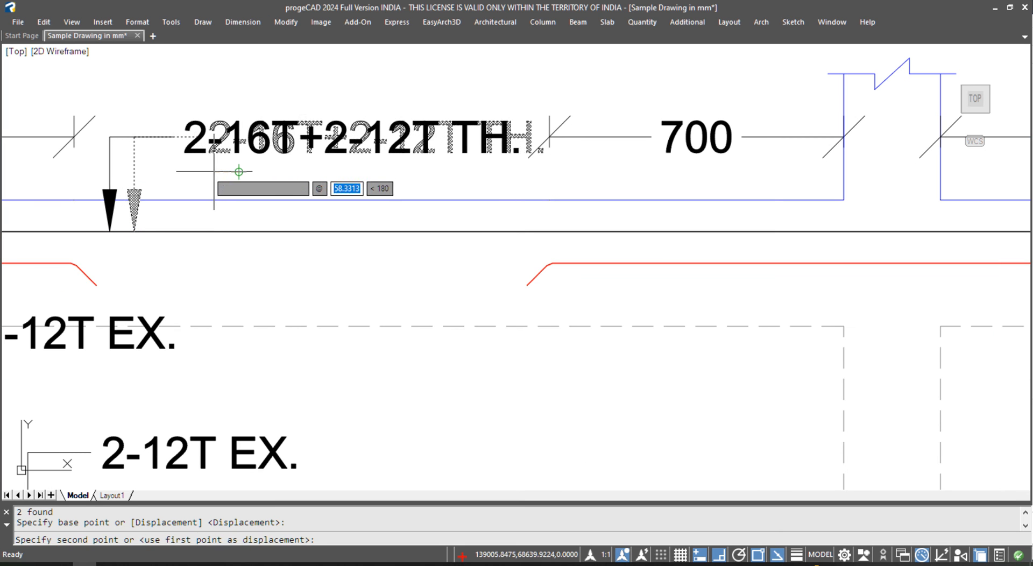
pyautogui.click(214, 171)
# - Raise the right 700 dimension text above the top bar callout using its grip
pyautogui.scroll(-5, 333, 110)
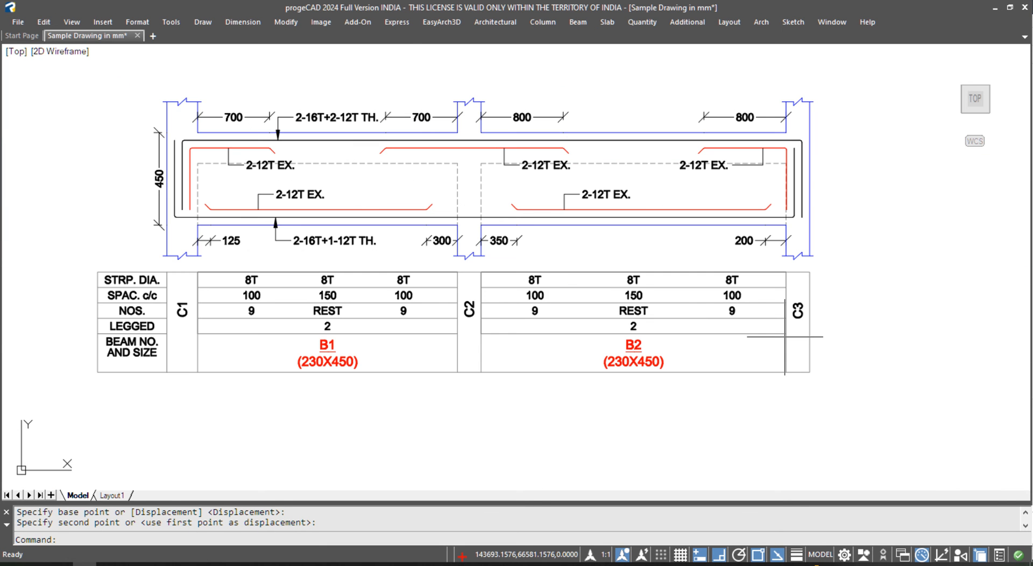
pyautogui.scroll(-6, 530, 181)
pyautogui.moveTo(142, 480); pyautogui.dragTo(315, 330, button='middle')
pyautogui.scroll(6, 308, 336)
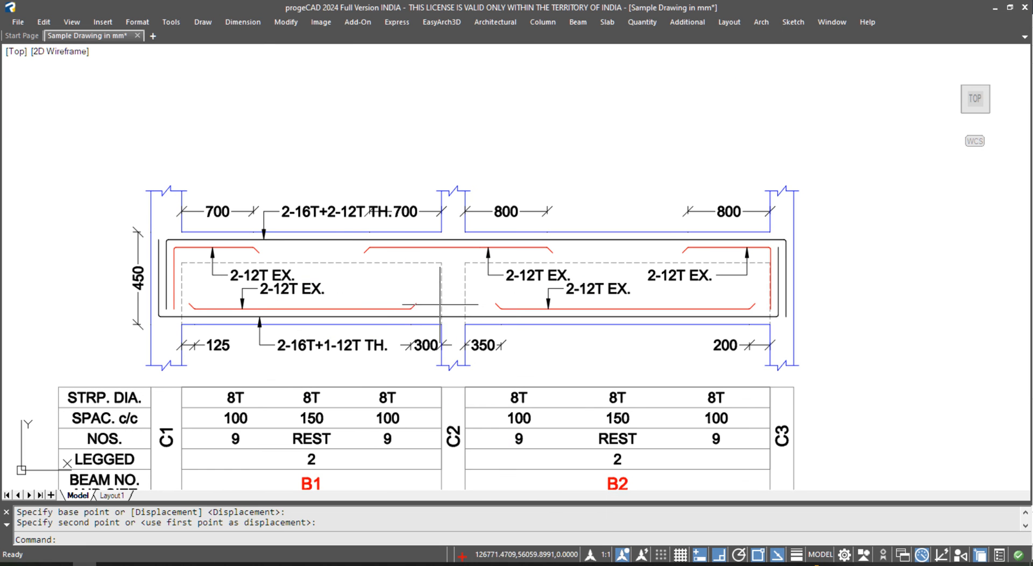
pyautogui.click(412, 212)
pyautogui.scroll(4, 393, 211)
pyautogui.click(336, 214)
pyautogui.click(337, 179)
pyautogui.press('Escape')
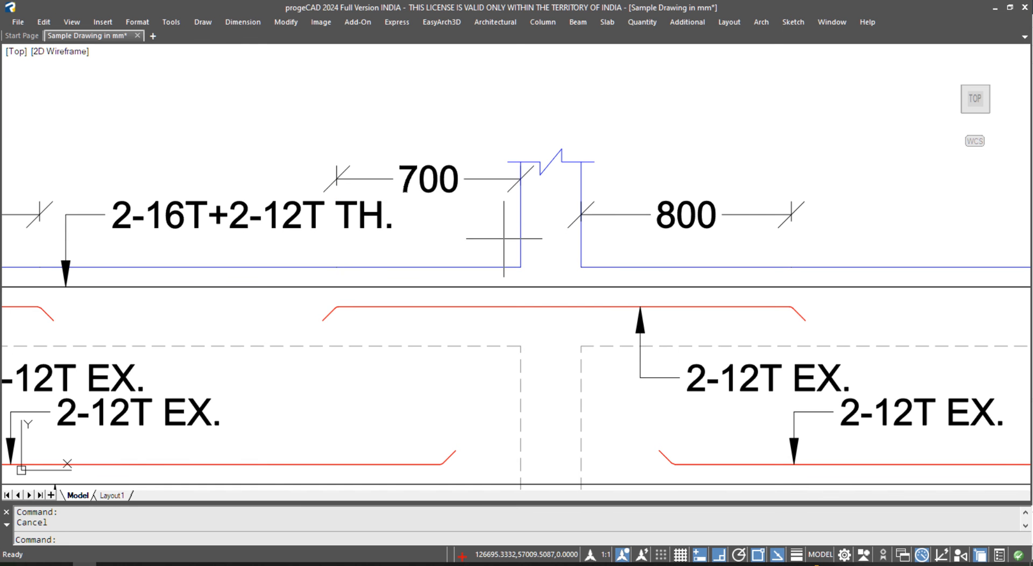
pyautogui.scroll(-5, 504, 238)
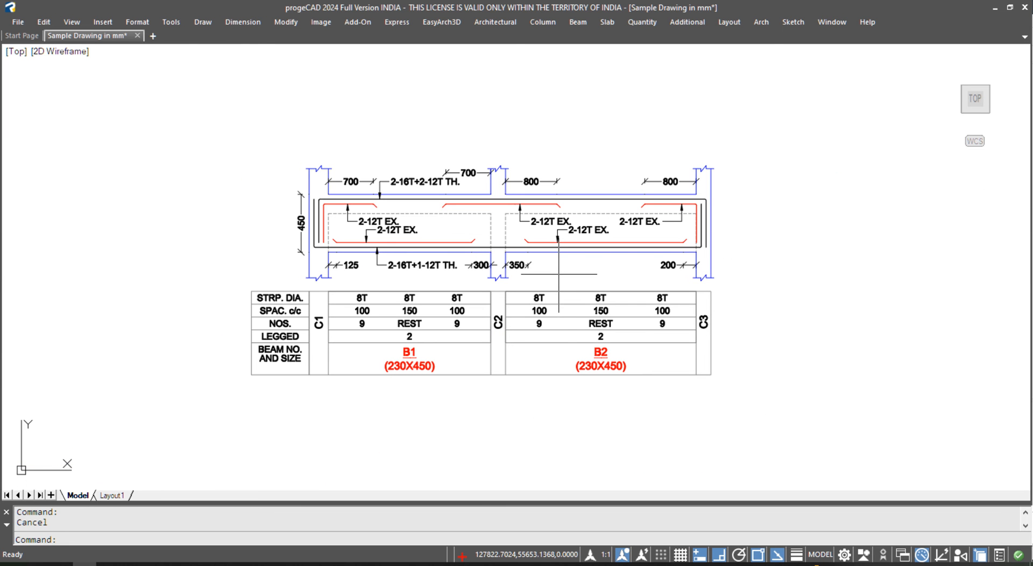
pyautogui.scroll(-5, 535, 250)
pyautogui.scroll(8, 153, 374)
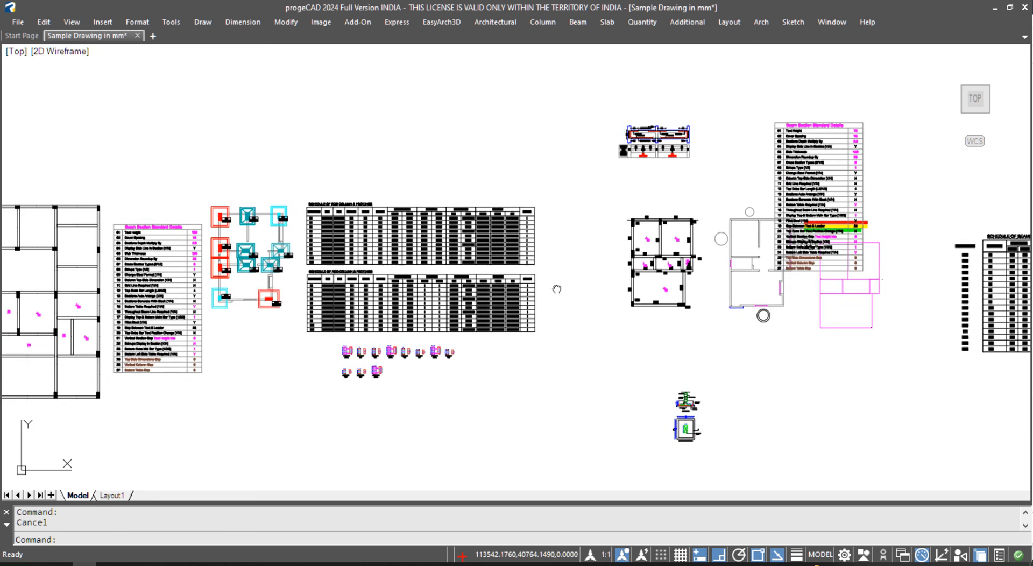
pyautogui.scroll(3, 152, 374)
pyautogui.moveTo(183, 377); pyautogui.dragTo(310, 352, button='middle')
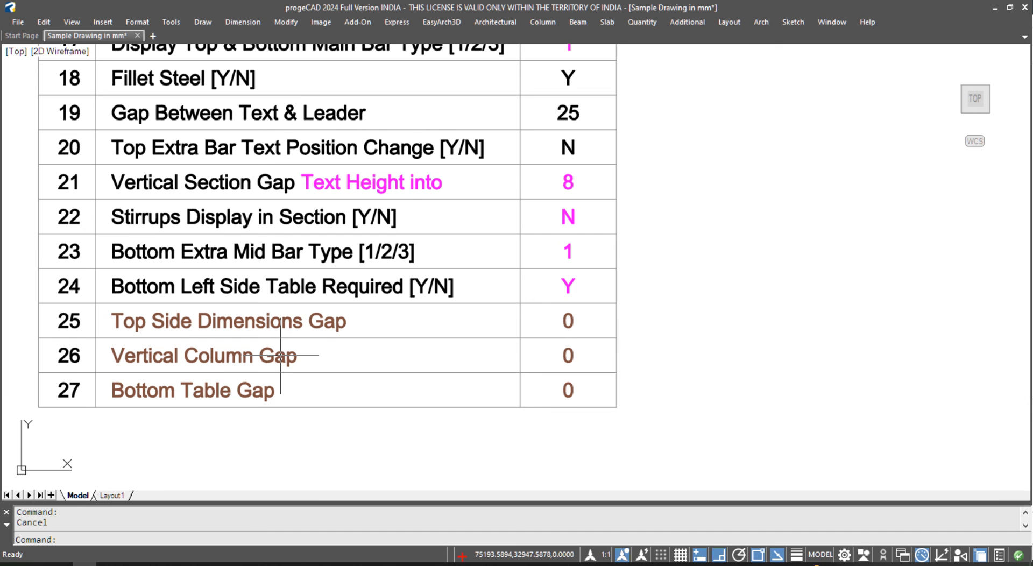
pyautogui.scroll(-8, 191, 372)
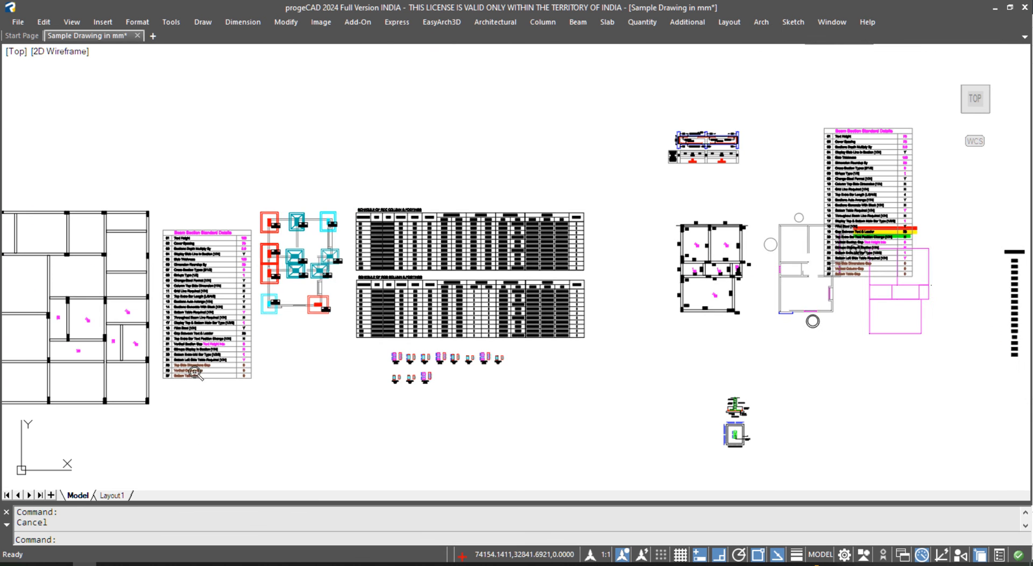
pyautogui.scroll(6, 697, 141)
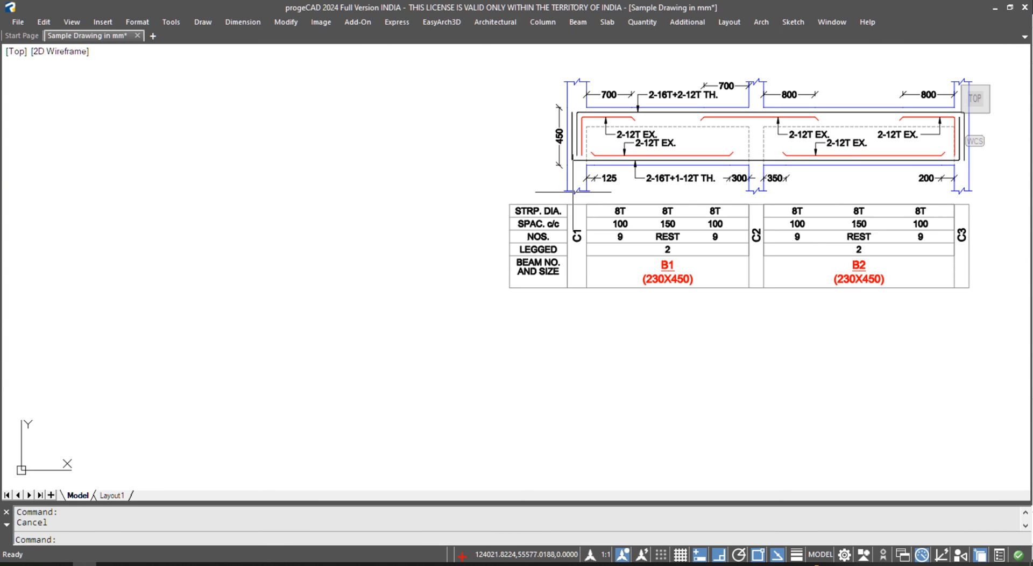
pyautogui.scroll(4, 594, 79)
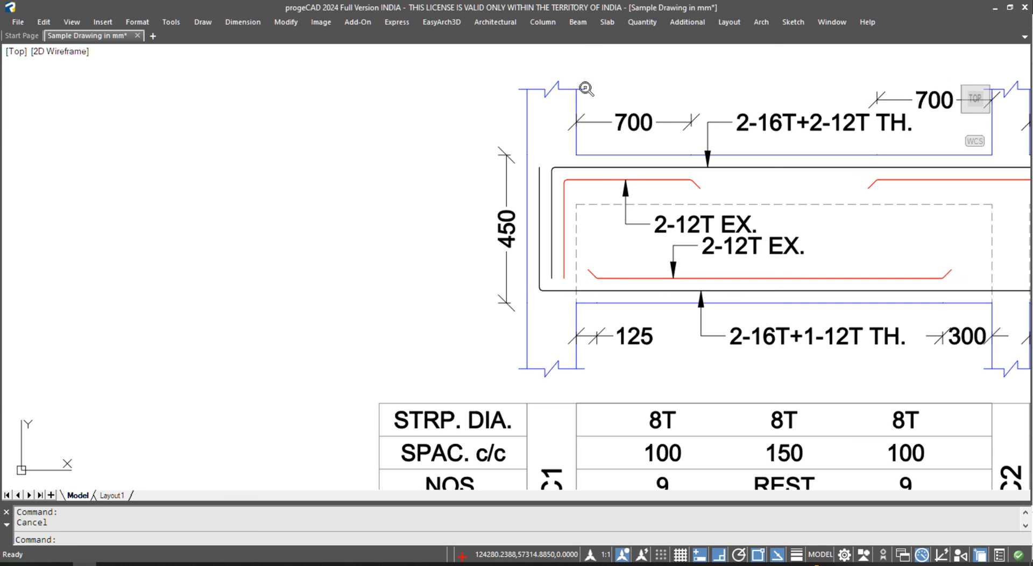
pyautogui.moveTo(598, 93); pyautogui.dragTo(264, 209, button='middle')
pyautogui.write('S')
pyautogui.press('space')
pyautogui.click(290, 212)
pyautogui.click(104, 163)
pyautogui.press('space')
pyautogui.click(295, 183)
pyautogui.press('F3')
pyautogui.press('Escape')
pyautogui.write('S')
pyautogui.press('space')
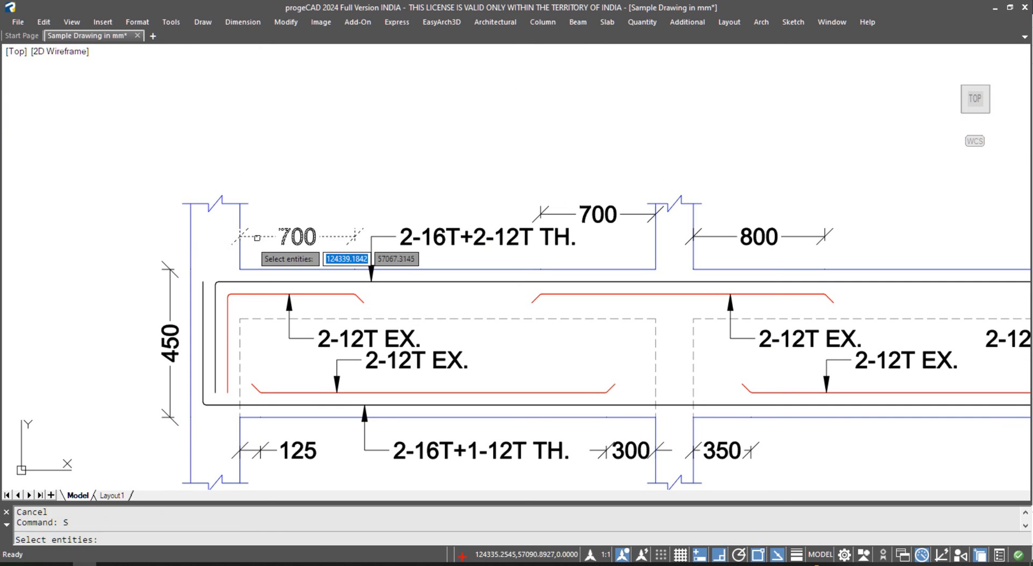
pyautogui.click(264, 219)
pyautogui.click(188, 191)
pyautogui.press('space')
pyautogui.press('Escape')
pyautogui.write('S')
pyautogui.press('space')
pyautogui.click(270, 217)
pyautogui.click(113, 169)
pyautogui.press('space')
pyautogui.click(247, 151)
pyautogui.press('Escape')
pyautogui.scroll(-5, 479, 183)
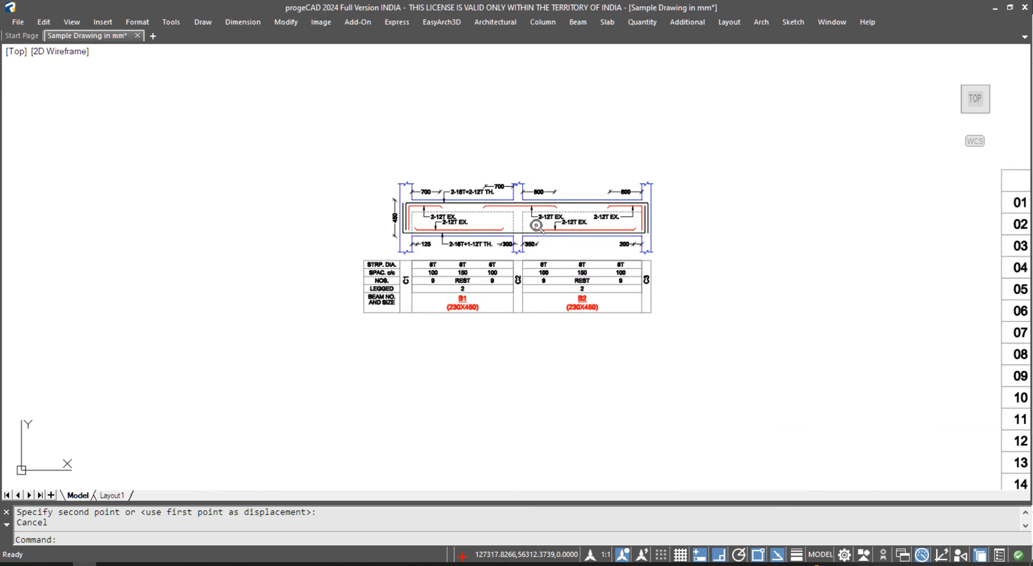
pyautogui.moveTo(409, 336); pyautogui.dragTo(805, 186, button='middle')
pyautogui.scroll(-2, 342, 355)
pyautogui.moveTo(344, 356); pyautogui.dragTo(493, 262, button='middle')
pyautogui.scroll(6, 339, 321)
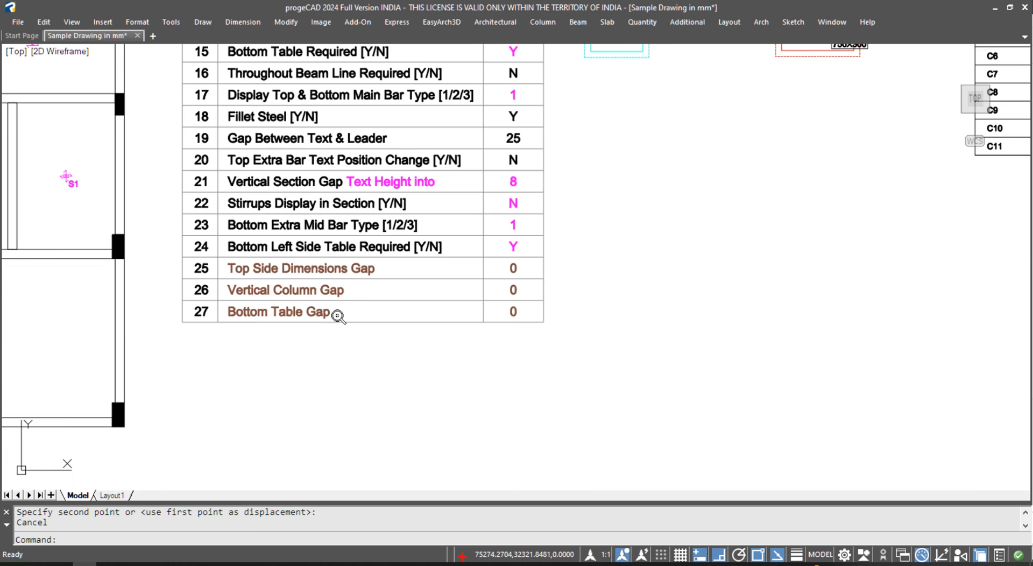
pyautogui.scroll(2, 310, 316)
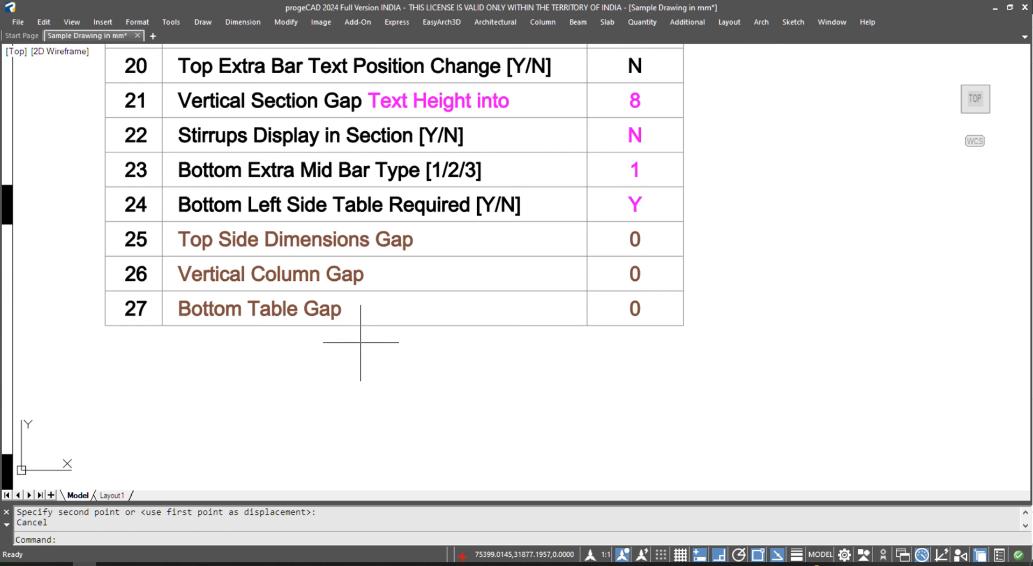
pyautogui.scroll(-6, 360, 372)
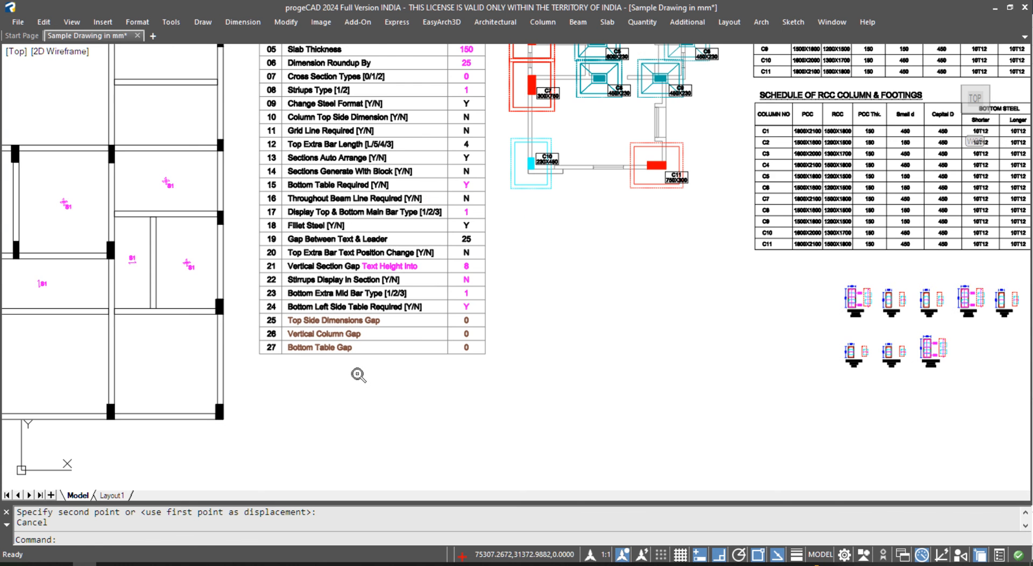
pyautogui.scroll(2, 344, 87)
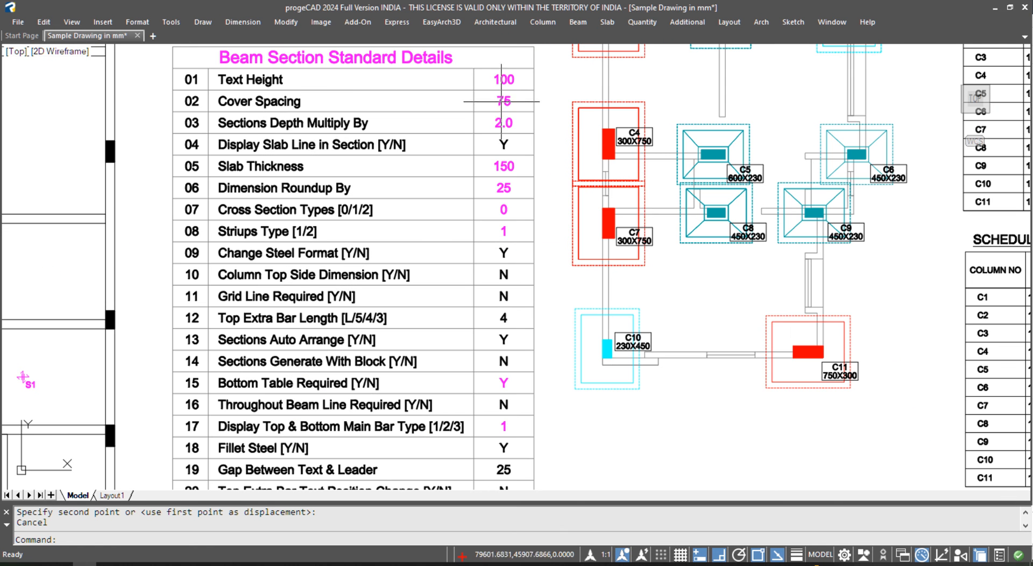
pyautogui.scroll(-5, 504, 101)
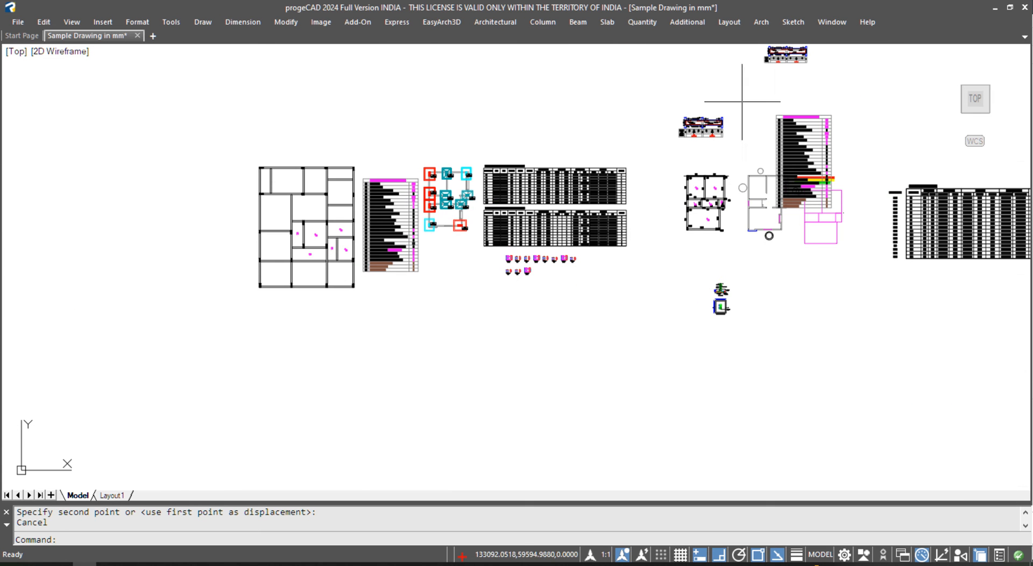
pyautogui.scroll(1, 692, 150)
pyautogui.scroll(8, 630, 237)
pyautogui.scroll(8, 624, 244)
pyautogui.press('Escape')
pyautogui.press('alt')
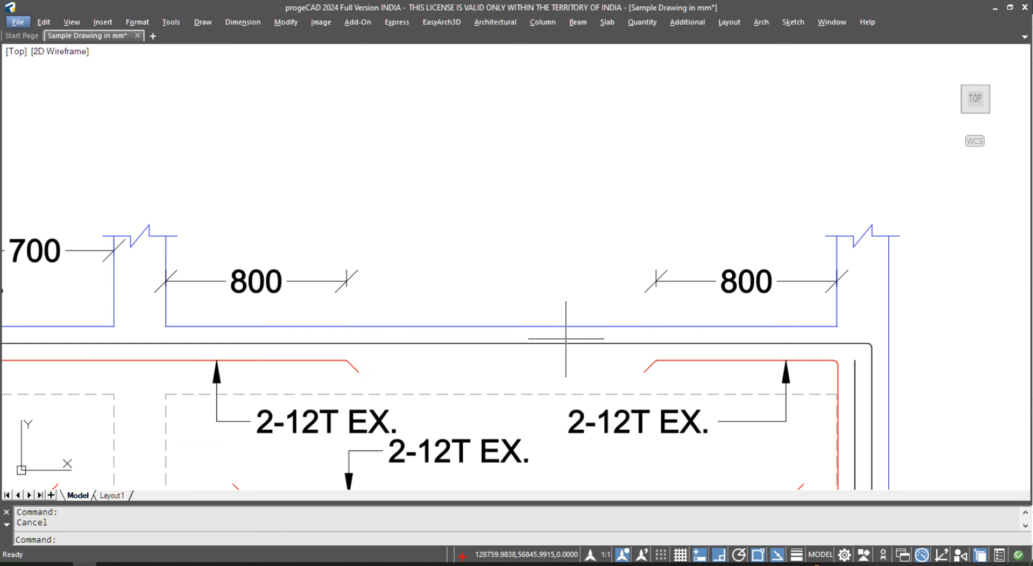
pyautogui.press('alt')
pyautogui.press('n')
pyautogui.press('l')
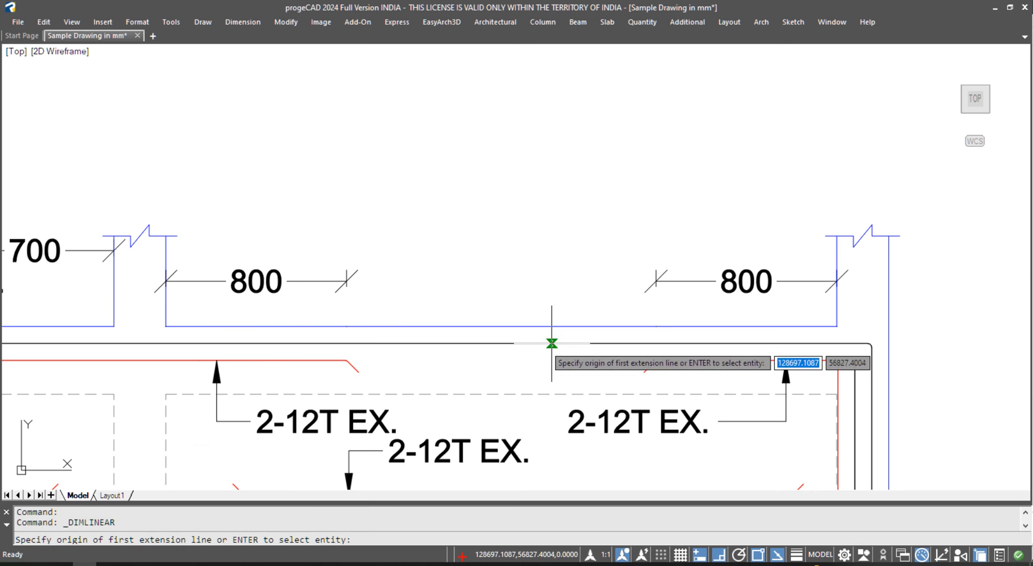
pyautogui.click(551, 343)
pyautogui.click(552, 326)
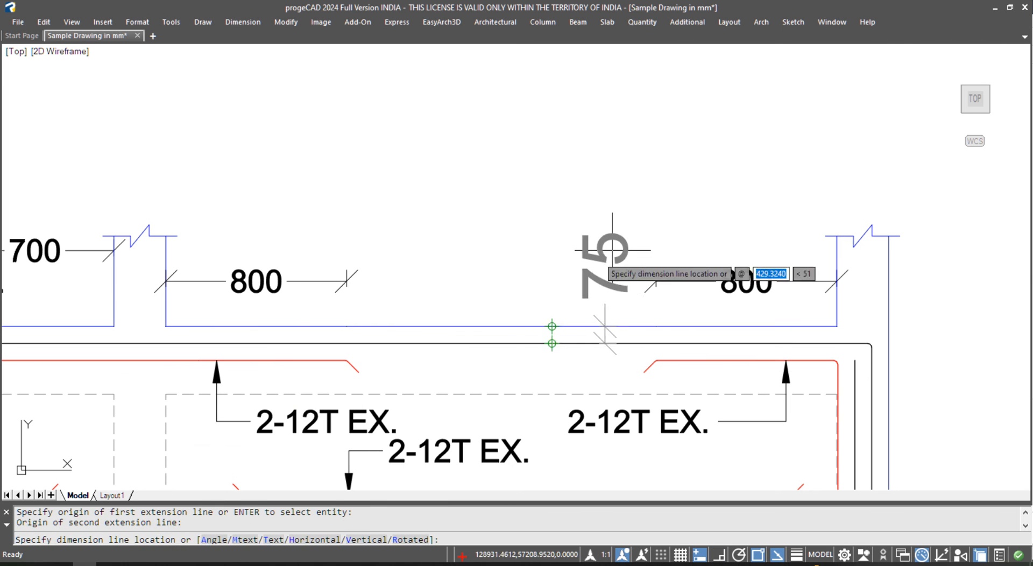
pyautogui.press('Escape')
pyautogui.scroll(-10, 685, 203)
pyautogui.moveTo(396, 337); pyautogui.dragTo(548, 270, button='middle')
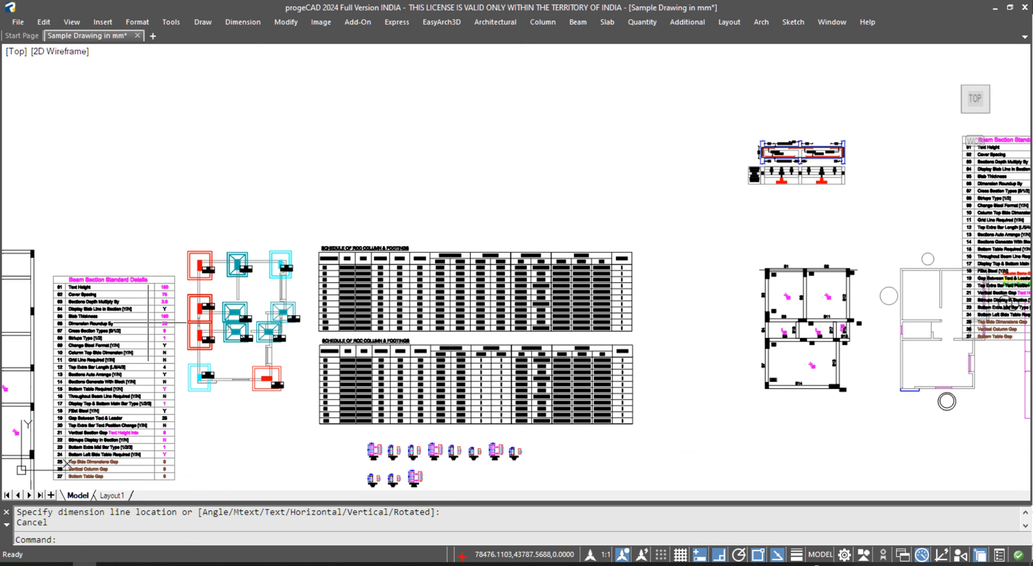
pyautogui.moveTo(148, 322); pyautogui.dragTo(311, 223, button='middle')
pyautogui.scroll(4, 285, 205)
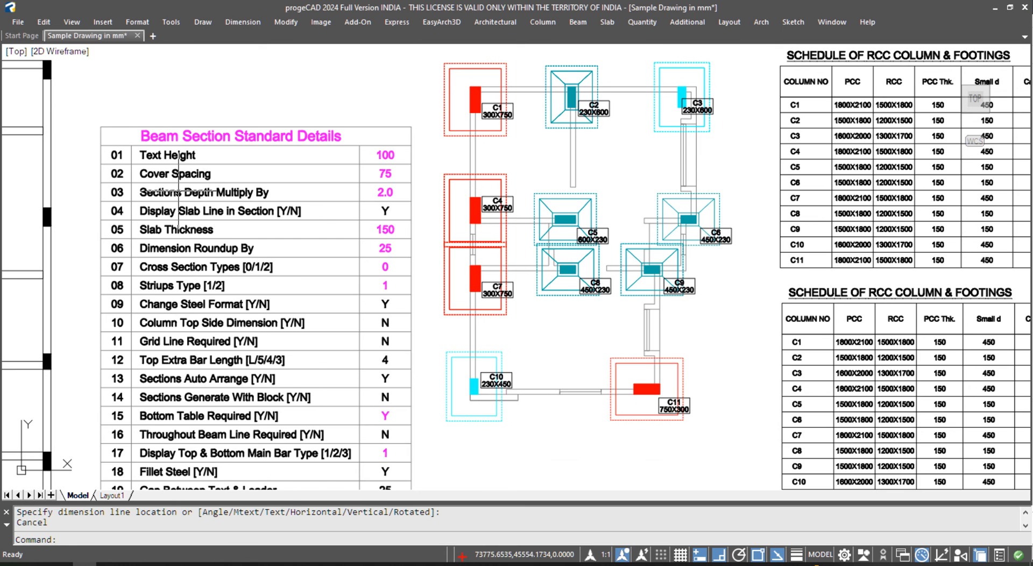
pyautogui.scroll(2, 177, 195)
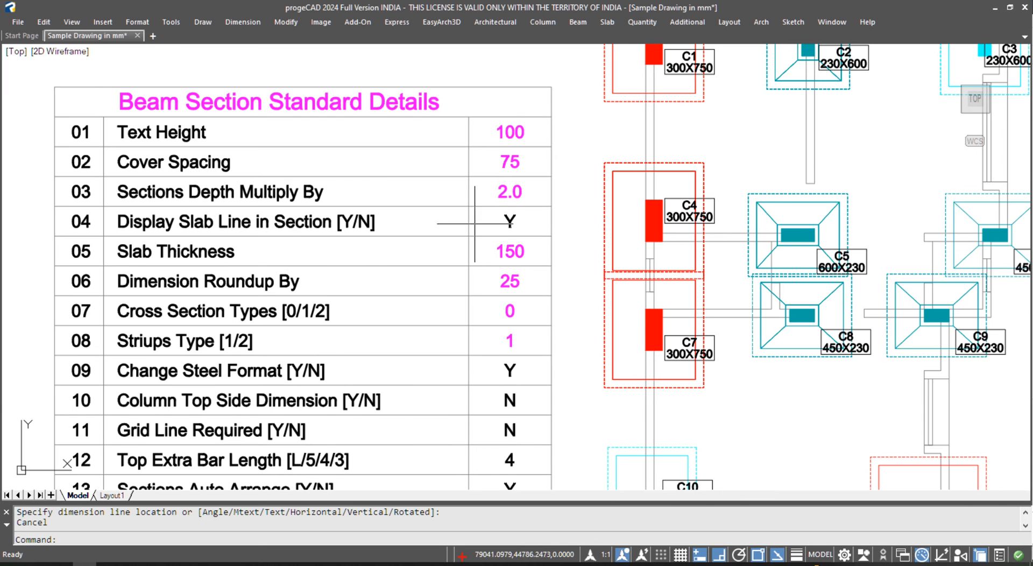
pyautogui.scroll(-2, 511, 199)
pyautogui.scroll(-4, 348, 248)
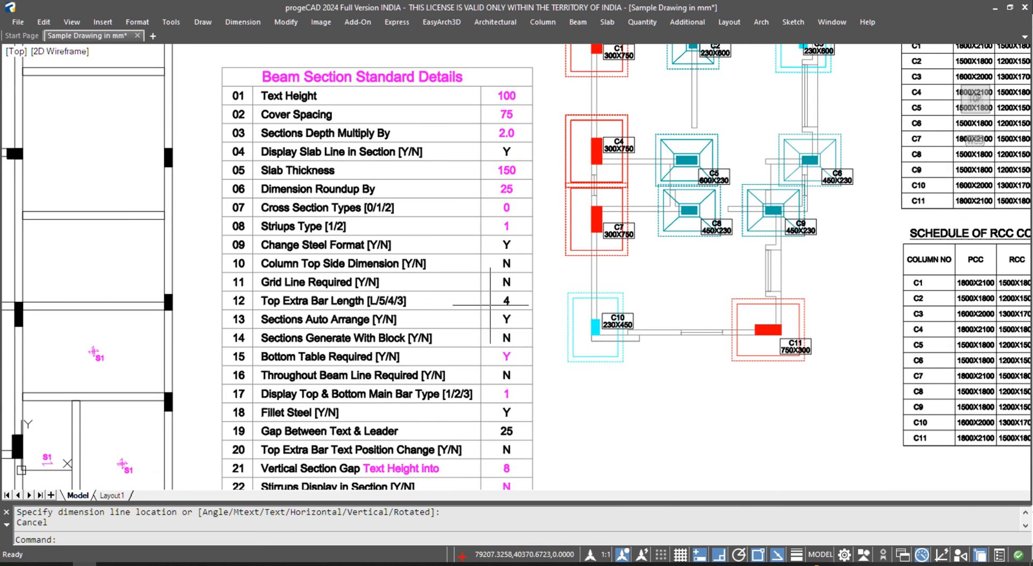
pyautogui.press('Escape')
pyautogui.hotkey('alt', 'f')
pyautogui.press('Escape')
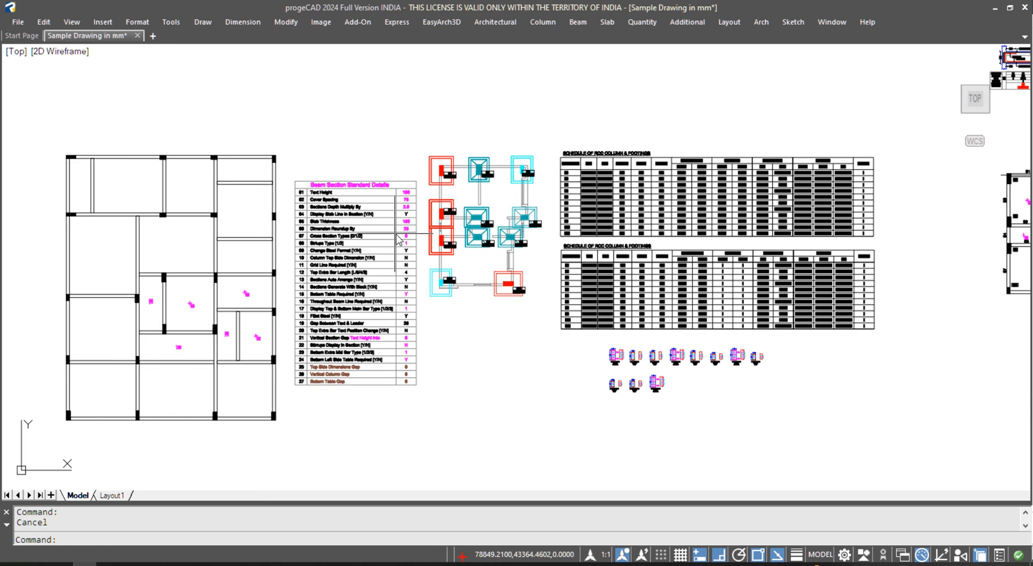
# - Open C:\Rcad\Sample\Structural\Types of Beam LS as a read-only drawing
pyautogui.hotkey('ctrl', 'o')
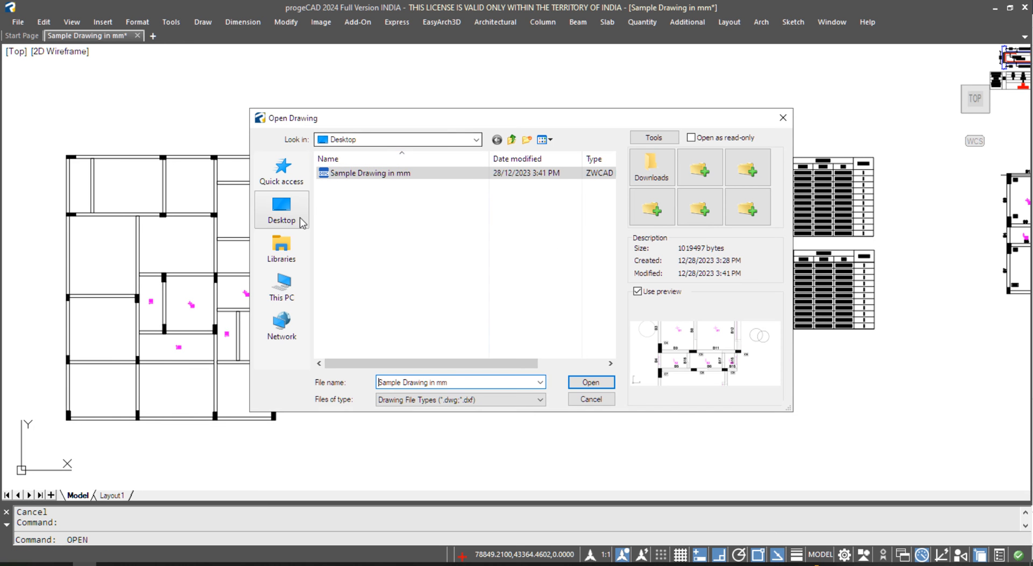
pyautogui.click(363, 141)
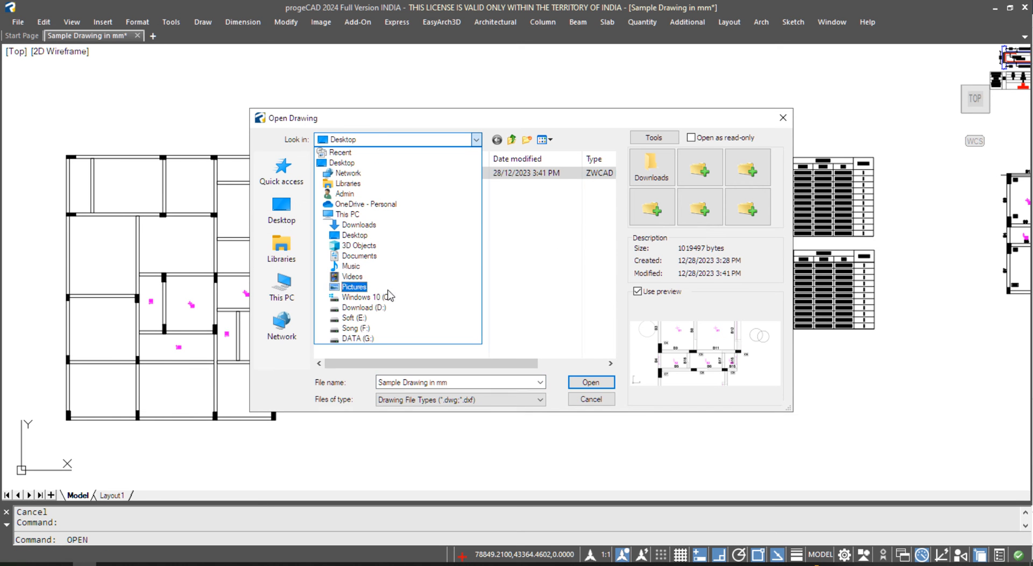
pyautogui.click(385, 297)
pyautogui.doubleClick(344, 259)
pyautogui.doubleClick(353, 186)
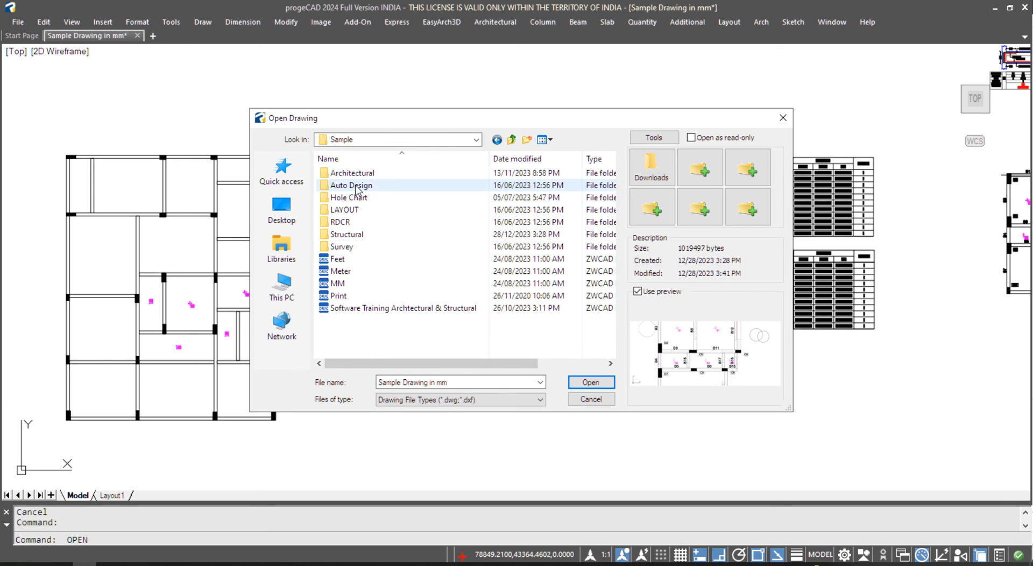
pyautogui.doubleClick(355, 232)
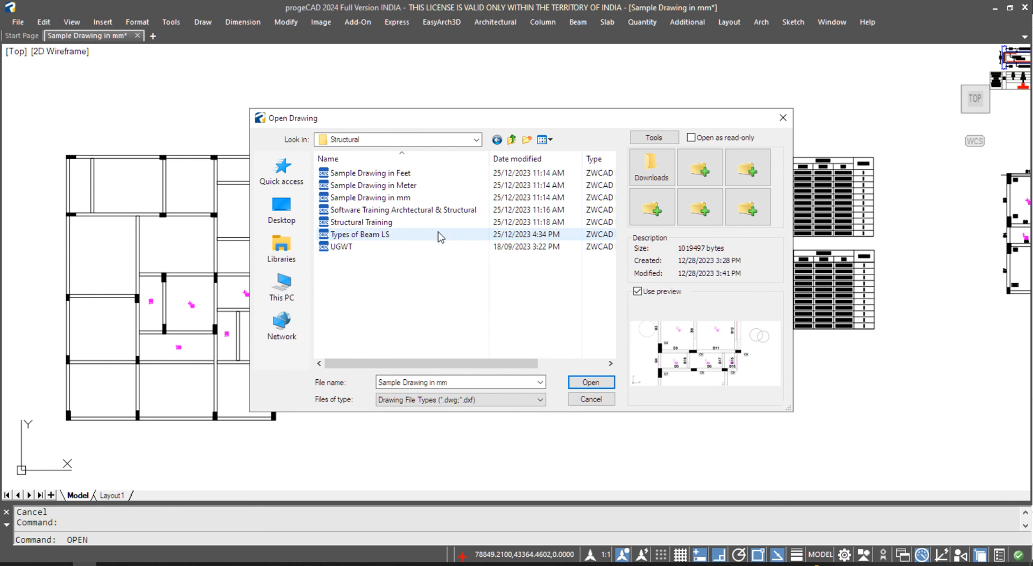
pyautogui.click(373, 235)
pyautogui.click(591, 382)
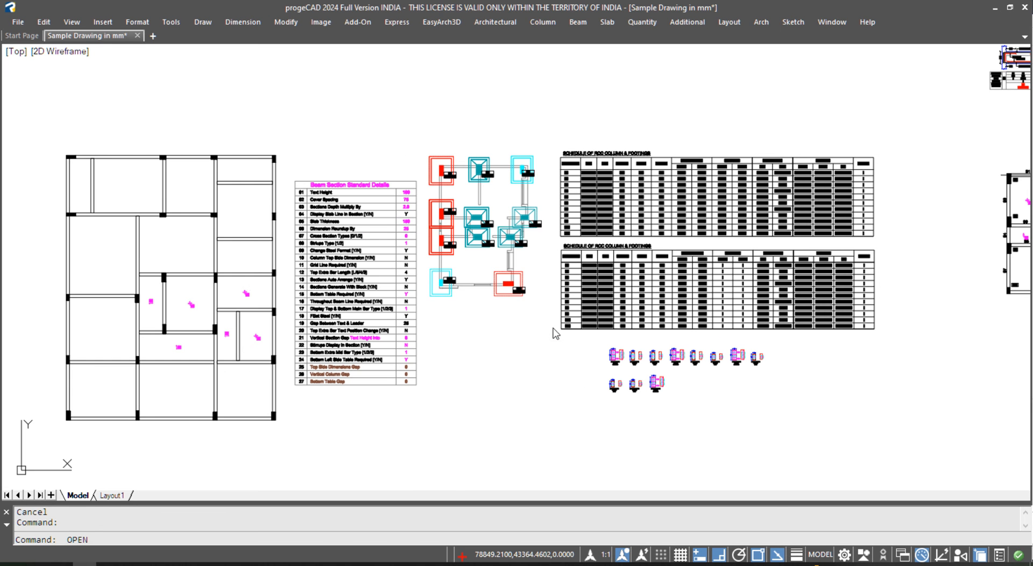
pyautogui.click(517, 311)
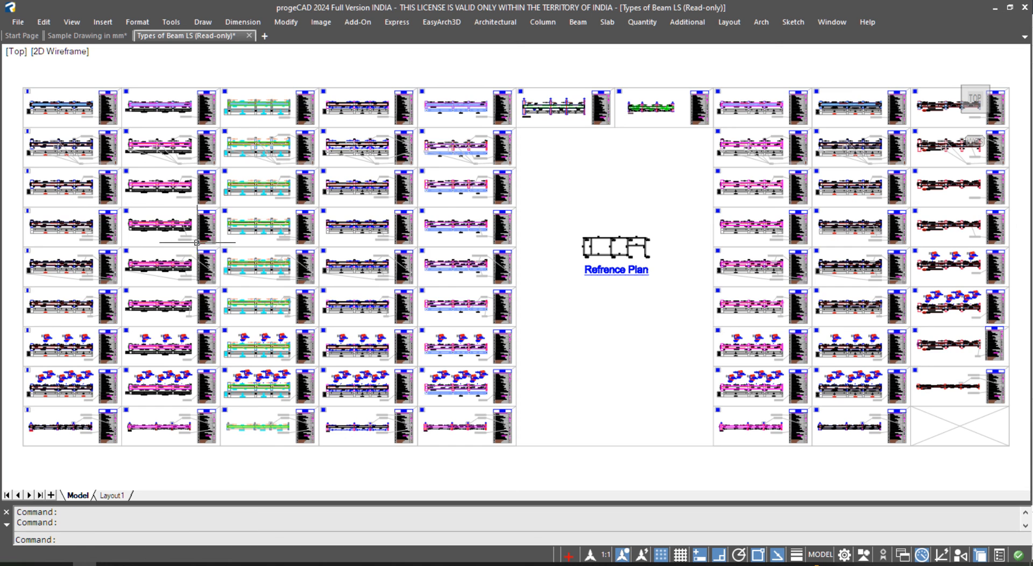
pyautogui.scroll(8, 395, 233)
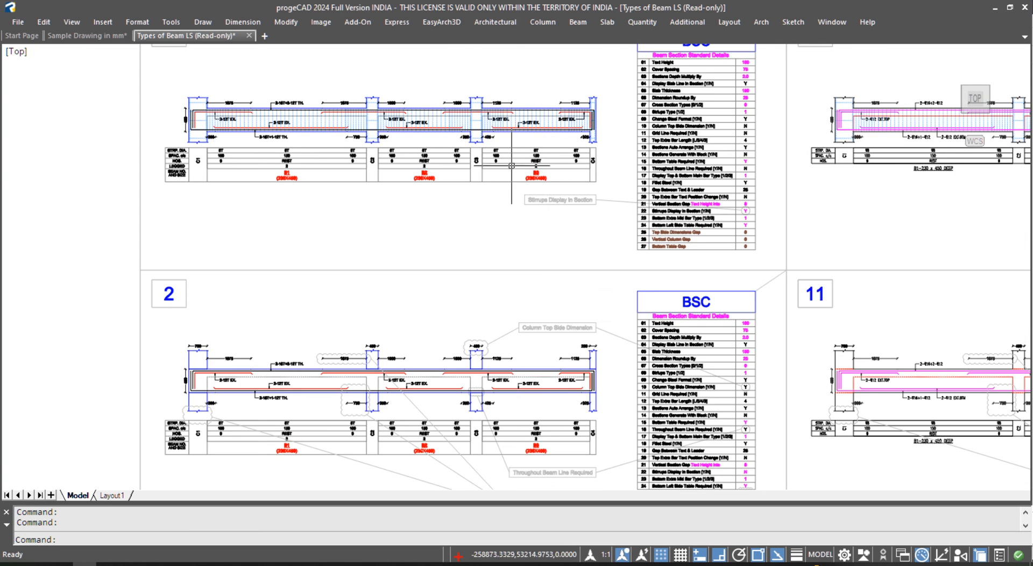
pyautogui.scroll(4, 484, 220)
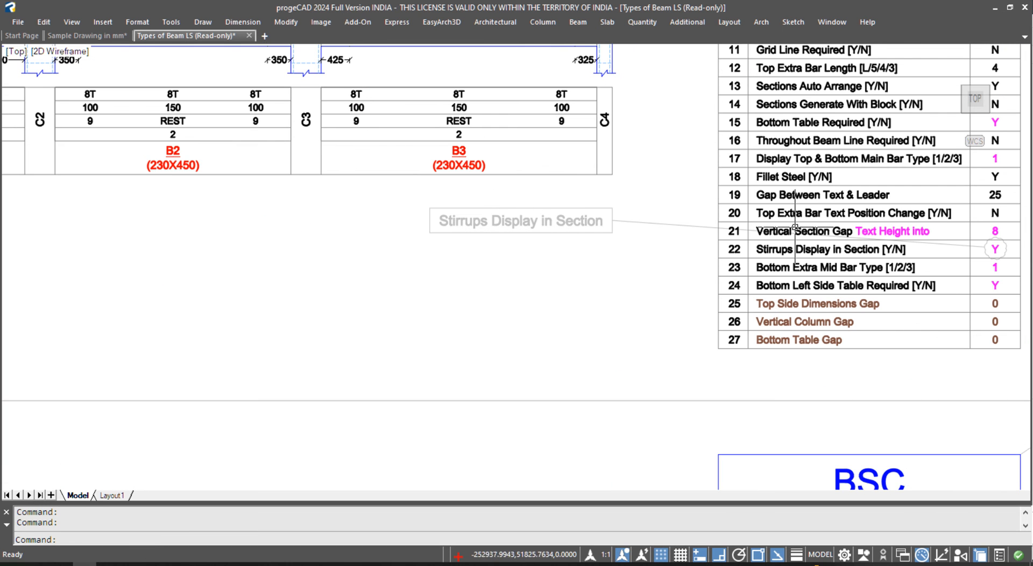
pyautogui.scroll(2, 994, 248)
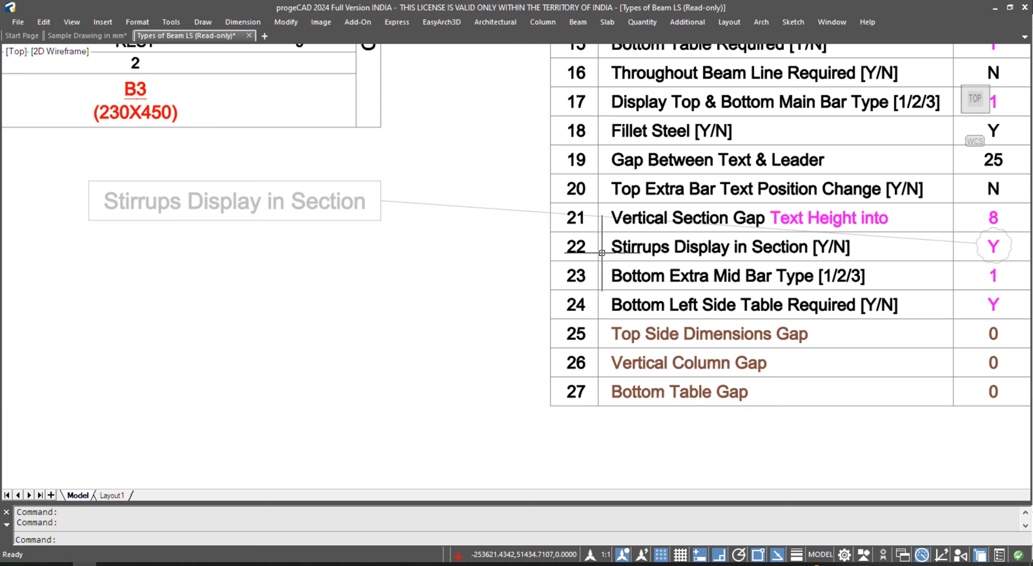
pyautogui.scroll(-5, 375, 322)
pyautogui.scroll(7, 279, 219)
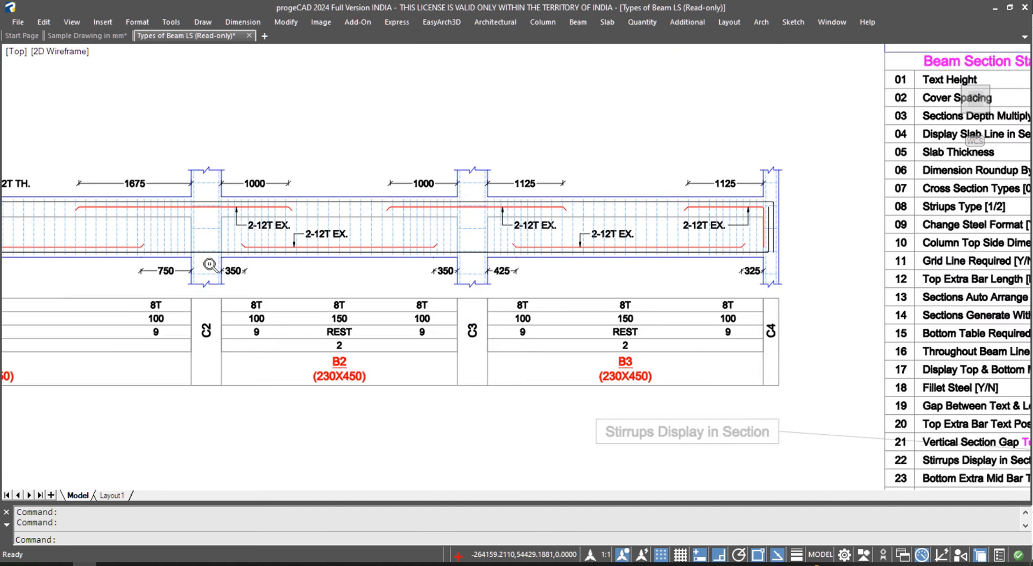
pyautogui.moveTo(507, 201); pyautogui.dragTo(739, 209, button='middle')
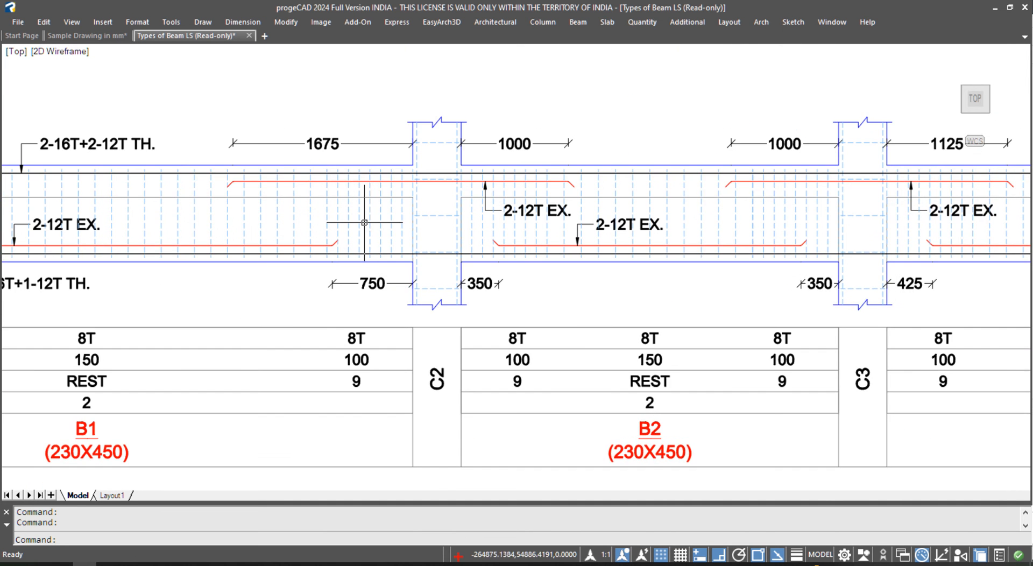
pyautogui.scroll(-5, 477, 225)
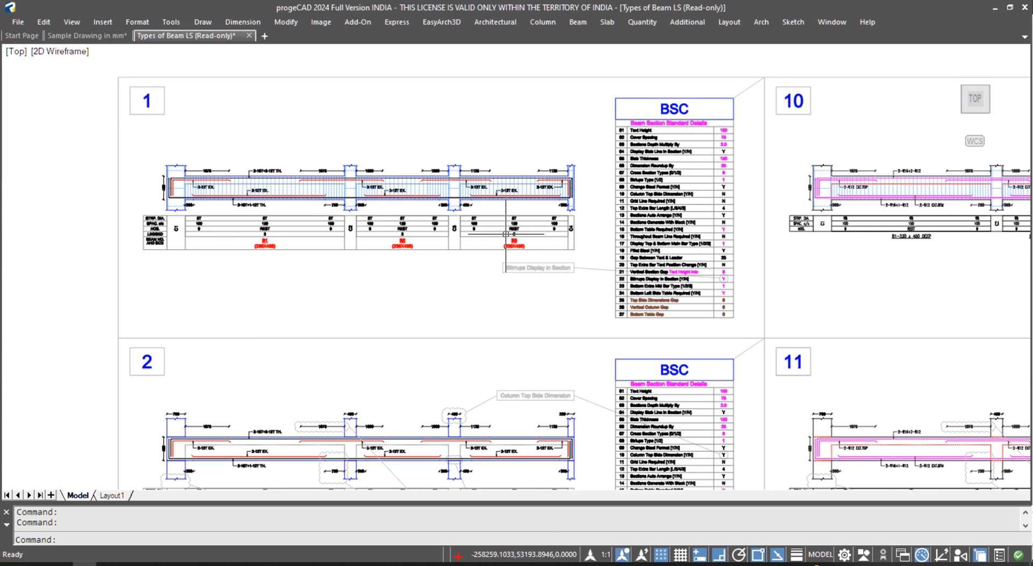
pyautogui.moveTo(537, 422); pyautogui.dragTo(528, 270, button='middle')
pyautogui.scroll(3, 510, 268)
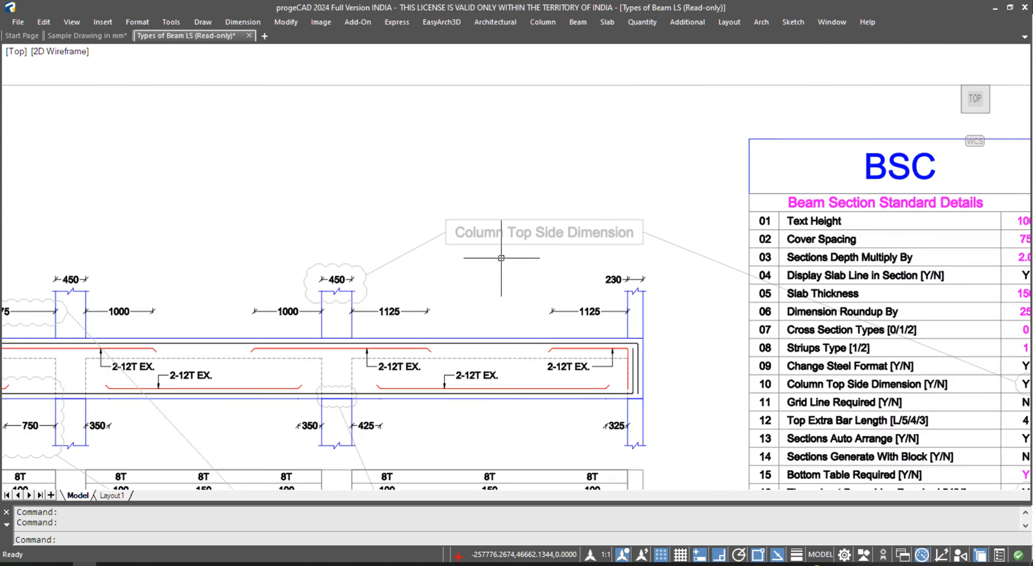
pyautogui.scroll(2, 503, 246)
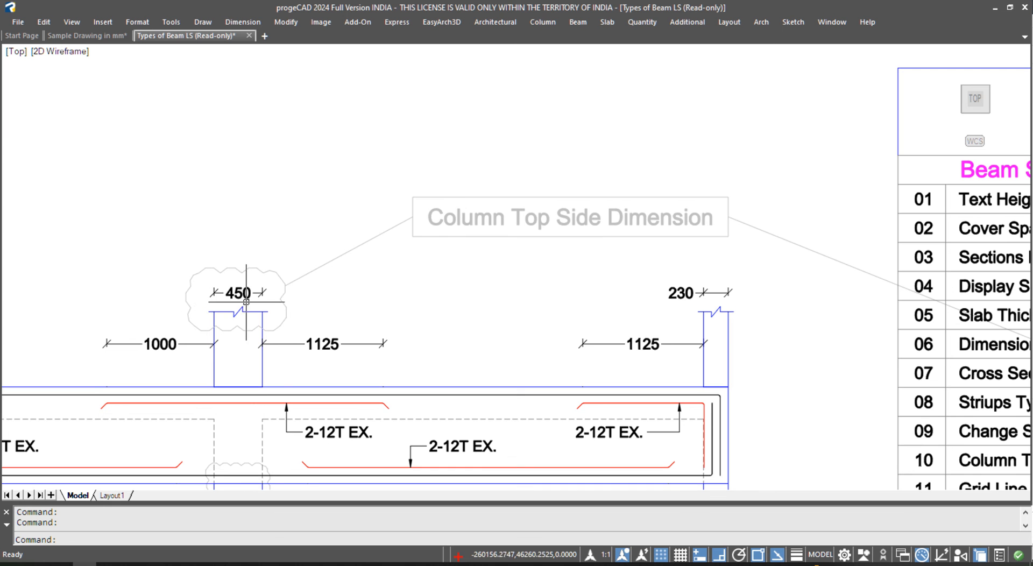
pyautogui.scroll(-2, 254, 298)
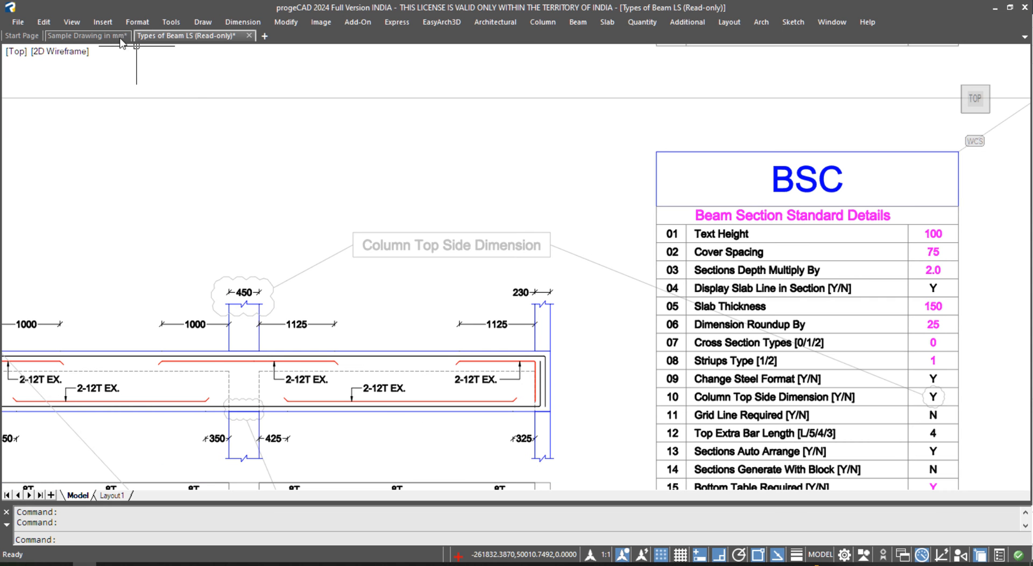
pyautogui.click(99, 38)
pyautogui.scroll(10, 568, 214)
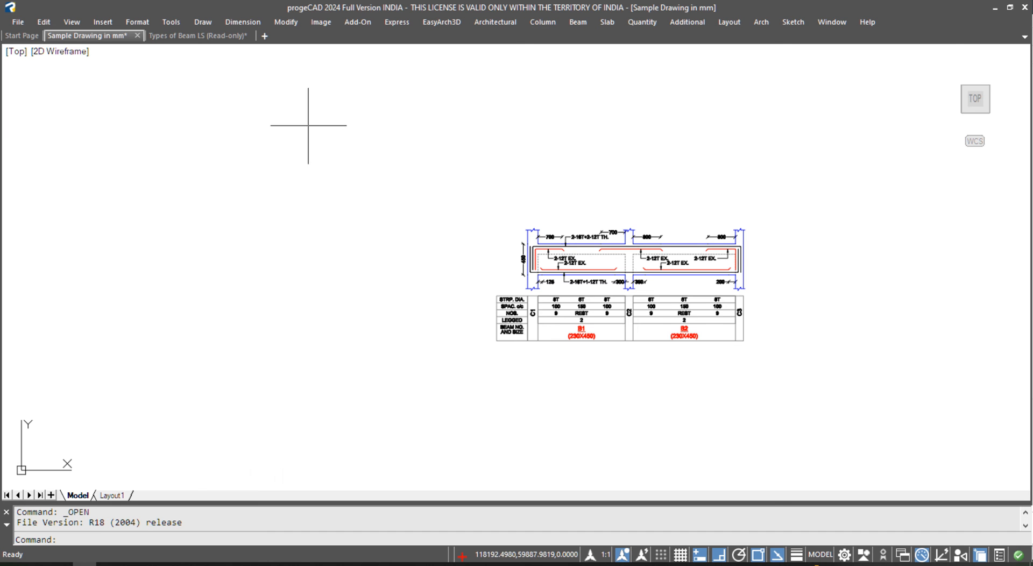
pyautogui.click(217, 36)
pyautogui.scroll(2, 713, 369)
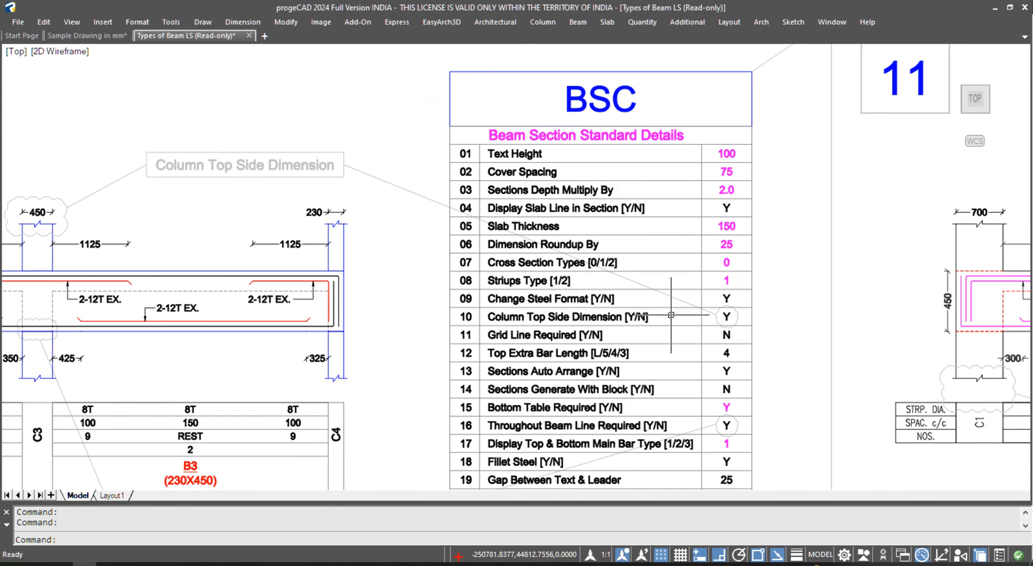
pyautogui.scroll(3, 646, 323)
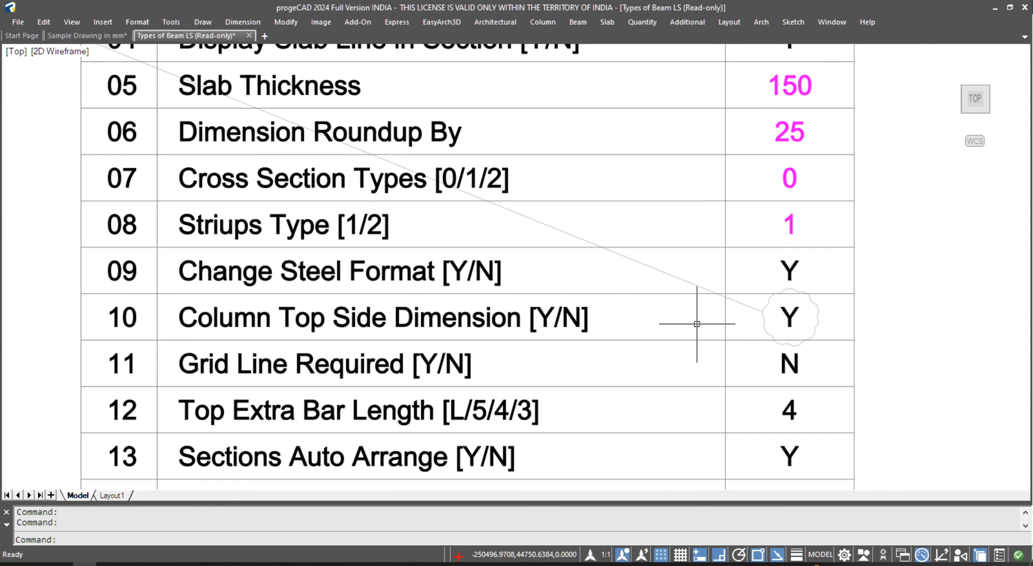
pyautogui.scroll(-4, 800, 322)
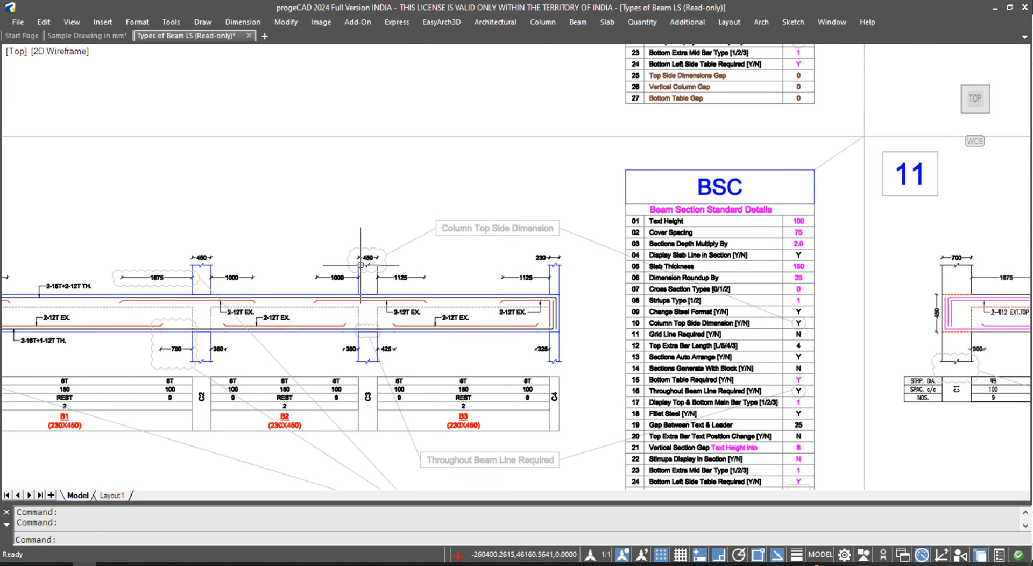
pyautogui.scroll(2, 165, 287)
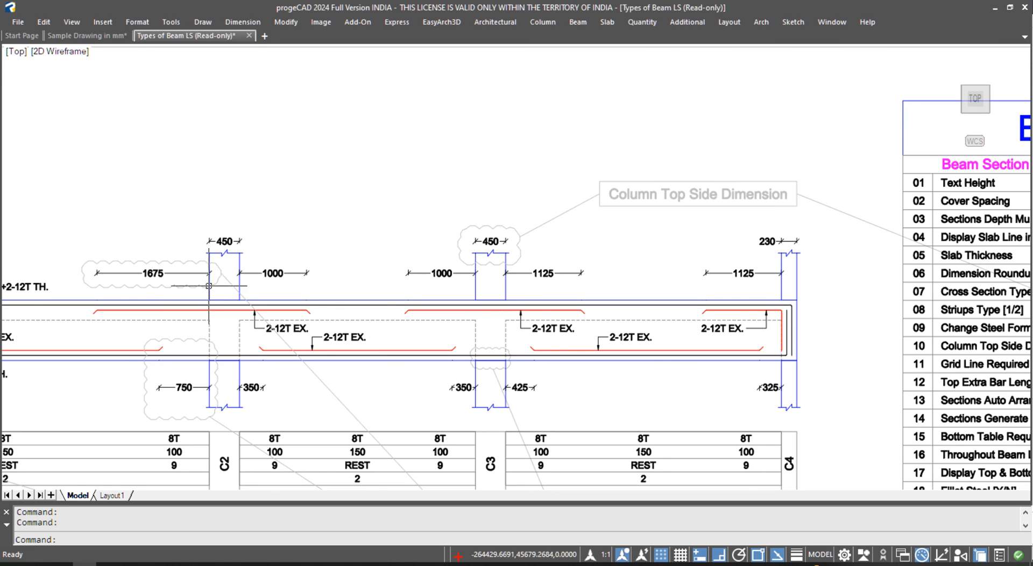
pyautogui.scroll(-2, 225, 264)
pyautogui.moveTo(306, 366); pyautogui.dragTo(240, 236, button='middle')
pyautogui.scroll(2, 397, 381)
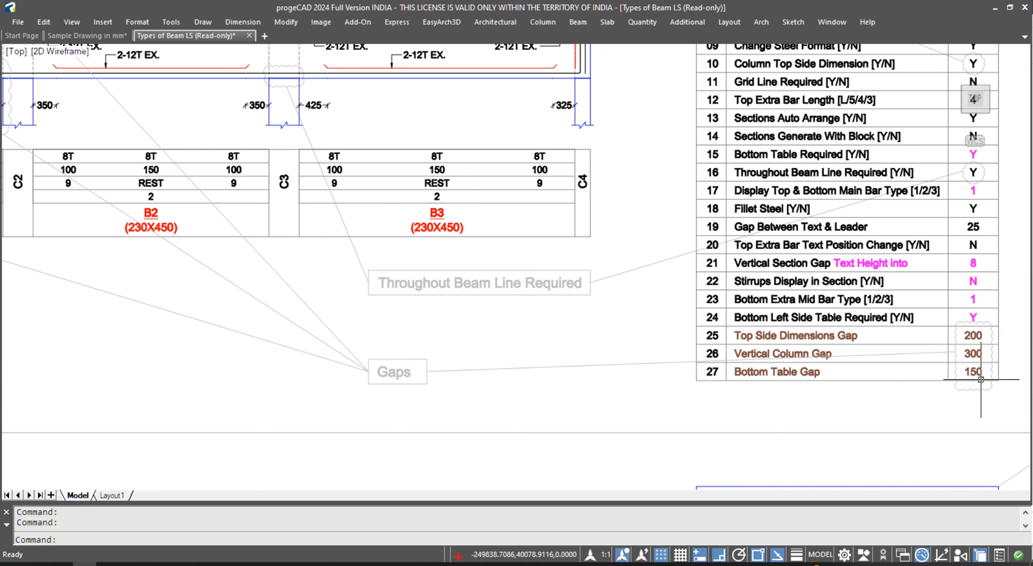
pyautogui.moveTo(448, 304); pyautogui.dragTo(661, 436, button='middle')
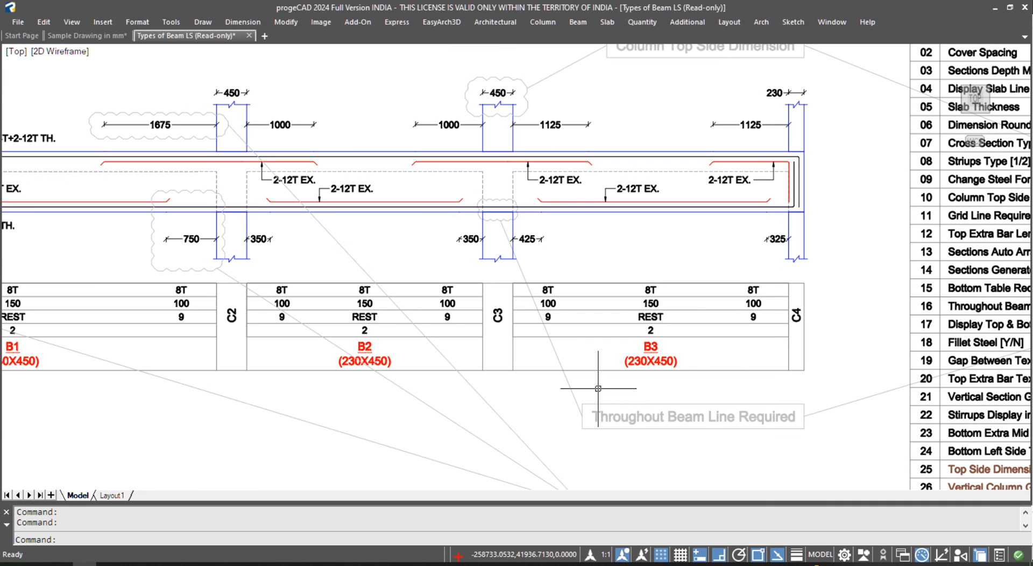
pyautogui.moveTo(235, 254); pyautogui.dragTo(567, 260, button='middle')
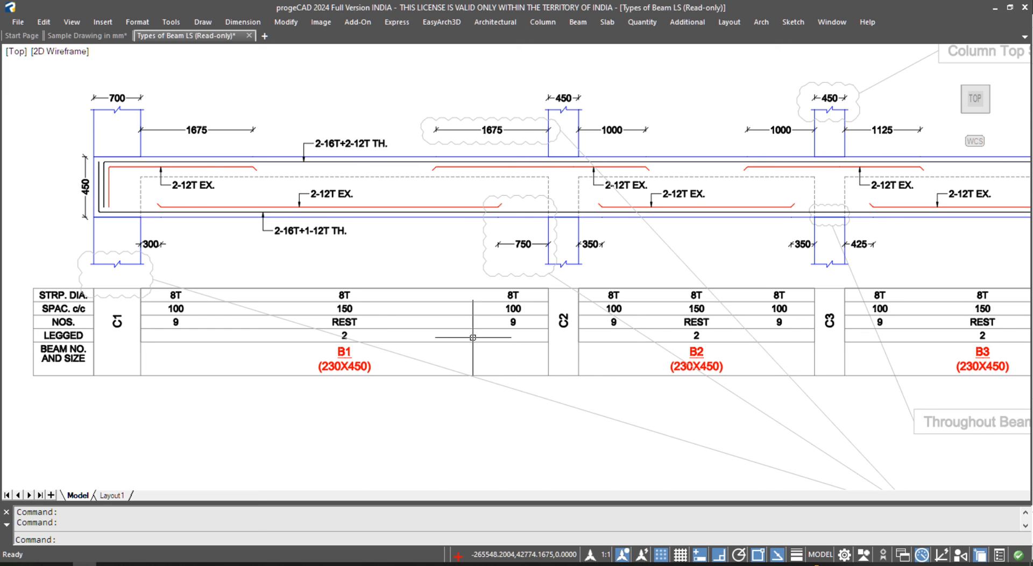
pyautogui.scroll(-2, 461, 386)
pyautogui.moveTo(461, 386); pyautogui.dragTo(441, 204, button='middle')
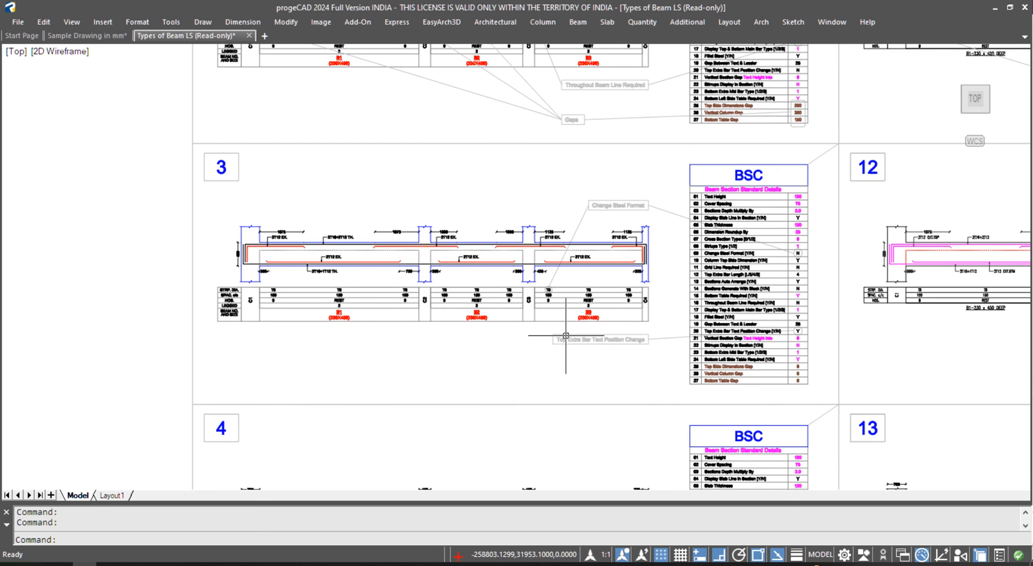
pyautogui.moveTo(548, 167); pyautogui.dragTo(552, 285, button='middle')
pyautogui.scroll(4, 261, 134)
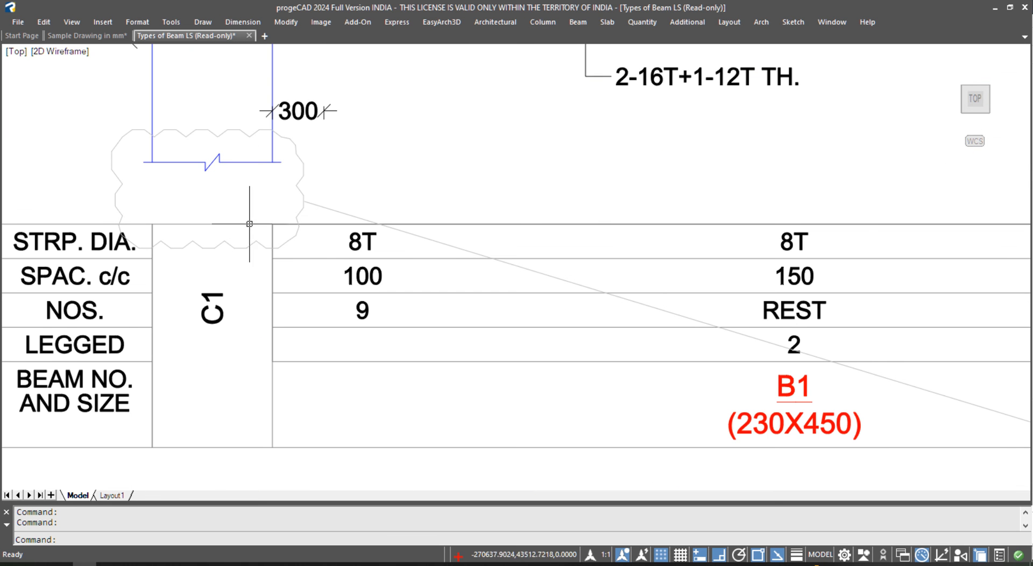
pyautogui.scroll(-2, 235, 193)
pyautogui.moveTo(249, 195); pyautogui.dragTo(97, 323, button='middle')
pyautogui.moveTo(759, 270); pyautogui.dragTo(665, 269, button='middle')
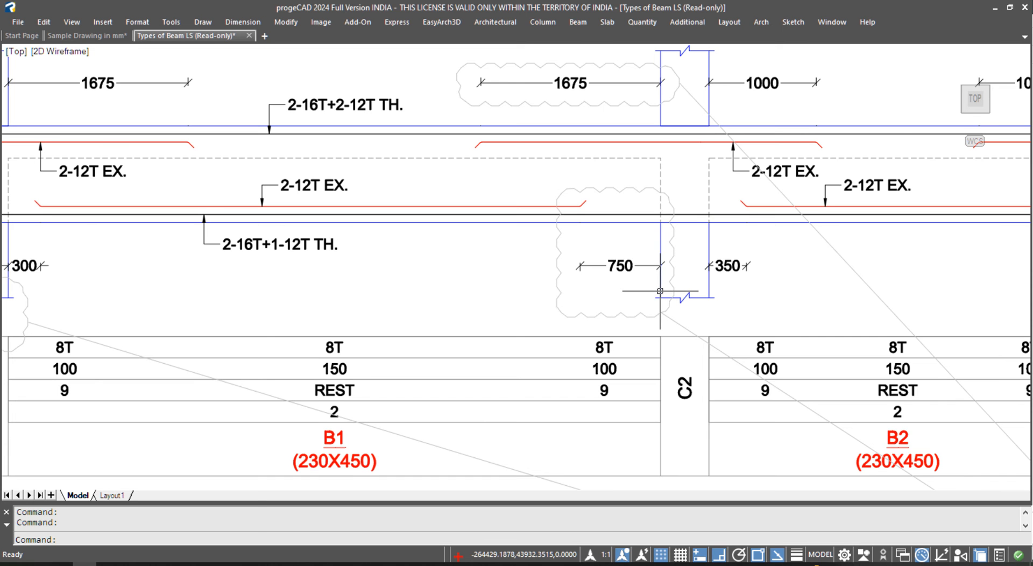
pyautogui.moveTo(661, 171); pyautogui.dragTo(659, 232, button='middle')
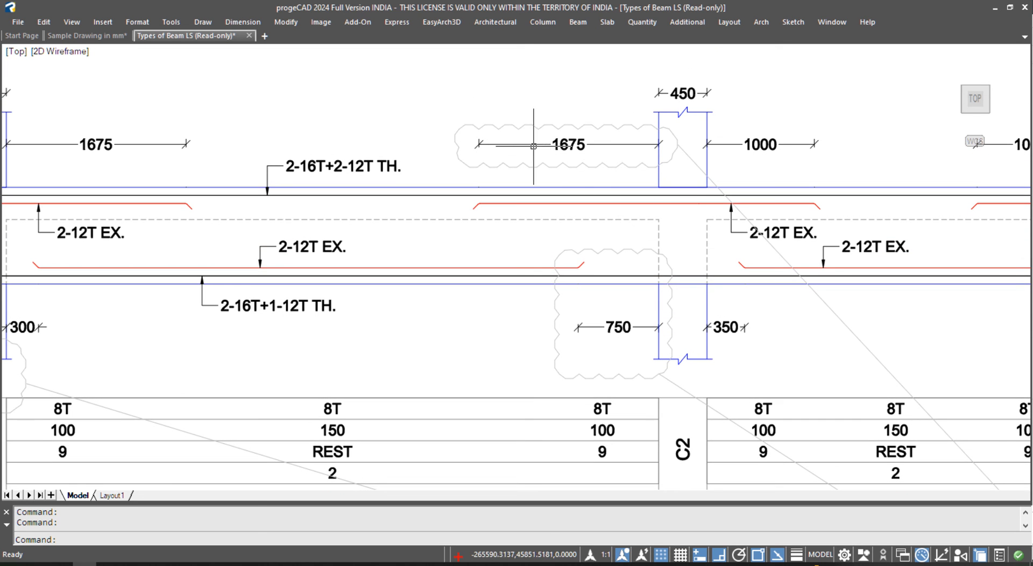
pyautogui.scroll(-2, 557, 135)
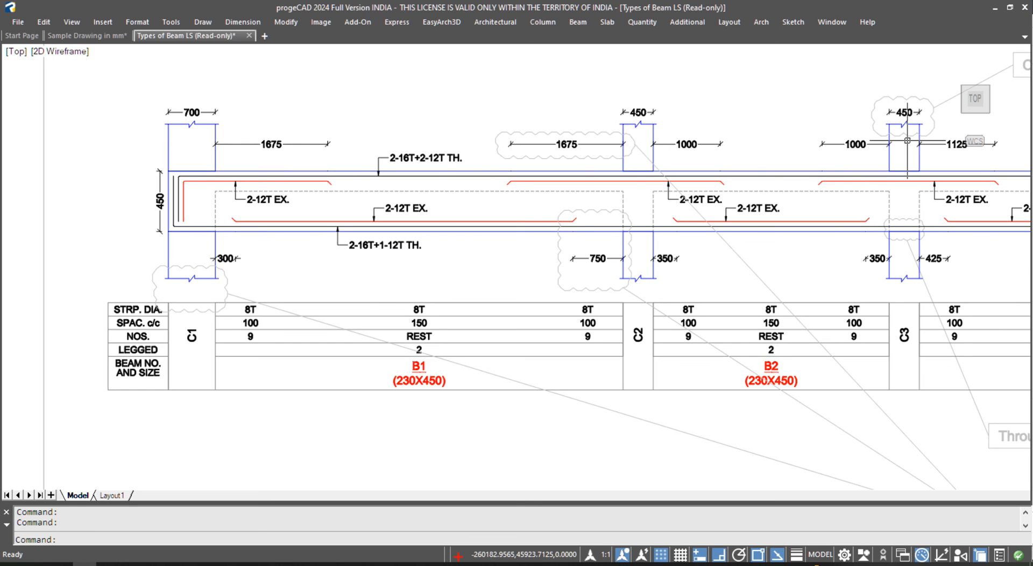
pyautogui.moveTo(907, 141); pyautogui.dragTo(755, 155, button='middle')
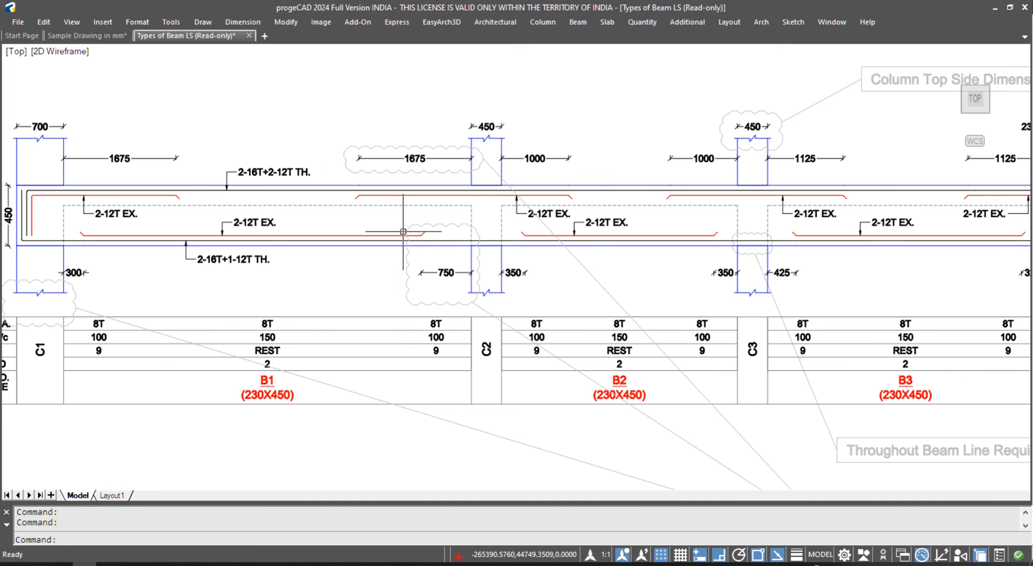
pyautogui.scroll(-3, 603, 221)
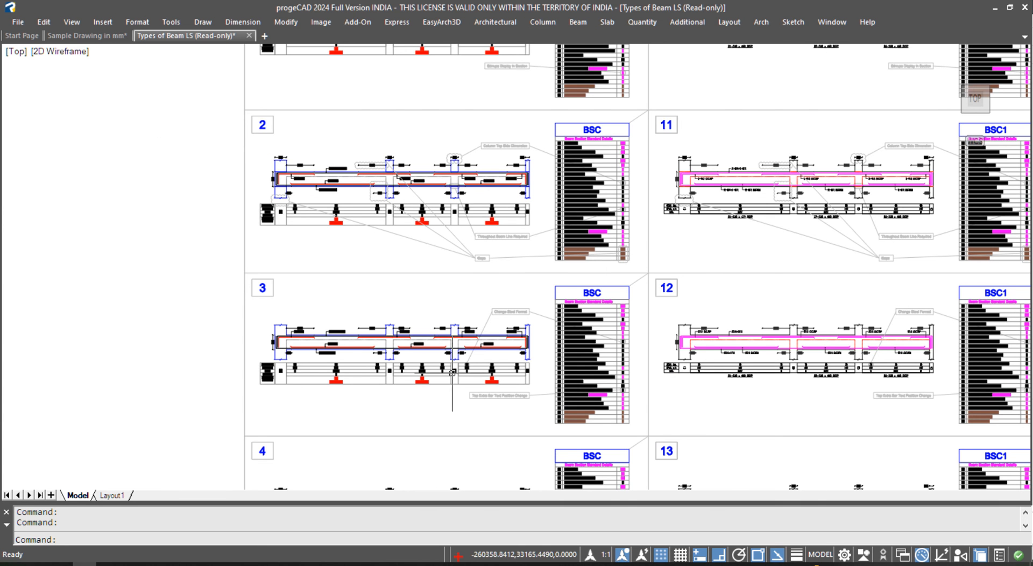
pyautogui.scroll(4, 465, 344)
pyautogui.scroll(1, 452, 293)
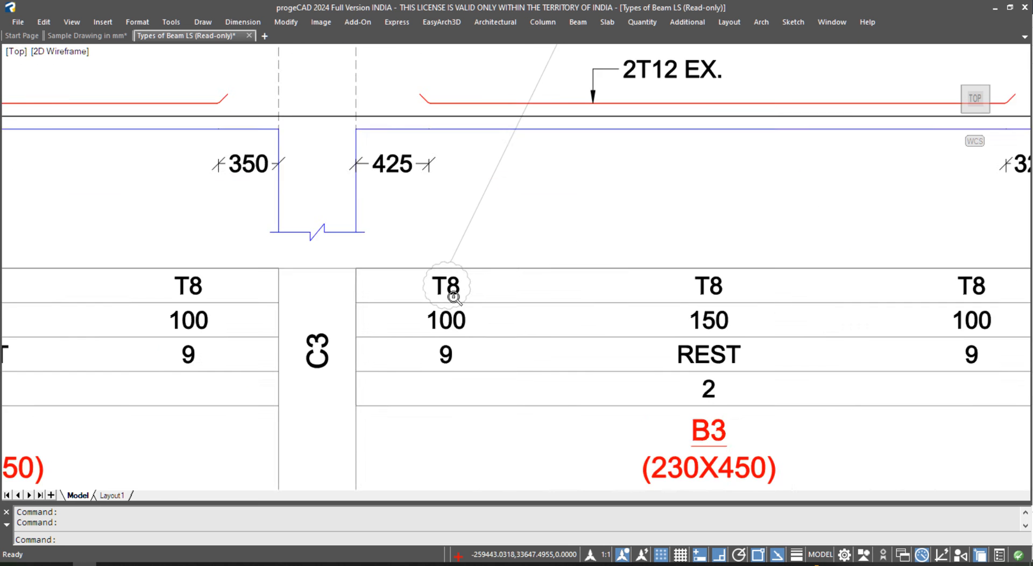
pyautogui.scroll(-4, 422, 296)
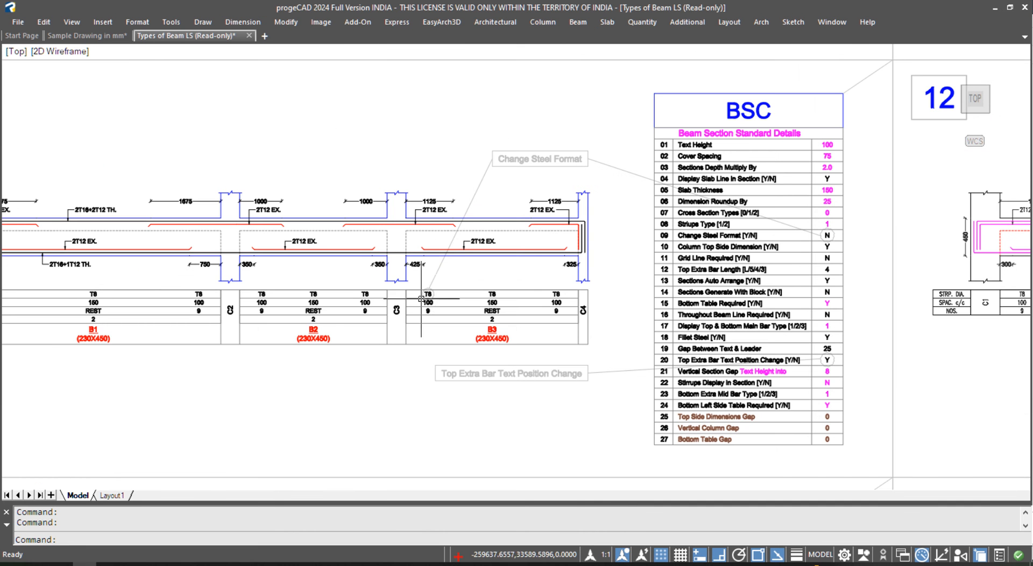
pyautogui.scroll(2, 527, 173)
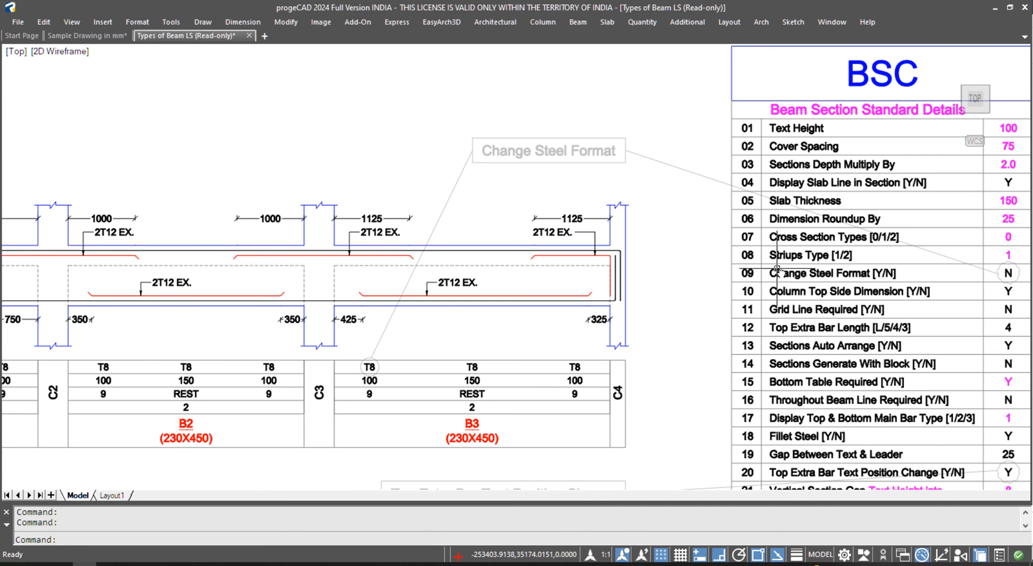
pyautogui.moveTo(775, 272); pyautogui.dragTo(563, 267, button='middle')
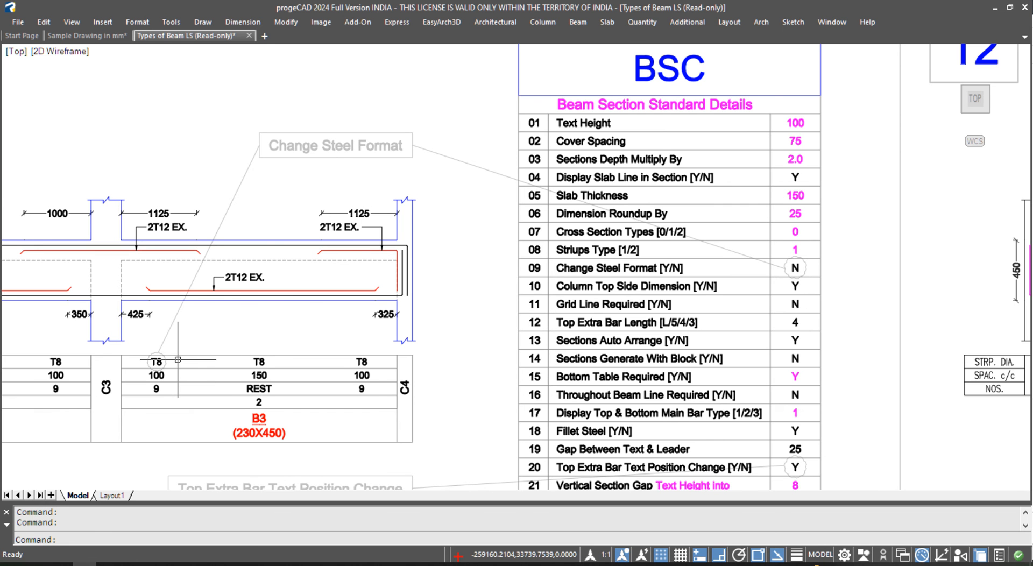
pyautogui.moveTo(184, 369)
pyautogui.mouseDown(button='middle')
pyautogui.moveTo(385, 319)
pyautogui.moveTo(452, 318)
pyautogui.mouseUp(button='middle')
pyautogui.scroll(-2, 449, 242)
pyautogui.moveTo(452, 394); pyautogui.dragTo(441, 253, button='middle')
pyautogui.scroll(5, 457, 380)
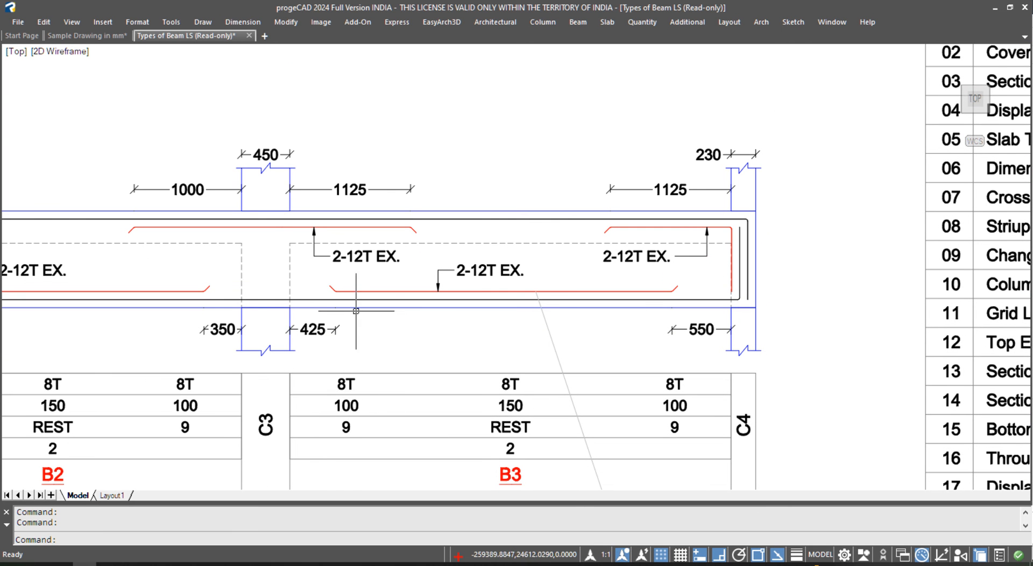
pyautogui.moveTo(387, 178); pyautogui.dragTo(396, 565, button='middle')
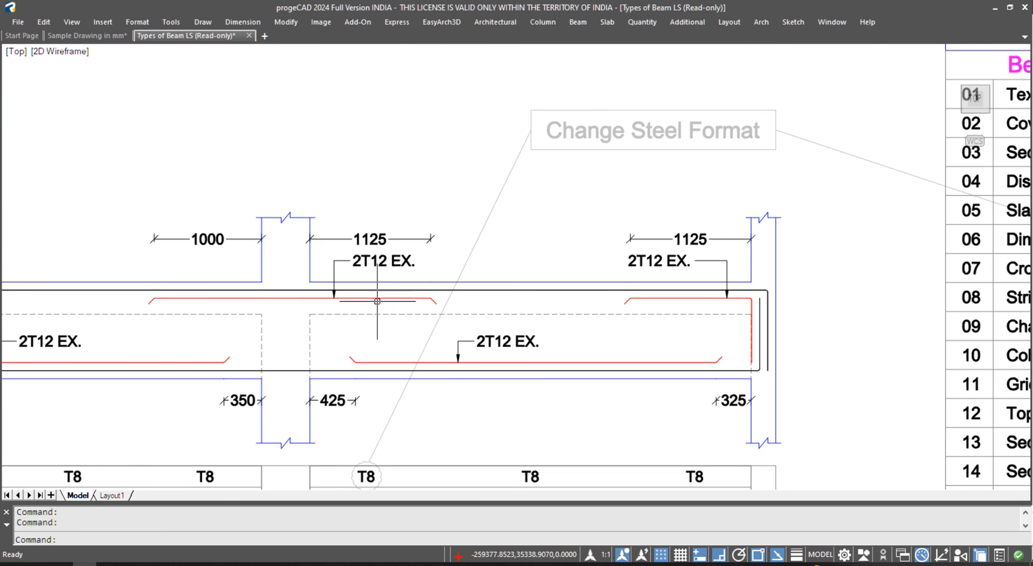
pyautogui.scroll(2, 381, 264)
pyautogui.scroll(-3, 360, 226)
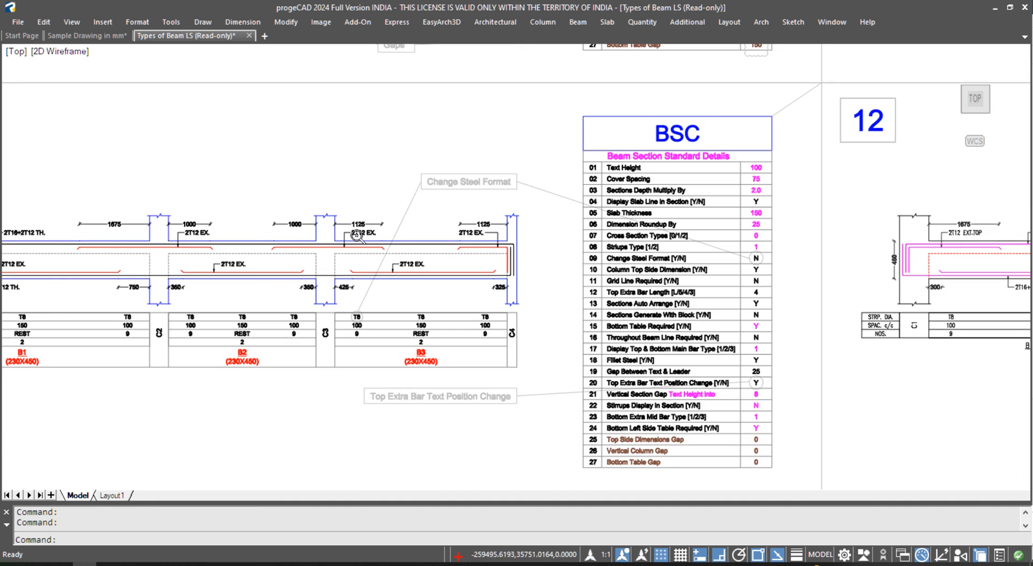
pyautogui.moveTo(472, 460); pyautogui.dragTo(430, 226, button='middle')
pyautogui.moveTo(553, 220); pyautogui.dragTo(543, 353, button='middle')
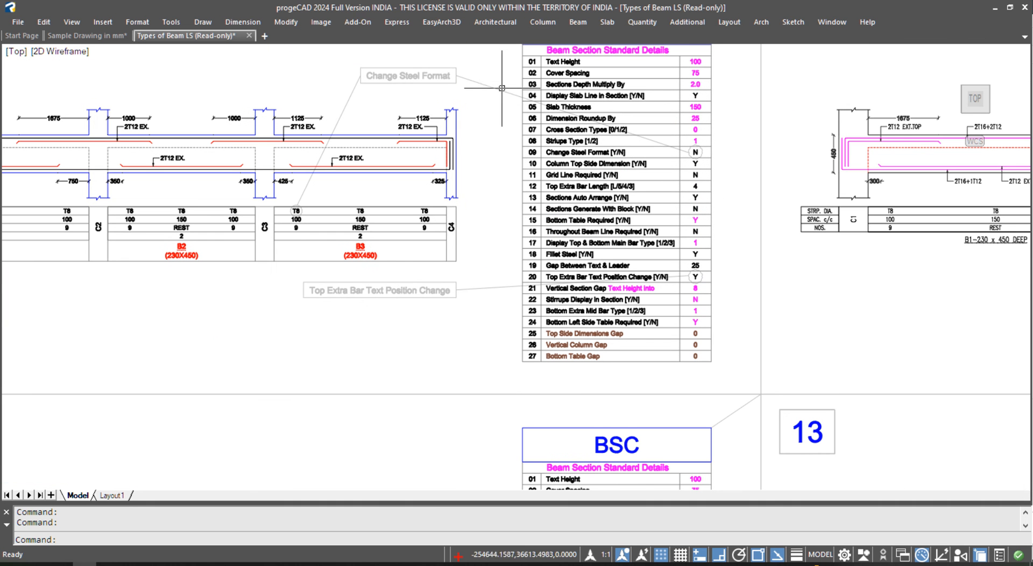
pyautogui.moveTo(577, 431); pyautogui.dragTo(530, 149, button='middle')
pyautogui.scroll(1, 483, 323)
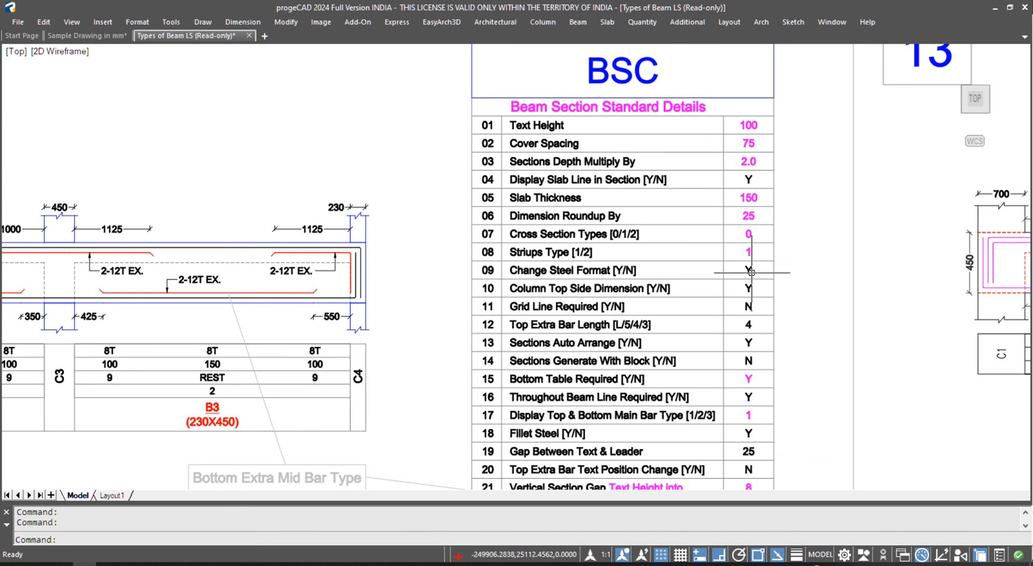
pyautogui.moveTo(211, 297)
pyautogui.mouseDown(button='middle')
pyautogui.moveTo(472, 251)
pyautogui.moveTo(532, 252)
pyautogui.mouseUp(button='middle')
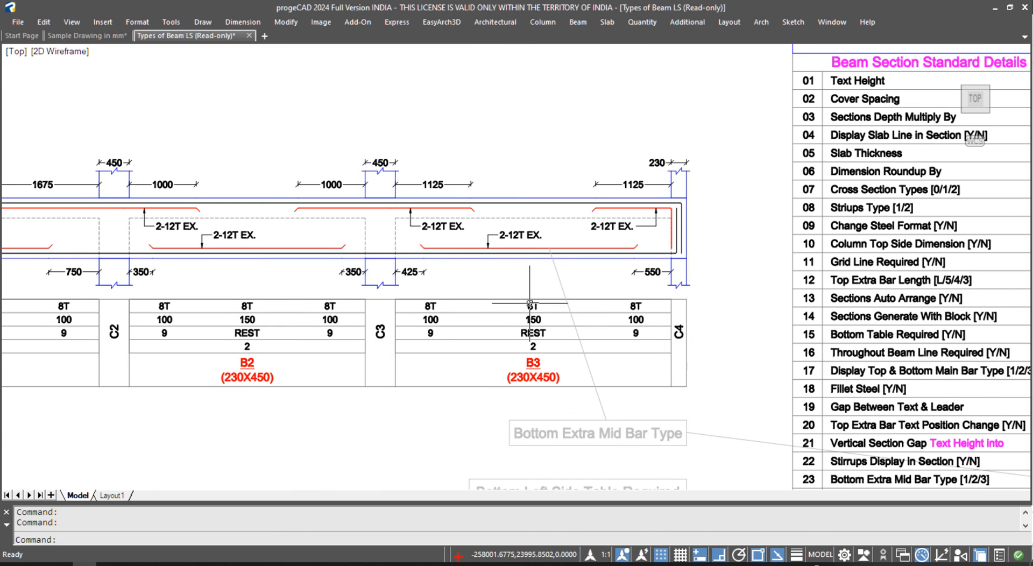
pyautogui.scroll(-1, 530, 299)
pyautogui.scroll(-2, 463, 334)
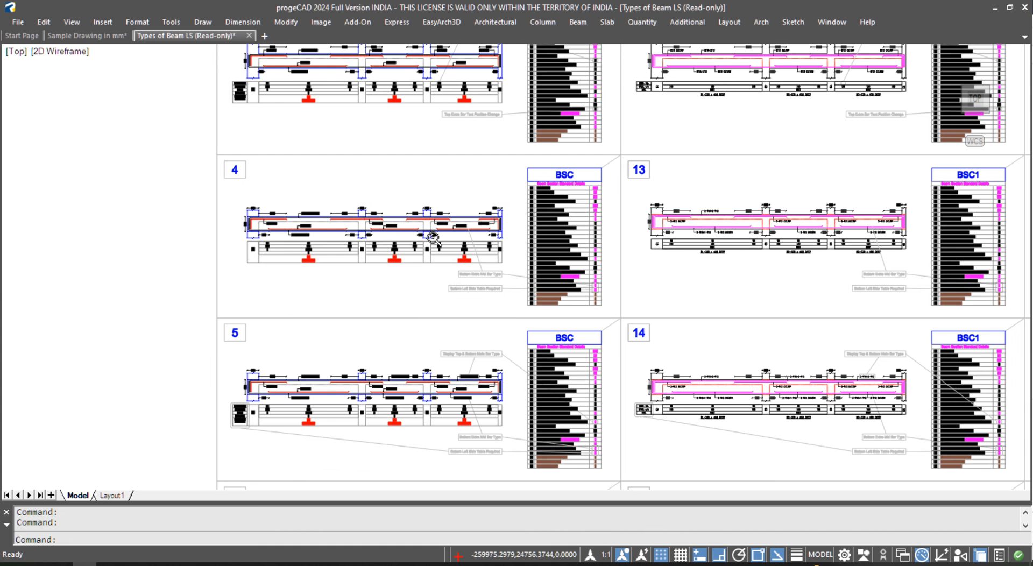
# - Pan past the Refrence Plan to sheet 52 (BSC7), then return to Sample Drawing in mm
pyautogui.scroll(-3, 386, 255)
pyautogui.moveTo(812, 390); pyautogui.dragTo(548, 378, button='middle')
pyautogui.moveTo(689, 392); pyautogui.dragTo(475, 384, button='middle')
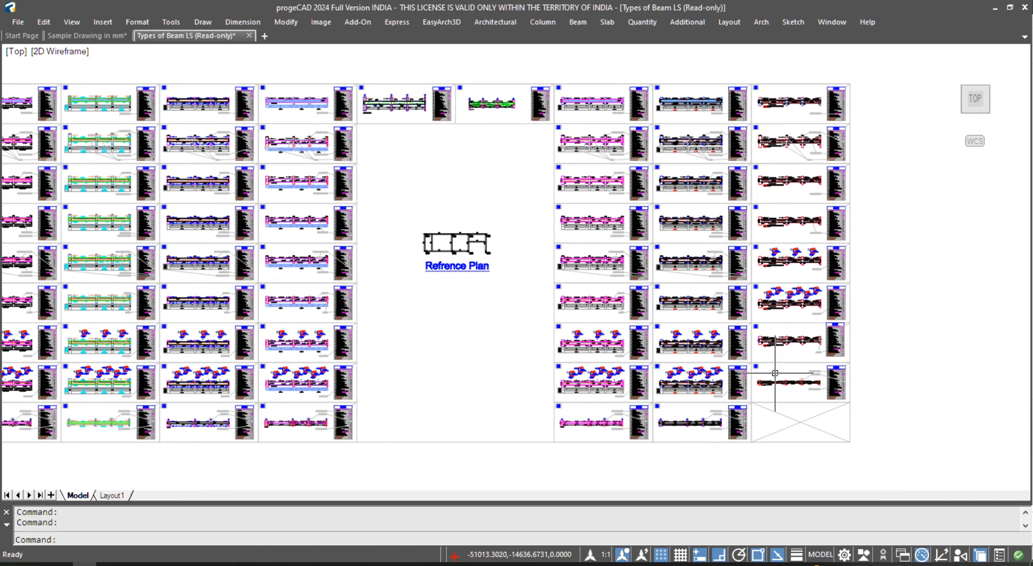
pyautogui.scroll(1, 602, 253)
pyautogui.scroll(1, 602, 253)
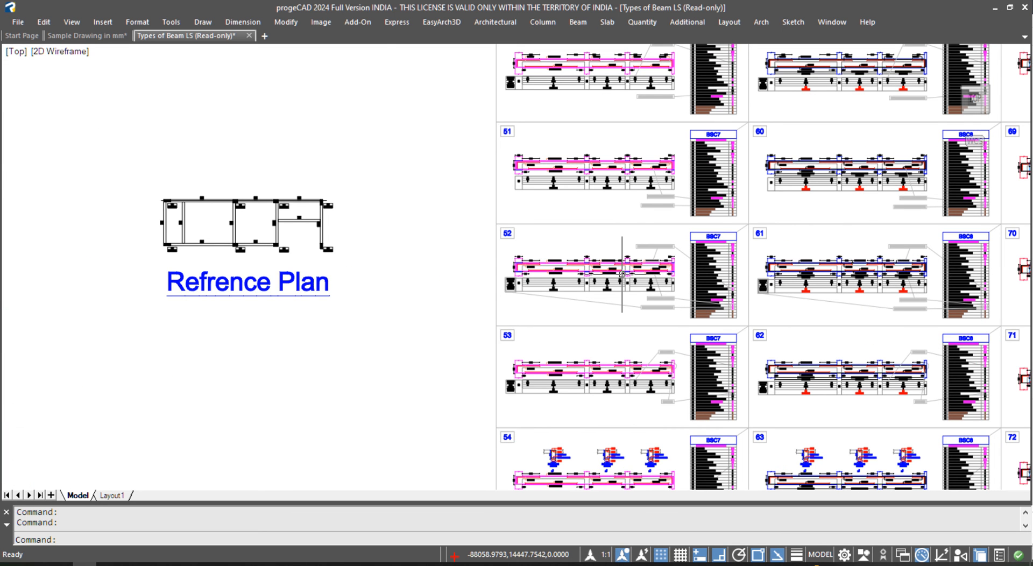
pyautogui.scroll(2, 717, 279)
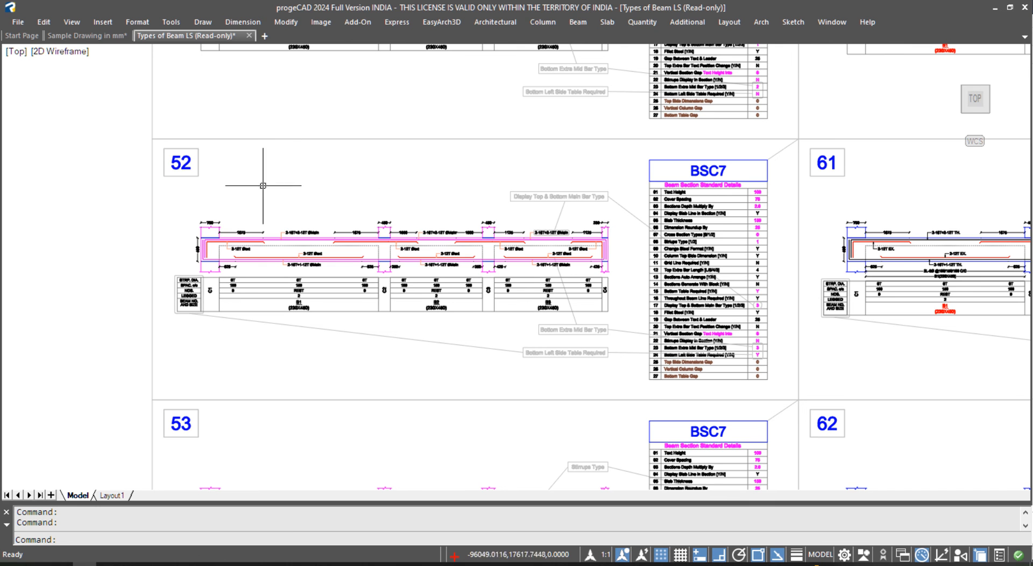
pyautogui.click(104, 37)
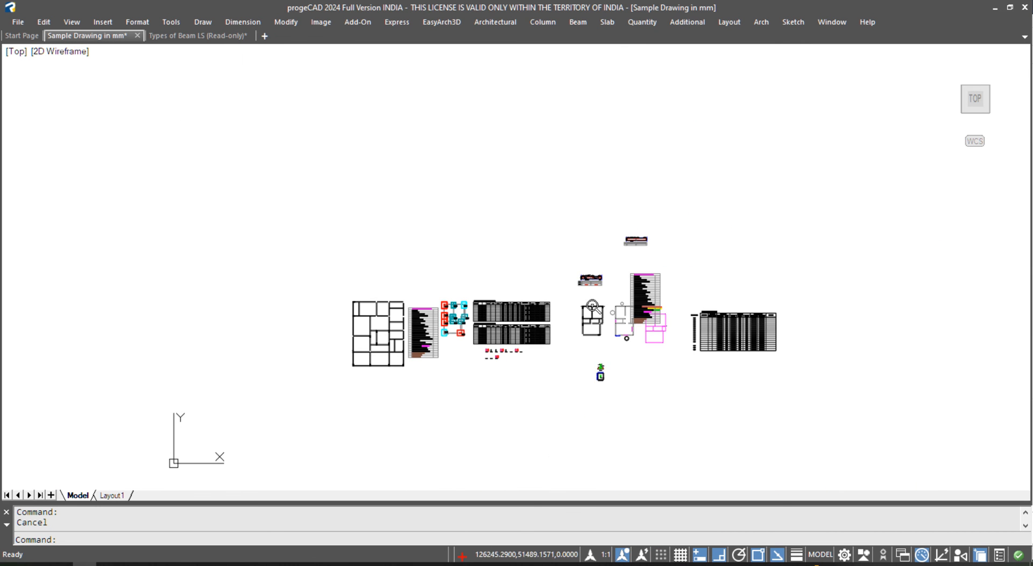
# - Open the Structural Training drawing read-only from the File menu
pyautogui.scroll(3, 550, 327)
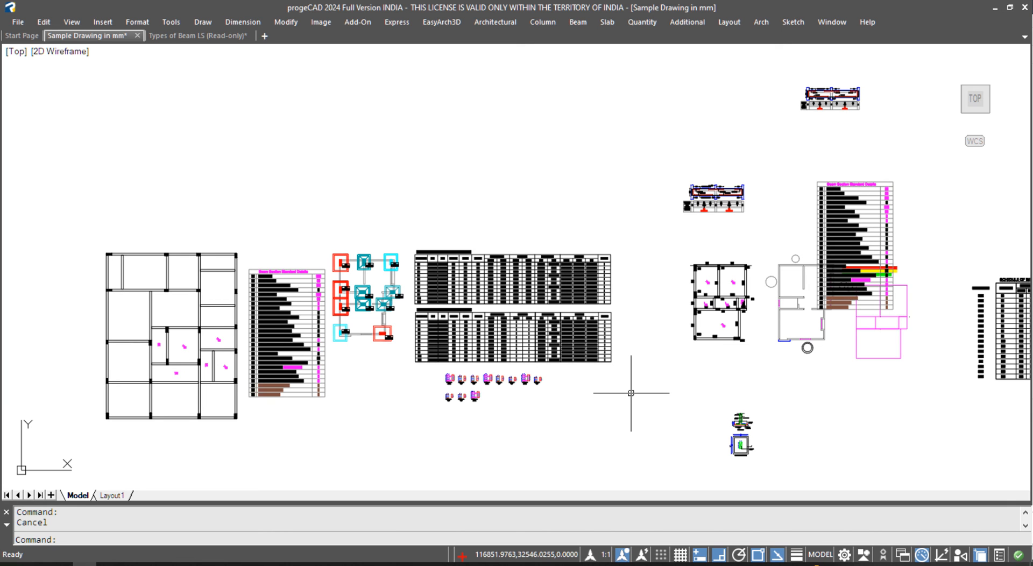
pyautogui.click(17, 22)
pyautogui.click(43, 66)
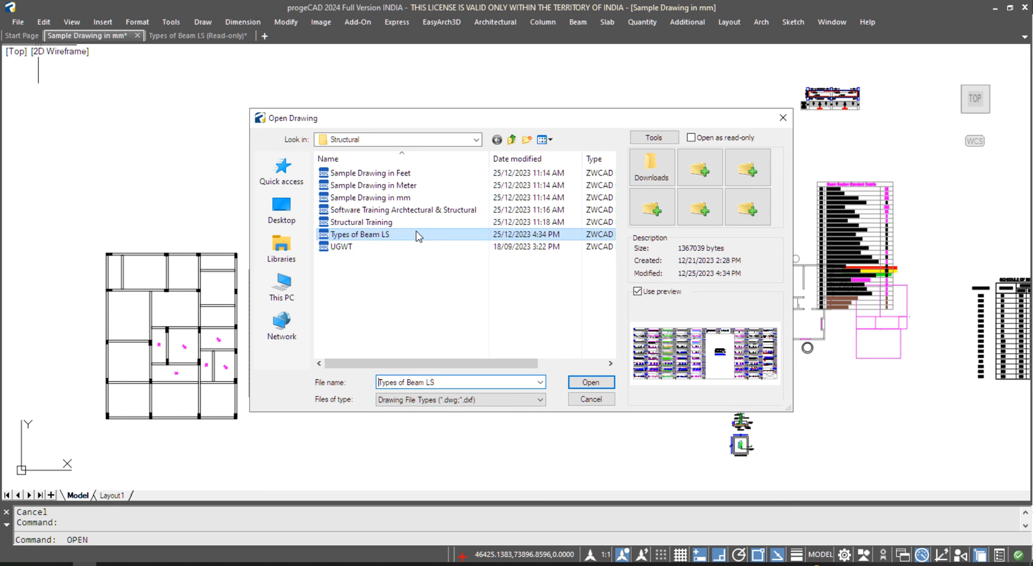
pyautogui.click(397, 211)
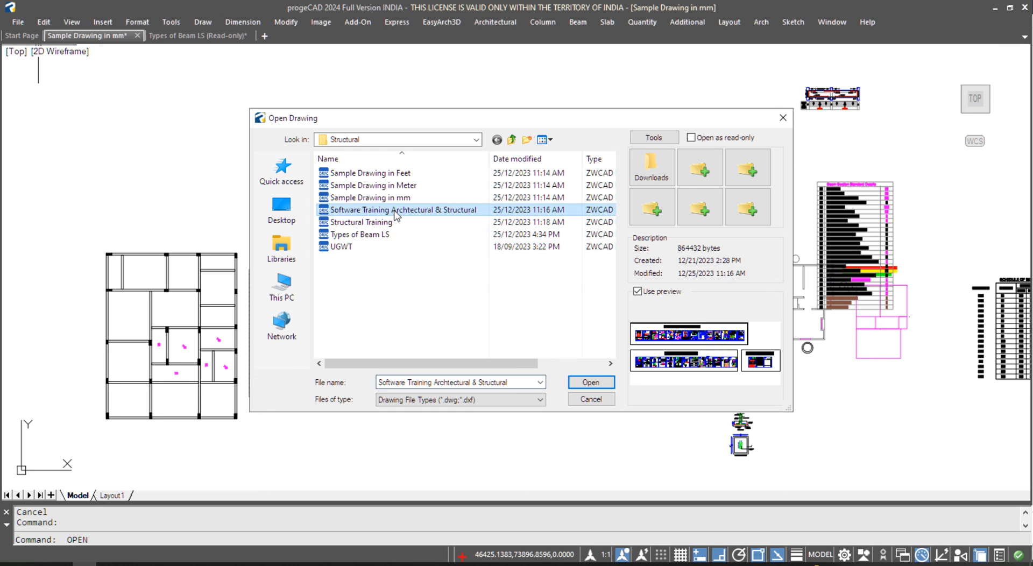
pyautogui.click(384, 223)
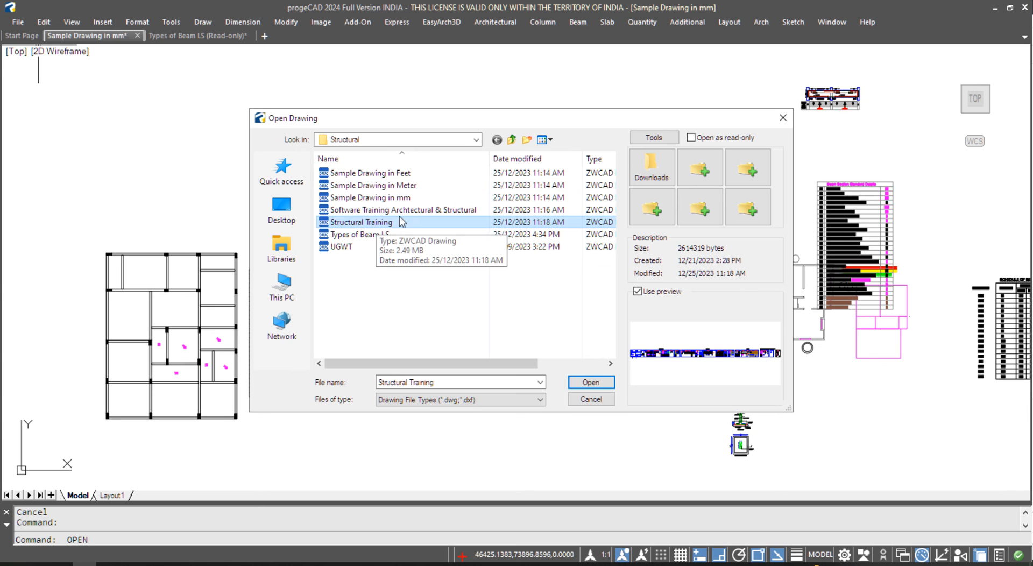
pyautogui.click(590, 382)
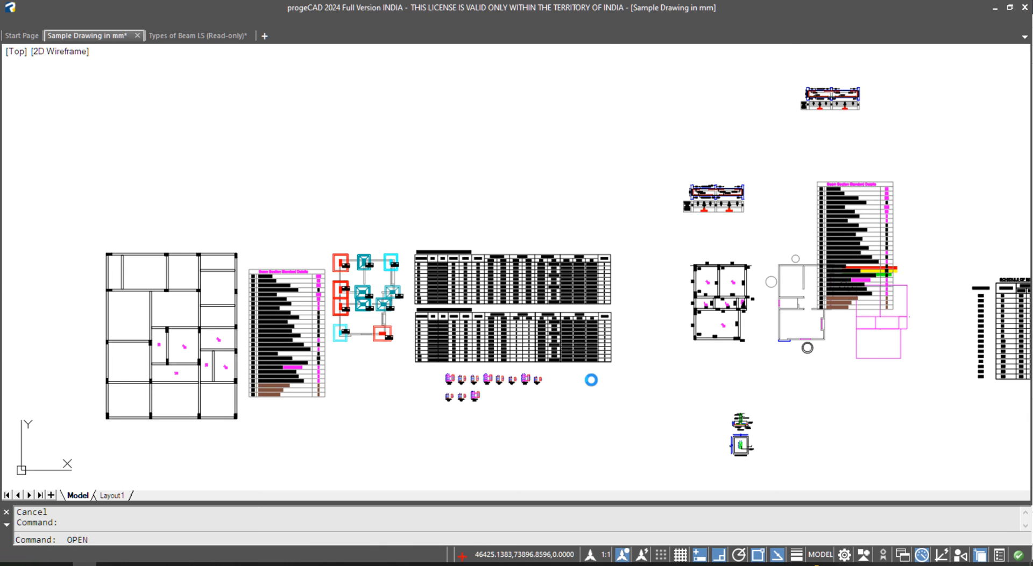
pyautogui.click(527, 310)
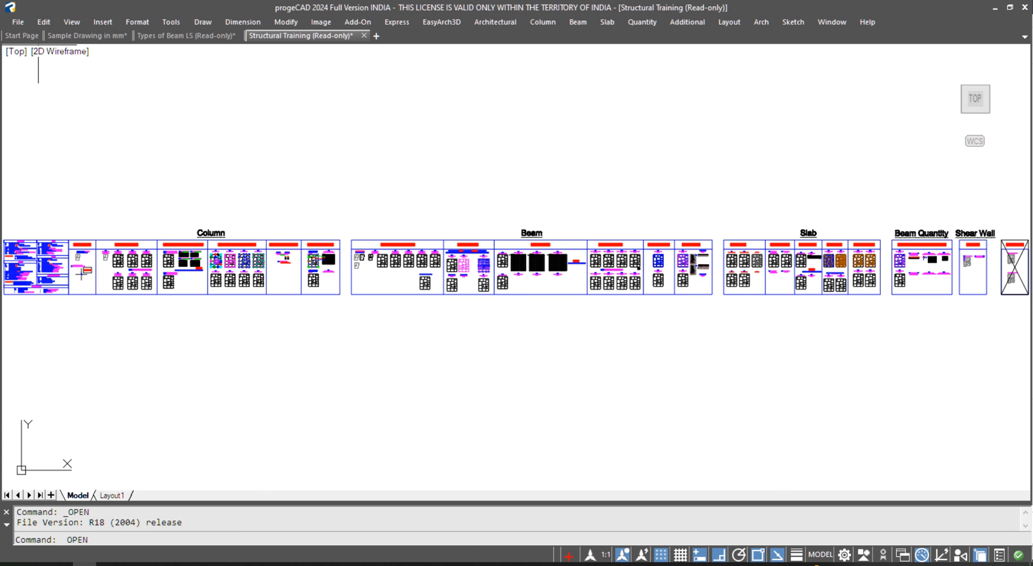
# - Review the BSE1 and BSE2 beam schedules and the Beam Framing & Numbering panels
pyautogui.scroll(10, 530, 257)
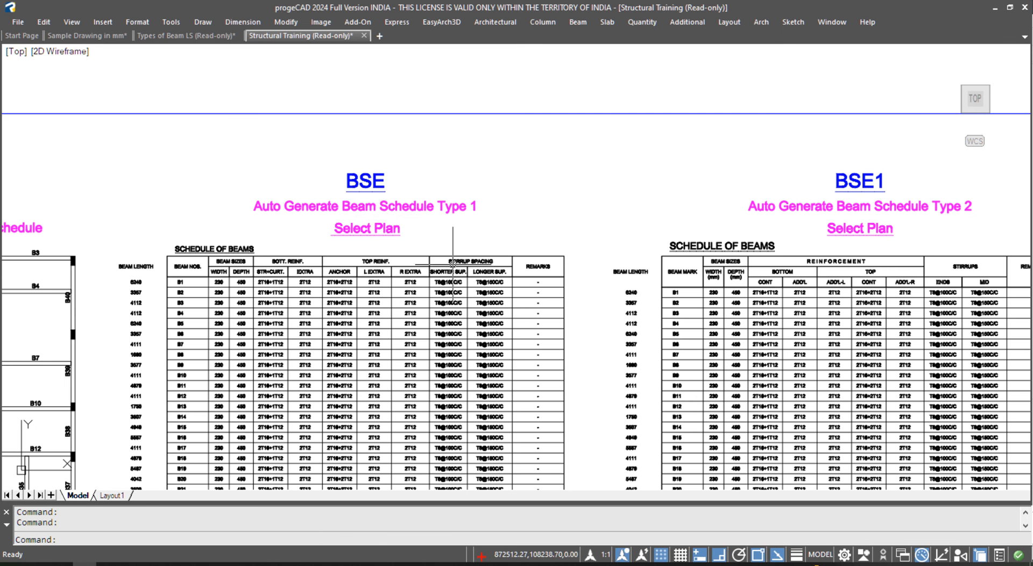
pyautogui.moveTo(790, 229); pyautogui.dragTo(302, 224, button='middle')
pyautogui.scroll(-2, 870, 178)
pyautogui.scroll(-6, 870, 179)
pyautogui.moveTo(376, 269); pyautogui.dragTo(714, 268, button='middle')
pyautogui.moveTo(306, 259); pyautogui.dragTo(603, 263, button='middle')
# - Inspect the column schedule tables, including CSE4
pyautogui.moveTo(231, 269); pyautogui.dragTo(577, 271, button='middle')
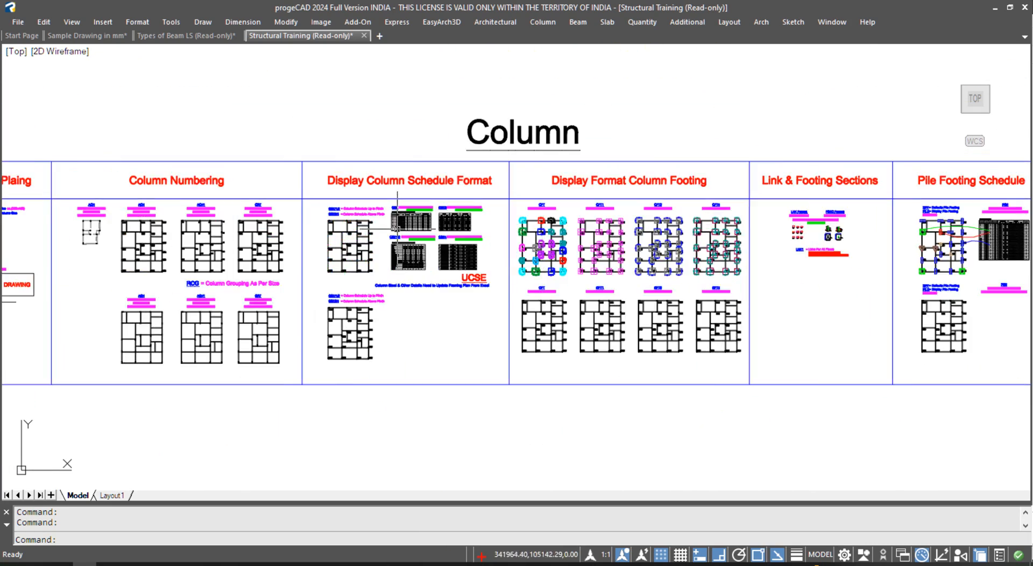
pyautogui.scroll(7, 409, 209)
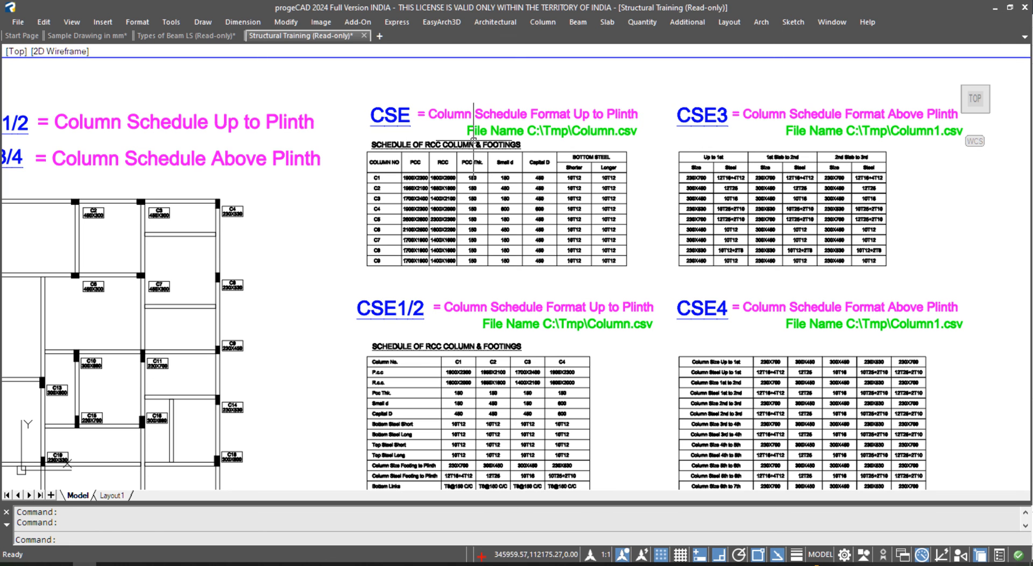
pyautogui.scroll(4, 393, 182)
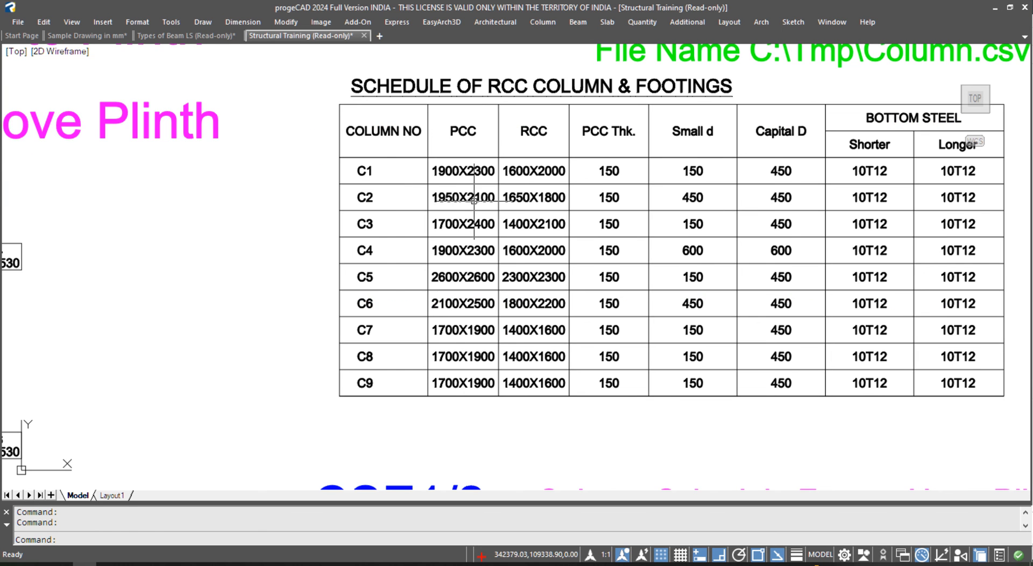
pyautogui.scroll(-5, 474, 200)
pyautogui.scroll(5, 417, 308)
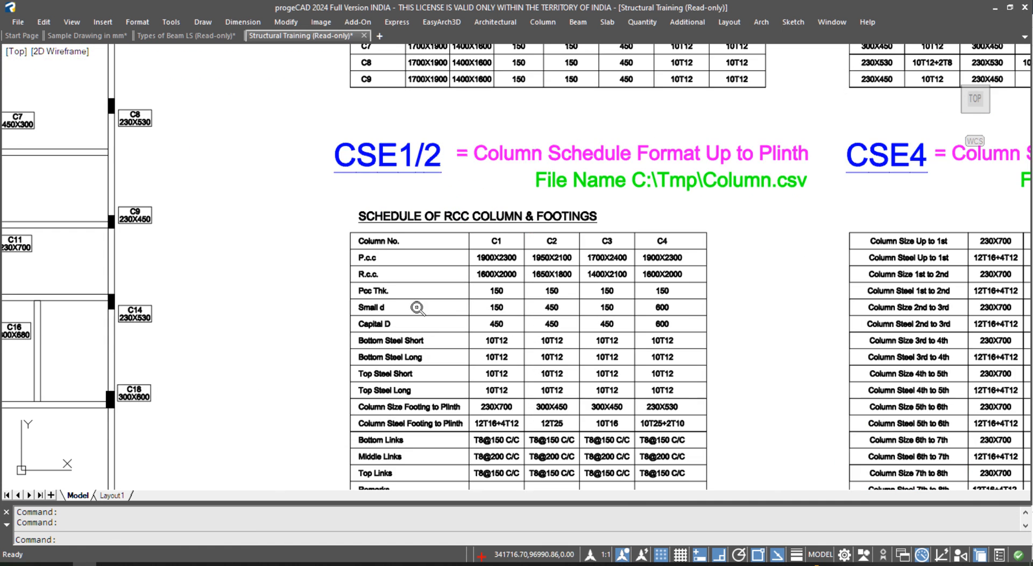
pyautogui.scroll(2, 712, 247)
pyautogui.moveTo(706, 250); pyautogui.dragTo(468, 251, button='middle')
pyautogui.scroll(-5, 701, 205)
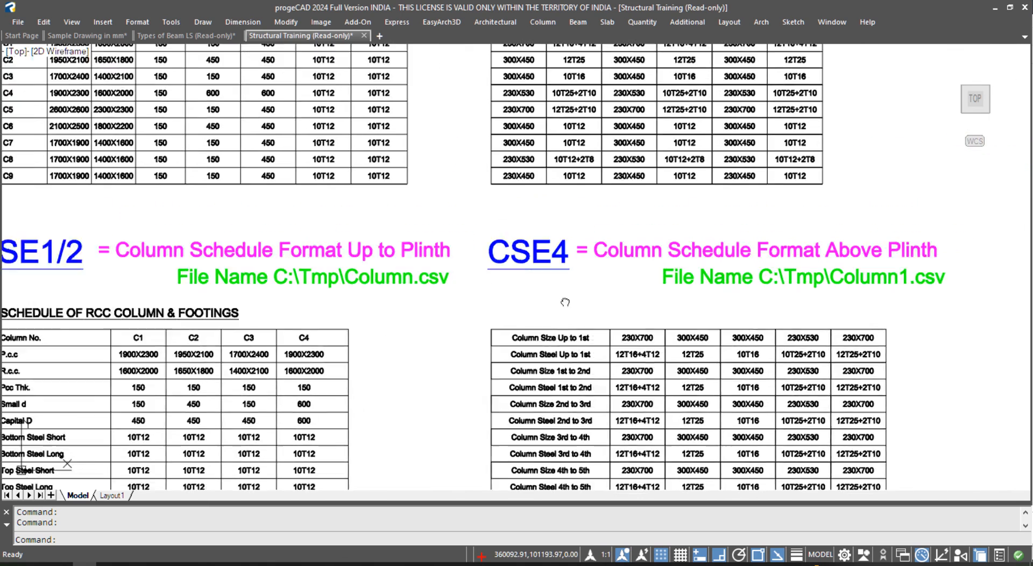
# - Check Column Numbering and the column and pile command tables, then return to Types of Beam LS
pyautogui.moveTo(284, 284); pyautogui.dragTo(701, 207, button='middle')
pyautogui.moveTo(334, 222); pyautogui.dragTo(481, 223, button='middle')
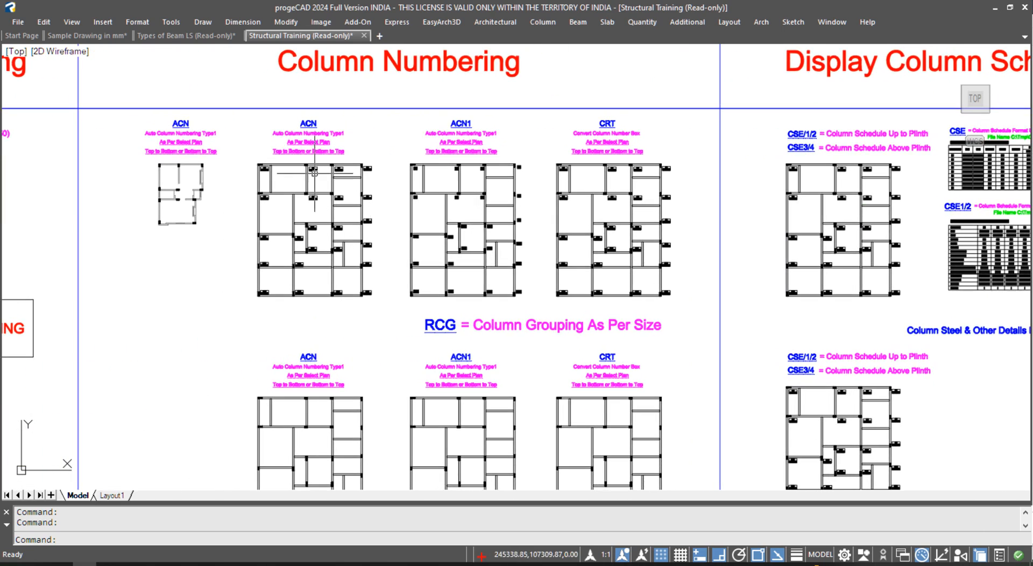
pyautogui.scroll(2, 288, 151)
pyautogui.scroll(-4, 567, 162)
pyautogui.moveTo(260, 273)
pyautogui.mouseDown(button='middle')
pyautogui.moveTo(496, 272)
pyautogui.moveTo(683, 307)
pyautogui.mouseUp(button='middle')
pyautogui.scroll(-4, 269, 242)
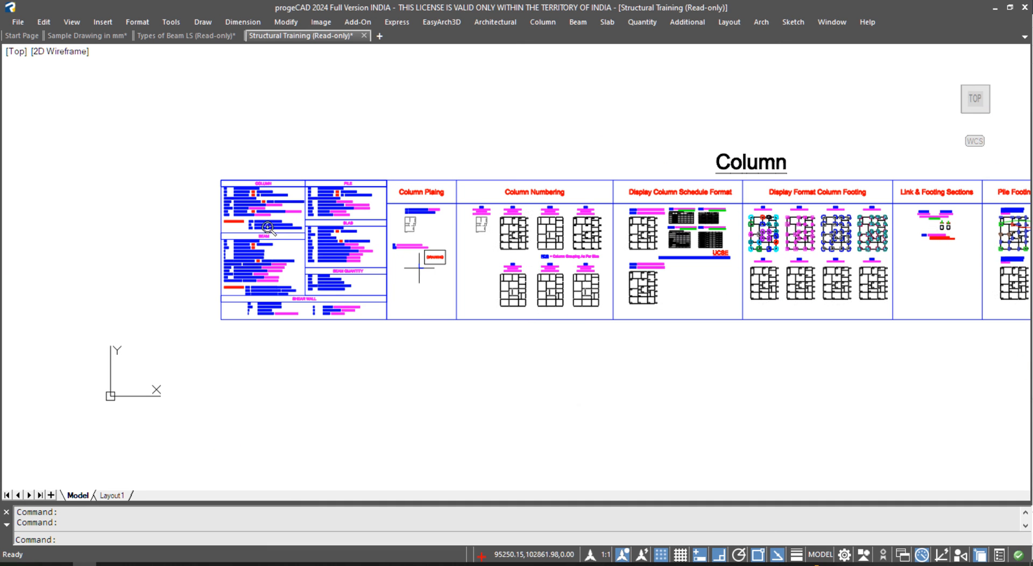
pyautogui.click(197, 38)
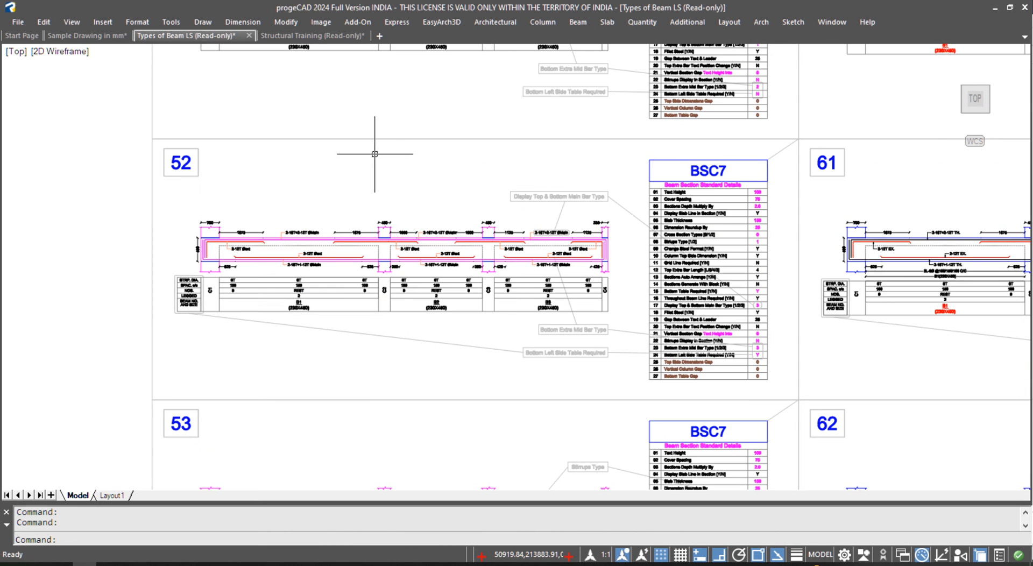
pyautogui.scroll(4, 765, 308)
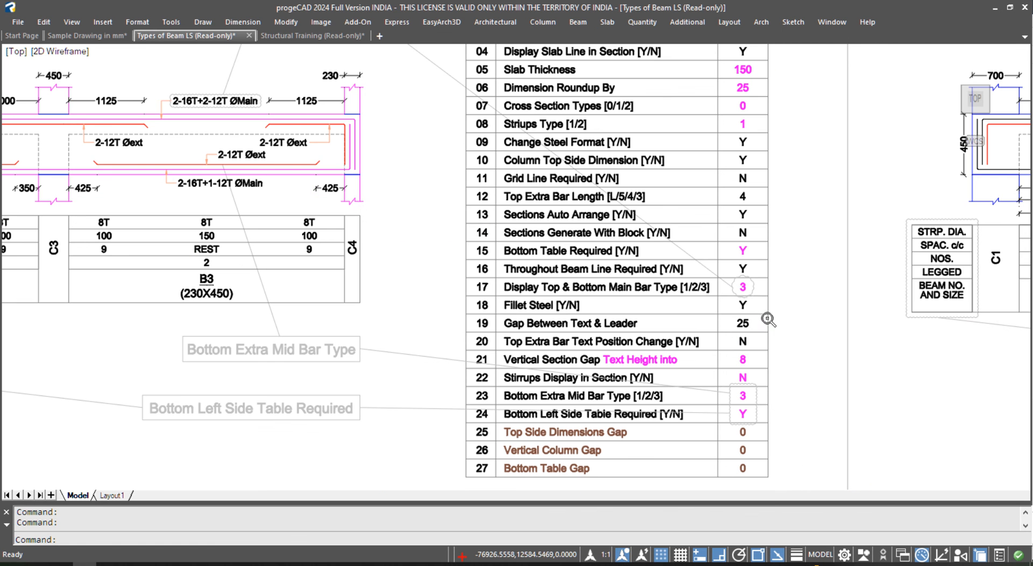
pyautogui.moveTo(750, 287); pyautogui.dragTo(686, 339, button='middle')
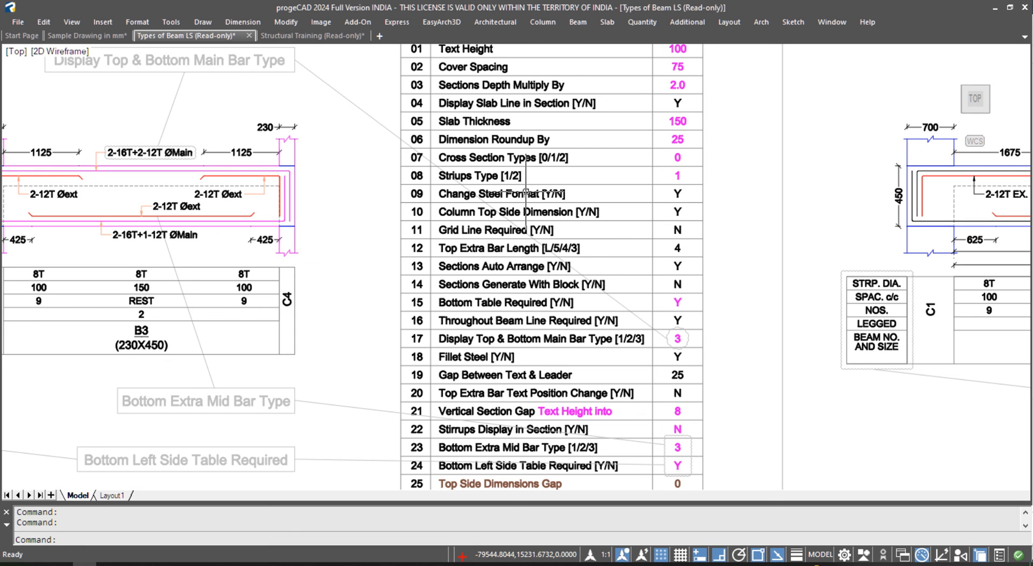
pyautogui.moveTo(583, 185); pyautogui.dragTo(594, 516, button='middle')
pyautogui.scroll(-2, 518, 124)
pyautogui.moveTo(516, 376); pyautogui.dragTo(507, 158, button='middle')
pyautogui.moveTo(508, 396); pyautogui.dragTo(514, 193, button='middle')
pyautogui.scroll(2, 553, 128)
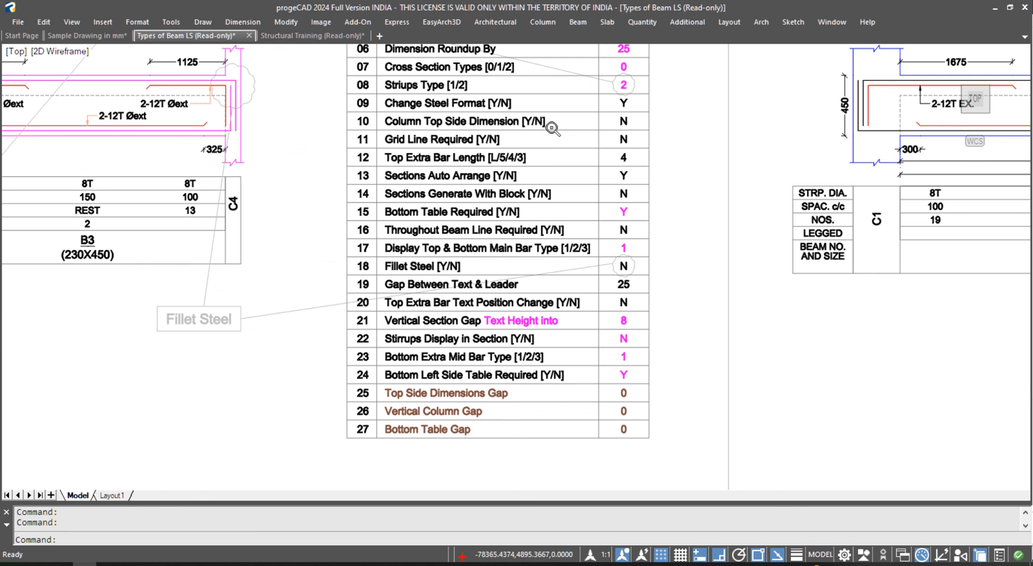
pyautogui.scroll(2, 370, 105)
pyautogui.moveTo(371, 105); pyautogui.dragTo(371, 178, button='middle')
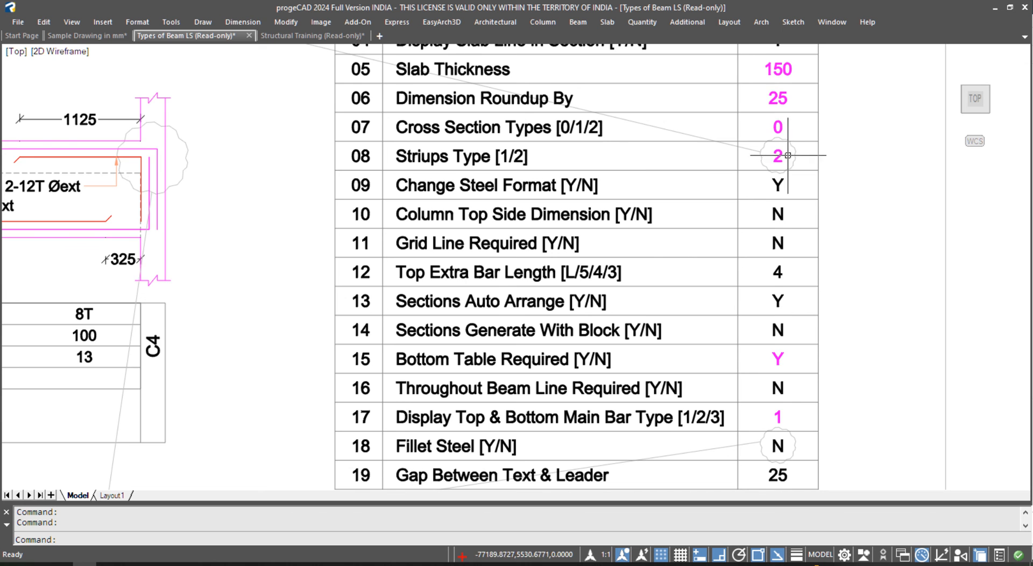
pyautogui.scroll(-2, 785, 157)
pyautogui.scroll(-2, 699, 168)
pyautogui.moveTo(671, 164)
pyautogui.mouseDown(button='middle')
pyautogui.moveTo(652, 223)
pyautogui.moveTo(636, 432)
pyautogui.moveTo(622, 310)
pyautogui.moveTo(813, 301)
pyautogui.mouseUp(button='middle')
pyautogui.scroll(1, 887, 299)
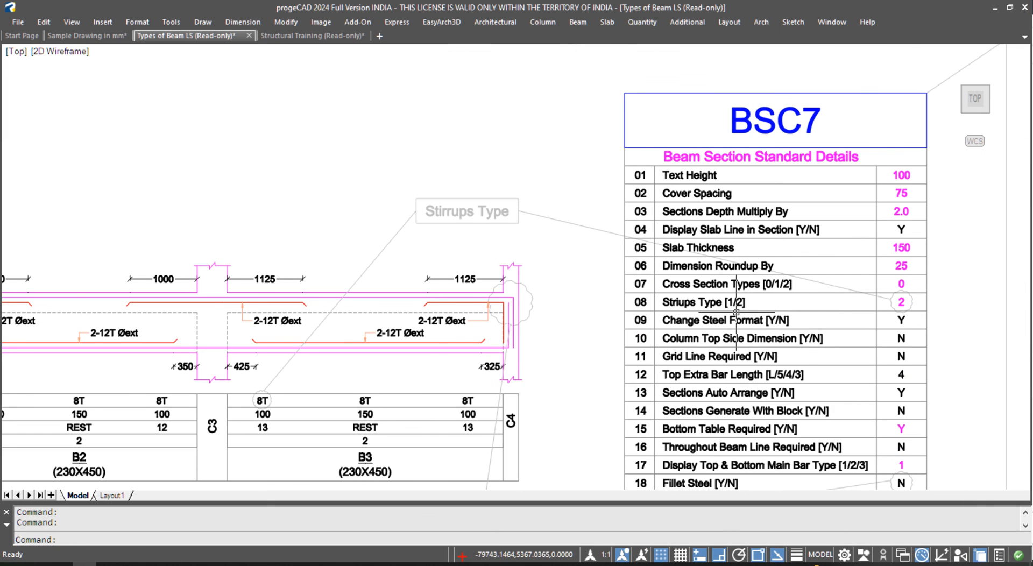
pyautogui.scroll(-1, 815, 282)
pyautogui.moveTo(413, 369); pyautogui.dragTo(618, 324, button='middle')
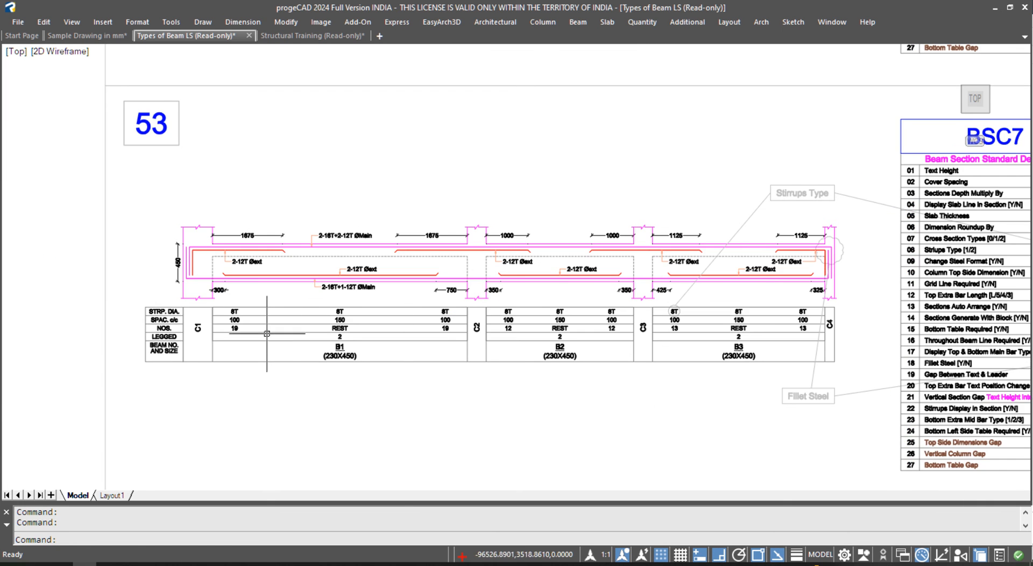
pyautogui.scroll(2, 242, 326)
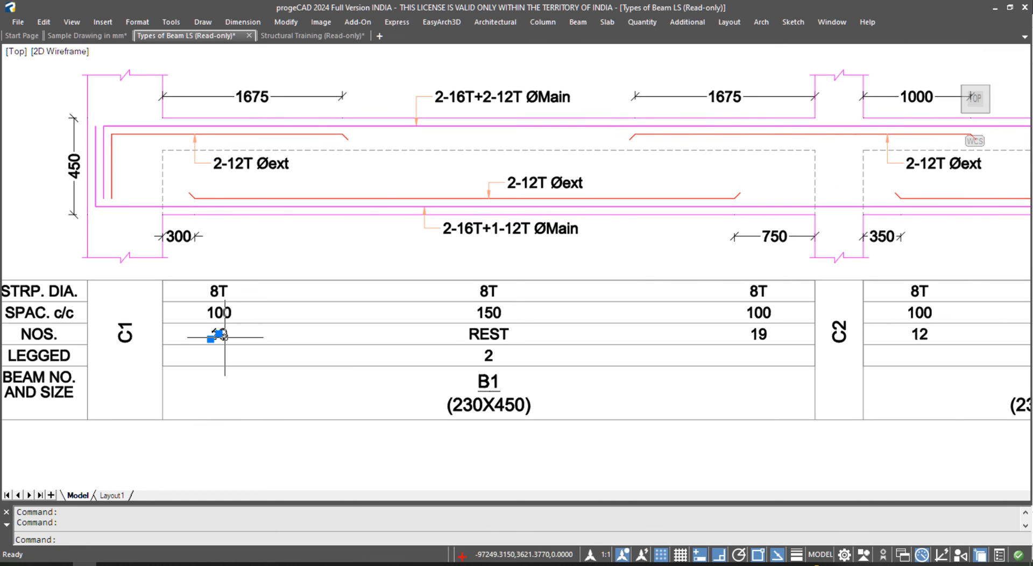
pyautogui.press('Escape')
pyautogui.click(762, 332)
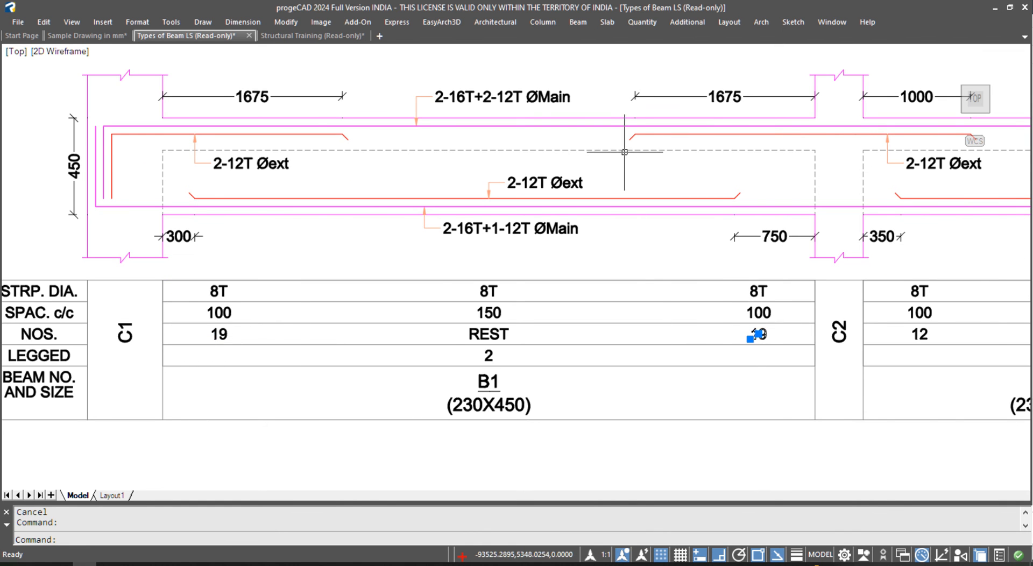
pyautogui.moveTo(591, 107); pyautogui.dragTo(627, 446, button='middle')
pyautogui.moveTo(456, 156); pyautogui.dragTo(505, 437, button='middle')
pyautogui.moveTo(351, 88); pyautogui.dragTo(395, 344, button='middle')
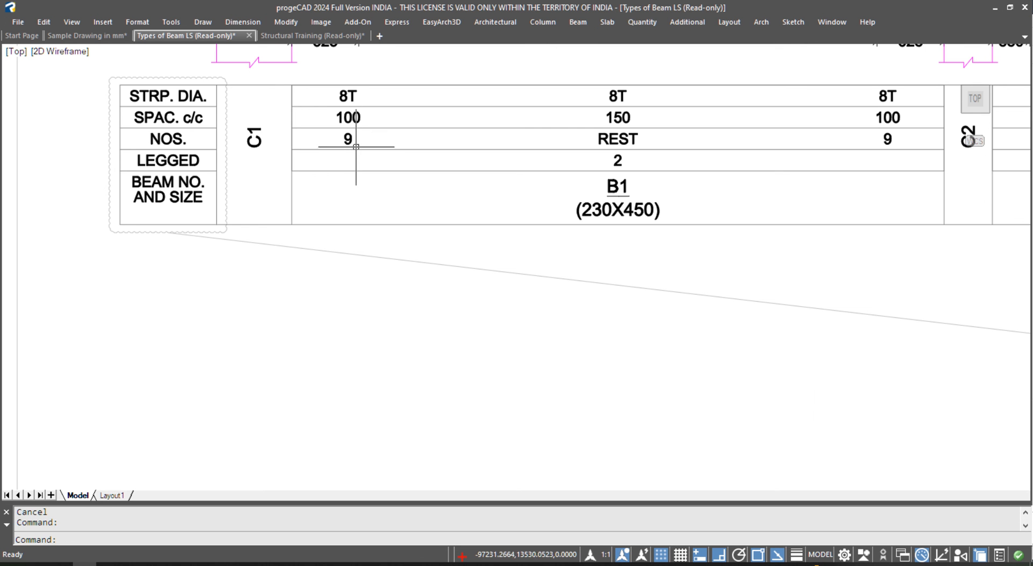
pyautogui.moveTo(367, 171); pyautogui.dragTo(362, 377, button='middle')
pyautogui.press('Escape')
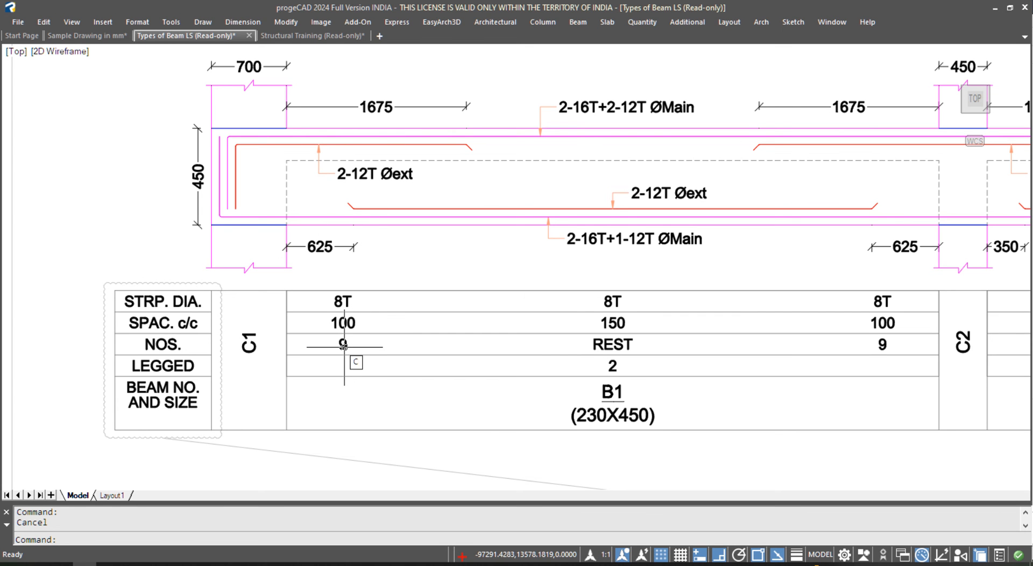
pyautogui.moveTo(392, 445); pyautogui.dragTo(394, 146, button='middle')
pyautogui.moveTo(383, 350); pyautogui.dragTo(382, 92, button='middle')
pyautogui.scroll(-2, 382, 92)
pyautogui.moveTo(388, 323); pyautogui.dragTo(380, 236, button='middle')
pyautogui.scroll(1, 380, 236)
pyautogui.scroll(1, 379, 212)
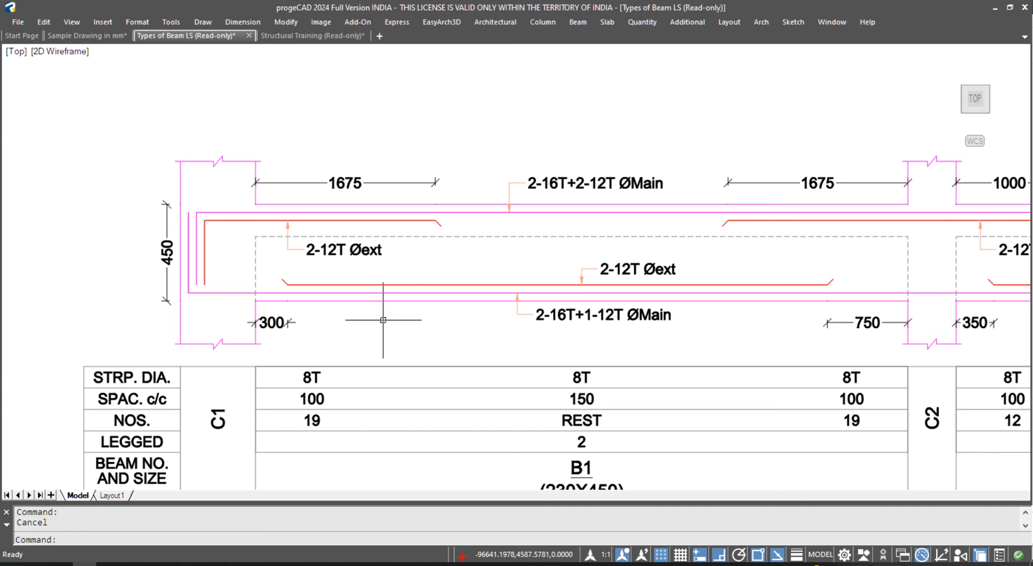
pyautogui.scroll(-2, 375, 337)
pyautogui.moveTo(375, 337); pyautogui.dragTo(323, 563, button='middle')
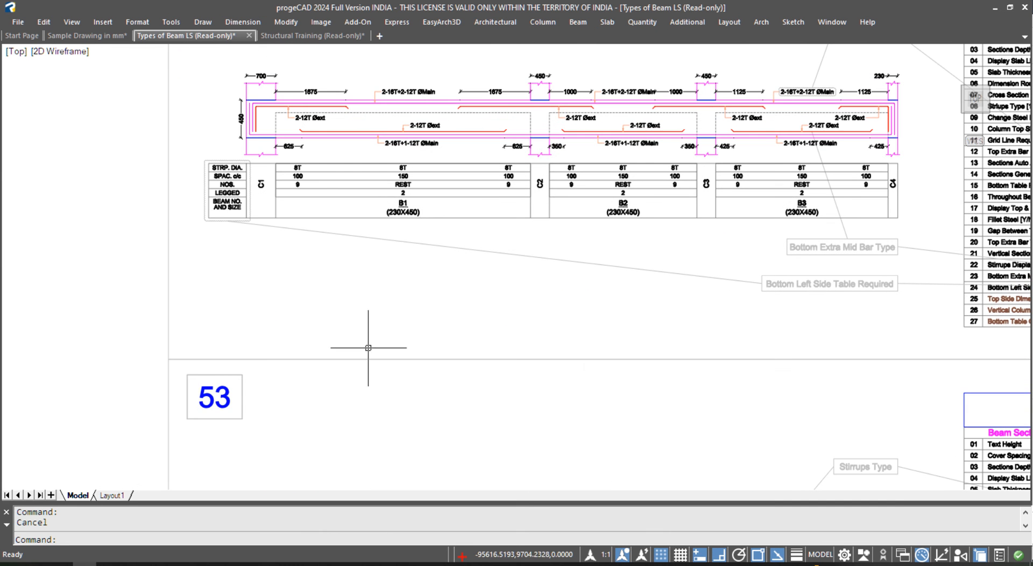
pyautogui.moveTo(441, 219); pyautogui.dragTo(259, 314, button='middle')
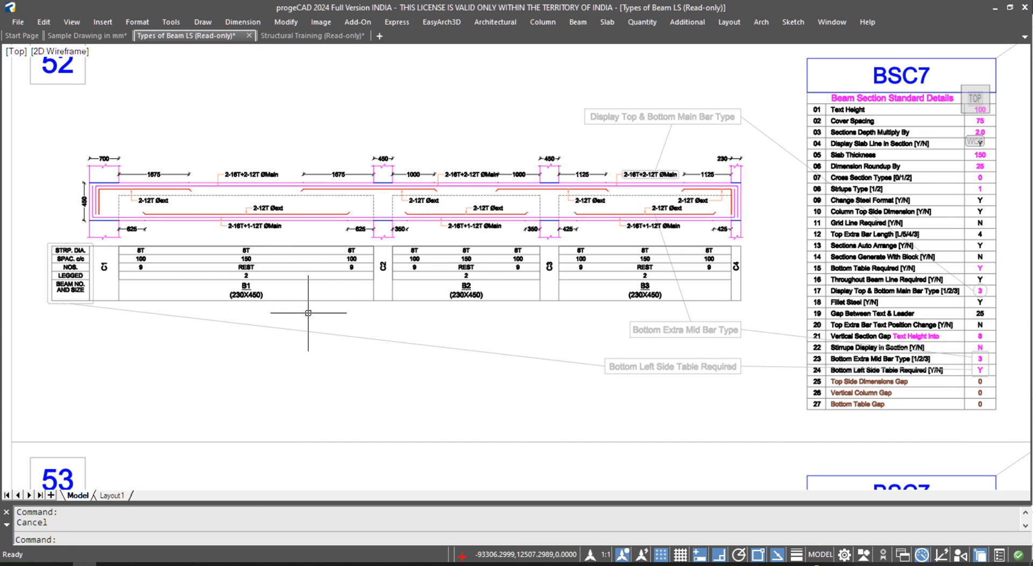
pyautogui.scroll(-5, 301, 285)
pyautogui.moveTo(301, 220); pyautogui.dragTo(576, 210, button='middle')
pyautogui.moveTo(216, 258); pyautogui.dragTo(465, 256, button='middle')
pyautogui.scroll(5, 181, 181)
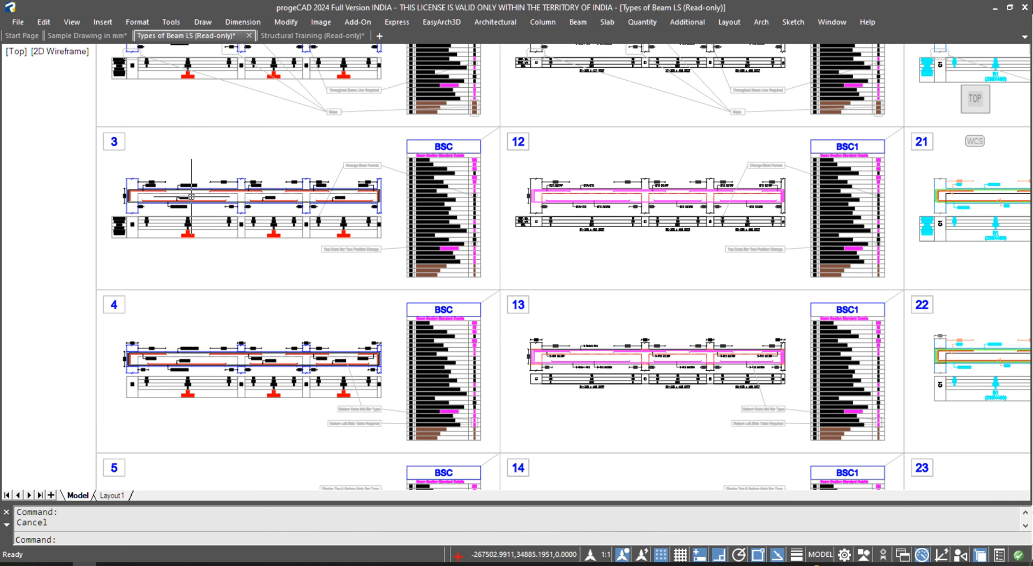
pyautogui.scroll(5, 183, 200)
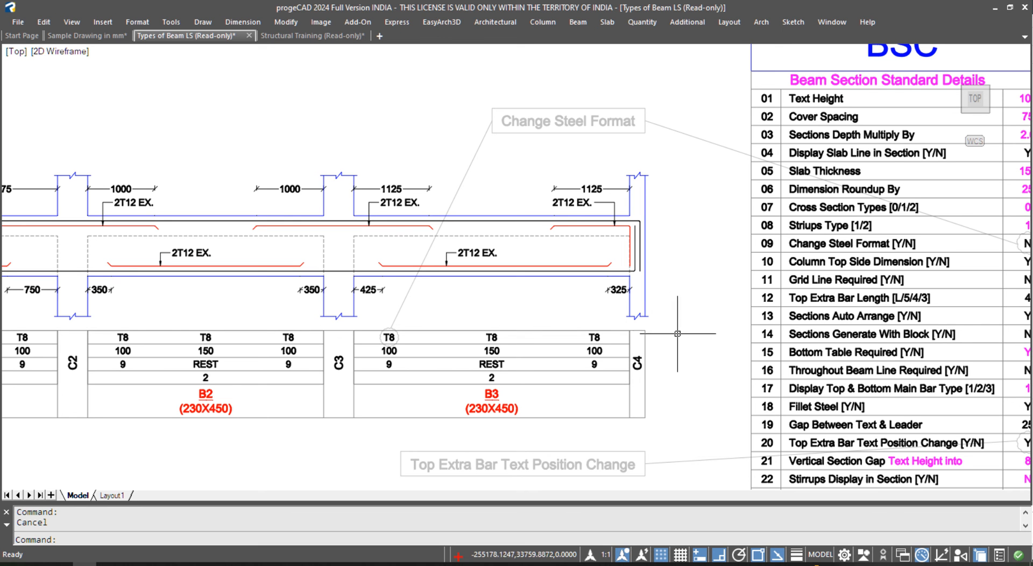
pyautogui.moveTo(789, 332); pyautogui.dragTo(560, 324, button='middle')
pyautogui.scroll(1, 598, 234)
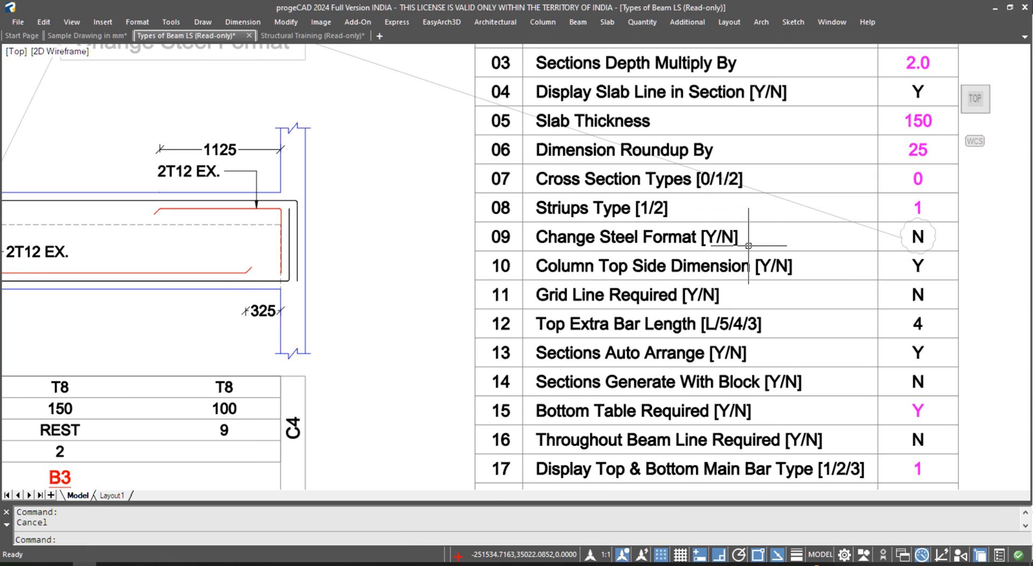
pyautogui.scroll(-2, 866, 242)
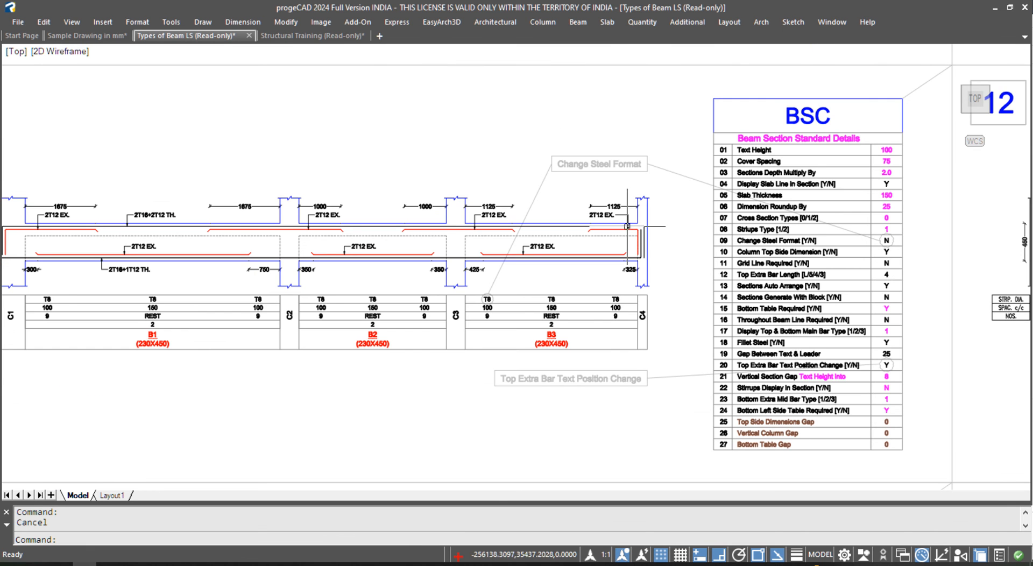
pyautogui.scroll(3, 488, 298)
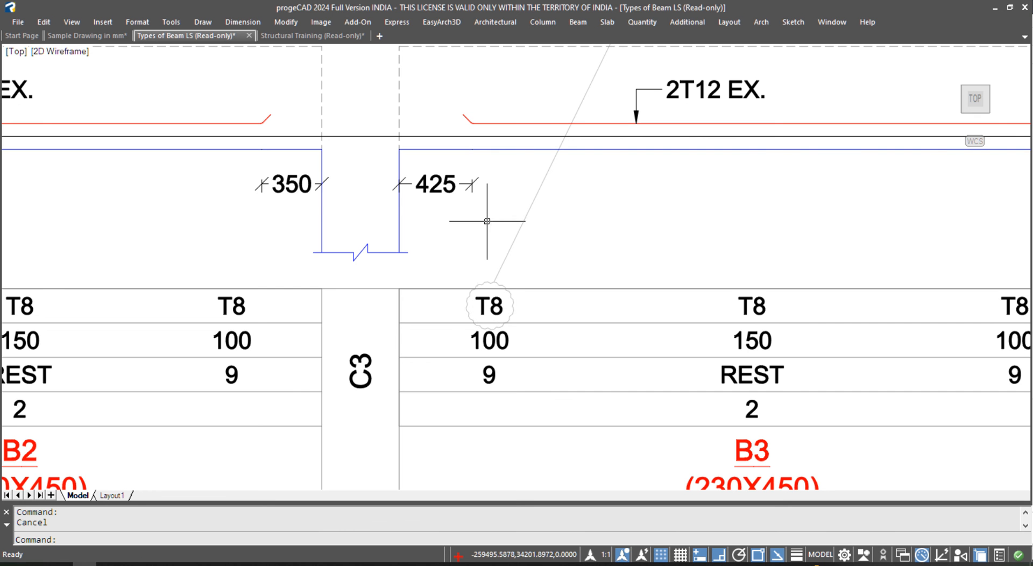
pyautogui.scroll(-4, 554, 221)
pyautogui.scroll(3, 487, 435)
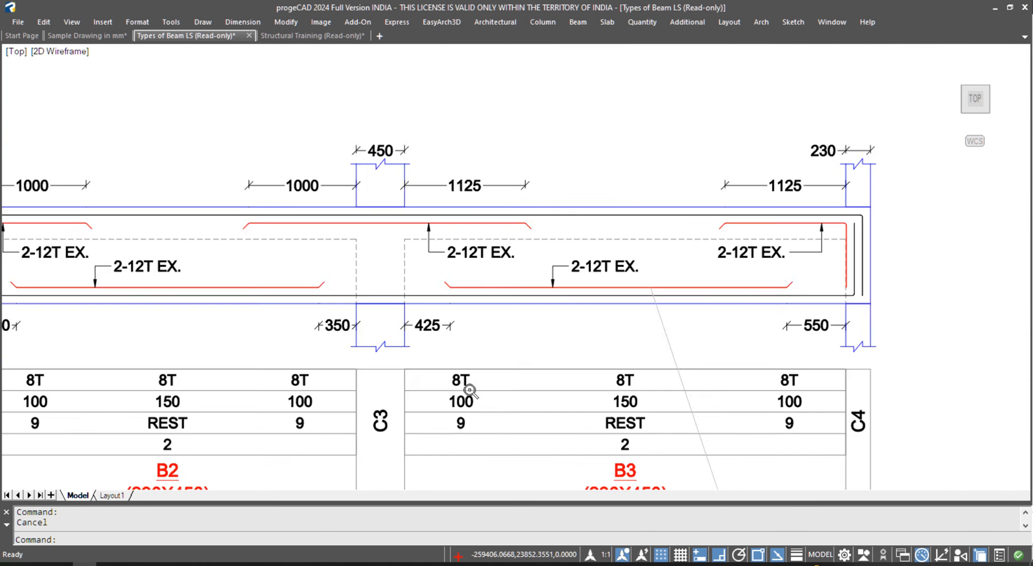
pyautogui.moveTo(485, 251); pyautogui.dragTo(501, 388, button='middle')
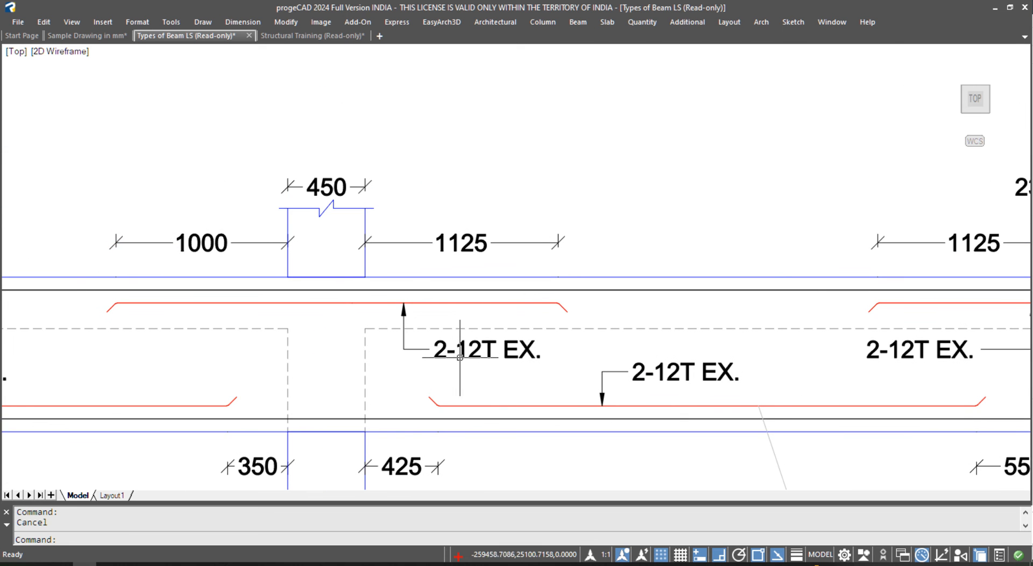
pyautogui.scroll(-2, 471, 357)
pyautogui.moveTo(473, 142); pyautogui.dragTo(484, 414, button='middle')
pyautogui.moveTo(483, 182); pyautogui.dragTo(496, 384, button='middle')
pyautogui.scroll(2, 487, 118)
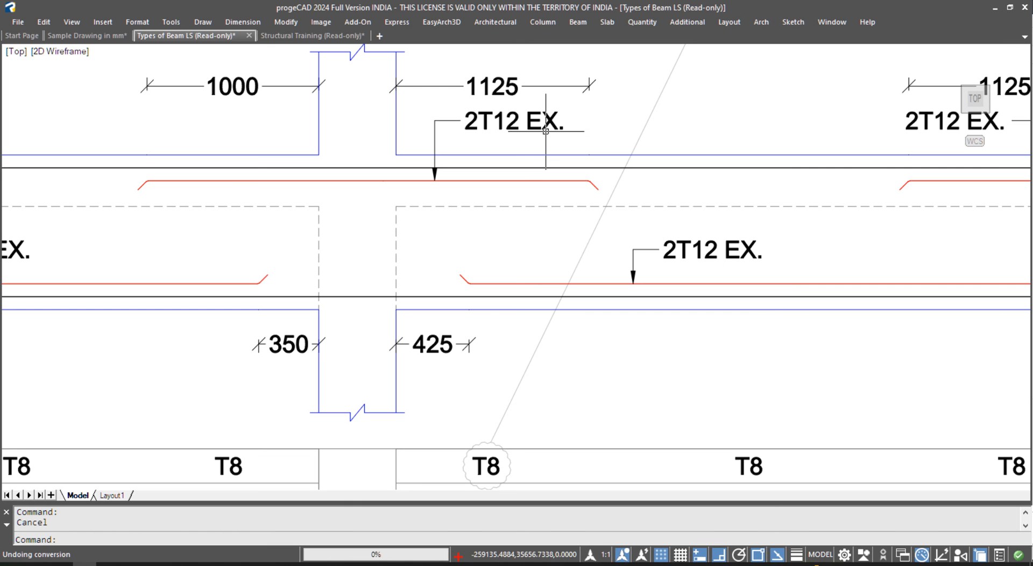
pyautogui.scroll(-5, 305, 459)
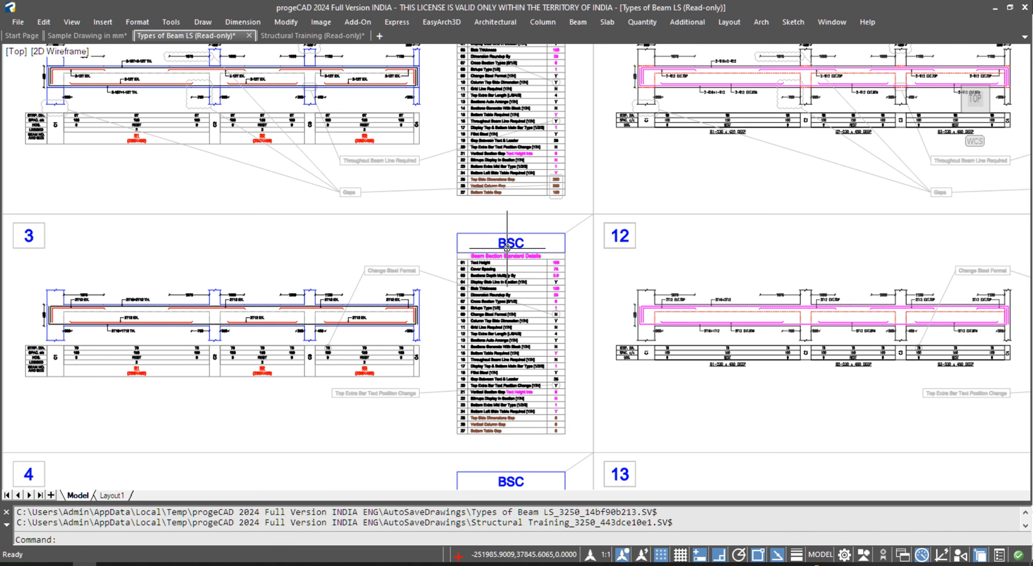
pyautogui.scroll(4, 339, 304)
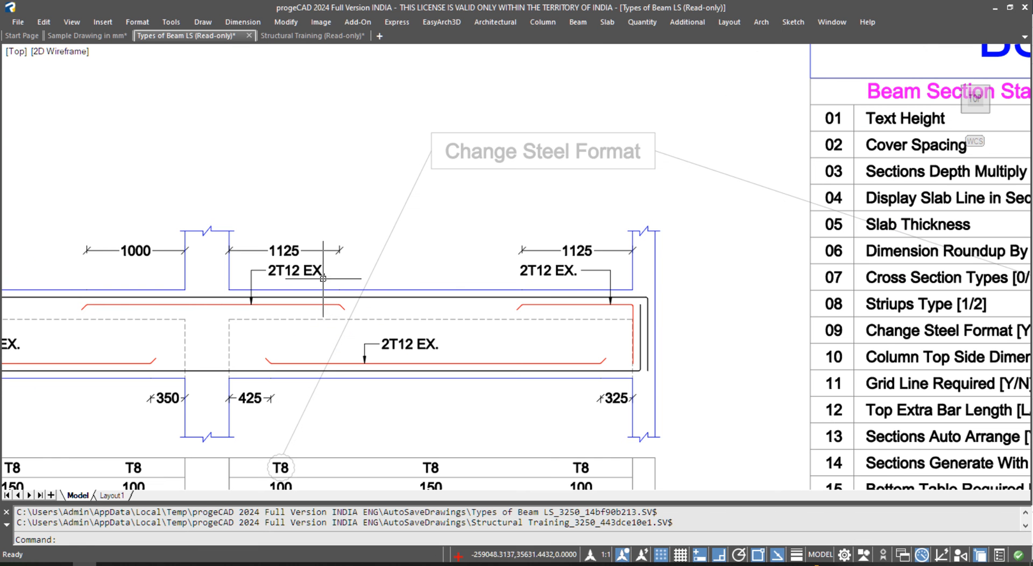
pyautogui.scroll(-4, 250, 260)
pyautogui.moveTo(600, 273); pyautogui.dragTo(173, 274, button='middle')
pyautogui.scroll(4, 684, 269)
pyautogui.scroll(2, 579, 271)
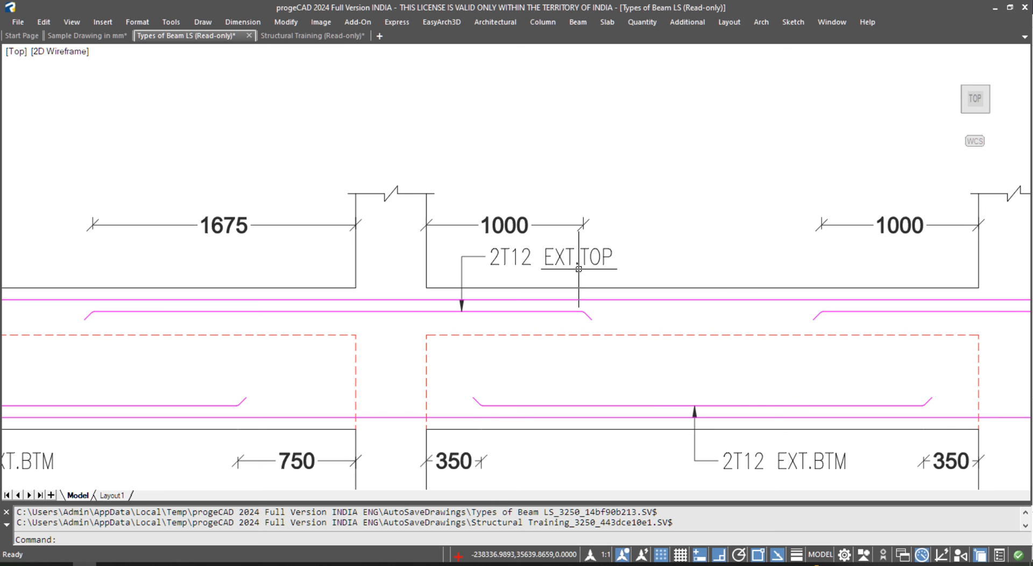
pyautogui.scroll(-6, 294, 263)
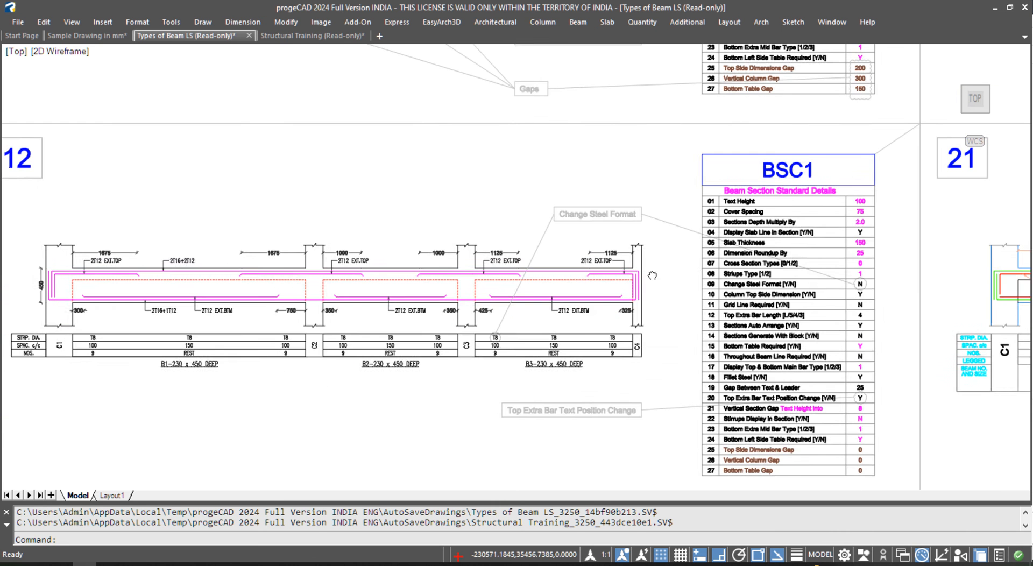
pyautogui.moveTo(659, 271); pyautogui.dragTo(289, 271, button='middle')
pyautogui.moveTo(800, 271); pyautogui.dragTo(292, 271, button='middle')
pyautogui.scroll(3, 585, 252)
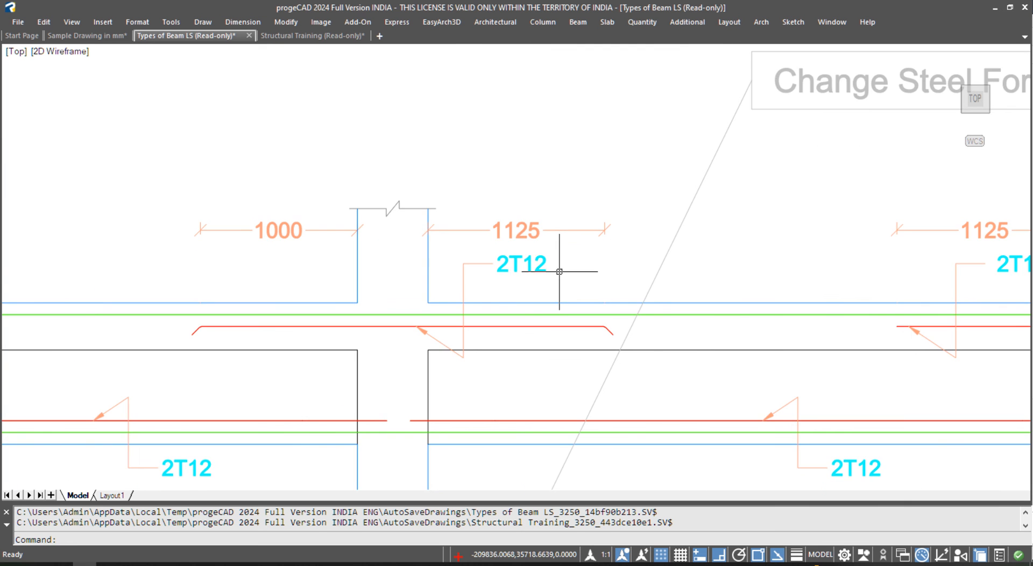
pyautogui.scroll(-1, 557, 273)
pyautogui.scroll(-2, 517, 289)
pyautogui.moveTo(920, 275); pyautogui.dragTo(263, 290, button='middle')
pyautogui.moveTo(721, 298); pyautogui.dragTo(297, 293, button='middle')
pyautogui.scroll(3, 388, 299)
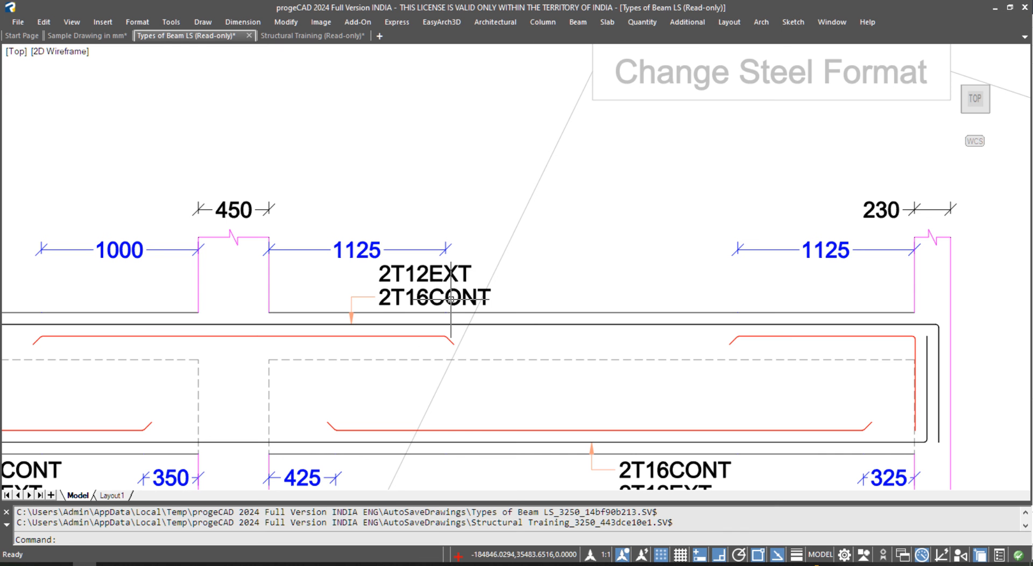
pyautogui.scroll(-3, 450, 298)
pyautogui.moveTo(697, 294); pyautogui.dragTo(421, 290, button='middle')
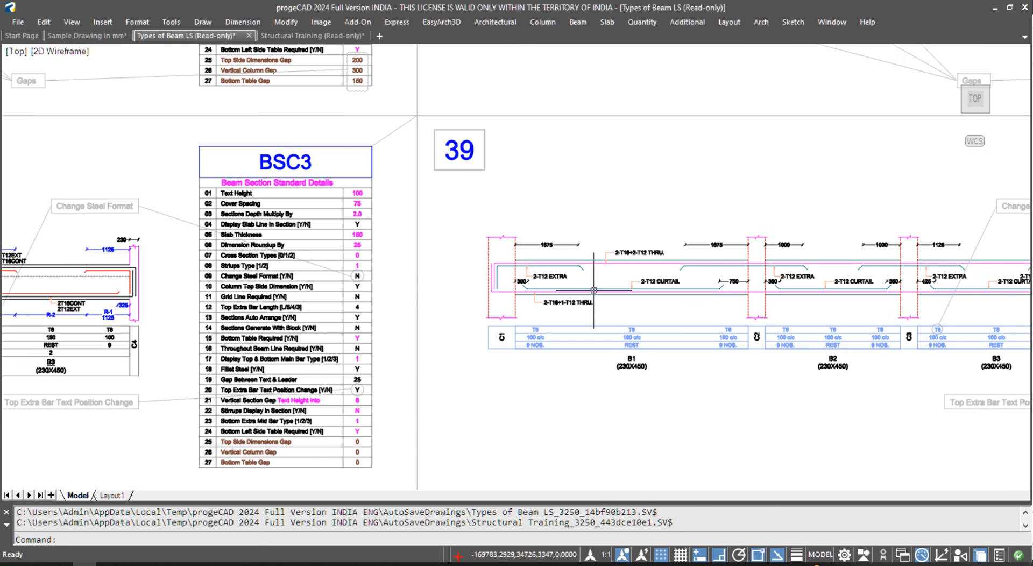
pyautogui.moveTo(715, 298); pyautogui.dragTo(496, 300, button='middle')
pyautogui.scroll(1, 697, 264)
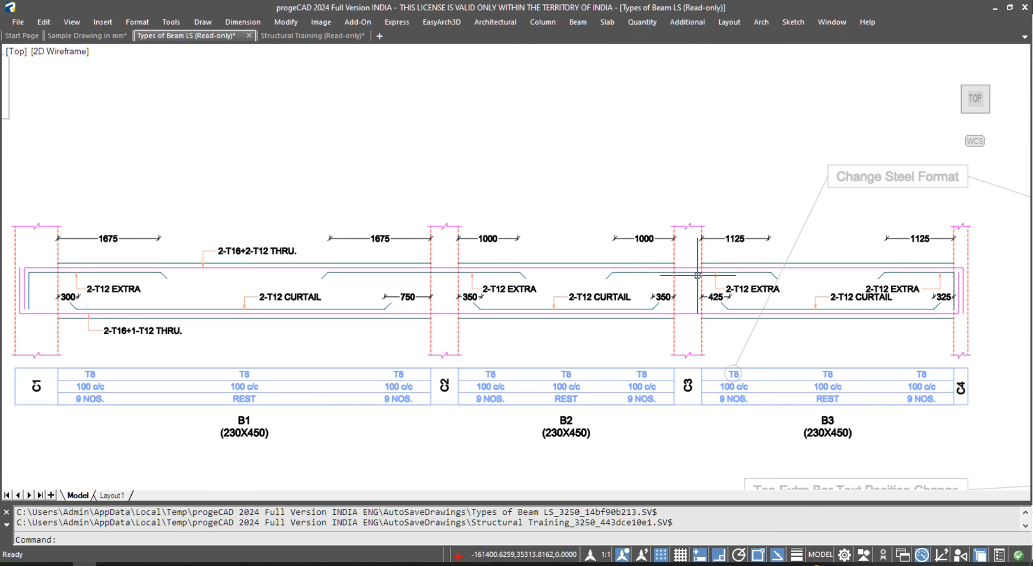
pyautogui.scroll(1, 525, 289)
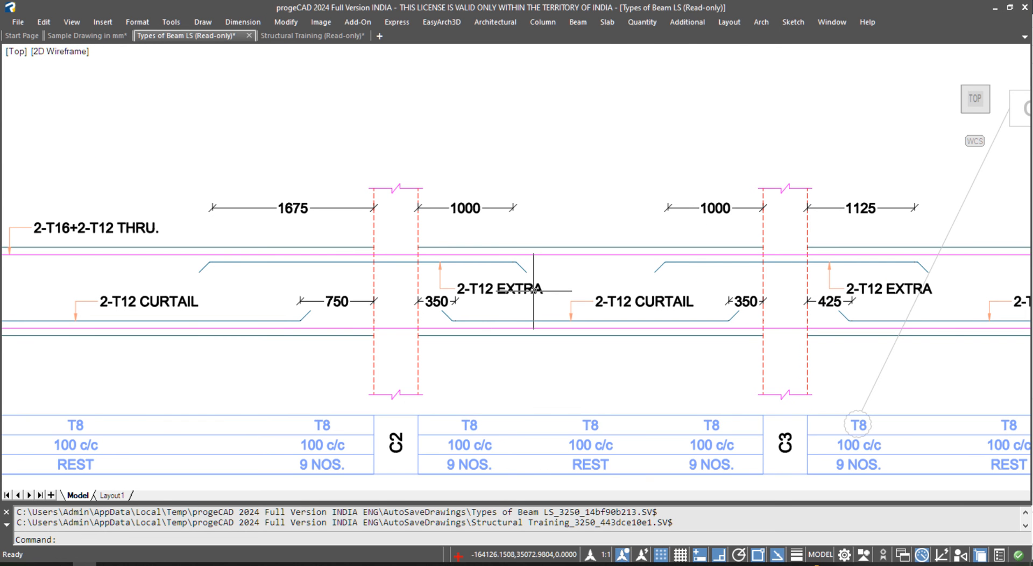
pyautogui.scroll(-4, 341, 266)
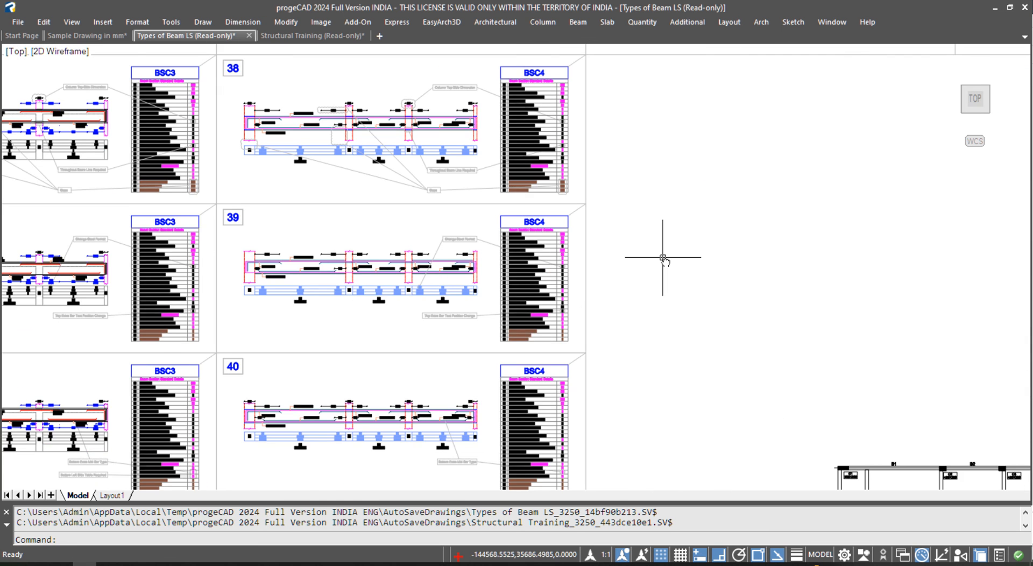
# - Pan across sheets 49–60 and back to sheets 46–47
pyautogui.moveTo(994, 264); pyautogui.dragTo(490, 265, button='middle')
pyautogui.moveTo(773, 287); pyautogui.dragTo(237, 288, button='middle')
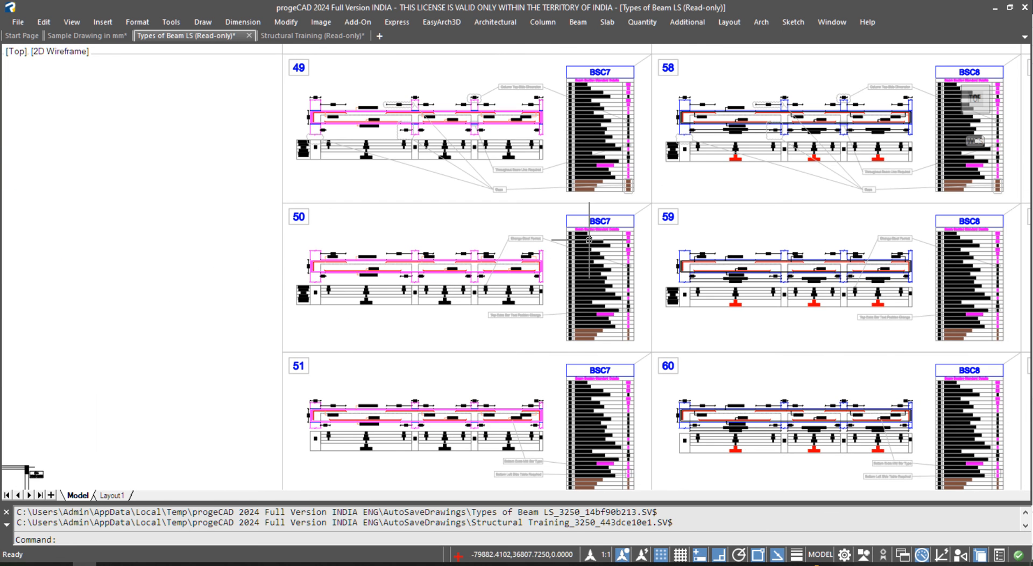
pyautogui.scroll(2, 555, 245)
pyautogui.scroll(2, 325, 311)
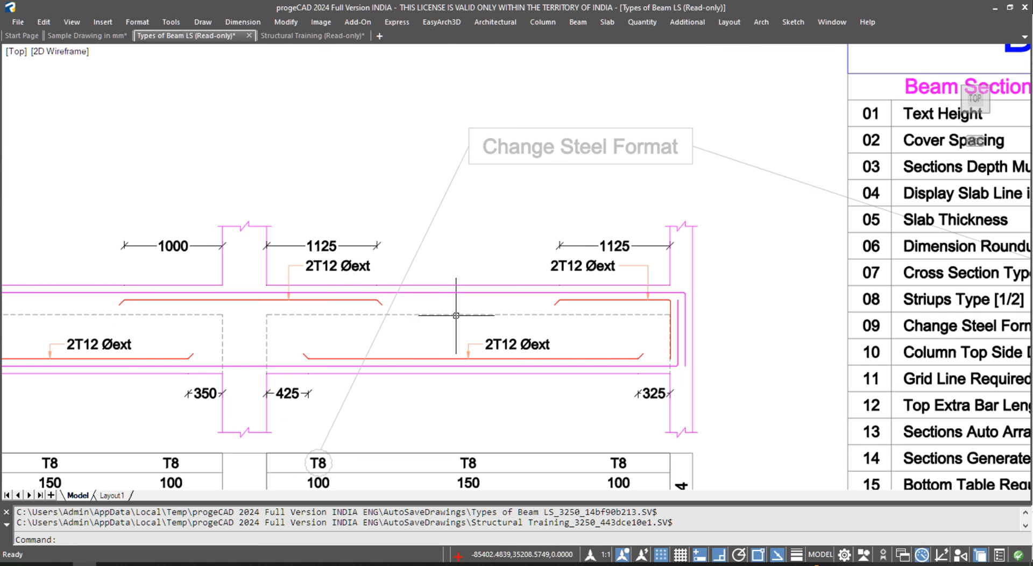
pyautogui.scroll(1, 356, 266)
pyautogui.scroll(-6, 372, 287)
pyautogui.moveTo(253, 235); pyautogui.dragTo(701, 337, button='middle')
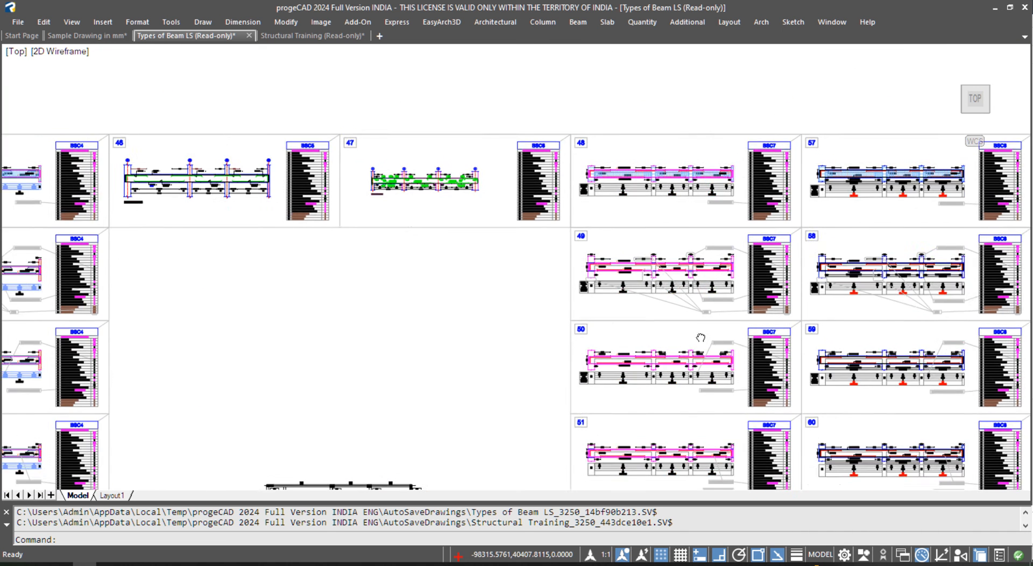
pyautogui.scroll(2, 372, 193)
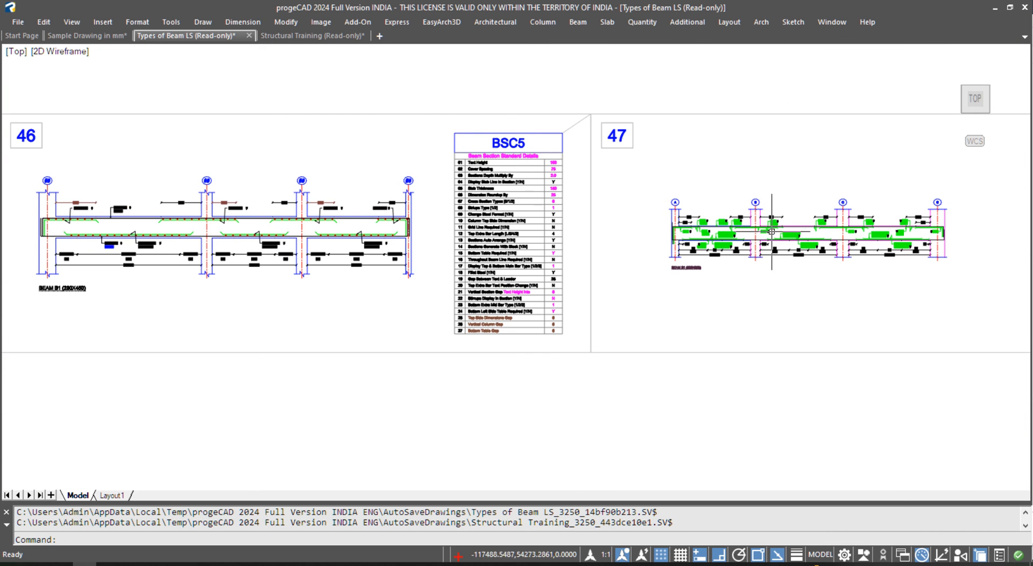
# - Zoom into the sheet 47 BSC6 beam and sheet 46 beam B1, then show the C:\tmp folder
pyautogui.moveTo(760, 231); pyautogui.dragTo(483, 232, button='middle')
pyautogui.moveTo(315, 215); pyautogui.dragTo(693, 221, button='middle')
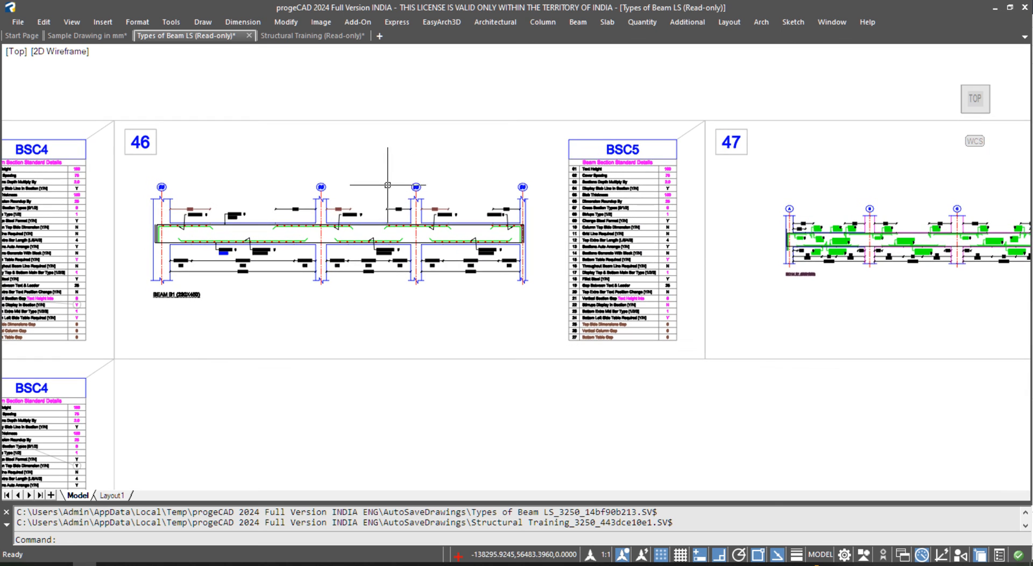
pyautogui.scroll(5, 239, 286)
pyautogui.scroll(-5, 239, 286)
pyautogui.scroll(4, 646, 272)
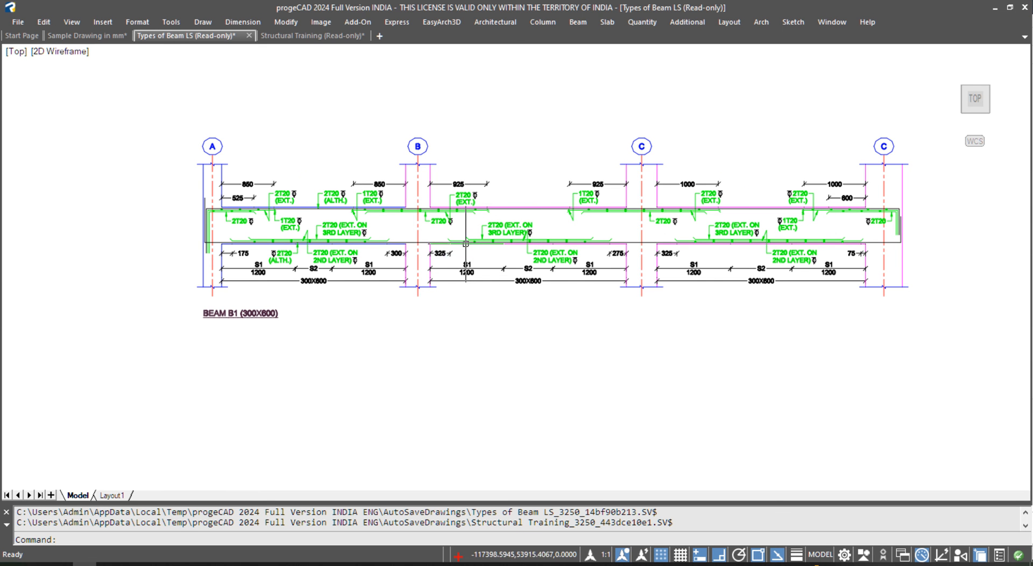
pyautogui.scroll(-4, 471, 256)
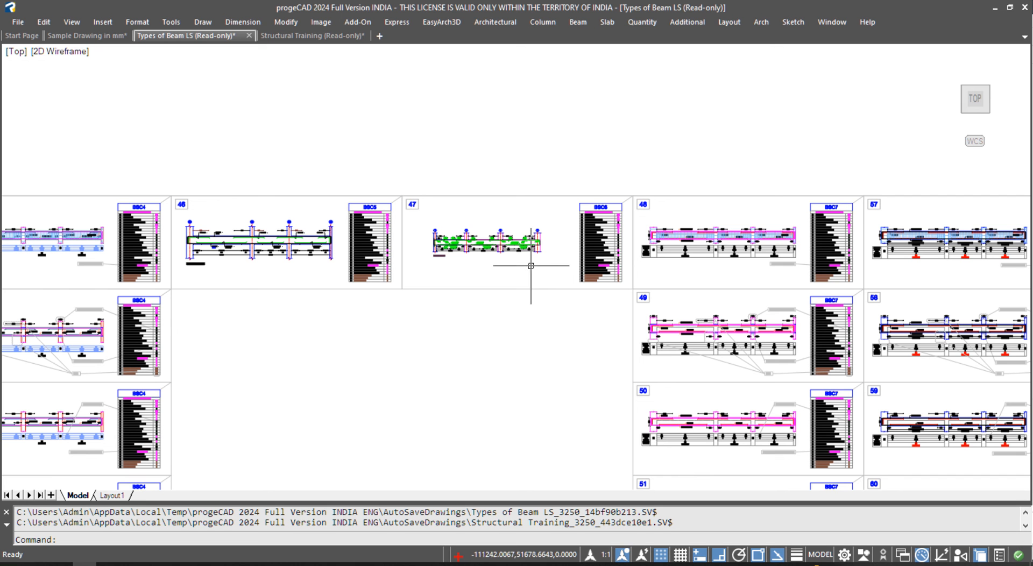
pyautogui.scroll(3, 521, 256)
pyautogui.scroll(3, 373, 221)
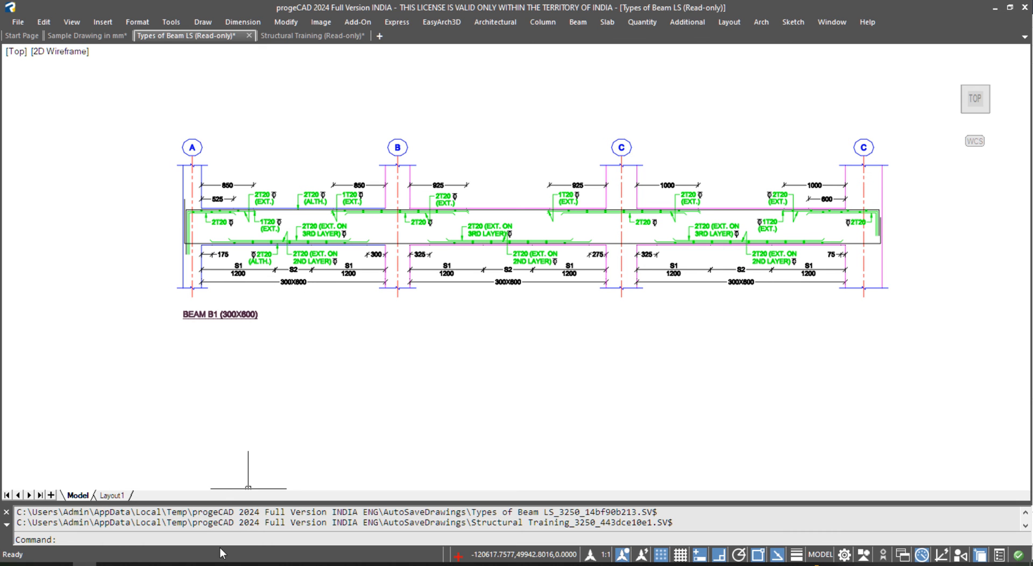
pyautogui.click(183, 563)
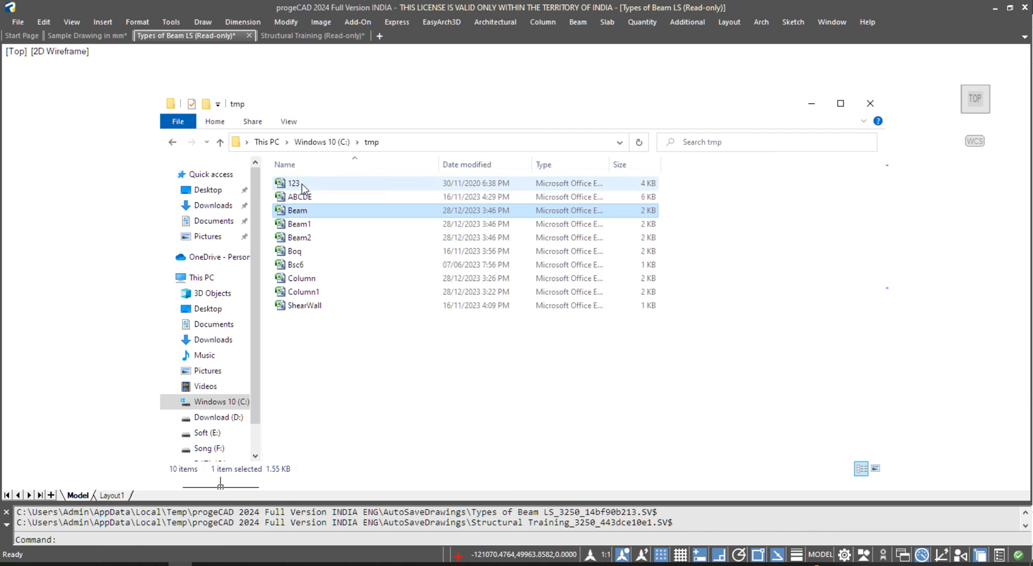
pyautogui.click(361, 365)
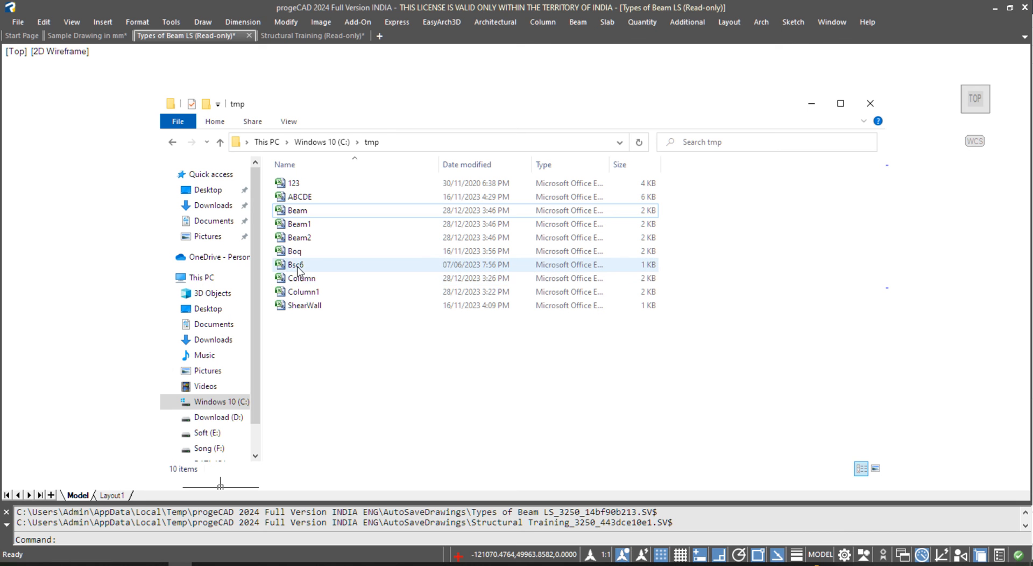
# - Open Bsc6 and copy the Span 7 row (A19:K19) into row 20
pyautogui.doubleClick(295, 266)
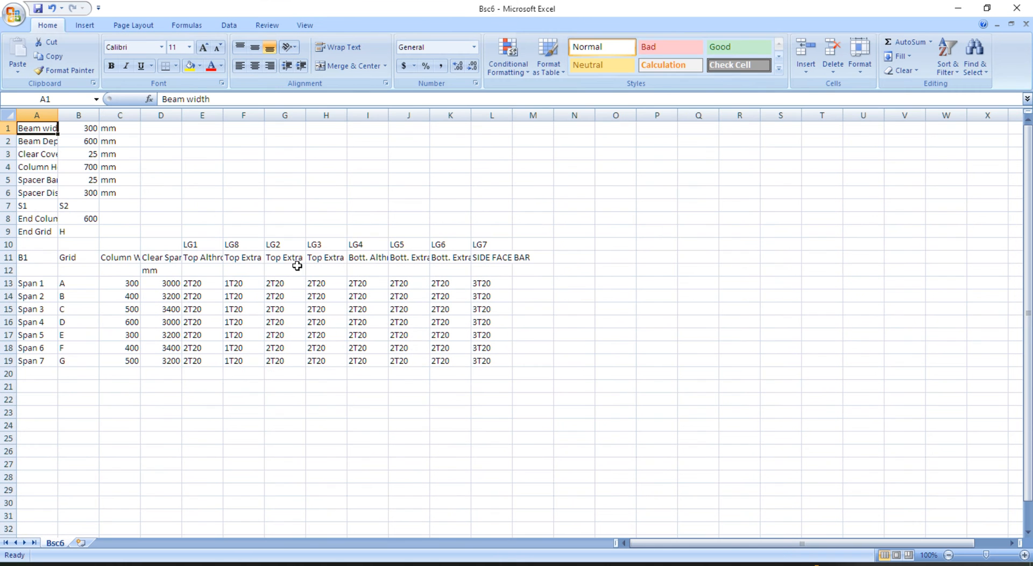
pyautogui.moveTo(24, 367); pyautogui.dragTo(463, 360)
pyautogui.hotkey('ctrl', 'c')
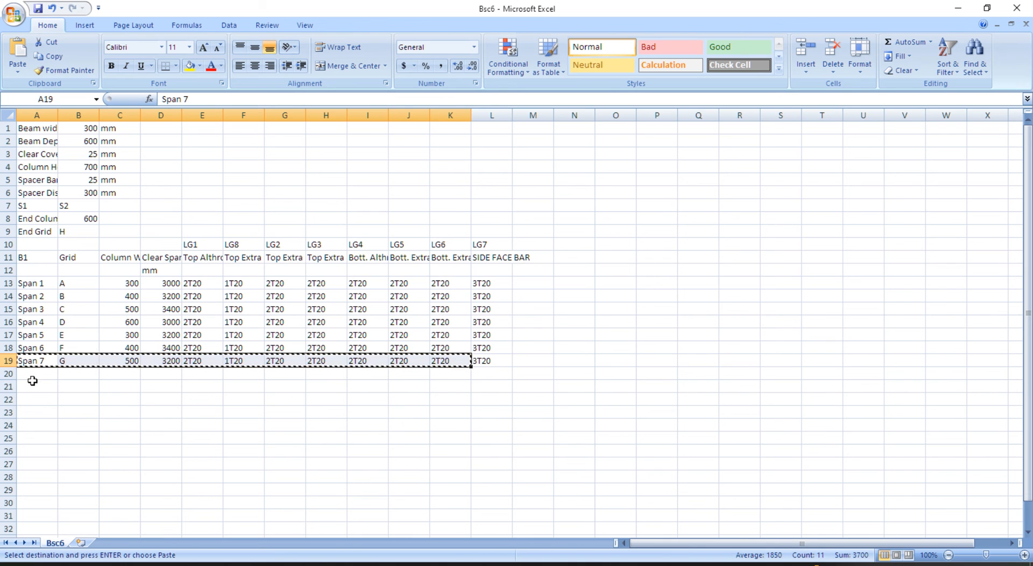
pyautogui.click(37, 378)
pyautogui.hotkey('ctrl', 'v')
pyautogui.click(88, 414)
pyautogui.press('Escape')
# - Set the new row's grid B20 to H and the End Grid B9 to I
pyautogui.click(80, 379)
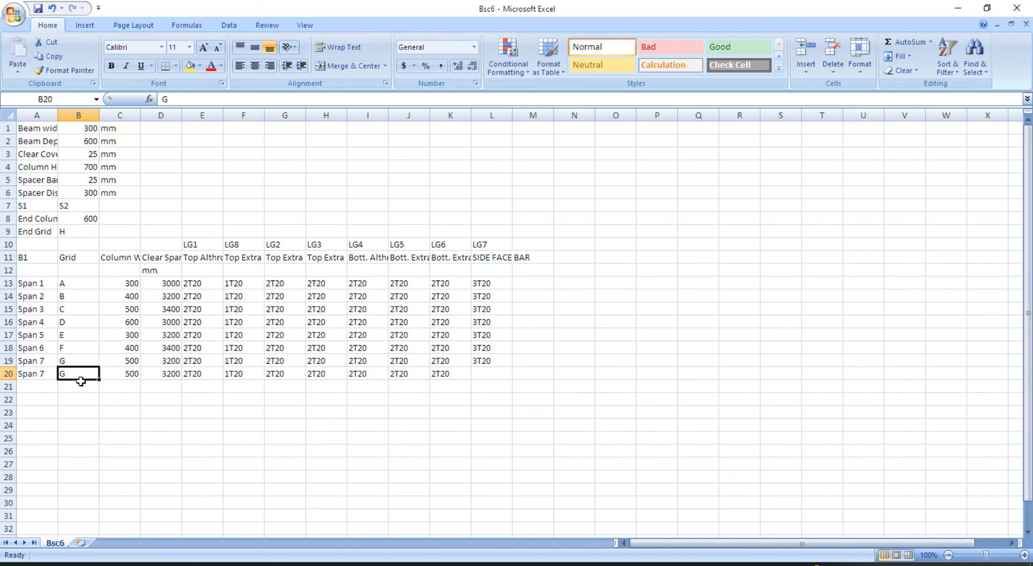
pyautogui.write('h')
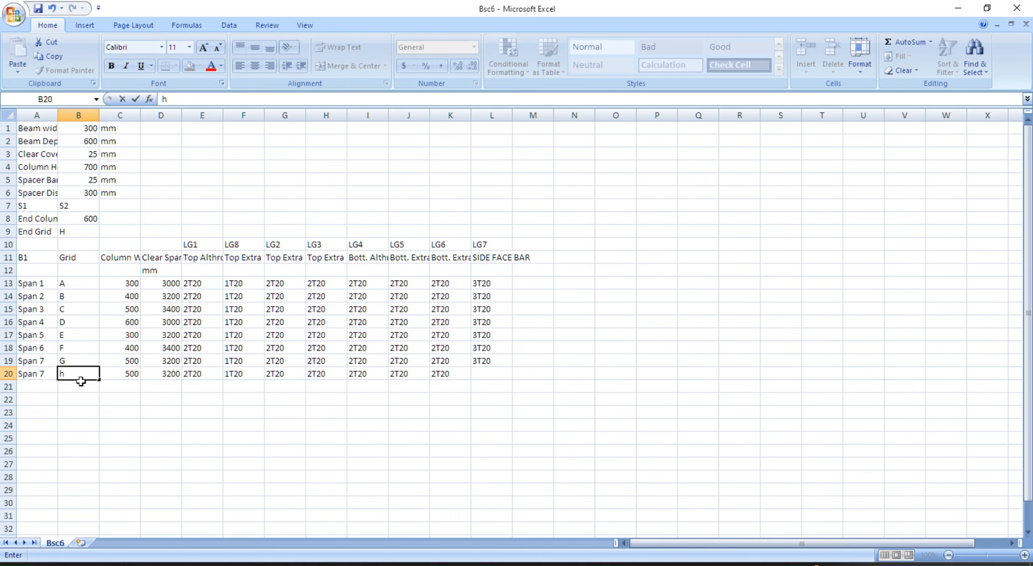
pyautogui.press('Return')
pyautogui.click(73, 374)
pyautogui.write('H')
pyautogui.press('Return')
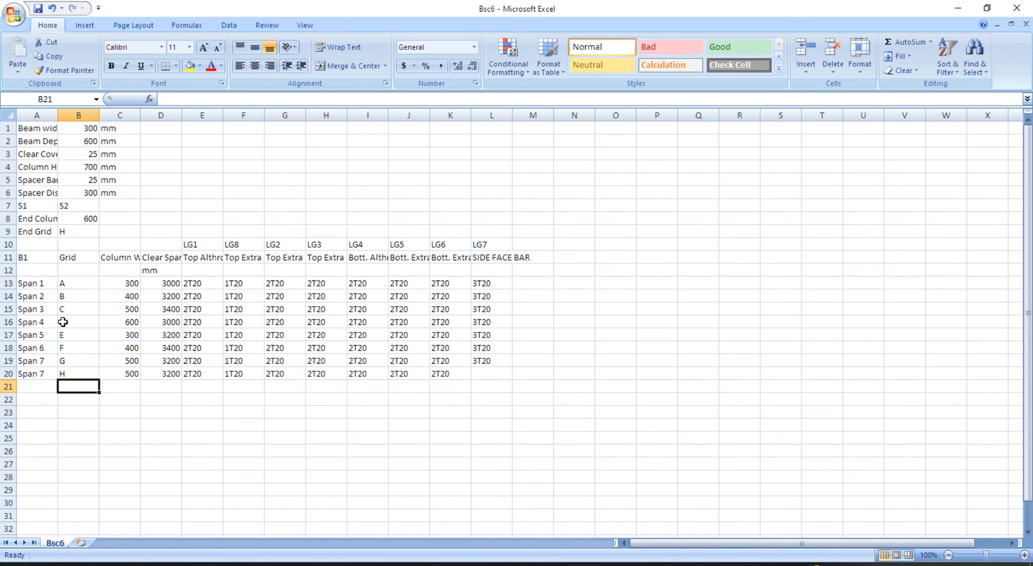
pyautogui.click(70, 234)
pyautogui.write('I')
pyautogui.press('Return')
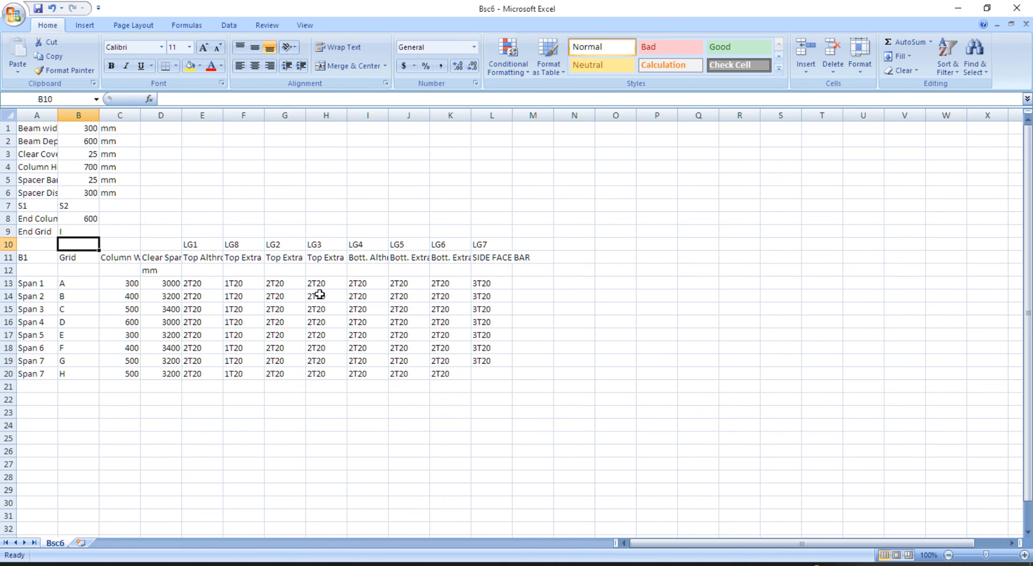
# - Autofit columns G and H to the Top Extra layer headings and save Bsc6 as CSV
pyautogui.click(244, 257)
pyautogui.click(289, 256)
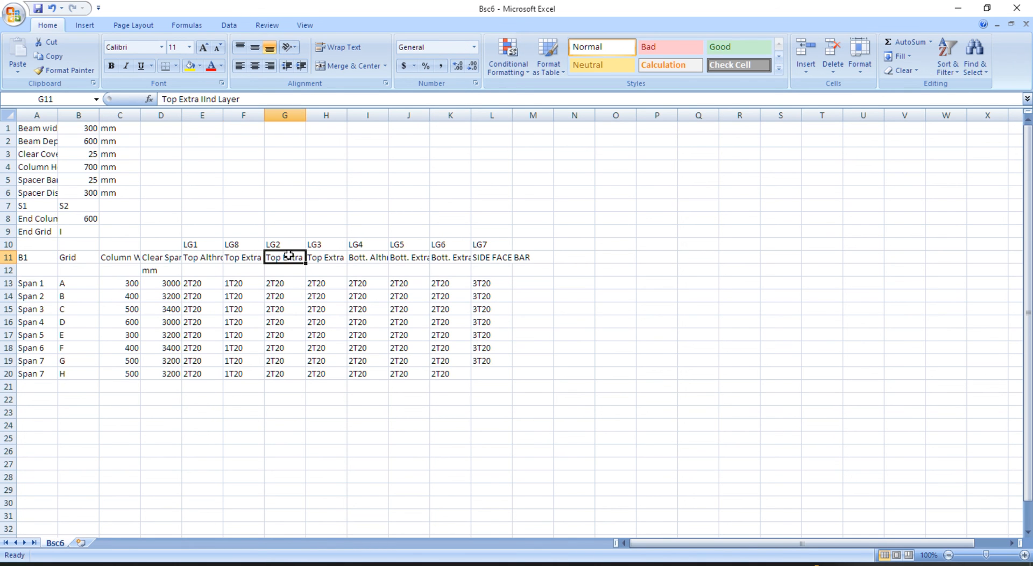
pyautogui.doubleClick(305, 116)
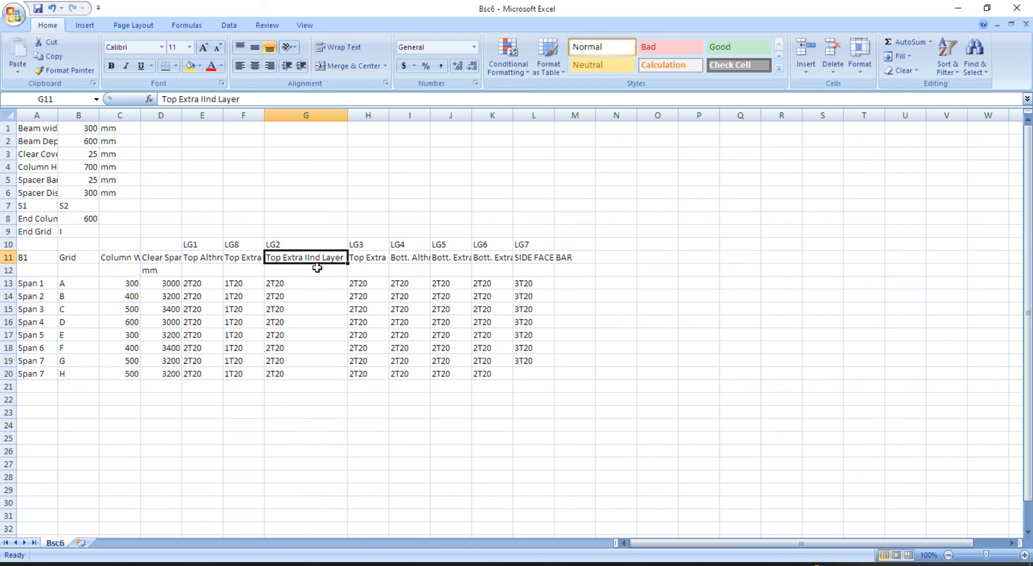
pyautogui.doubleClick(391, 115)
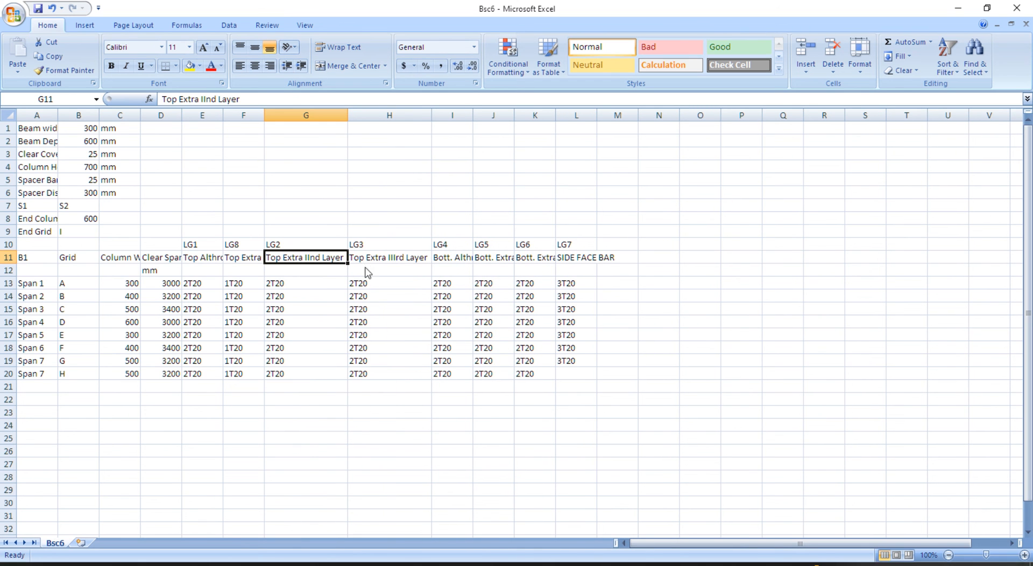
pyautogui.hotkey('ctrl', 's')
pyautogui.click(466, 331)
# - Return to progeCAD on the Sample Drawing in mm drawing
pyautogui.moveTo(81, 564)
pyautogui.click(80, 517)
pyautogui.click(87, 36)
pyautogui.scroll(-5, 357, 245)
pyautogui.scroll(3, 375, 166)
# - Run BSC6 from the Excel data sheet, keeping text height 75 and tor shift 0.00
pyautogui.write('BSC6')
pyautogui.press('Return')
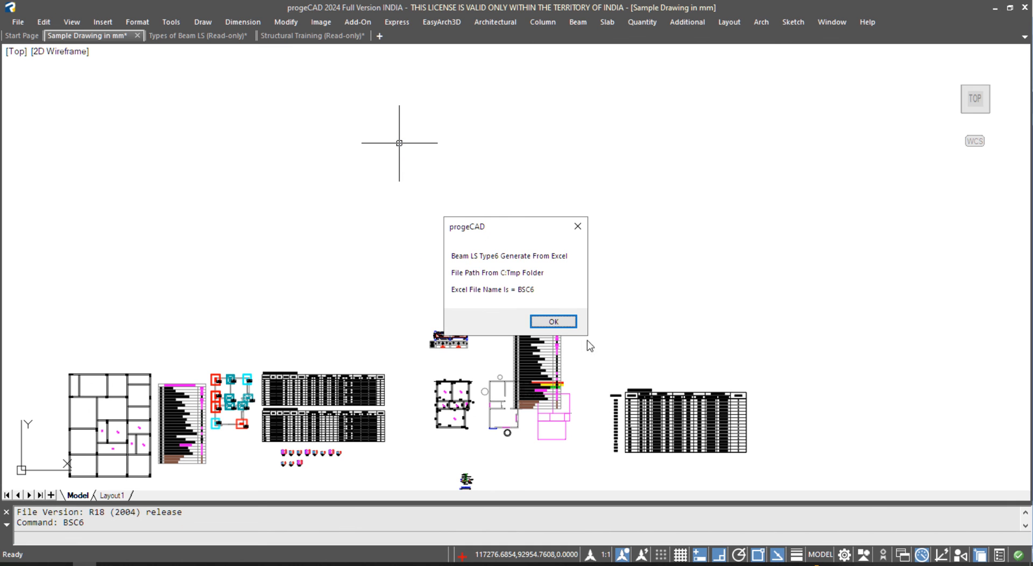
pyautogui.click(553, 321)
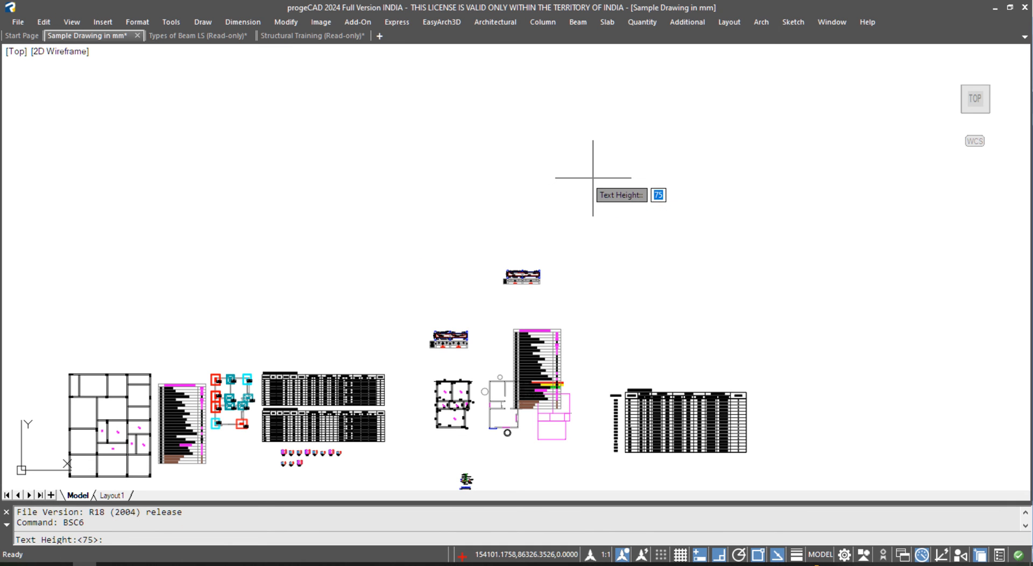
pyautogui.press('Return')
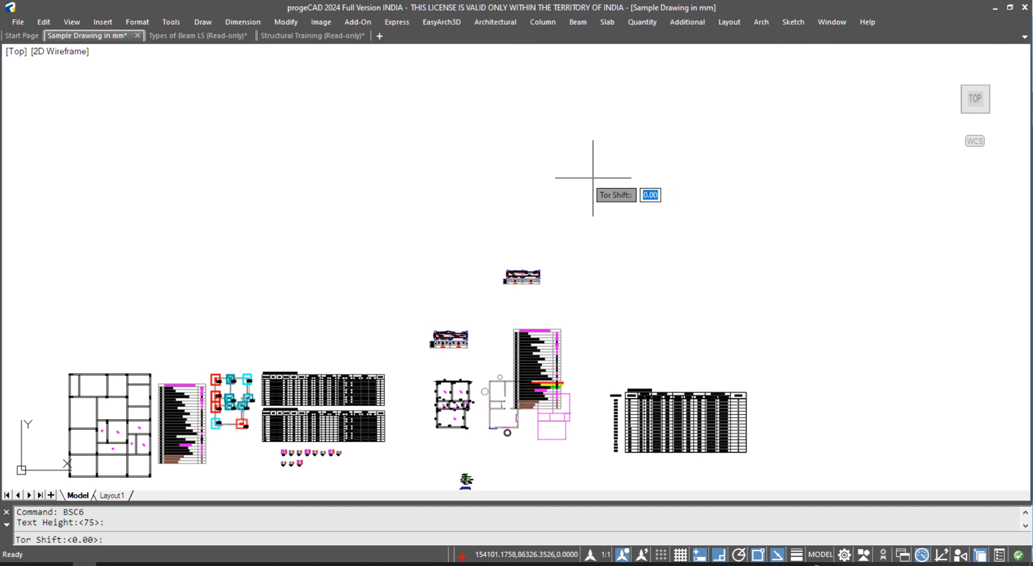
pyautogui.press('Return')
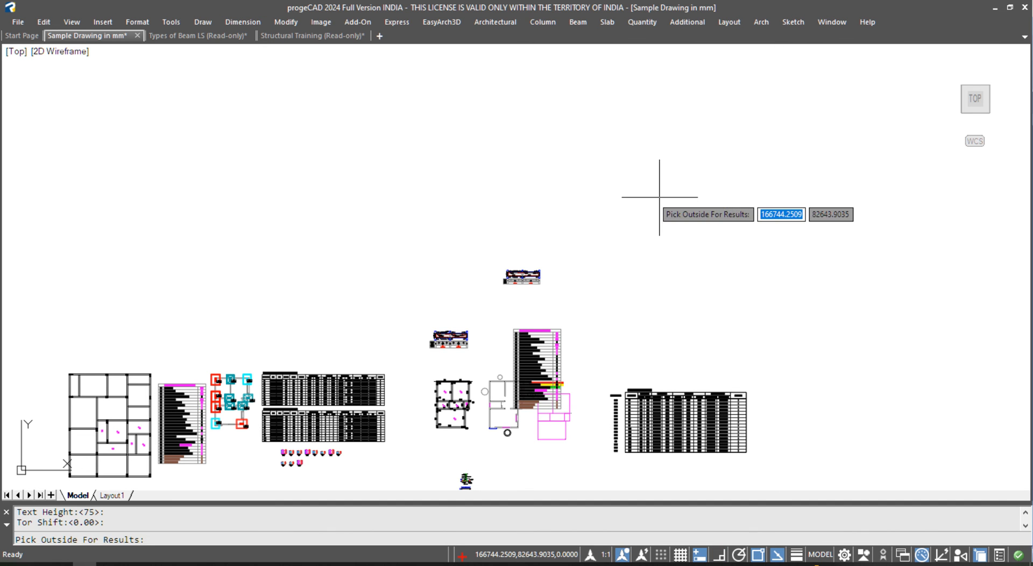
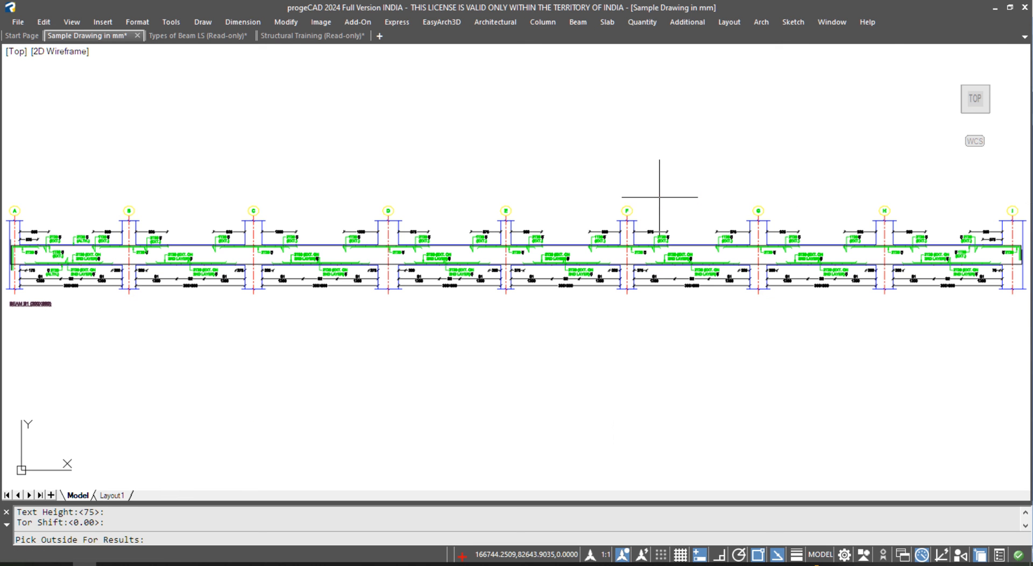
# - Start moving the 2T20 bar symbol with M, then cancel the move
pyautogui.scroll(6, 945, 316)
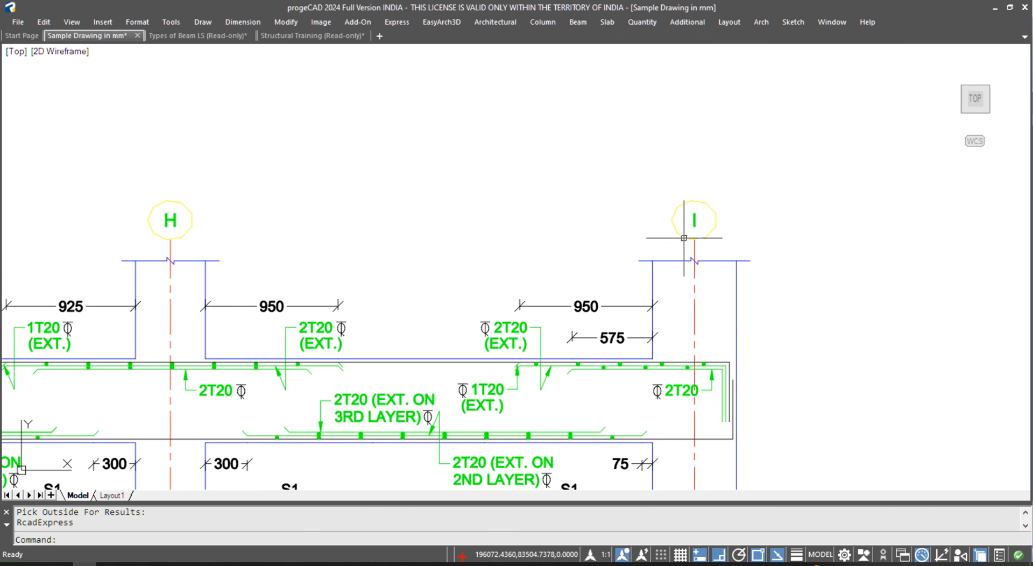
pyautogui.scroll(2, 715, 235)
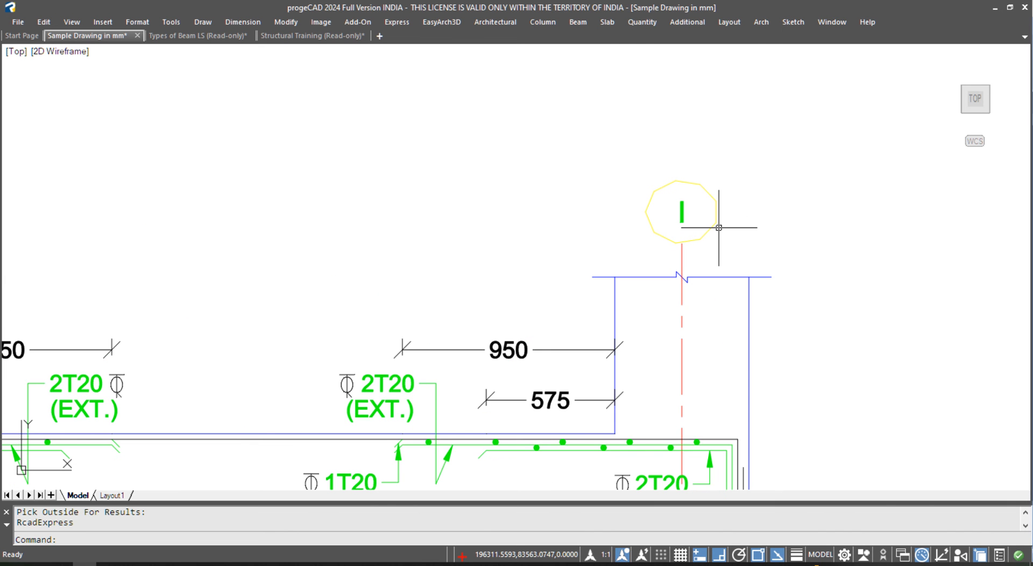
pyautogui.scroll(-4, 724, 227)
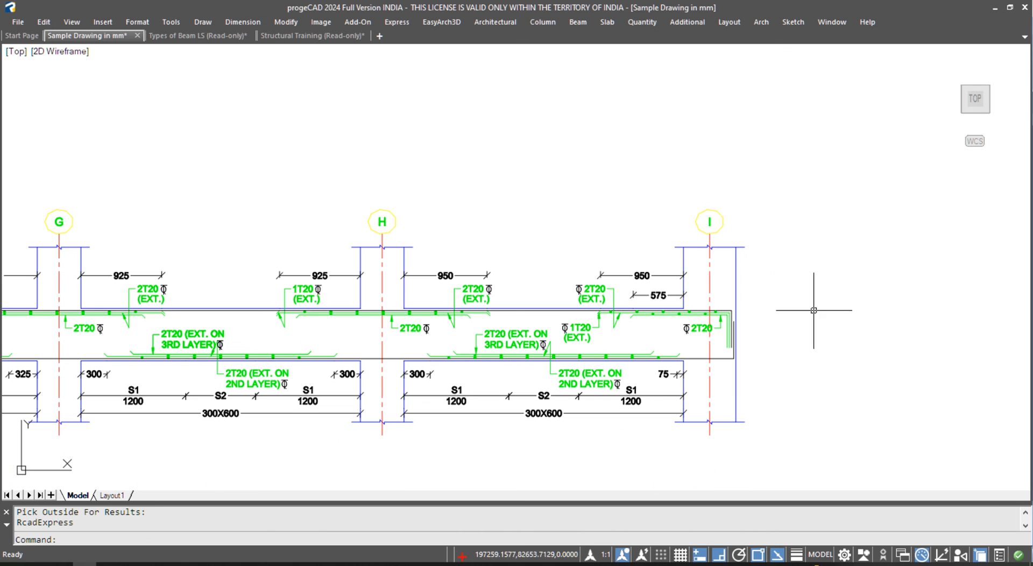
pyautogui.scroll(8, 657, 350)
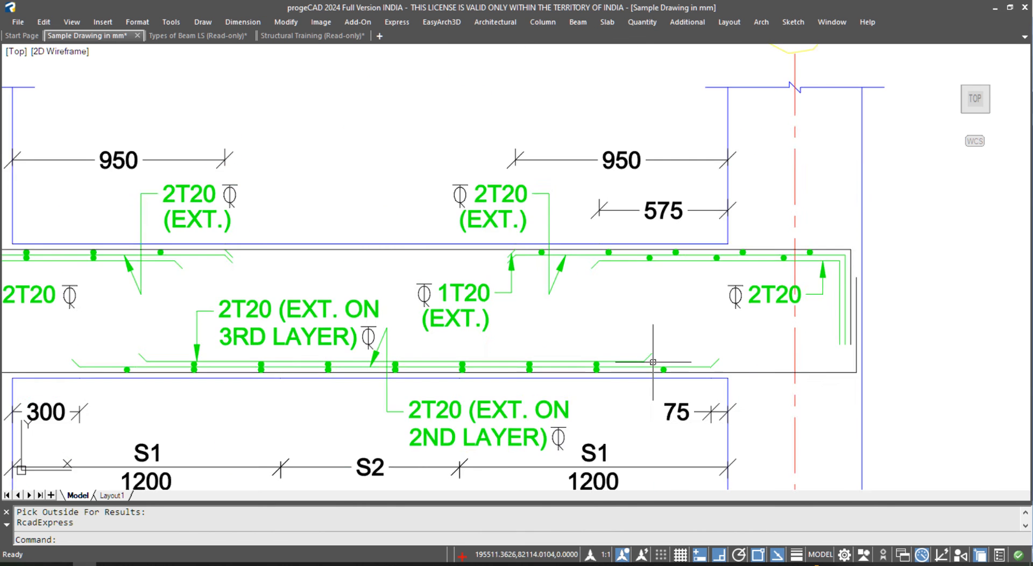
pyautogui.scroll(-2, 517, 352)
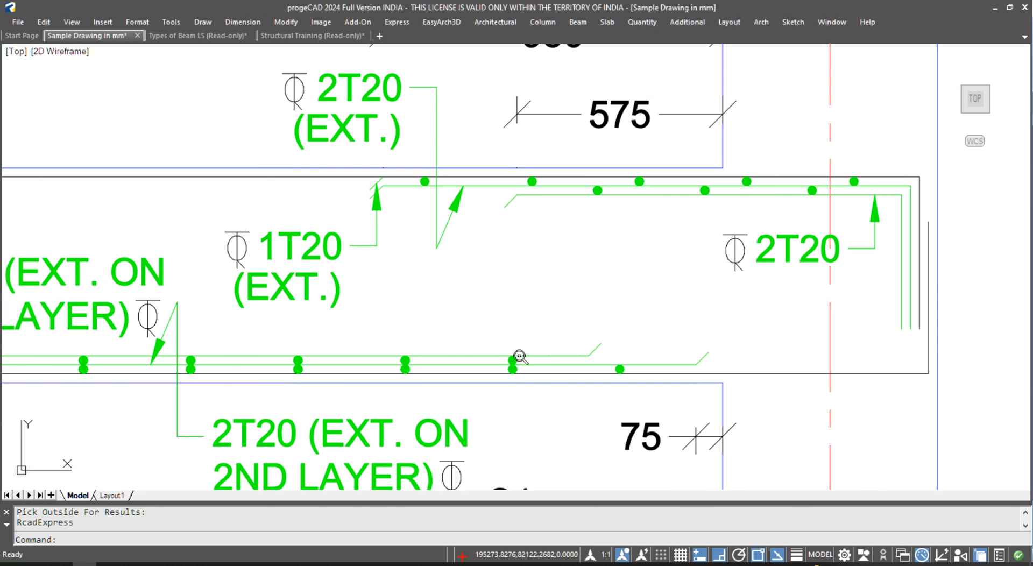
pyautogui.scroll(-7, 718, 234)
pyautogui.scroll(10, 718, 206)
pyautogui.write('m')
pyautogui.press('space')
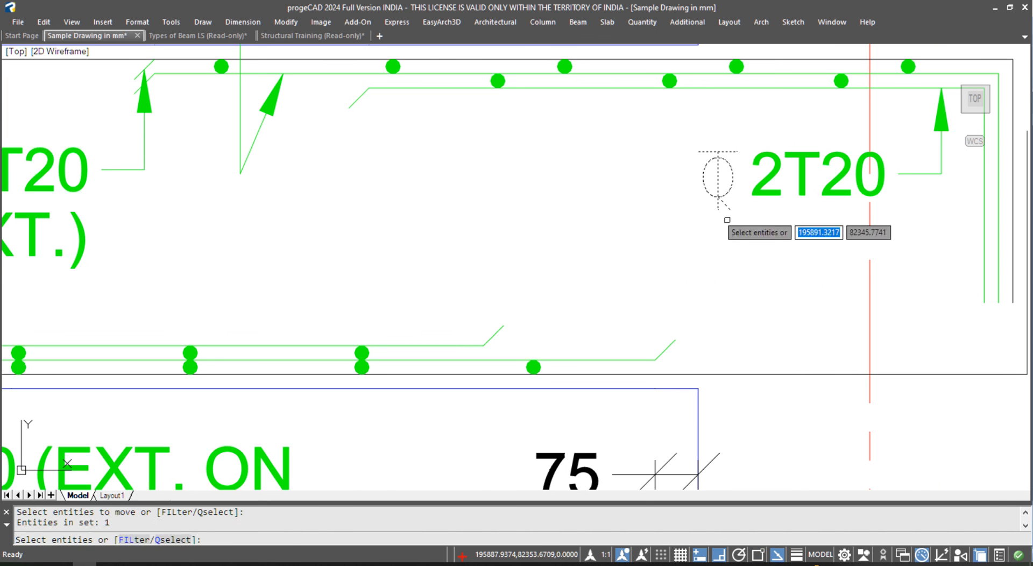
pyautogui.click(717, 196)
pyautogui.press('space')
pyautogui.click(741, 242)
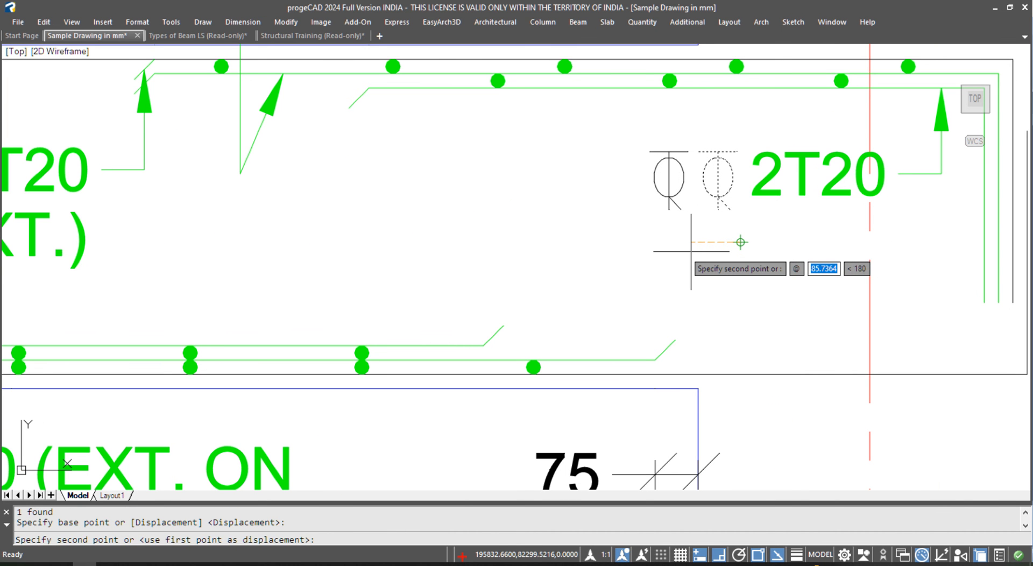
pyautogui.press('Escape')
# - Switch to the Structural Training drawing and bring the Column sheet's left part into view
pyautogui.scroll(-4, 729, 216)
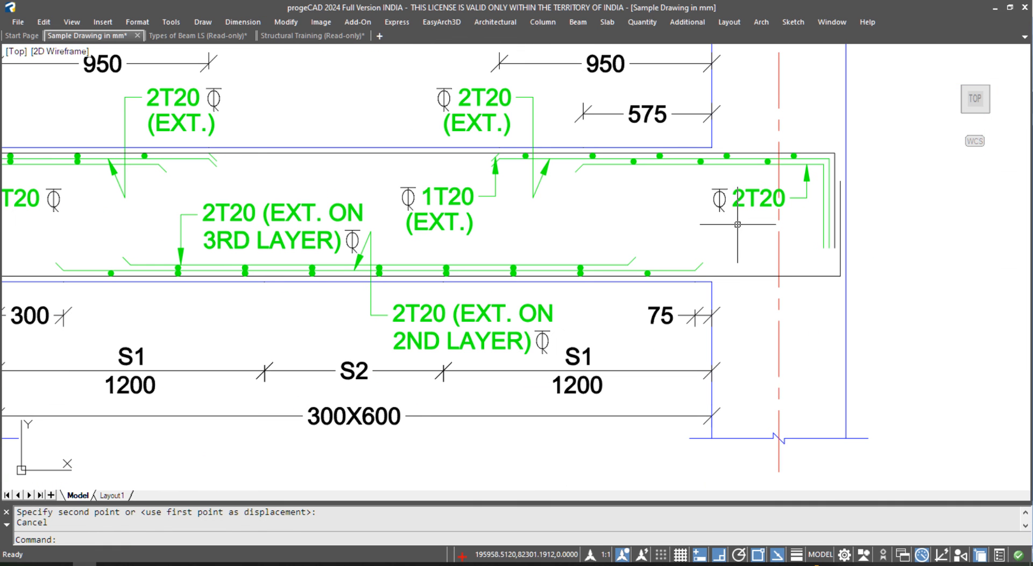
pyautogui.scroll(-2, 698, 250)
pyautogui.scroll(-3, 699, 250)
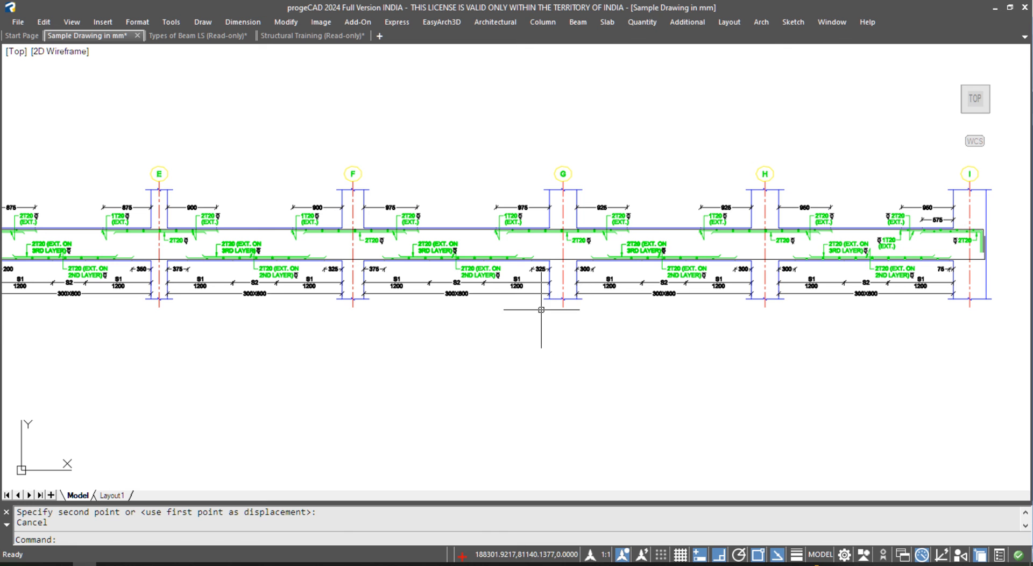
pyautogui.click(293, 35)
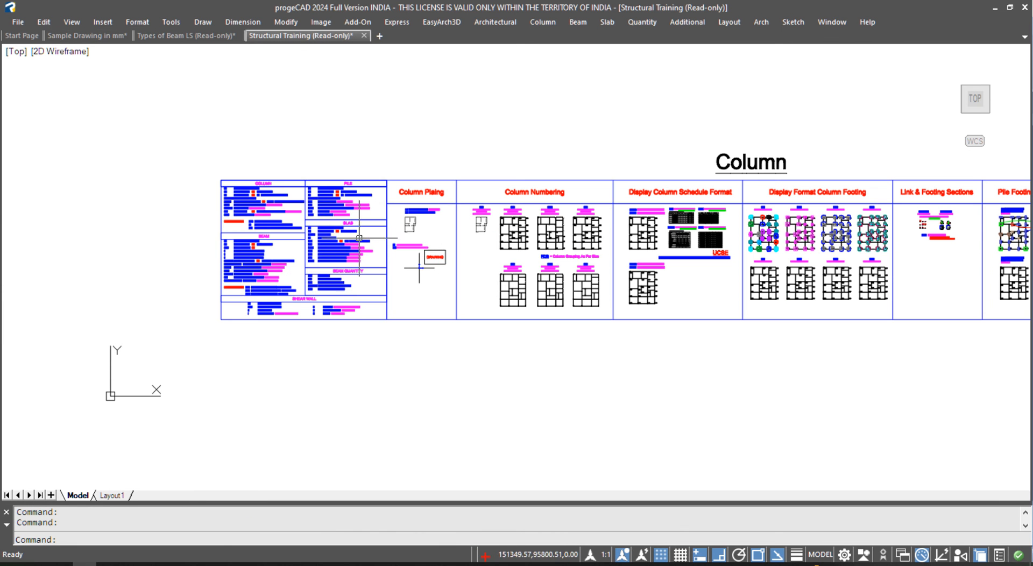
pyautogui.moveTo(473, 190); pyautogui.dragTo(347, 195, button='middle')
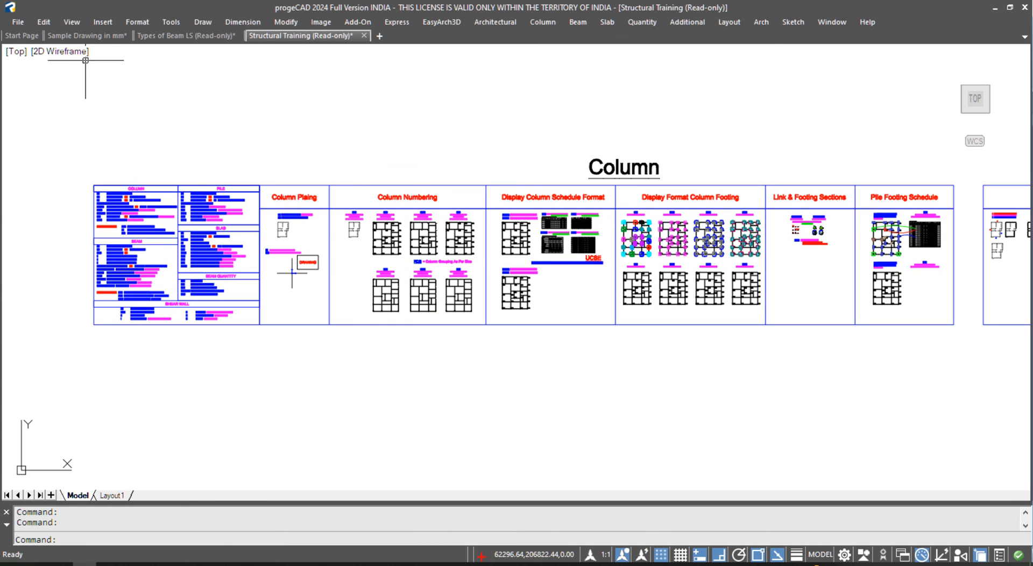
# - Browse to the Types of Beam LS file in File > Open, then cancel without opening
pyautogui.click(21, 21)
pyautogui.click(43, 66)
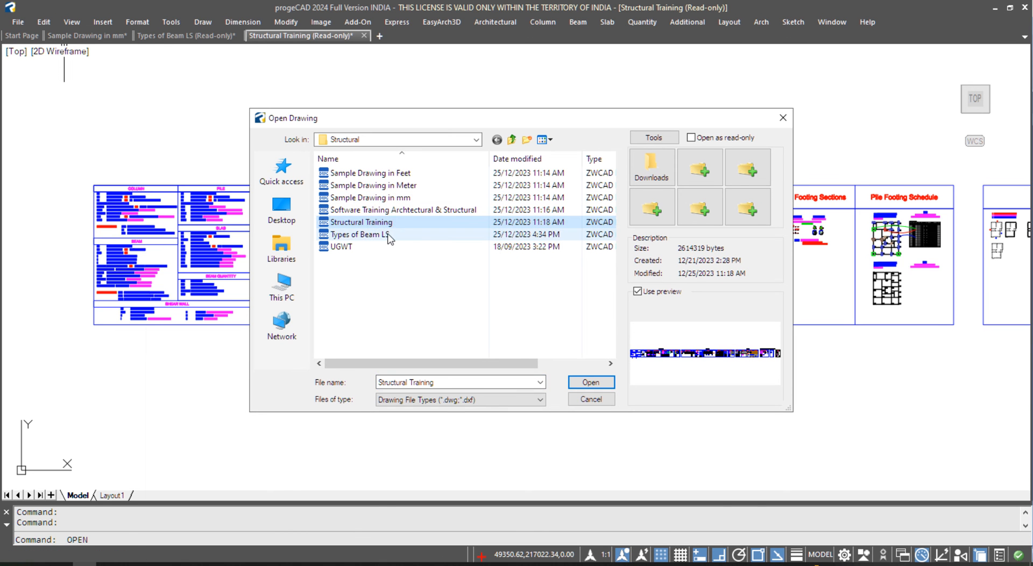
pyautogui.click(387, 235)
pyautogui.click(388, 223)
pyautogui.click(388, 237)
pyautogui.click(386, 224)
pyautogui.click(383, 235)
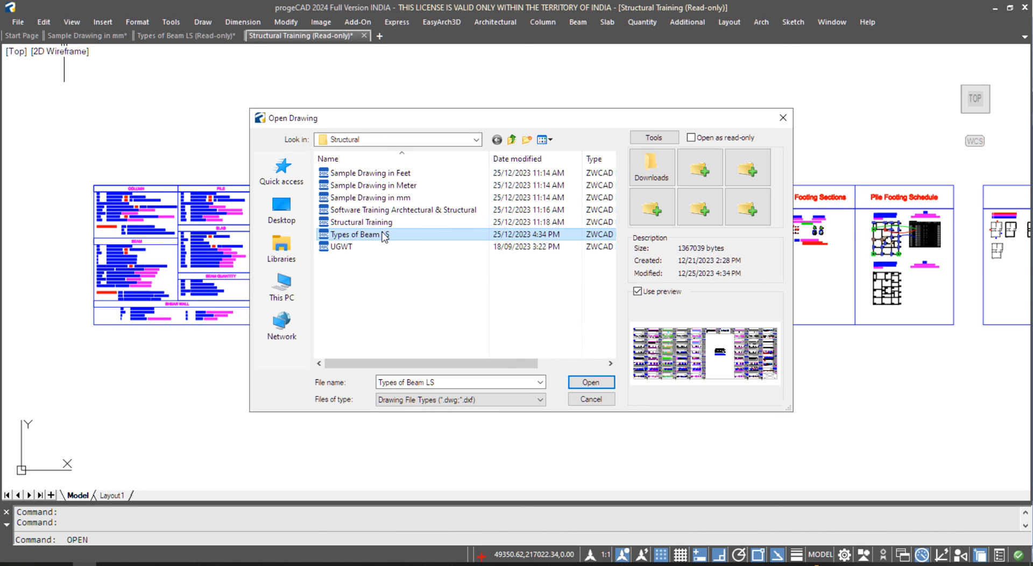
pyautogui.click(591, 400)
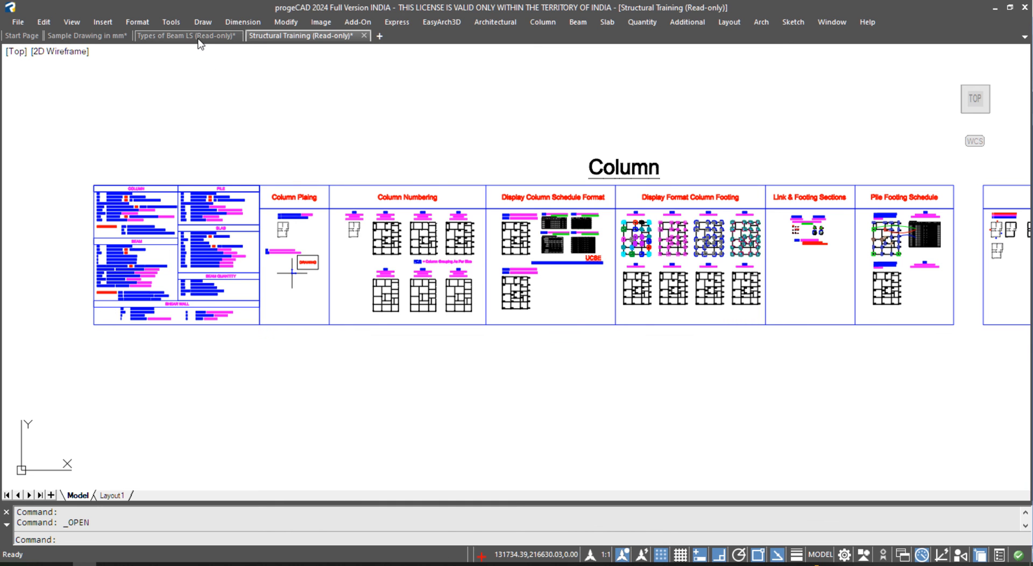
# - Settle on the Types of Beam LS drawing tab, zoomed out to show all sheets
pyautogui.click(199, 36)
pyautogui.click(103, 36)
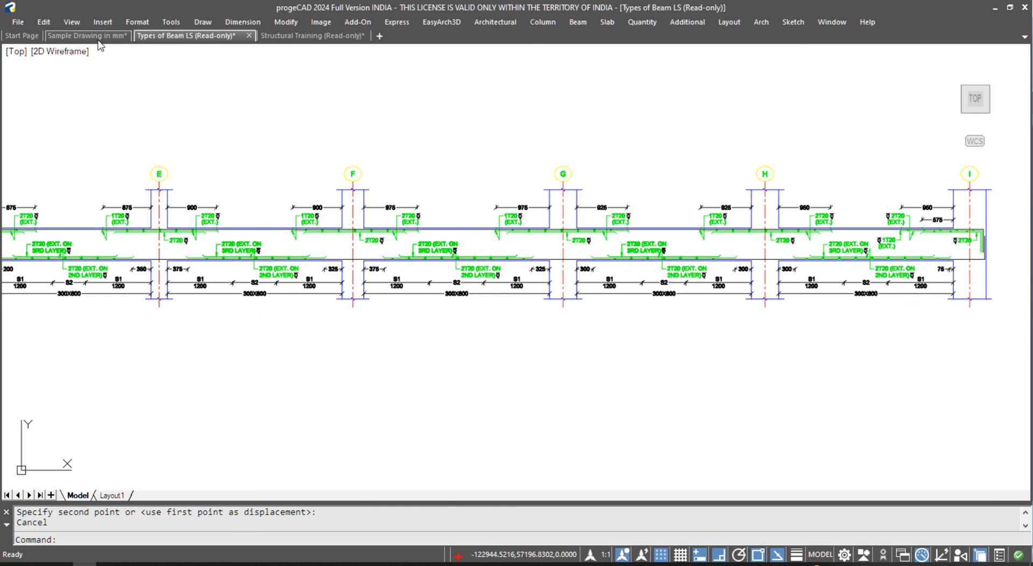
pyautogui.scroll(-3, 453, 267)
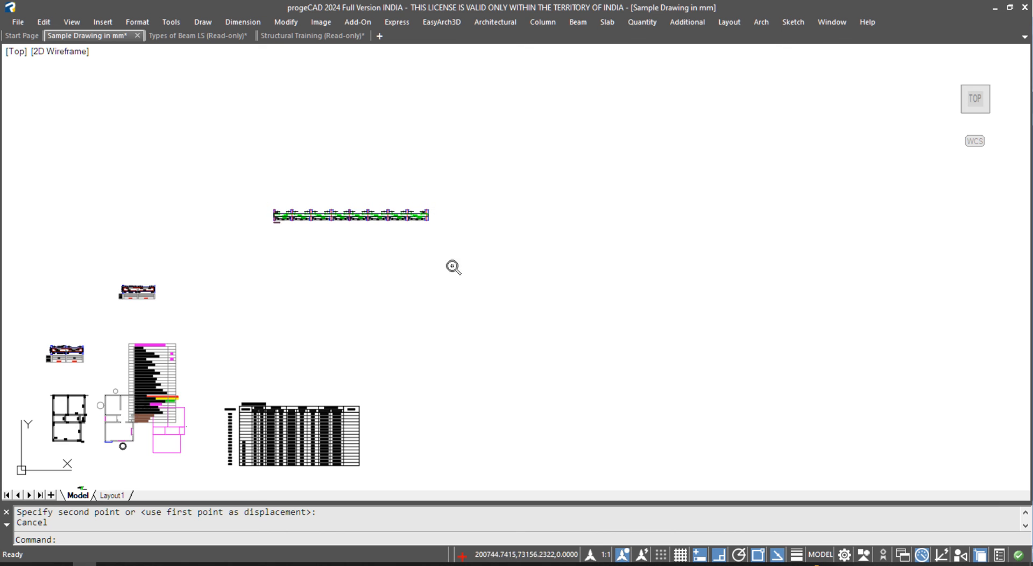
pyautogui.click(218, 36)
pyautogui.click(309, 35)
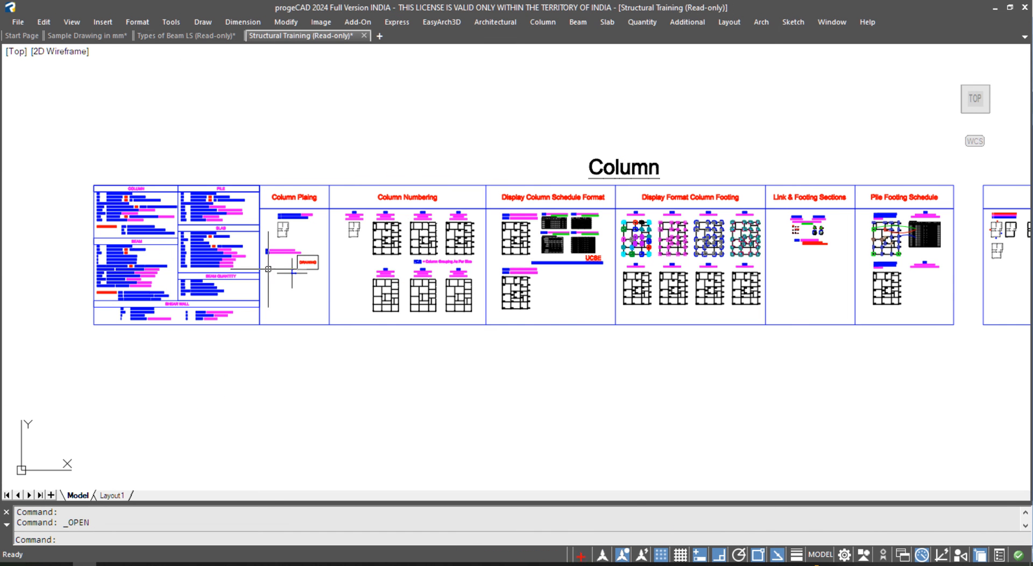
pyautogui.click(199, 36)
pyautogui.scroll(-3, 322, 344)
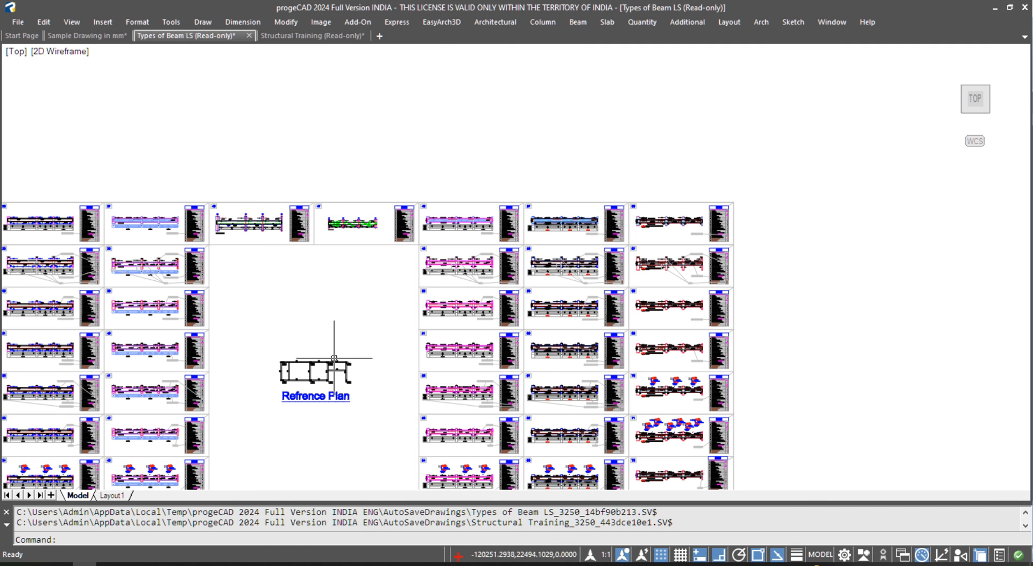
# - Pan to a sheet's BSC parameter table, showing rows 11 to 19
pyautogui.moveTo(325, 307); pyautogui.dragTo(830, 237, button='middle')
pyautogui.scroll(8, 350, 237)
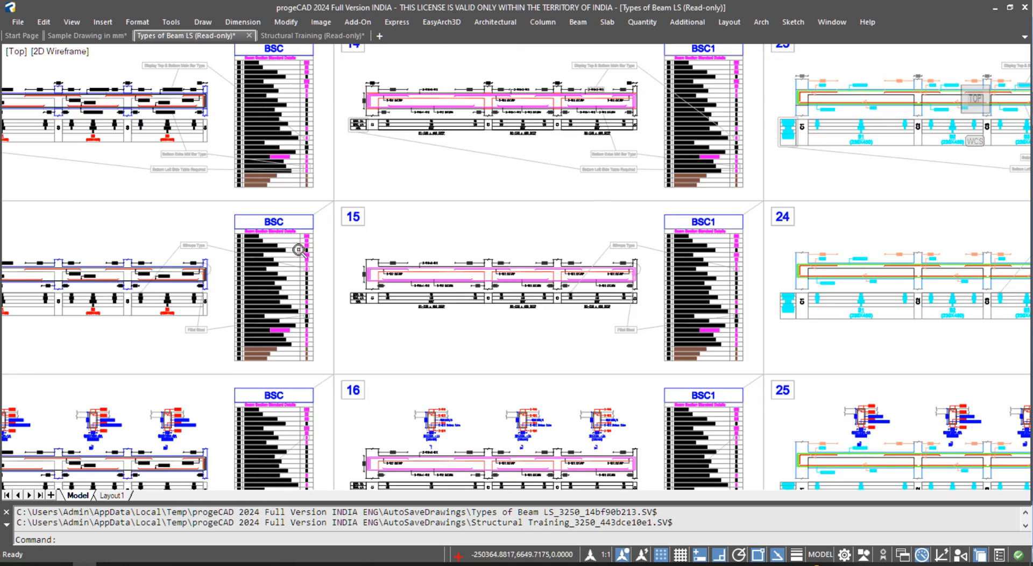
pyautogui.moveTo(262, 395); pyautogui.dragTo(290, 215, button='middle')
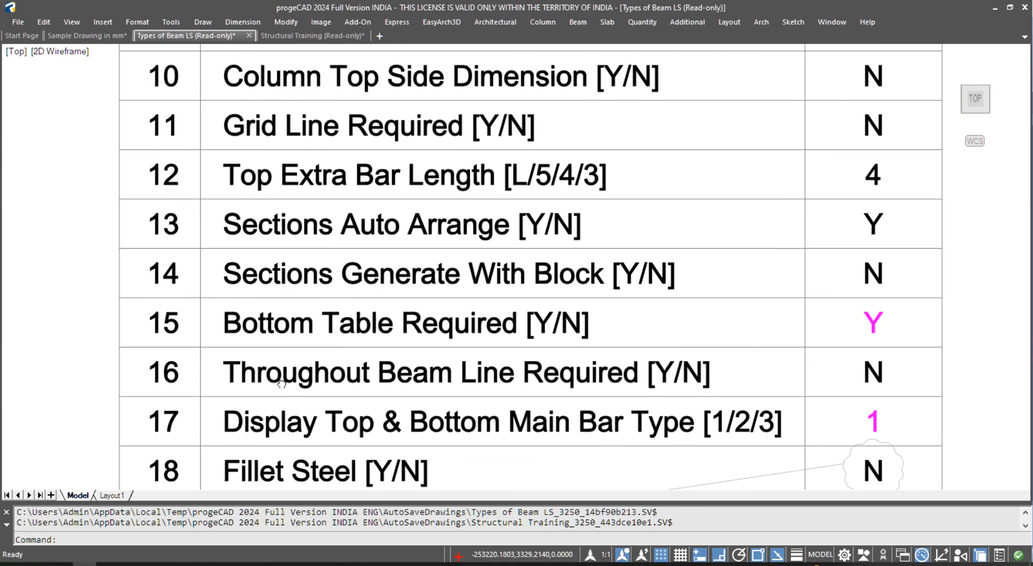
pyautogui.moveTo(267, 395); pyautogui.dragTo(282, 331, button='middle')
pyautogui.scroll(-6, 861, 336)
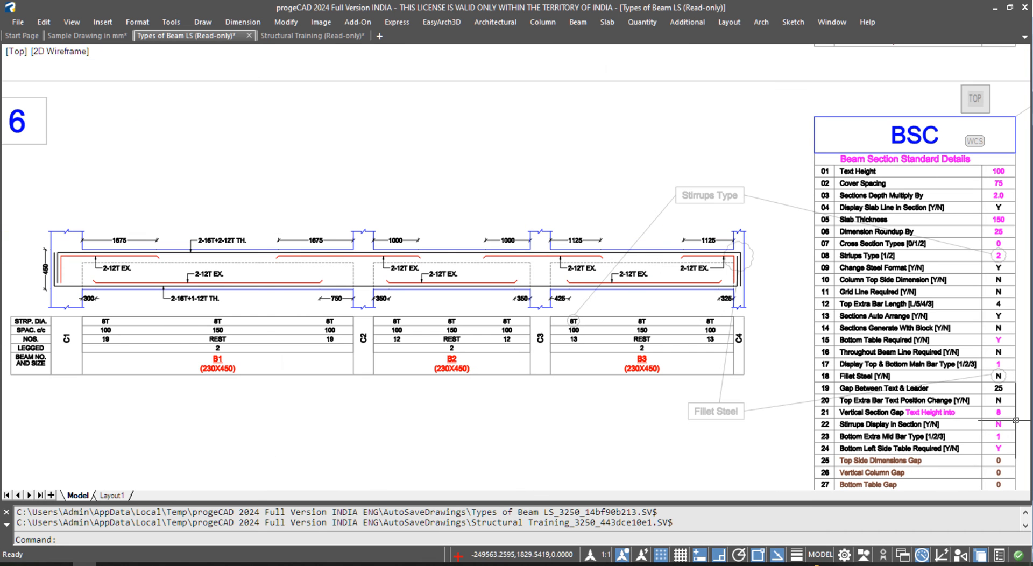
pyautogui.scroll(5, 965, 390)
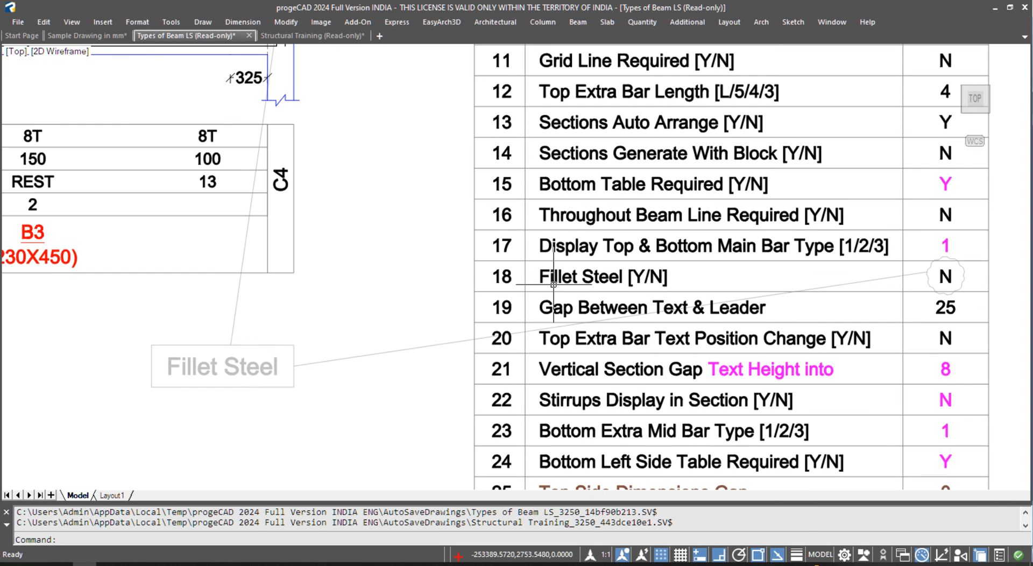
# - Pan past beams B1–B3 and panels 7–9 to reach panel 9's BSC table
pyautogui.moveTo(221, 233); pyautogui.dragTo(865, 353, button='middle')
pyautogui.scroll(-2, 667, 301)
pyautogui.scroll(1, 209, 221)
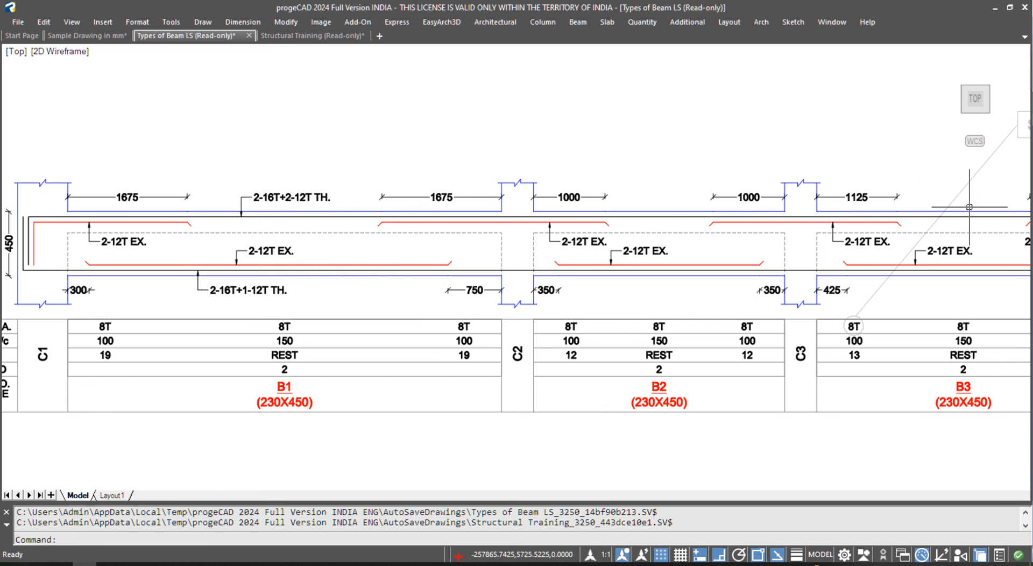
pyautogui.scroll(-4, 379, 200)
pyautogui.moveTo(480, 317); pyautogui.dragTo(425, 100, button='middle')
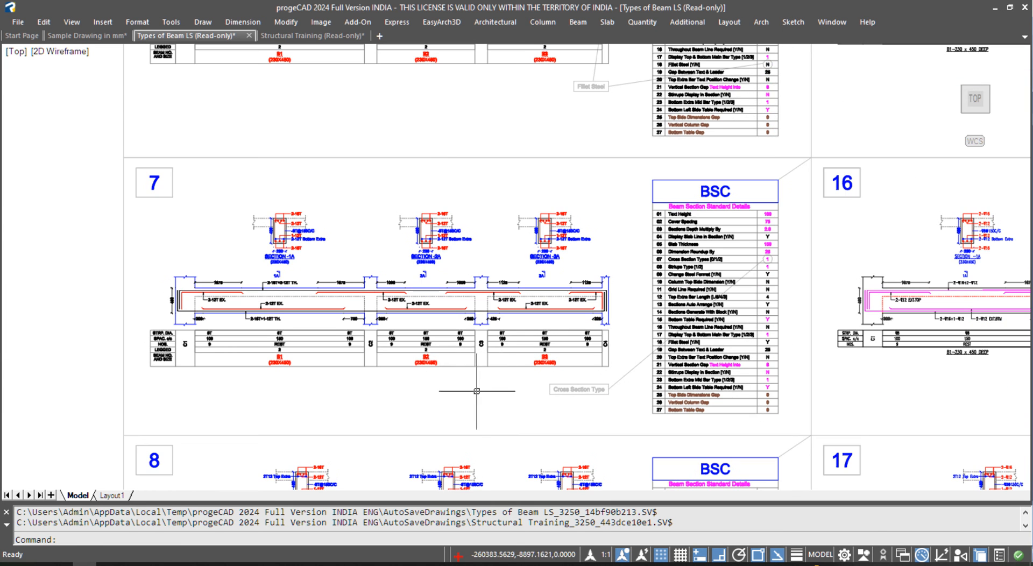
pyautogui.moveTo(483, 403); pyautogui.dragTo(474, 159, button='middle')
pyautogui.moveTo(504, 383); pyautogui.dragTo(497, 274, button='middle')
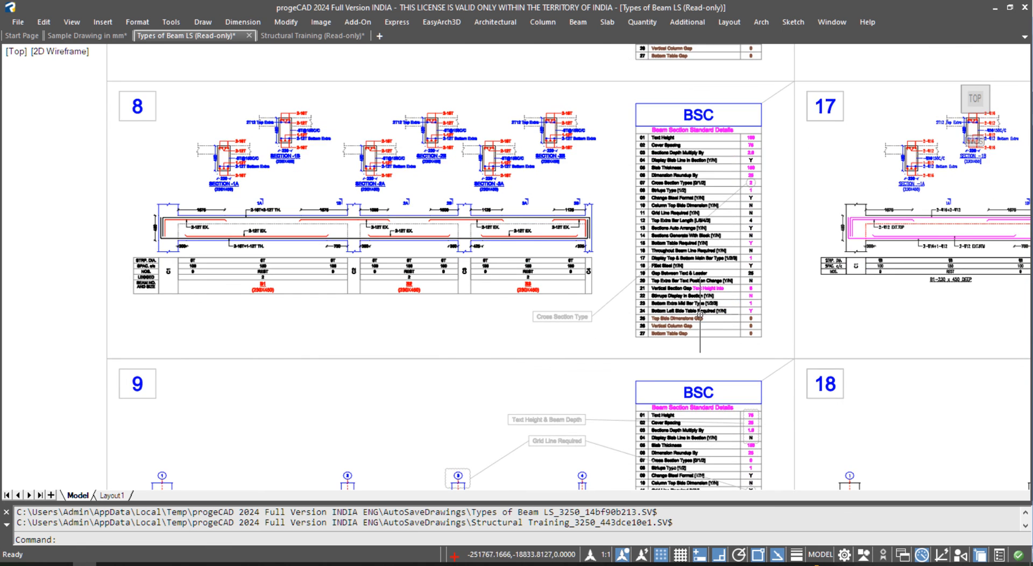
pyautogui.scroll(4, 700, 312)
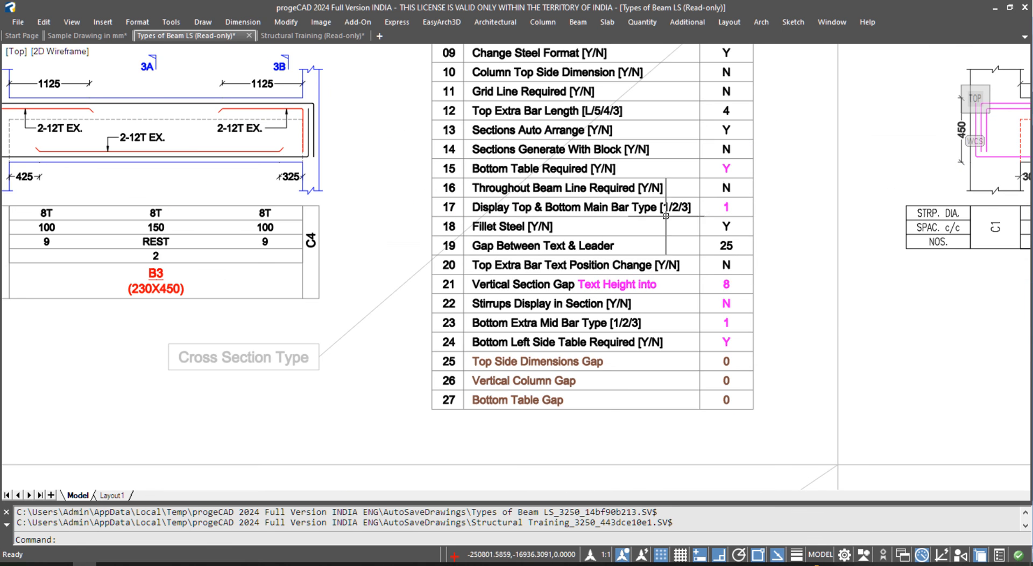
pyautogui.moveTo(671, 466); pyautogui.dragTo(634, 119, button='middle')
pyautogui.moveTo(650, 376); pyautogui.dragTo(585, 70, button='middle')
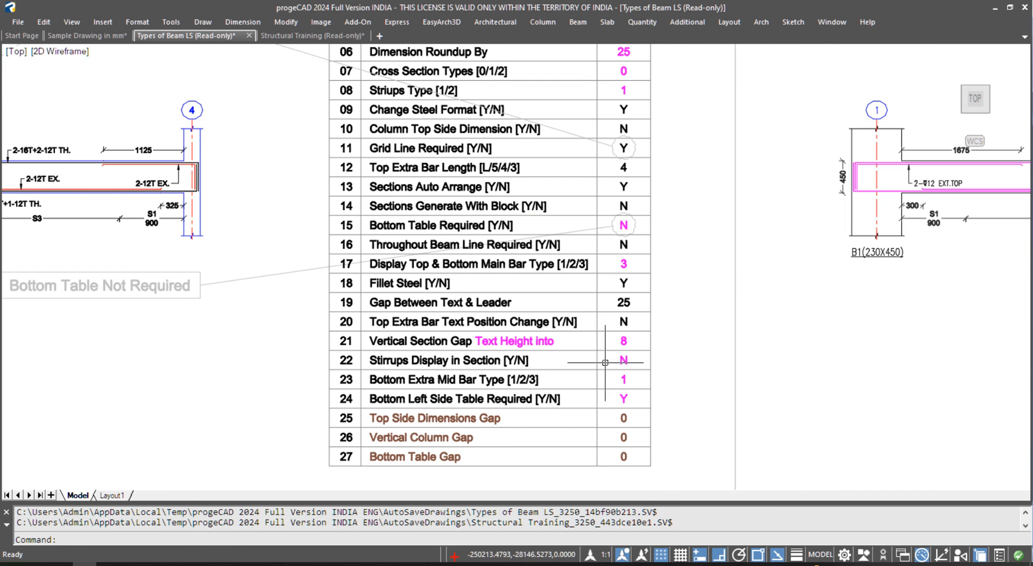
# - Inspect the 2-16T+2-12T and 2-16T+1-12T TH. bar labels along the beam elevation
pyautogui.moveTo(203, 280)
pyautogui.mouseDown(button='middle')
pyautogui.moveTo(694, 314)
pyautogui.moveTo(723, 331)
pyautogui.mouseUp(button='middle')
pyautogui.press('Escape')
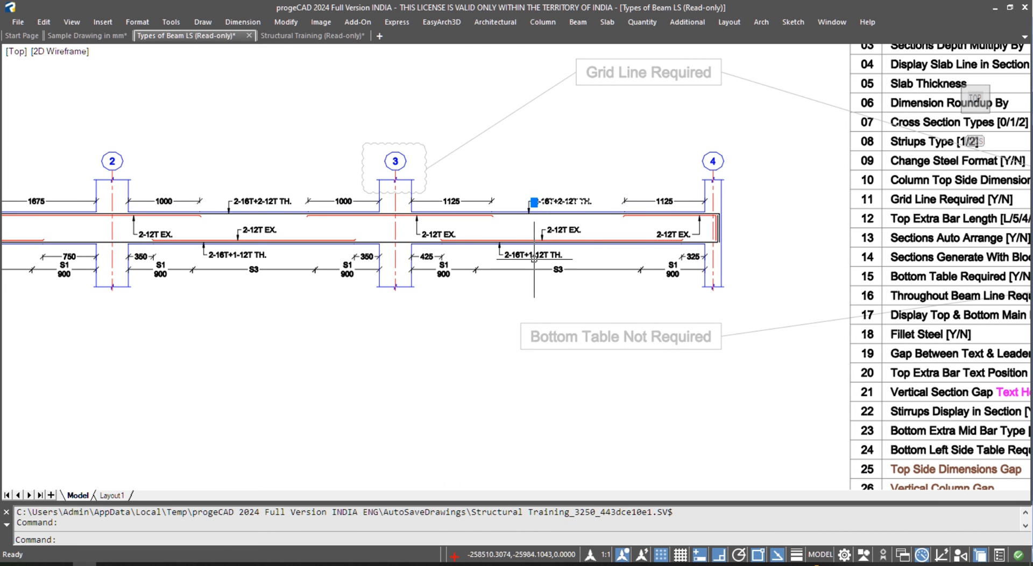
pyautogui.click(265, 202)
pyautogui.click(245, 256)
pyautogui.moveTo(257, 258); pyautogui.dragTo(446, 282, button='middle')
pyautogui.click(64, 226)
pyautogui.moveTo(76, 275); pyautogui.dragTo(138, 286, button='middle')
pyautogui.click(99, 288)
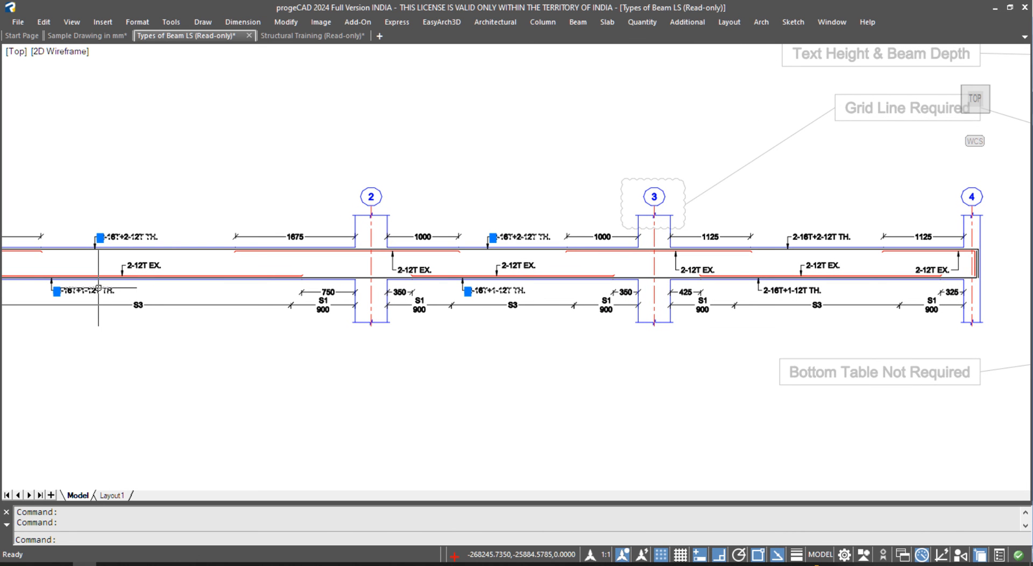
pyautogui.press('Escape')
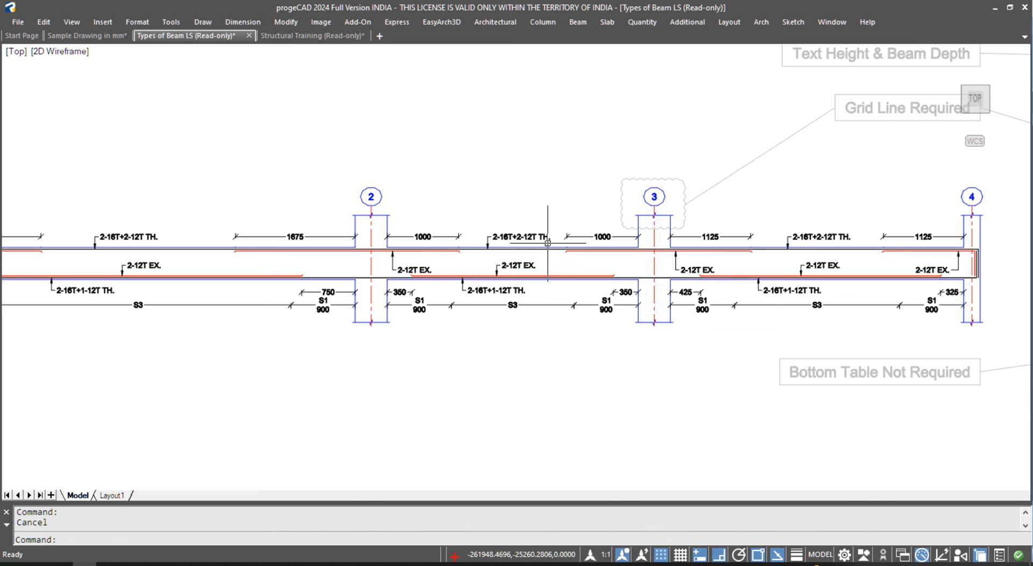
# - Review the BSC settings table from its title down through rows 14–27
pyautogui.scroll(-4, 547, 243)
pyautogui.moveTo(548, 243); pyautogui.dragTo(537, 396, button='middle')
pyautogui.scroll(5, 854, 206)
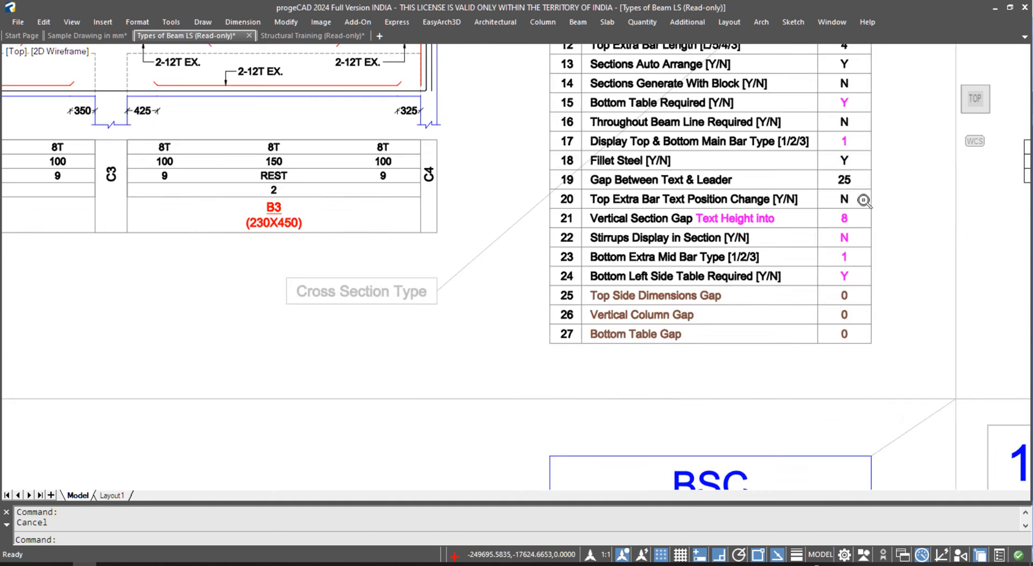
pyautogui.moveTo(827, 115)
pyautogui.mouseDown(button='middle')
pyautogui.moveTo(759, 545)
pyautogui.moveTo(759, 288)
pyautogui.moveTo(753, 416)
pyautogui.mouseUp(button='middle')
pyautogui.moveTo(757, 172)
pyautogui.mouseDown(button='middle')
pyautogui.moveTo(755, 483)
pyautogui.moveTo(773, 374)
pyautogui.mouseUp(button='middle')
pyautogui.moveTo(778, 254); pyautogui.dragTo(783, 455, button='middle')
pyautogui.moveTo(787, 70); pyautogui.dragTo(782, 439, button='middle')
pyautogui.moveTo(778, 272); pyautogui.dragTo(778, 383, button='middle')
pyautogui.moveTo(768, 197); pyautogui.dragTo(772, 406, button='middle')
pyautogui.moveTo(789, 134); pyautogui.dragTo(794, 345, button='middle')
pyautogui.moveTo(805, 191); pyautogui.dragTo(808, 361, button='middle')
pyautogui.moveTo(813, 183); pyautogui.dragTo(814, 282, button='middle')
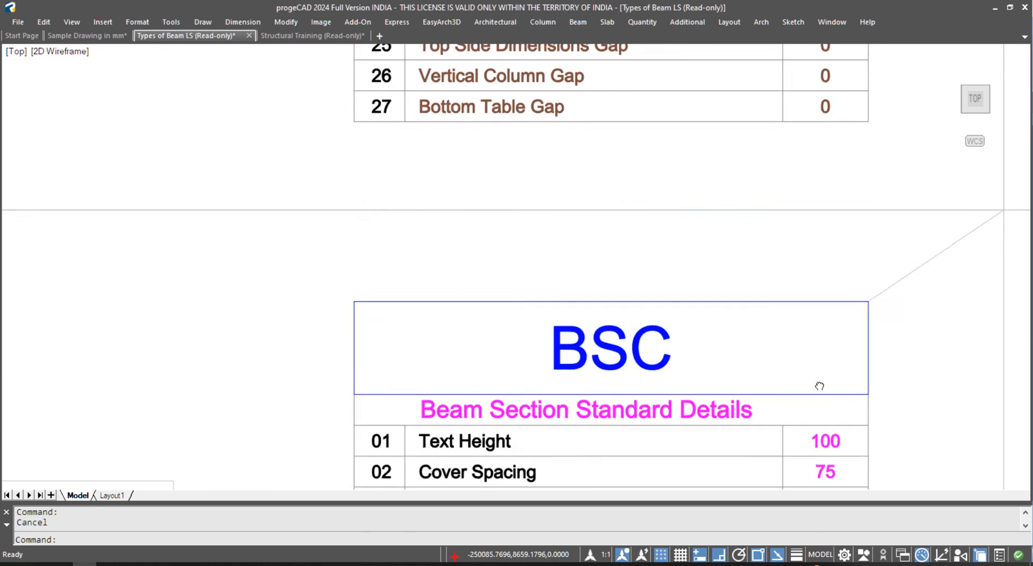
pyautogui.moveTo(815, 468); pyautogui.dragTo(816, 60, button='middle')
pyautogui.moveTo(816, 473); pyautogui.dragTo(820, 64, button='middle')
pyautogui.moveTo(821, 216); pyautogui.dragTo(840, 371, button='middle')
# - Pan back along the beam from grids 2–4 to grid 1, then open the Beam menu
pyautogui.scroll(-6, 857, 286)
pyautogui.scroll(3, 770, 311)
pyautogui.scroll(5, 769, 311)
pyautogui.moveTo(757, 321); pyautogui.dragTo(781, 320, button='middle')
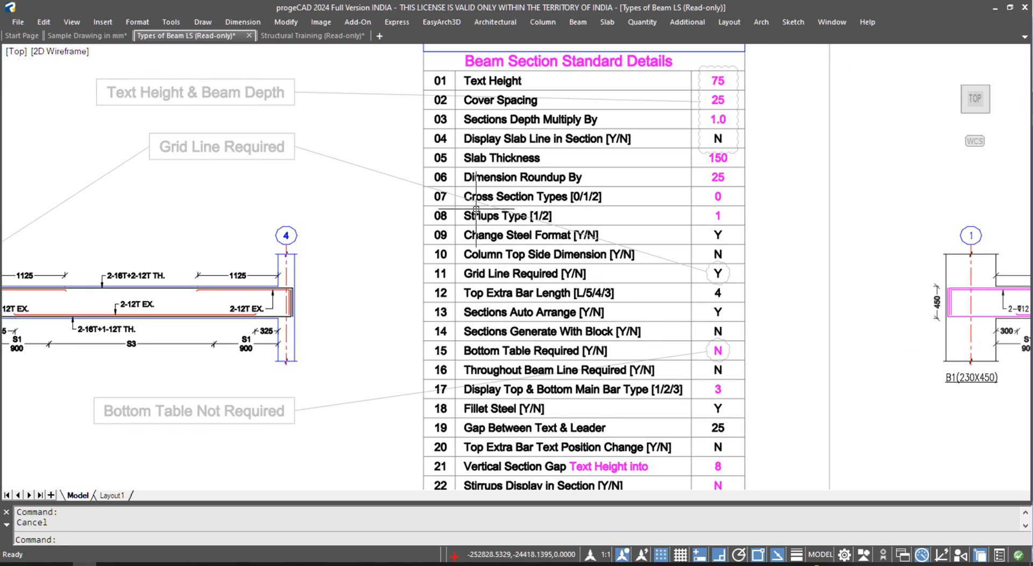
pyautogui.scroll(-2, 323, 174)
pyautogui.moveTo(400, 188); pyautogui.dragTo(417, 190, button='middle')
pyautogui.moveTo(193, 251); pyautogui.dragTo(478, 255, button='middle')
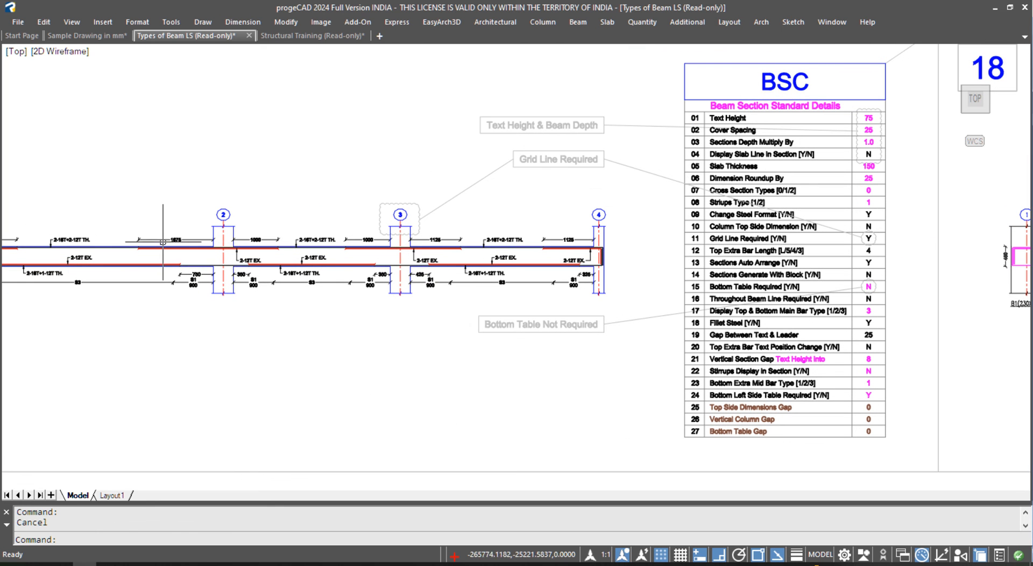
pyautogui.moveTo(323, 270); pyautogui.dragTo(520, 277, button='middle')
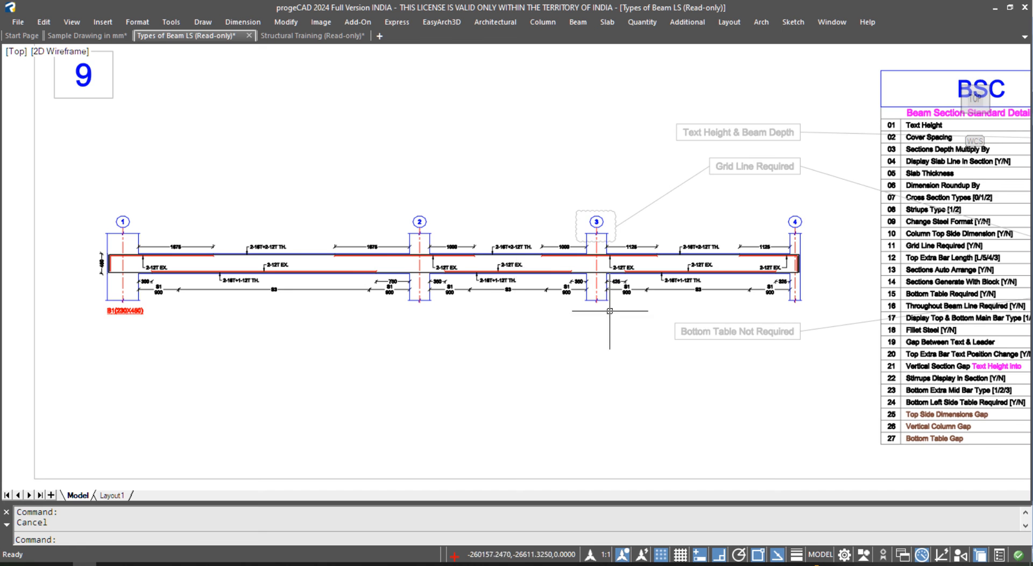
pyautogui.scroll(-3, 442, 237)
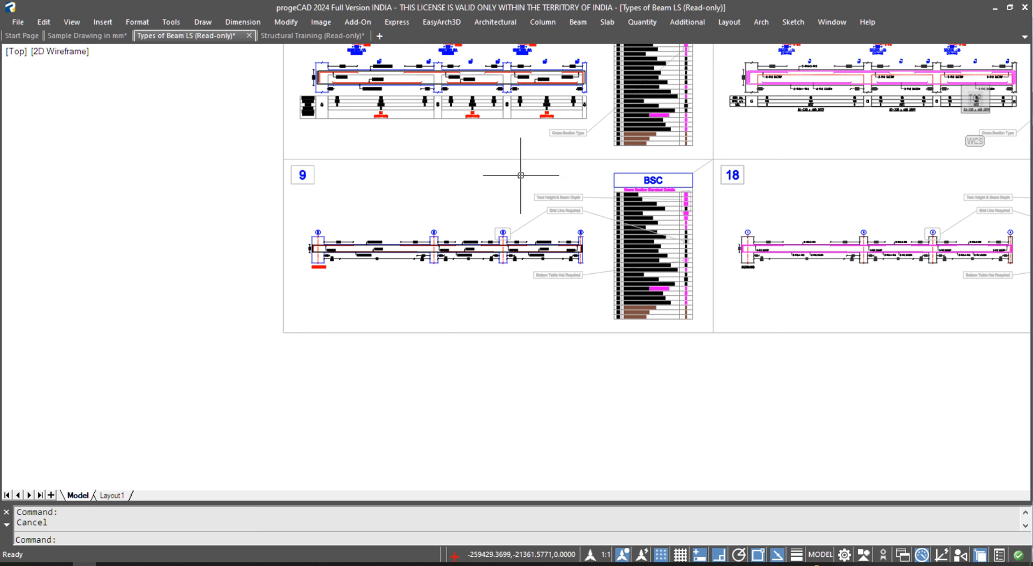
pyautogui.click(578, 22)
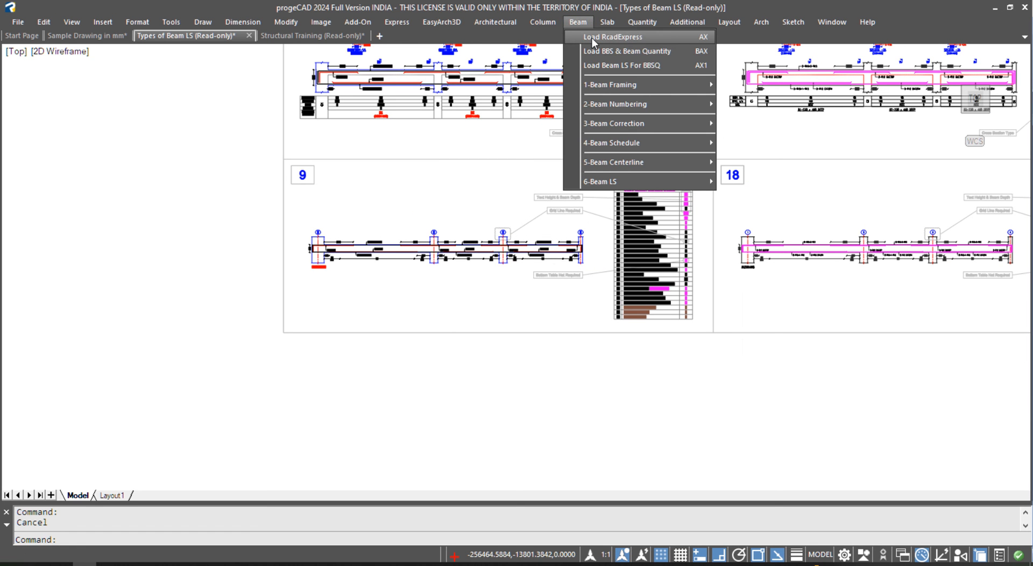
# - Load RcadExpress and bring settings rows 13–27 into view
pyautogui.click(592, 38)
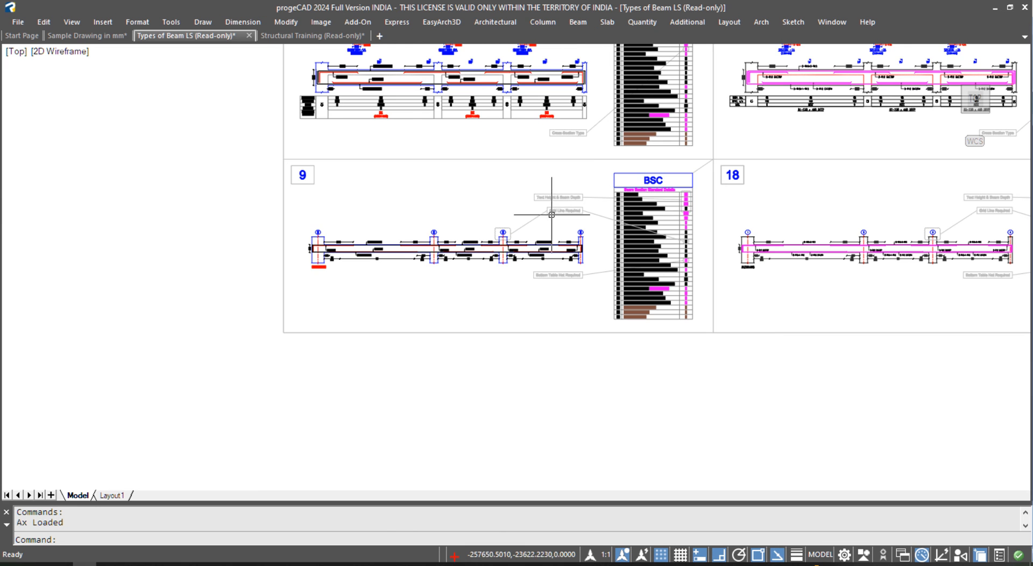
pyautogui.scroll(6, 660, 182)
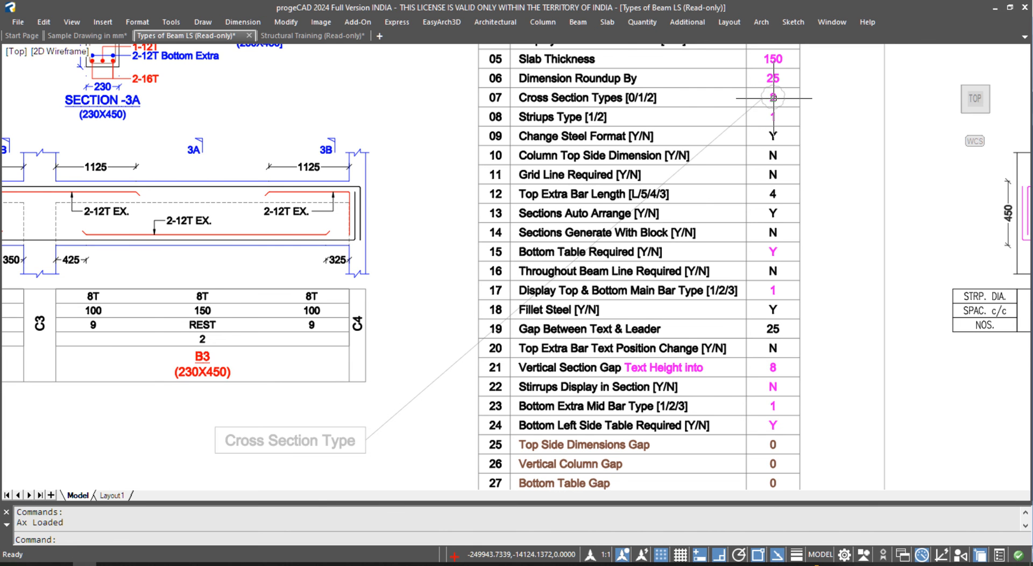
pyautogui.scroll(-3, 586, 330)
pyautogui.moveTo(586, 330); pyautogui.dragTo(571, 281, button='middle')
pyautogui.scroll(5, 767, 334)
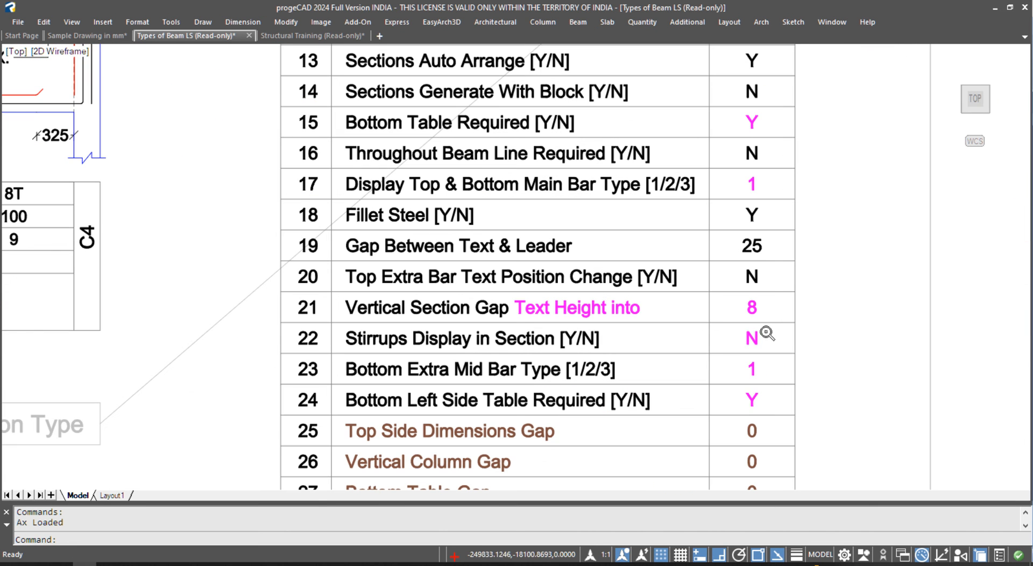
# - Set row 17, Display Top & Bottom Main Bar Type, to 2, undoing an accidental row 23 edit
pyautogui.doubleClick(752, 371)
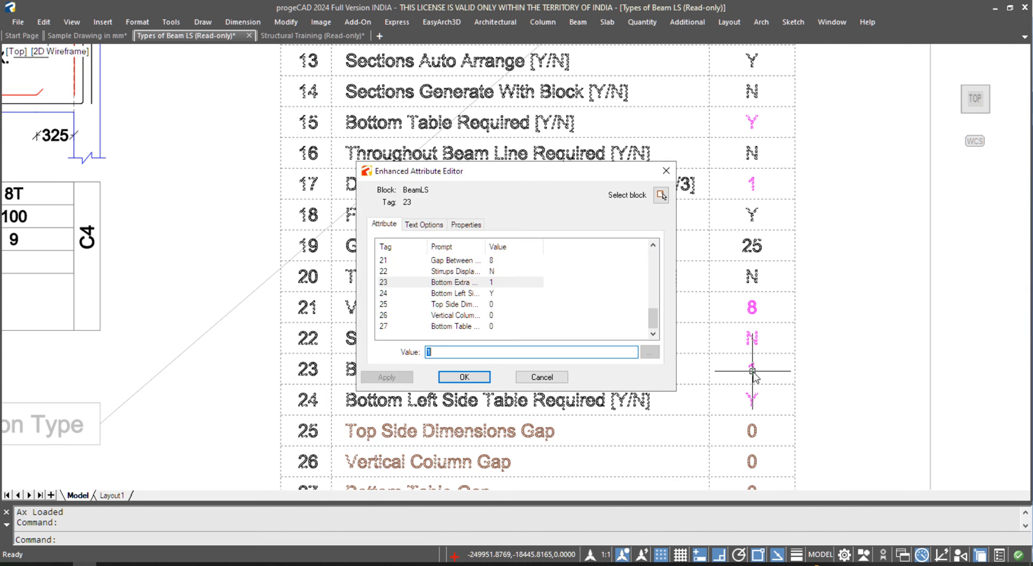
pyautogui.click(447, 377)
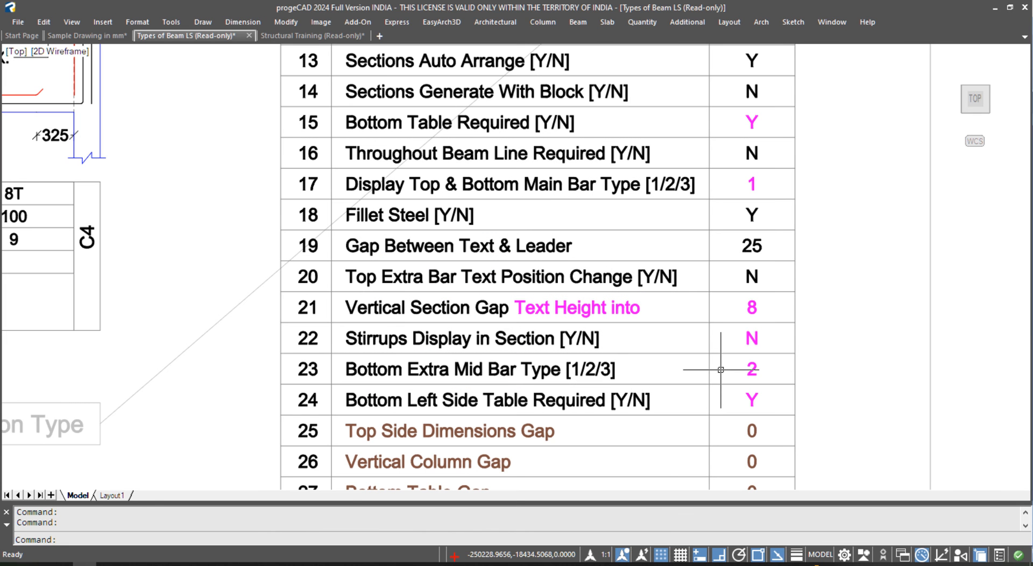
pyautogui.hotkey('ctrl', 'z')
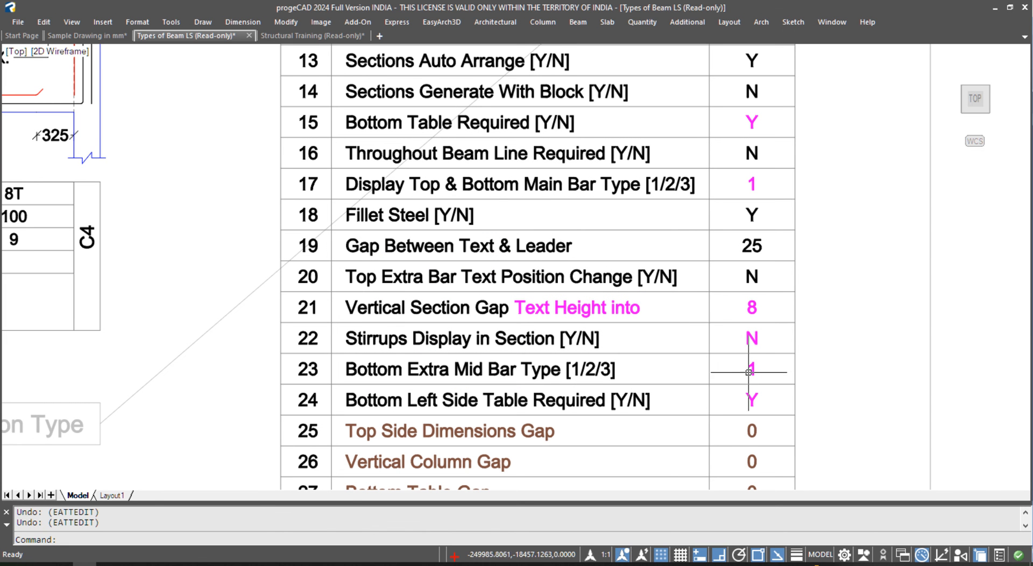
pyautogui.doubleClick(752, 181)
pyautogui.write('2')
pyautogui.click(475, 380)
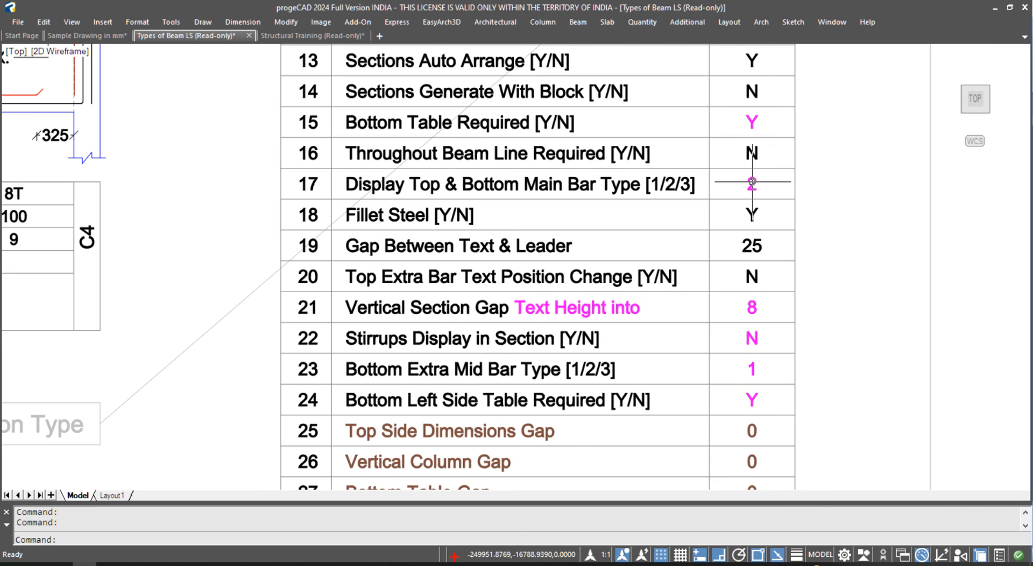
pyautogui.scroll(-10, 623, 258)
pyautogui.scroll(-1, 622, 259)
pyautogui.moveTo(602, 255); pyautogui.dragTo(262, 279, button='middle')
# - Run BSS on the Refrence Plan and place the new longitudinal section outside the sheets
pyautogui.click(280, 273)
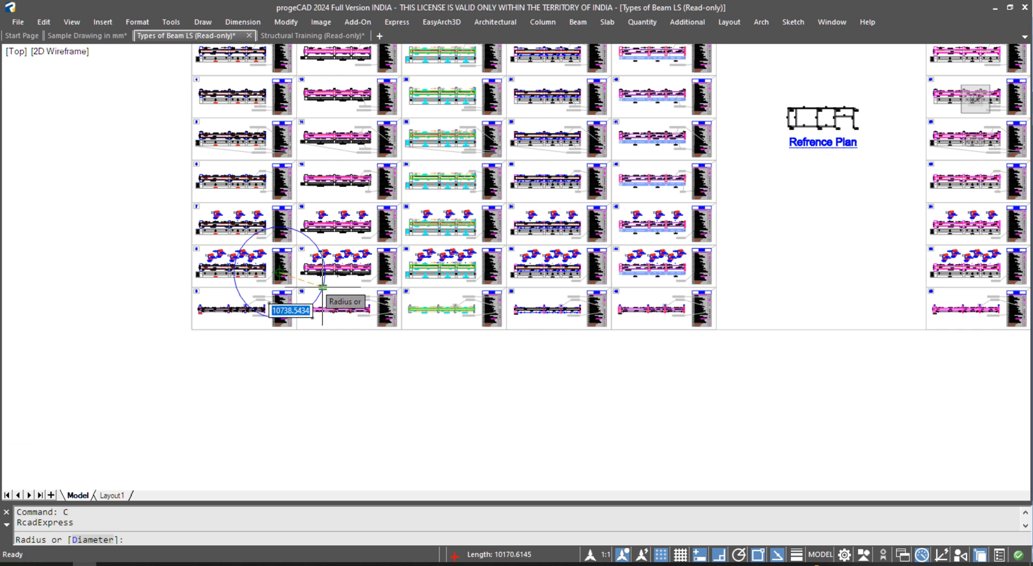
pyautogui.click(324, 296)
pyautogui.write('BSS')
pyautogui.press('Return')
pyautogui.click(818, 106)
pyautogui.click(809, 111)
pyautogui.press('Return')
pyautogui.press('Return')
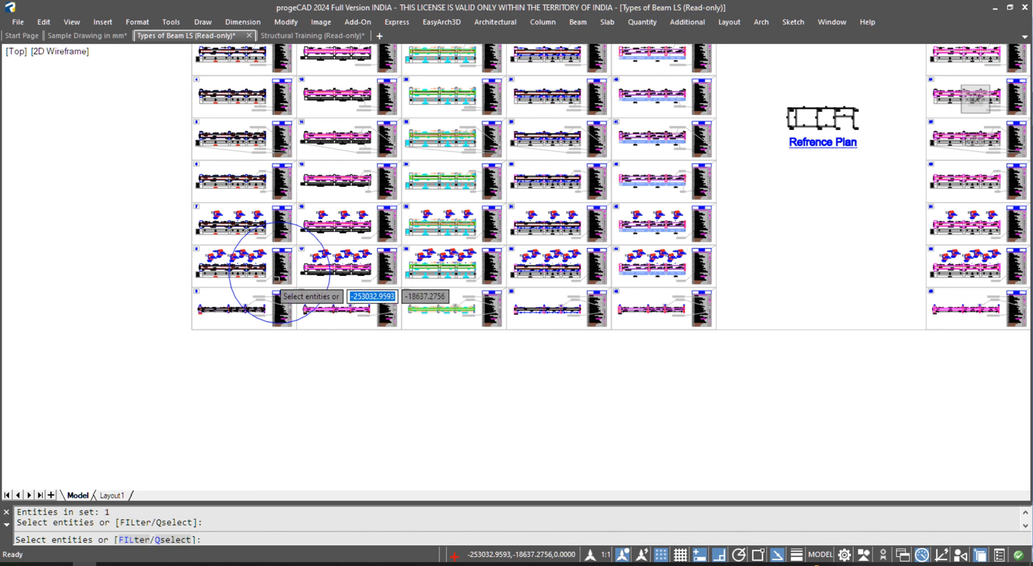
pyautogui.moveTo(334, 391); pyautogui.dragTo(322, 264, button='middle')
pyautogui.click(325, 317)
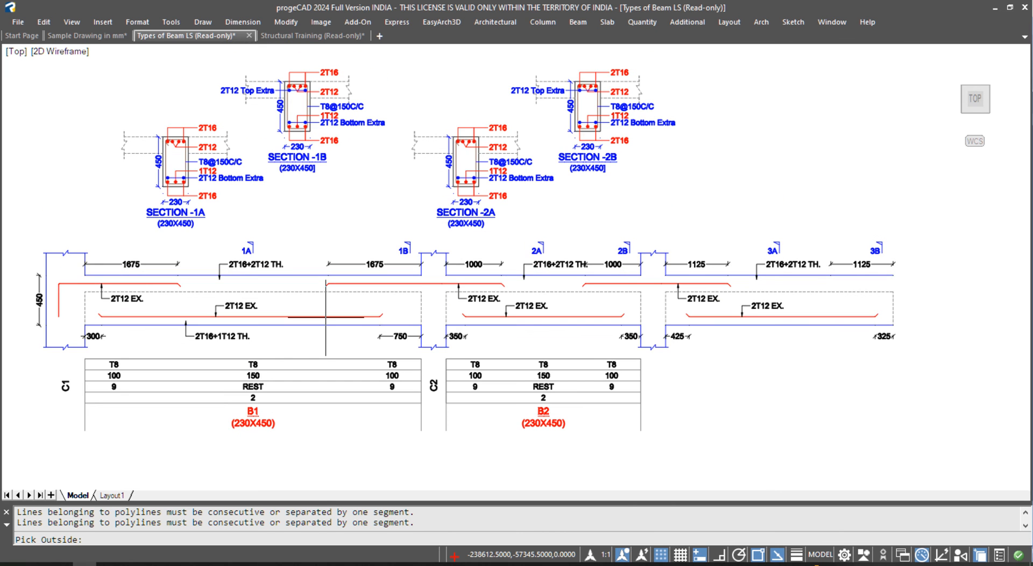
pyautogui.click(326, 318)
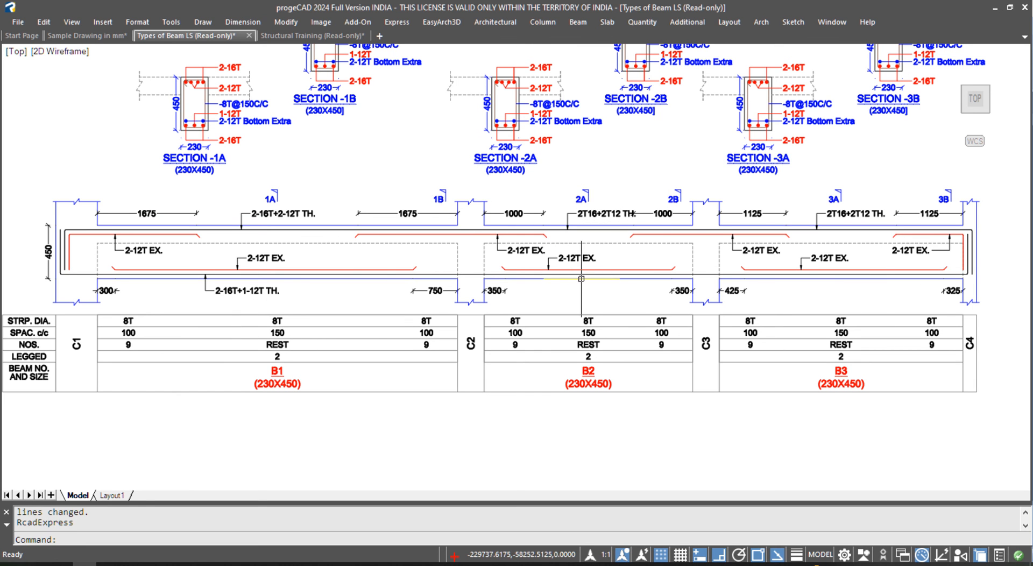
# - Copy the 2-16T+1-12T TH. bottom-bar label under B3 and B2
pyautogui.moveTo(303, 283); pyautogui.dragTo(200, 304)
pyautogui.write('co')
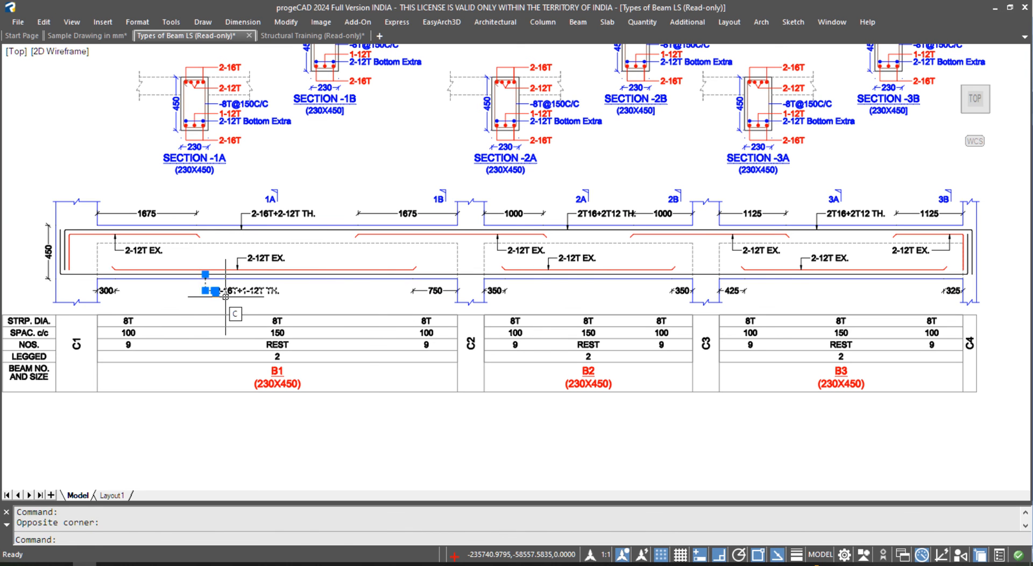
pyautogui.press('Return')
pyautogui.click(235, 298)
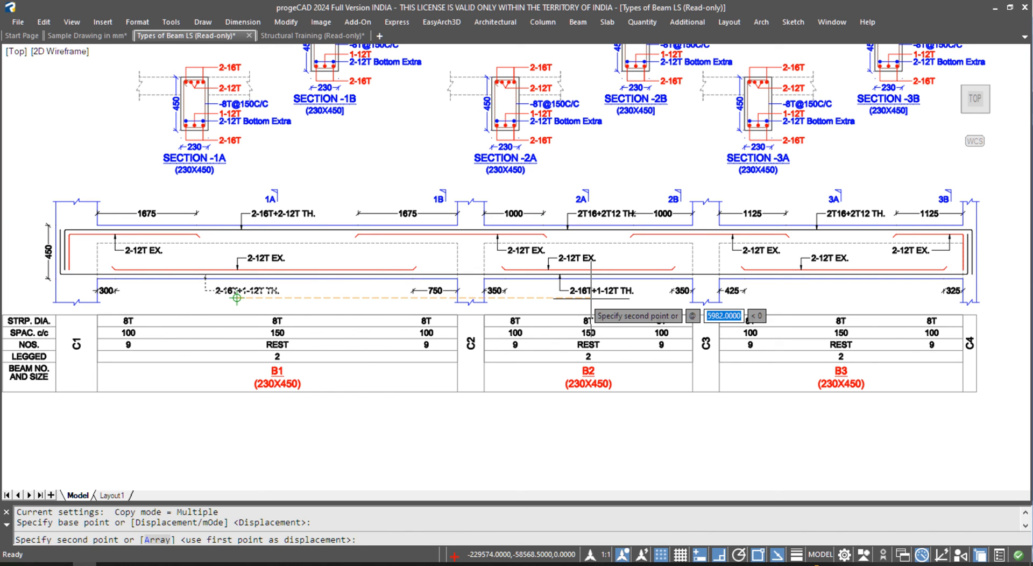
pyautogui.click(813, 298)
pyautogui.click(561, 298)
pyautogui.press('Escape')
pyautogui.scroll(-10, 472, 365)
pyautogui.moveTo(352, 231); pyautogui.dragTo(438, 323, button='middle')
pyautogui.scroll(6, 346, 262)
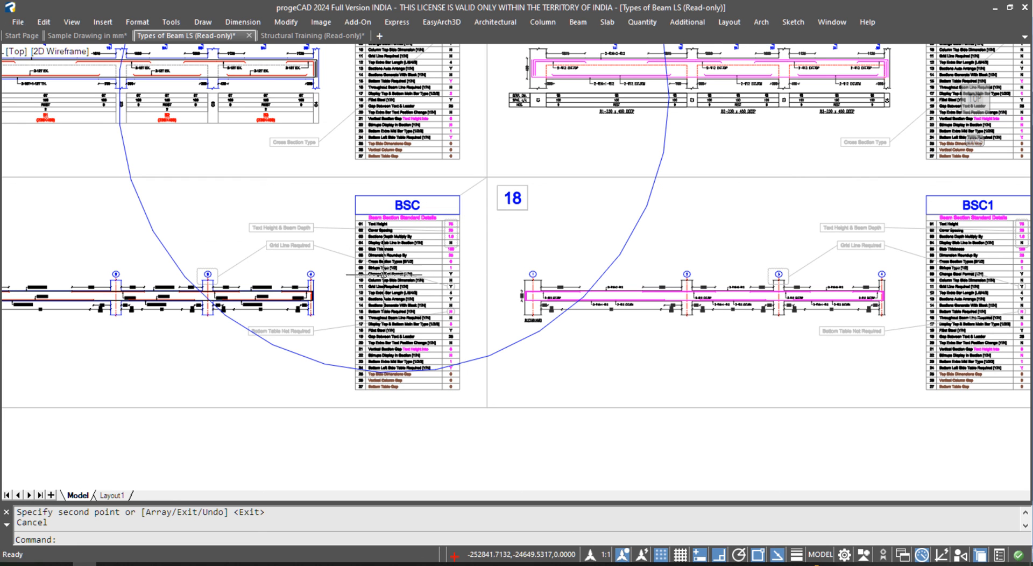
# - Erase the stray blue circle and restore the full toolbars and ribbon with Ctrl+0
pyautogui.click(515, 344)
pyautogui.write('e')
pyautogui.press('space')
pyautogui.hotkey('ctrl', '0')
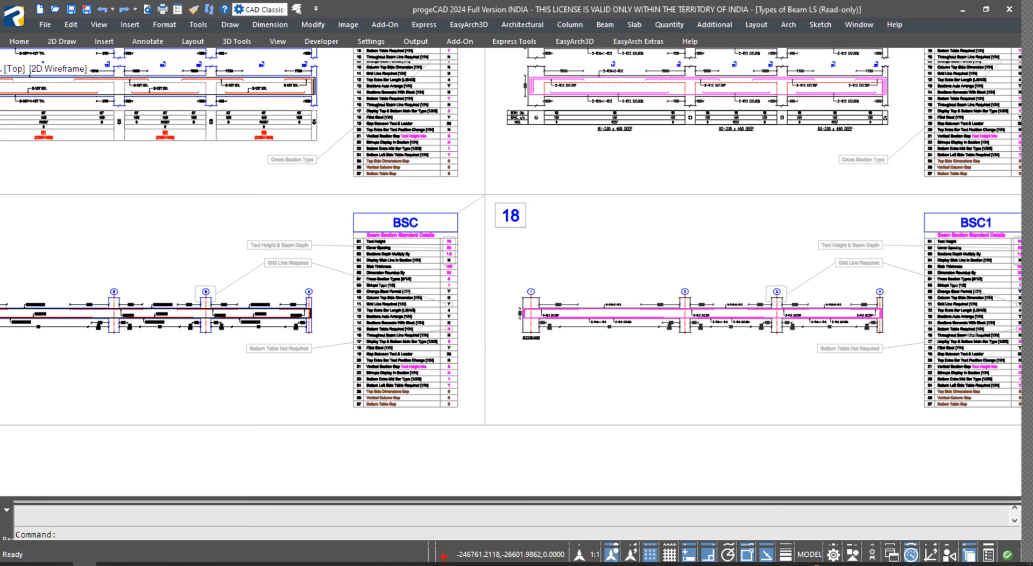
pyautogui.scroll(-5, 486, 257)
pyautogui.scroll(2, 491, 377)
pyautogui.scroll(2, 470, 402)
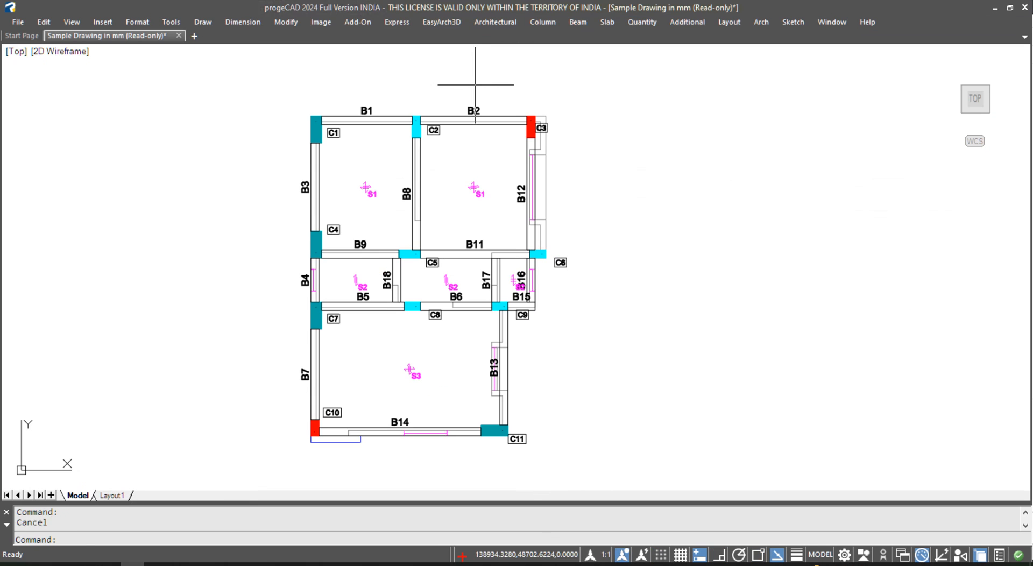
pyautogui.click(476, 85)
pyautogui.press('Escape')
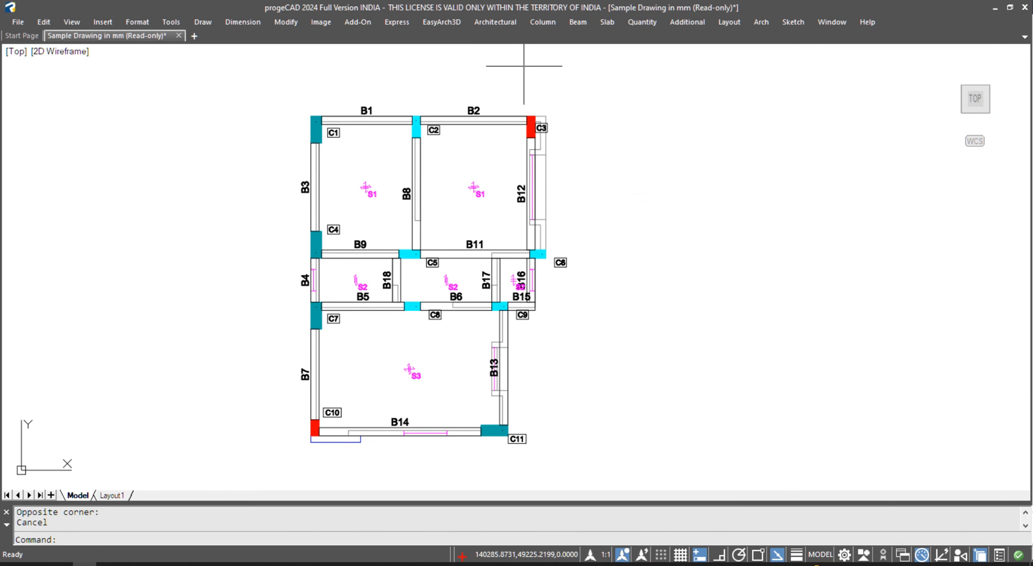
# - Place footings on the window-selected plan with default PCC and cover offsets and no grouping
pyautogui.click(550, 21)
pyautogui.moveTo(602, 129)
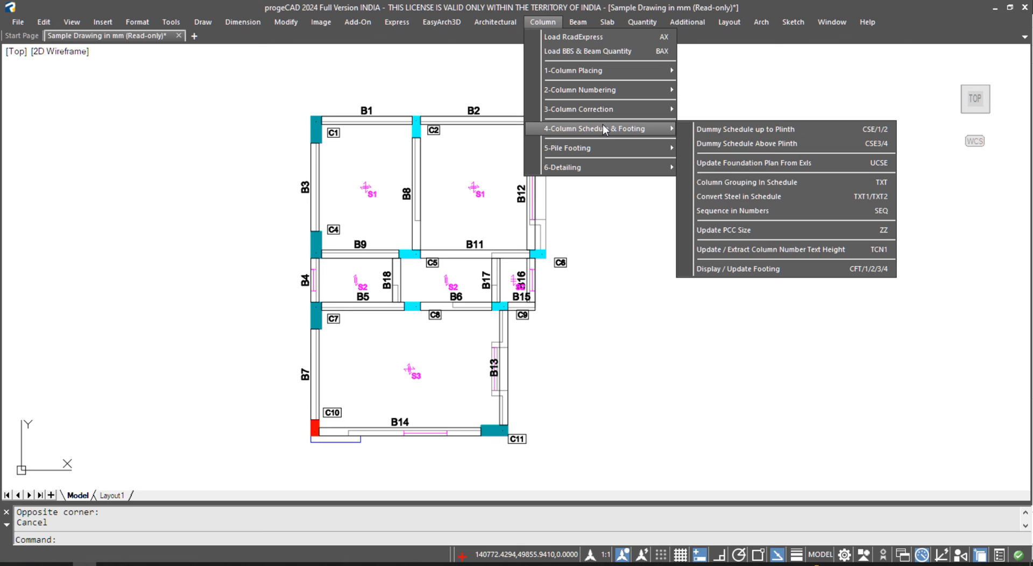
pyautogui.click(863, 270)
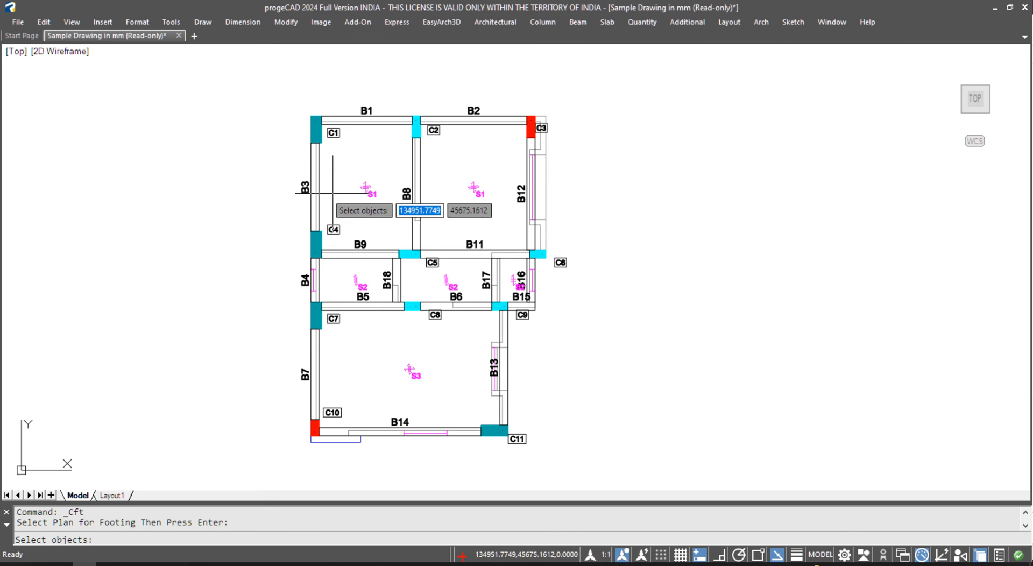
pyautogui.click(262, 88)
pyautogui.click(636, 455)
pyautogui.press('Return')
pyautogui.press('Return')
pyautogui.press('Return')
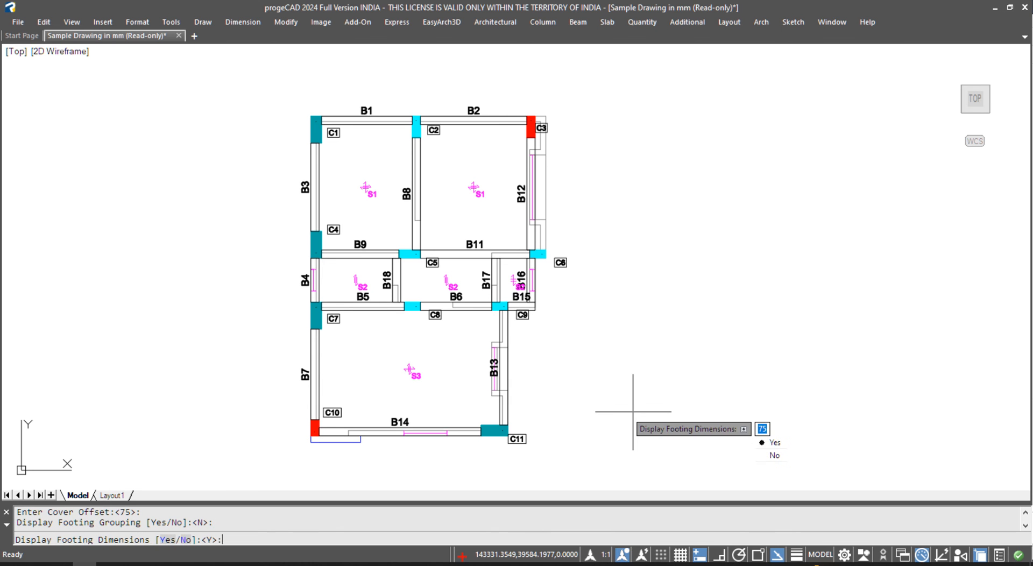
pyautogui.press('Return')
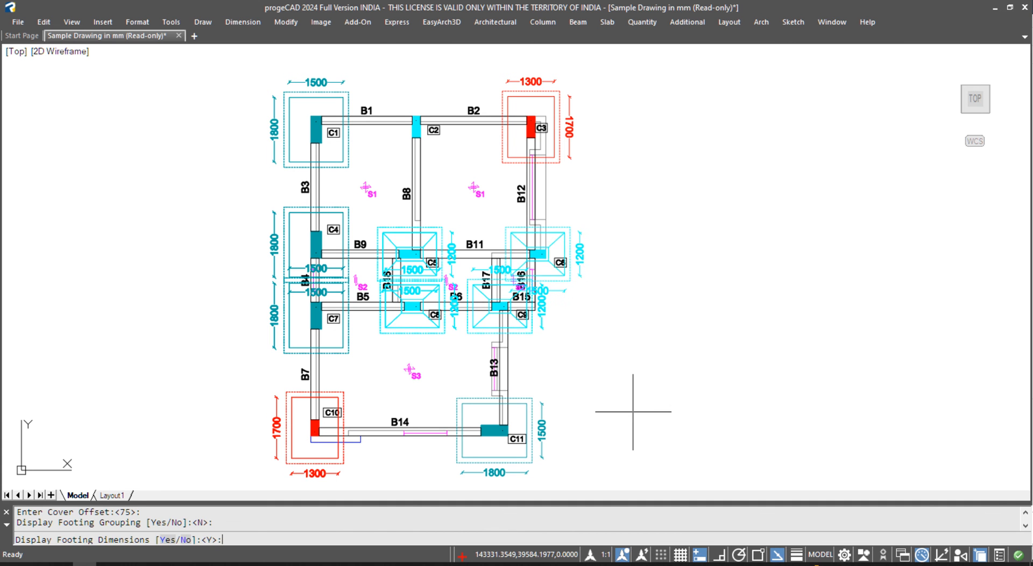
pyautogui.click(553, 393)
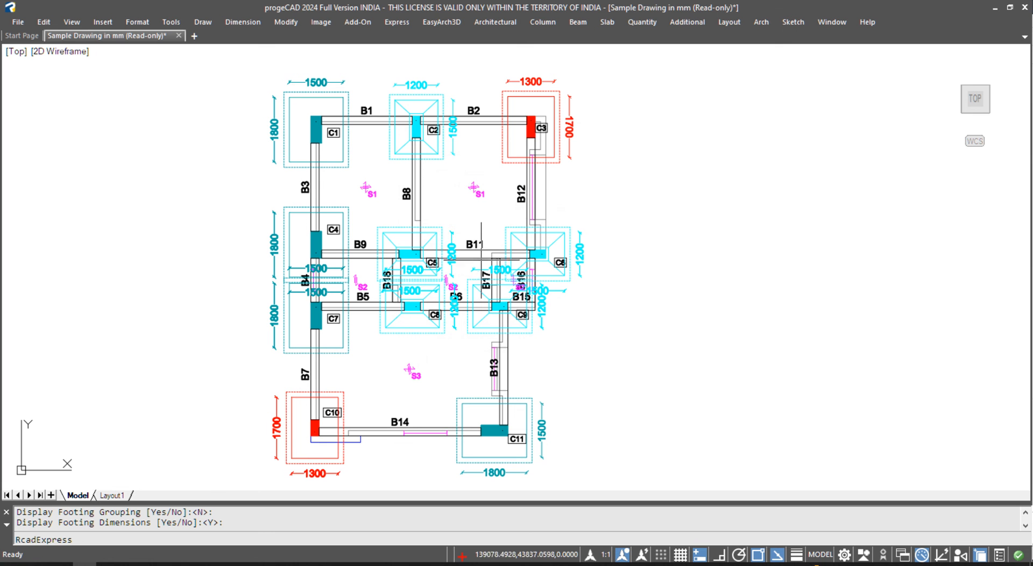
pyautogui.press('Escape')
# - Attempt to move the footing outlines near C5 and between C8 and C9, cancelling both
pyautogui.write('m')
pyautogui.press('Return')
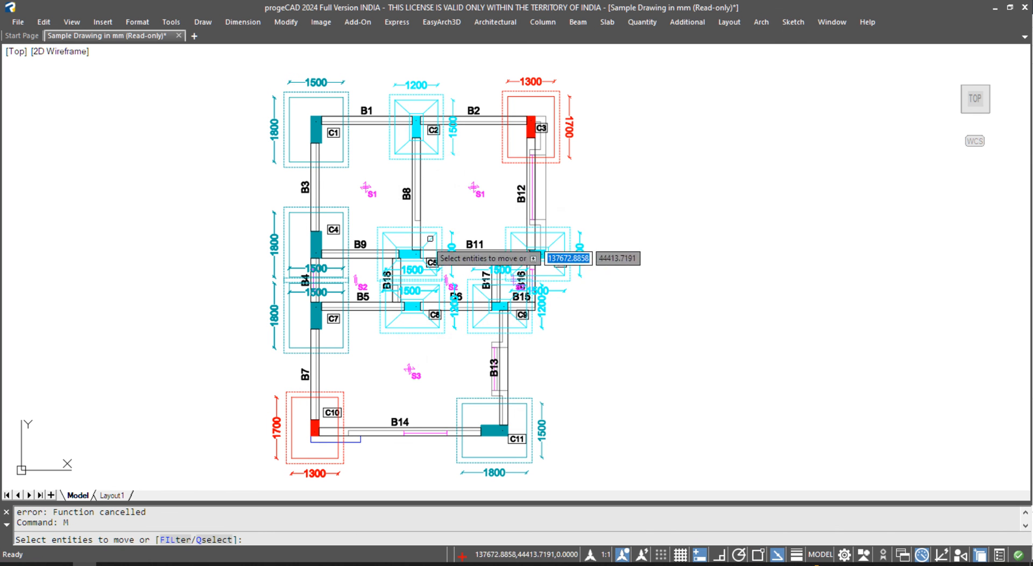
pyautogui.scroll(6, 403, 232)
pyautogui.click(427, 277)
pyautogui.click(404, 192)
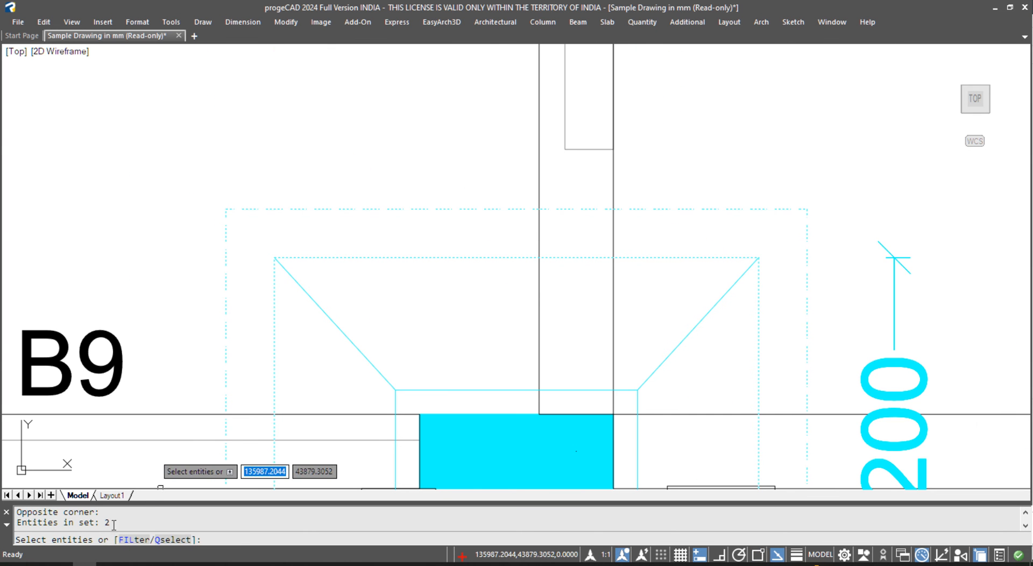
pyautogui.scroll(-6, 399, 297)
pyautogui.press('Escape')
pyautogui.scroll(5, 429, 337)
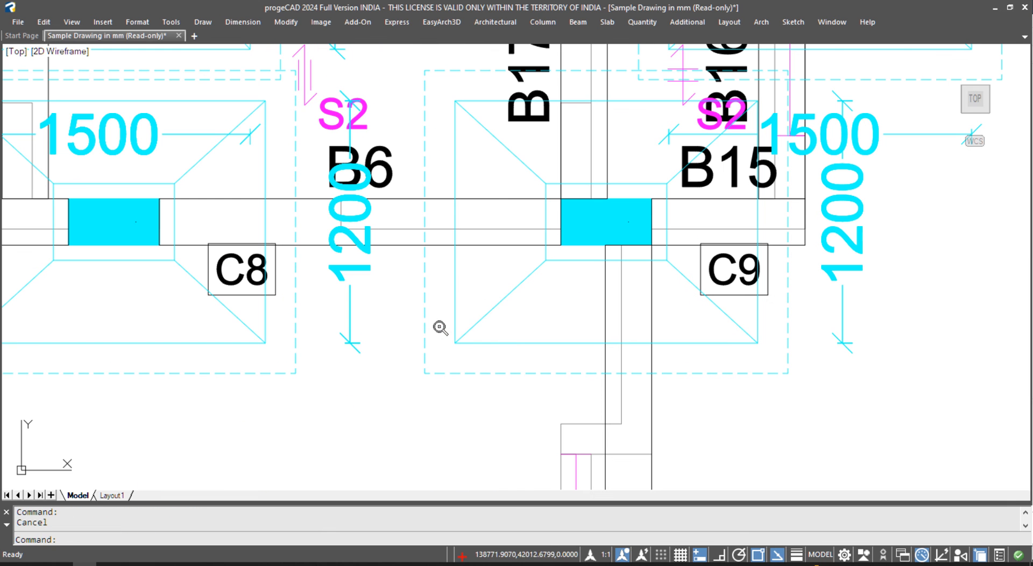
pyautogui.write('m')
pyautogui.press('Return')
pyautogui.click(463, 292)
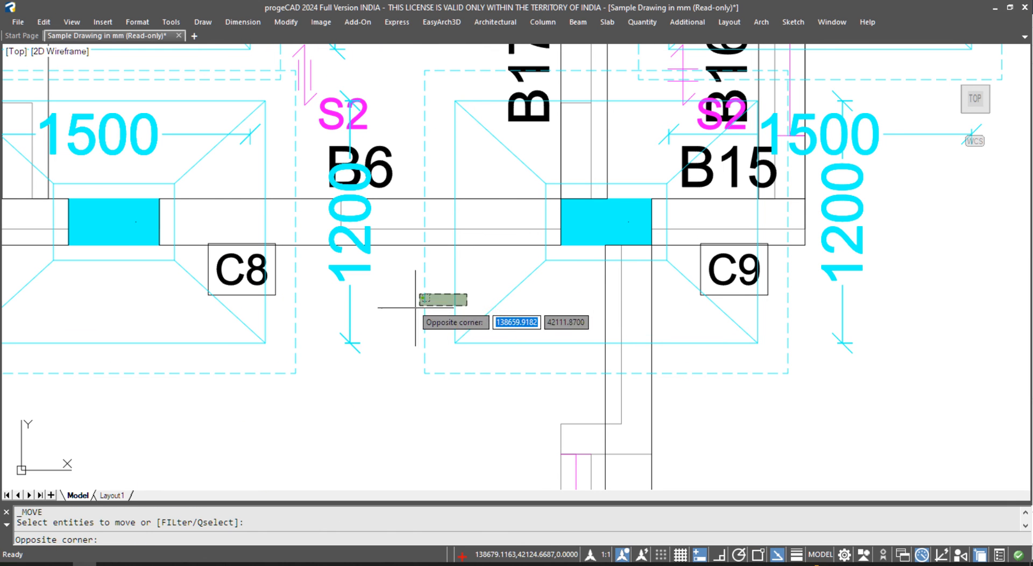
pyautogui.click(405, 308)
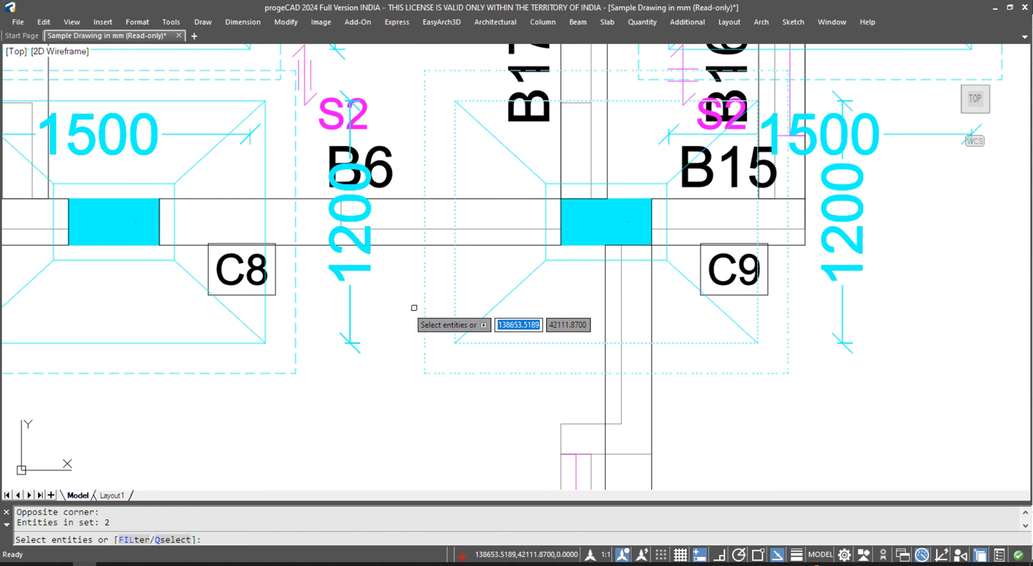
pyautogui.scroll(-4, 511, 277)
pyautogui.press('Escape')
# - Attempt to move the C11 and C10 footing outlines, cancel, and shift the plan left
pyautogui.moveTo(524, 484); pyautogui.dragTo(537, 315, button='middle')
pyautogui.press('Return')
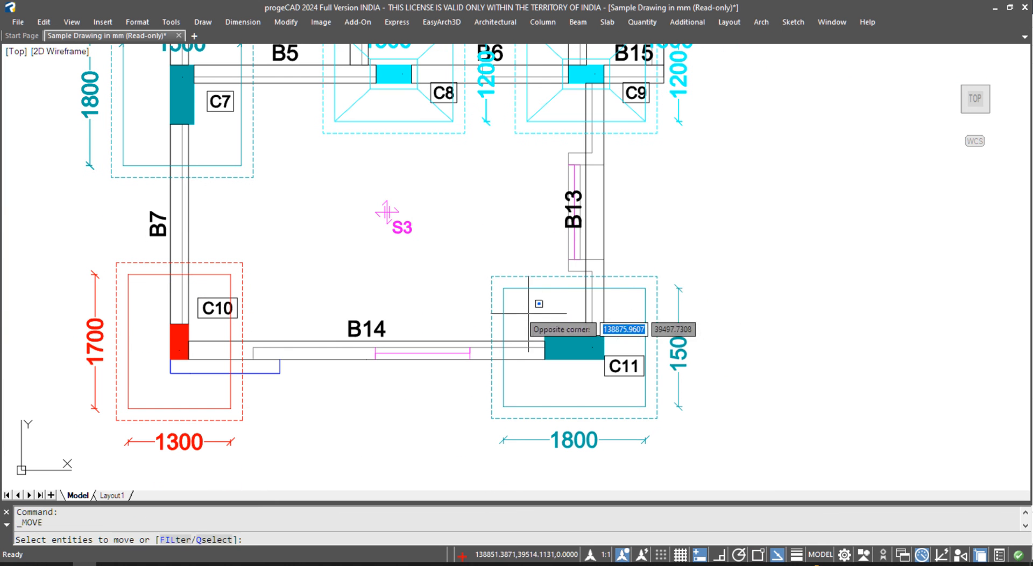
pyautogui.click(528, 316)
pyautogui.click(481, 269)
pyautogui.press('Escape')
pyautogui.press('Return')
pyautogui.click(254, 277)
pyautogui.click(219, 248)
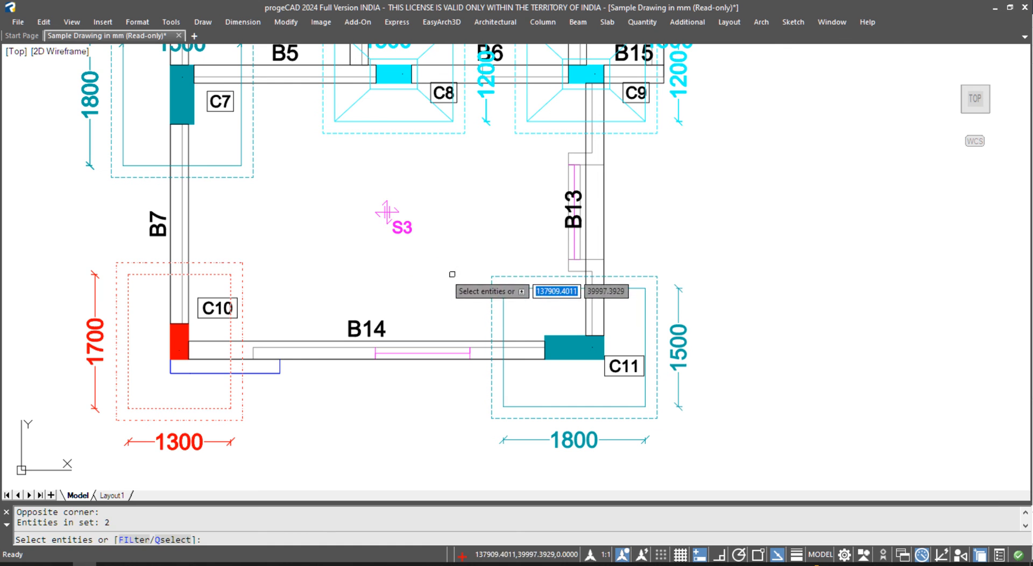
pyautogui.press('Escape')
pyautogui.scroll(-6, 449, 371)
pyautogui.moveTo(528, 276); pyautogui.dragTo(387, 289, button='middle')
pyautogui.scroll(2, 387, 289)
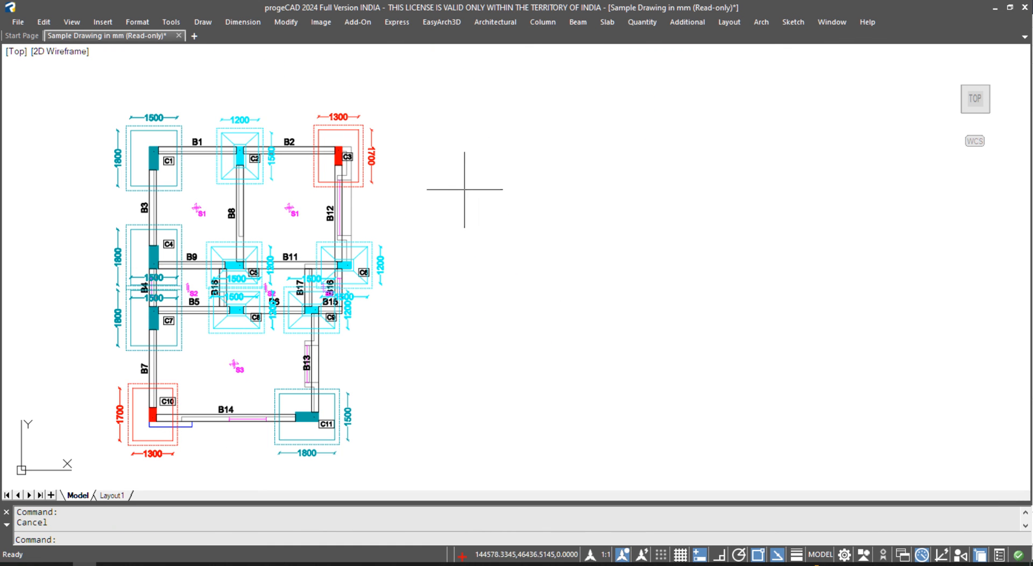
# - Generate footing sections for all the plan's footings, keeping the default column ID and 150 PCC offset
pyautogui.click(543, 21)
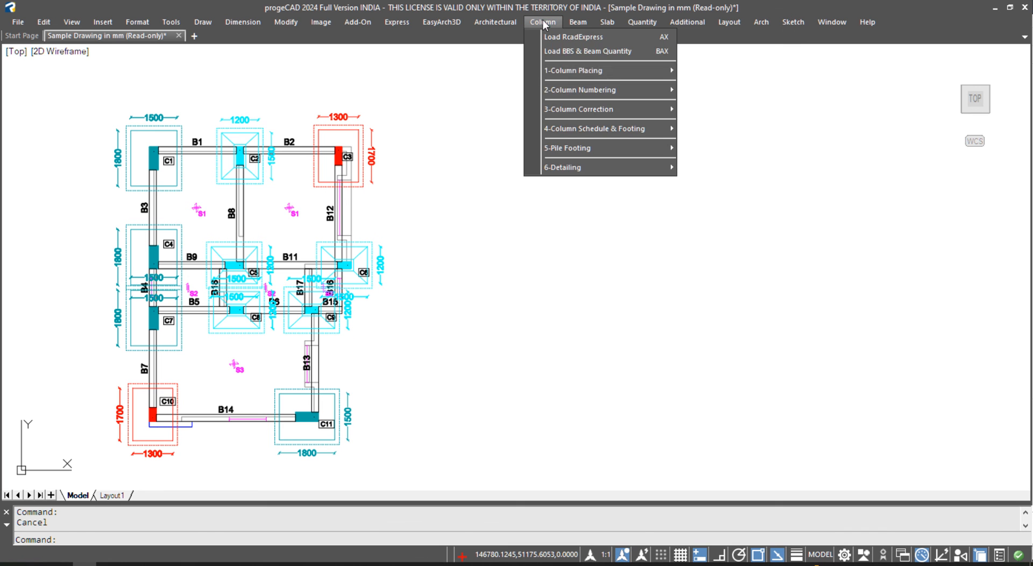
pyautogui.moveTo(584, 170)
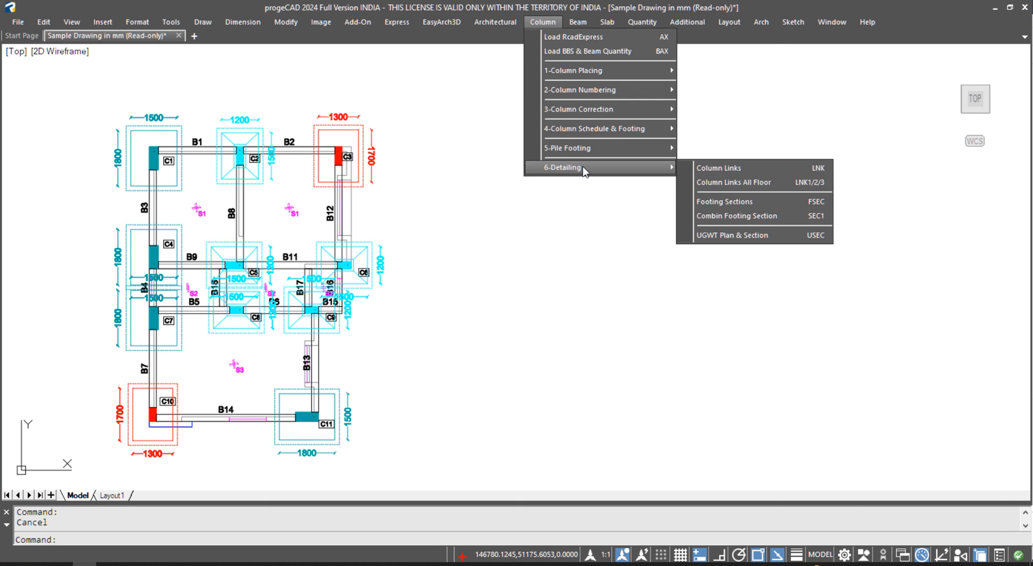
pyautogui.click(757, 201)
pyautogui.press('Return')
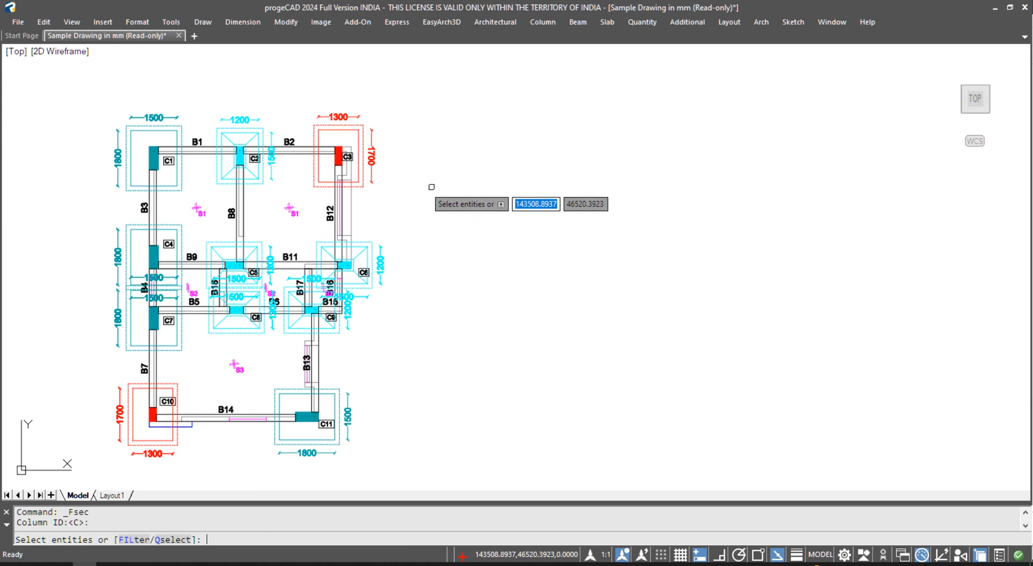
pyautogui.scroll(-2, 414, 181)
pyautogui.click(452, 133)
pyautogui.click(266, 301)
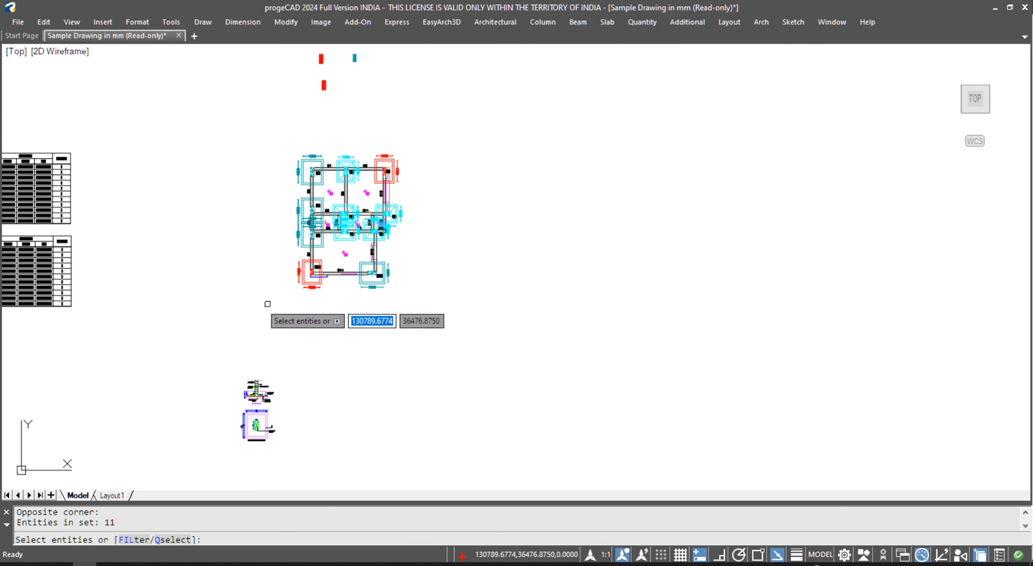
pyautogui.press('Return')
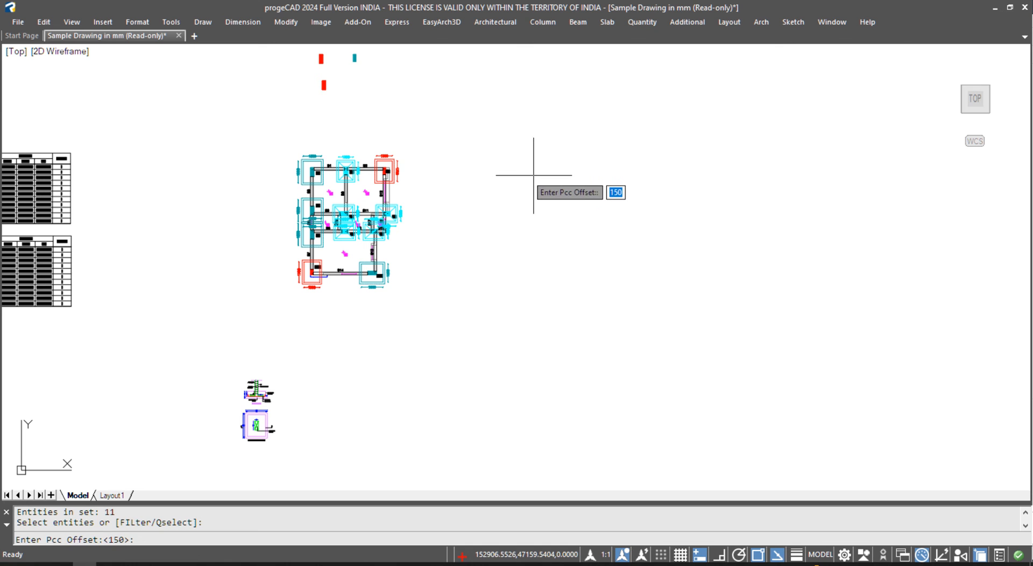
pyautogui.press('Return')
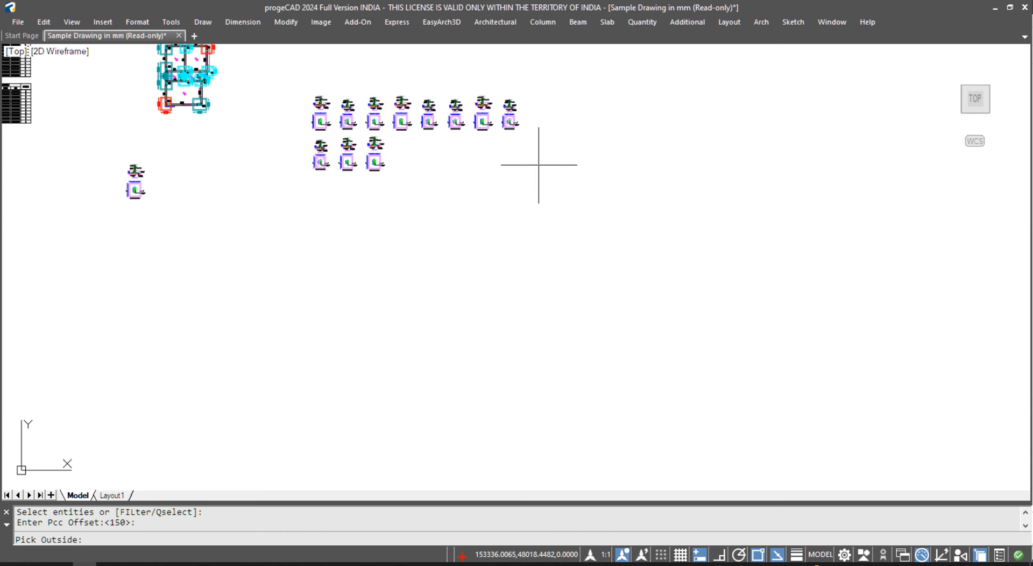
# - Pan across the generated detail sheets to review the C1, C2 and C3 footing sections
pyautogui.scroll(5, 345, 101)
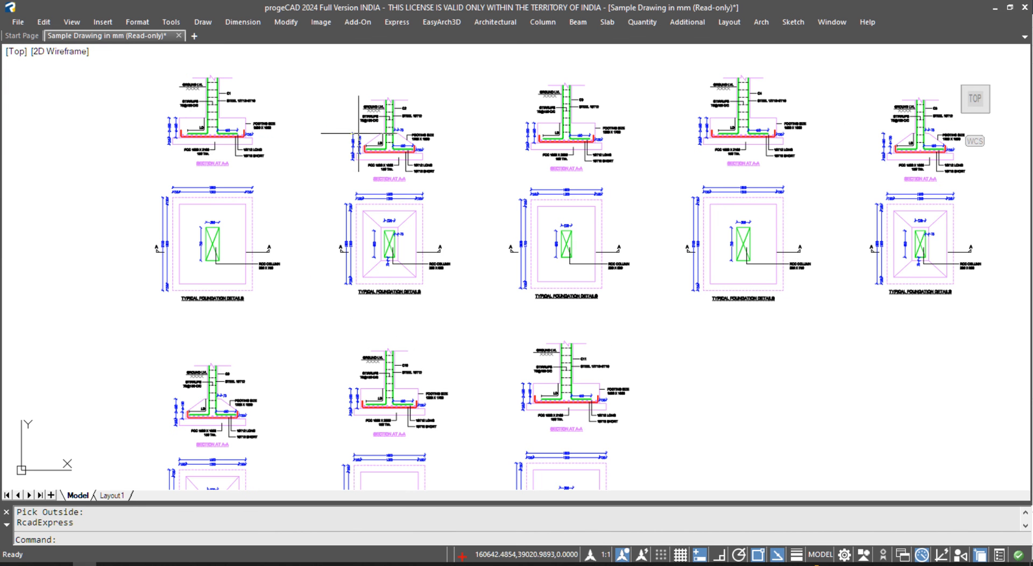
pyautogui.scroll(5, 222, 125)
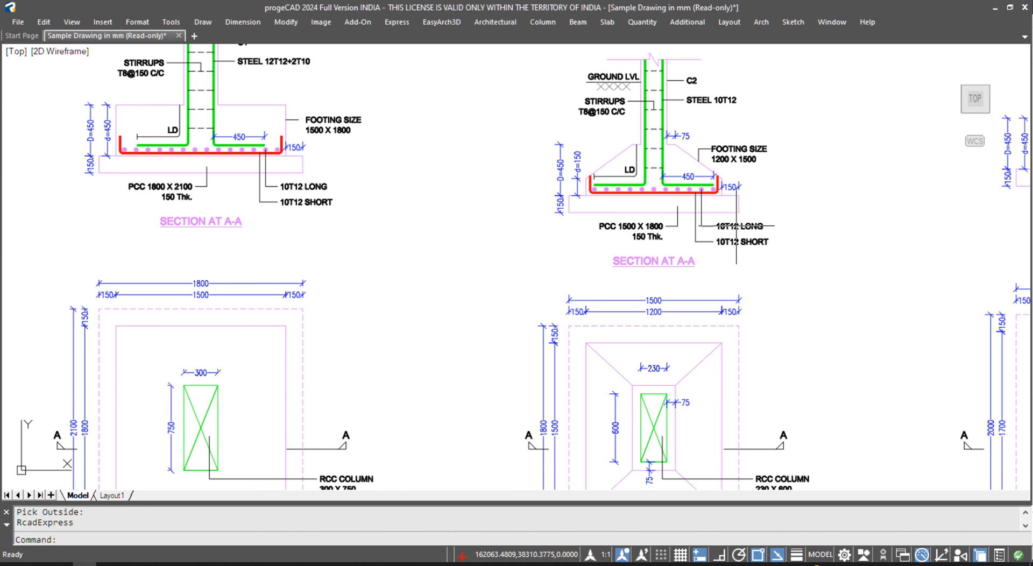
pyautogui.moveTo(265, 144); pyautogui.dragTo(351, 228, button='middle')
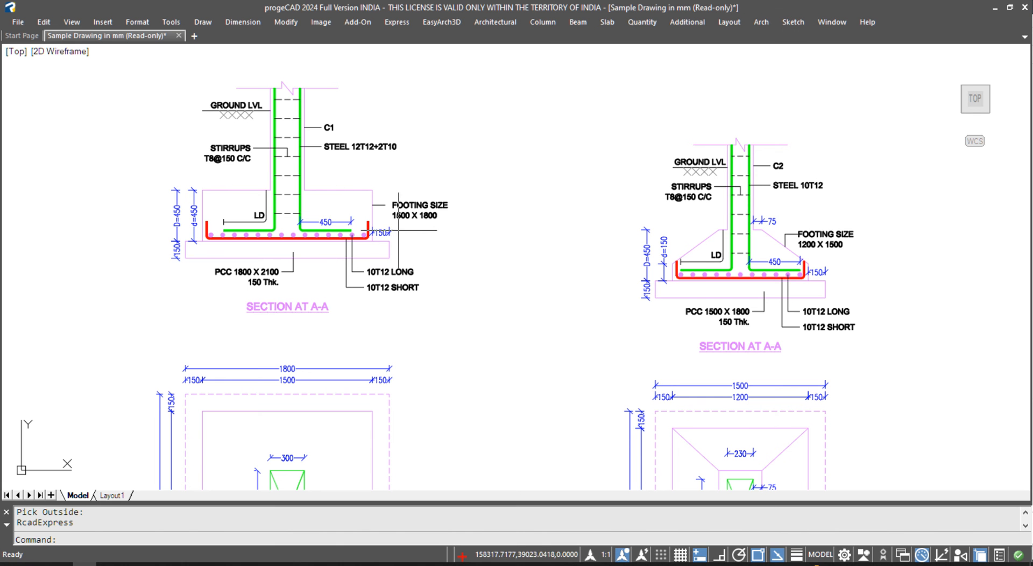
pyautogui.moveTo(670, 295); pyautogui.dragTo(190, 283, button='middle')
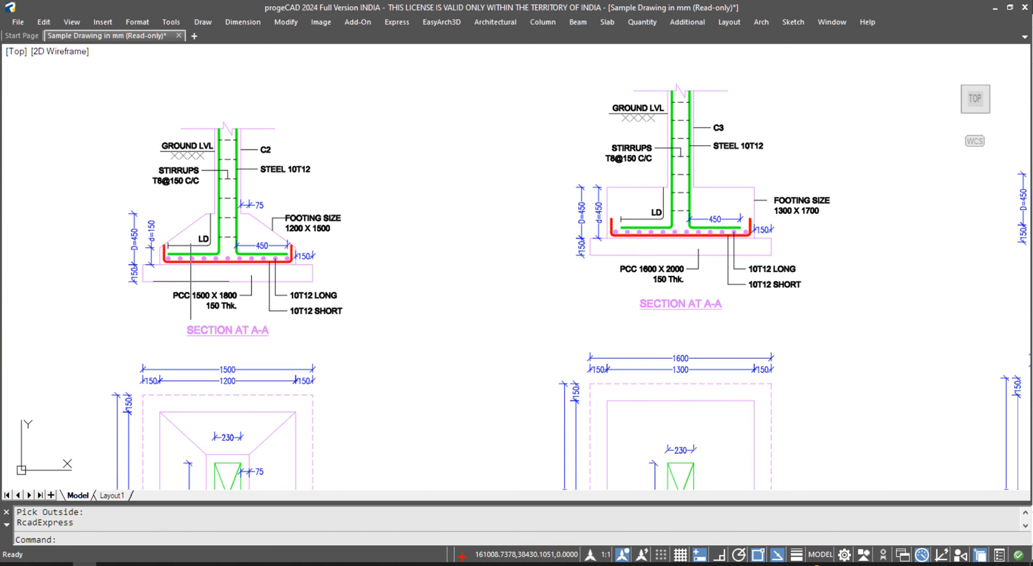
pyautogui.moveTo(320, 276); pyautogui.dragTo(532, 265, button='middle')
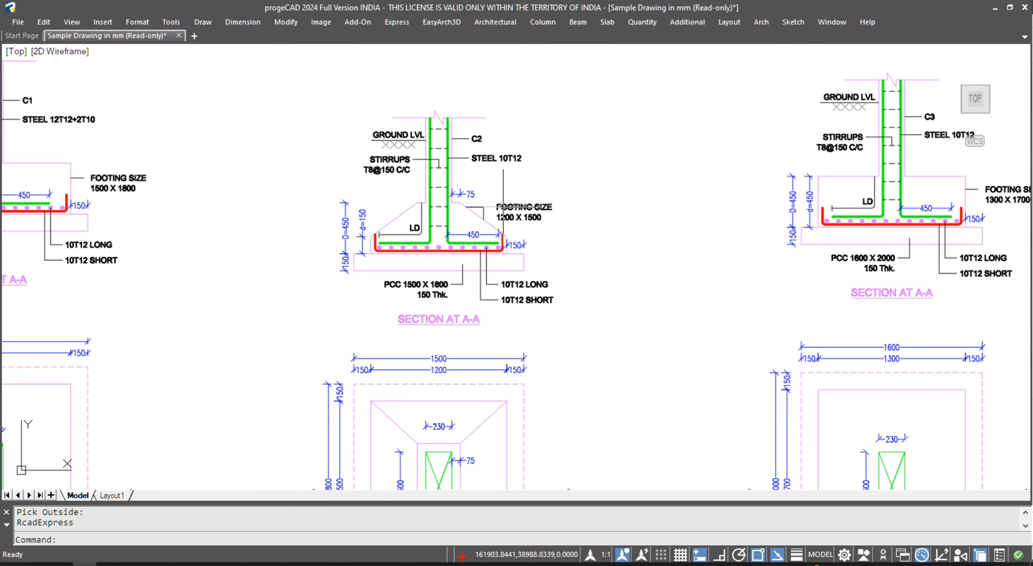
pyautogui.scroll(-10, 537, 305)
pyautogui.scroll(2, 656, 272)
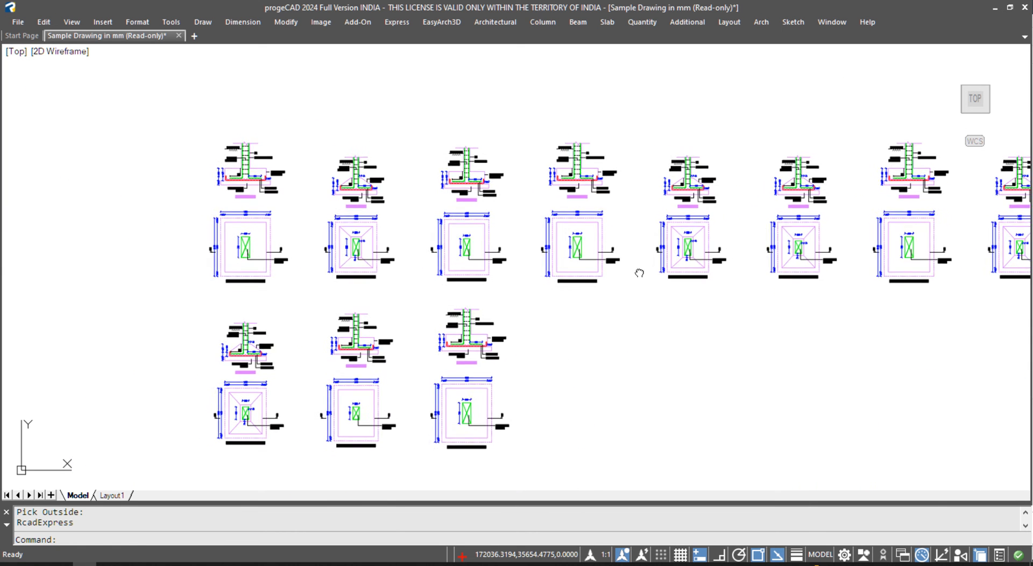